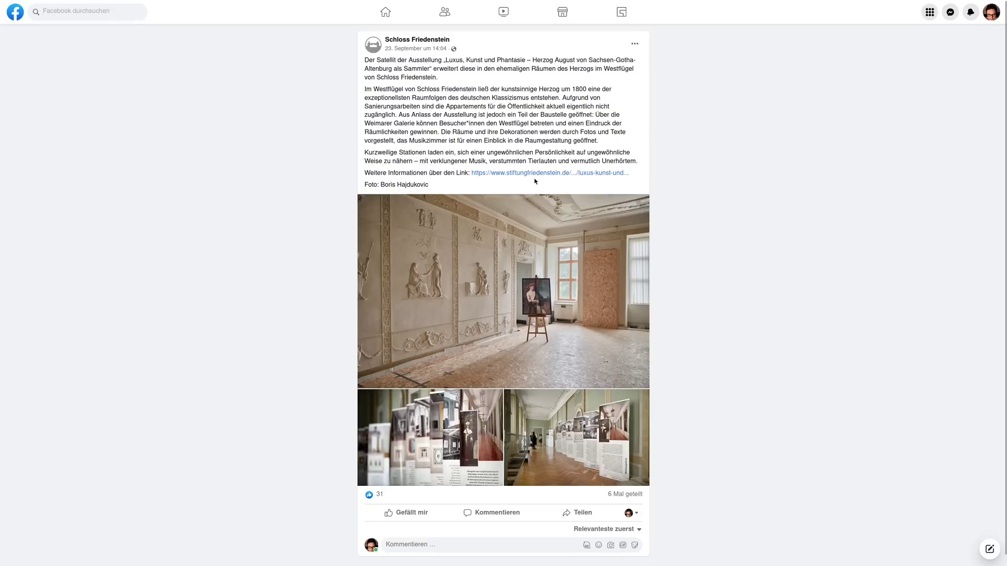
View the interior photo with the easel from the Schloss Friedenstein post at full size.
mouse_move(416, 40)
left_click(474, 298)
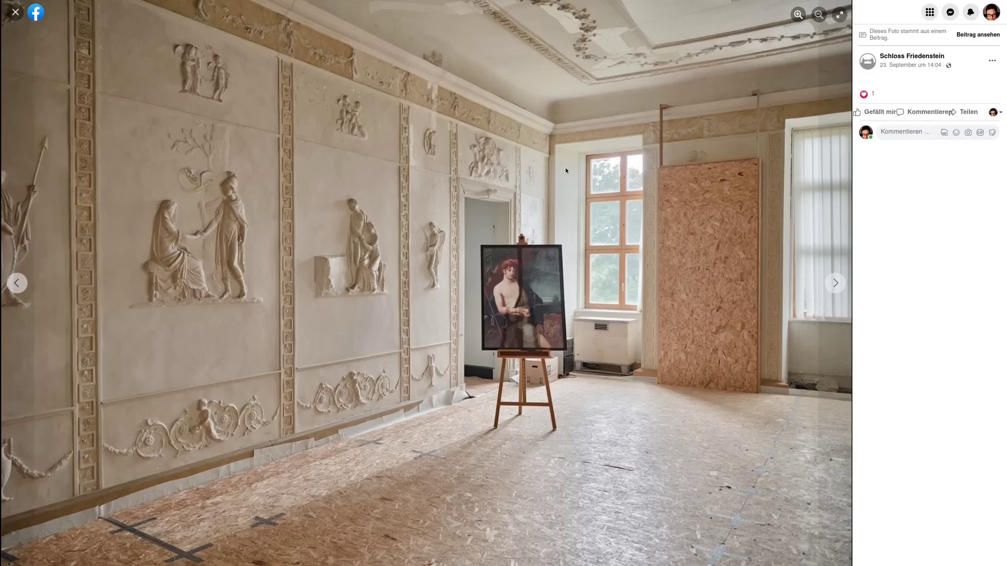
mouse_move(567, 156)
left_mouse_down()
mouse_move(640, 122)
mouse_move(744, 99)
mouse_move(823, 119)
mouse_move(838, 153)
mouse_move(834, 242)
mouse_move(811, 337)
mouse_move(786, 376)
mouse_move(688, 362)
mouse_move(646, 306)
mouse_move(634, 262)
left_mouse_up()
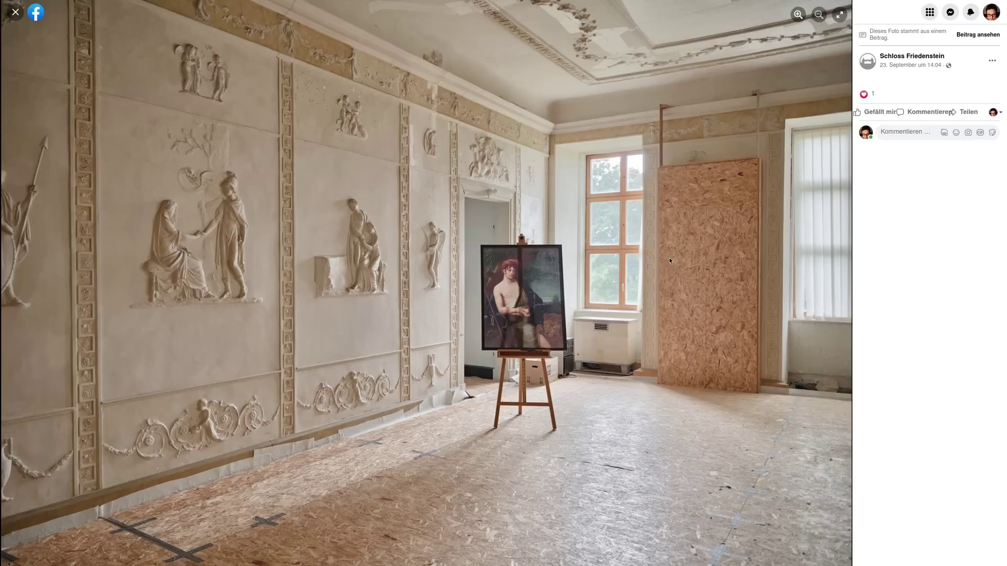
Switch to darktable and compare the dark raw photo of the room with its edited version, viewing each one enlarged.
key("alt+Tab")
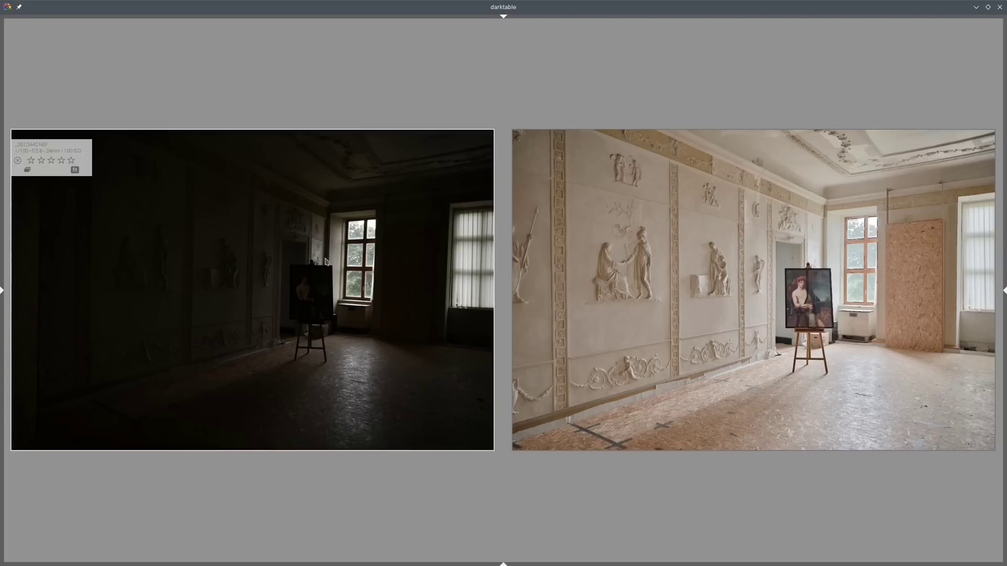
key("w")
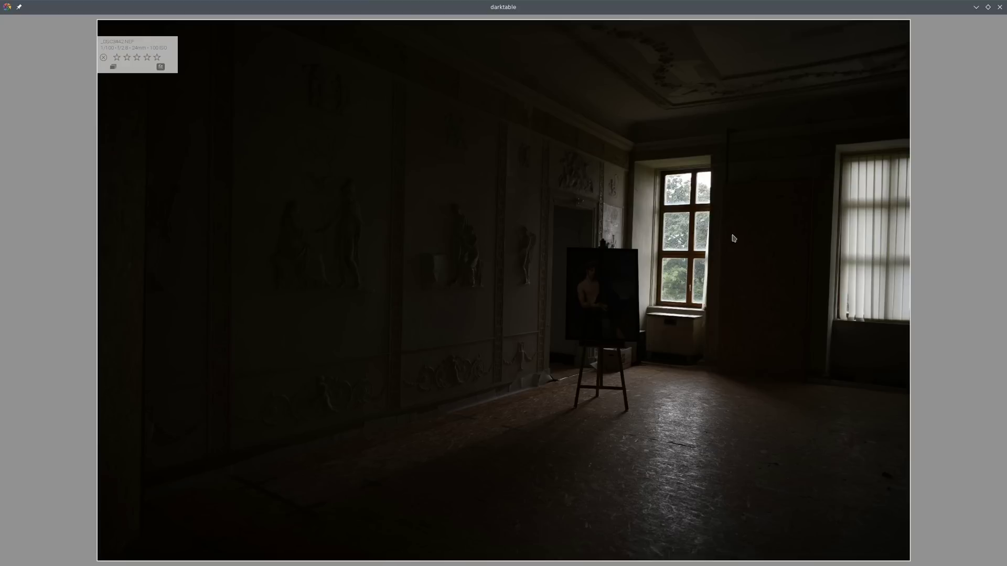
key("w")
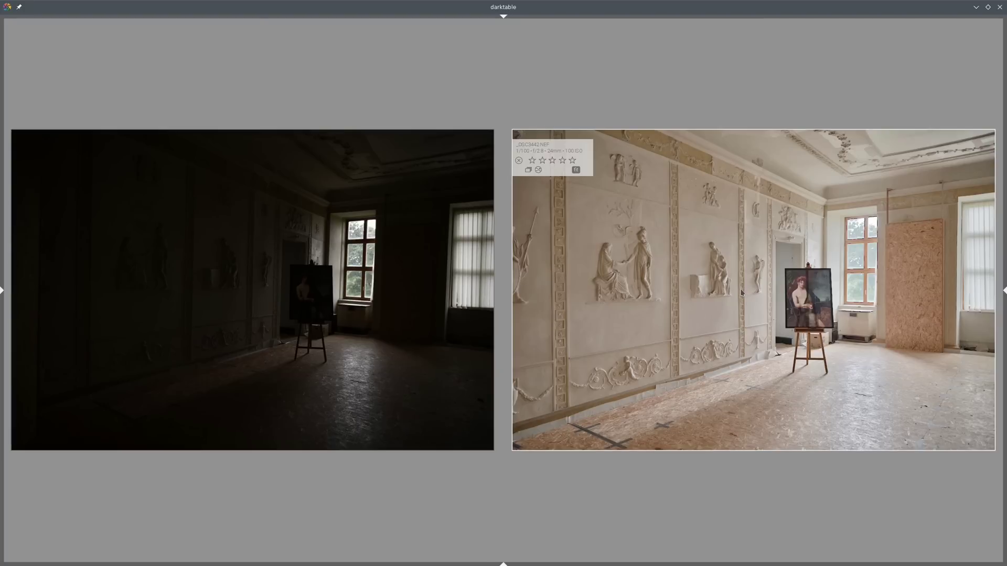
key("w")
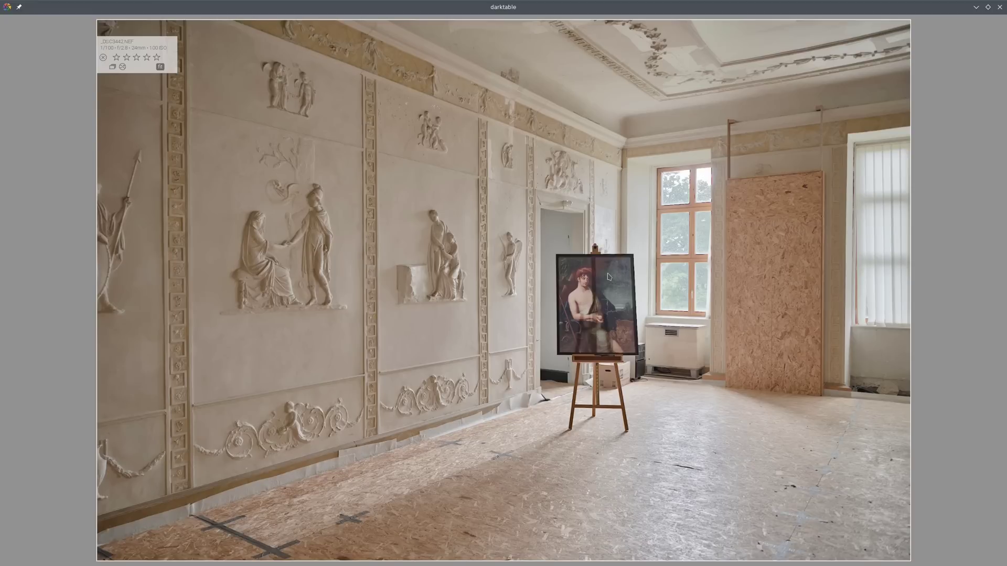
key("w")
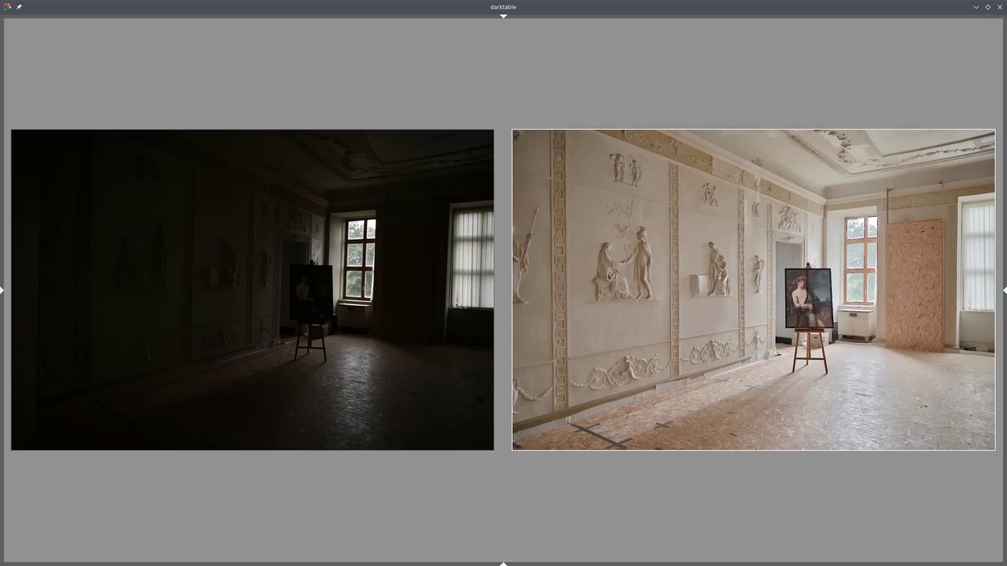
mouse_move(608, 277)
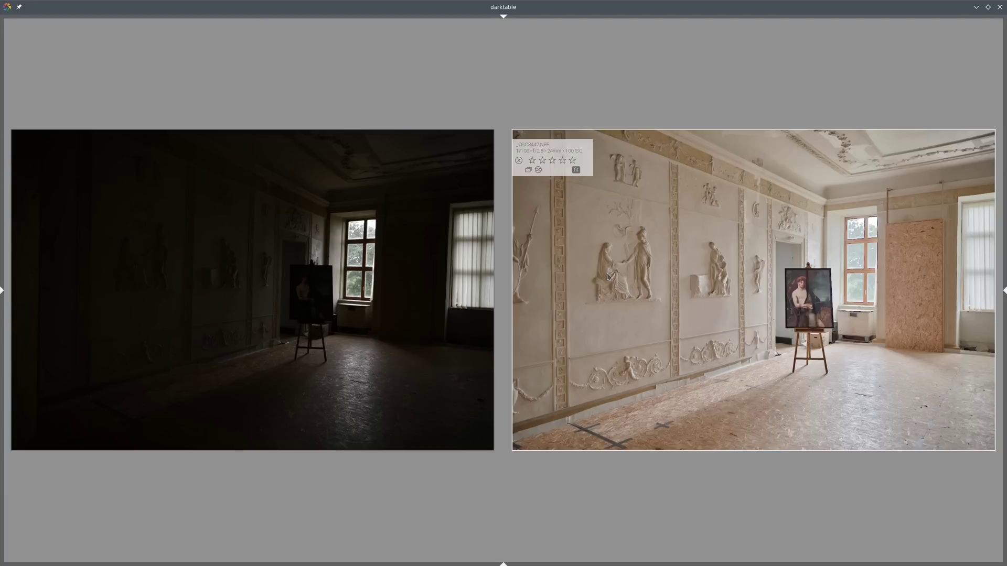
mouse_move(392, 268)
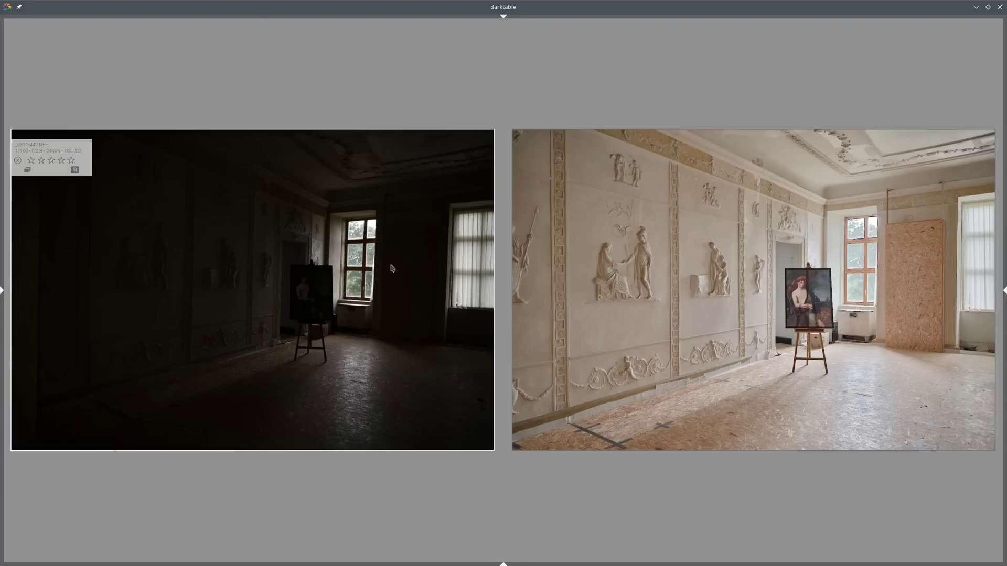
mouse_move(647, 300)
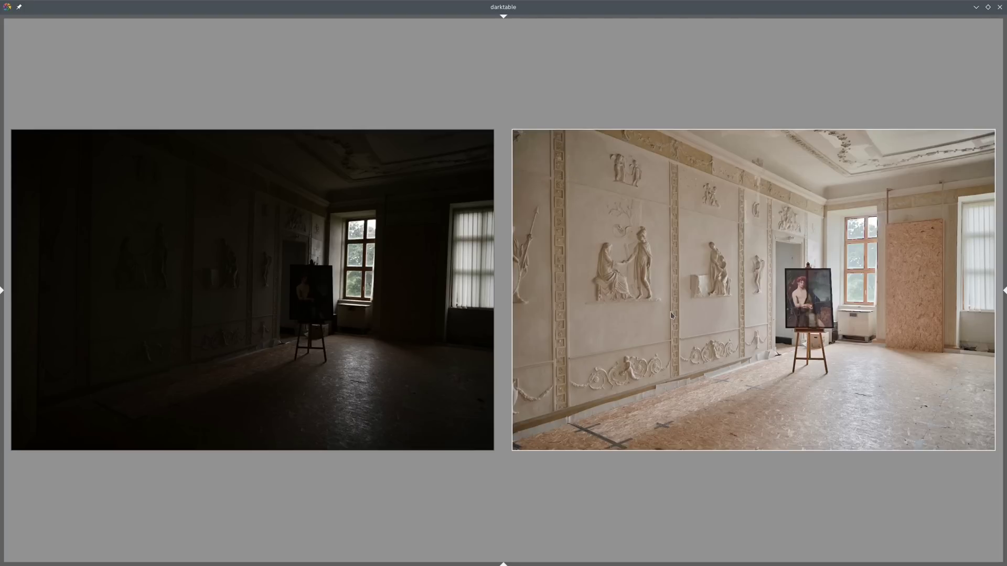
mouse_move(669, 311)
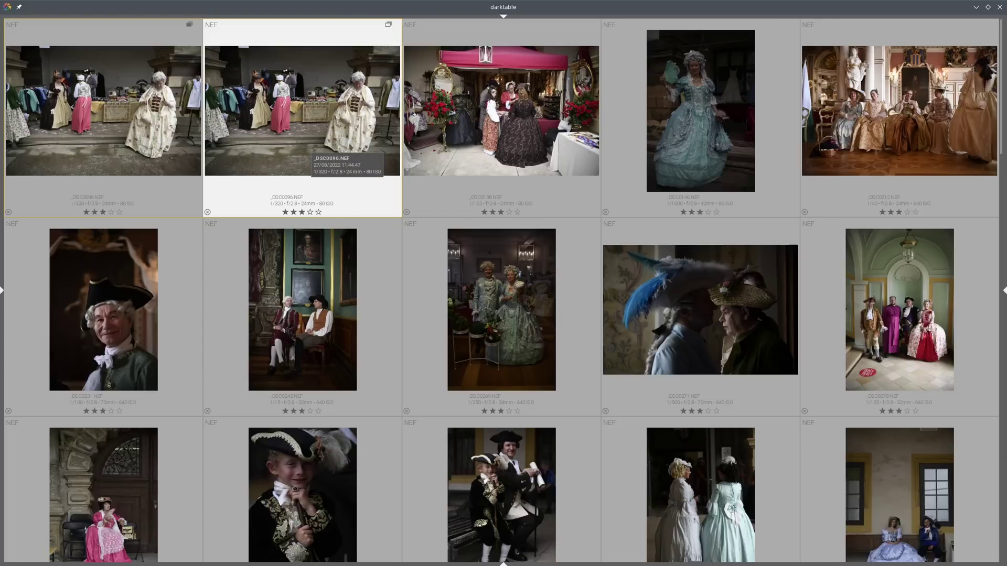
Open the second _DSC0096.NEF photo of the costume stall in the darkroom and look through the module groups.
double_click(340, 133)
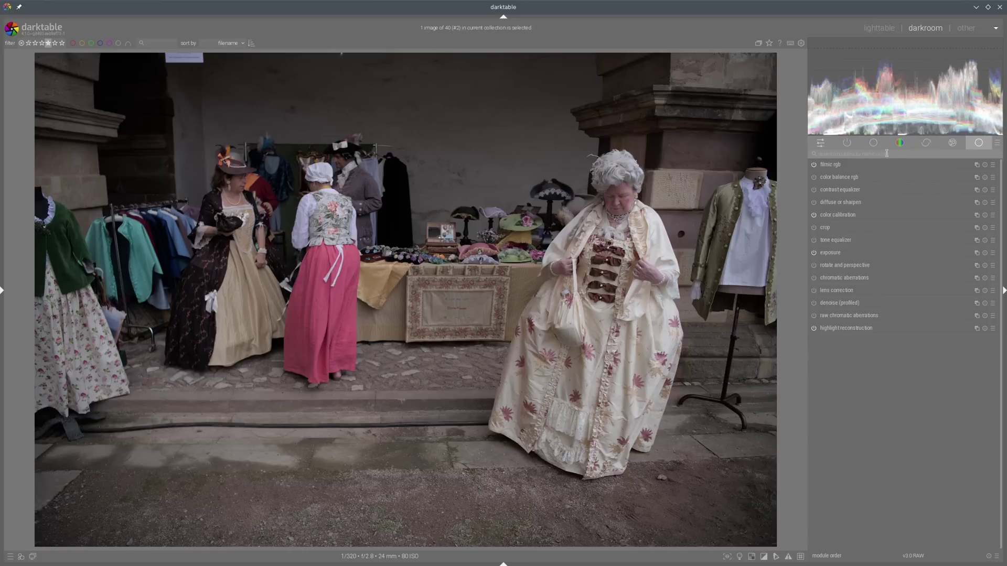
left_click(873, 143)
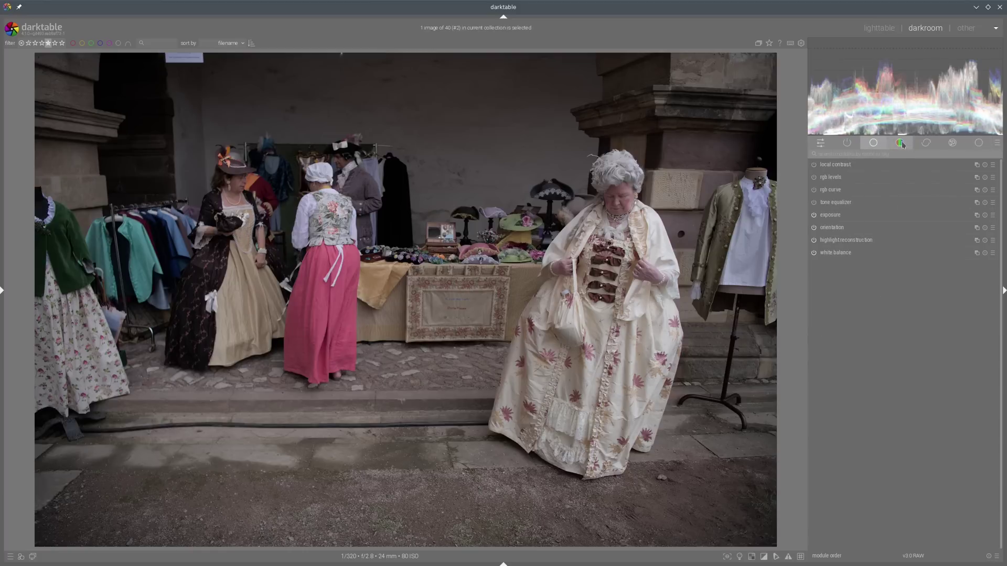
left_click(900, 143)
left_click(926, 143)
left_click(953, 142)
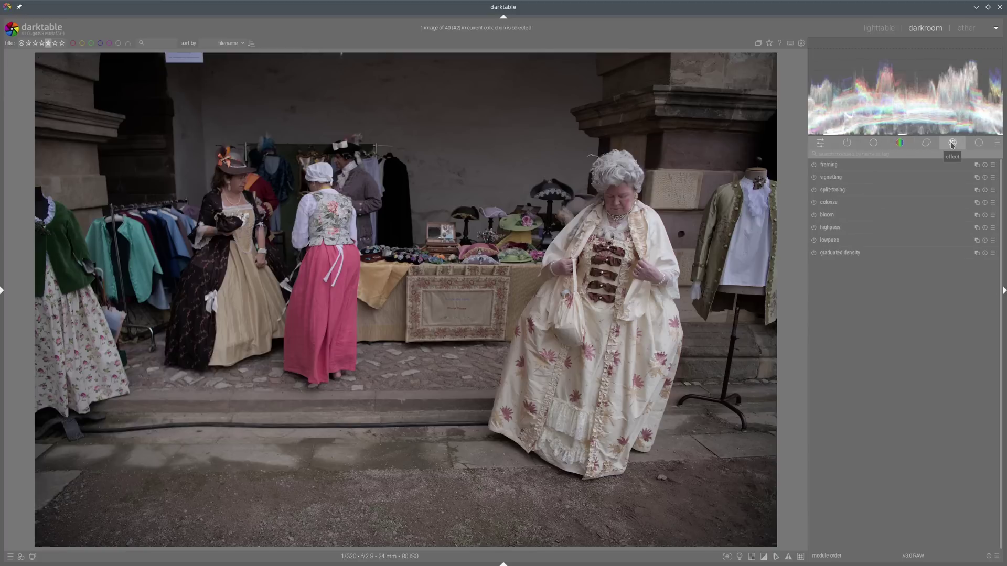
left_click(978, 143)
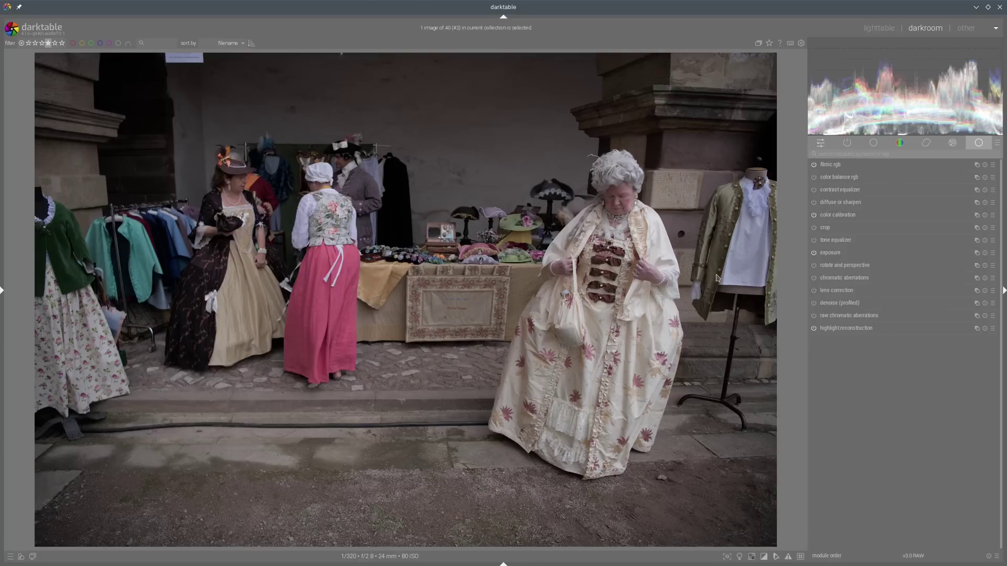
Examine the method and clipping threshold settings of the highlight reconstruction module.
left_click(853, 329)
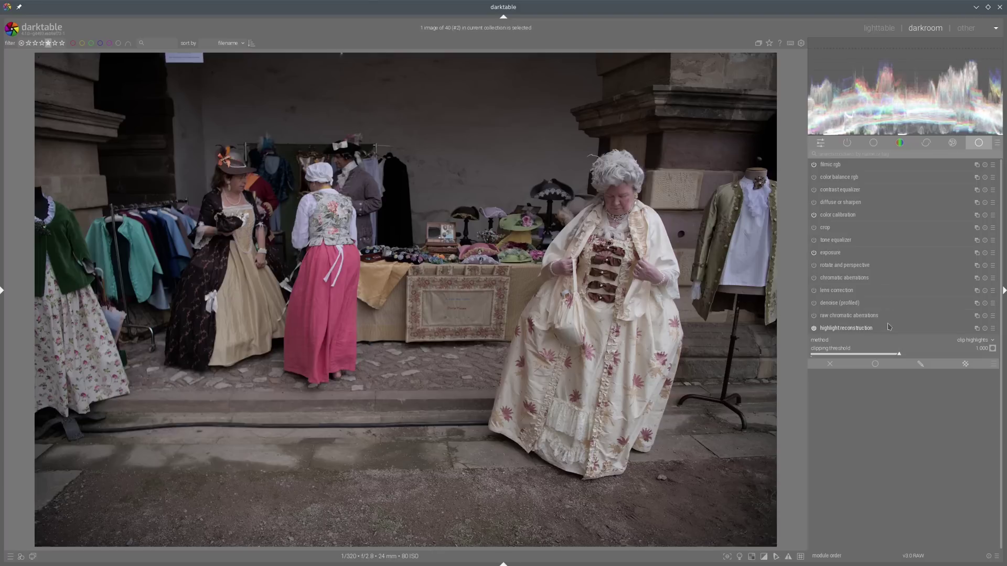
left_click(982, 342)
left_click(851, 329)
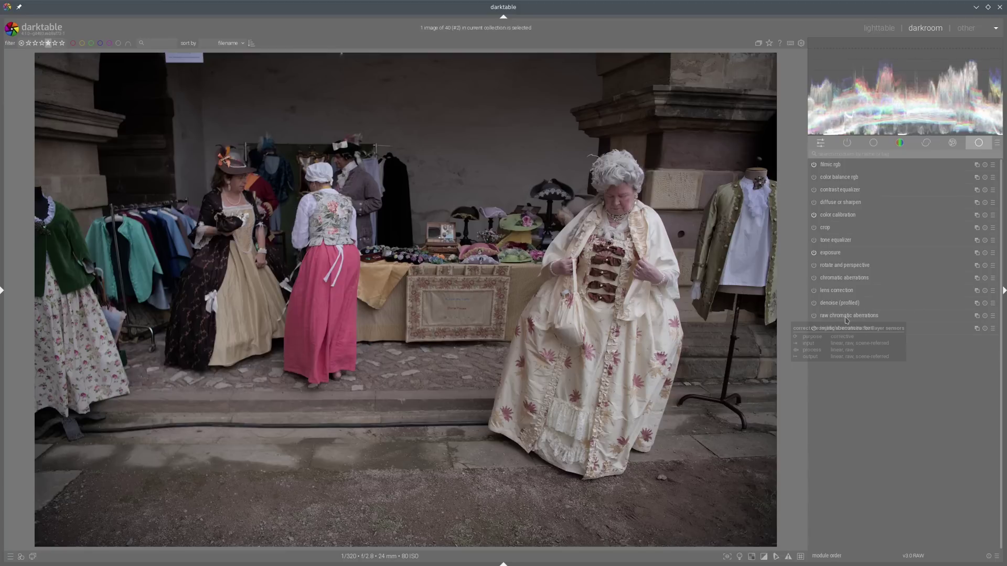
Inspect the woman in the cream dress up close and examine the denoise (profiled) module's settings.
scroll(684, 268, "up", 5)
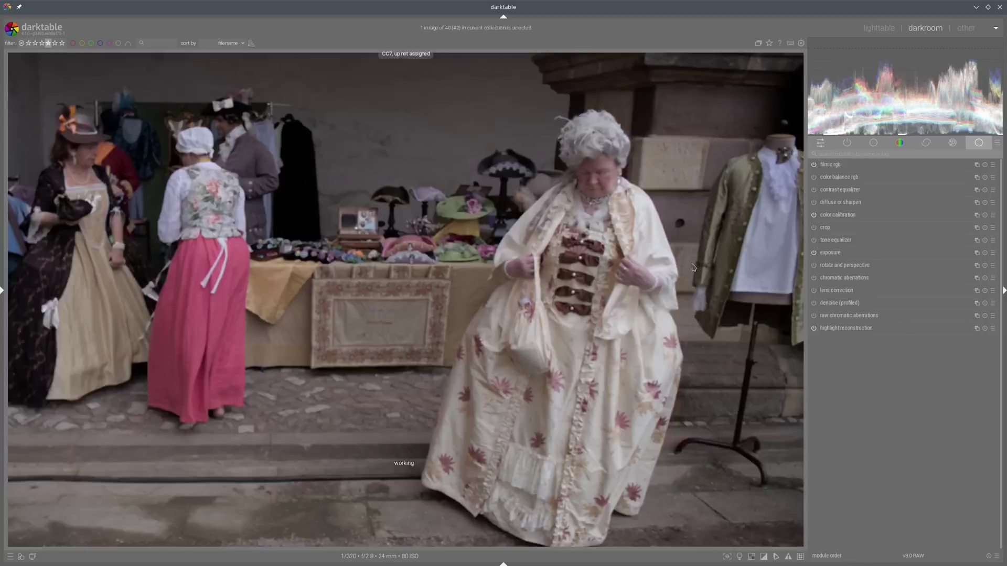
left_click_drag(654, 191, 678, 387)
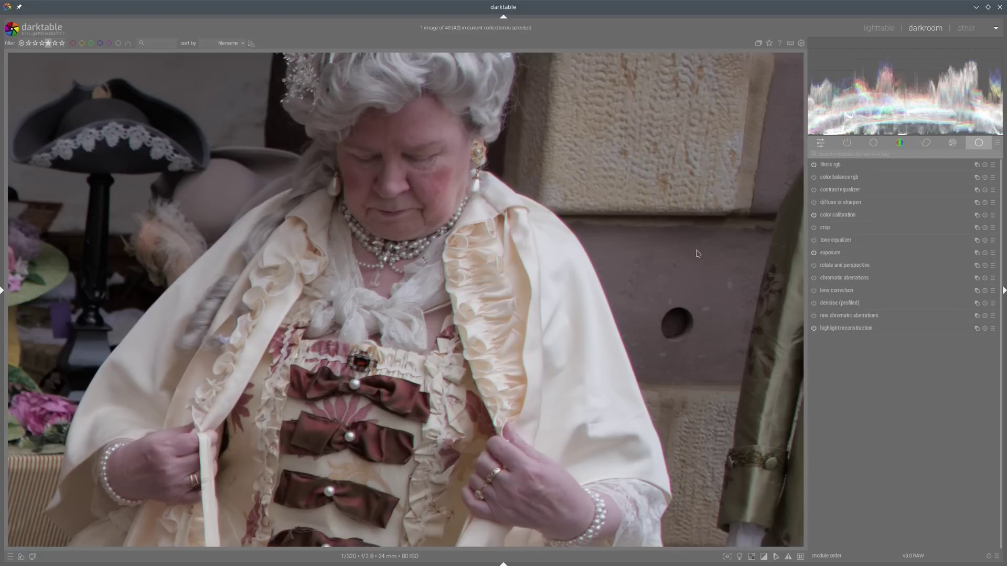
left_click(839, 305)
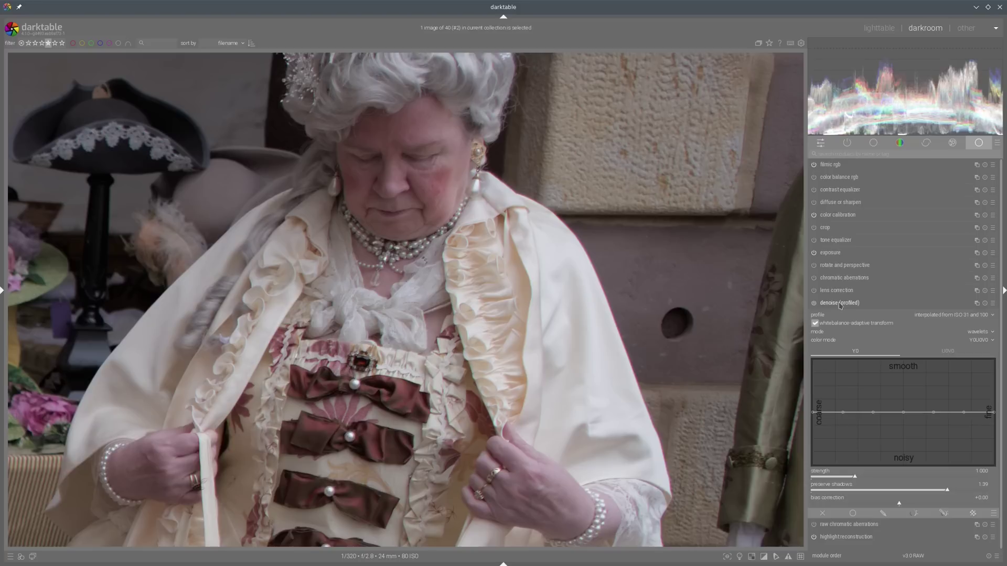
left_click(839, 304)
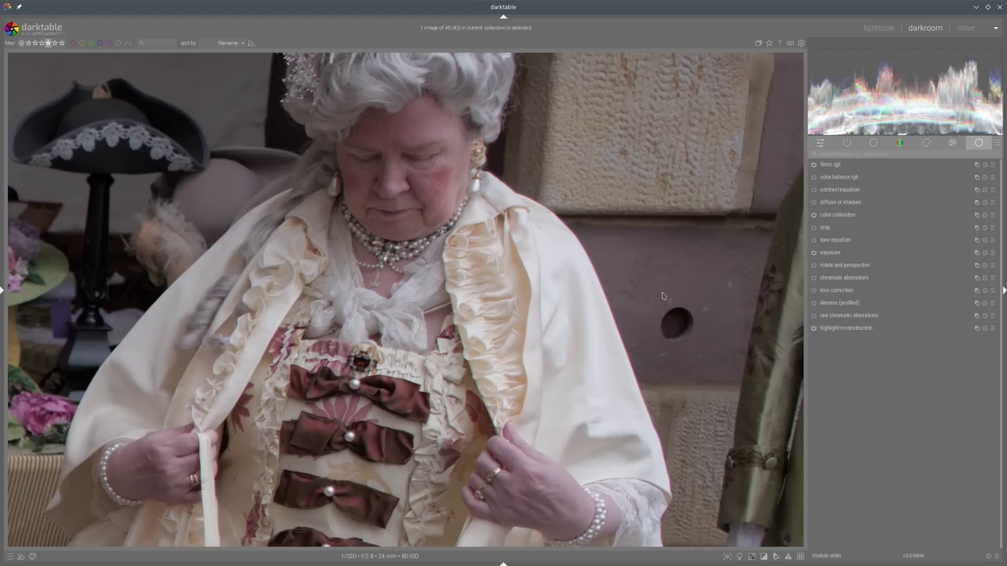
Examine the settings of the rotate and perspective, exposure, and tone equalizer modules one after another.
left_click(850, 266)
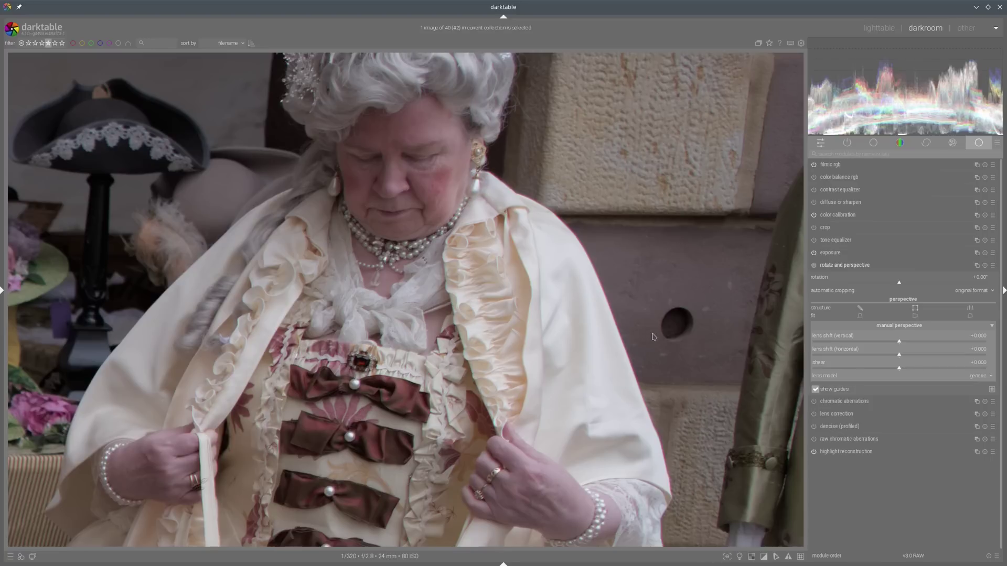
left_click(857, 266)
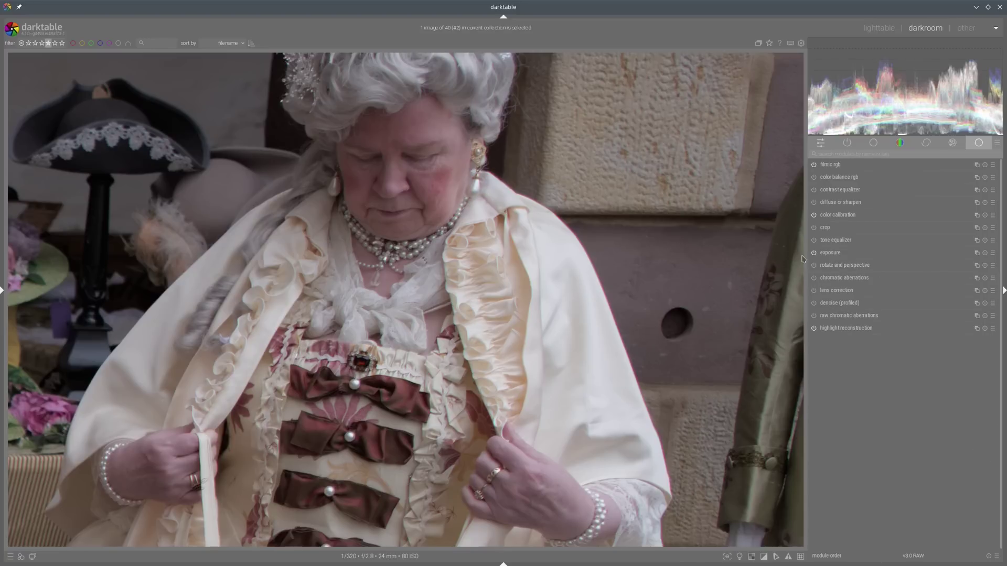
mouse_move(802, 259)
left_mouse_down()
mouse_move(811, 344)
mouse_move(823, 331)
mouse_move(823, 271)
mouse_move(803, 260)
left_mouse_up()
left_click(837, 257)
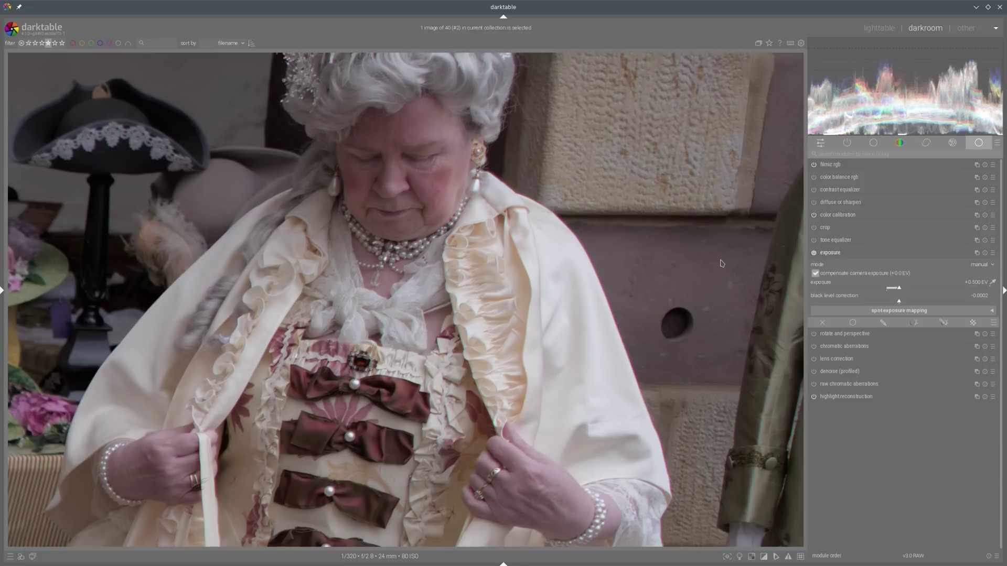
left_click(838, 256)
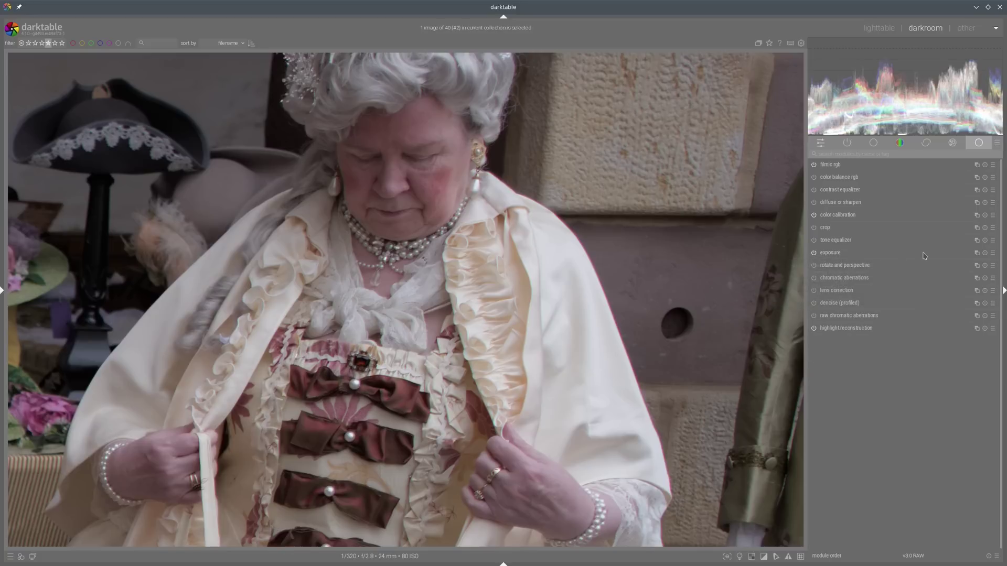
left_click(837, 240)
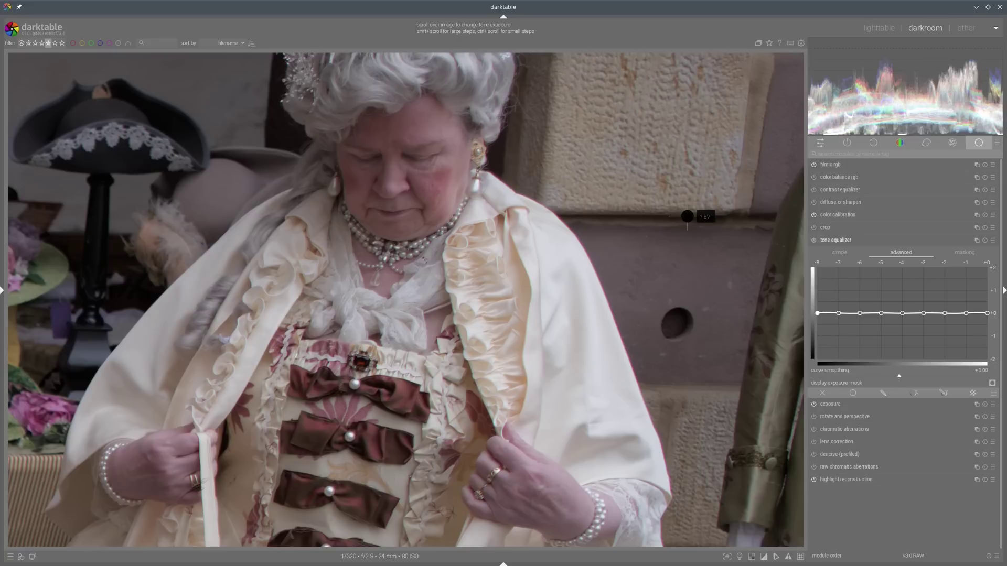
left_click(854, 242)
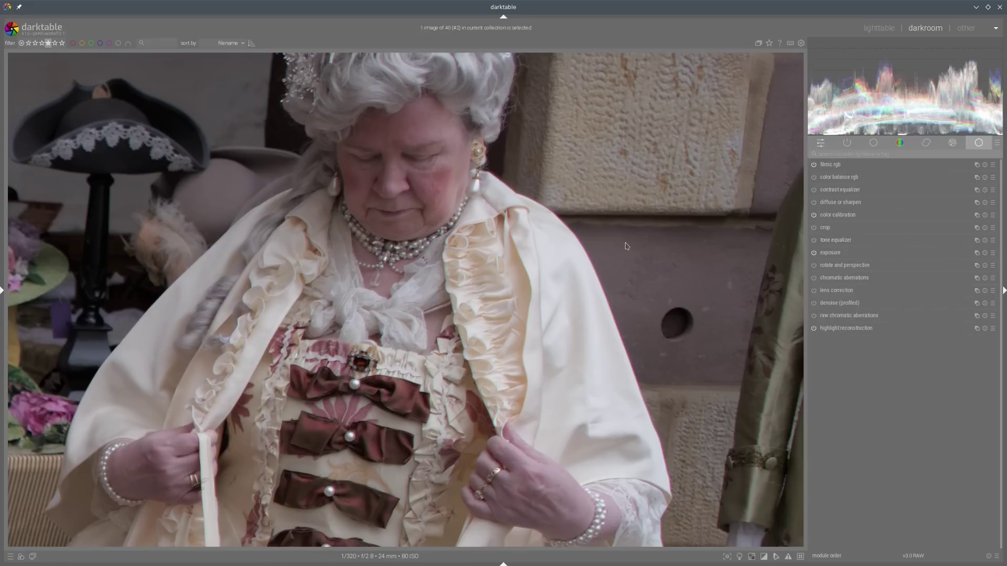
Examine the settings of the crop, color calibration, and diffuse or sharpen modules one after another.
scroll(625, 245, "down", 4)
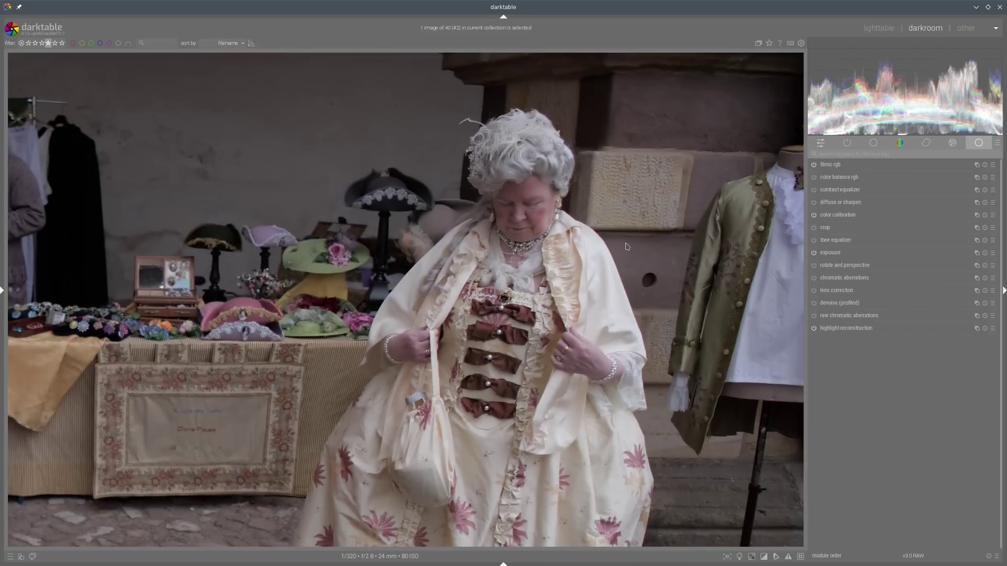
scroll(624, 244, "down", 1)
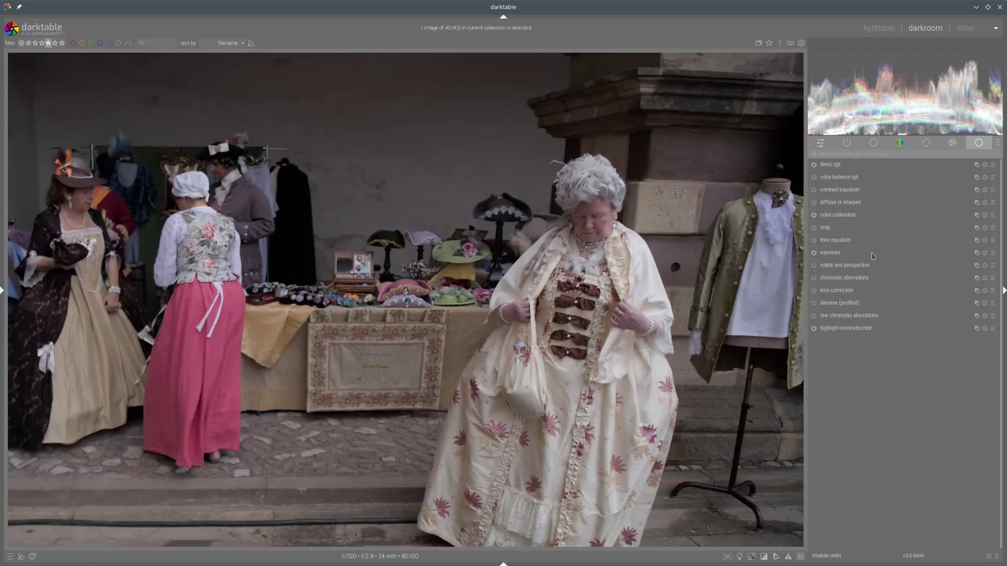
left_click(824, 228)
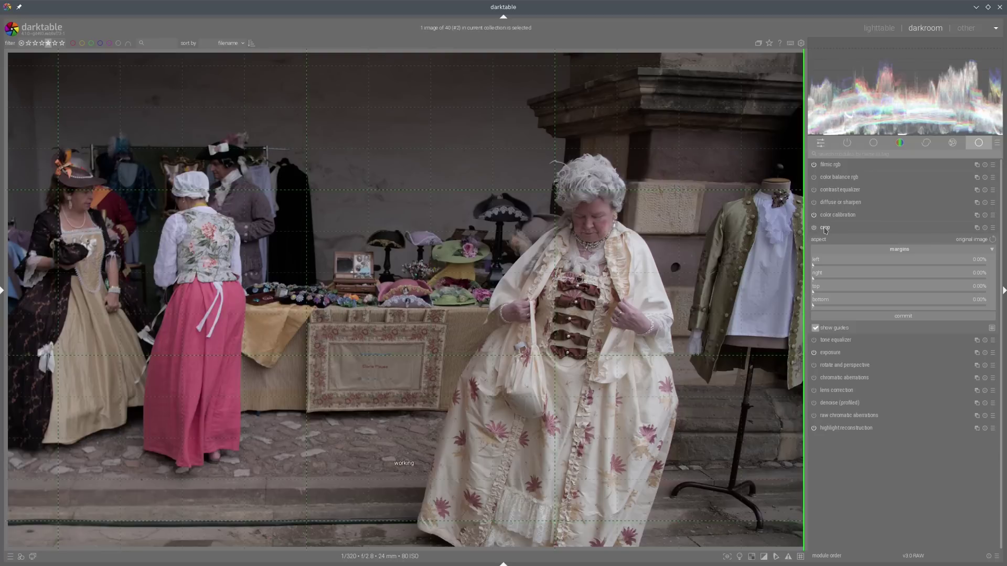
left_click(839, 228)
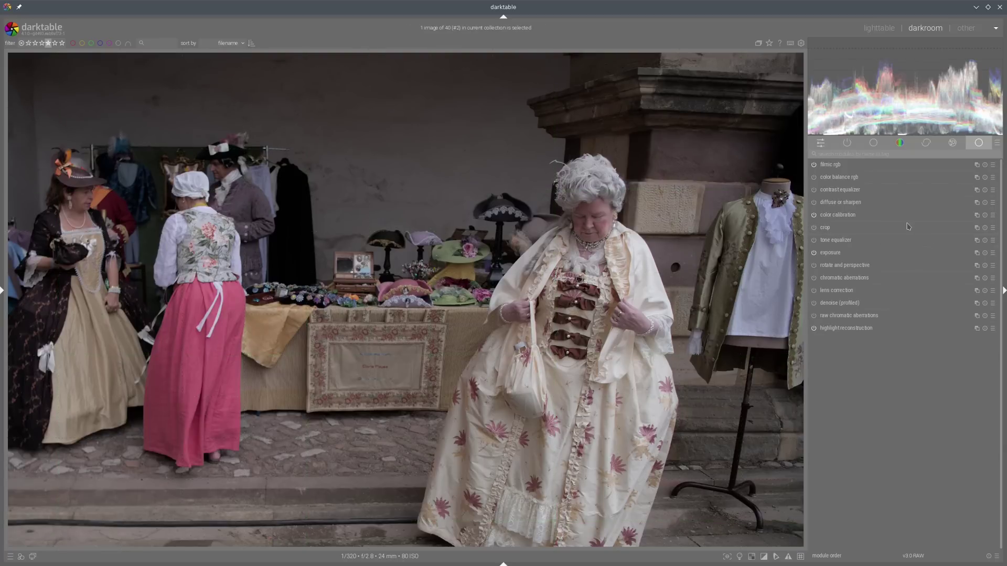
left_click(838, 215)
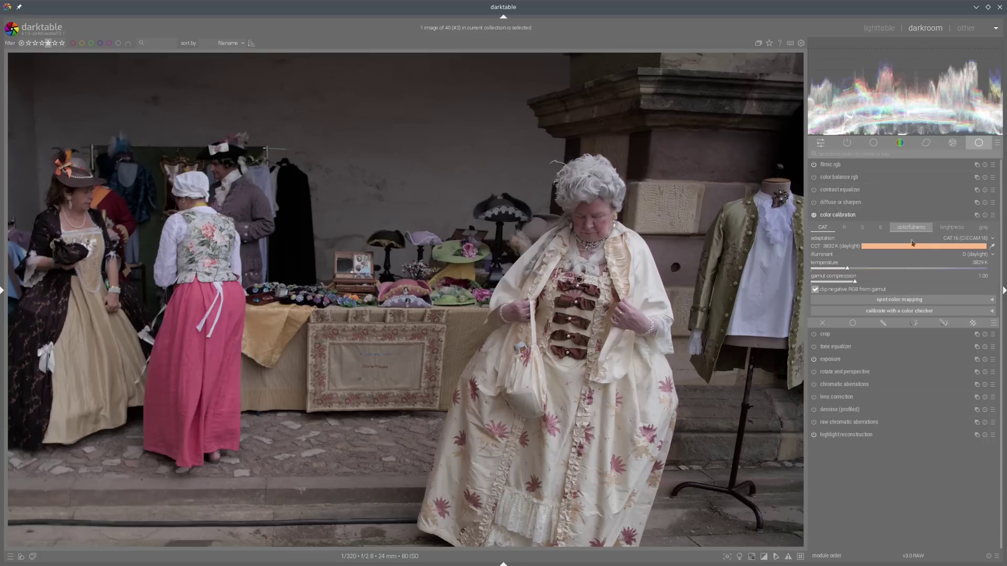
left_click(843, 215)
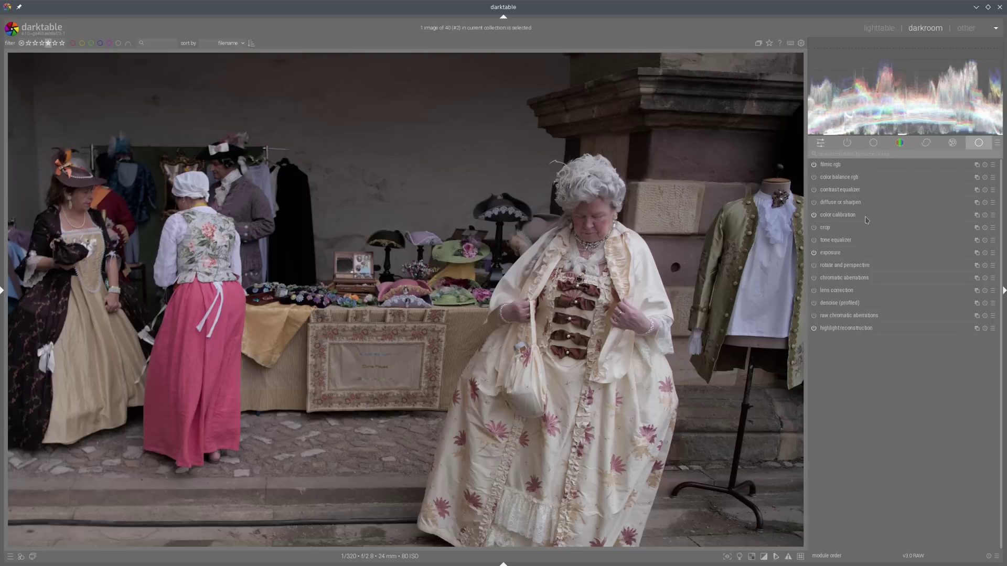
left_click(839, 203)
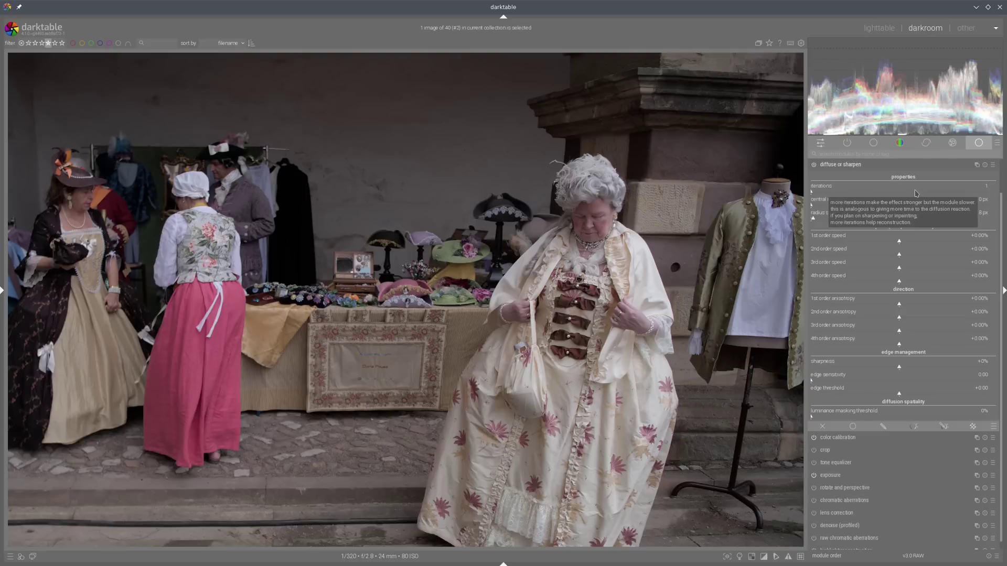
left_click(844, 166)
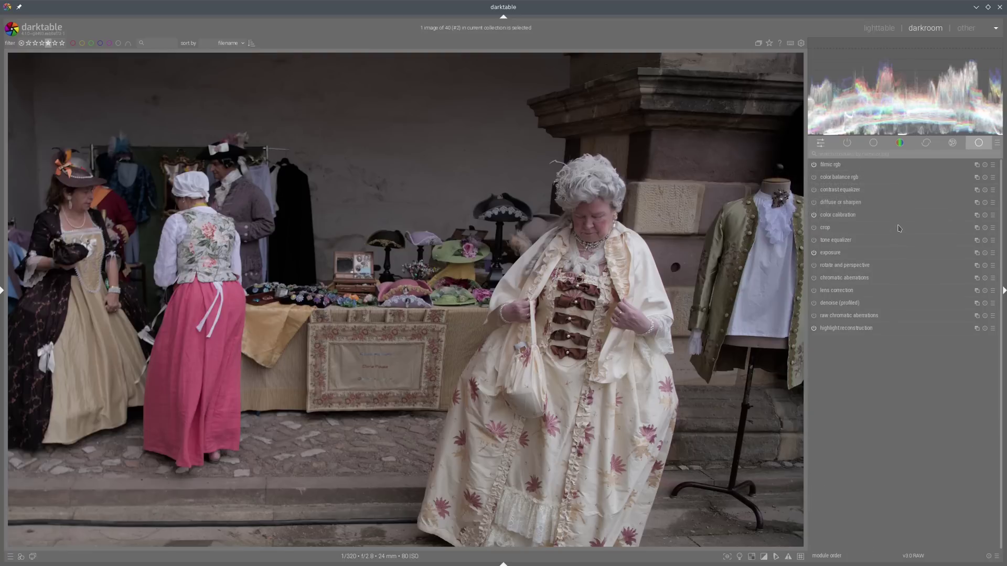
Examine the settings of the contrast equalizer, color balance rgb, and filmic rgb modules one after another.
left_click(846, 192)
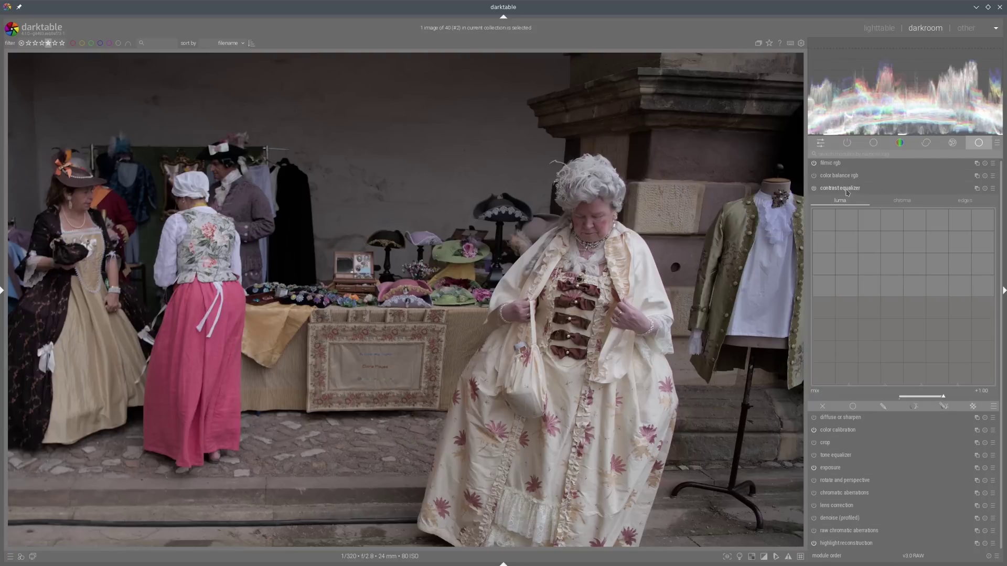
left_click(846, 191)
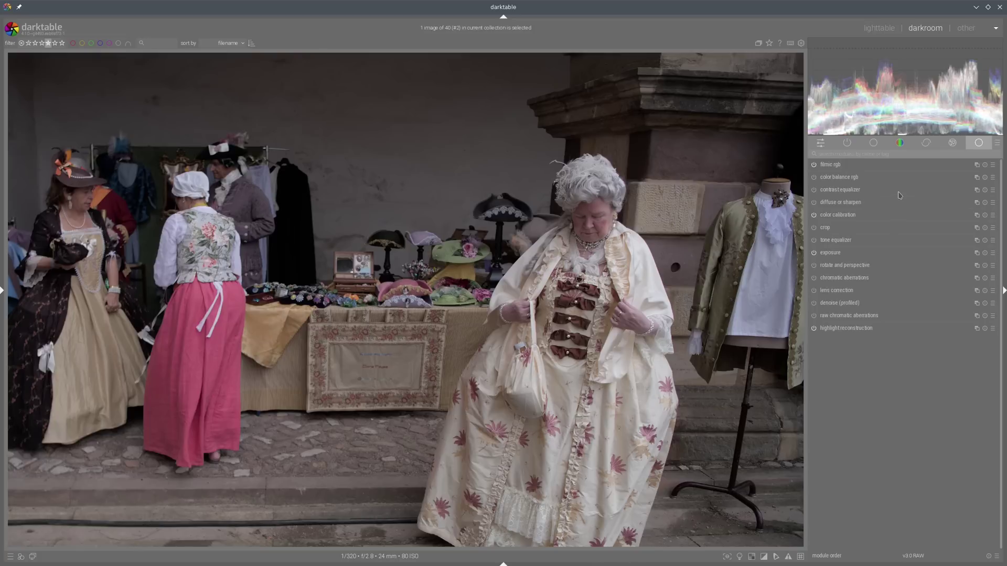
left_click(838, 178)
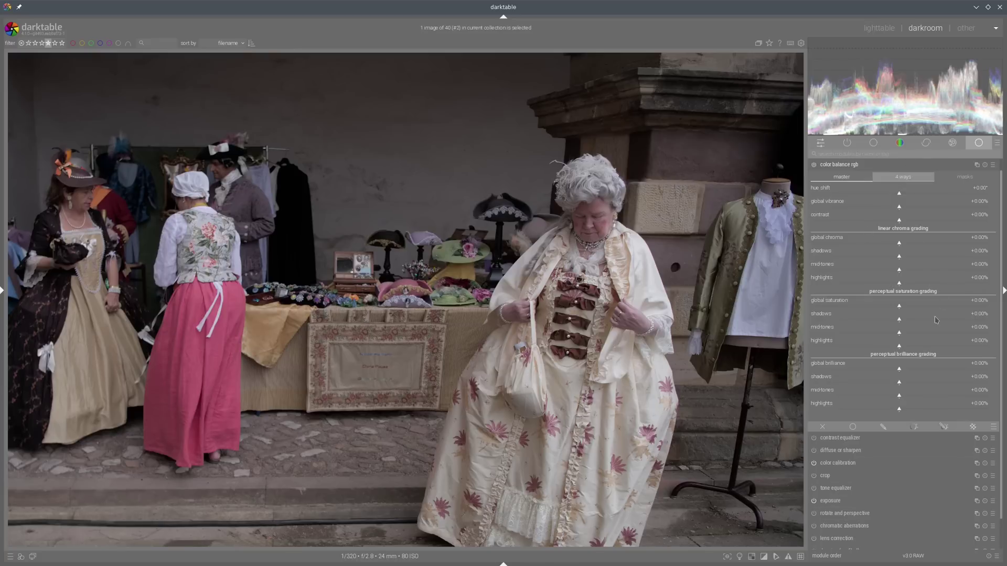
left_click(911, 179)
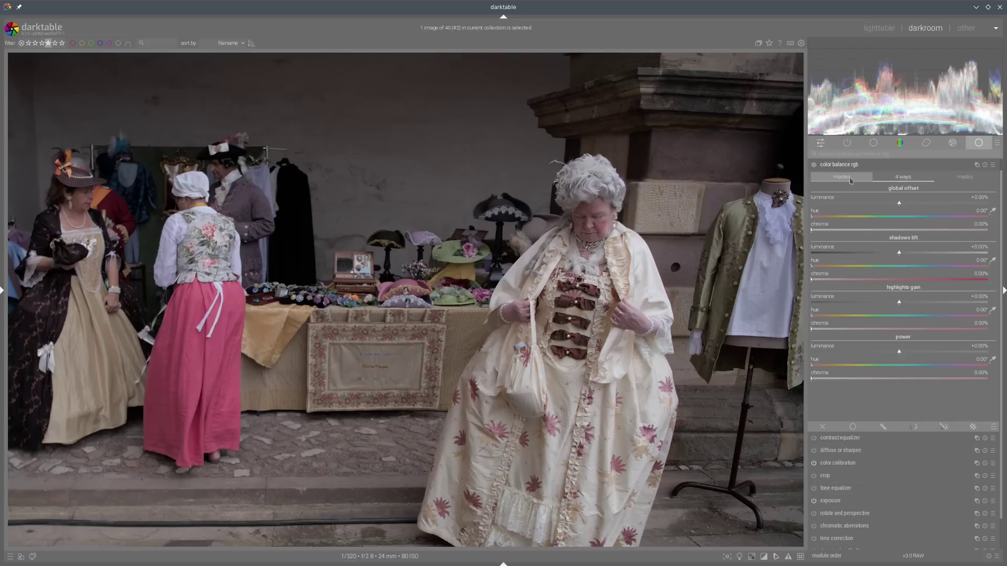
left_click(837, 164)
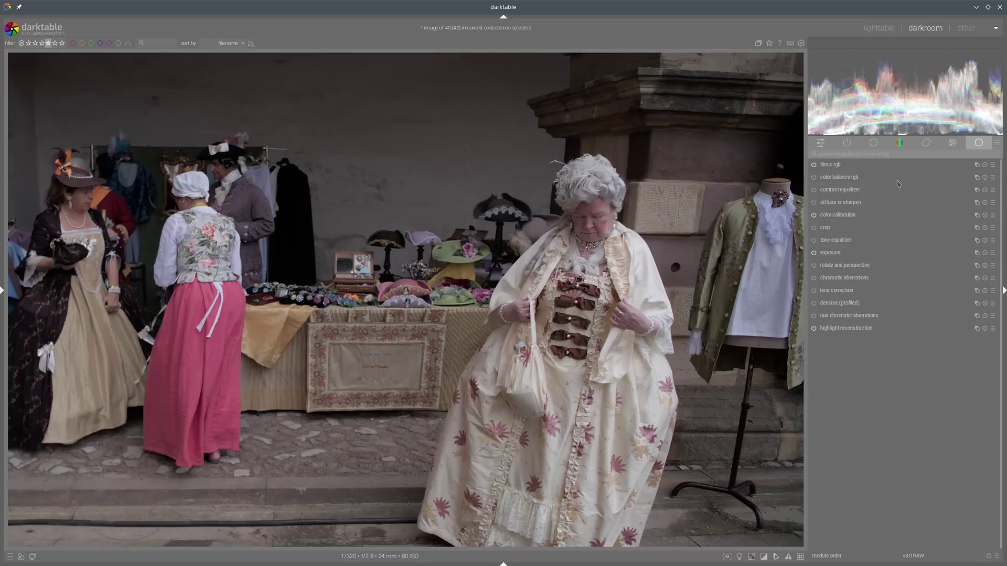
left_click(834, 165)
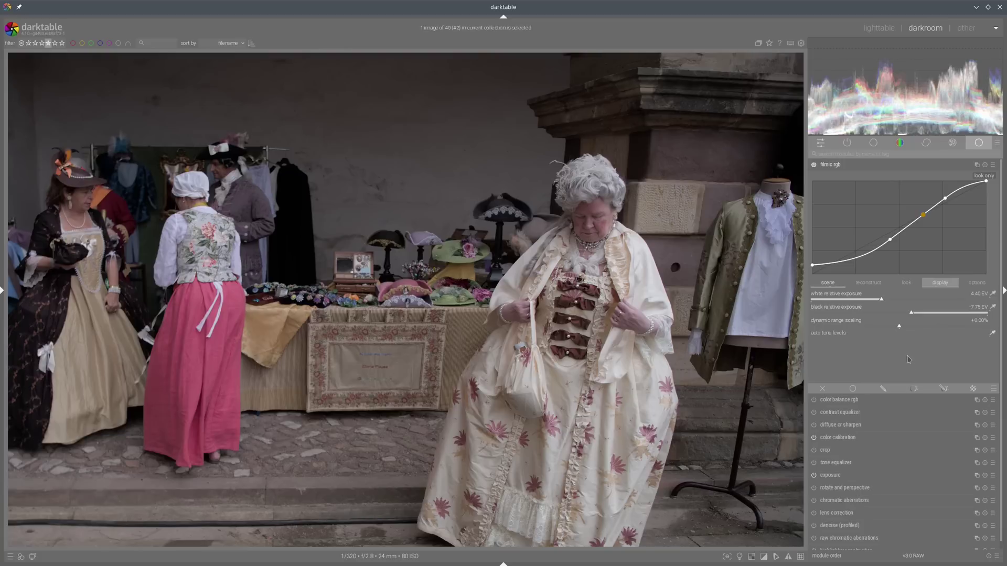
left_click(837, 167)
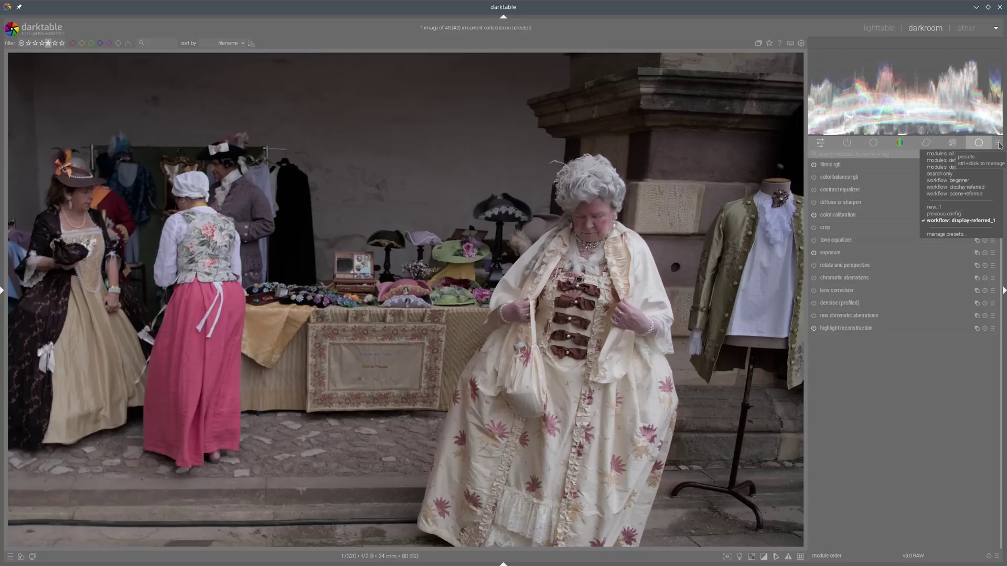
Examine the module layout manager, including the my favorites group and the list of all available modules that can be added to it.
left_click(950, 235)
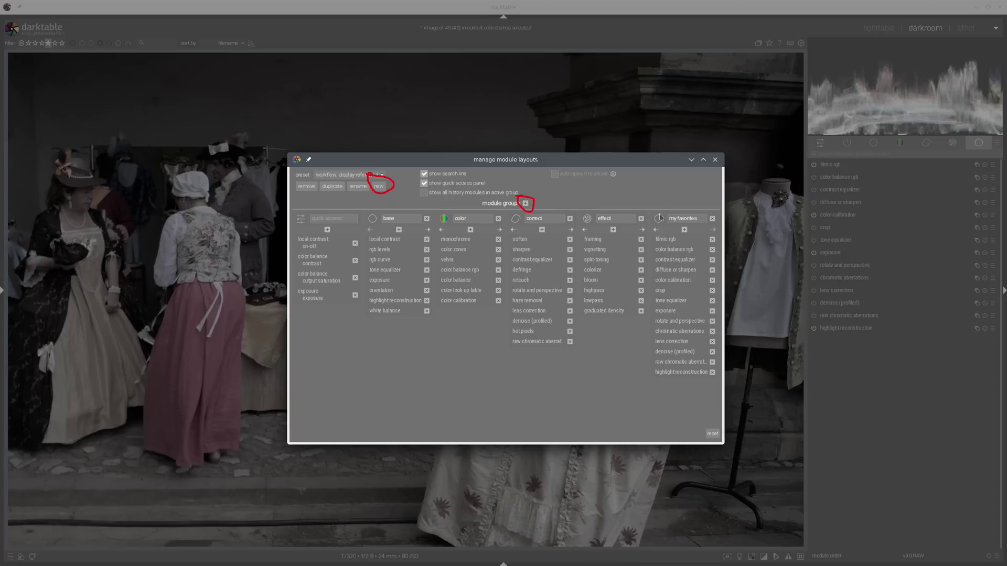
mouse_move(648, 202)
left_mouse_down()
mouse_move(650, 370)
mouse_move(685, 395)
mouse_move(723, 379)
mouse_move(737, 319)
mouse_move(730, 249)
mouse_move(716, 192)
mouse_move(638, 203)
left_mouse_up()
key("shift+super+F11")
mouse_move(690, 224)
left_mouse_down()
mouse_move(677, 231)
mouse_move(685, 222)
left_mouse_up()
left_click(683, 230)
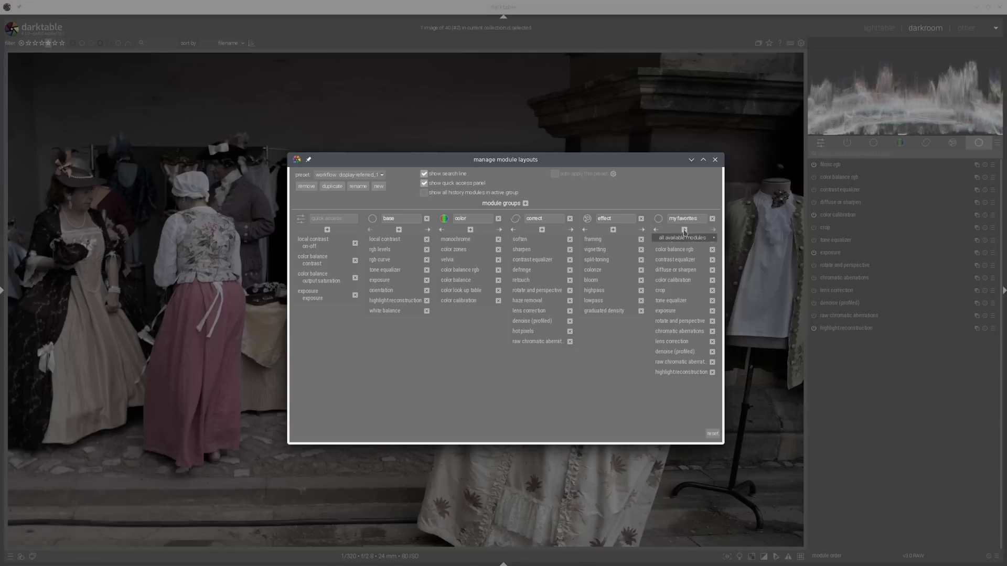
mouse_move(683, 238)
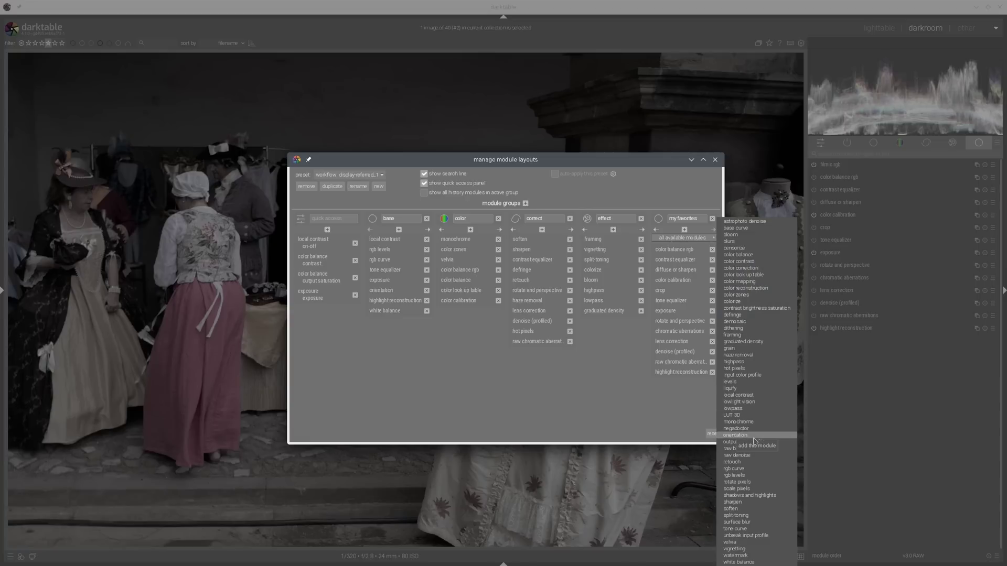
left_click(672, 240)
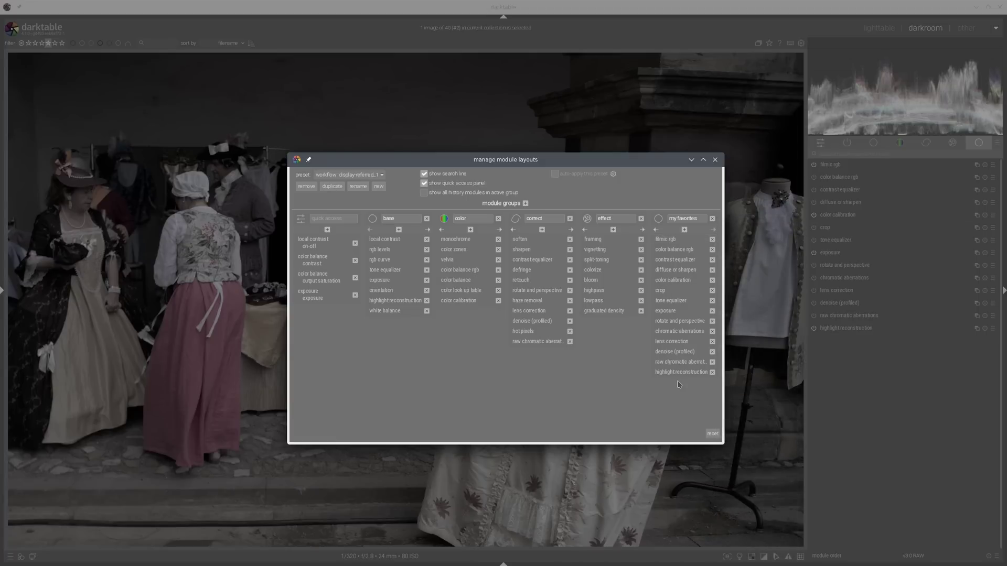
left_click(715, 159)
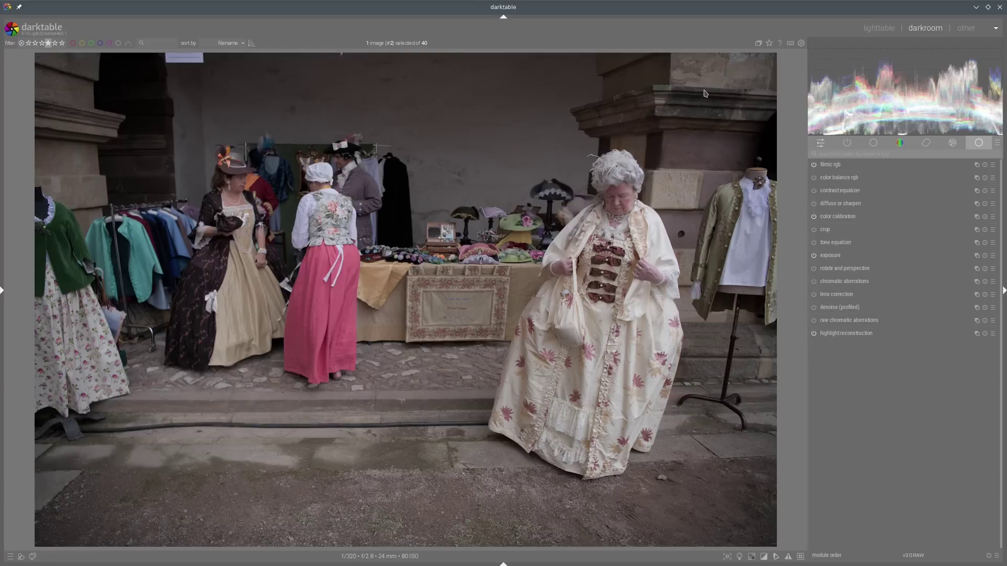
Examine the auto-apply pixel workflow and chromatic adaptation defaults in the processing preferences.
left_click(801, 44)
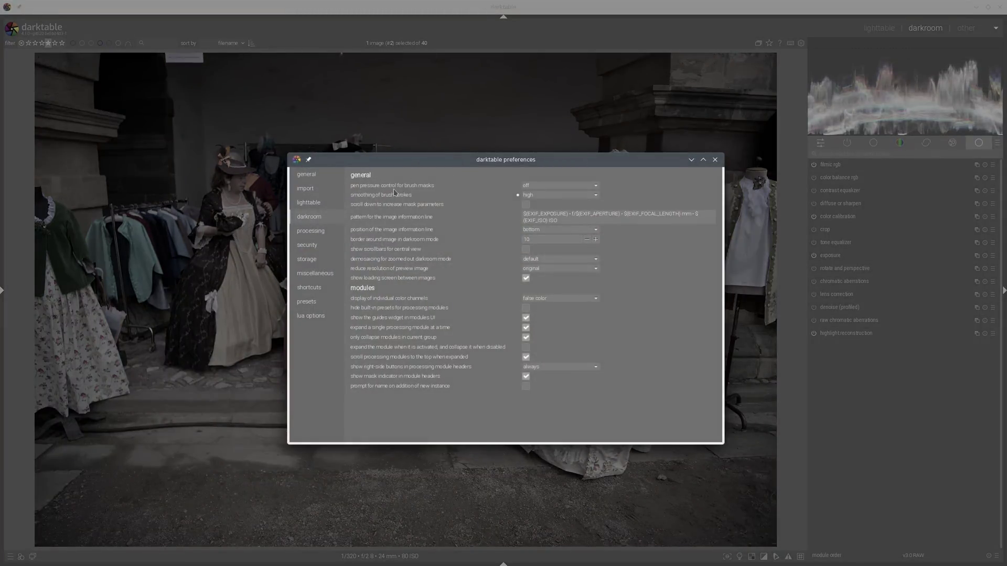
left_click(316, 234)
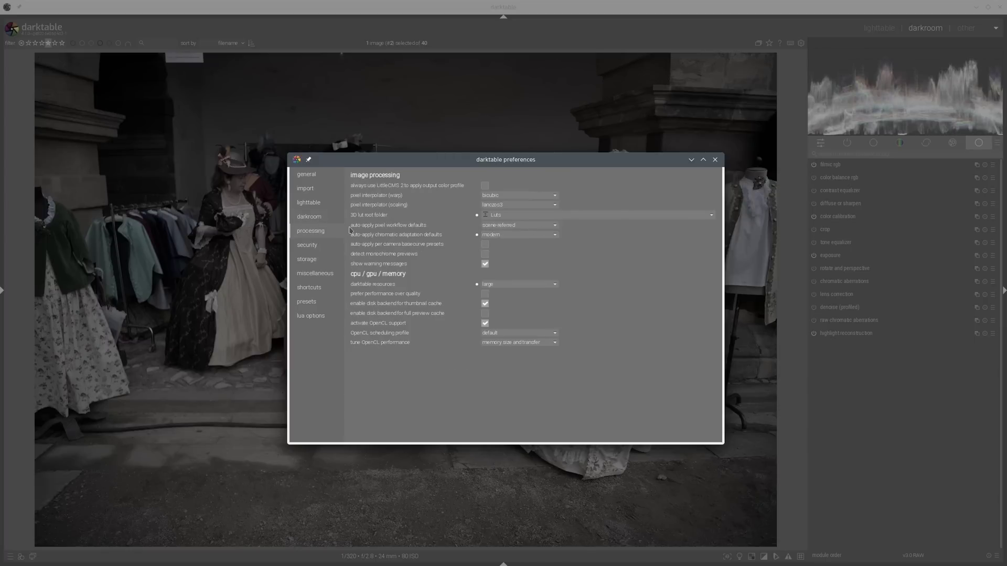
left_click_drag(350, 230, 430, 231)
left_click_drag(351, 238, 443, 238)
mouse_move(609, 224)
left_mouse_down()
mouse_move(573, 226)
mouse_move(567, 237)
mouse_move(578, 240)
left_mouse_up()
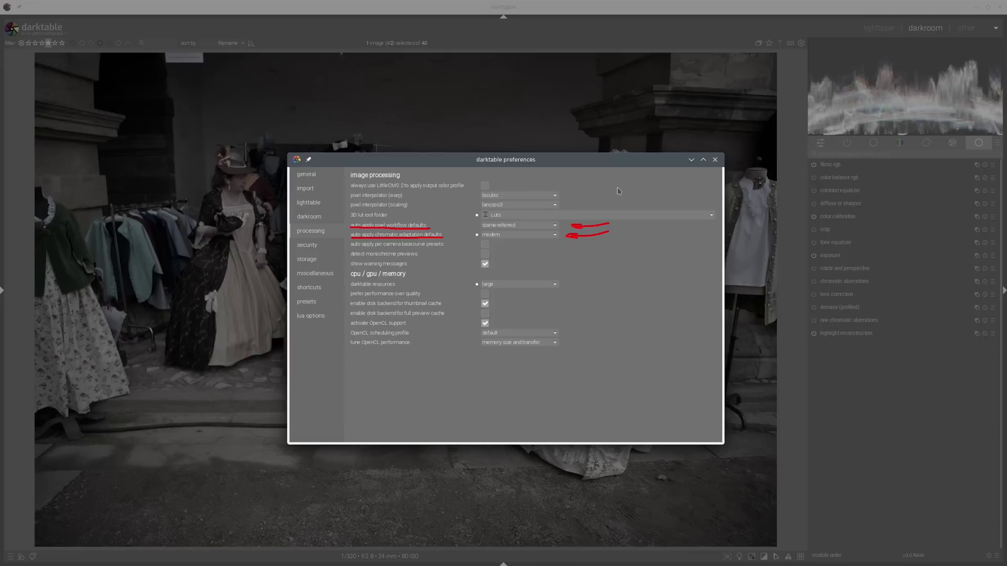
left_click(715, 159)
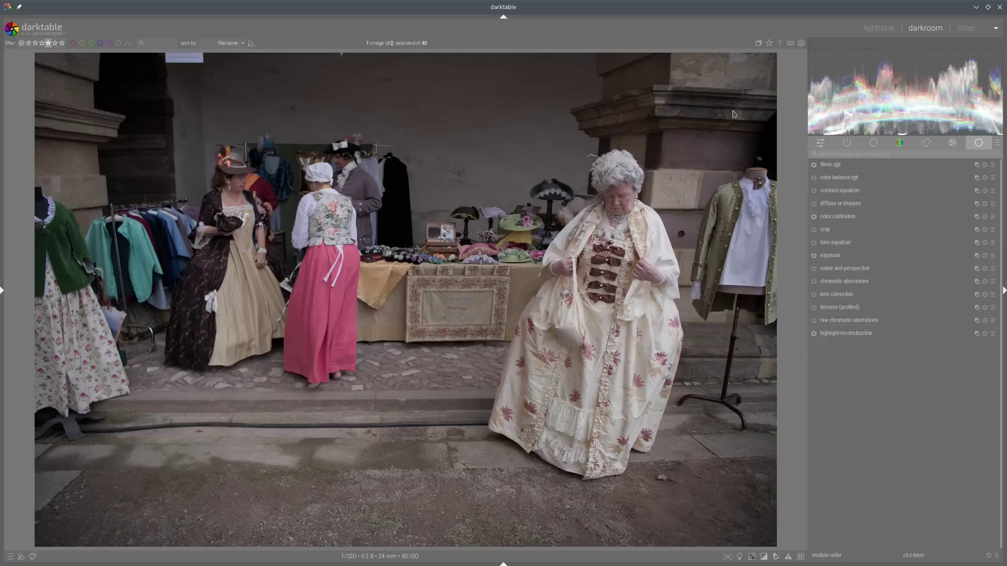
Select every photo in the lighttable collection and discard the edit history of all of them.
left_click(878, 28)
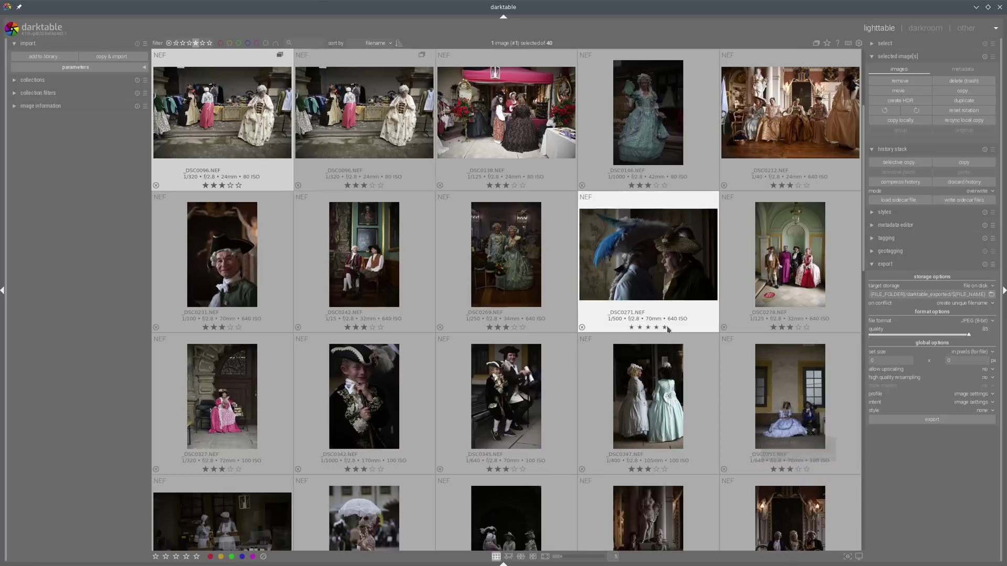
scroll(667, 330, "down", 2)
scroll(708, 335, "down", 2)
key("ctrl+a")
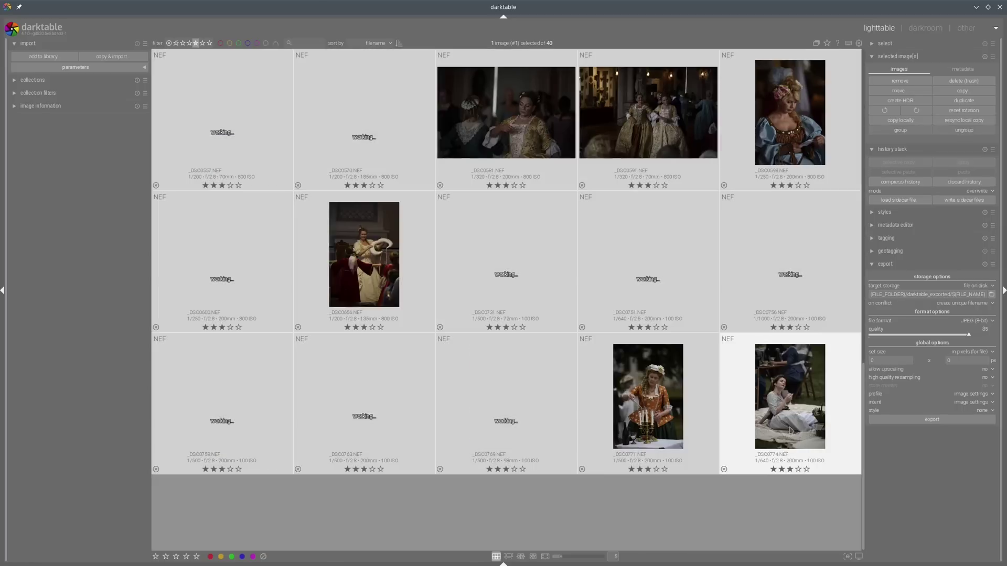
scroll(788, 418, "up", 4)
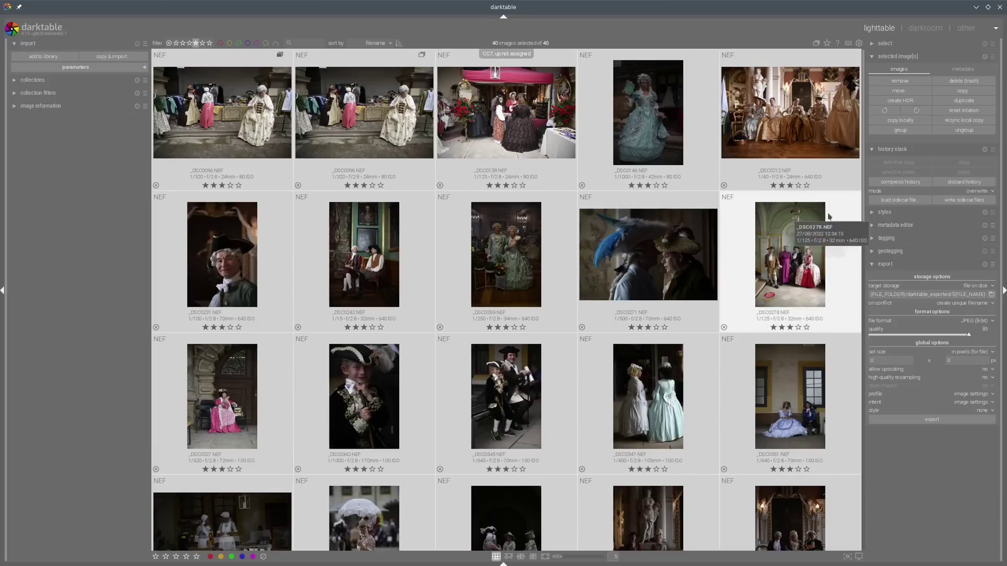
left_click(949, 185)
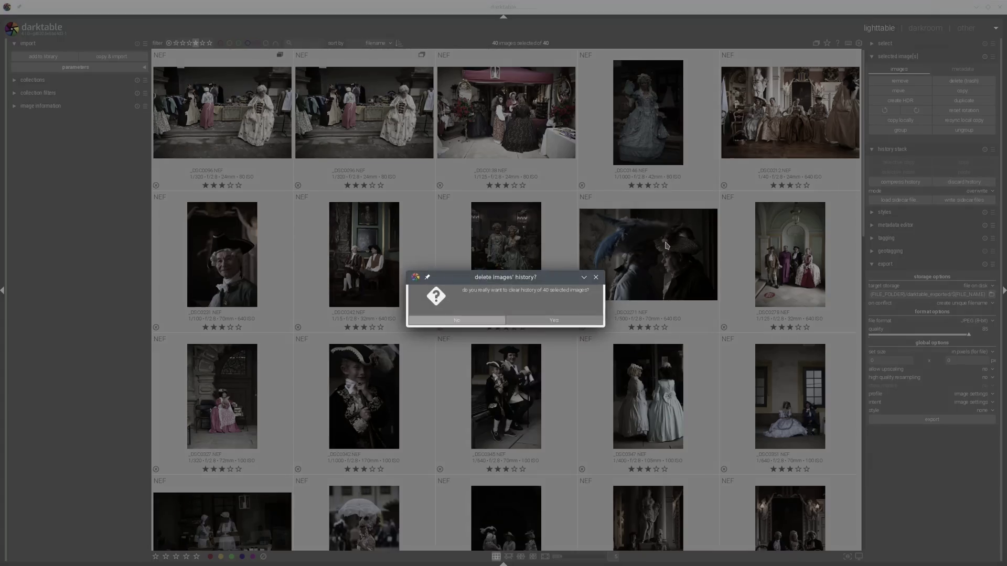
left_click(562, 319)
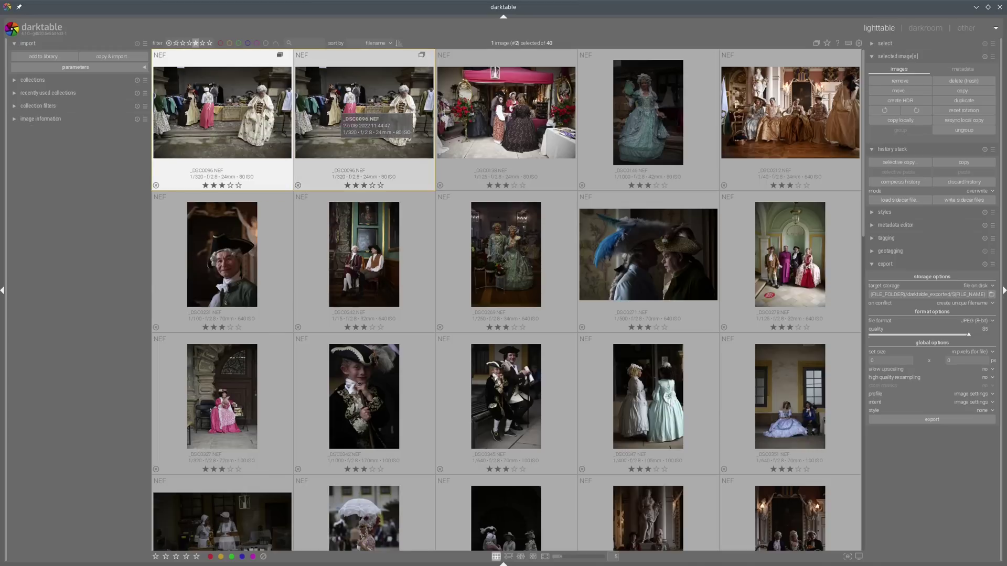
Compare the two _DSC0096.NEF market photos side by side in a panel-free culling view and in full preview.
left_click(227, 120)
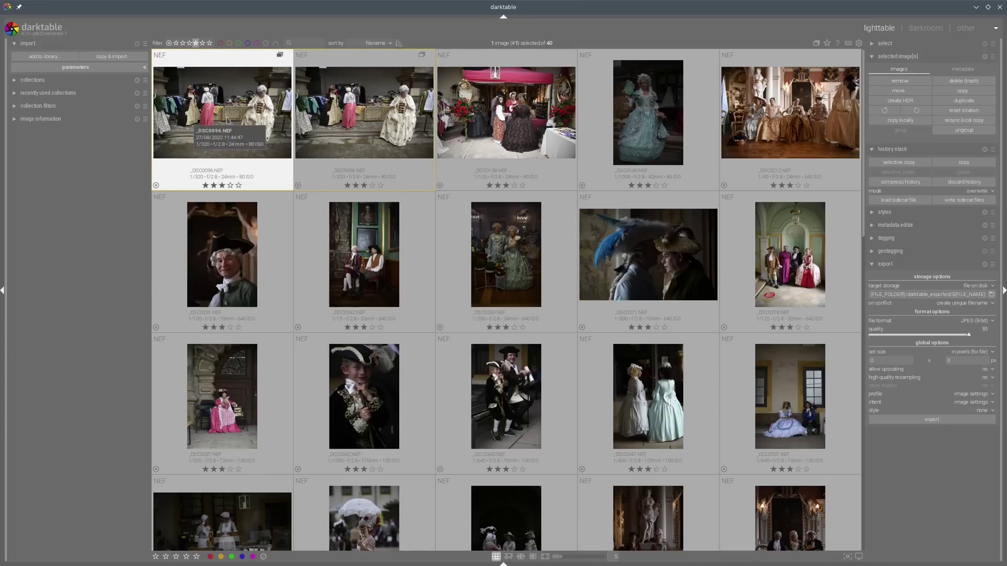
left_click(521, 557)
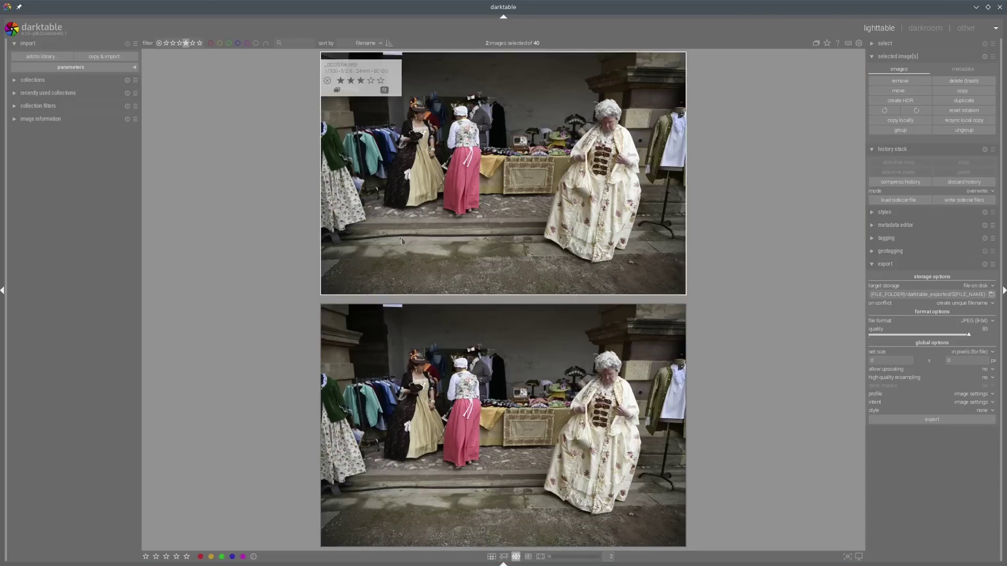
key("Tab")
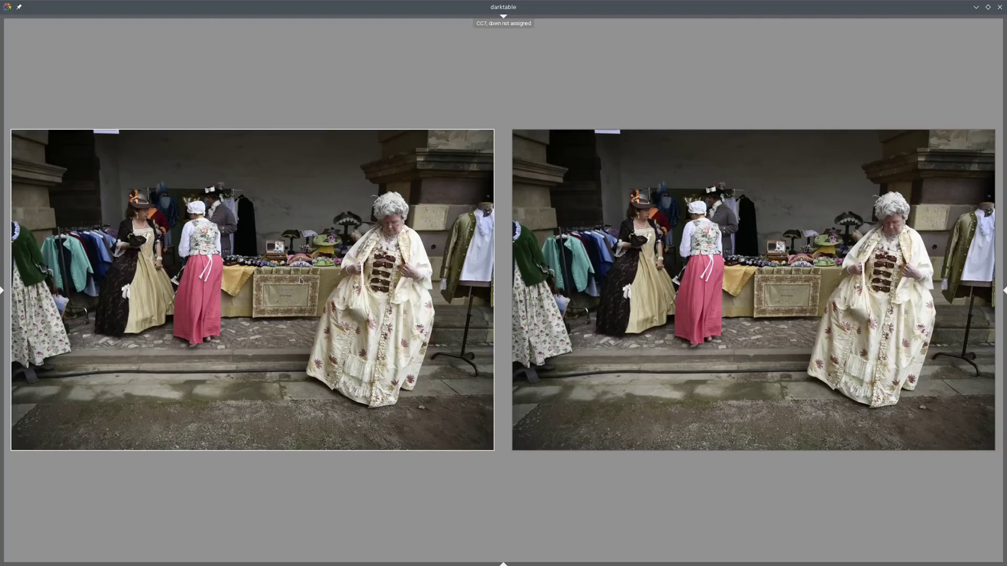
key("w")
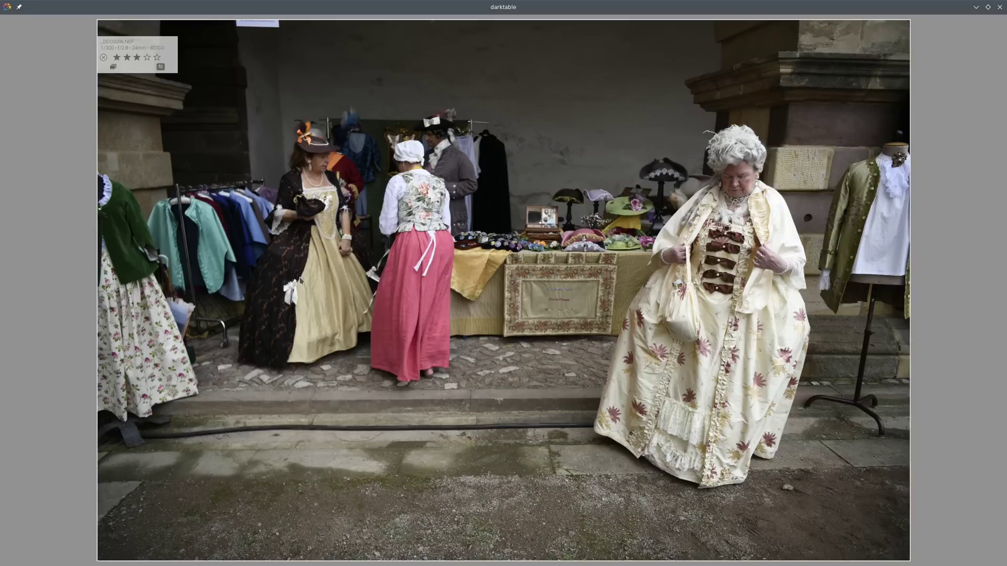
key("w")
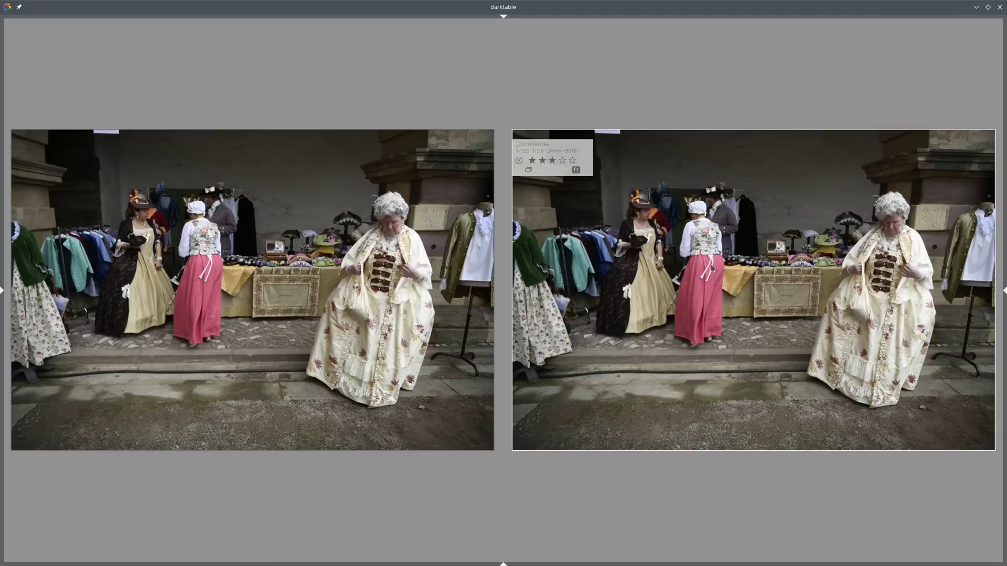
Raise the exposure of the second _DSC0096.NEF photo to about 1 EV and return to the culling comparison.
double_click(725, 269)
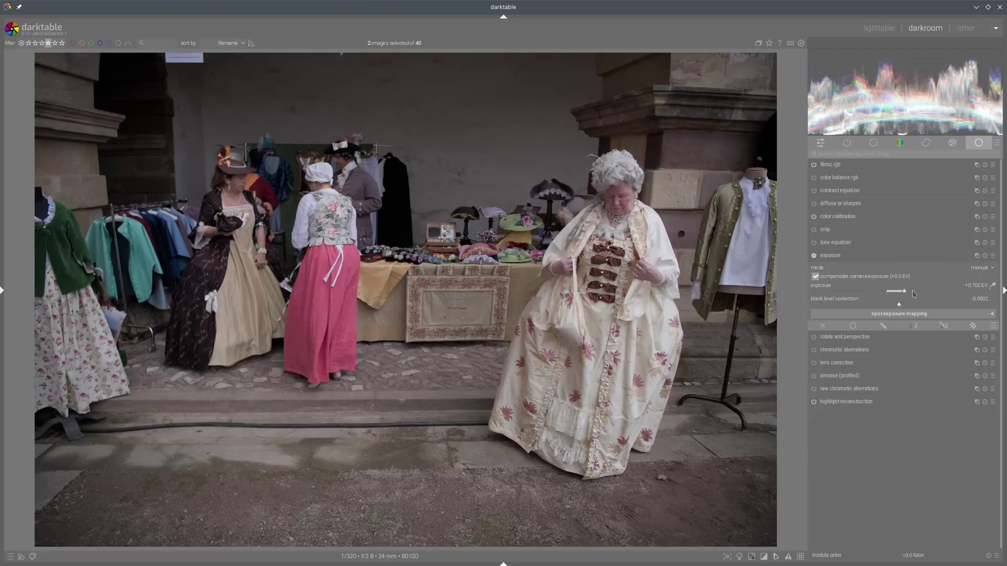
left_click(913, 292)
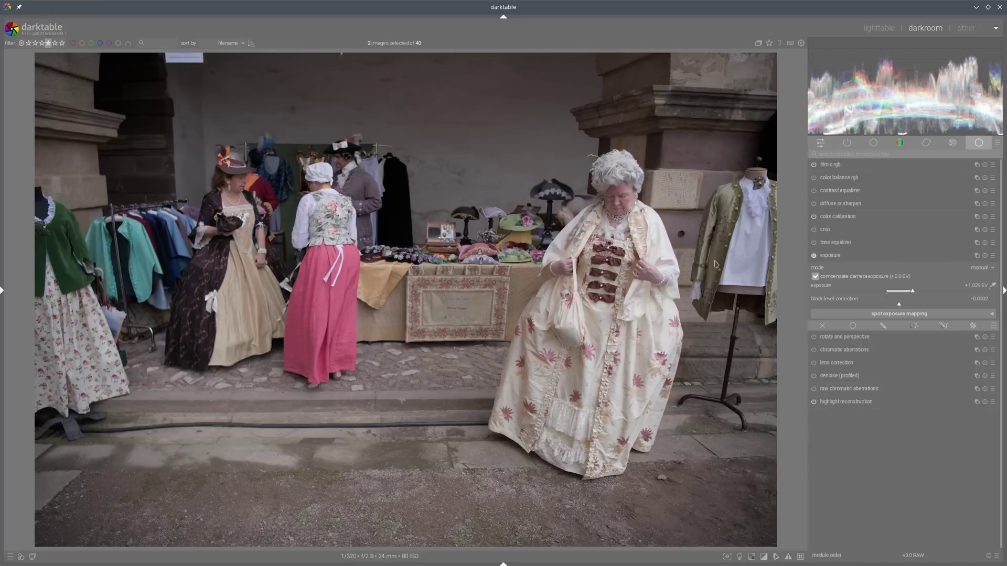
left_click(879, 28)
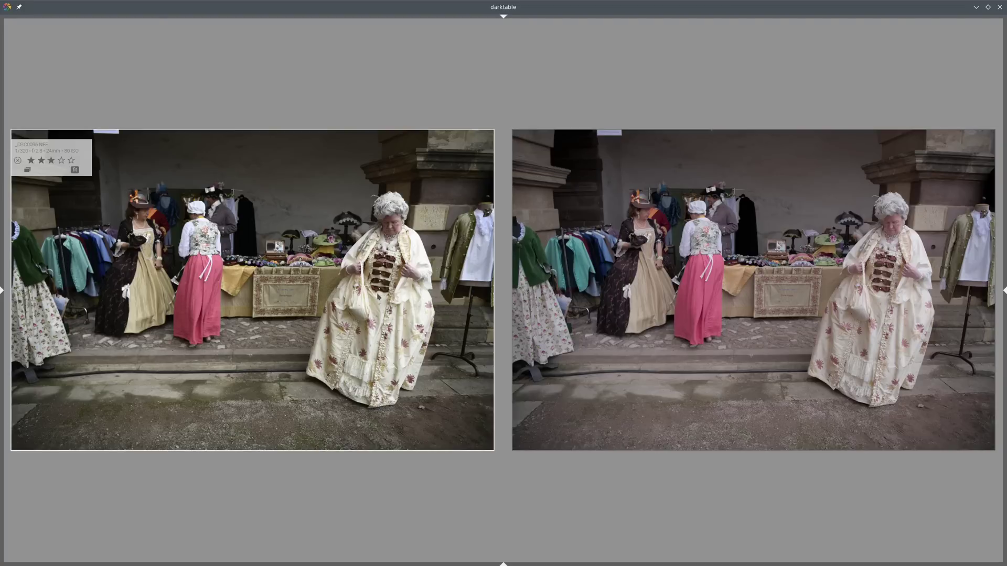
Compare the unedited and the edited market photo in full preview, one after the other.
key("w")
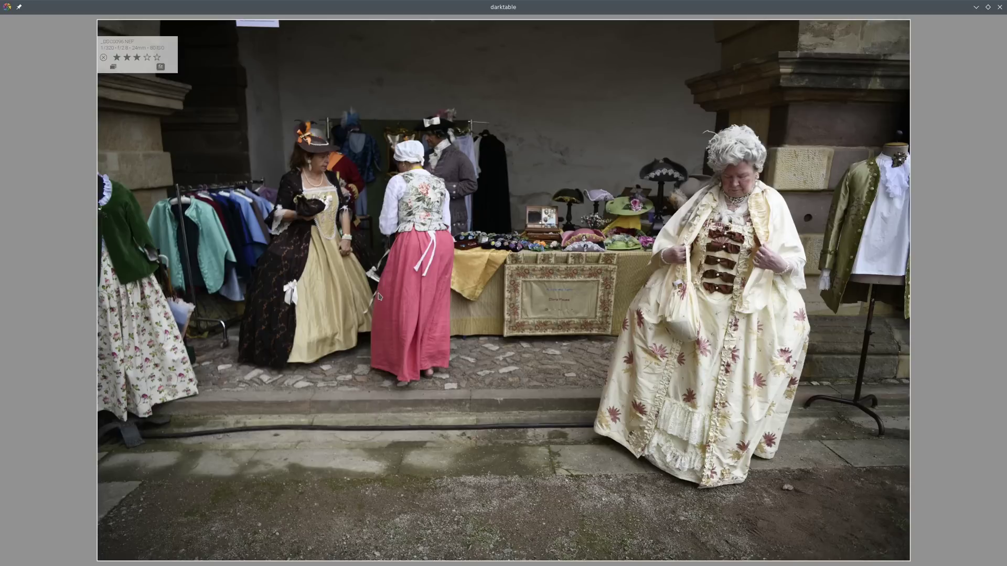
key("w")
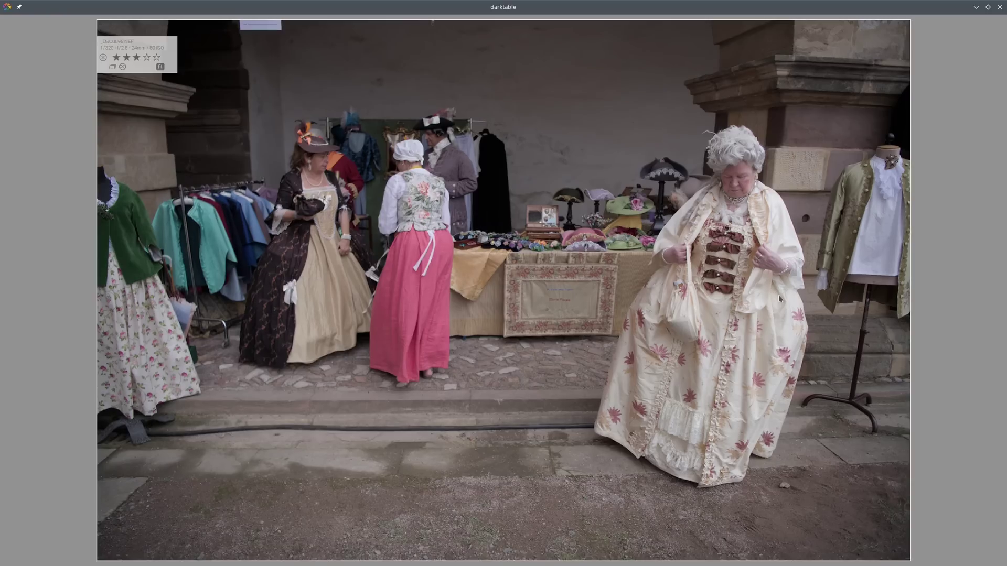
key("w")
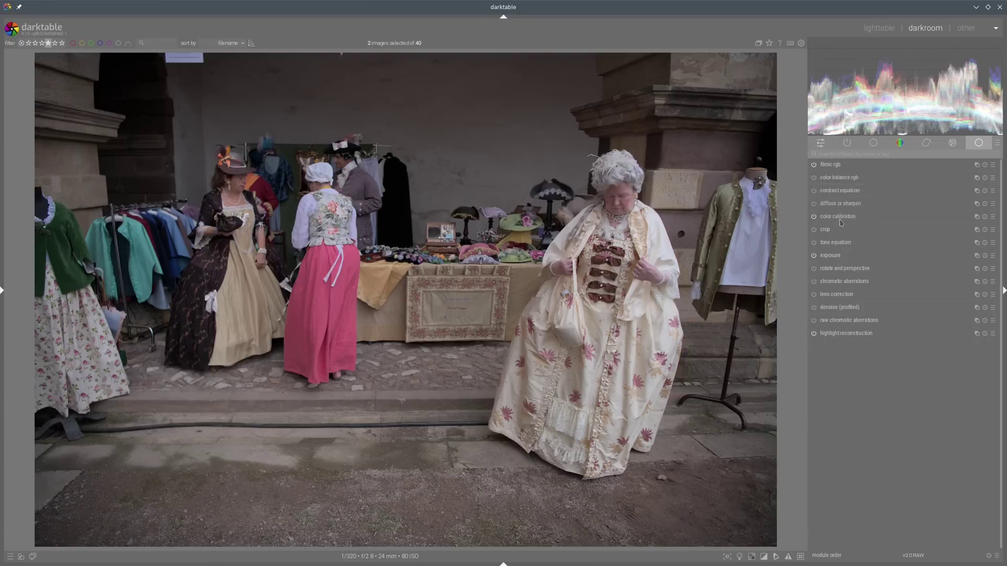
Examine the list of modules active on the photo and return to the my favorites group.
left_click(846, 144)
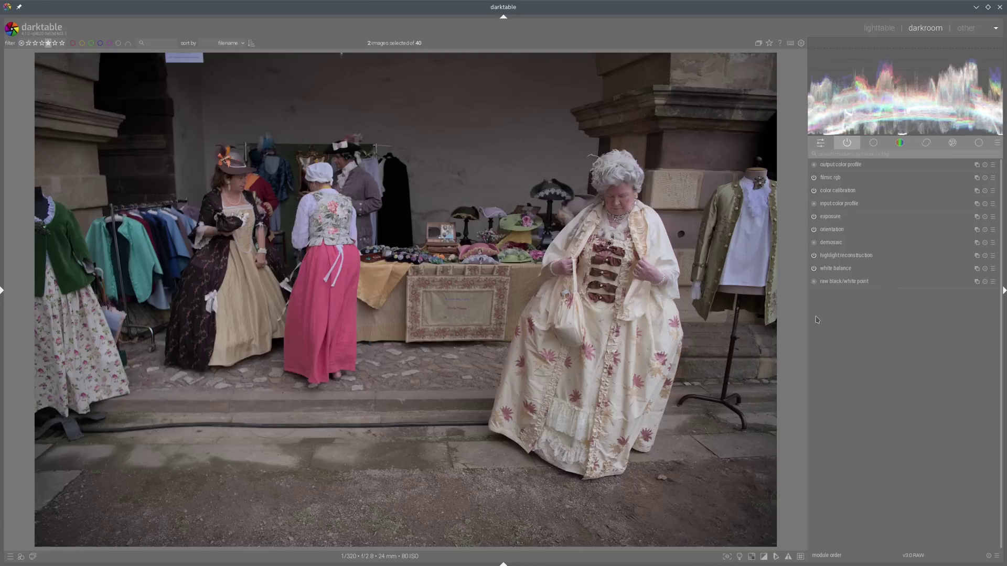
mouse_move(840, 304)
left_mouse_down()
mouse_move(800, 260)
mouse_move(798, 171)
mouse_move(804, 150)
mouse_move(856, 151)
mouse_move(878, 163)
mouse_move(900, 248)
mouse_move(880, 301)
mouse_move(829, 302)
left_mouse_up()
left_click(979, 144)
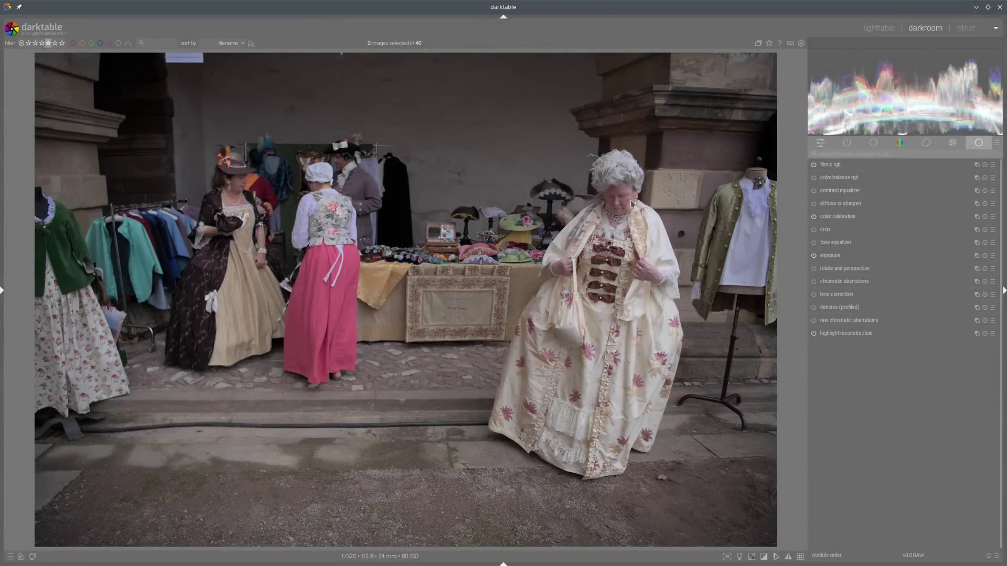
Enable lens correction on the market photo and bring the woman in the cream dress into close view.
left_click(813, 294)
scroll(632, 273, "up", 6)
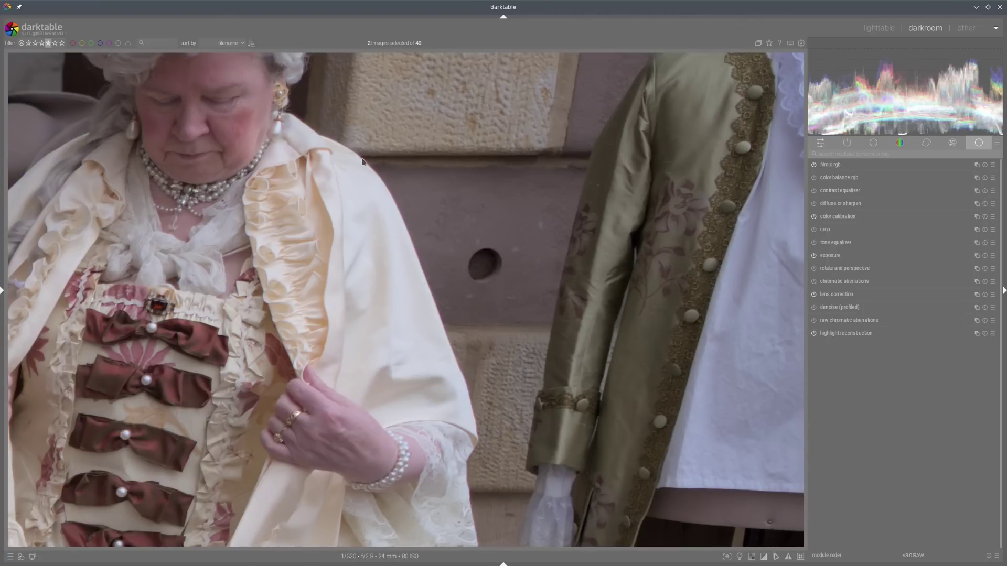
Try the chromatic aberrations and raw chromatic aberrations modules on the edges of the cream dress.
mouse_move(363, 161)
left_mouse_down()
mouse_move(425, 247)
mouse_move(476, 399)
left_mouse_up()
left_click(813, 281)
left_click(813, 321)
left_click_drag(408, 277, 392, 193)
Enable the TCA overwrite in lens correction, set TCA red to about 1.0006 and inspect the cape's edge.
left_click(835, 295)
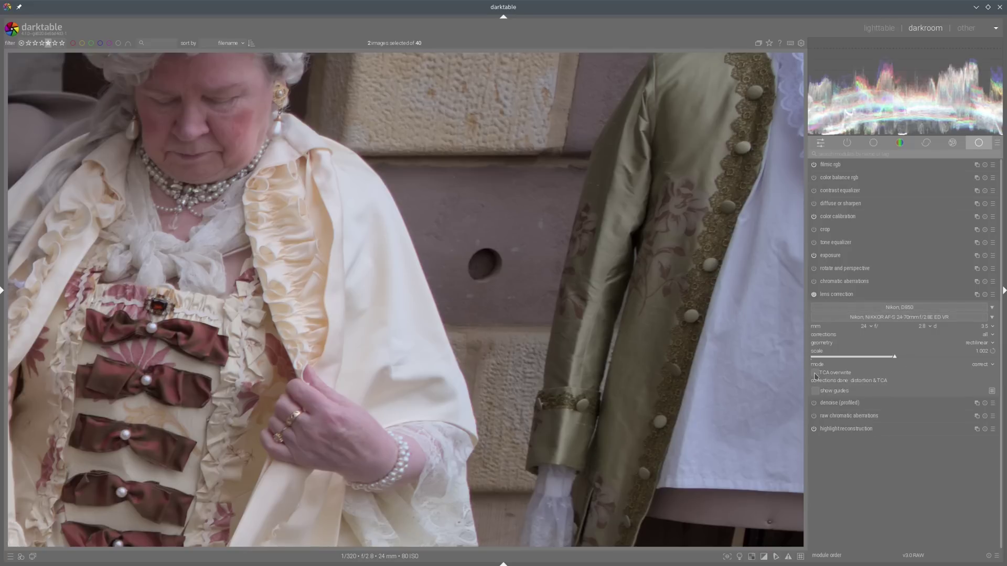
mouse_move(822, 357)
left_mouse_down()
mouse_move(805, 376)
mouse_move(833, 379)
mouse_move(857, 365)
mouse_move(814, 362)
left_mouse_up()
left_click(814, 373)
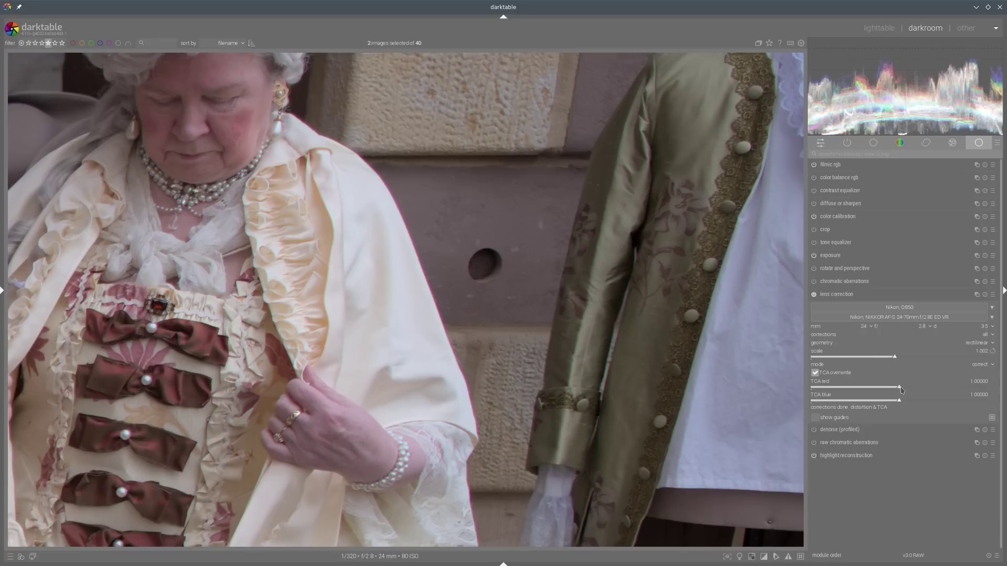
left_click(899, 388)
mouse_move(901, 390)
left_mouse_down()
mouse_move(916, 390)
mouse_move(904, 391)
left_mouse_up()
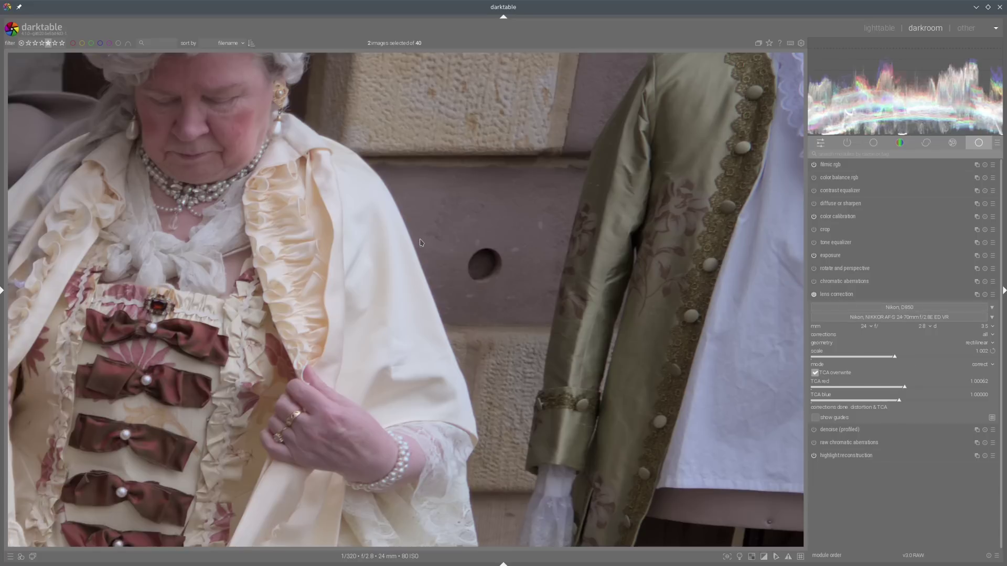
scroll(420, 243, "up", 1)
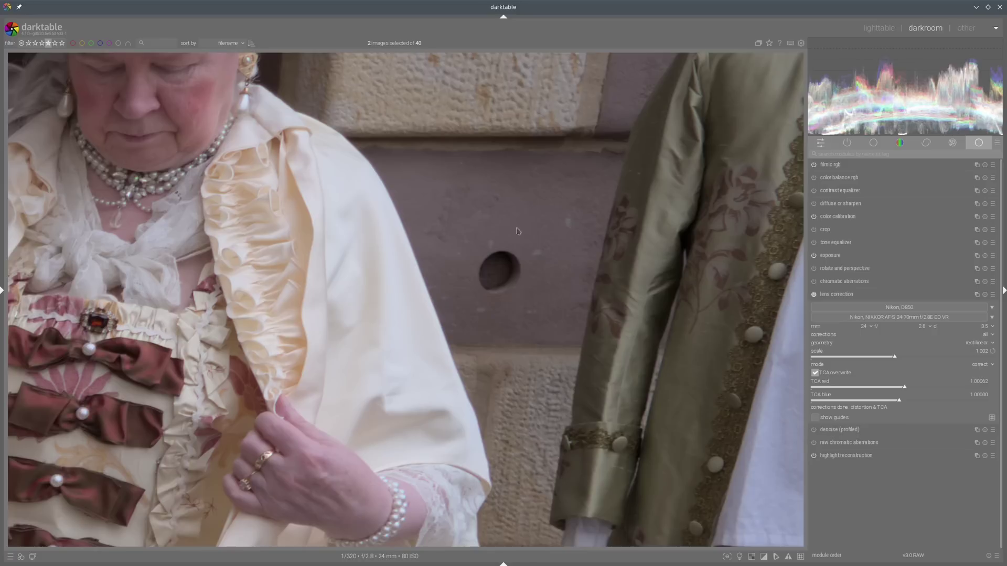
Enable the chromatic aberrations module, look over its default parameters and return to the whole market photo.
left_click(841, 294)
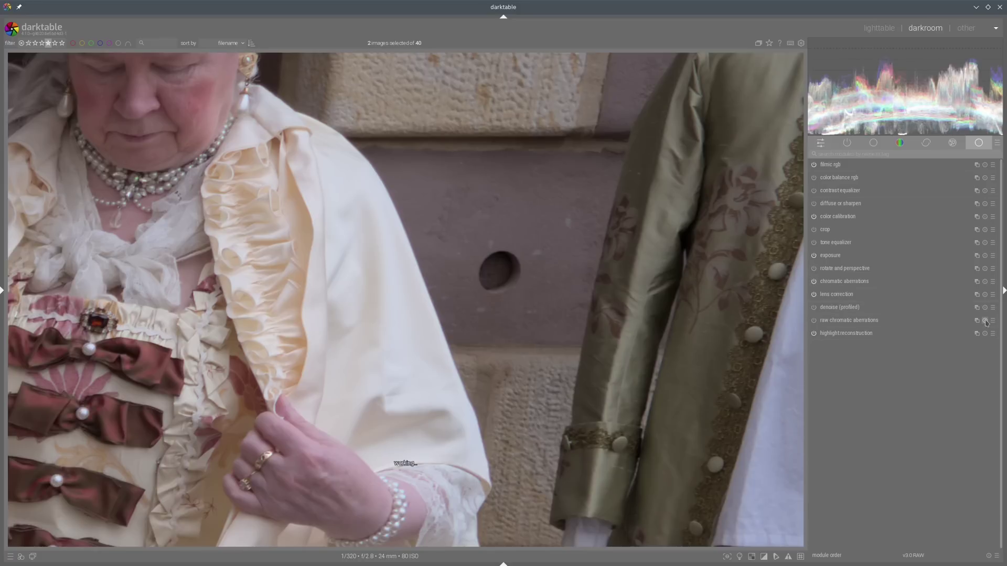
left_click(863, 282)
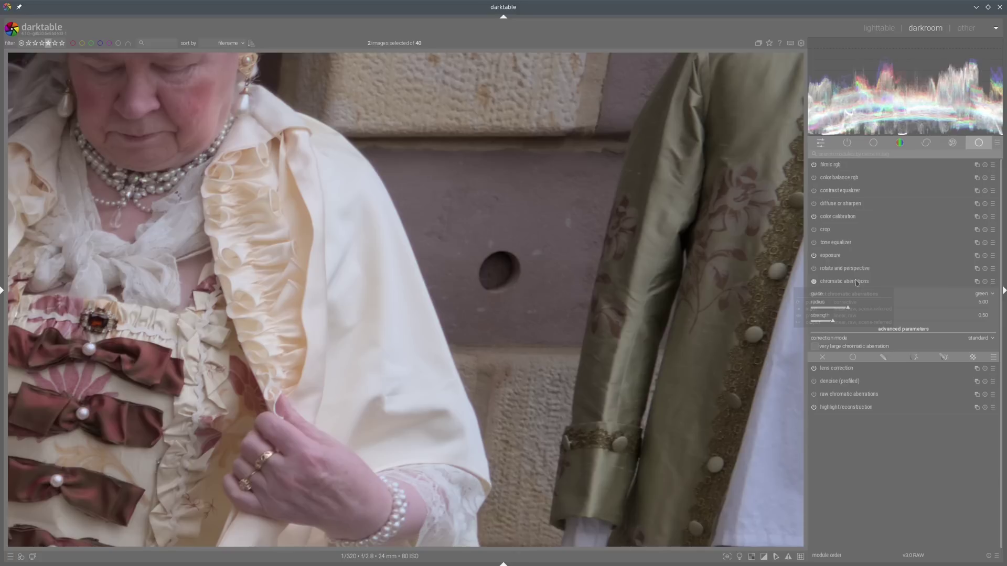
left_click(856, 283)
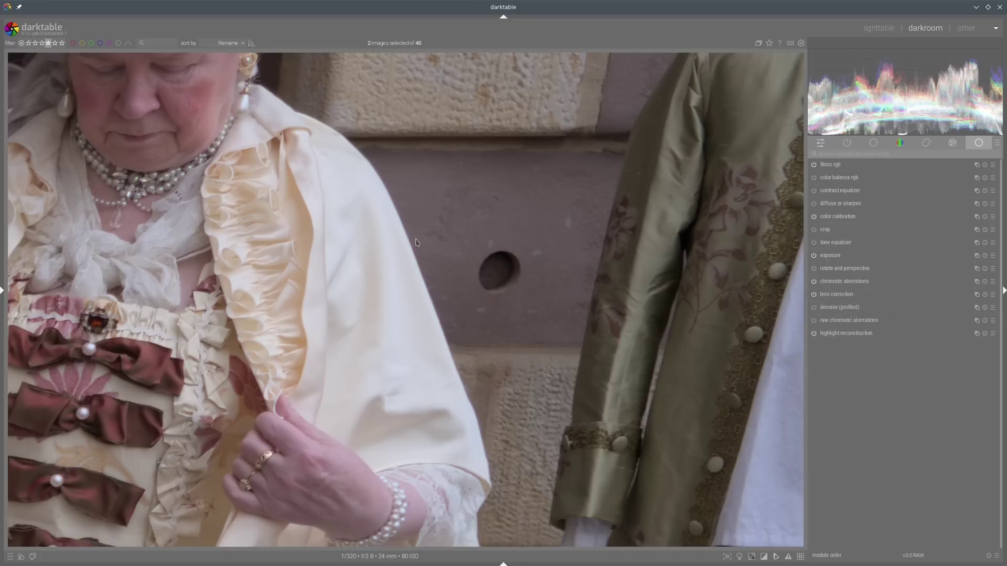
scroll(385, 250, "down", 3)
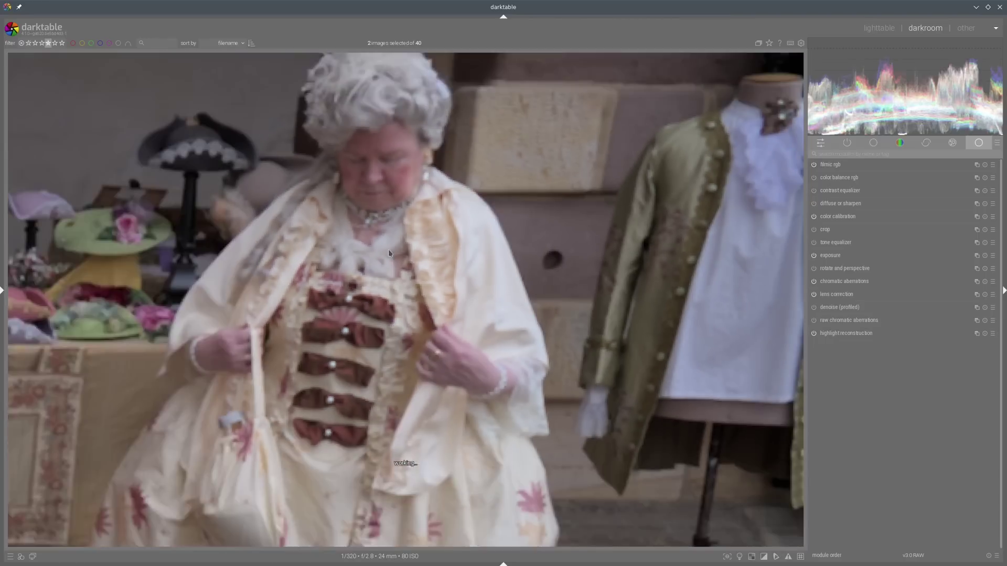
scroll(388, 250, "down", 3)
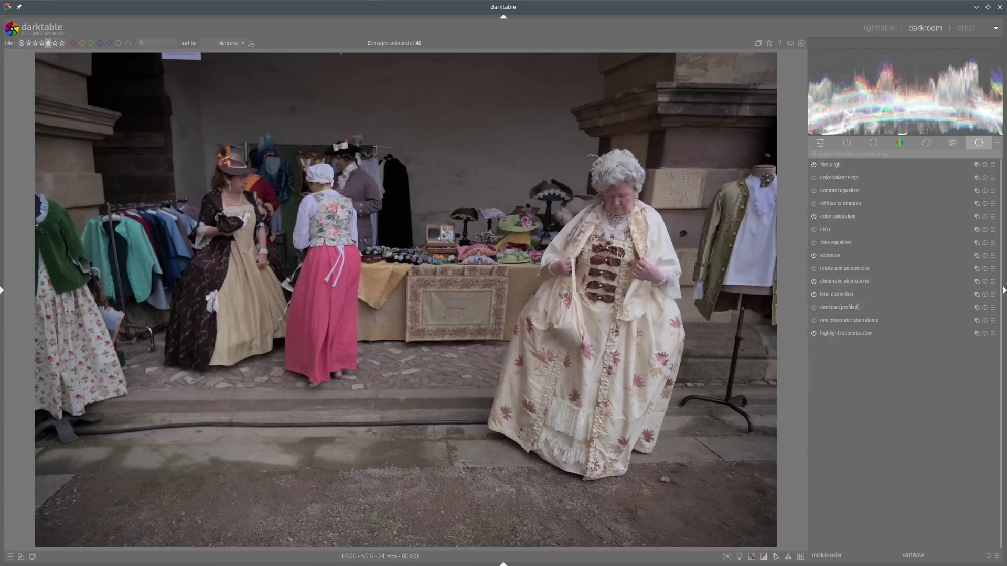
Raise the exposure of the market photo to about 1.3 EV and return to the culling comparison.
left_click(841, 256)
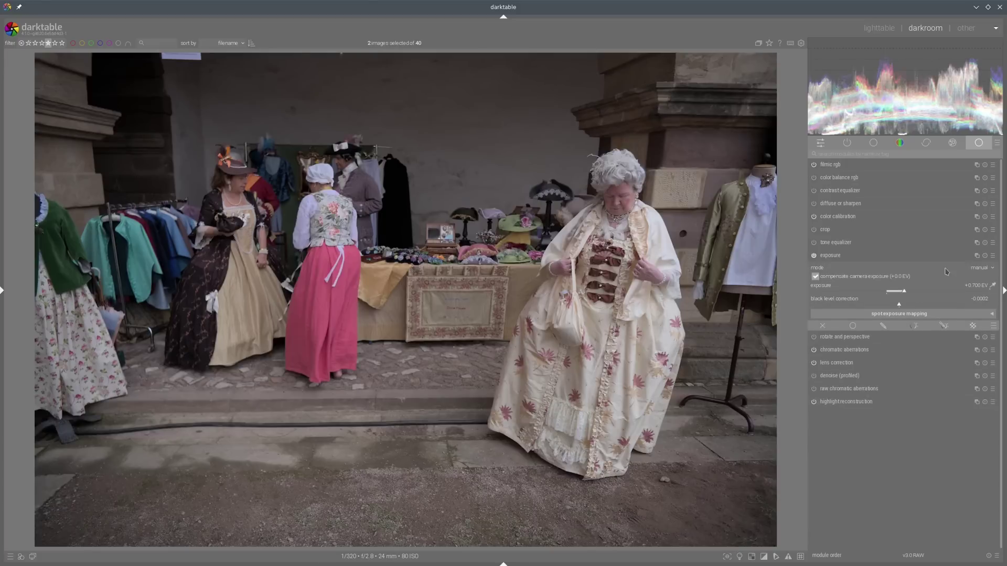
scroll(911, 296, "up", 6)
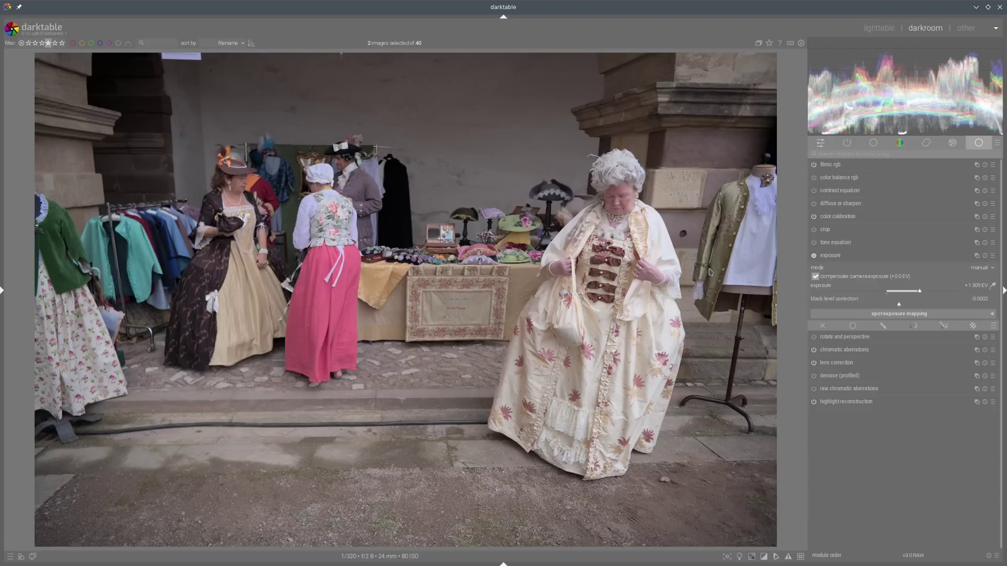
left_click(880, 28)
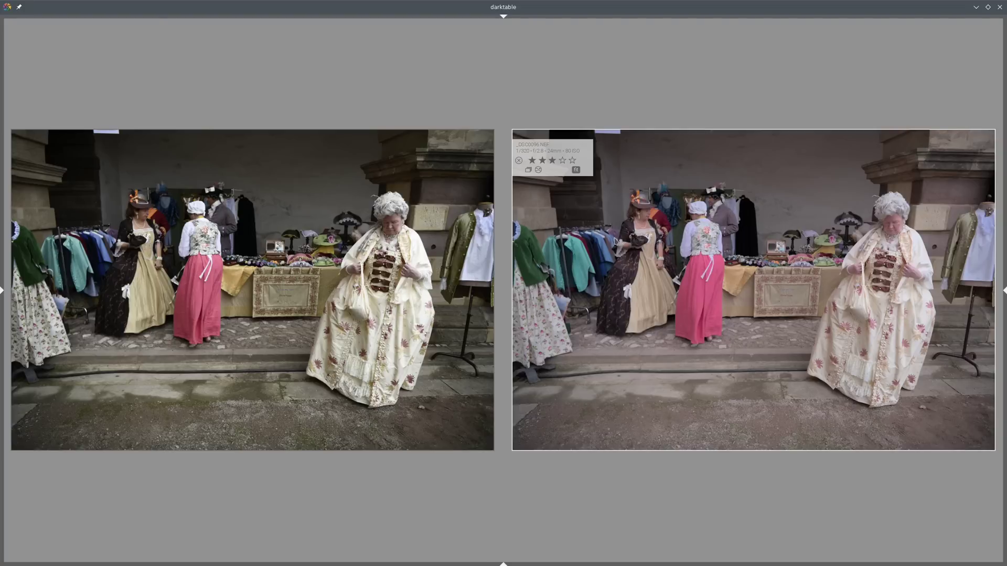
View the unedited market photo in full preview for comparison and reopen the edited duplicate in the darkroom.
key("w")
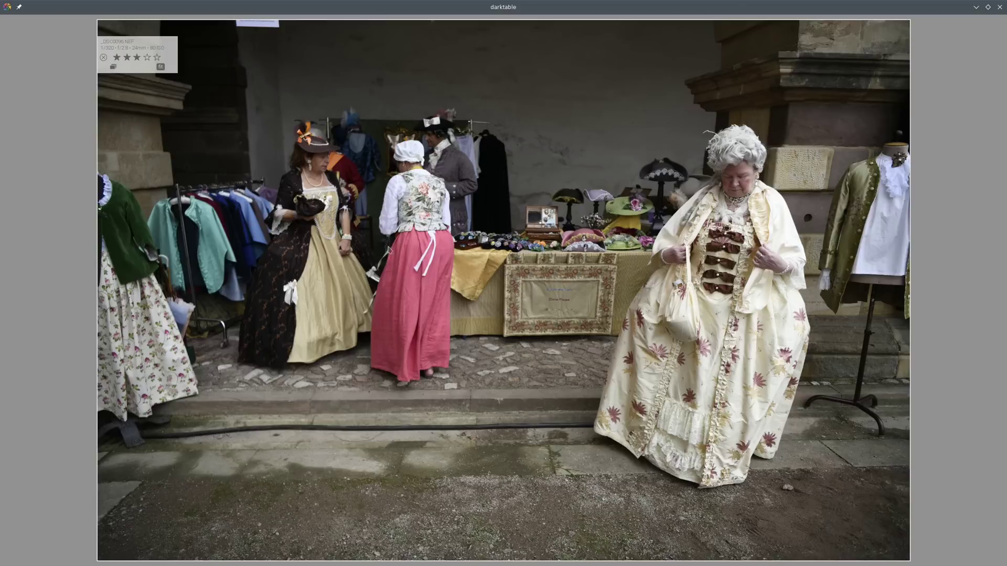
key("w")
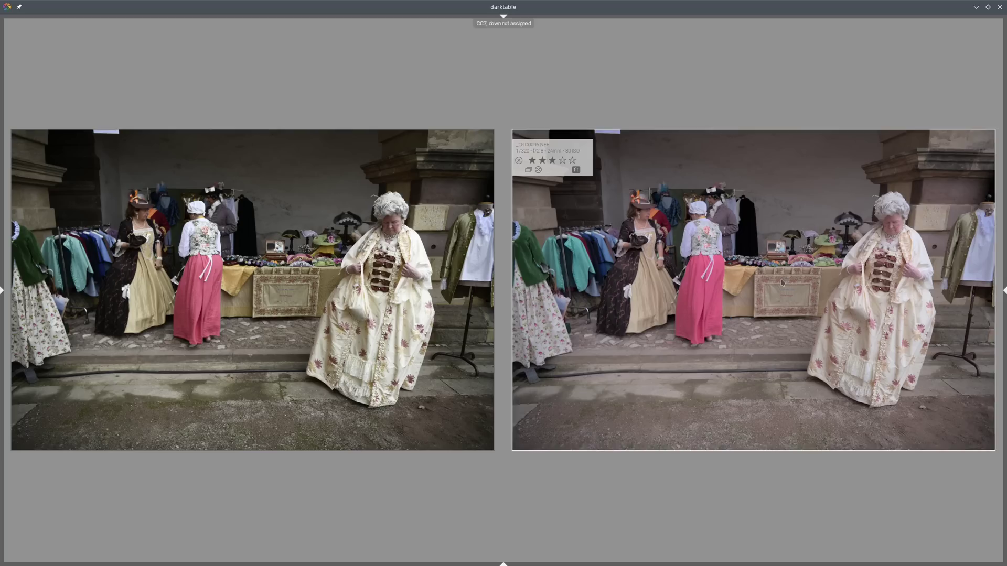
double_click(781, 283)
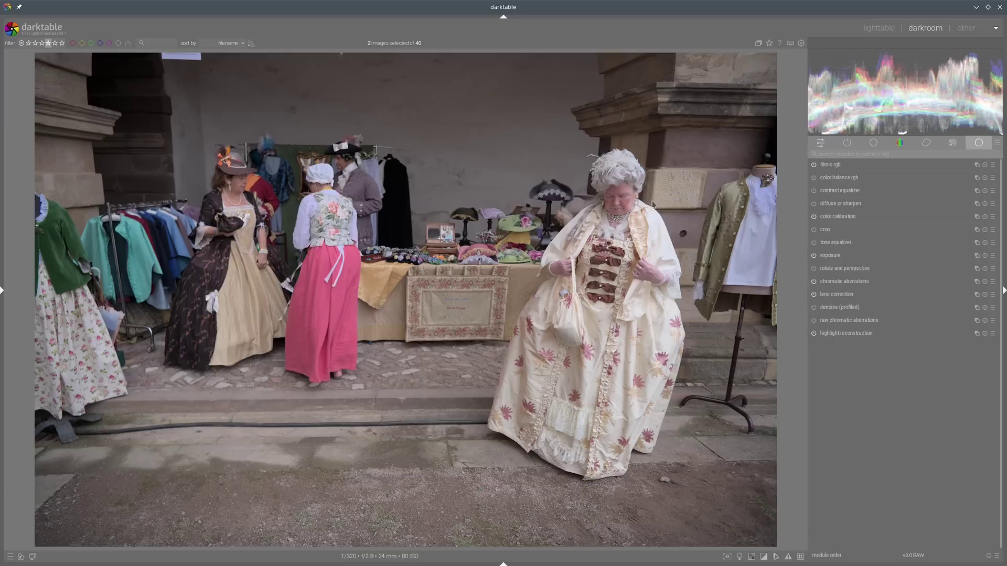
Try setting the color calibration illuminant from the white shirt on the mannequin, then reset the module and undo the reset.
left_click(845, 216)
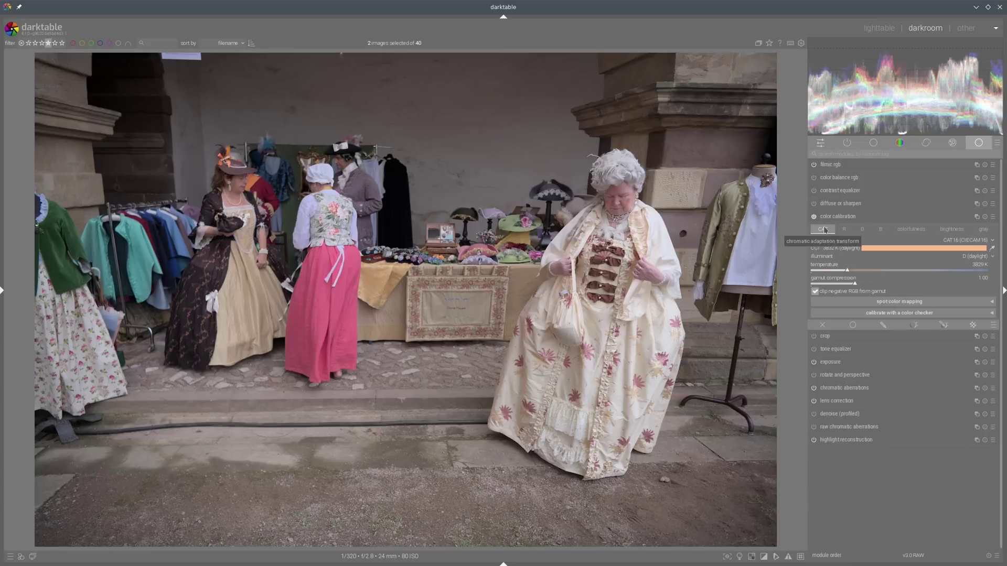
left_click(992, 250)
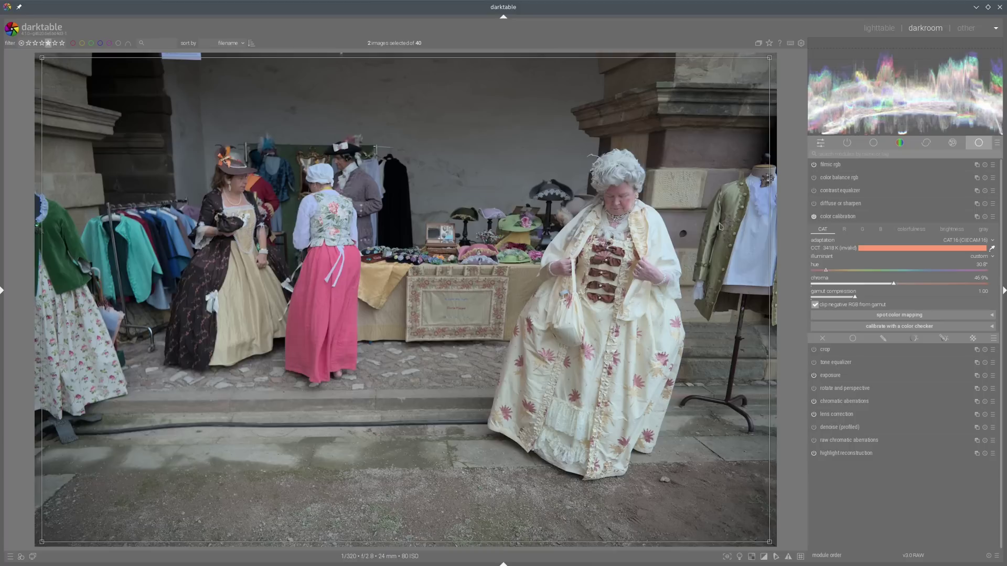
left_click_drag(747, 219, 771, 268)
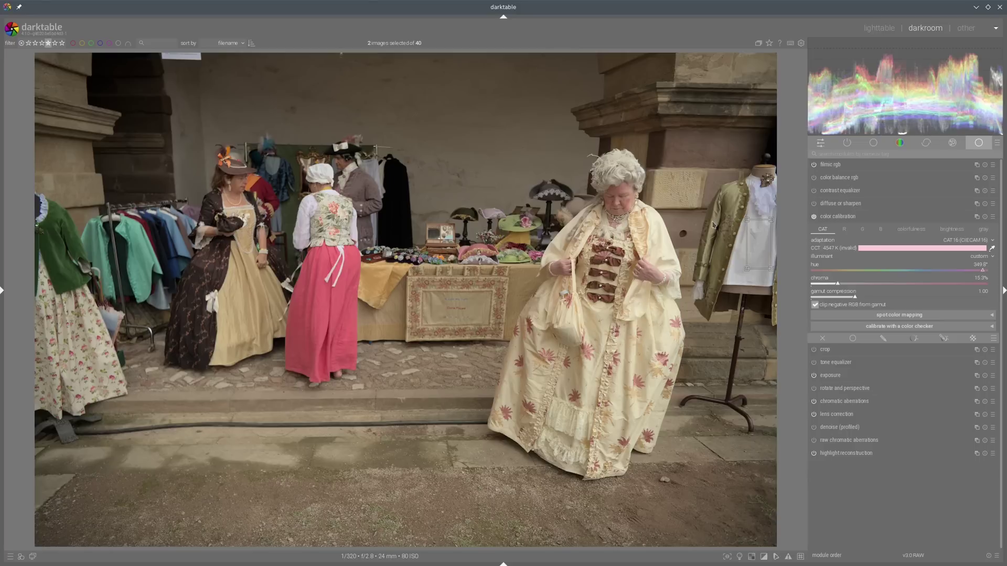
left_click(985, 216)
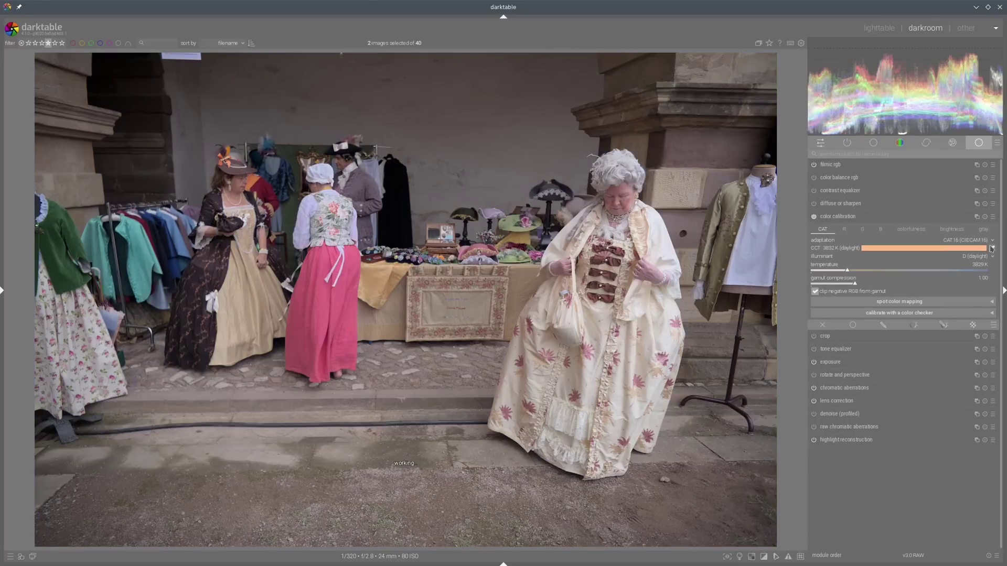
key("ctrl+z")
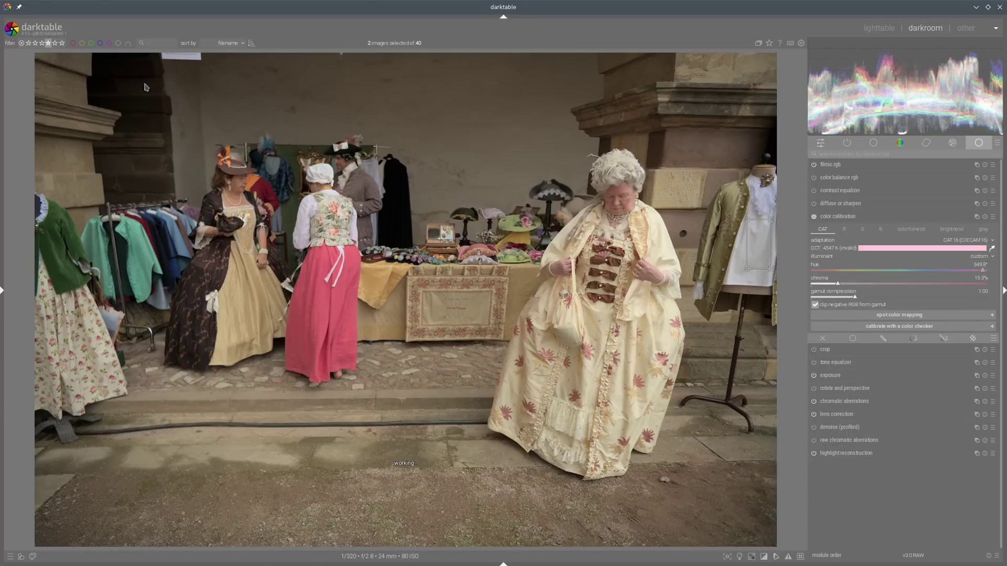
Pick the color calibration illuminant from nearly the whole photo and reduce its chroma to about 37%.
left_click_drag(39, 56, 772, 546)
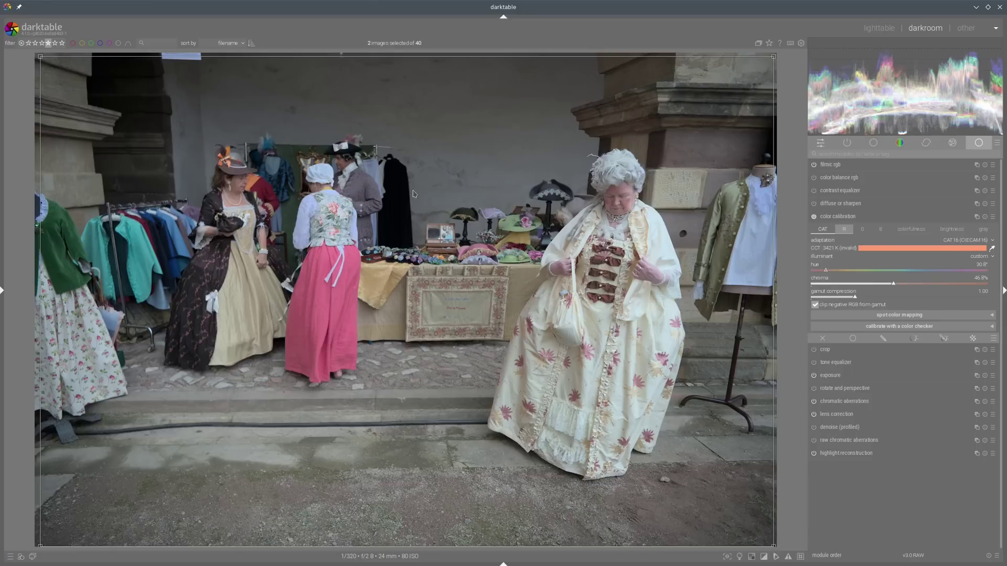
left_click(878, 283)
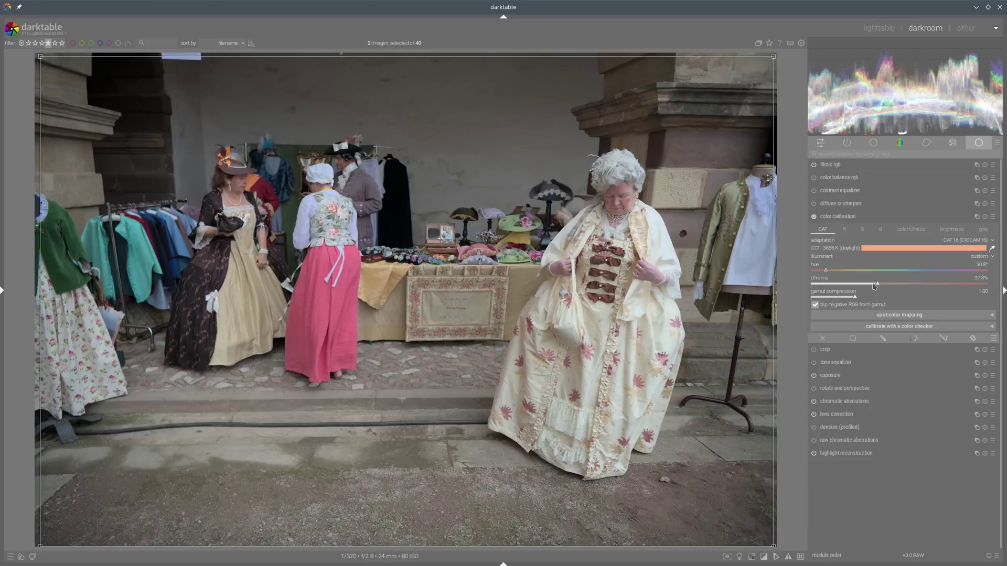
scroll(875, 284, "down", 2)
left_click(859, 217)
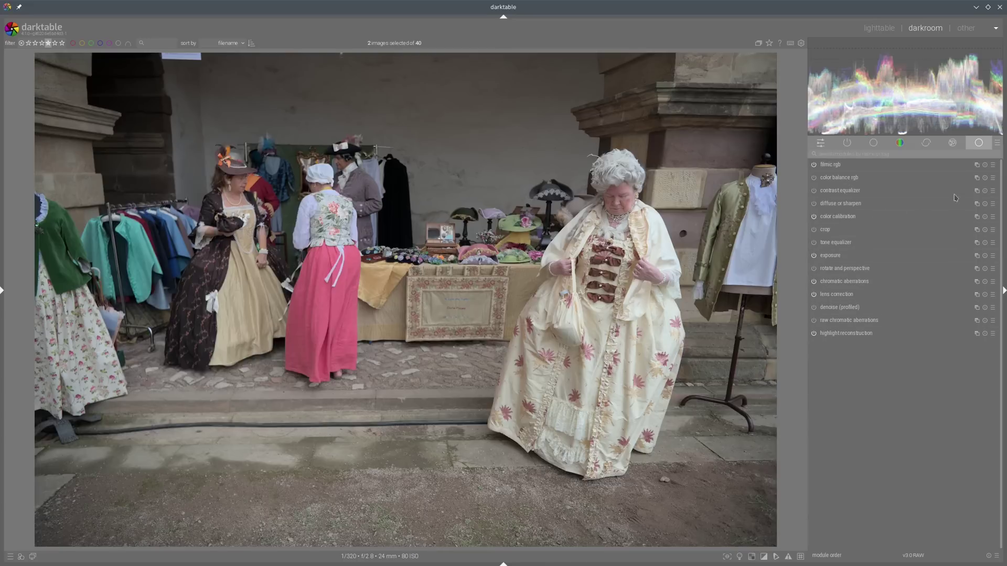
Compare the unedited and the color-calibrated market photo in full preview and reopen the edited duplicate in the darkroom.
left_click(877, 28)
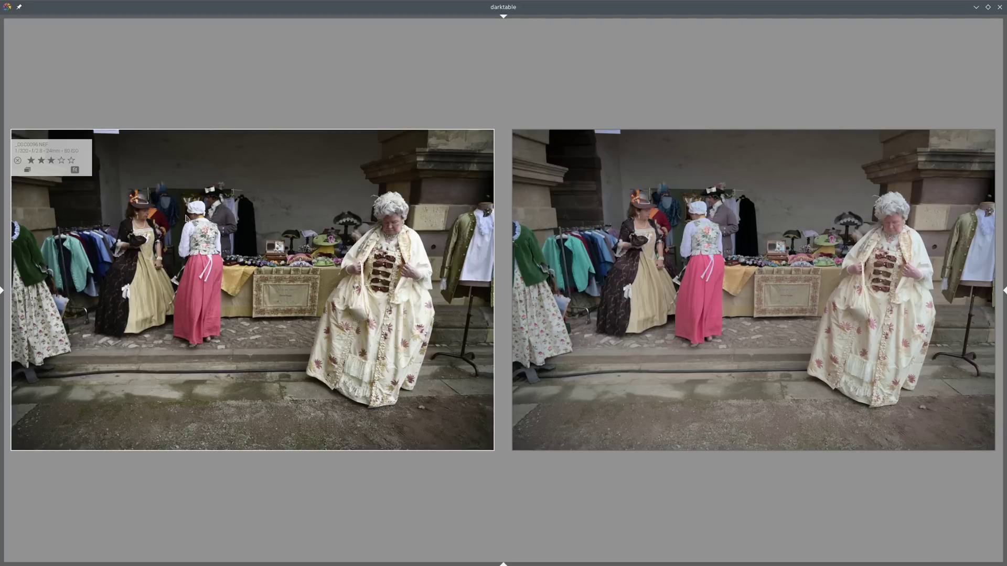
key("w")
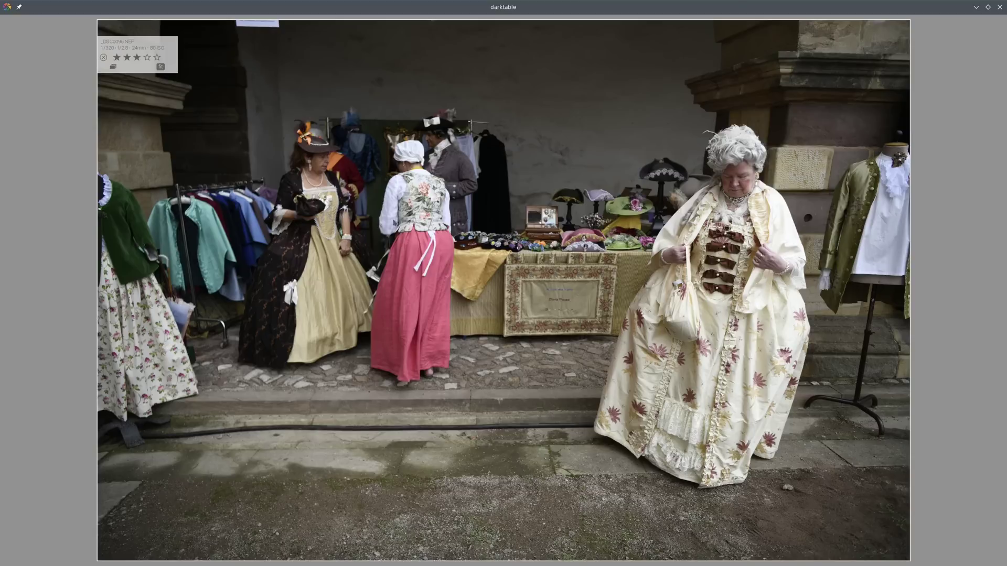
key("w")
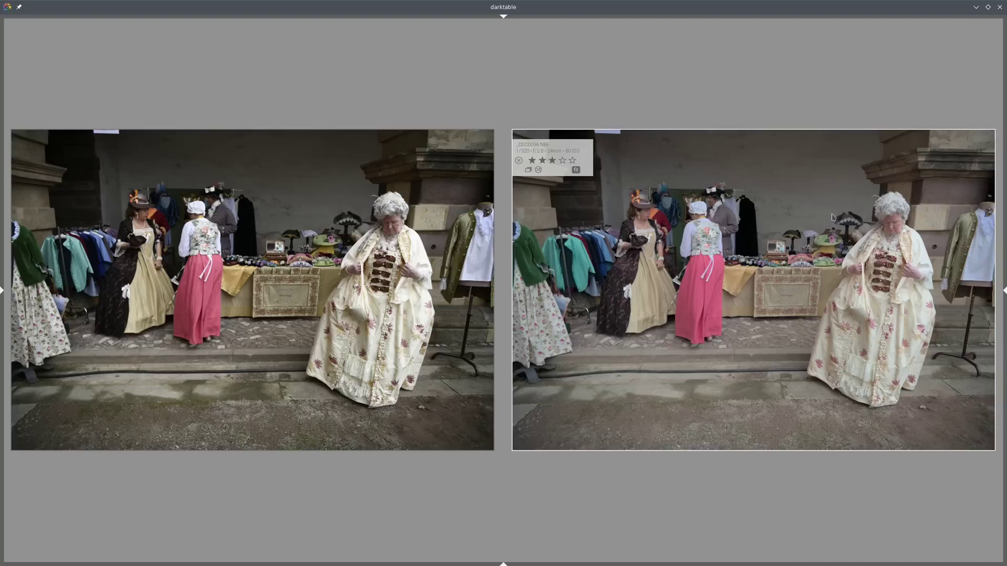
key("w")
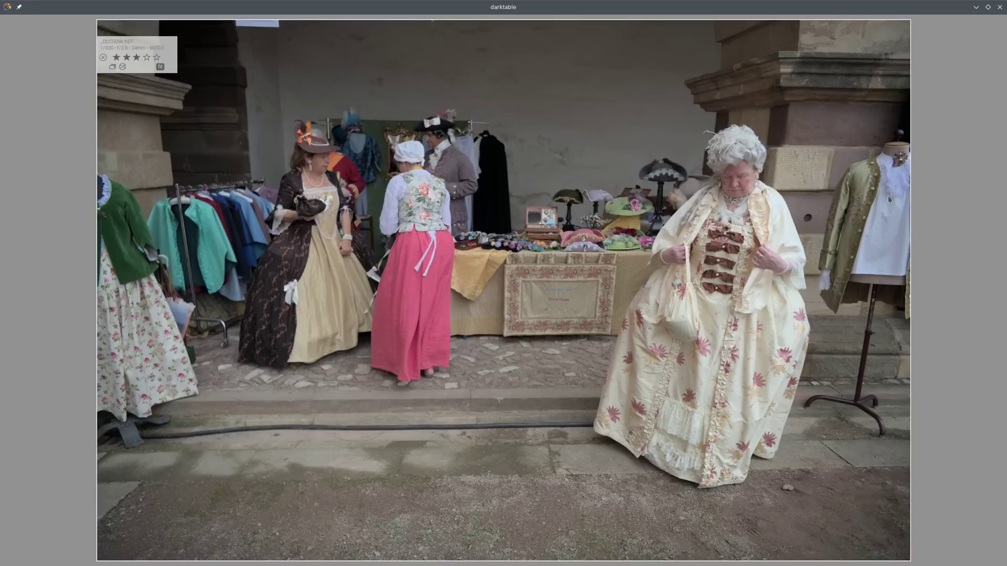
key("w")
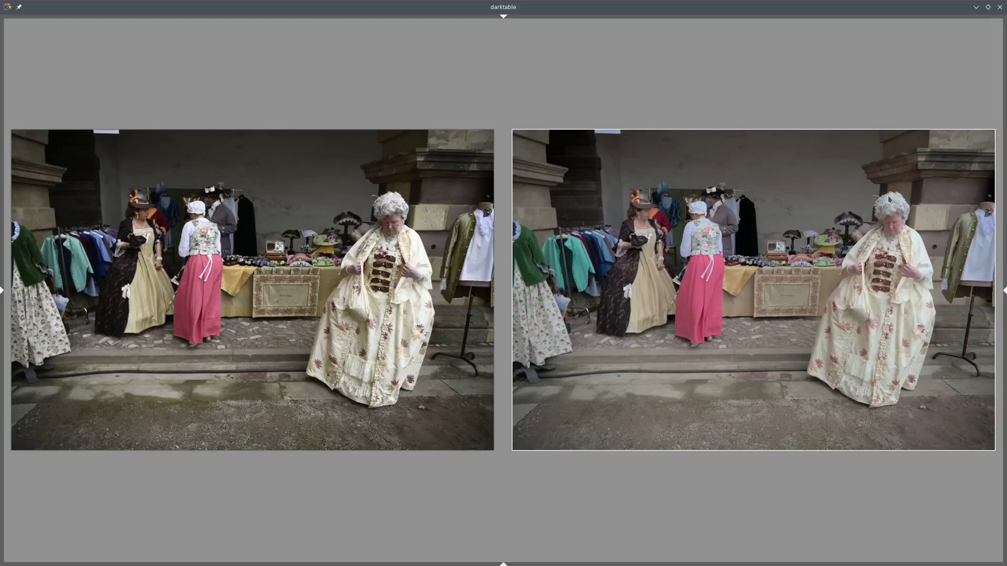
double_click(776, 244)
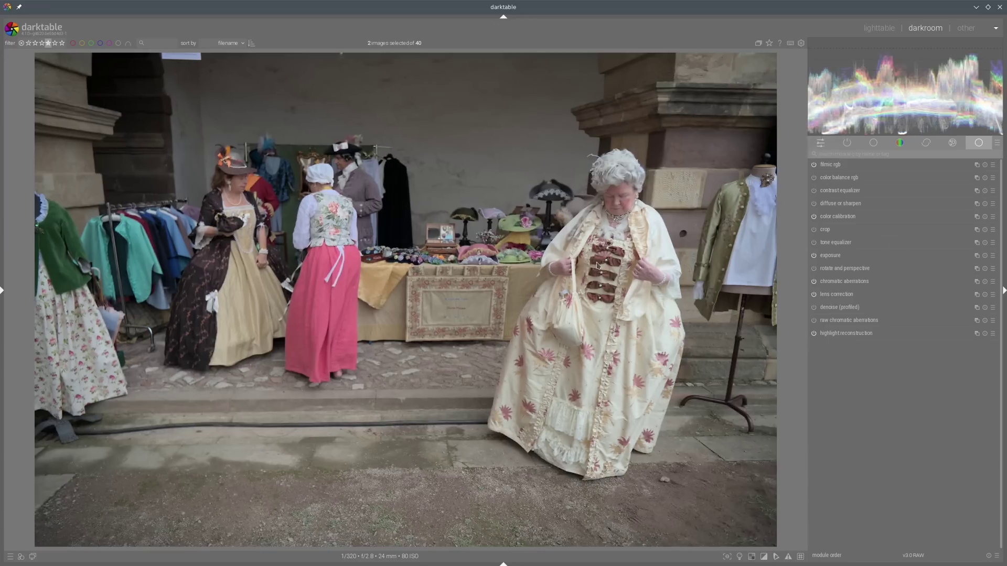
Set preserve chrominance to no in the filmic rgb options and return to the culling comparison.
left_click(840, 165)
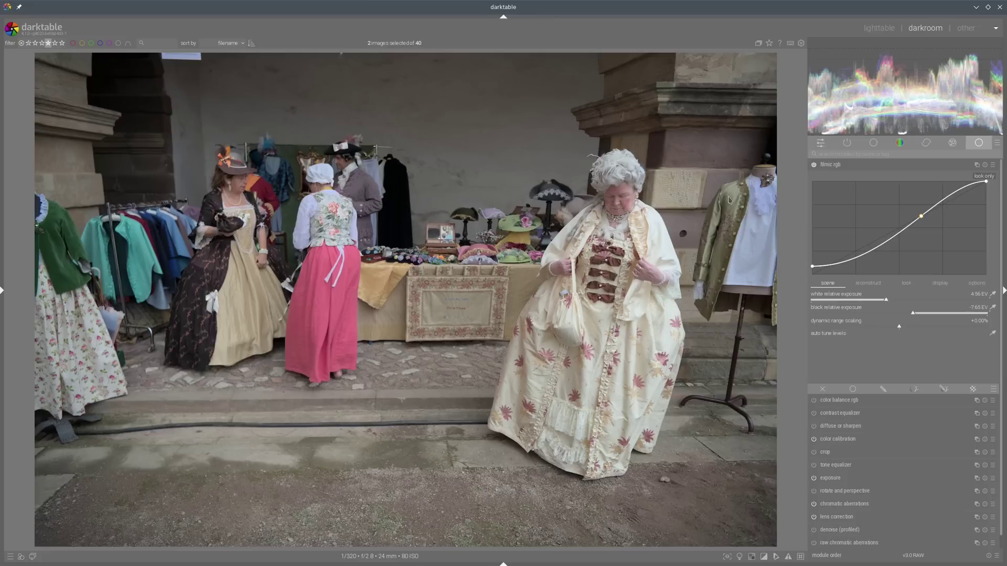
left_click(976, 284)
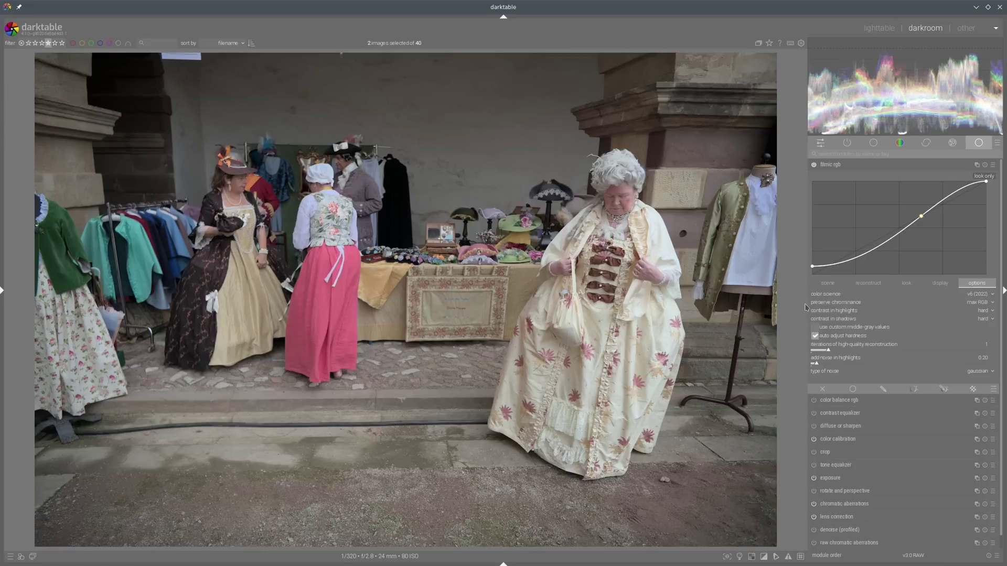
mouse_move(805, 304)
left_mouse_down()
mouse_move(998, 308)
mouse_move(990, 298)
mouse_move(807, 300)
left_mouse_up()
key("super+shift+F11")
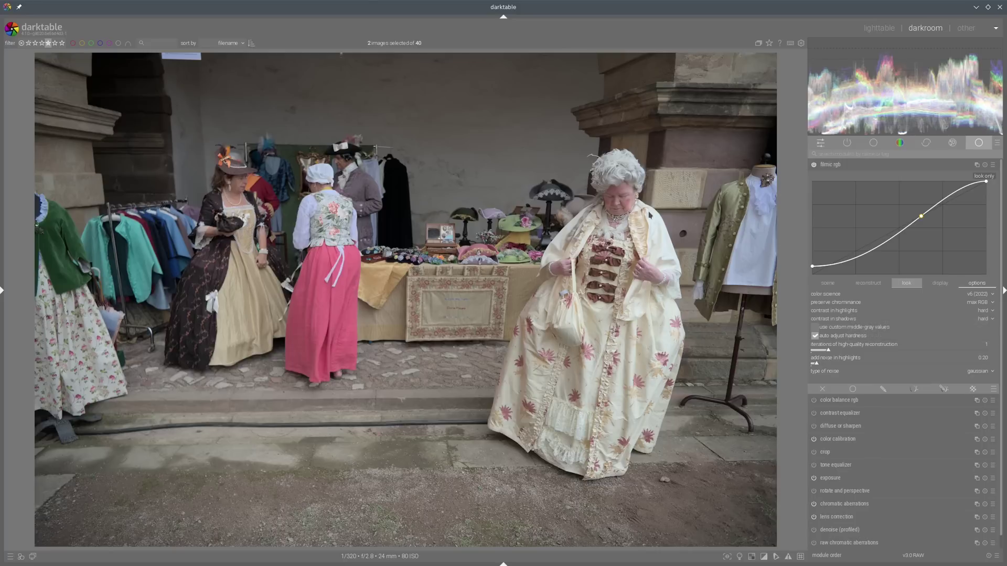
left_click(976, 304)
left_click(978, 303)
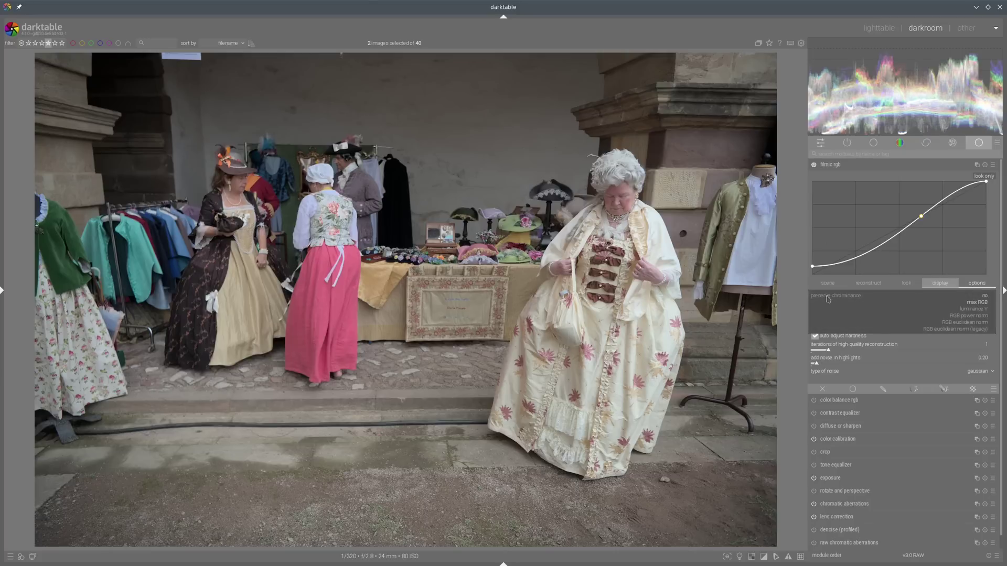
left_click(985, 297)
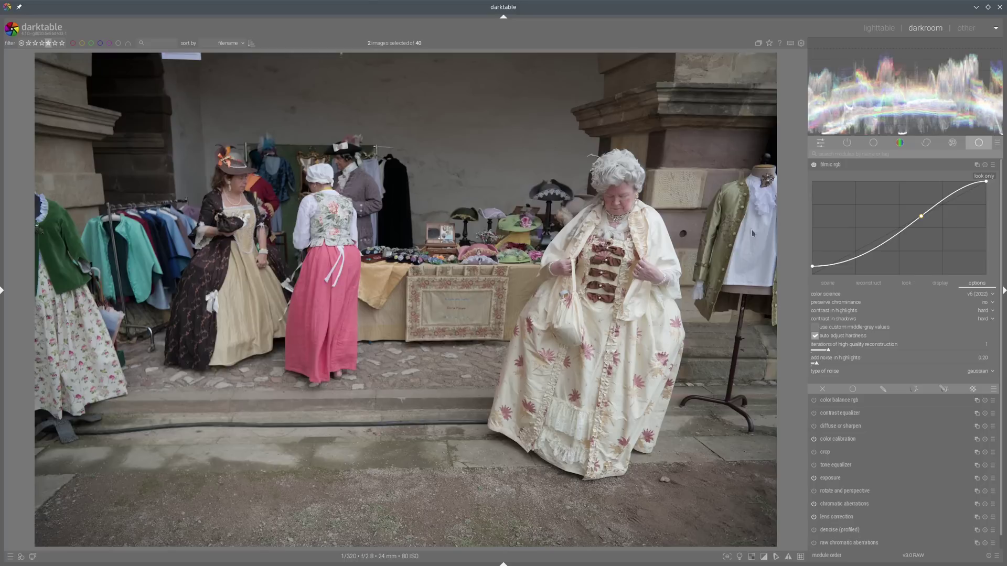
left_click(849, 164)
left_click(879, 28)
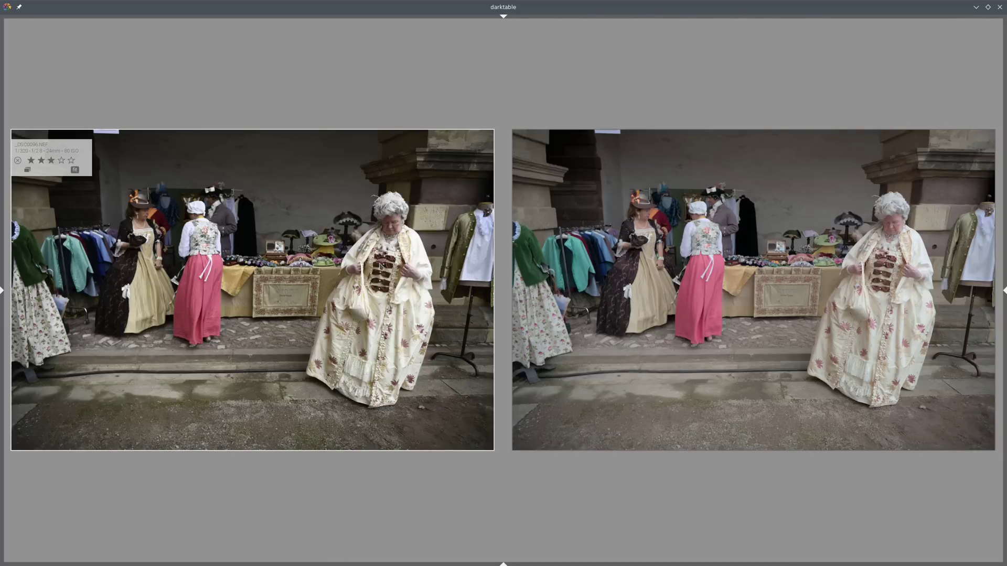
Compare the original and the edited market photo in full preview and reopen the edited duplicate in the darkroom.
key("w")
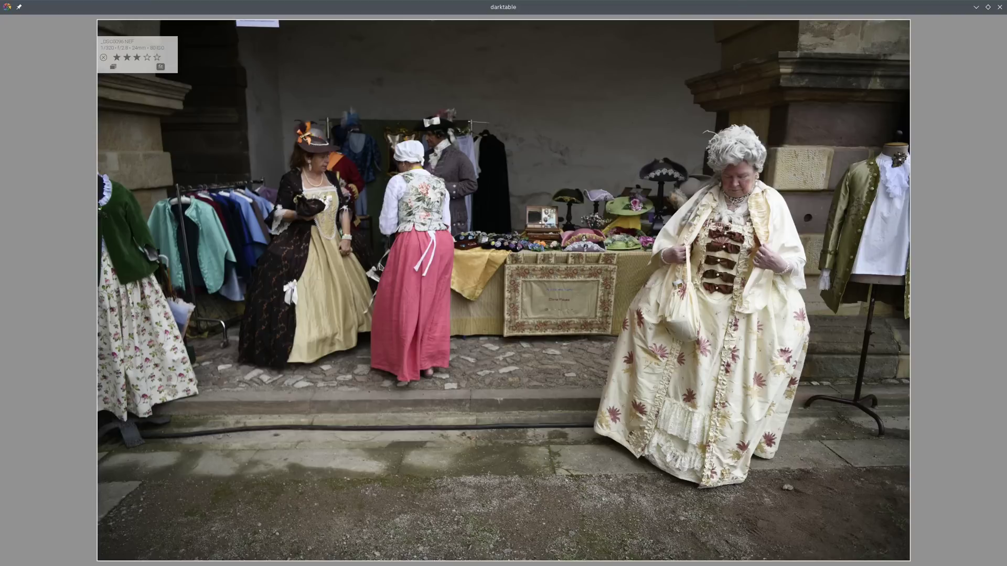
key("w")
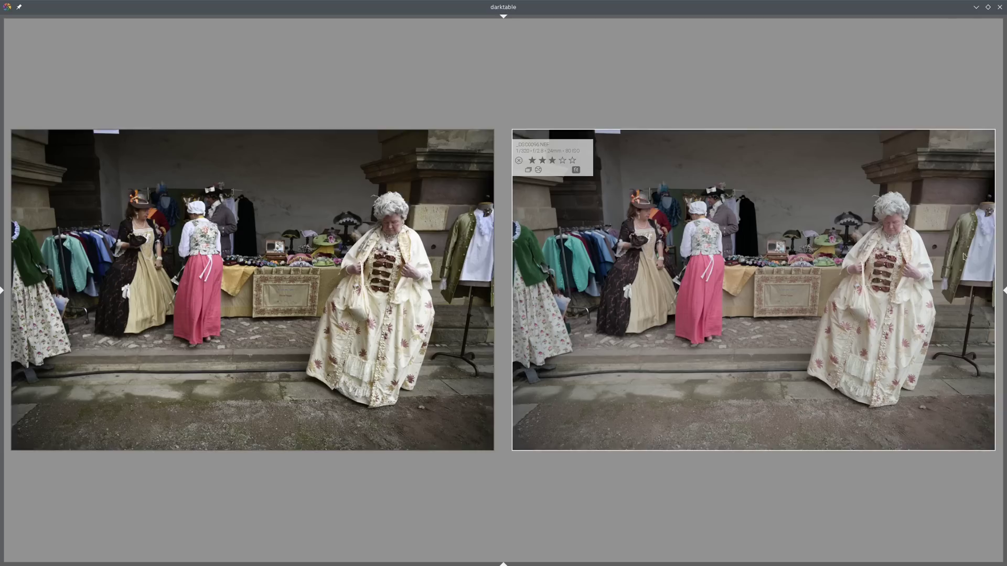
key("w")
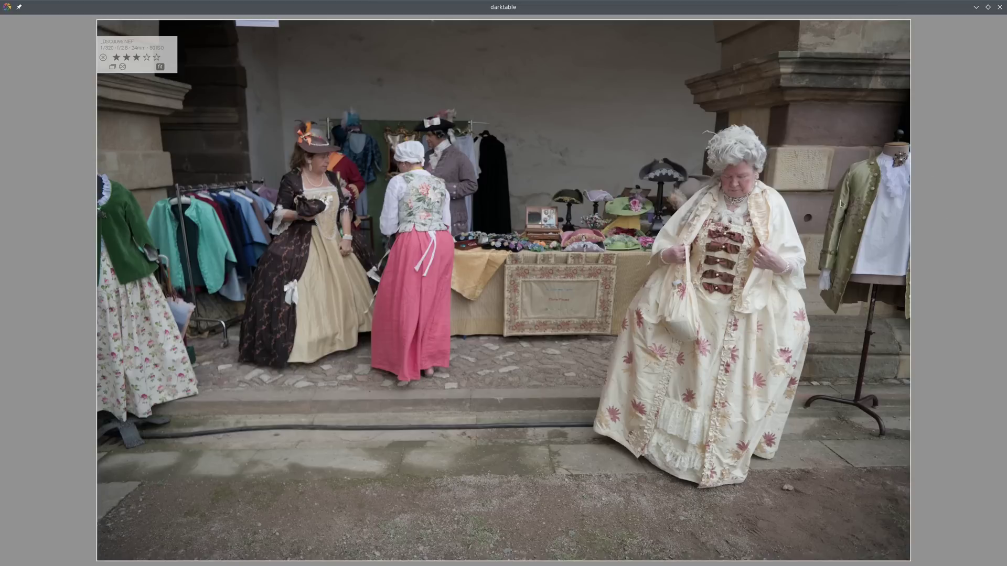
key("w")
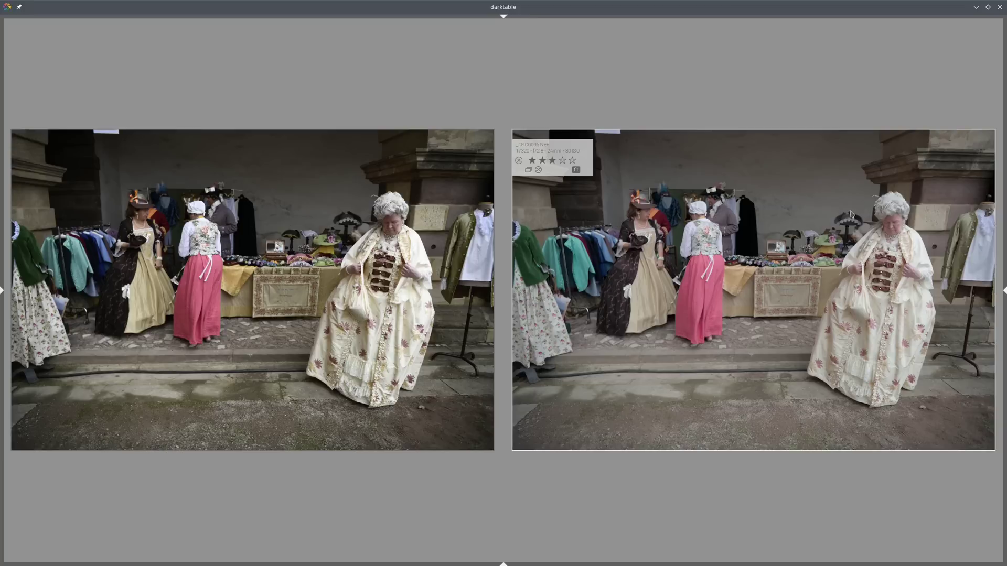
double_click(873, 219)
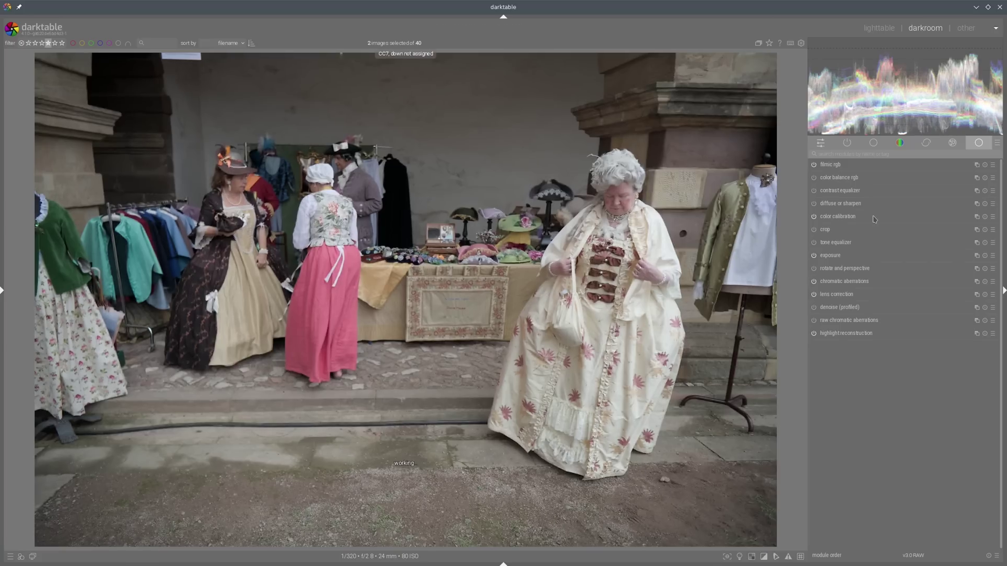
Start a new filmic rgb preset with auto apply to matching images enabled, then discard it and collapse the module.
left_click(844, 166)
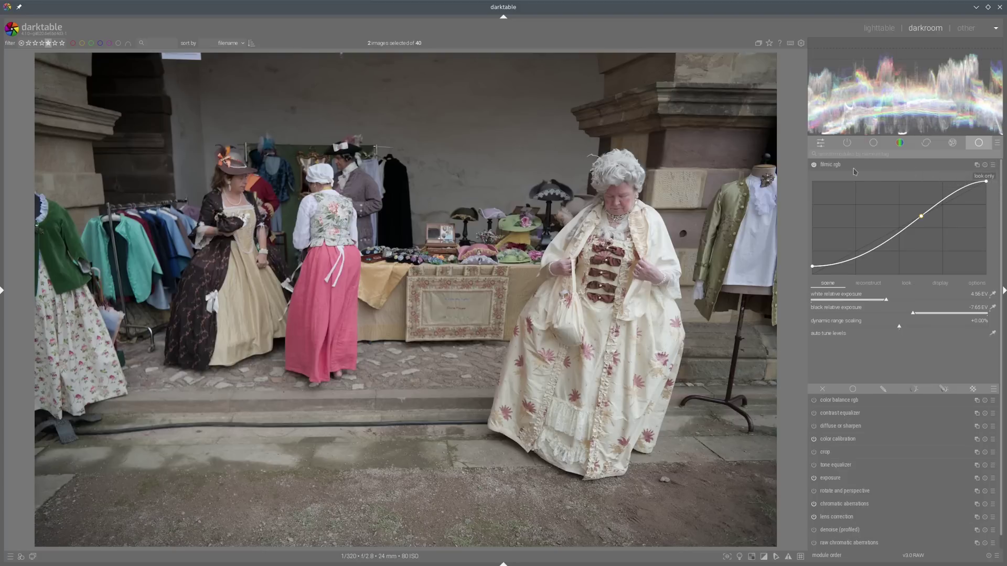
left_click(982, 285)
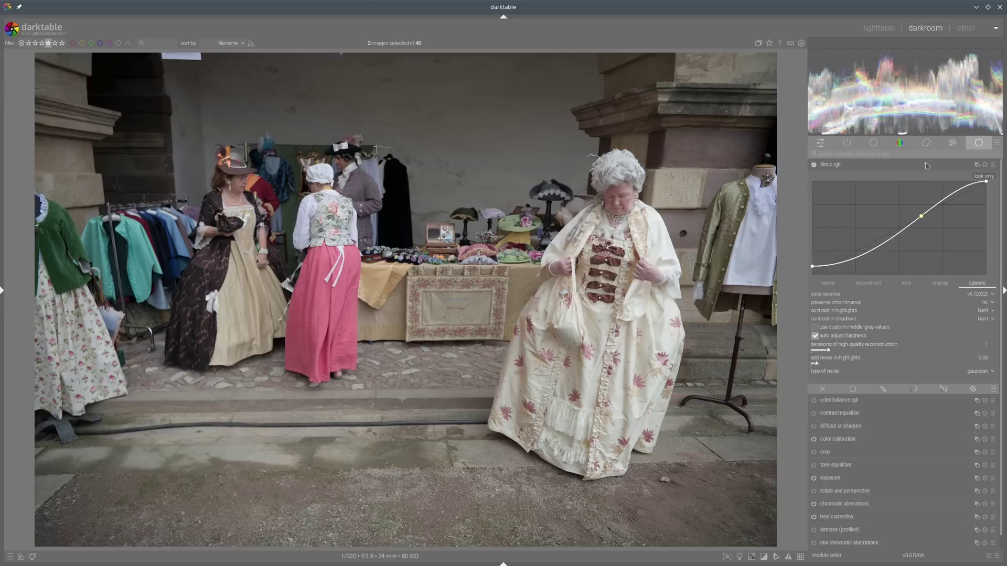
left_click(993, 166)
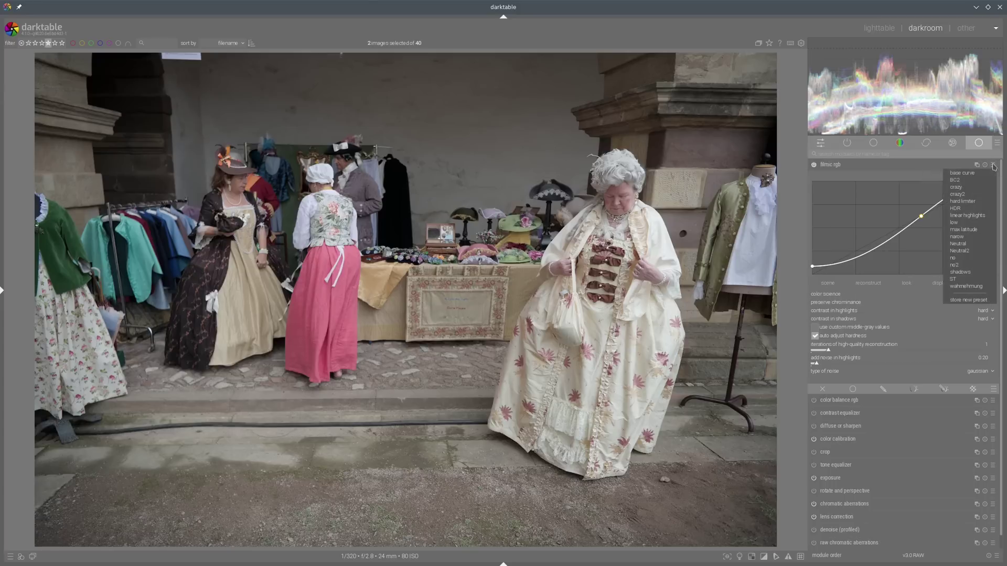
left_click(969, 300)
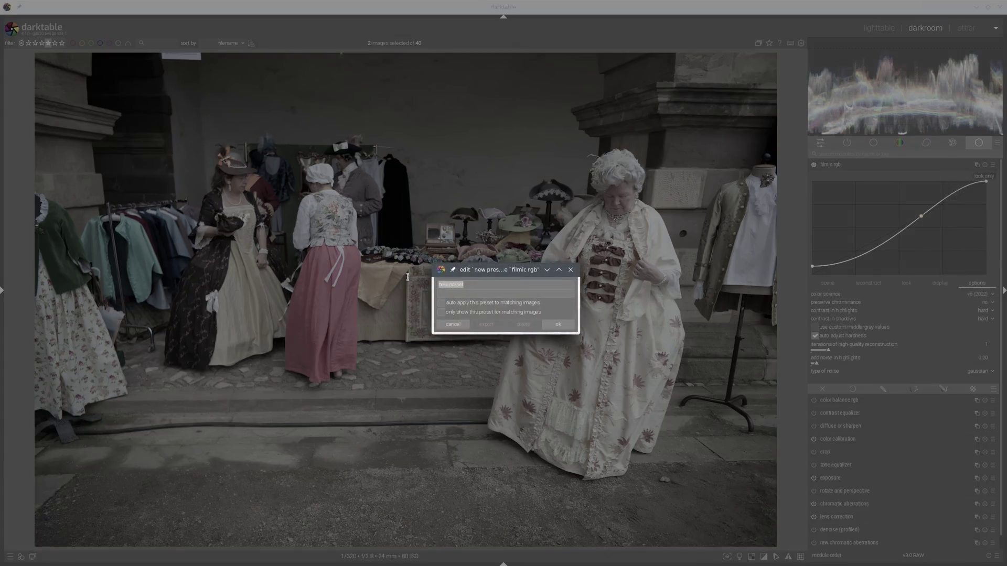
left_click(442, 304)
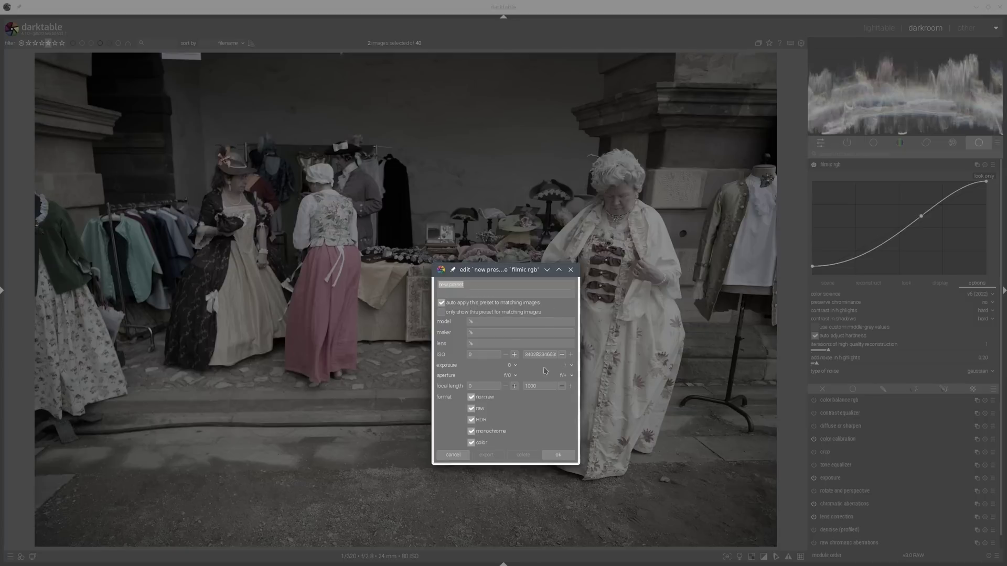
left_click(571, 270)
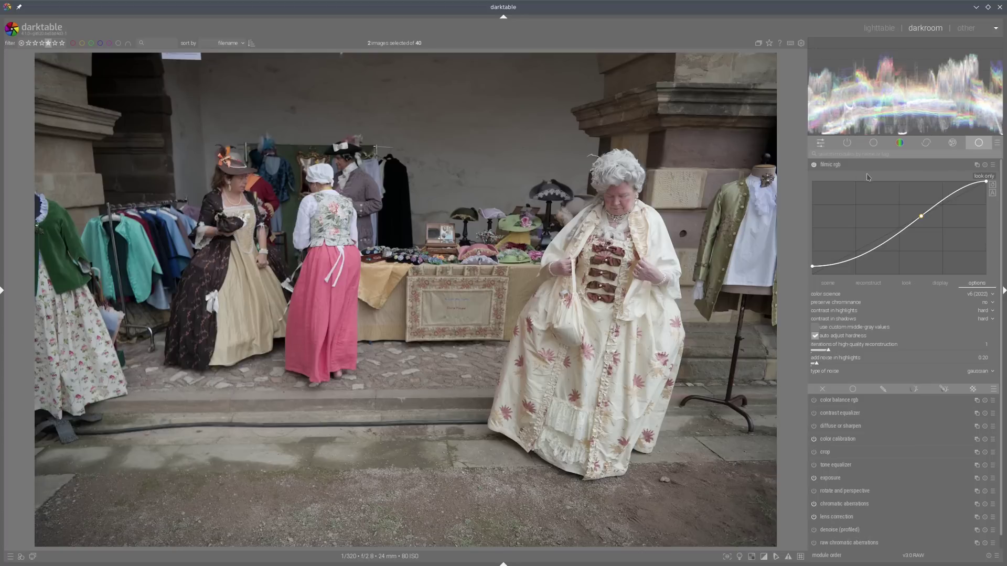
left_click(833, 165)
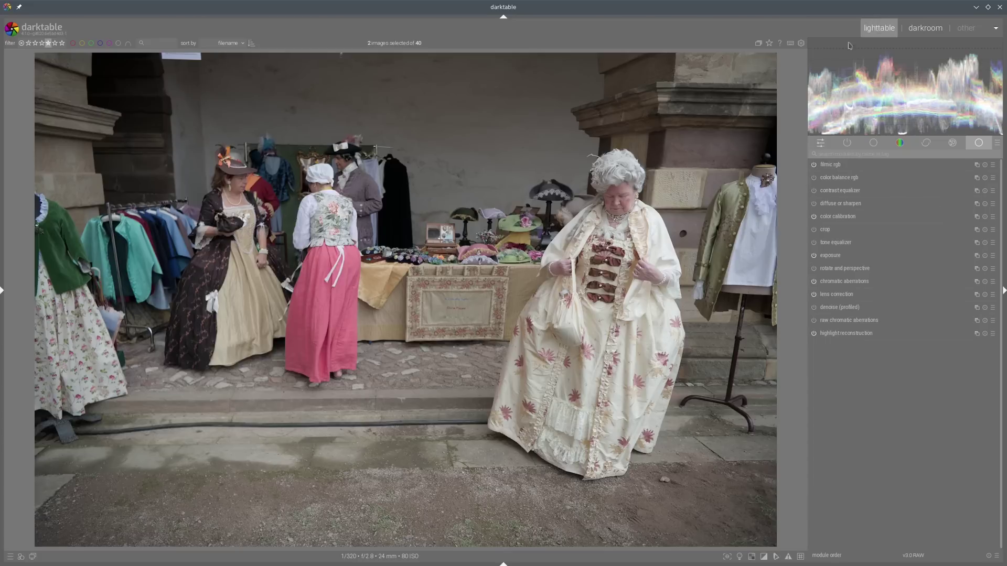
View both versions side by side in the lighttable, reopen the edited duplicate and expand its color balance rgb module.
left_click(877, 26)
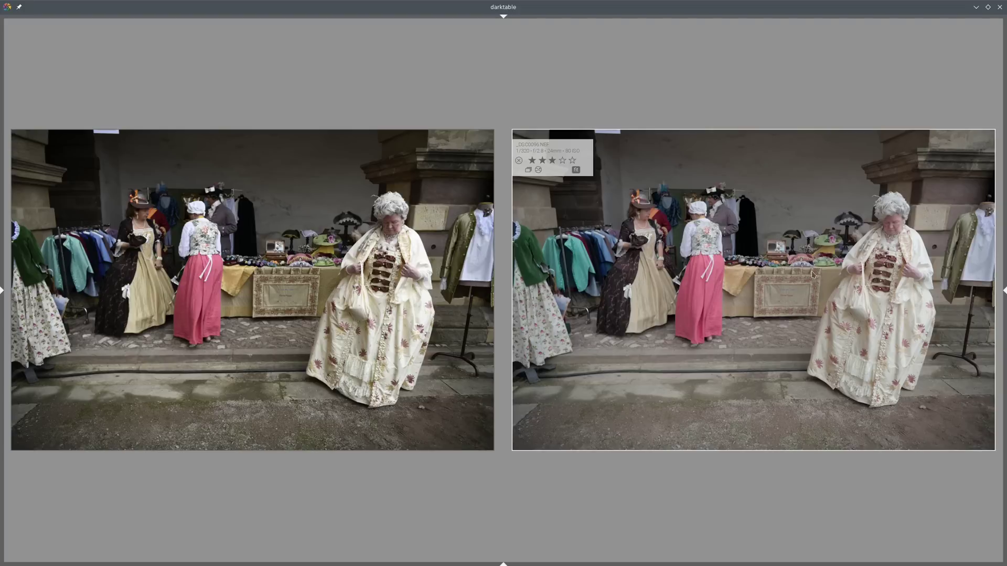
double_click(874, 204)
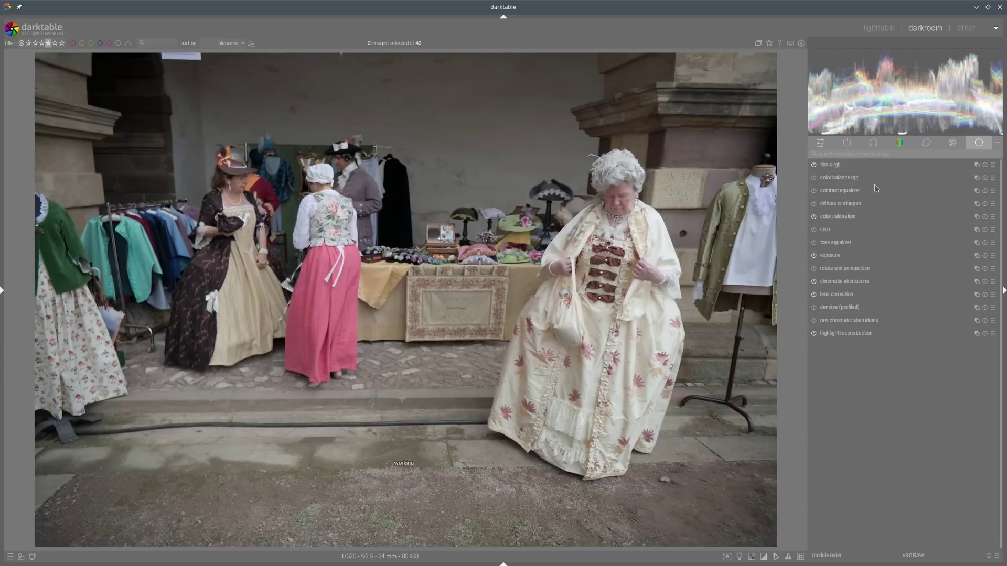
left_click(831, 178)
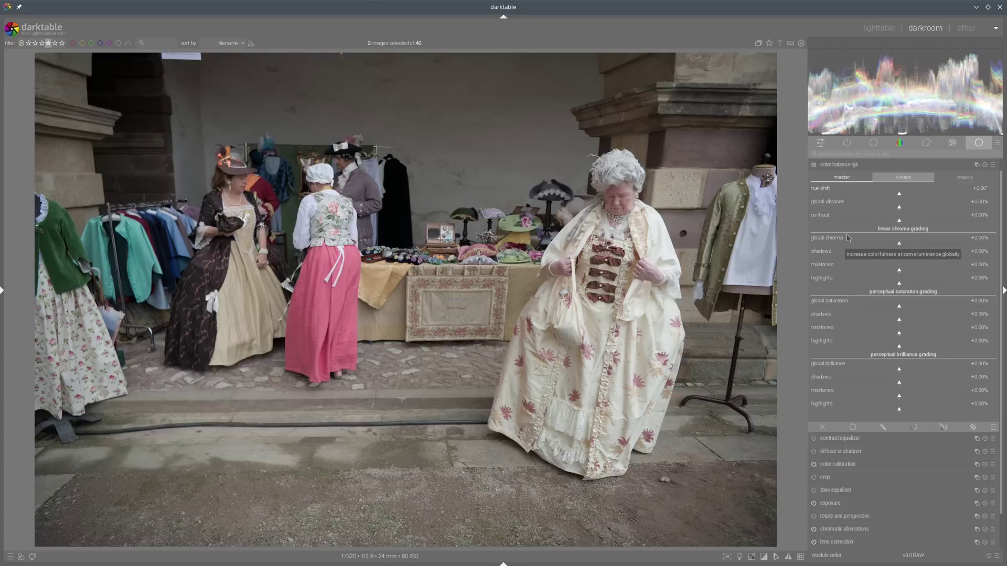
mouse_move(806, 237)
left_mouse_down()
mouse_move(999, 231)
mouse_move(1001, 367)
mouse_move(984, 419)
mouse_move(810, 420)
mouse_move(807, 230)
left_mouse_up()
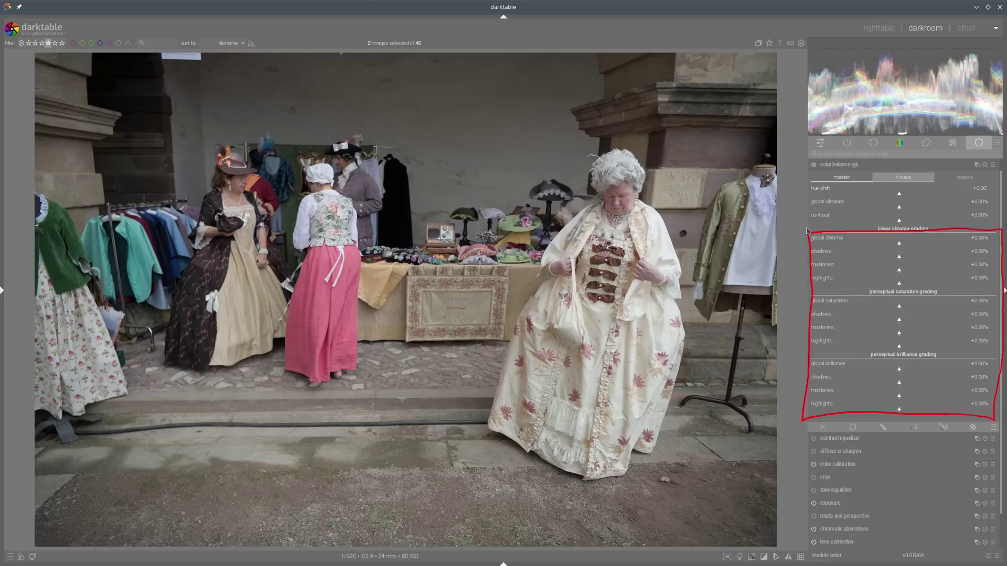
key("Escape")
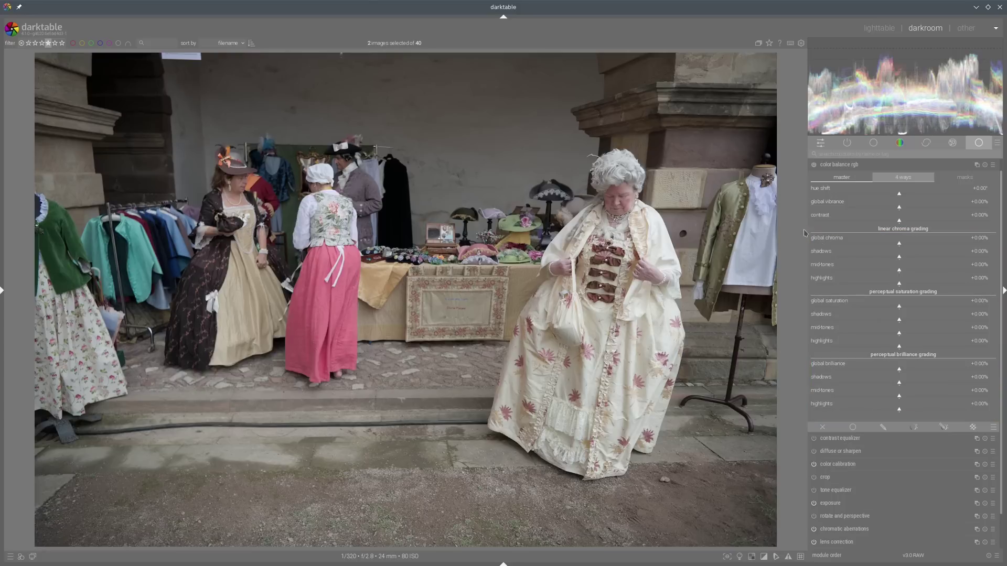
mouse_move(807, 231)
left_mouse_down()
mouse_move(998, 225)
mouse_move(1000, 361)
mouse_move(808, 357)
mouse_move(806, 231)
left_mouse_up()
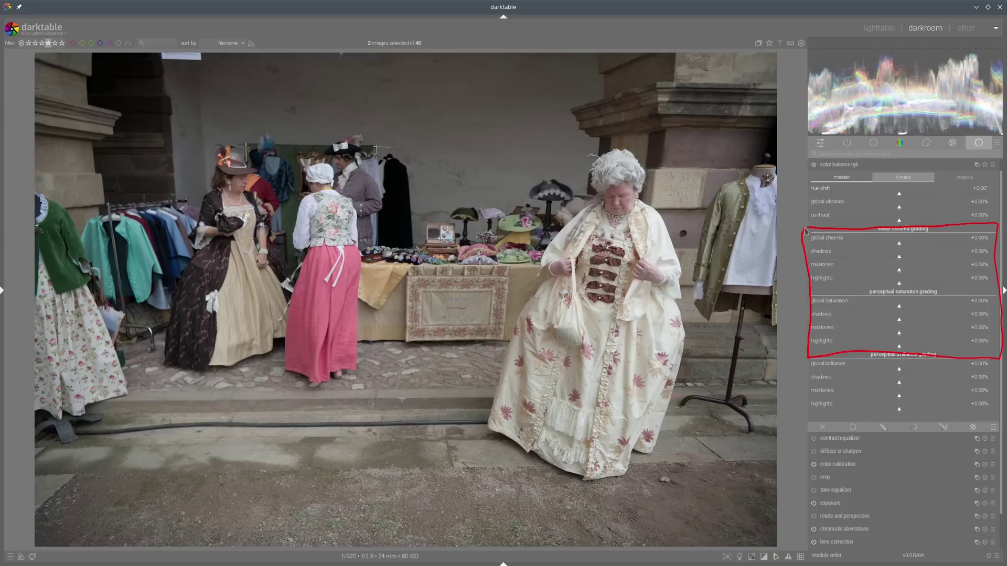
key("super+shift+F11")
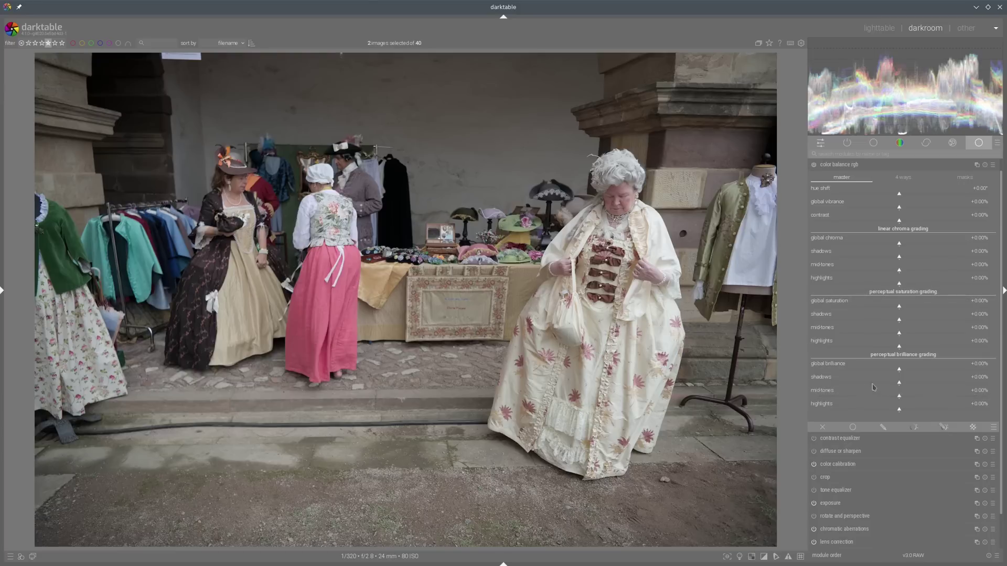
Set the color balance rgb perceptual brilliance to about -20% in shadows and +11% in highlights, and toggle the module to compare.
mouse_move(898, 386)
left_mouse_down()
mouse_move(869, 386)
mouse_move(916, 413)
mouse_move(883, 386)
left_mouse_up()
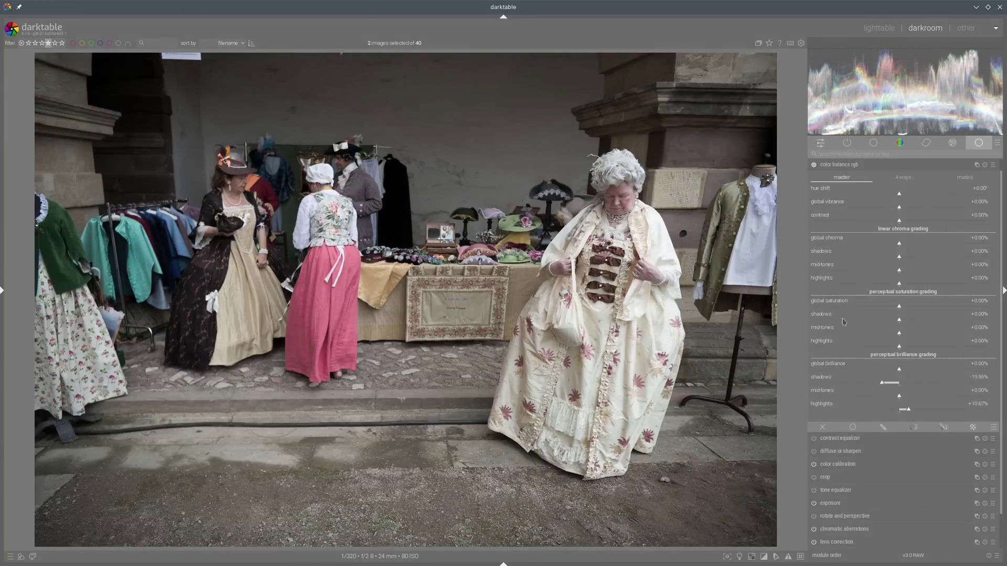
left_click(814, 166)
left_click(814, 165)
left_click(814, 165)
Set the perceptual saturation to about +56% in shadows, +24% in mid-tones and -16% in highlights, and toggle the module to compare.
left_click(936, 321)
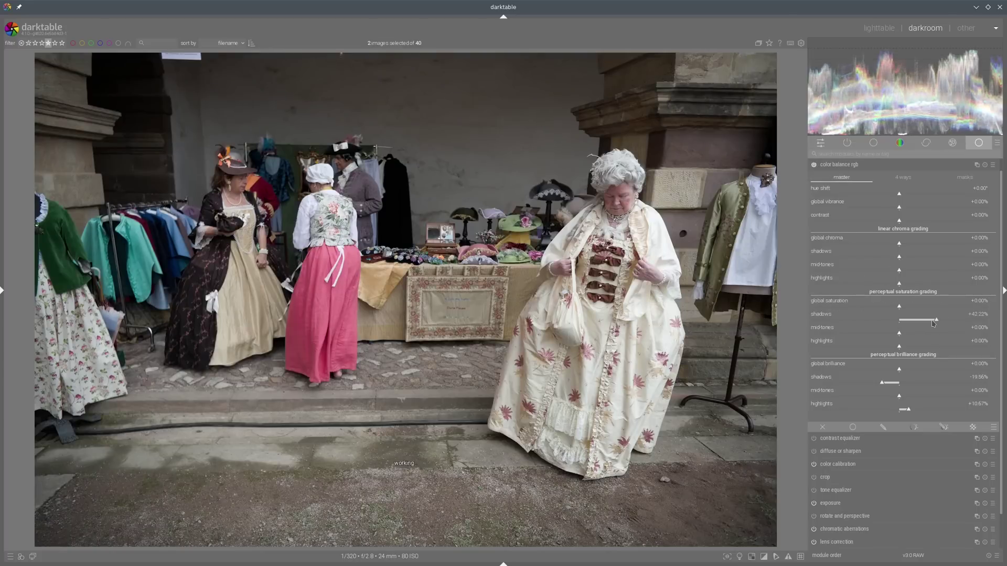
left_click(953, 321)
scroll(939, 322, "down", 5)
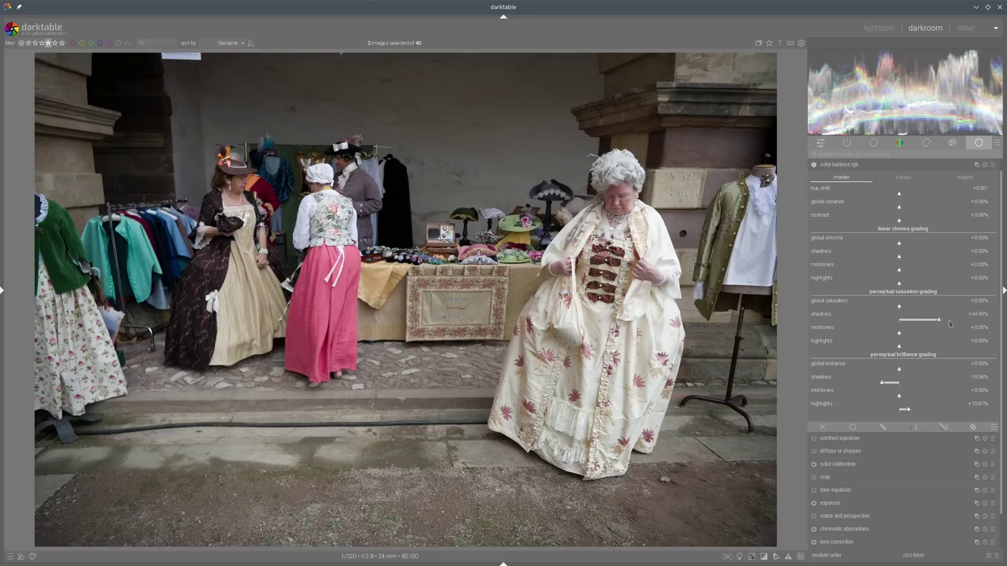
left_click(921, 334)
left_click(885, 348)
left_click(814, 166)
left_click(814, 166)
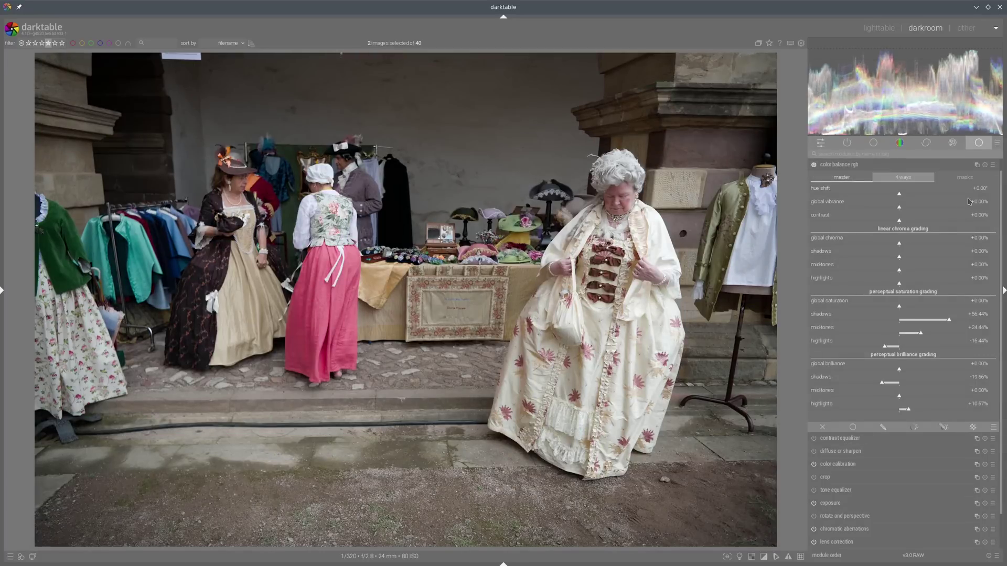
Compare the original and the color-balanced duplicate side by side and in full preview, then reopen the duplicate in the darkroom.
left_click(886, 165)
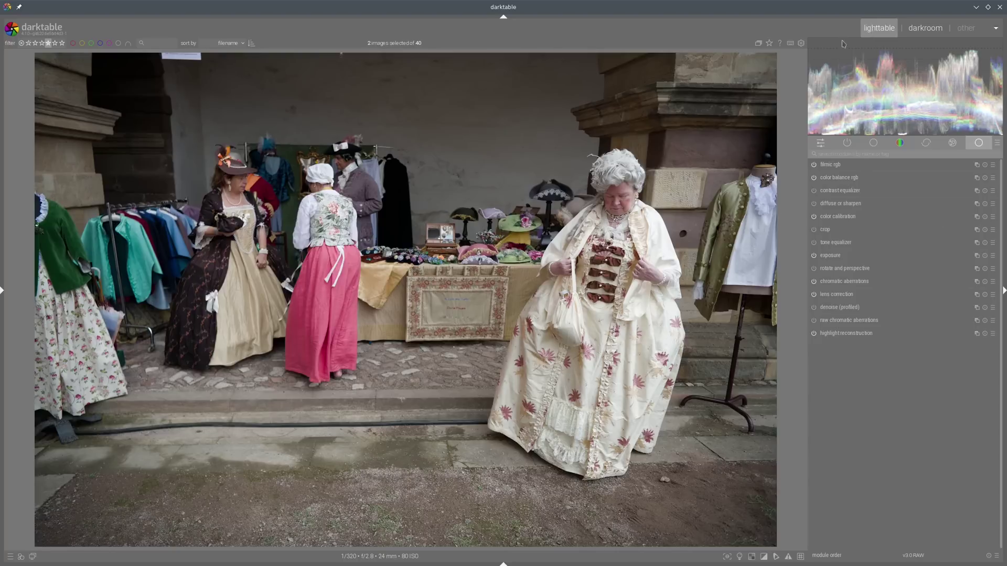
left_click(870, 32)
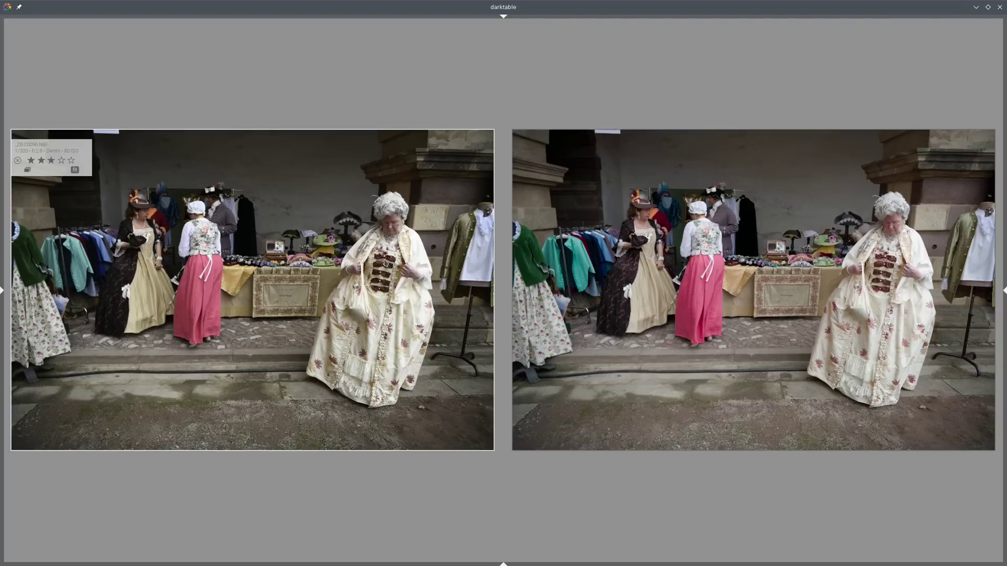
key("w")
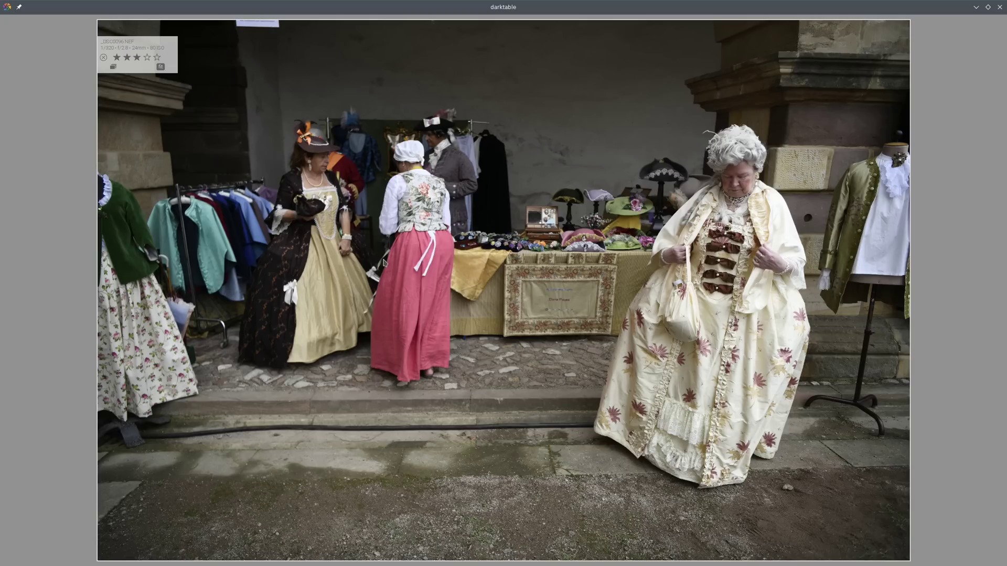
key("w")
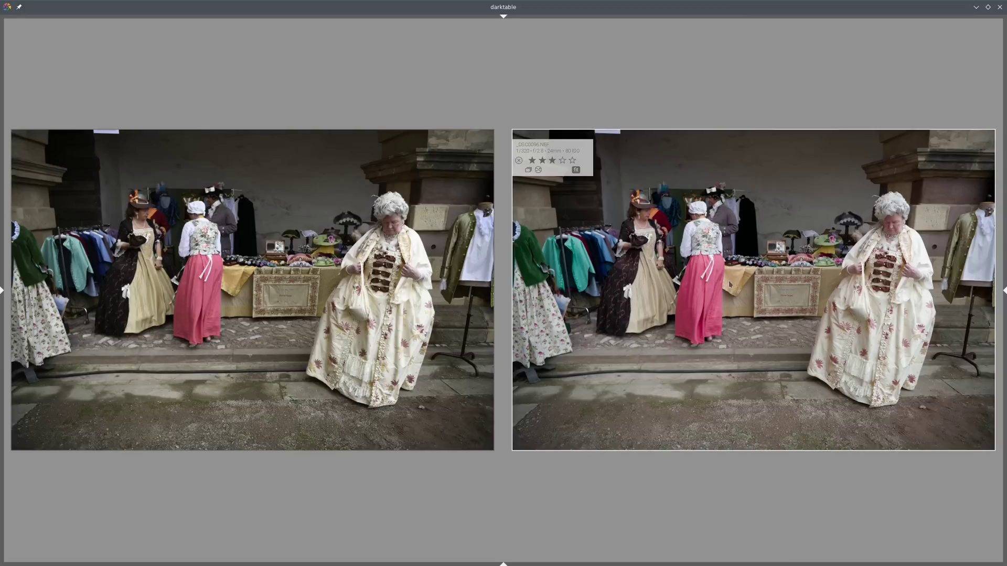
key("w")
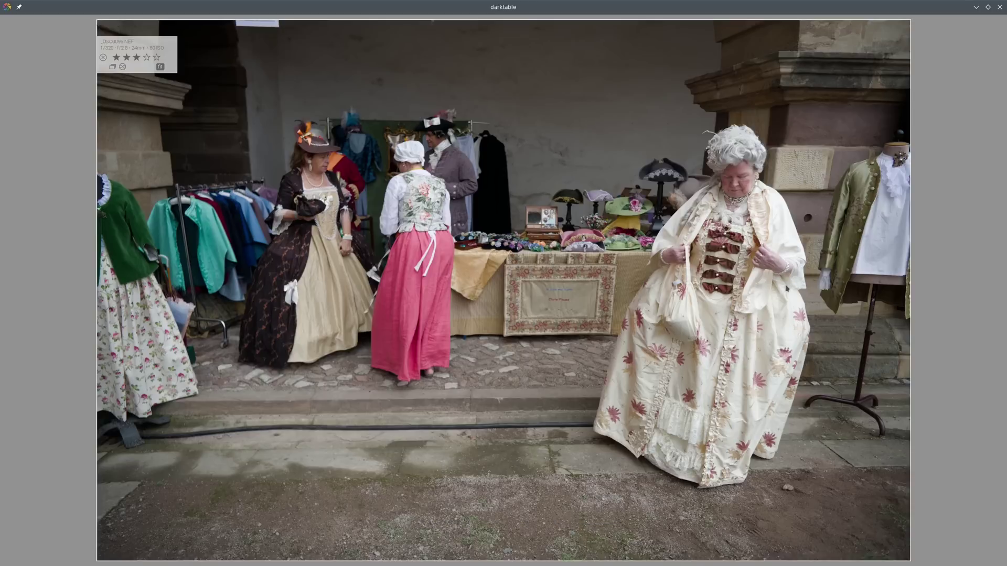
key("w")
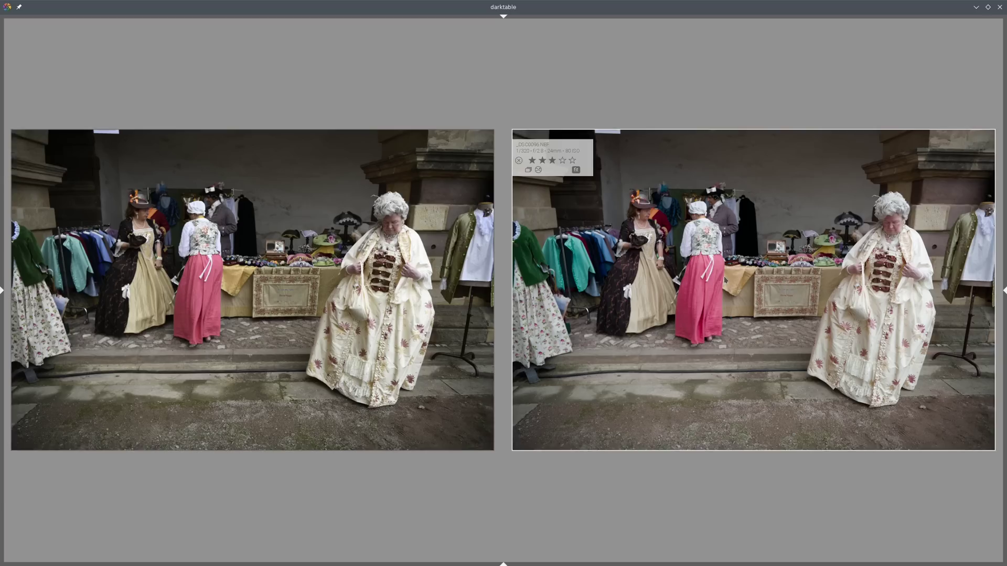
key("w")
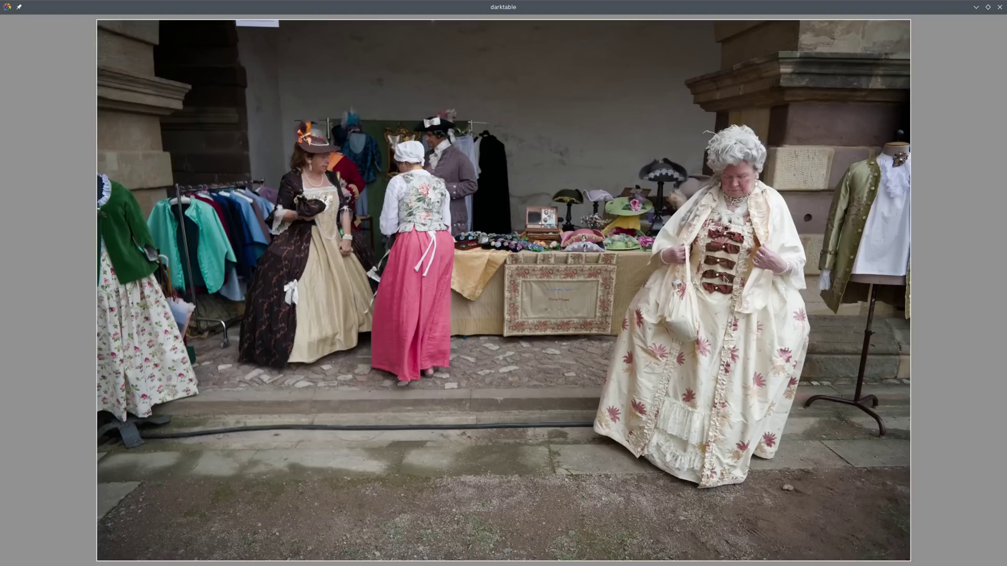
key("w")
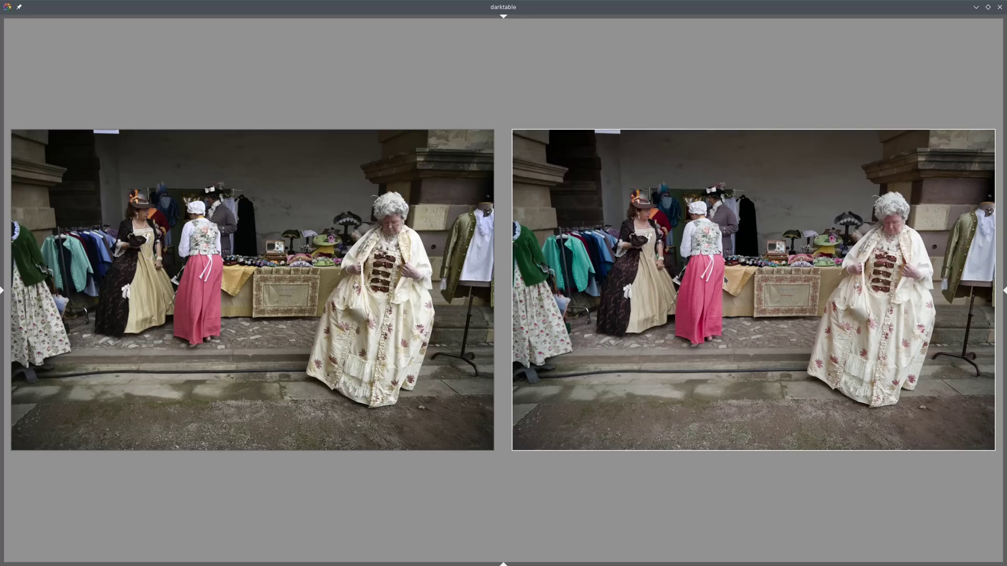
mouse_move(778, 259)
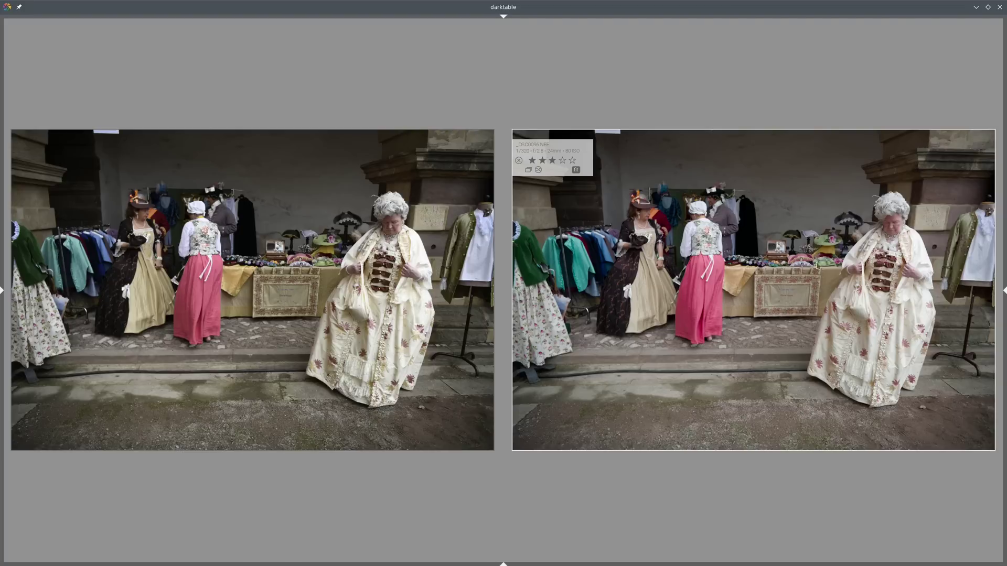
key("d")
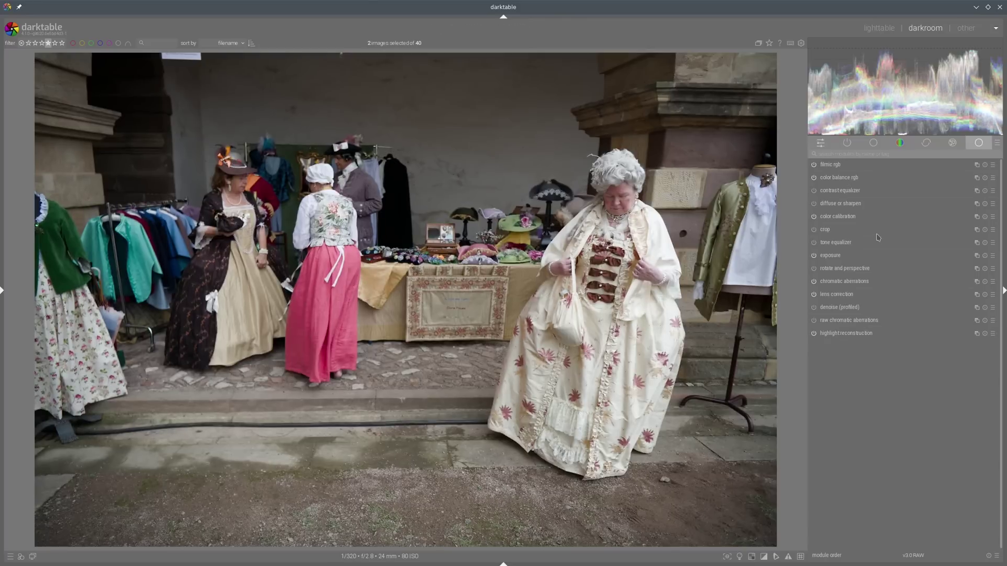
mouse_move(843, 61)
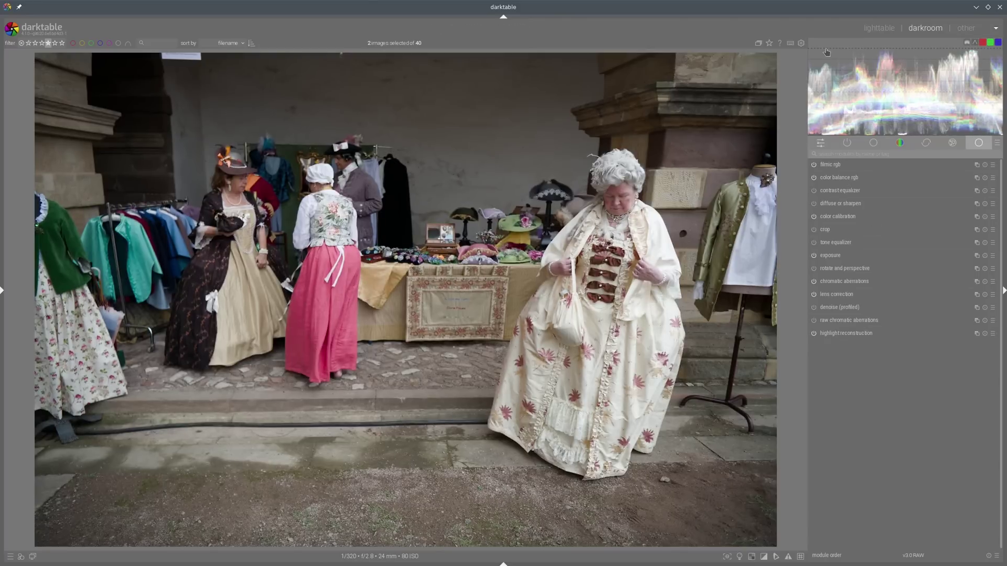
left_click_drag(818, 47, 994, 49)
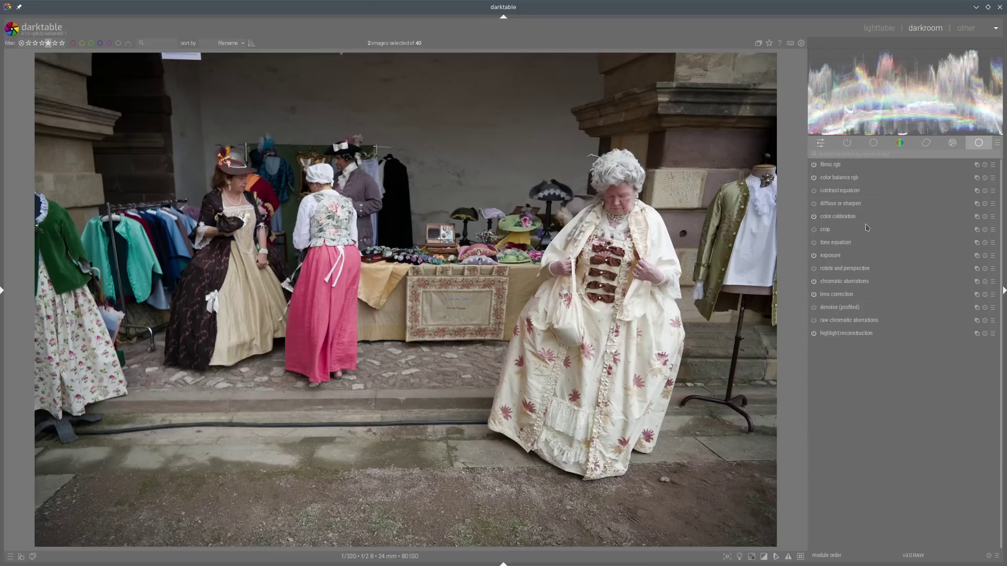
Enable the tone equalizer and set its mask exposure compensation to about -2.22 EV.
left_click(814, 244)
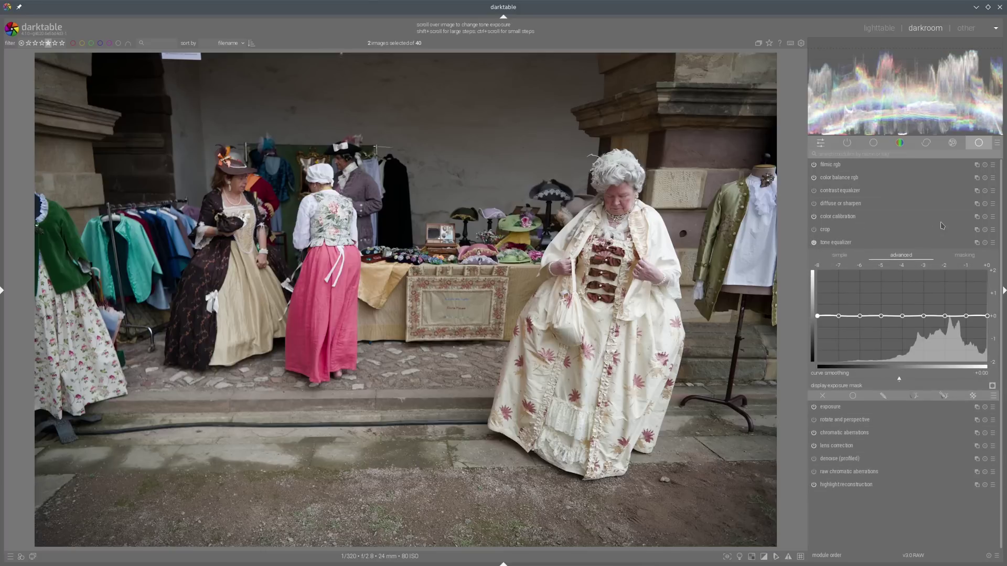
left_click(964, 255)
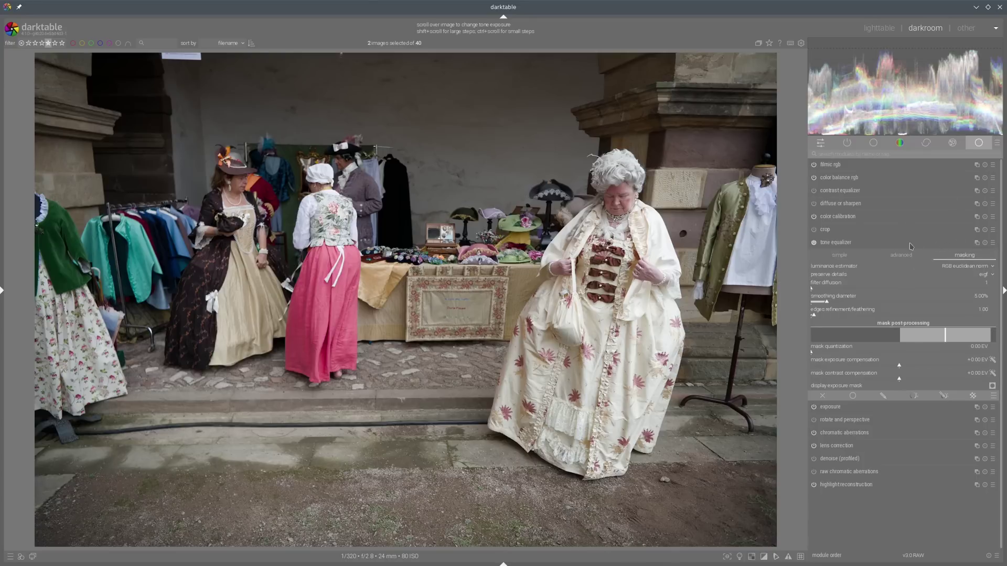
left_click(850, 367)
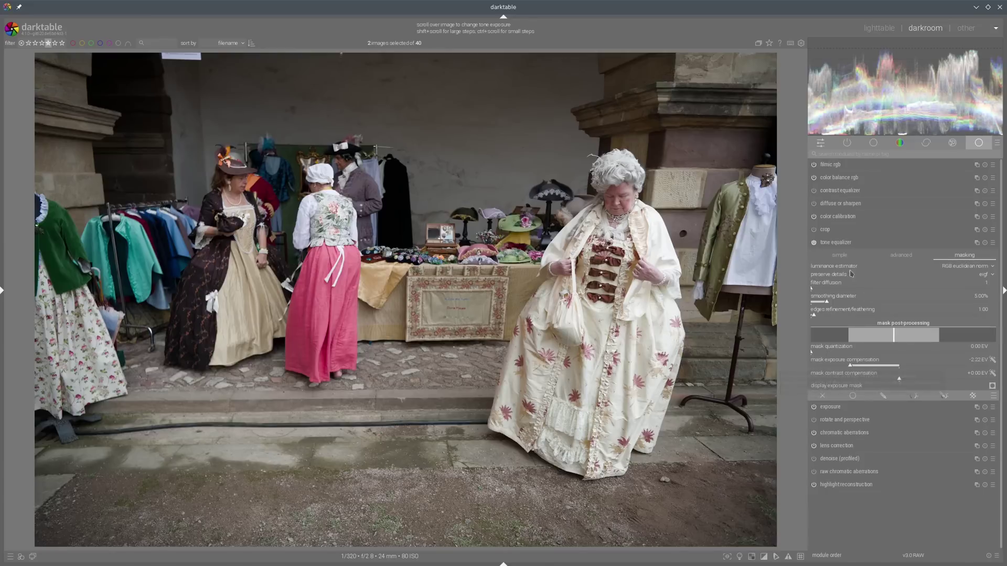
Lower the tone equalizer's advanced curve by about 1 EV in the brightest zones and collapse the module.
left_click(909, 257)
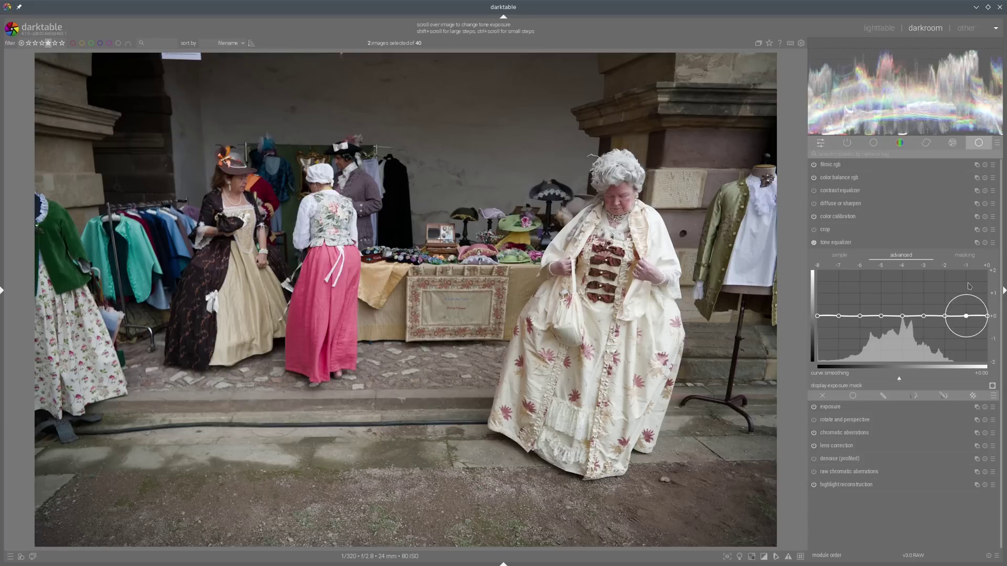
left_click_drag(981, 292, 981, 311)
scroll(980, 307, "down", 3)
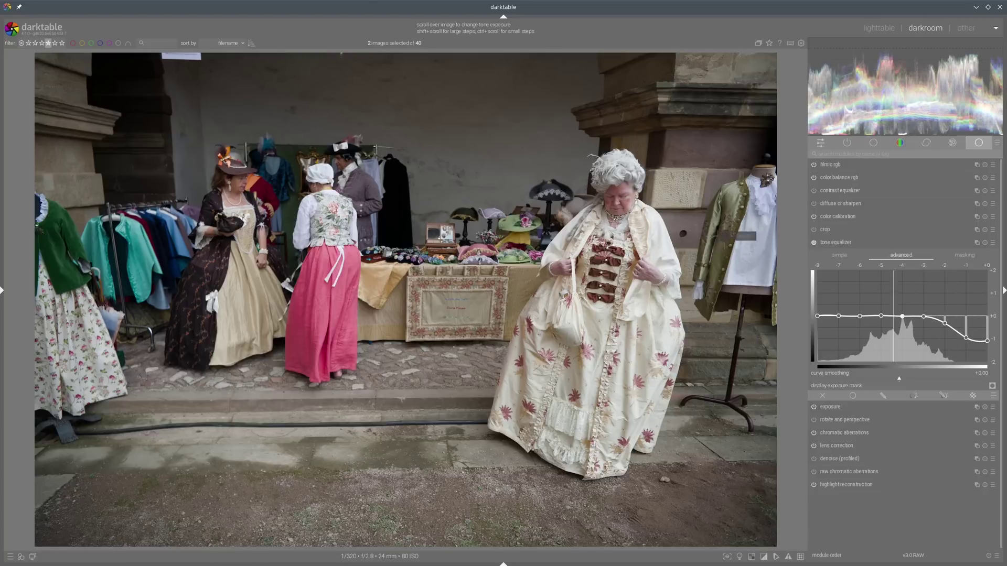
left_click(837, 242)
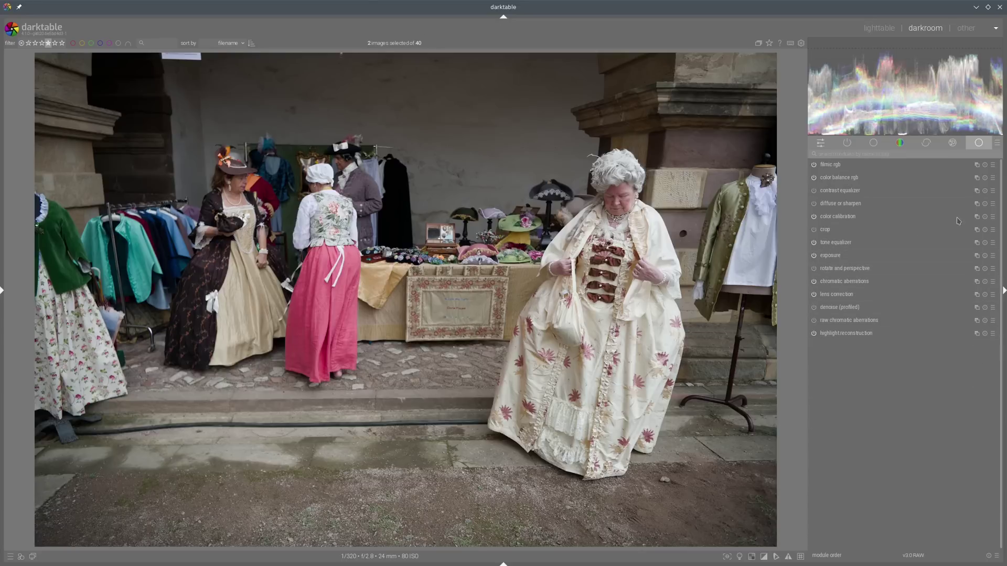
Compare the original and the duplicate side by side and in full preview, and reopen the duplicate in the darkroom.
left_click(838, 39)
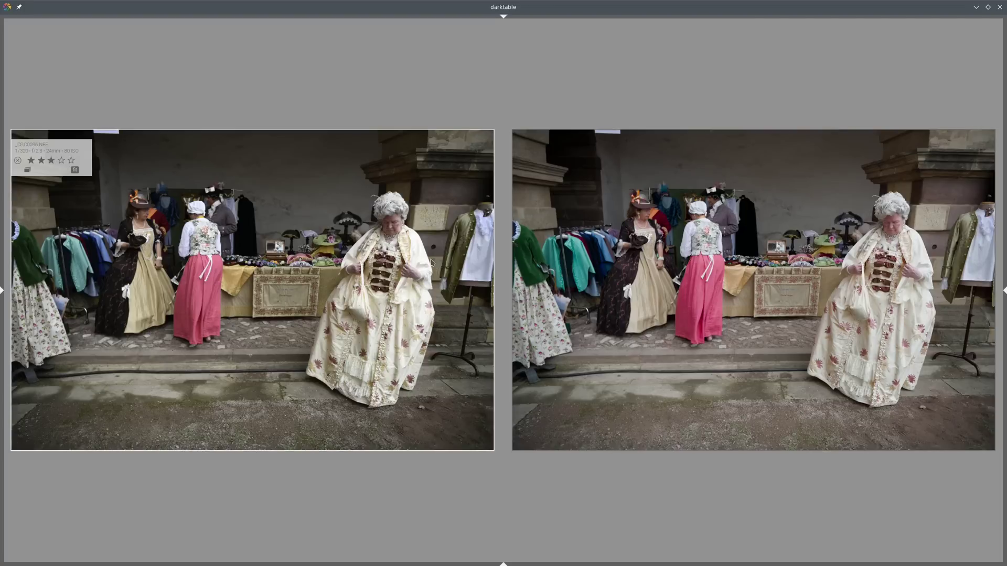
key("w")
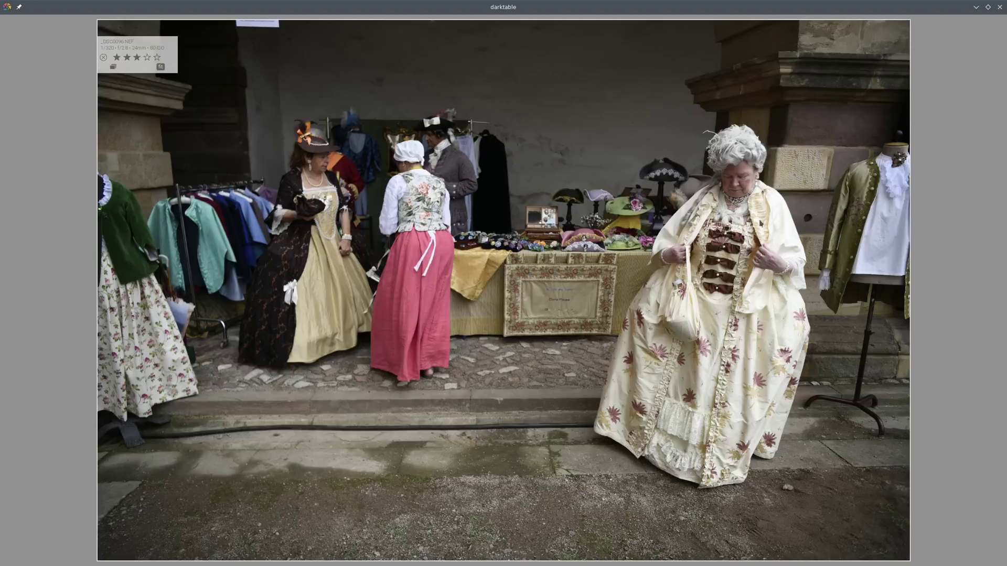
key("w")
key("w")
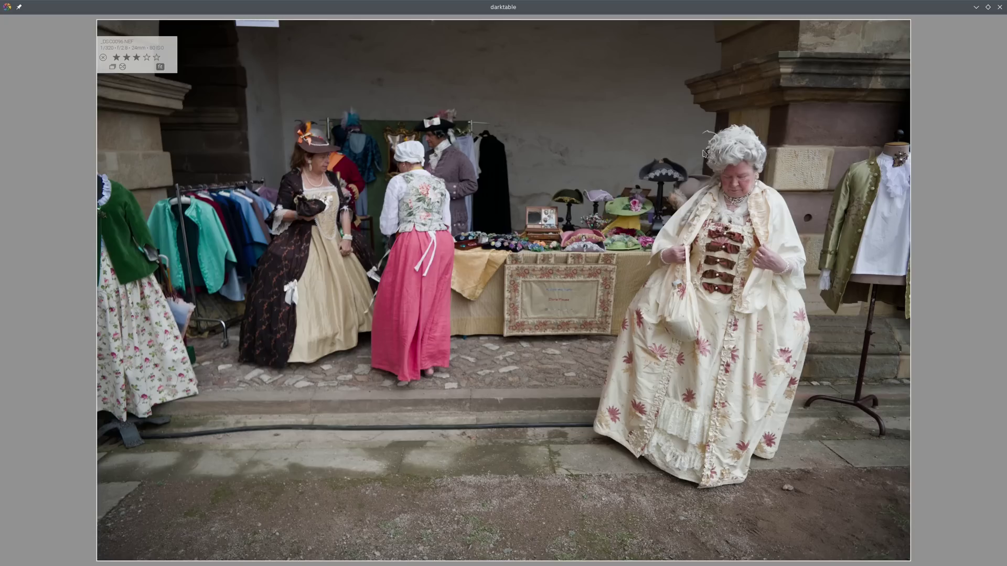
key("w")
key("w")
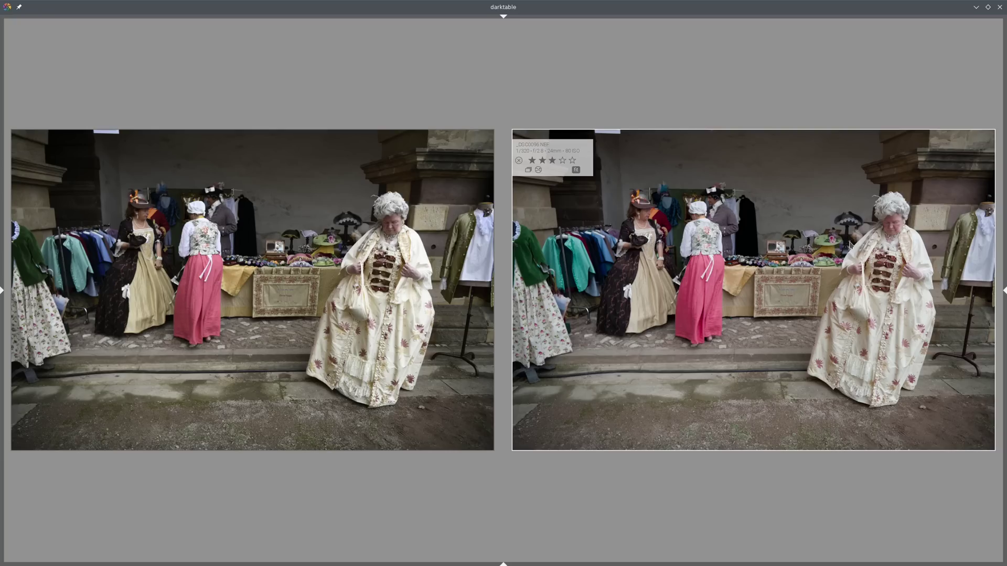
key("d")
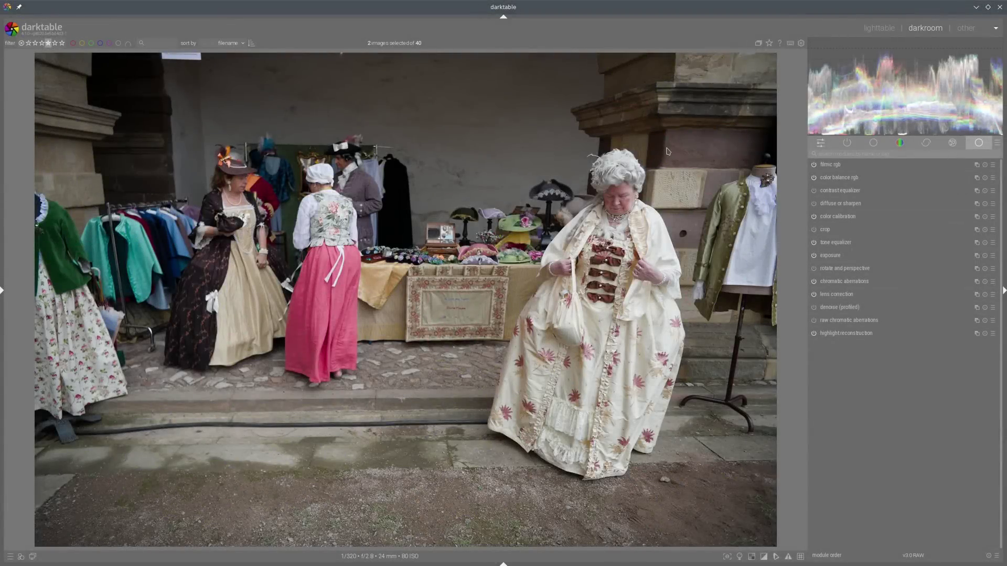
Expand diffuse or sharpen, view the woman's face up close, and set iterations to 10 and 1st order speed to about +47%.
left_click(859, 203)
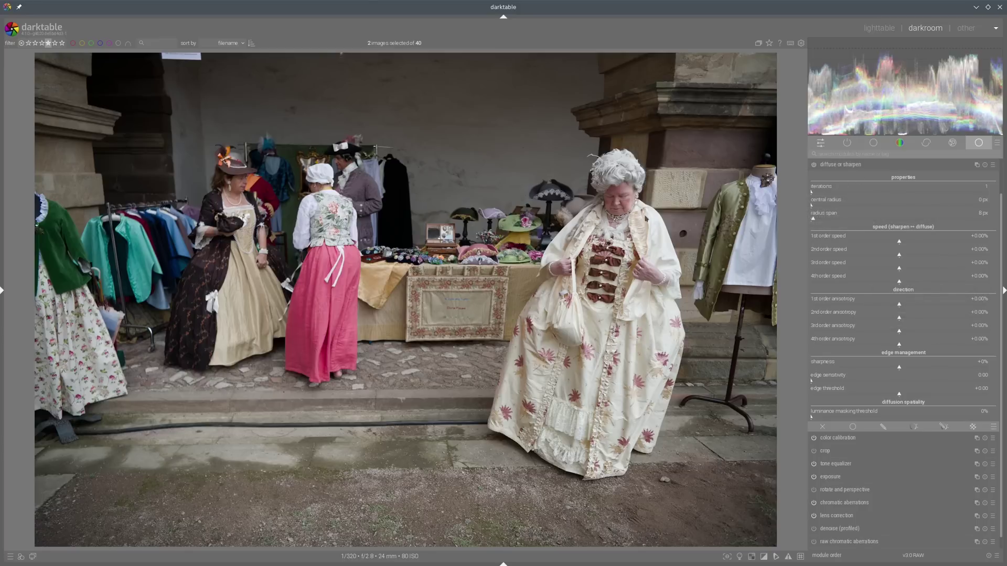
scroll(621, 210, "up", 5)
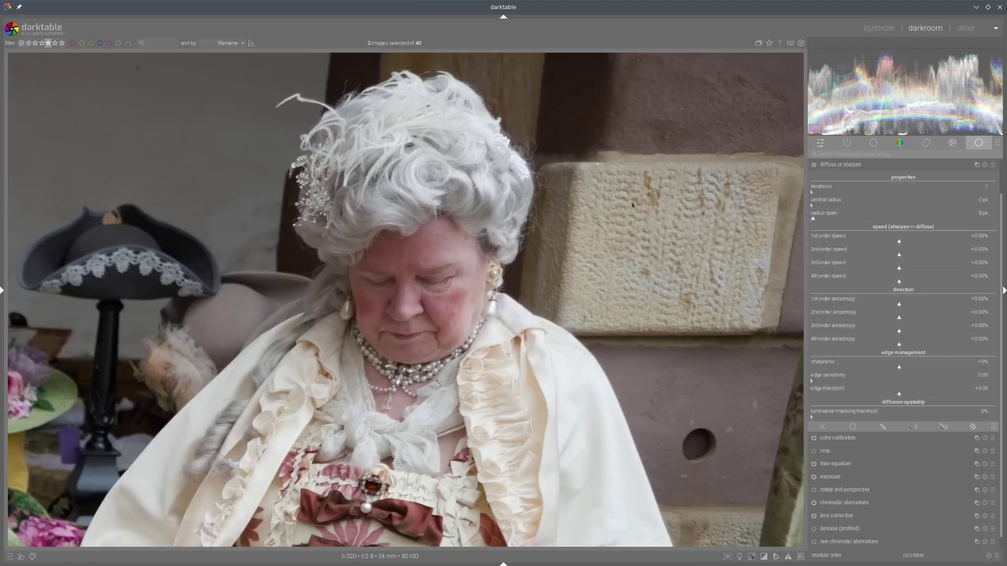
scroll(825, 193, "up", 8)
scroll(823, 193, "up", 1)
mouse_move(838, 227)
left_mouse_down()
mouse_move(858, 229)
mouse_move(861, 284)
mouse_move(917, 242)
left_mouse_up()
left_click(942, 244)
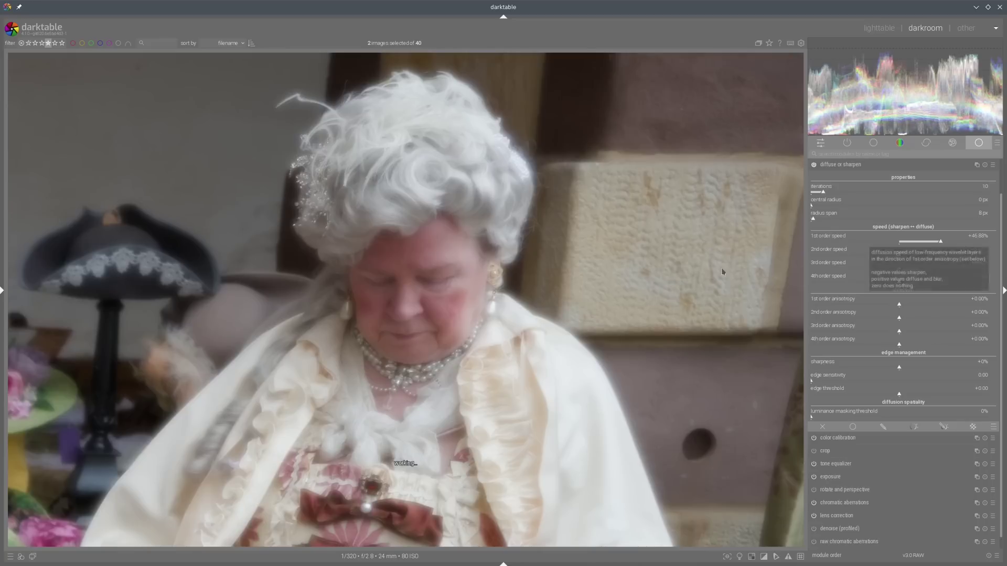
Try 1st order speeds of about -30% and -38% for sharpening, and return the value to about 0%.
left_click_drag(939, 244, 873, 246)
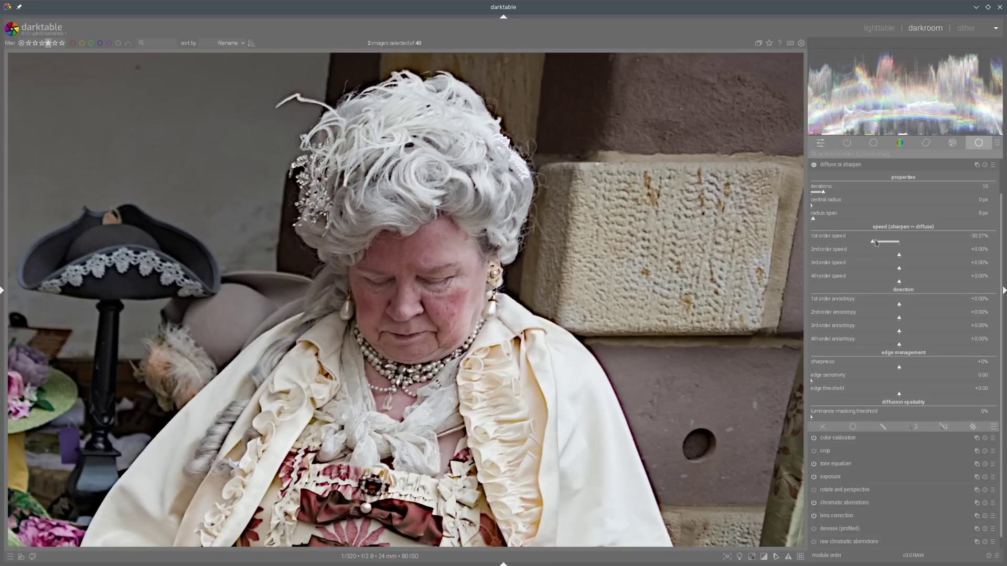
right_click(878, 241)
left_click(888, 245)
scroll(888, 245, "down", 4)
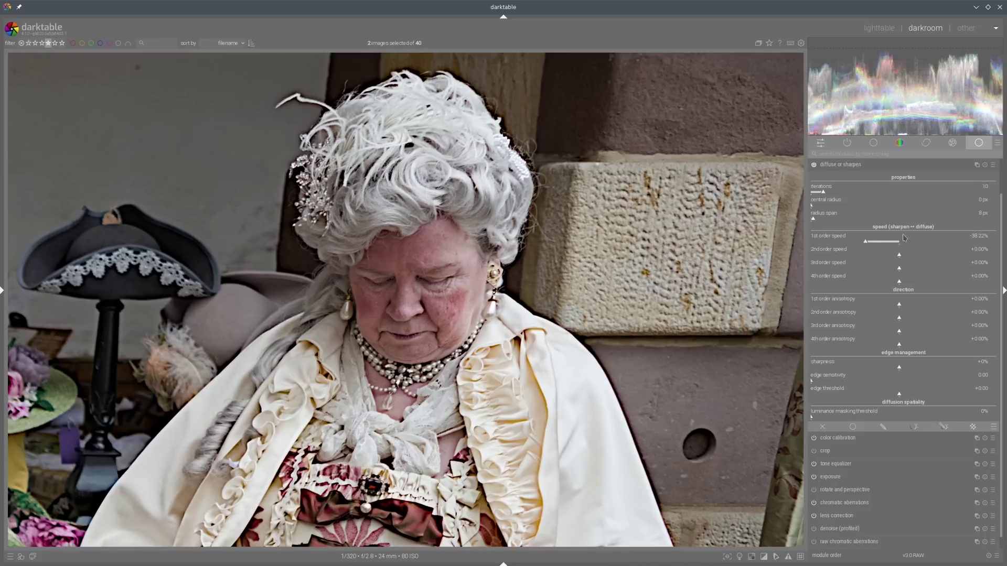
left_click(898, 242)
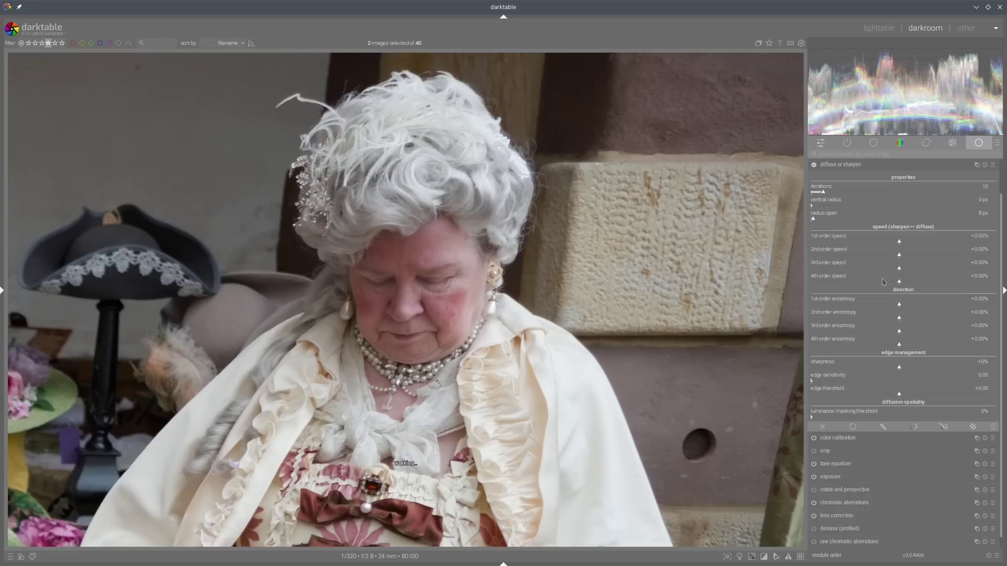
Set the 4th order speed to about -30% and examine the halos along the edge of the woman's cape.
left_click(873, 283)
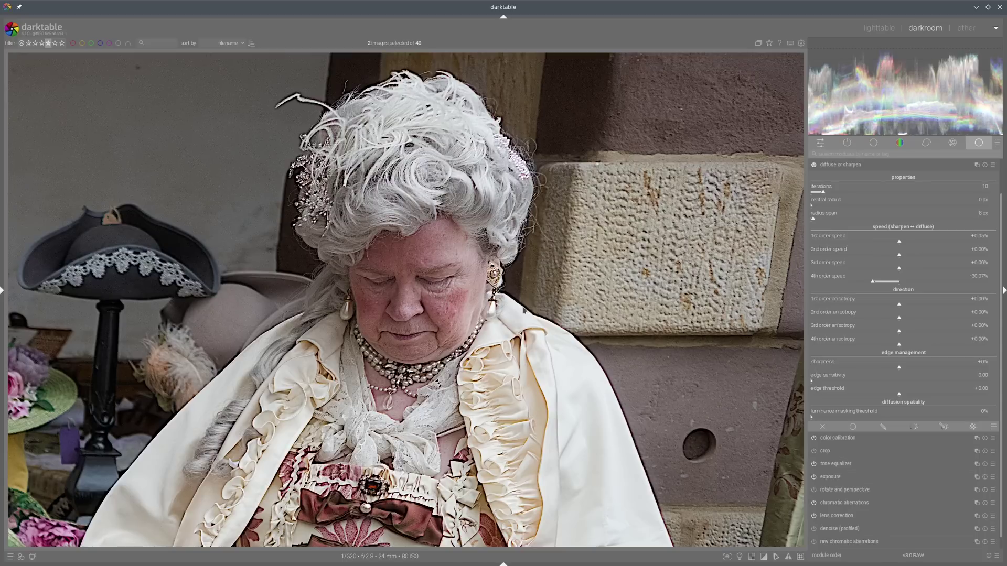
mouse_move(523, 308)
left_mouse_down()
mouse_move(555, 317)
mouse_move(605, 361)
mouse_move(625, 395)
mouse_move(639, 461)
mouse_move(584, 367)
mouse_move(523, 310)
left_mouse_up()
mouse_move(609, 402)
left_mouse_down()
mouse_move(620, 422)
mouse_move(600, 399)
mouse_move(604, 422)
mouse_move(619, 420)
mouse_move(602, 403)
left_mouse_up()
mouse_move(621, 392)
left_mouse_down()
mouse_move(623, 403)
mouse_move(642, 390)
mouse_move(621, 398)
mouse_move(628, 403)
left_mouse_up()
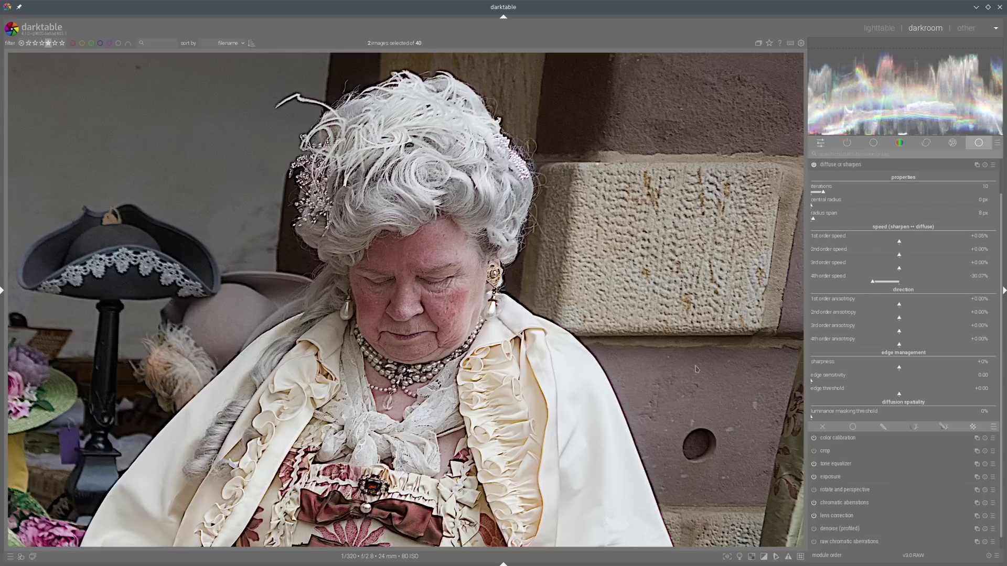
Raise the edge sensitivity to about 1.09, toggle diffuse or sharpen to compare, and return the edge sensitivity to 0.
left_click(826, 381)
left_click(845, 384)
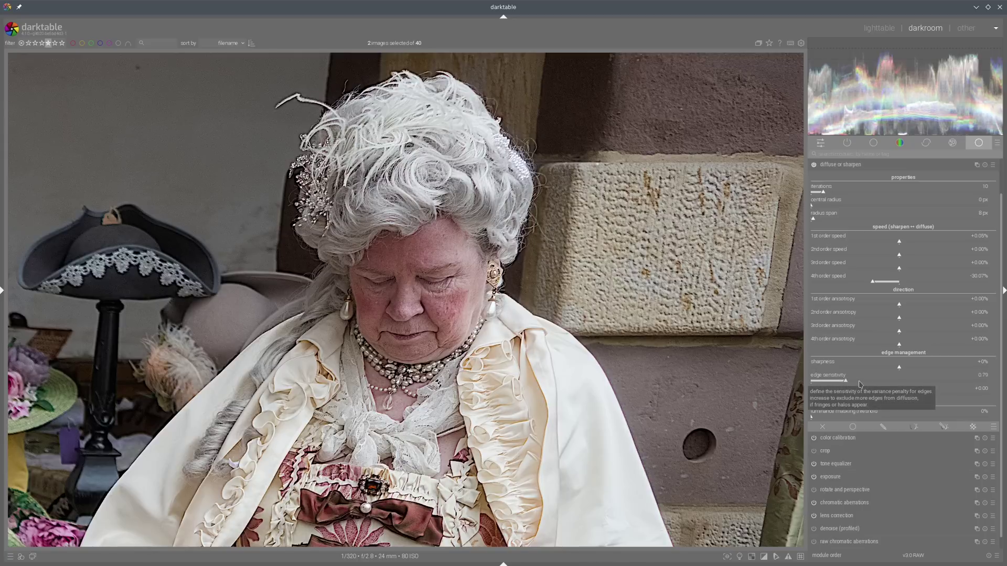
left_click(860, 384)
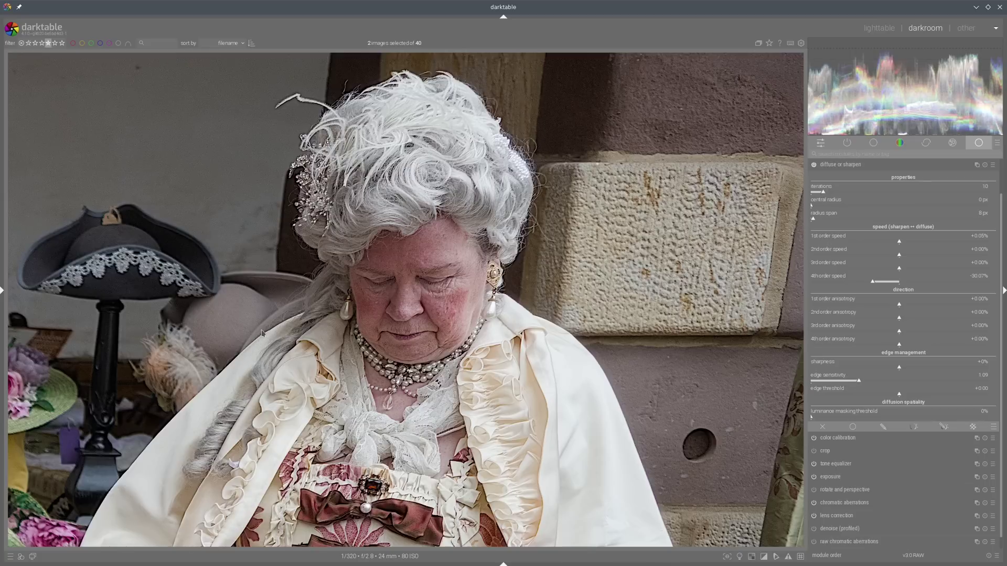
left_click(814, 165)
left_click(815, 164)
left_click(815, 165)
left_click(814, 165)
left_click(812, 382)
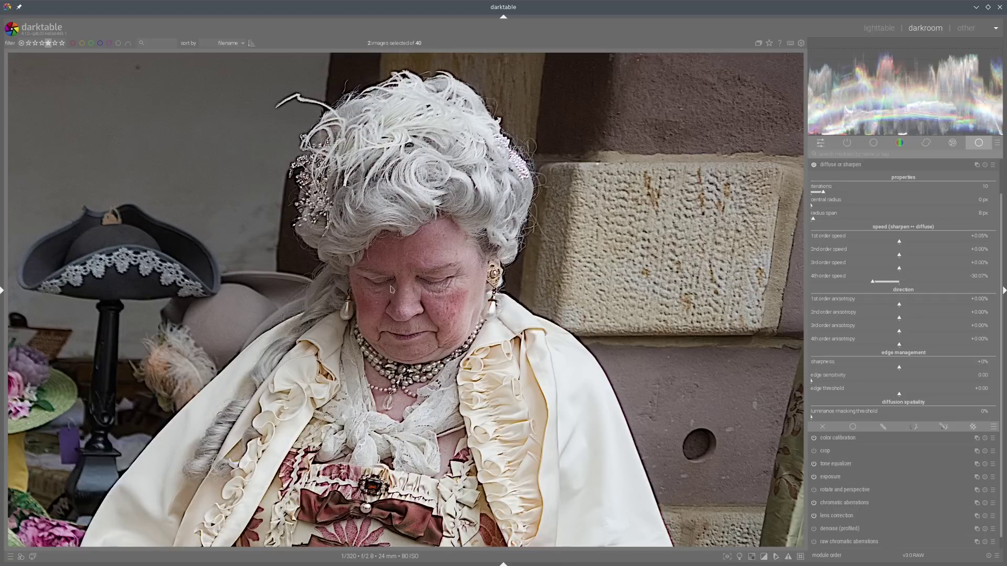
Set the 4th order speed to about +1.25%, the 3rd order speed to about -41% and the edge sensitivity to about 0.33.
left_click_drag(816, 281, 875, 279)
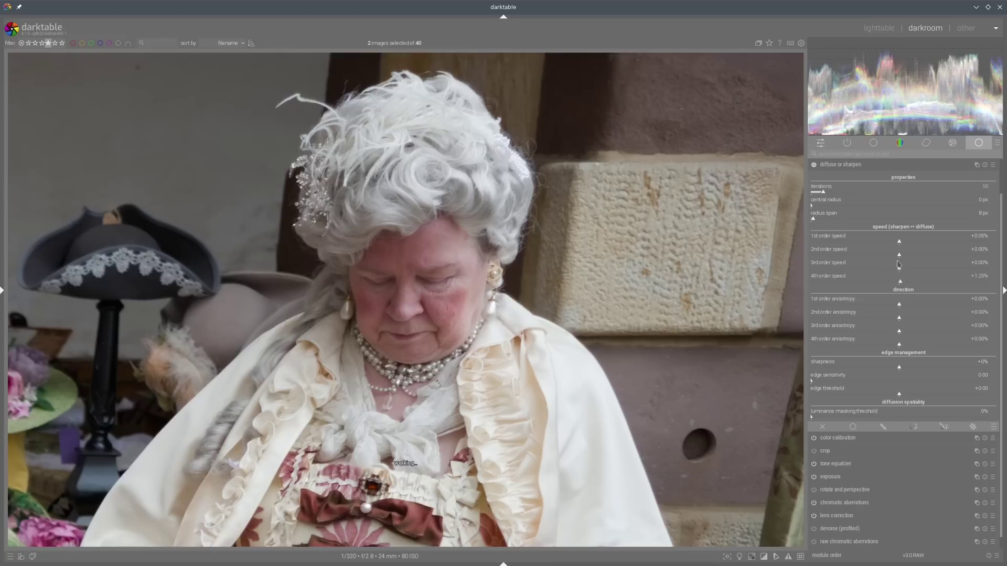
left_click(862, 269)
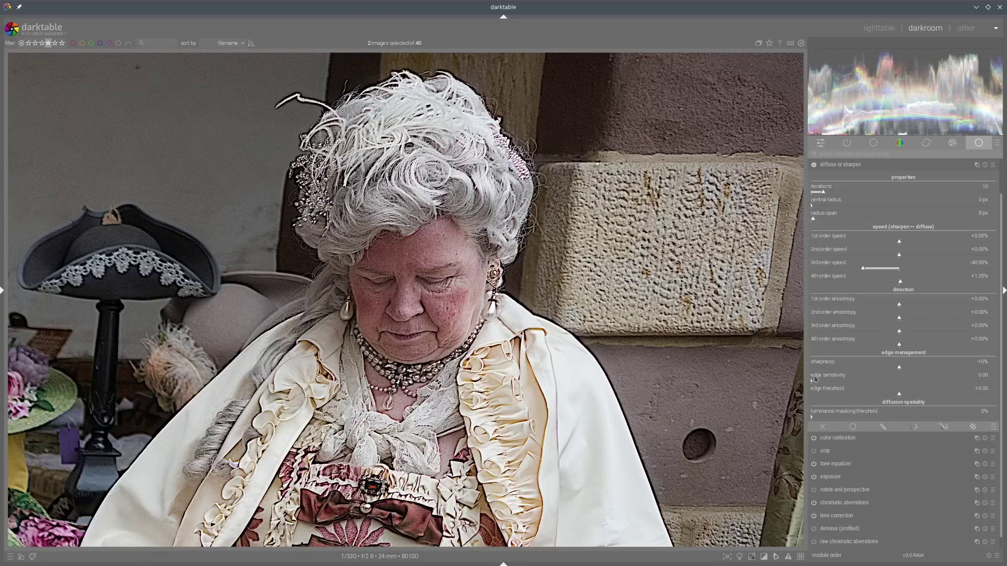
left_click_drag(811, 384, 829, 385)
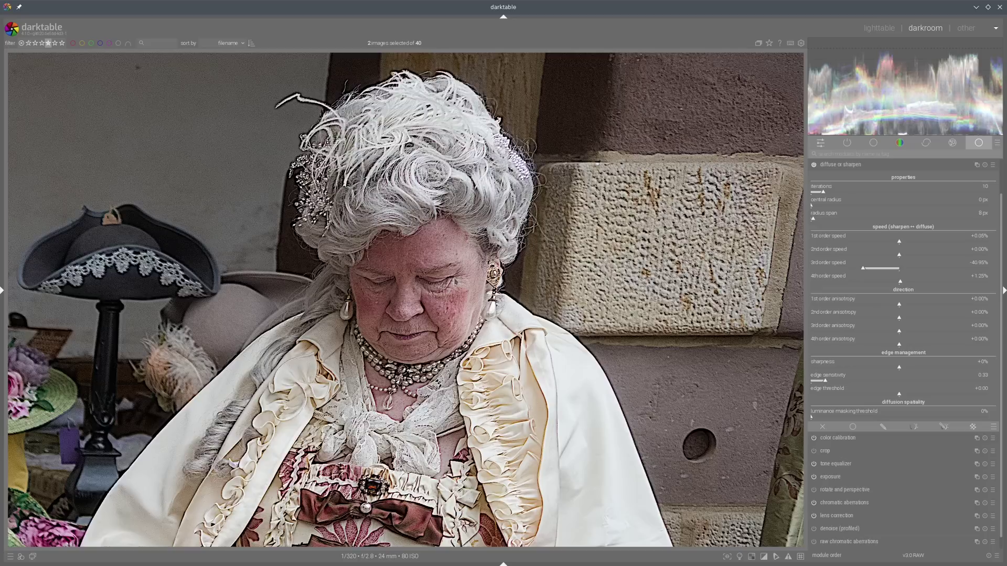
Try edge thresholds of about -0.22 and +0.27, toggling the module to compare, and set the threshold to about +0.03.
left_click(889, 396)
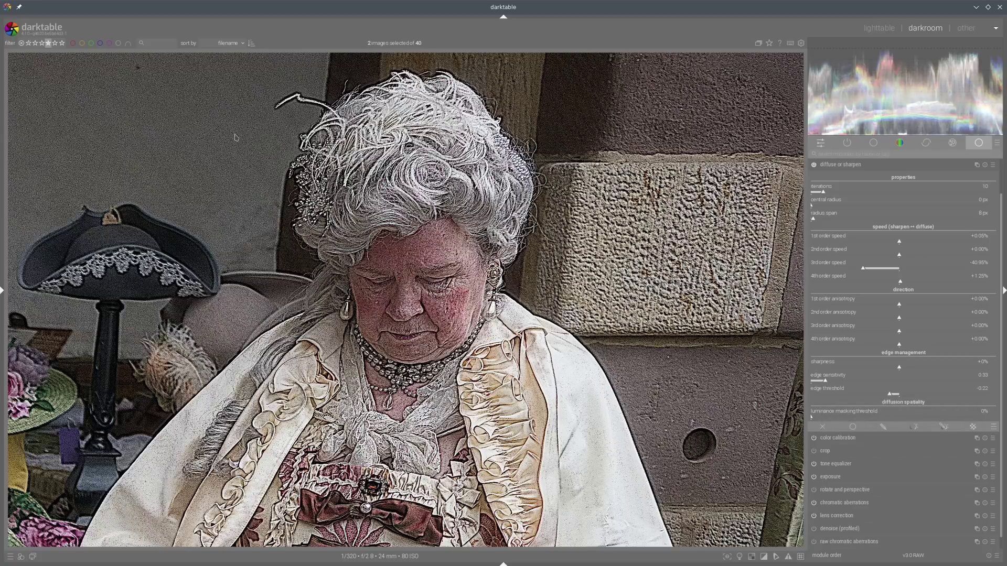
left_click(910, 397)
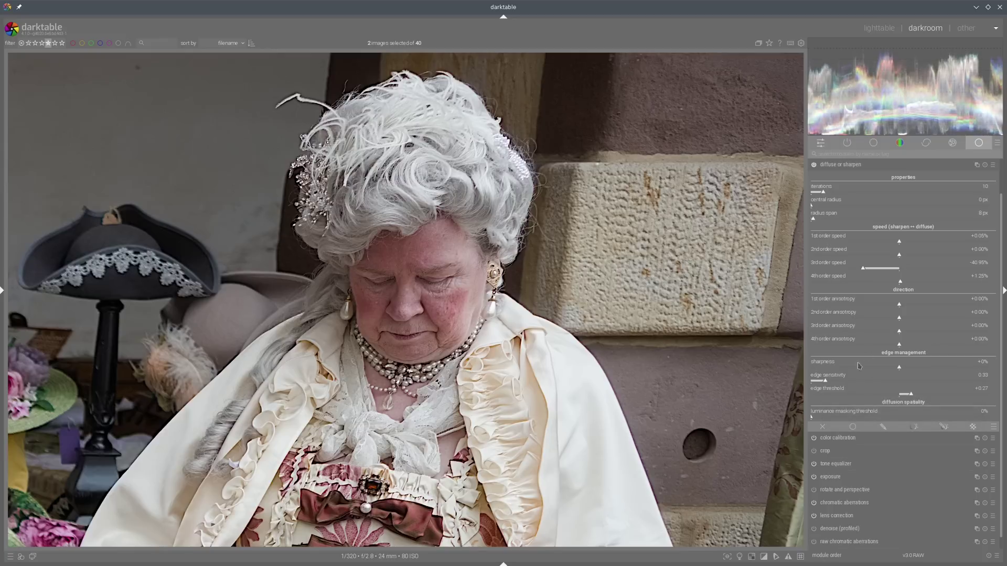
left_click(814, 165)
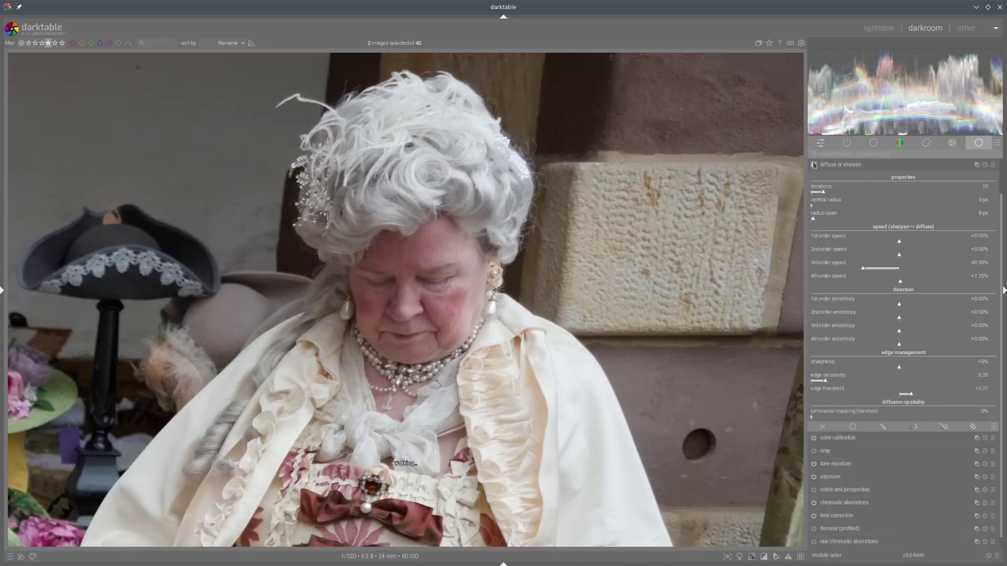
left_click(814, 164)
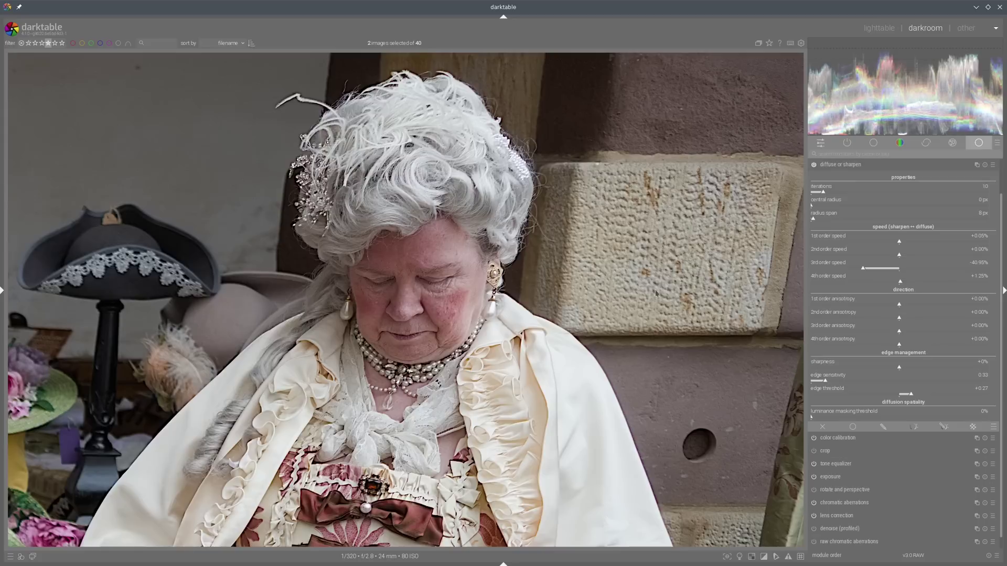
left_click(900, 397)
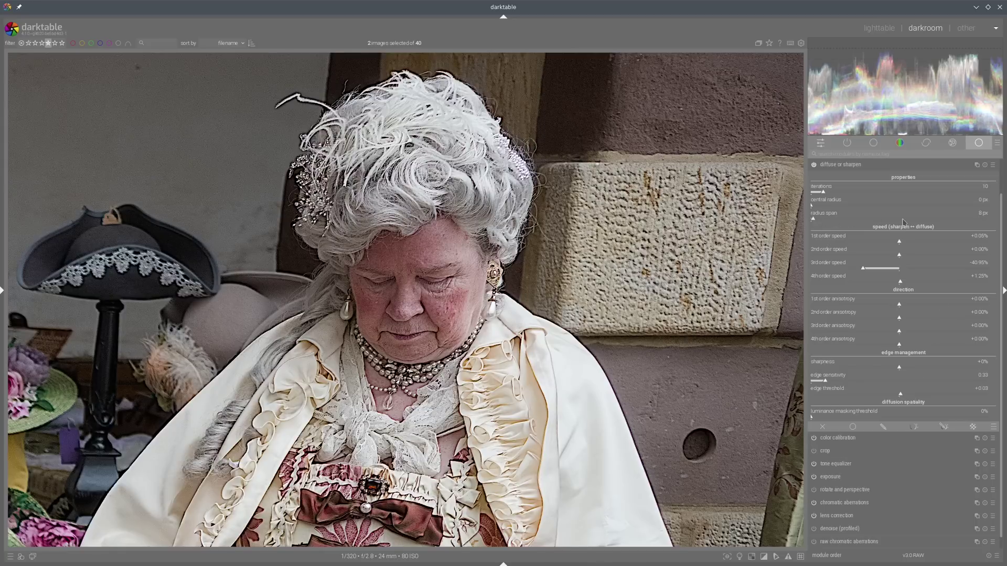
Set the radius span to about 271 px, reduce the iterations to 6, and examine the edge of the cape.
key("ctrl+z")
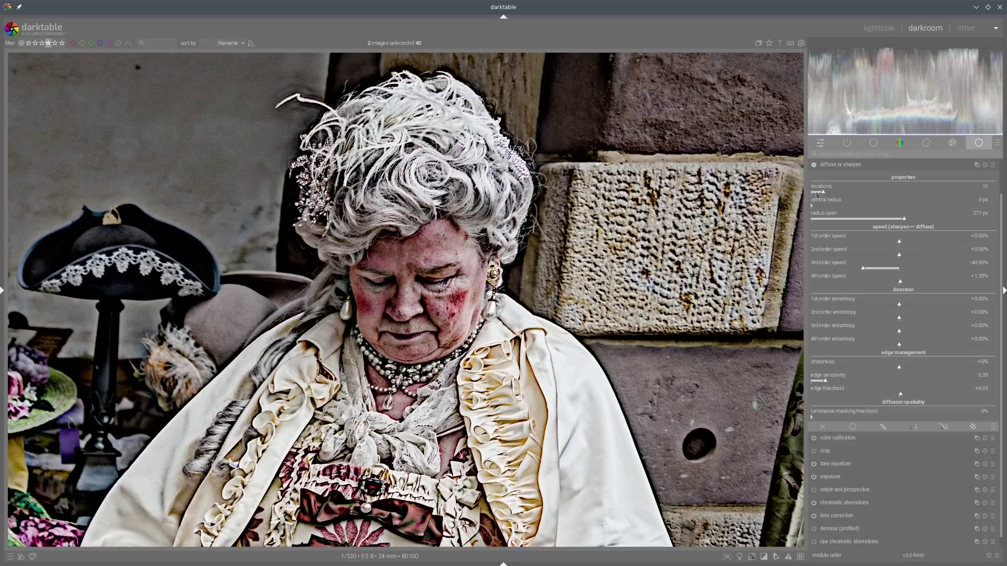
left_click_drag(823, 194, 818, 194)
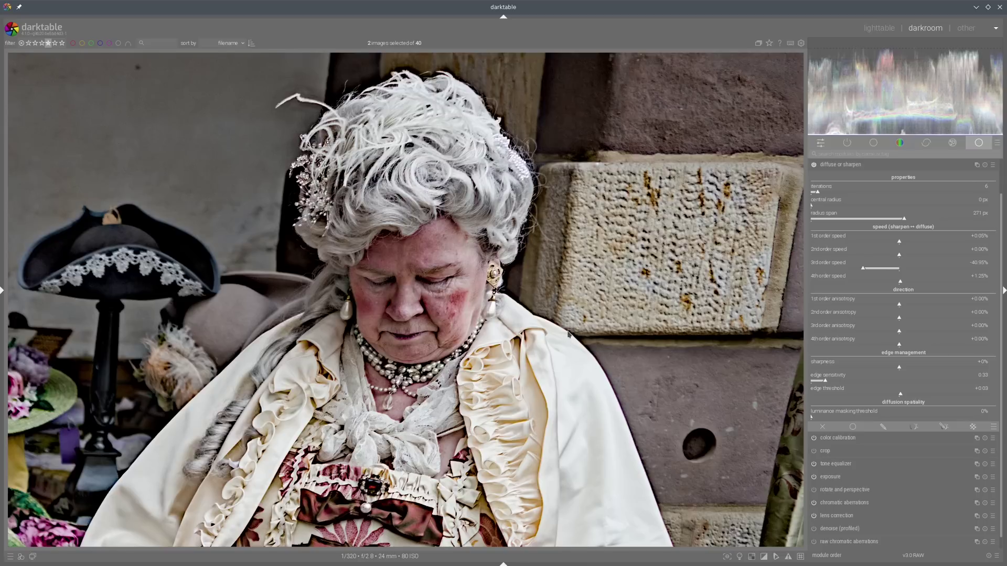
mouse_move(569, 334)
left_mouse_down()
mouse_move(622, 396)
mouse_move(634, 430)
mouse_move(567, 333)
mouse_move(588, 340)
left_mouse_up()
mouse_move(591, 385)
left_mouse_down()
mouse_move(618, 373)
mouse_move(590, 387)
mouse_move(610, 365)
left_mouse_up()
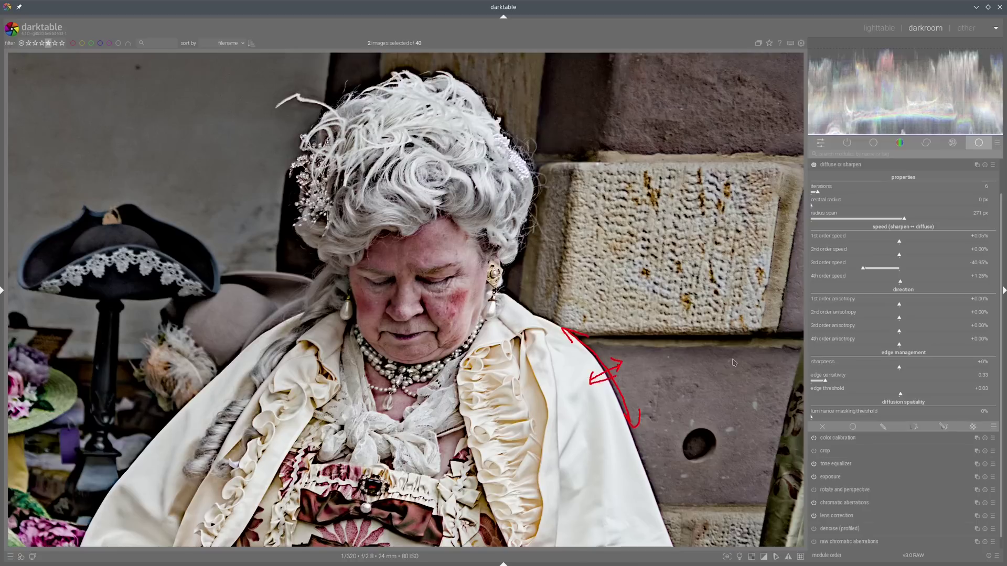
Set the 3rd order anisotropy of diffuse or sharpen to about +218%.
key("shift+super+F11")
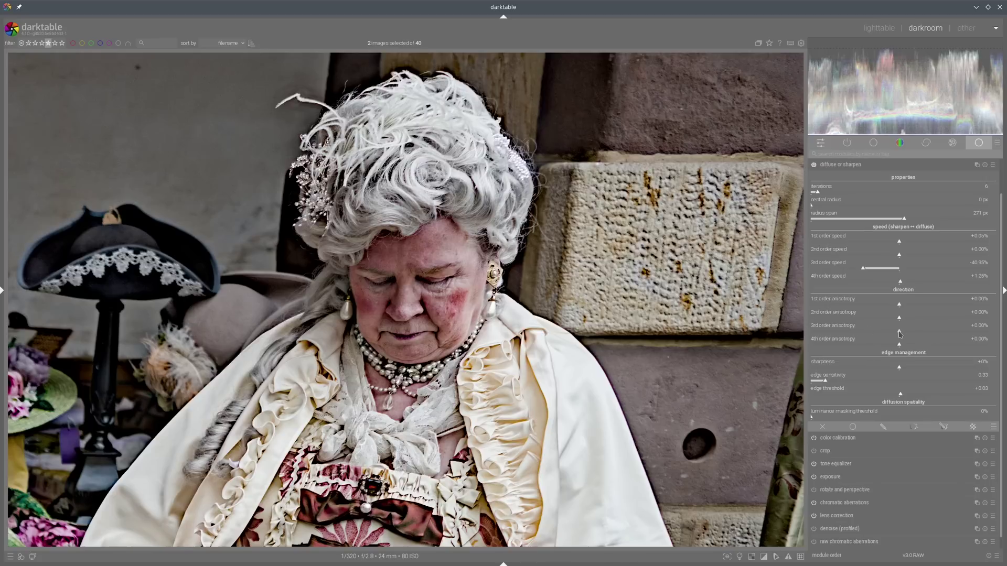
left_click_drag(899, 334, 918, 334)
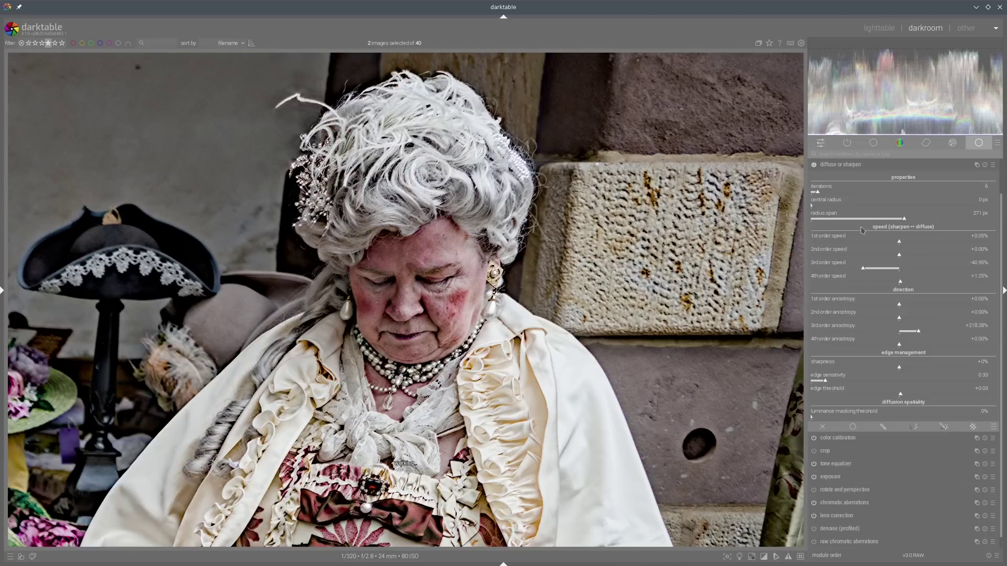
Reduce the iterations of diffuse or sharpen to 2.
mouse_move(635, 439)
left_mouse_down()
mouse_move(601, 364)
mouse_move(639, 449)
mouse_move(627, 407)
mouse_move(610, 415)
left_mouse_up()
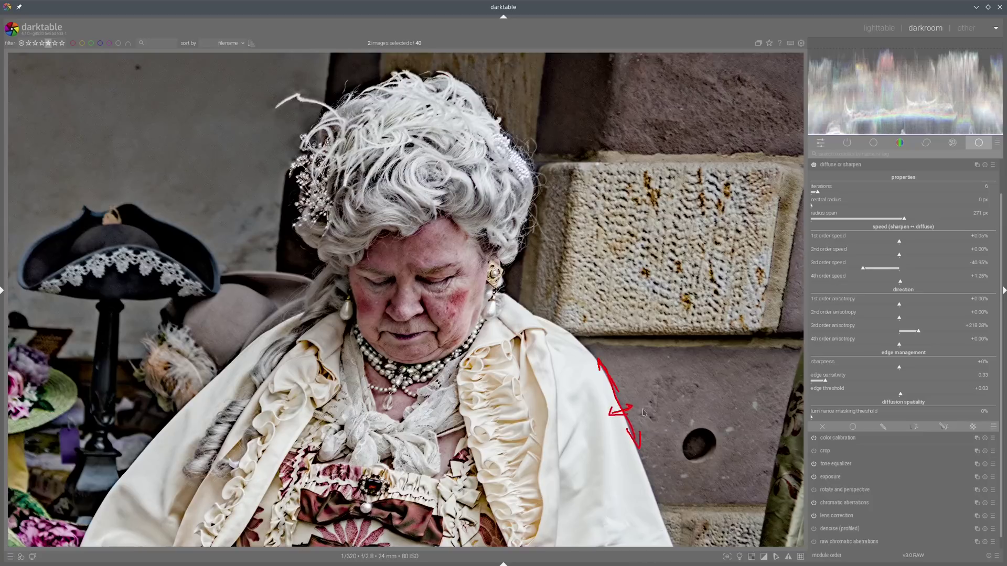
key("super+shift+F11")
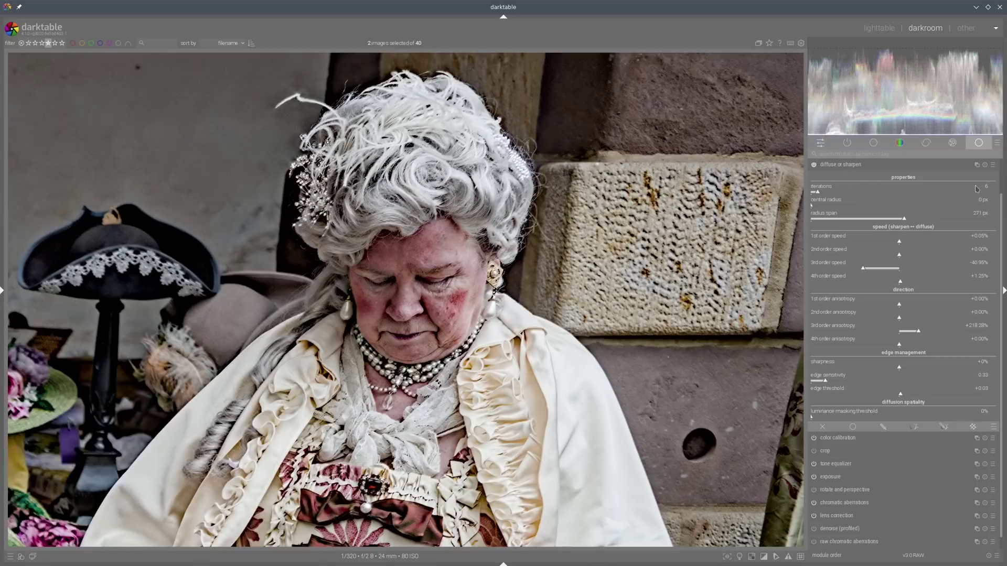
left_click_drag(816, 194, 815, 194)
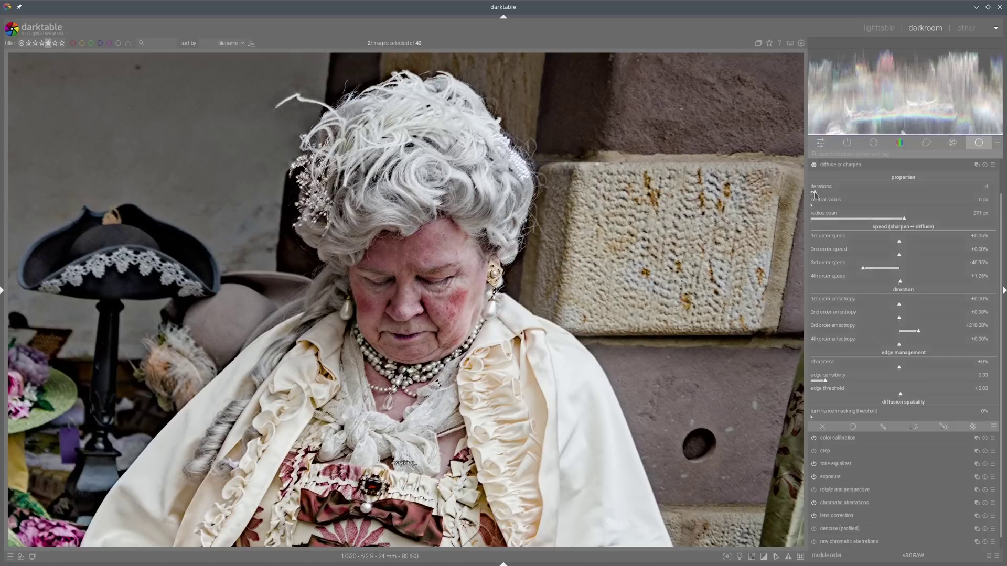
right_click(814, 194)
left_click(814, 195)
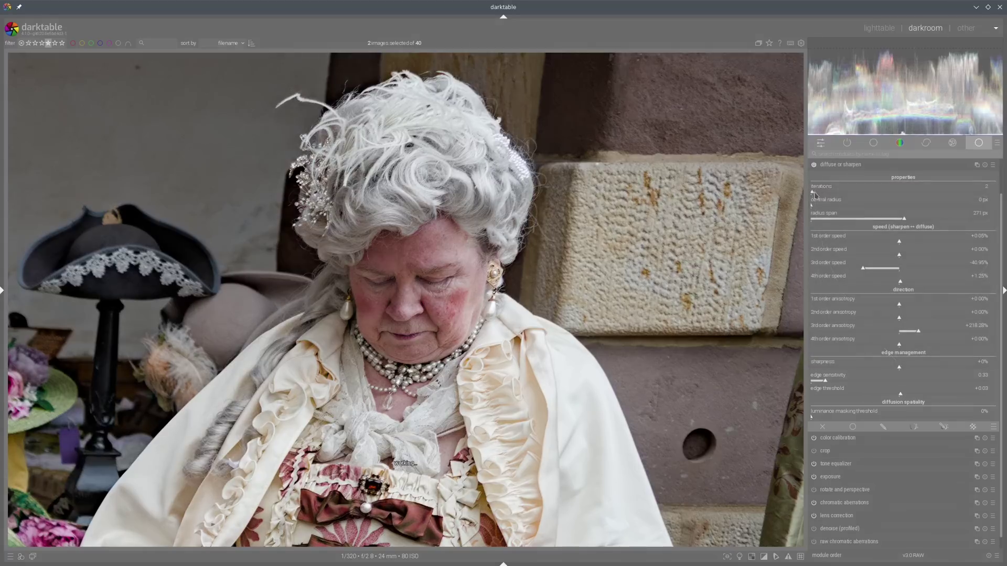
Toggle diffuse or sharpen off and on to compare its effect on the woman's portrait and on the bows of her dress.
left_click(814, 166)
left_click(814, 166)
left_click(814, 166)
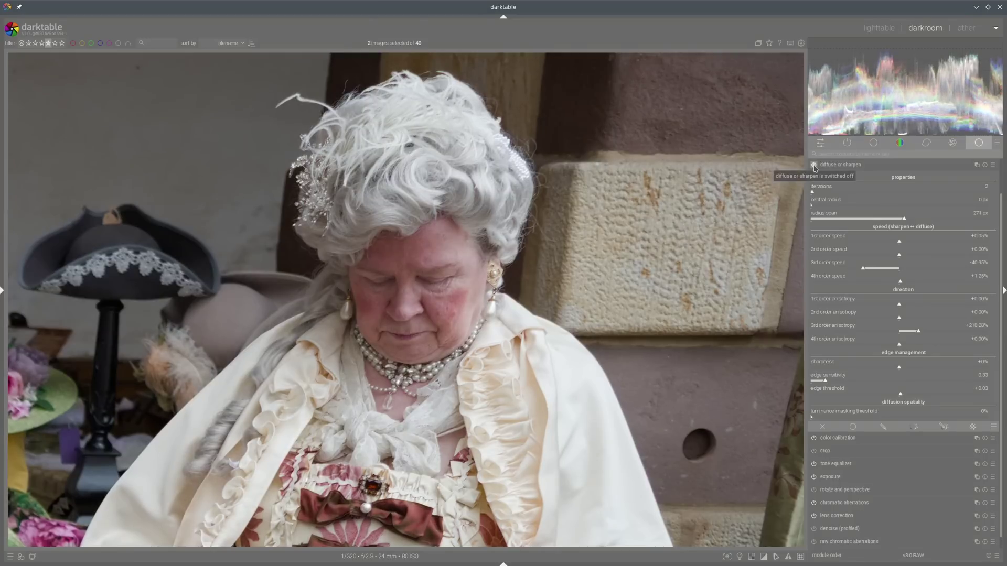
left_click(815, 166)
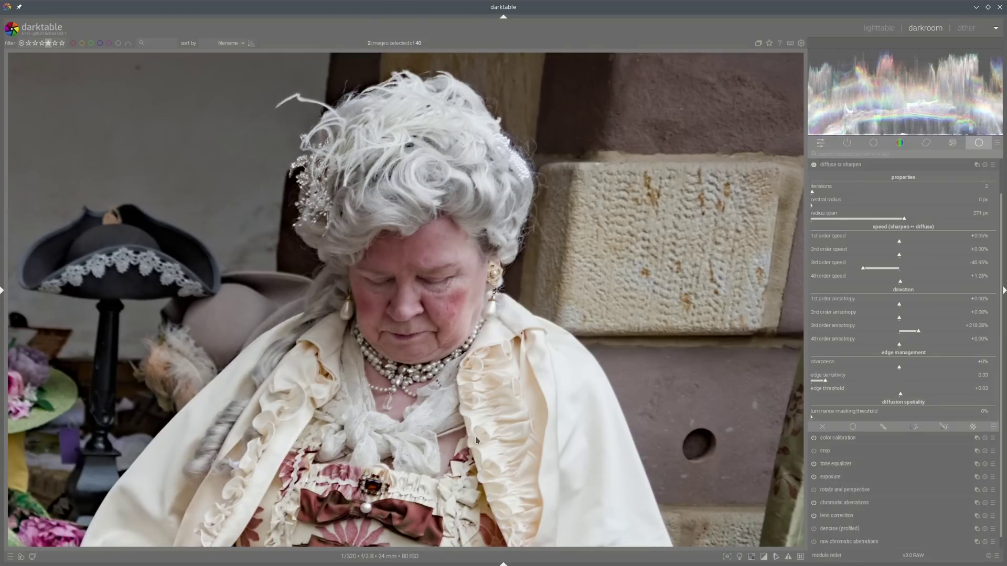
left_click_drag(476, 440, 466, 233)
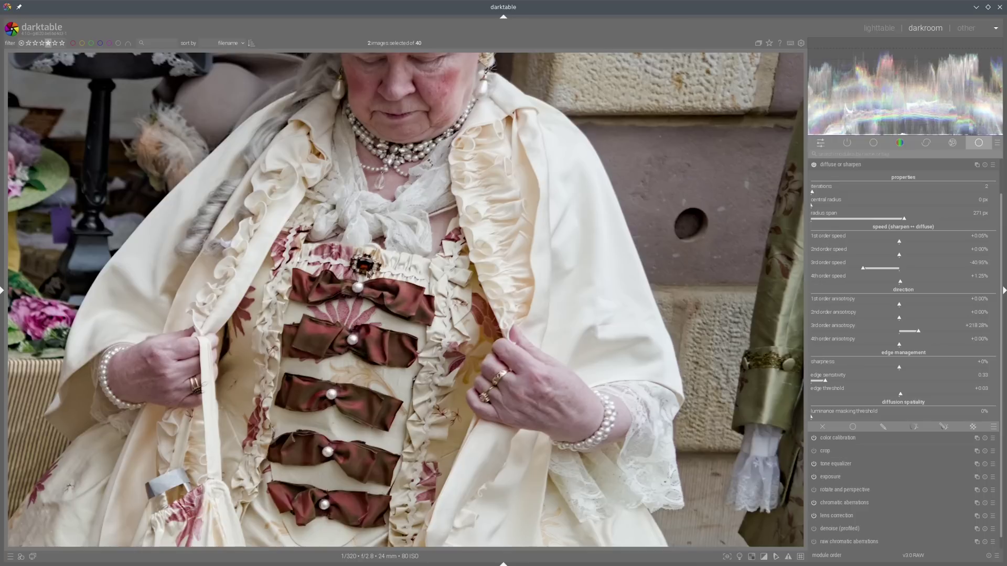
mouse_move(367, 272)
left_mouse_down()
mouse_move(403, 350)
mouse_move(411, 293)
mouse_move(364, 272)
left_mouse_up()
left_click(815, 166)
left_click(815, 167)
Add a drawn and parametric mask to diffuse or sharpen, with the lower input limit at about 15 and a feathering radius of about 93 px.
left_click(943, 427)
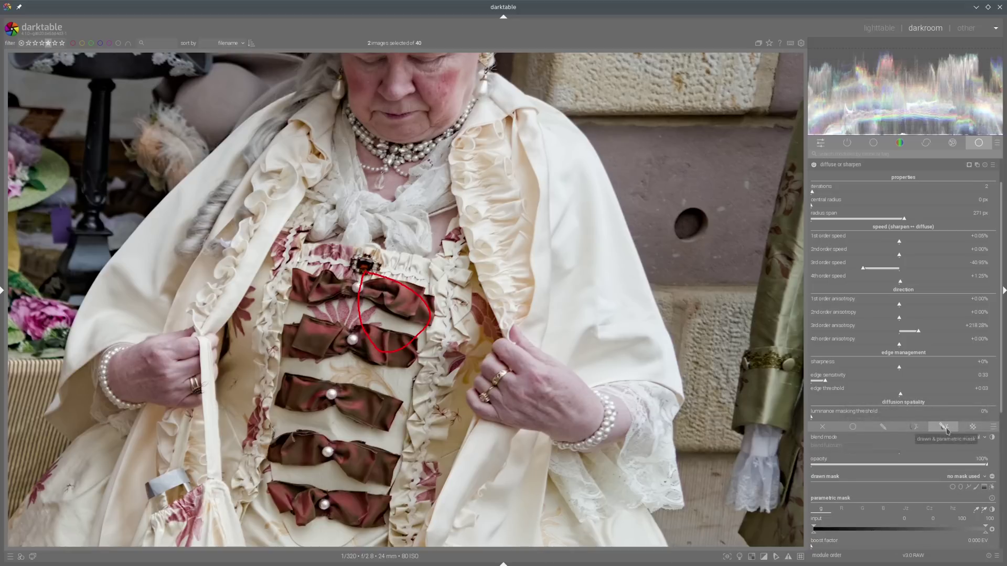
left_click(840, 528)
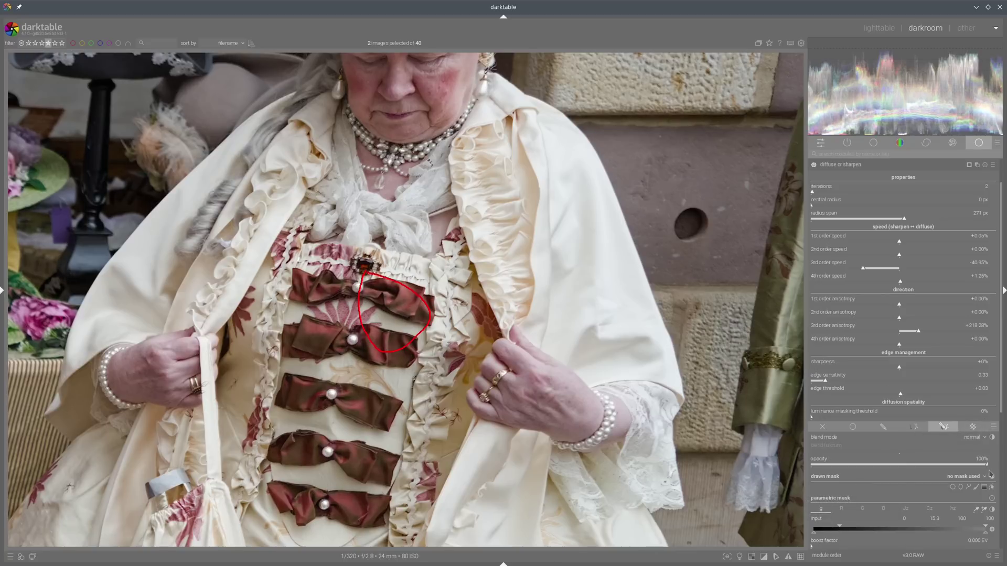
scroll(990, 400, "down", 5)
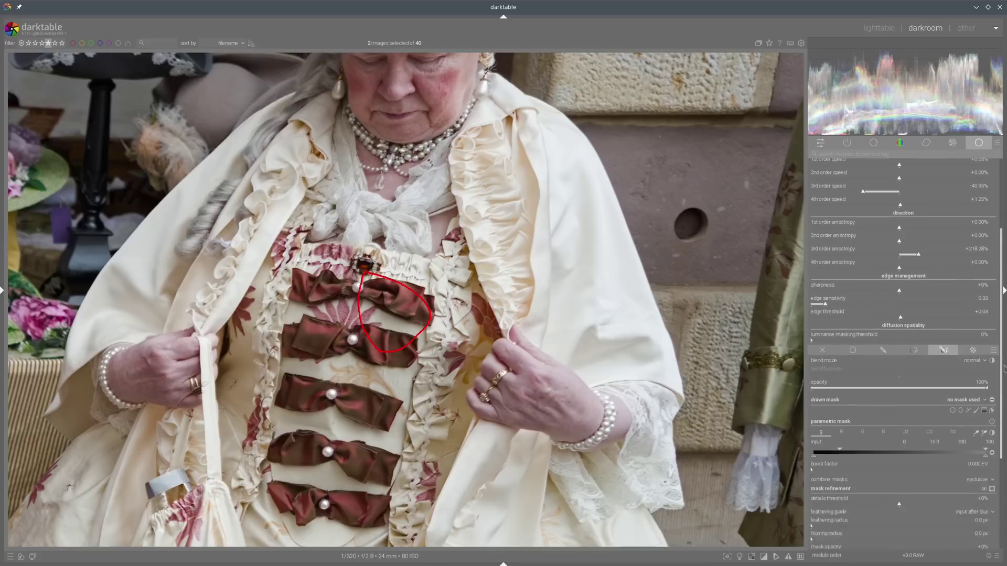
left_click(877, 464)
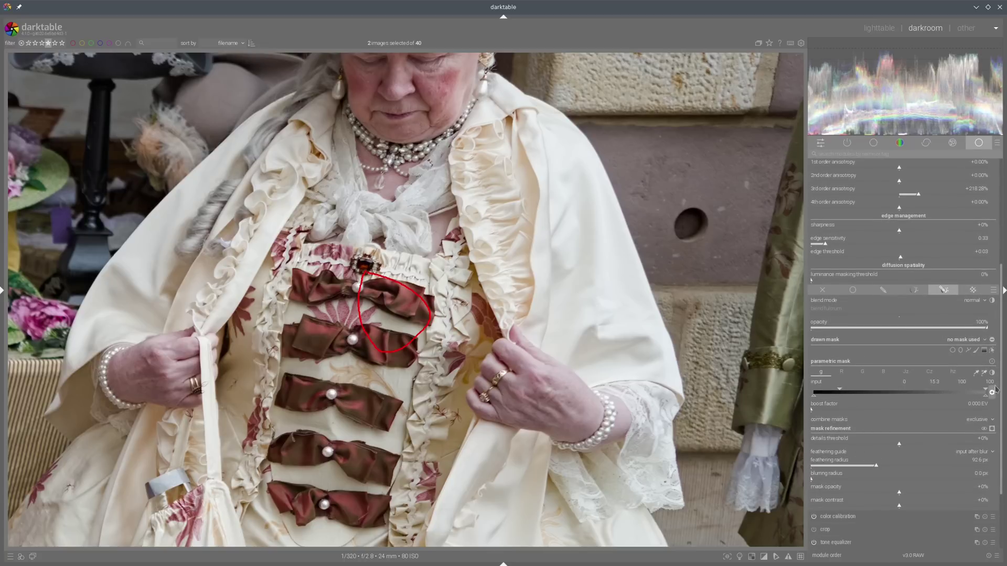
Compare the masked diffuse or sharpen effect with the module off and on, over the dress and the portrait.
scroll(1001, 369, "up", 6)
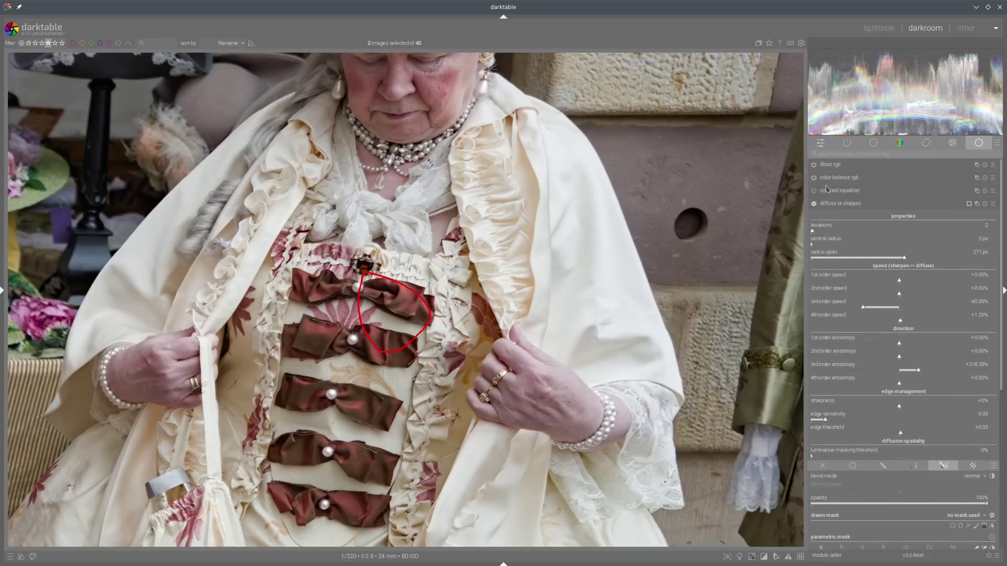
left_click(814, 205)
left_click(814, 205)
scroll(582, 173, "down", 3)
scroll(569, 330, "up", 5)
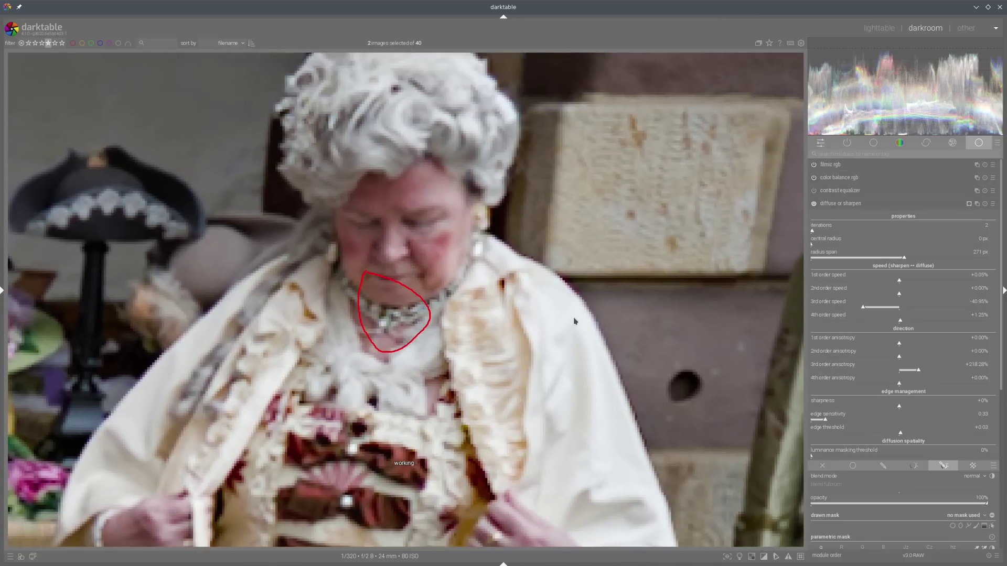
left_click(814, 205)
left_click(814, 204)
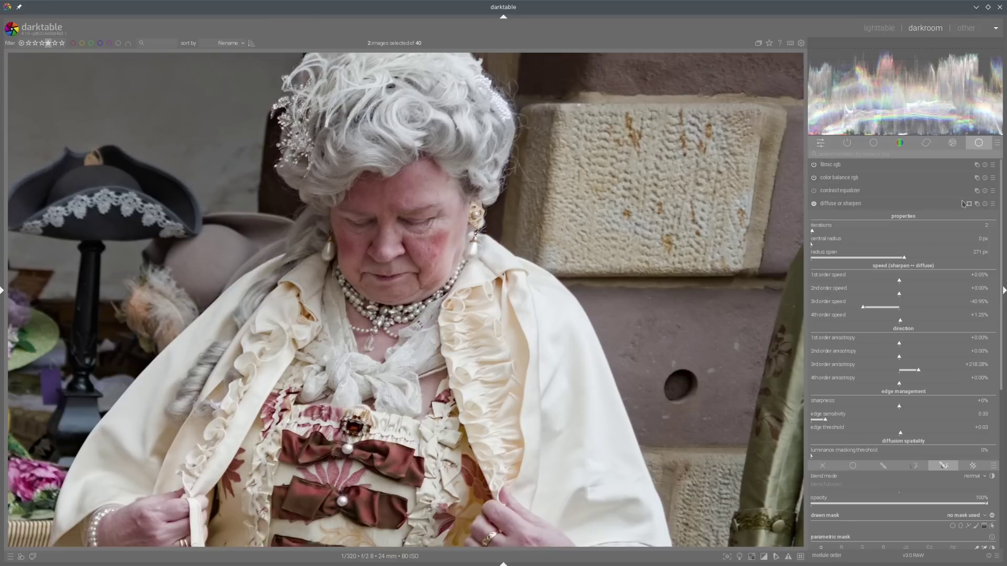
Apply the clarity2 preset to diffuse or sharpen, check its effect on the whole photo, and collapse the module.
left_click(993, 205)
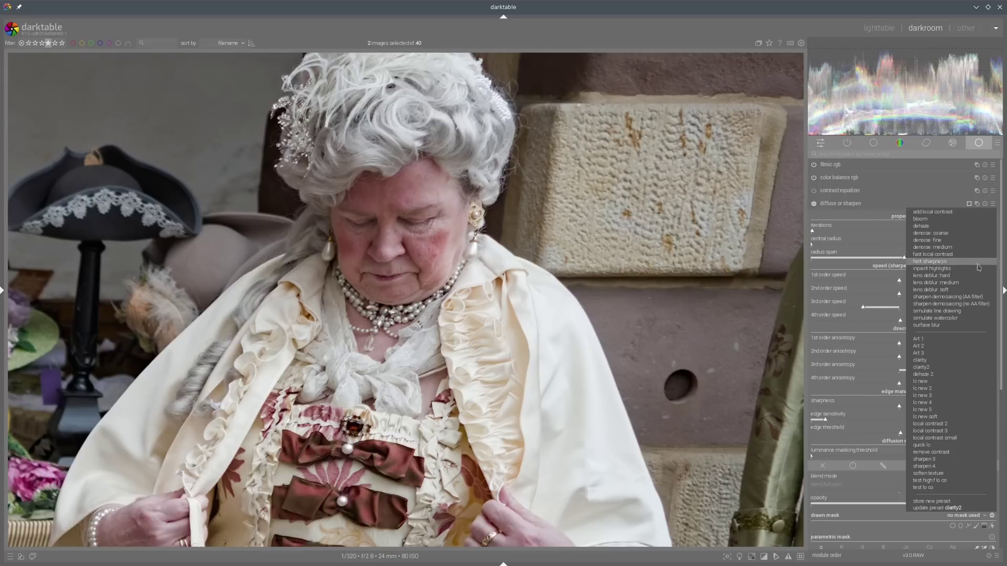
left_click(930, 367)
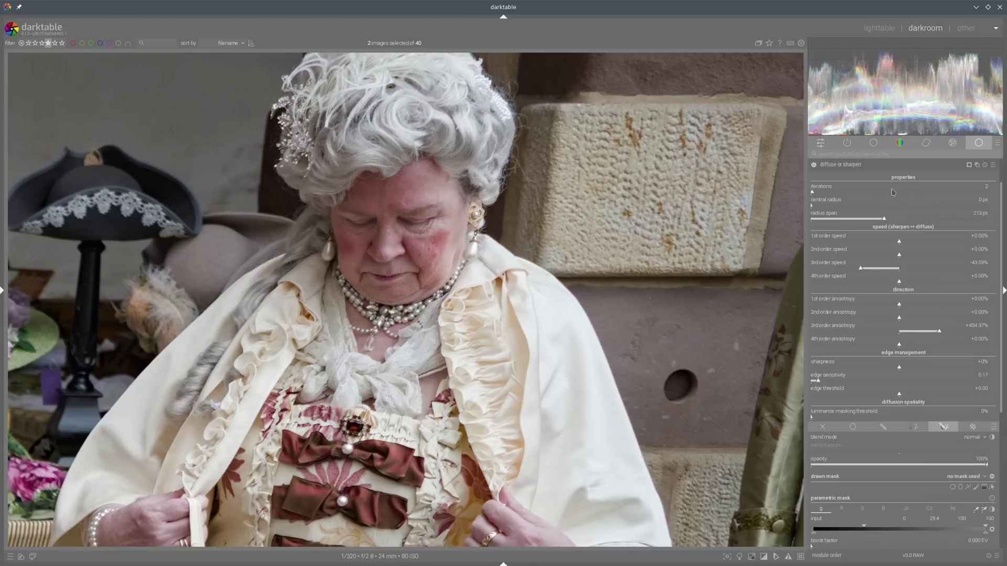
left_click(814, 165)
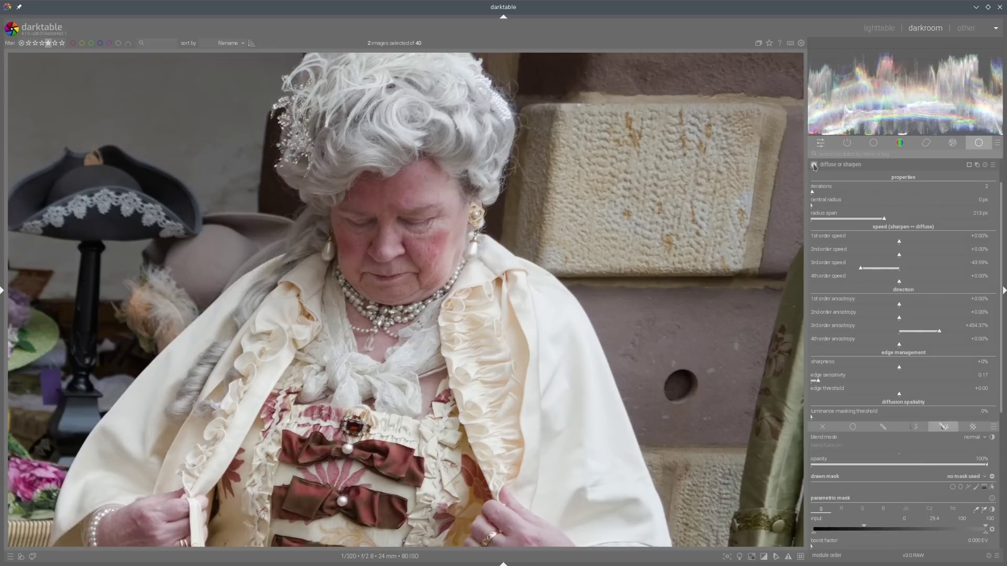
scroll(628, 231, "down", 3)
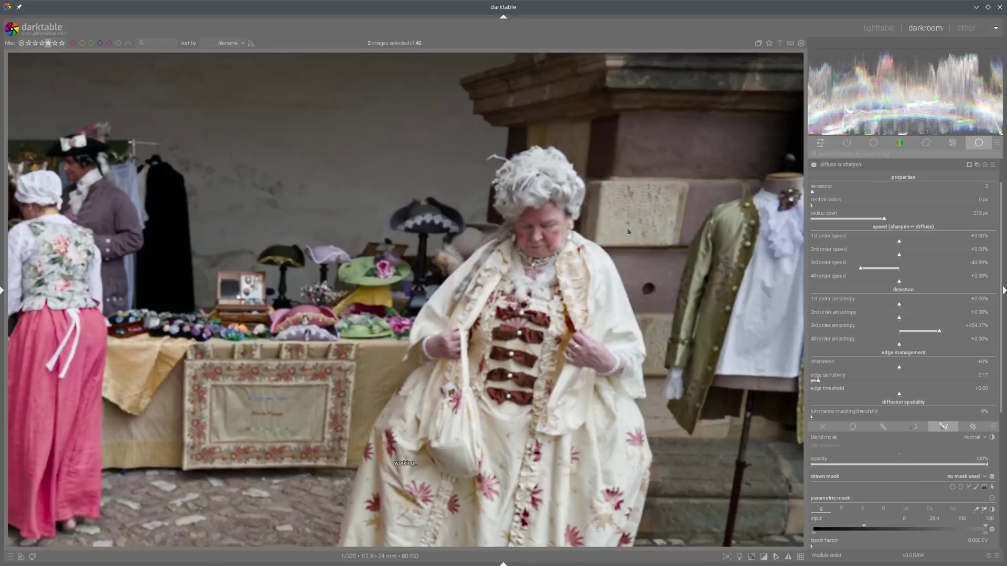
scroll(629, 228, "down", 2)
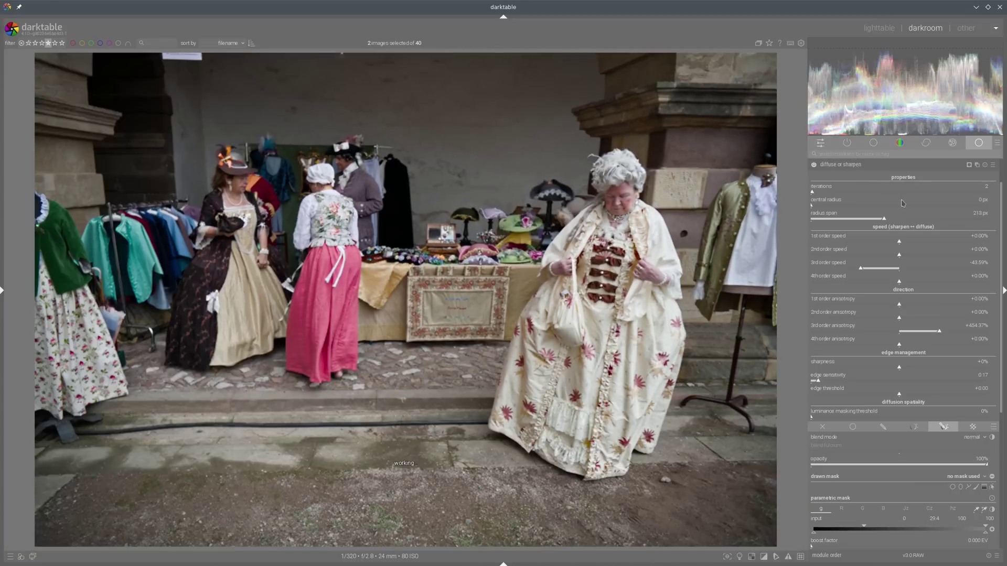
left_click(891, 165)
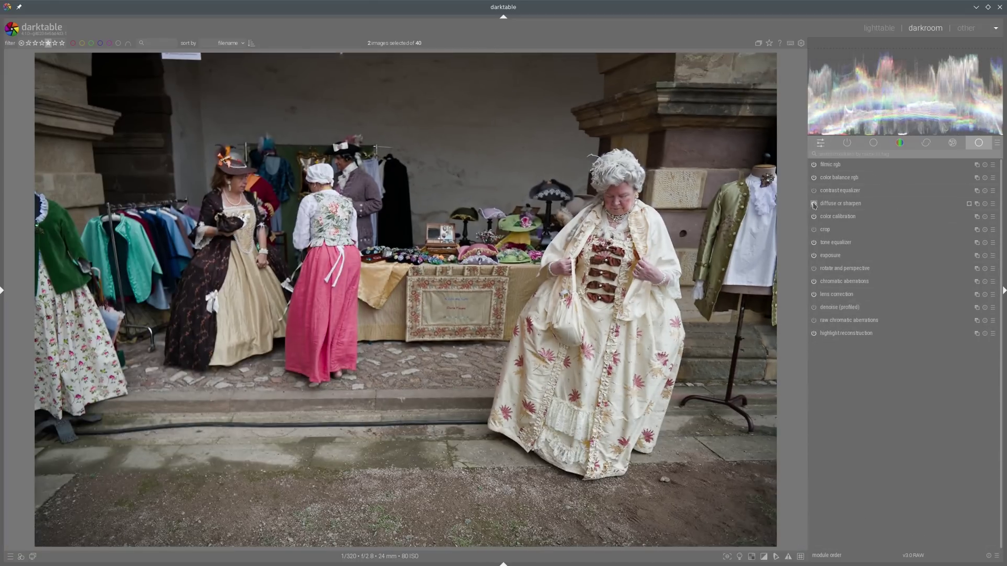
Return to the lighttable and compare the two versions of the market photo side by side and enlarged.
left_click(878, 29)
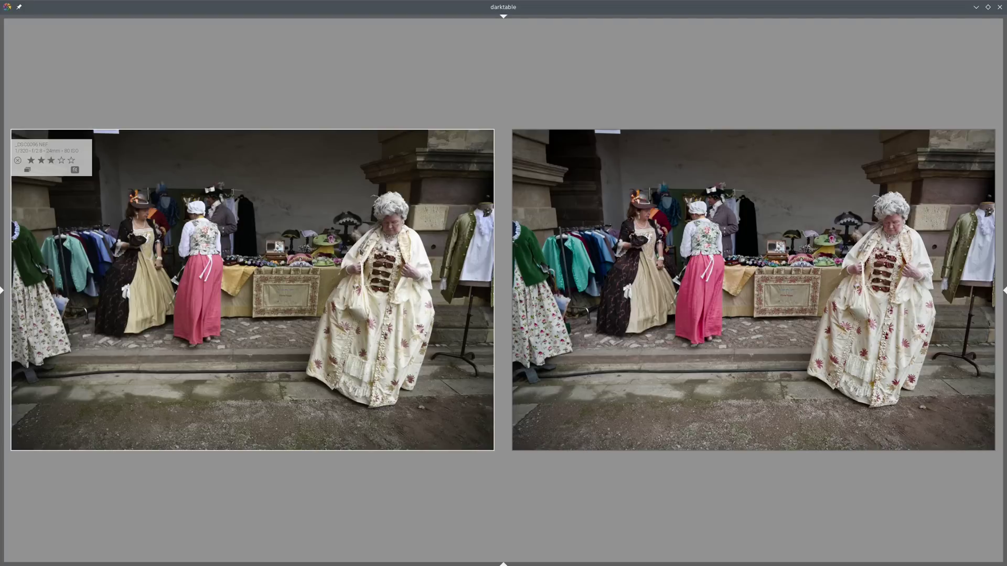
key("w")
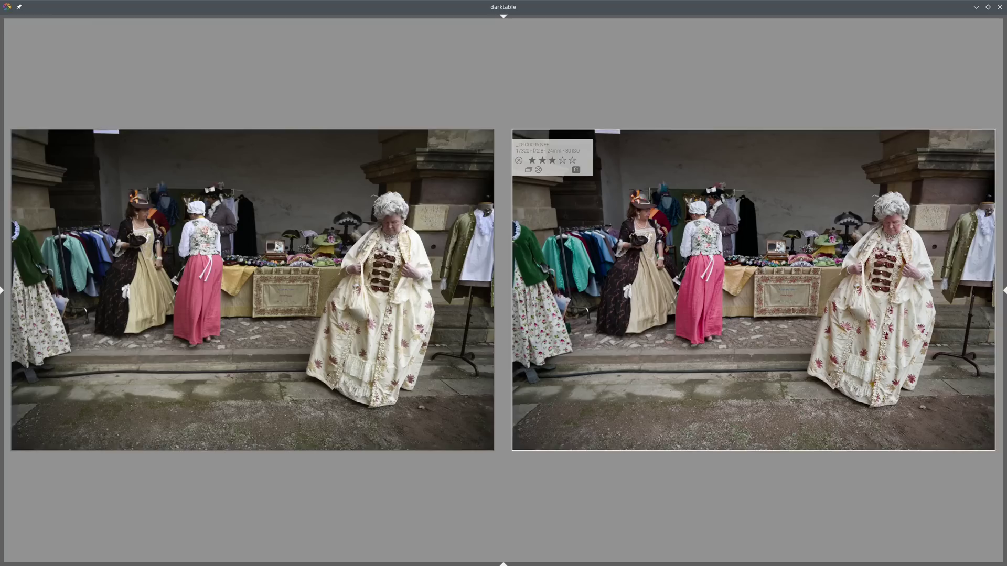
key("w")
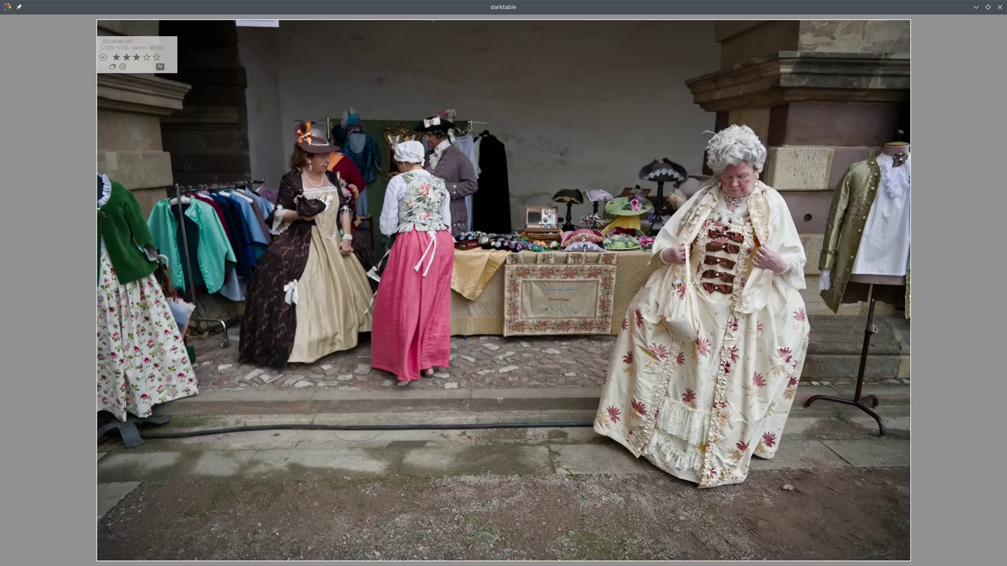
key("w")
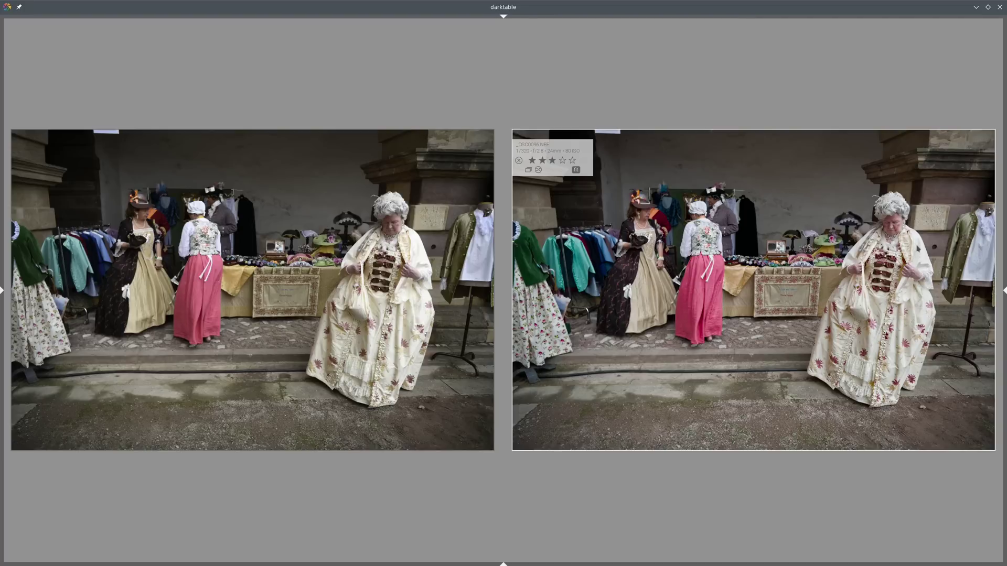
key("w")
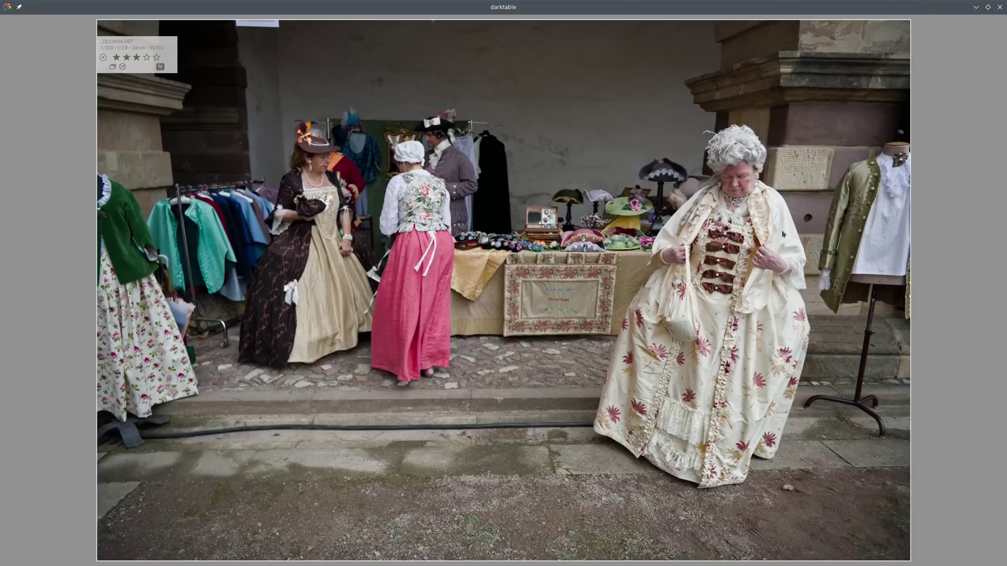
key("w")
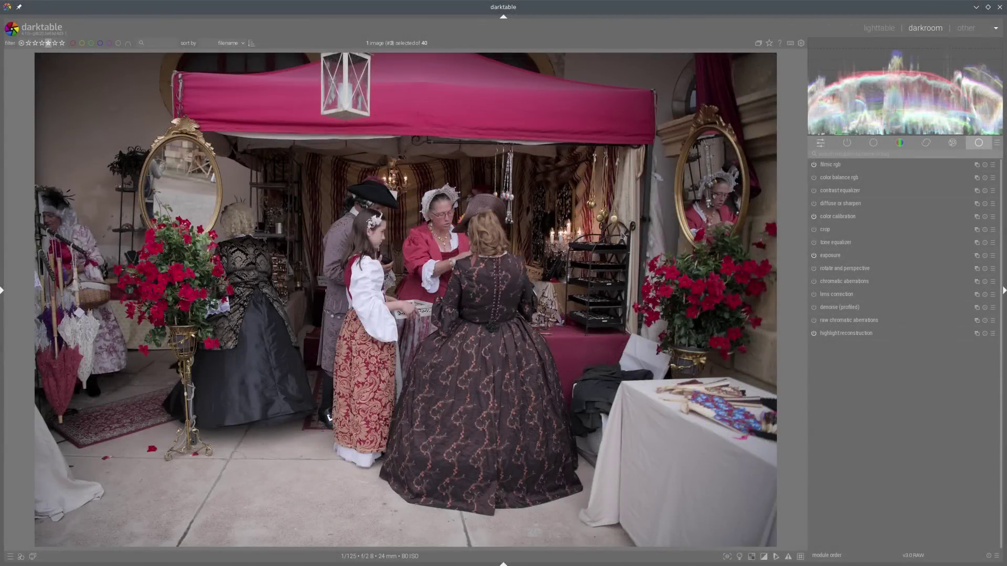
Enable lens correction on the red market tent photo and raise its exposure to about +1.3 EV.
left_click(814, 294)
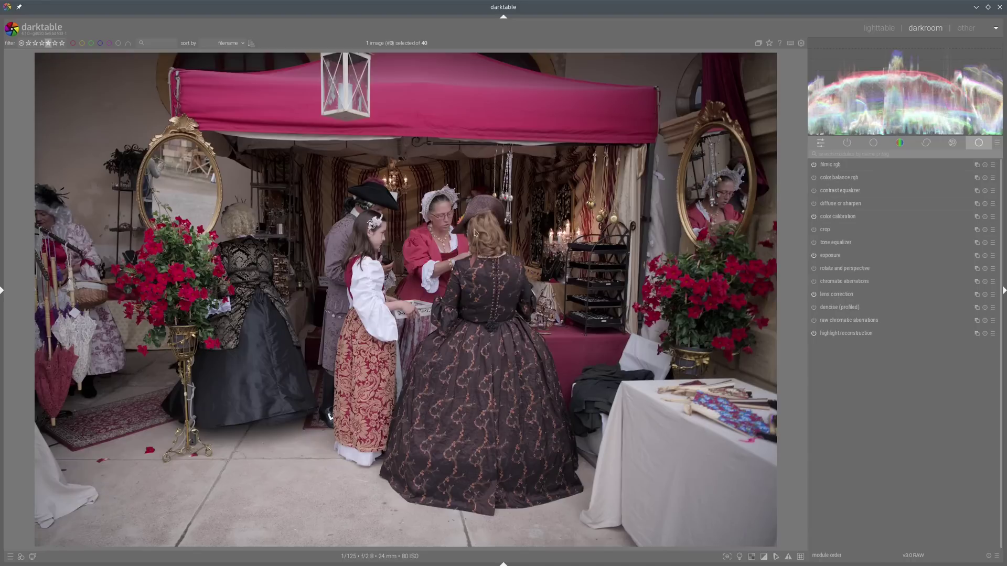
left_click(831, 257)
scroll(904, 294, "up", 3)
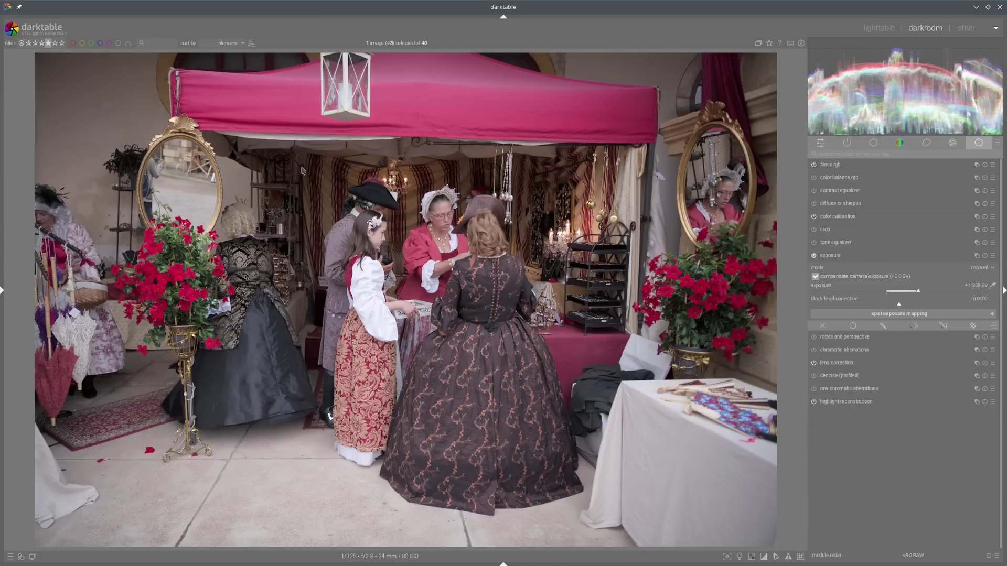
left_click(849, 256)
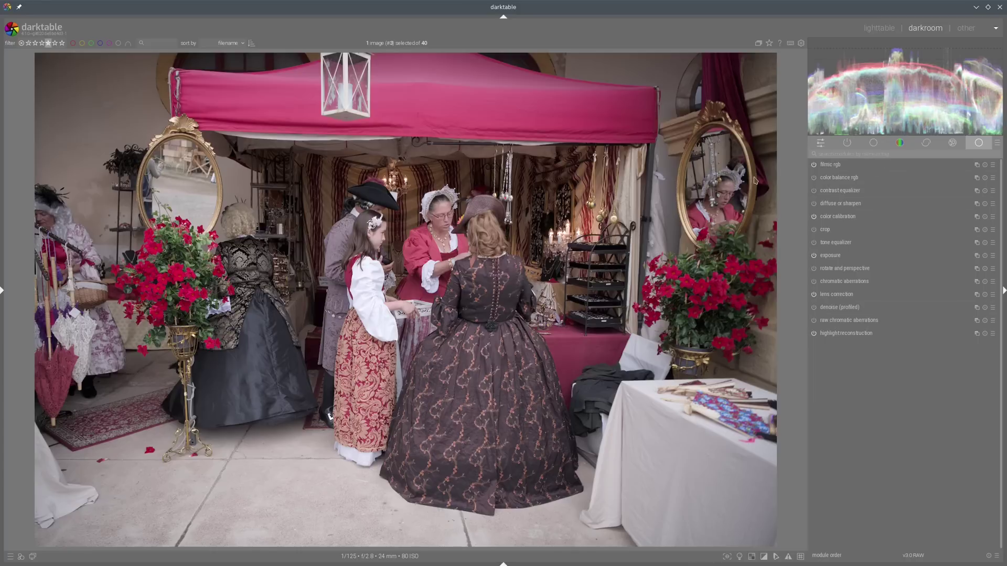
In color balance rgb, set the perceptual brilliance of the shadows to about -18.6% and of the highlights to about +21.2%.
left_click(838, 178)
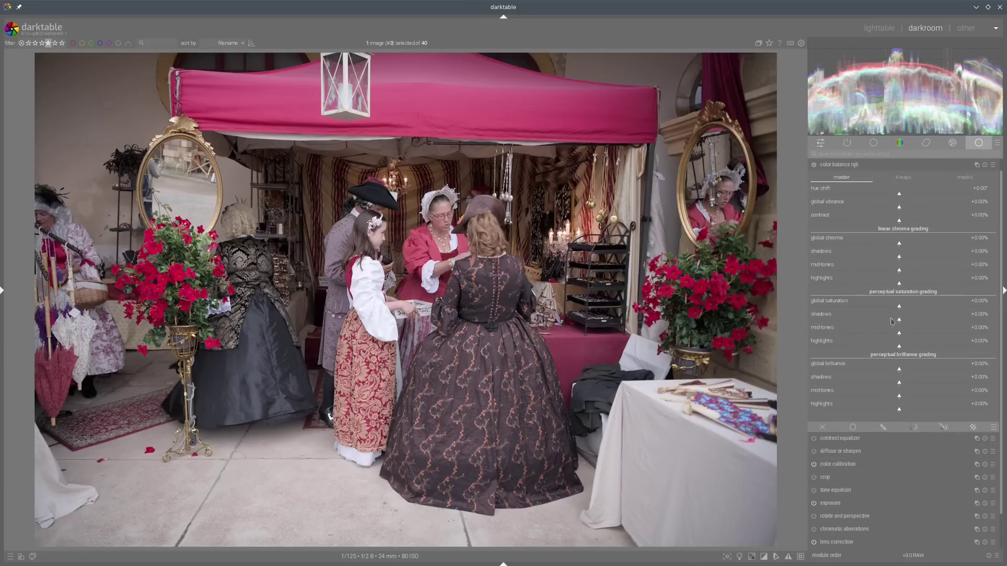
left_click_drag(884, 386, 882, 385)
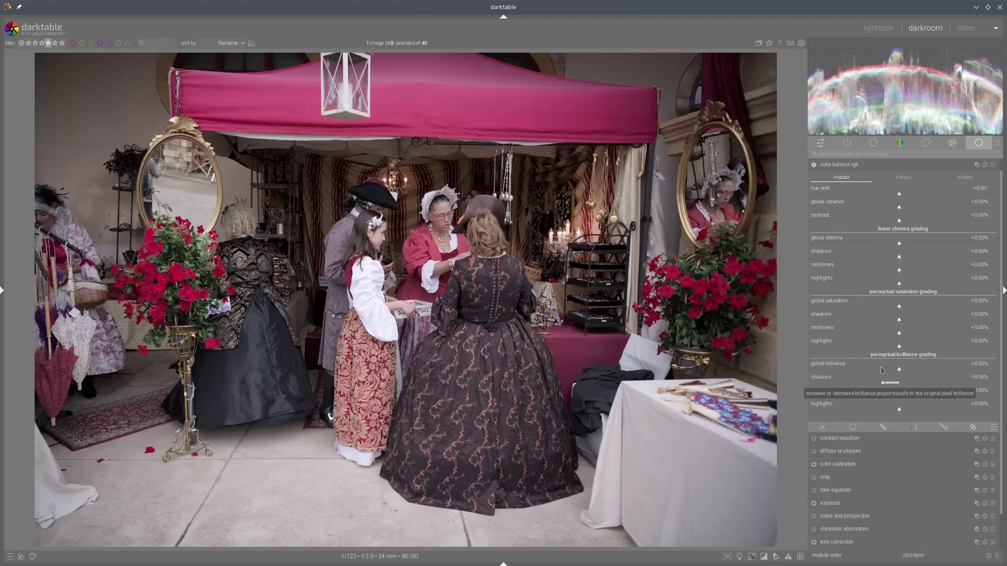
left_click(914, 413)
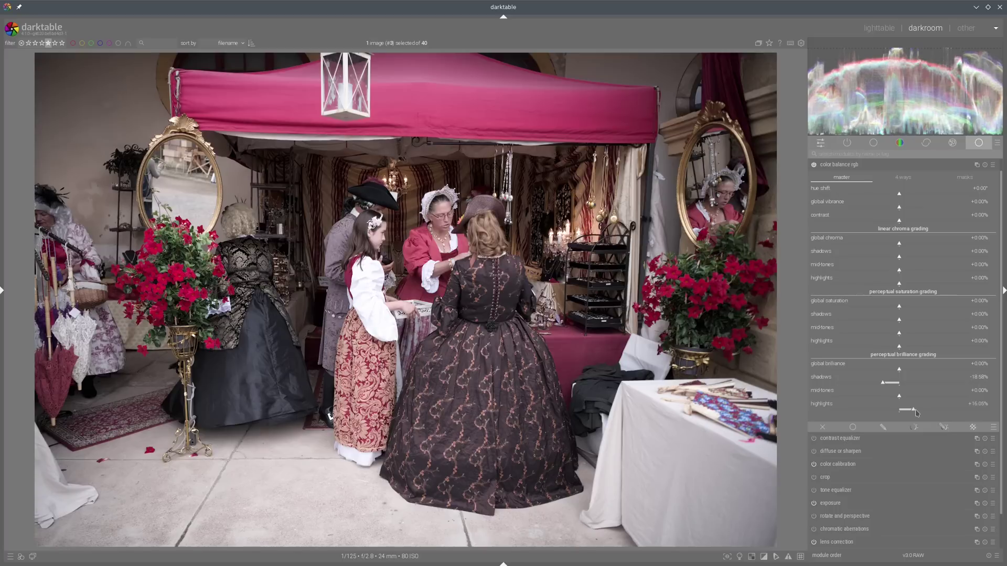
left_click(918, 411)
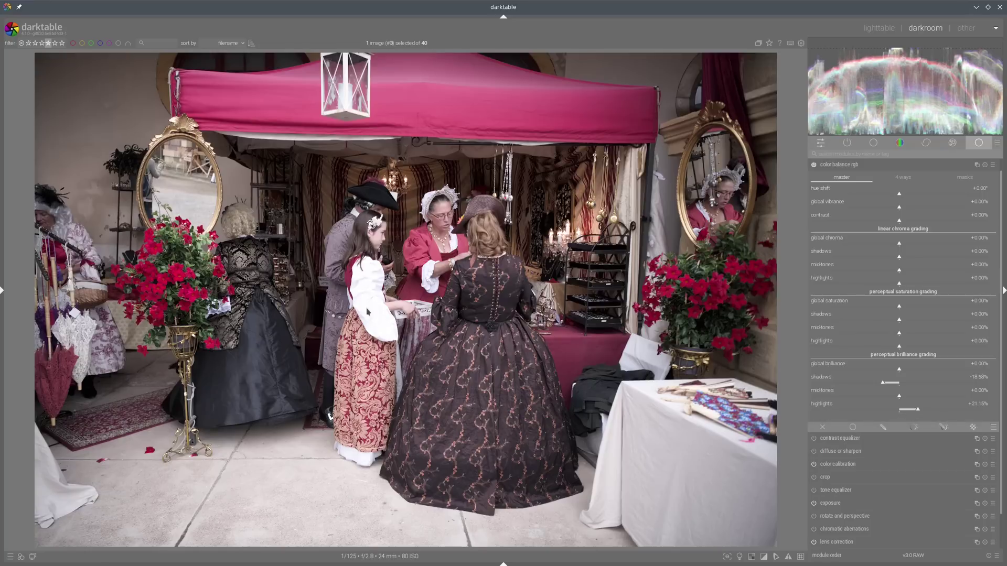
Set the perceptual saturation of the shadows to about +48%, raise the mid-tones and lower the highlights, and collapse color balance rgb.
mouse_move(352, 250)
left_mouse_down()
mouse_move(391, 353)
mouse_move(362, 245)
left_mouse_up()
left_click(939, 322)
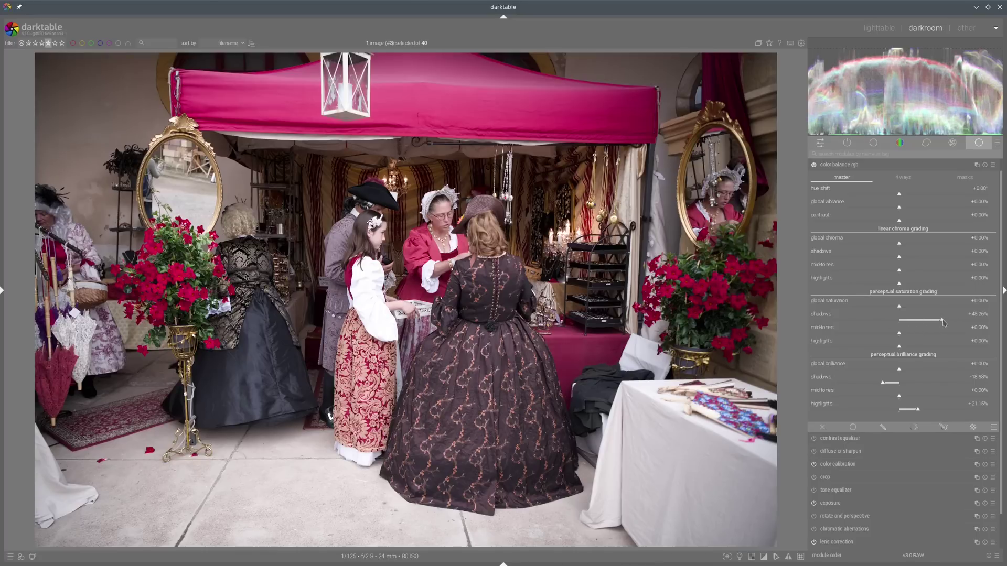
left_click(921, 334)
left_click(888, 349)
left_click(841, 165)
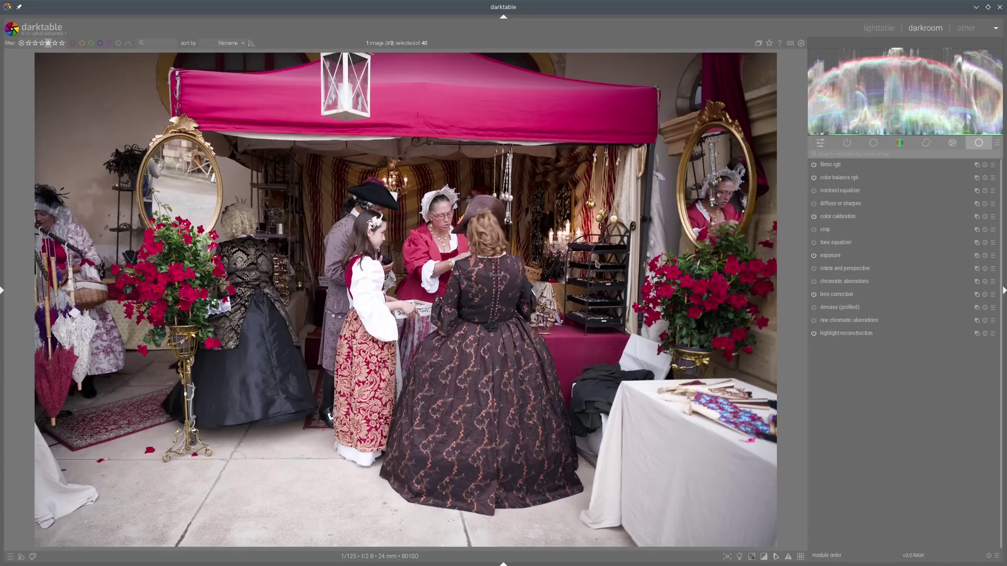
In color calibration, pick the illuminant from the whole image, lower its chroma to reduce the green cast, and collapse the module.
left_click(837, 216)
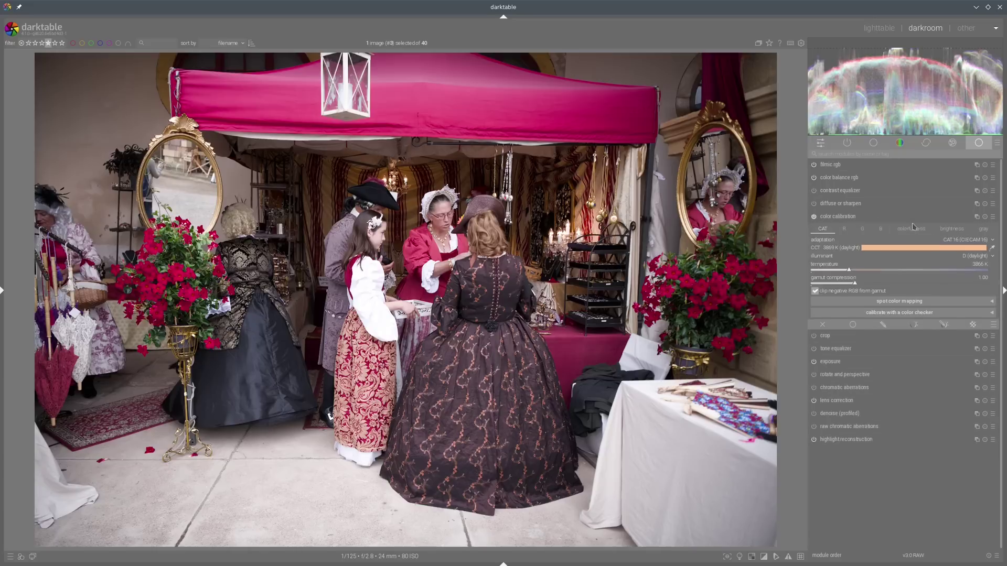
left_click(991, 248)
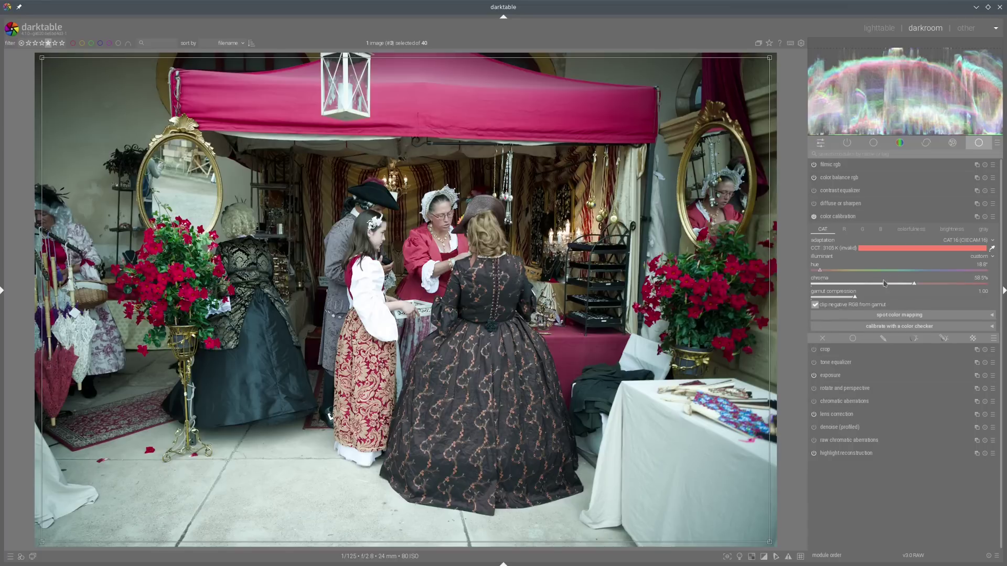
left_click(890, 285)
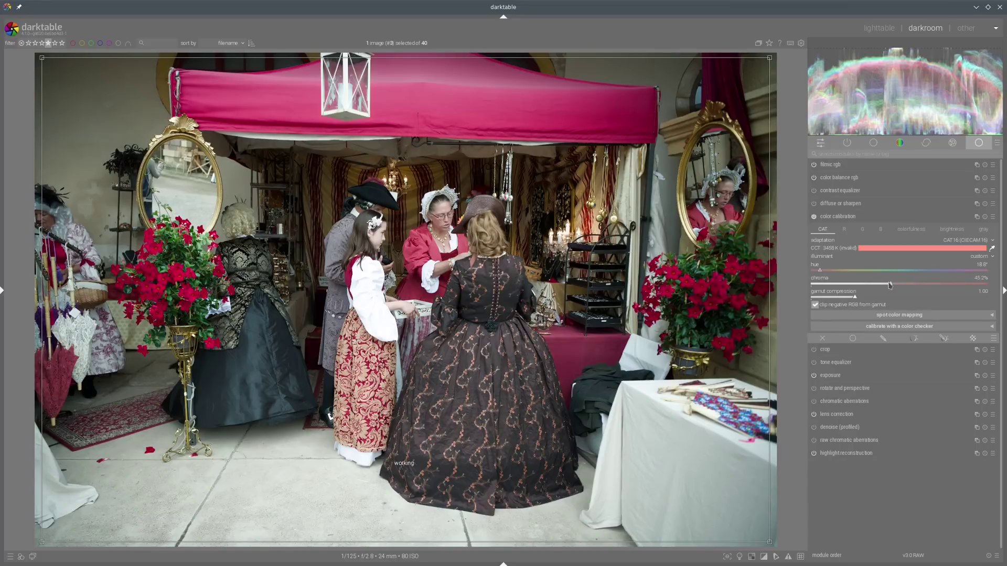
left_click(875, 284)
left_click(871, 285)
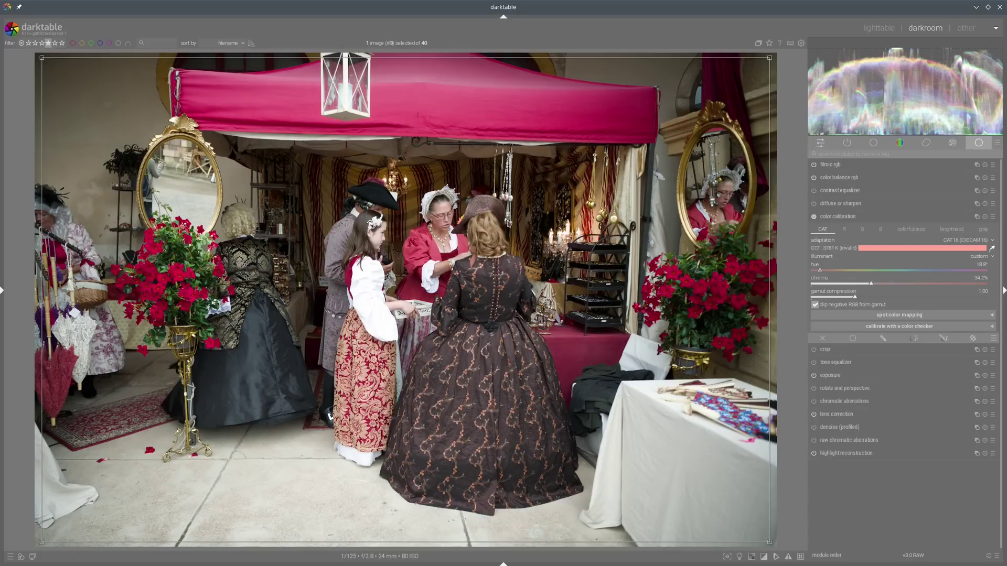
left_click(866, 285)
left_click(864, 218)
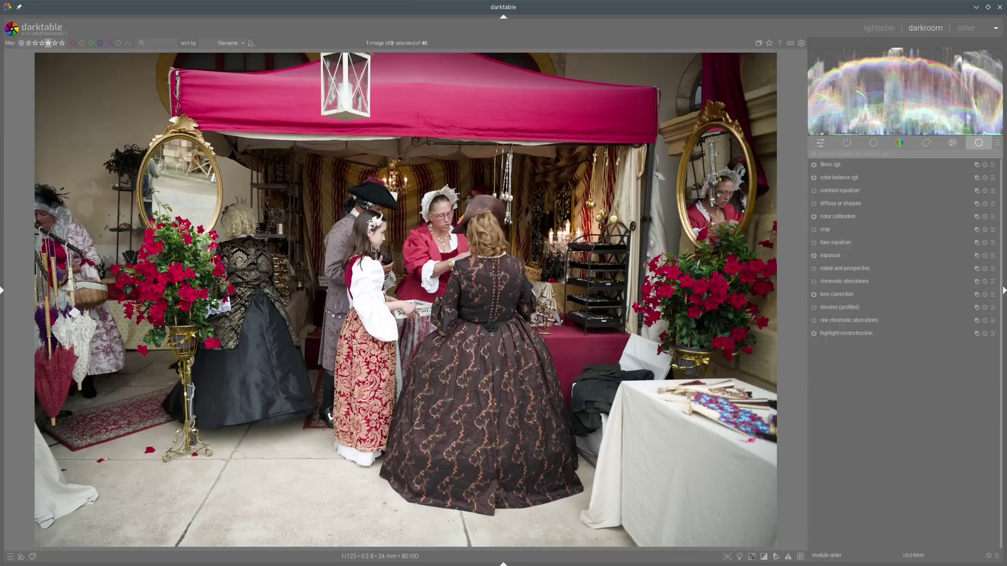
Enable the tone equalizer with a mask exposure compensation of about -2.6 EV, pull the highlights down around -1 EV, and collapse it.
left_click(814, 244)
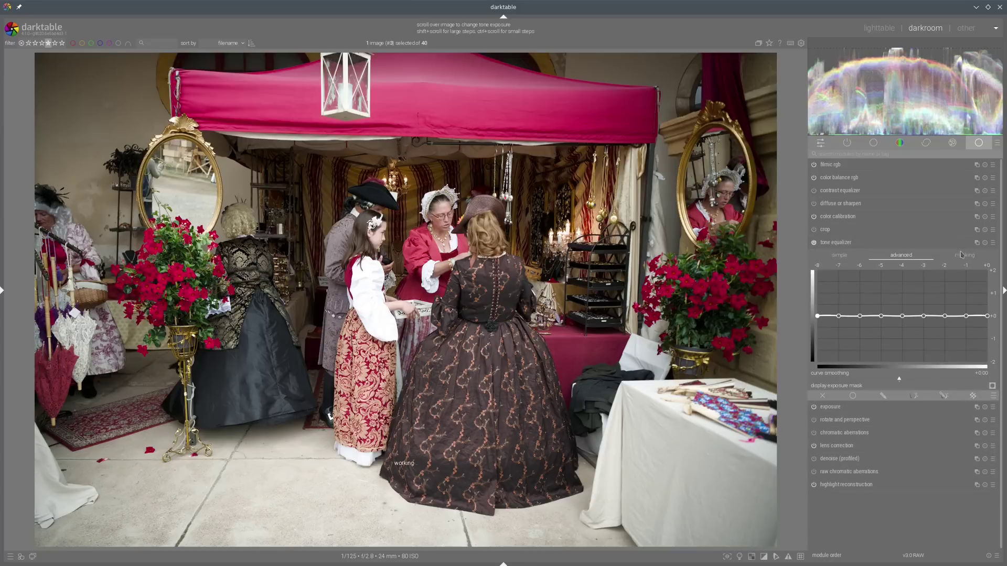
left_click(964, 254)
left_click_drag(896, 362, 843, 365)
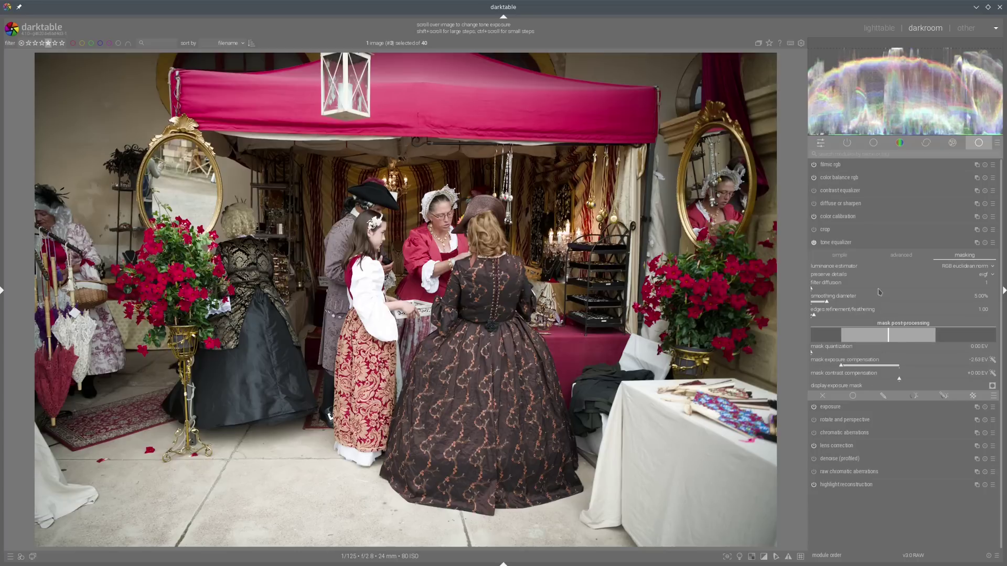
left_click(899, 255)
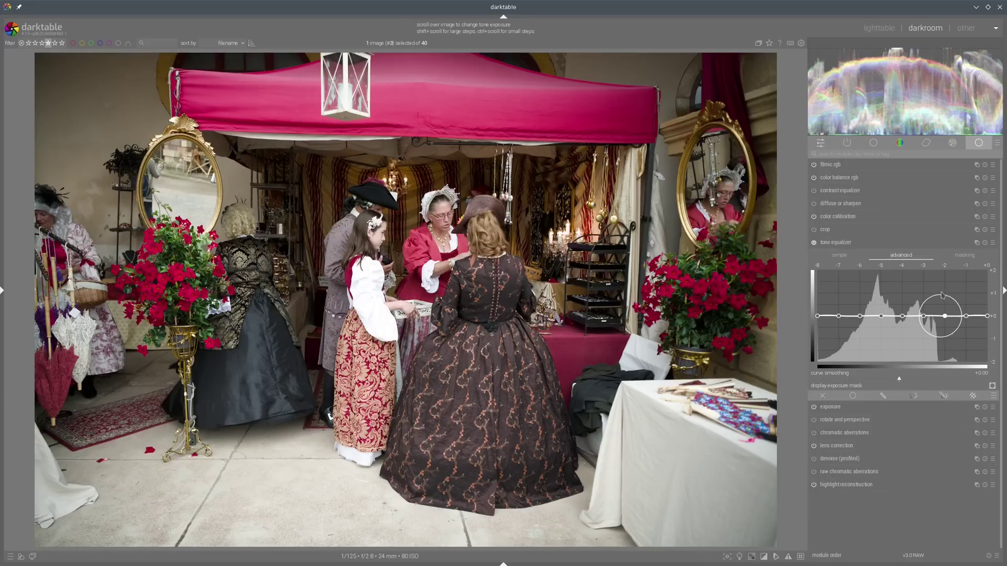
left_click_drag(979, 278, 972, 297)
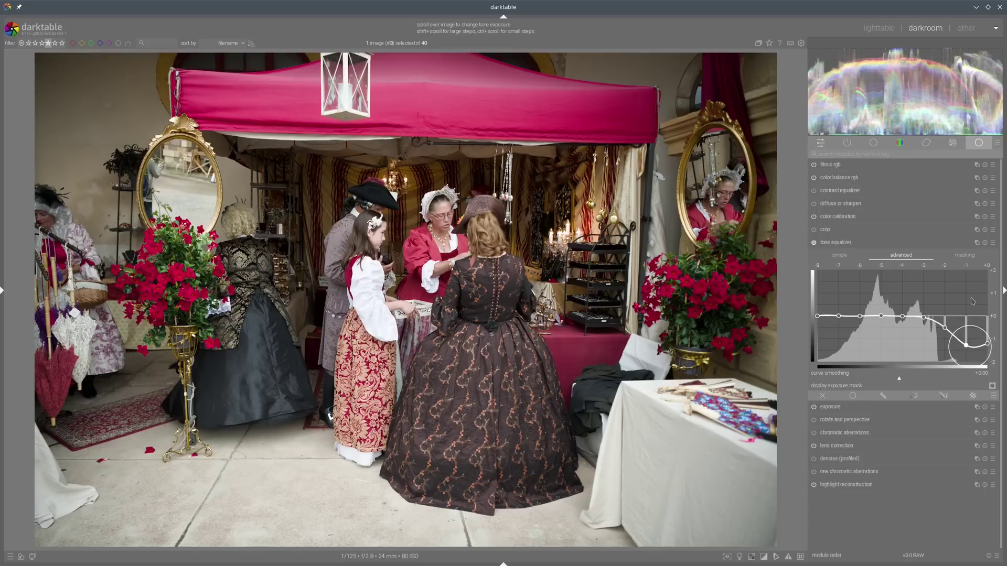
left_click(855, 243)
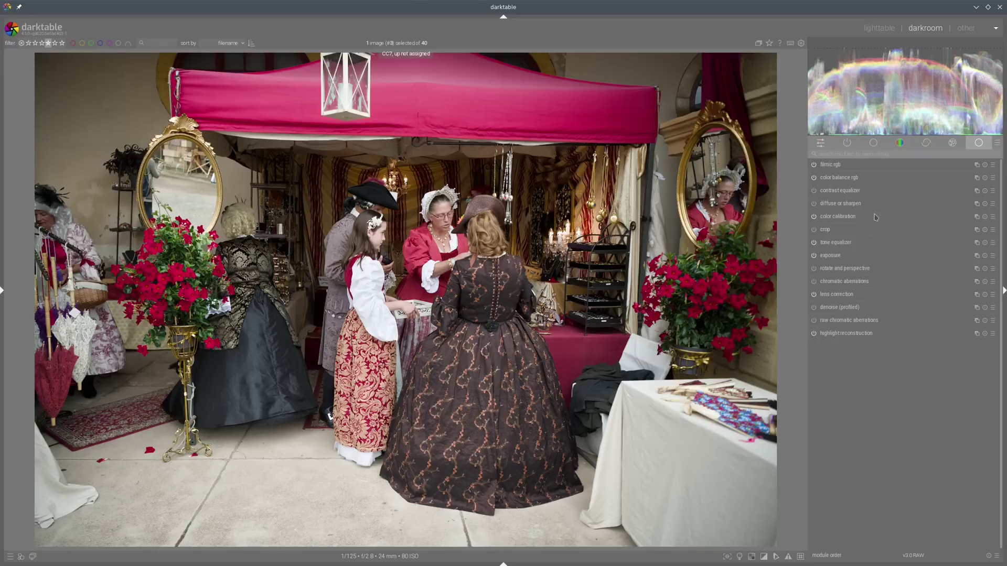
Apply a custom diffuse or sharpen preset to the market tent photo and return to the lighttable.
left_click(992, 204)
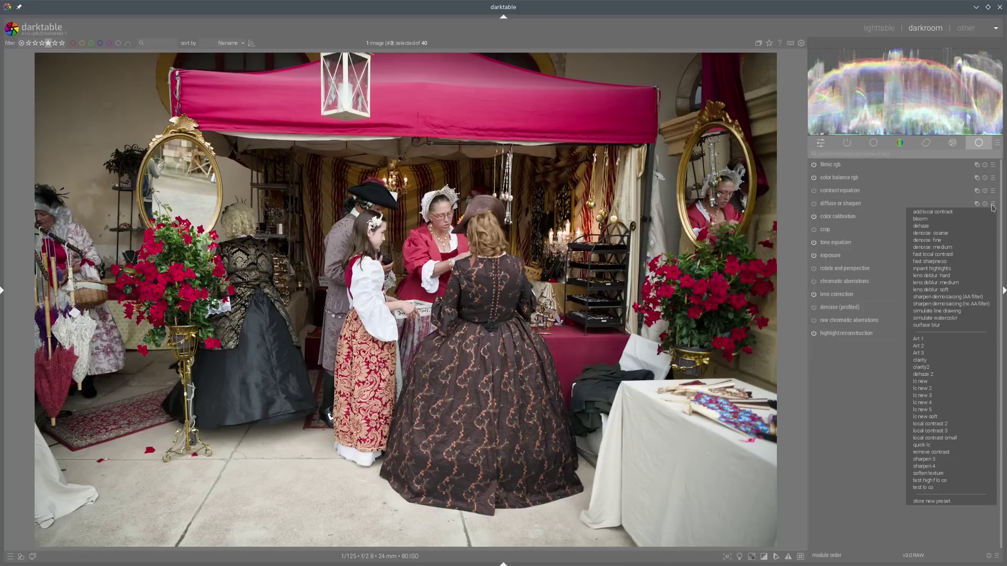
left_click(924, 373)
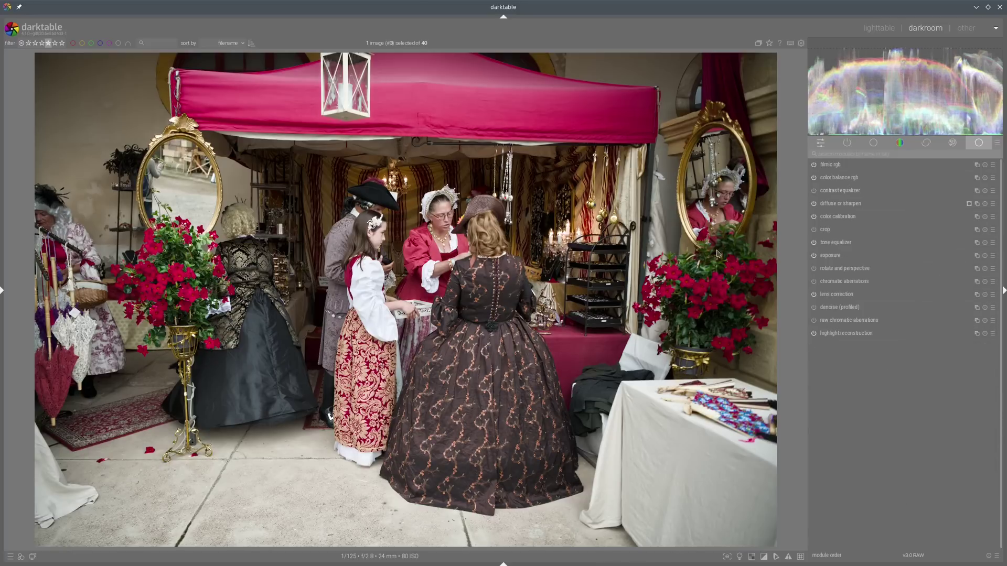
left_click(877, 28)
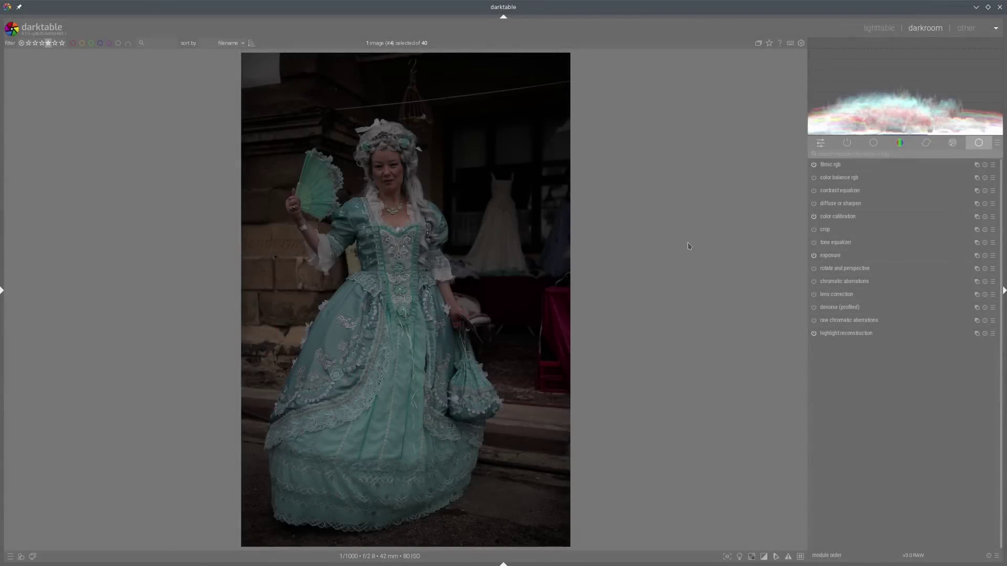
Raise the exposure of the portrait of the woman in the turquoise dress to about +3.24 EV.
left_click(839, 256)
left_click(953, 292)
left_click_drag(953, 292, 966, 291)
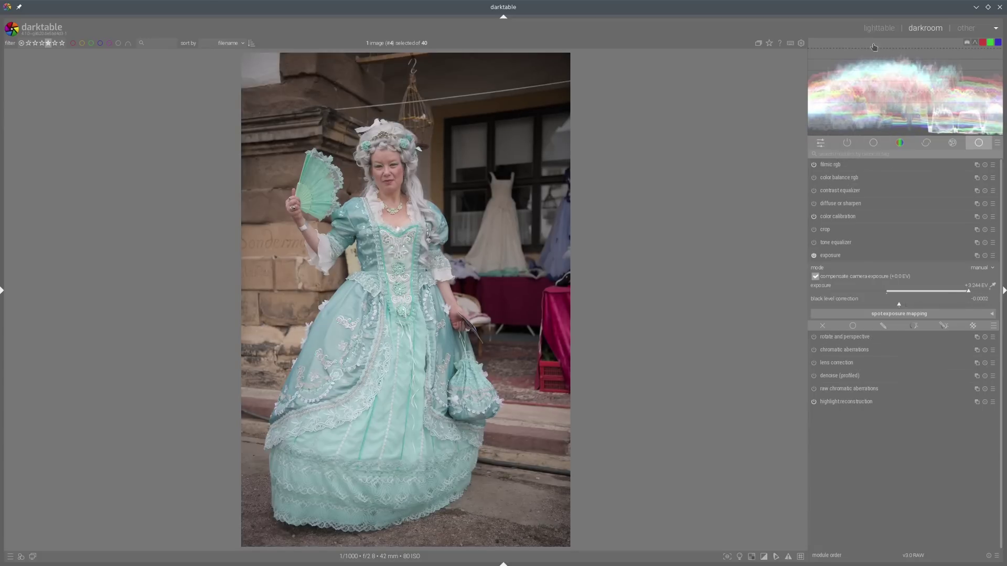
In color balance rgb, set the perceptual brilliance of the shadows to about -21.7% and of the highlights to about +20.7%.
left_click(841, 178)
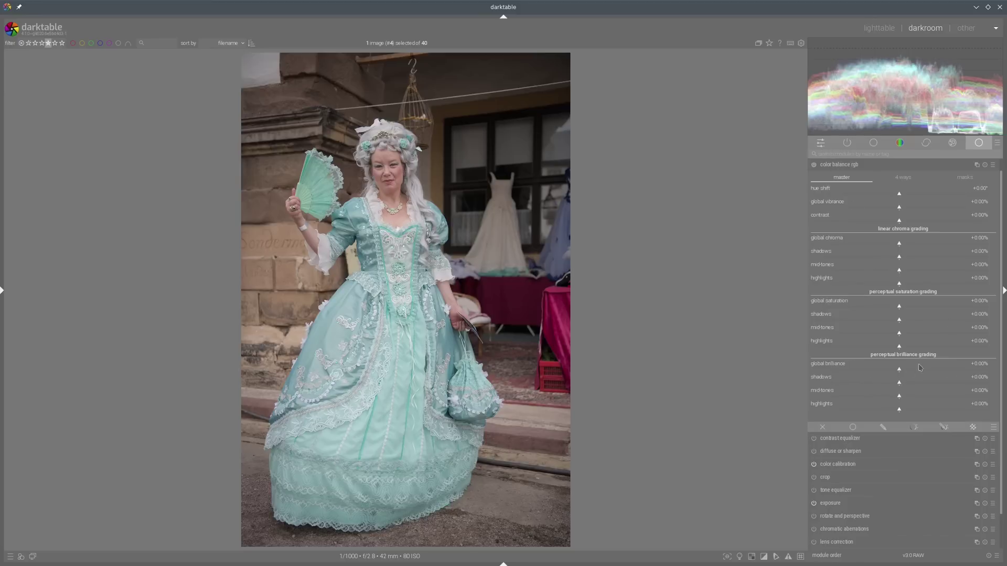
left_click(881, 383)
left_click(918, 410)
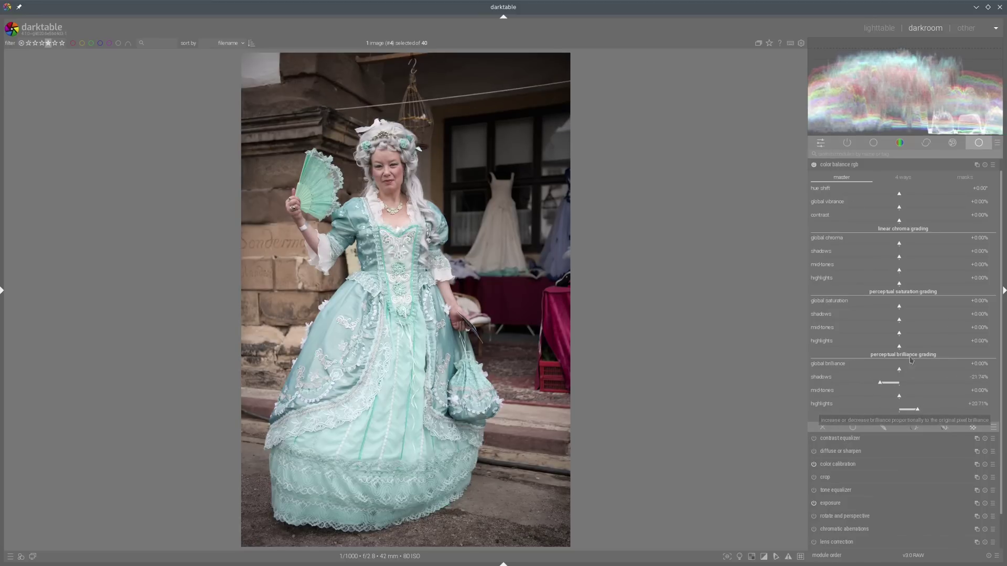
Set the perceptual saturation of the shadows to about +42% and mid-tones to about +22%, lower the highlights, and collapse color balance rgb.
left_click(935, 321)
left_click(919, 333)
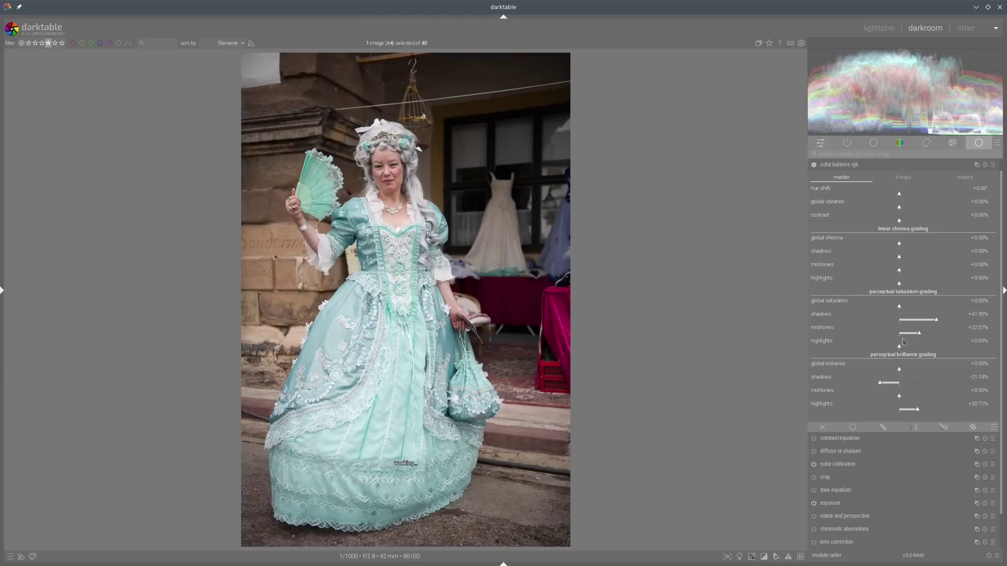
left_click(882, 346)
left_click(841, 164)
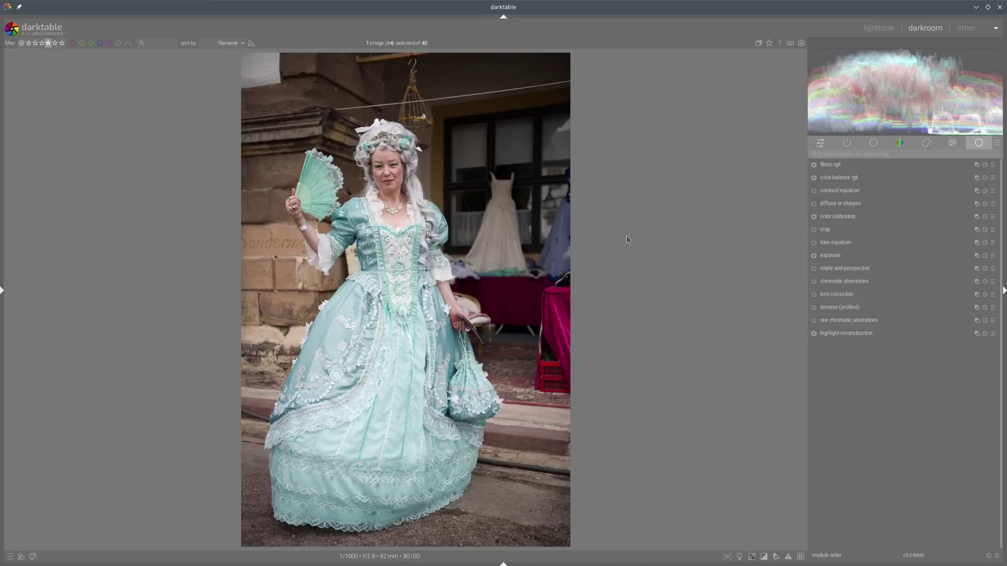
Enable lens correction on the turquoise dress portrait and check its camera, lens and correction settings.
left_click(813, 294)
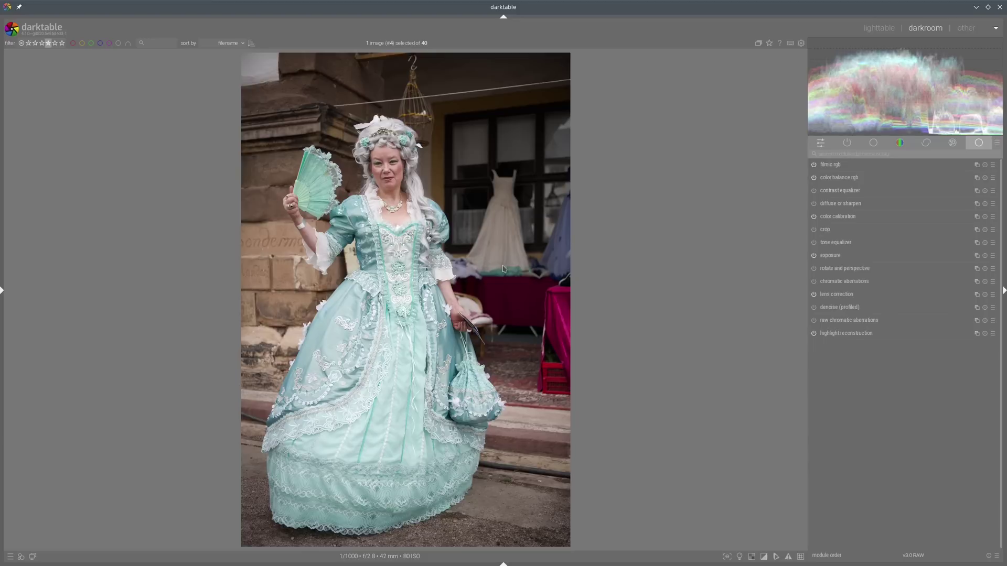
left_click(835, 297)
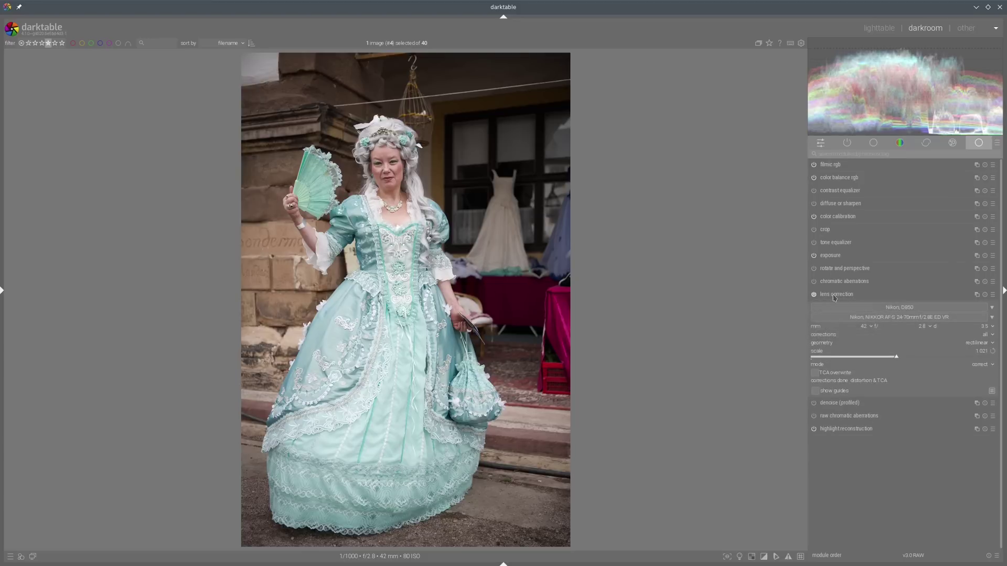
mouse_move(853, 321)
left_click(859, 297)
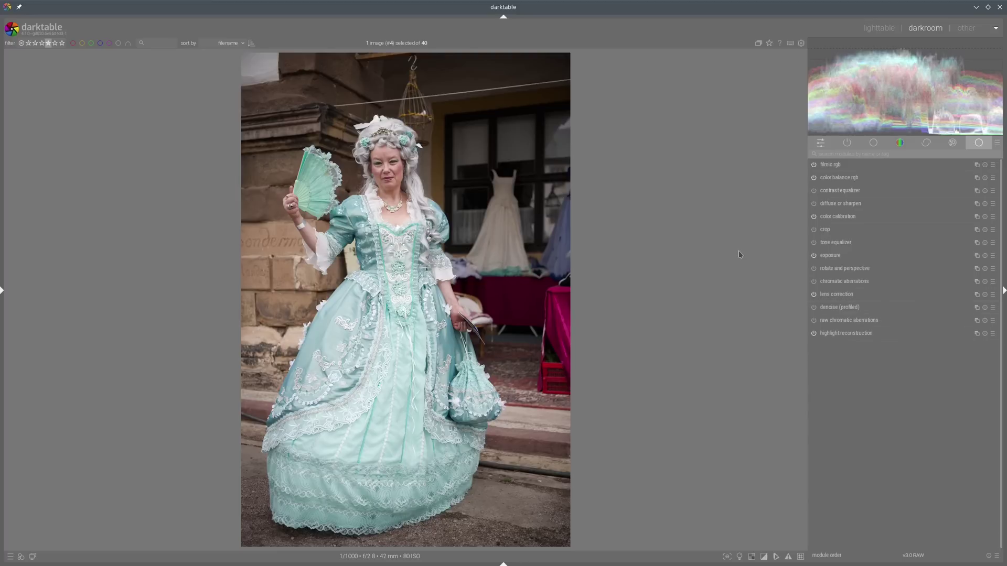
left_click(835, 297)
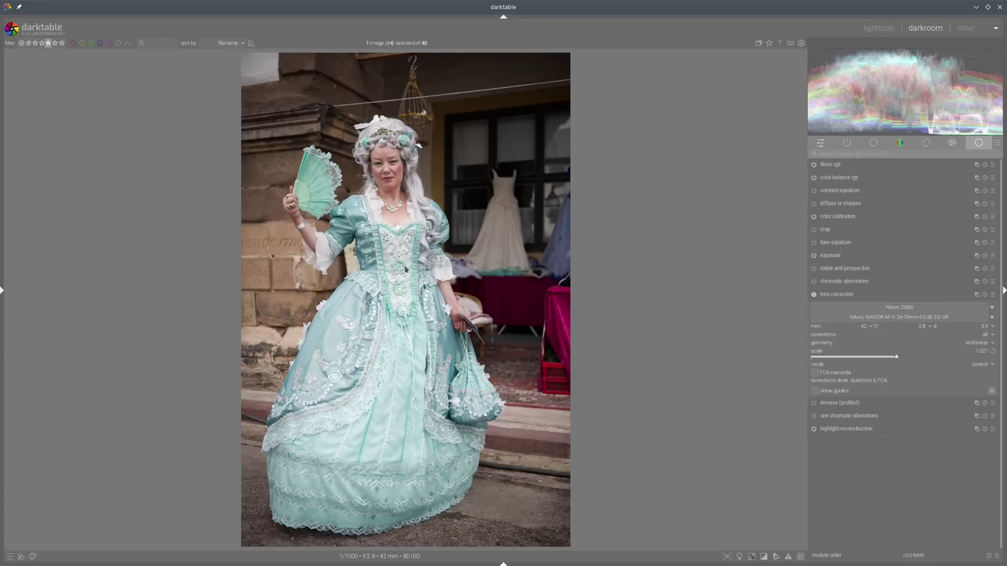
left_click(835, 295)
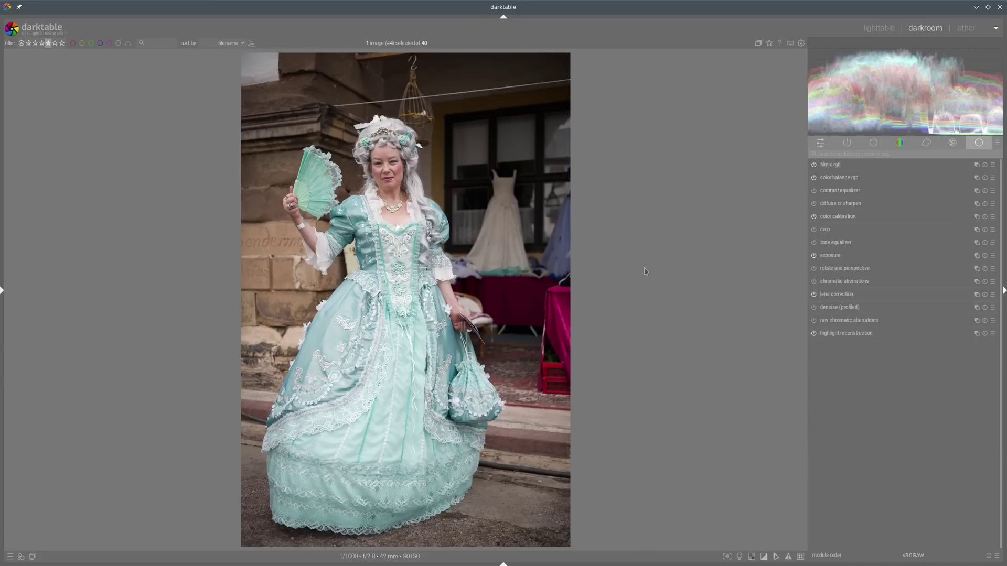
Apply a saved devignetting preset in the tone equalizer and place a large feathered circle mask over the woman's dress.
left_click(837, 244)
left_click(992, 244)
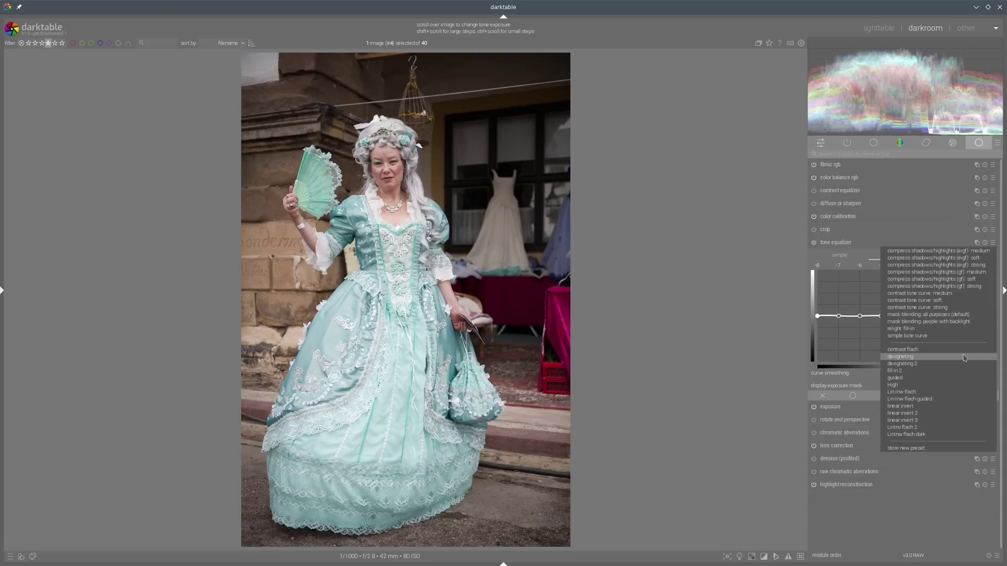
left_click(933, 364)
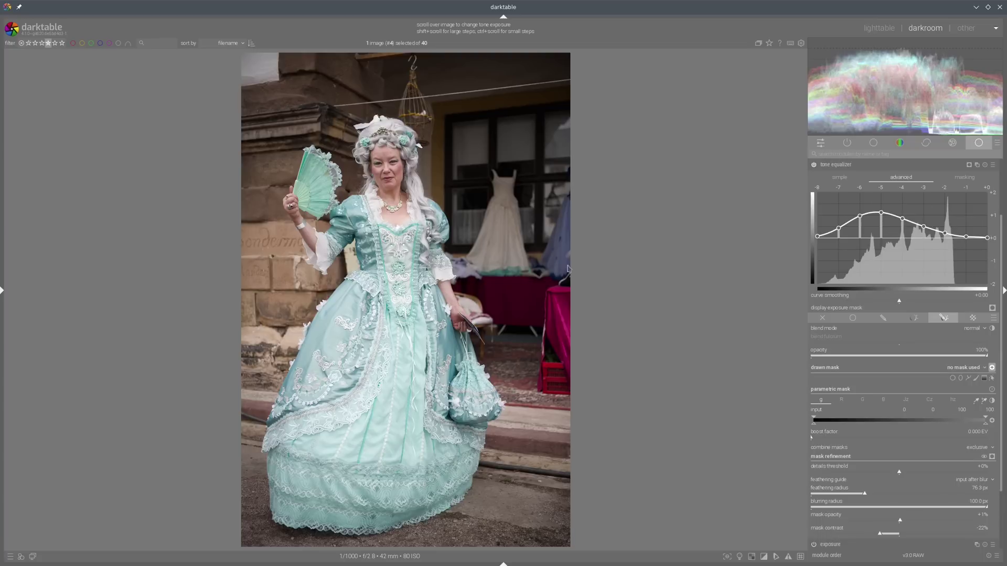
left_click(953, 378)
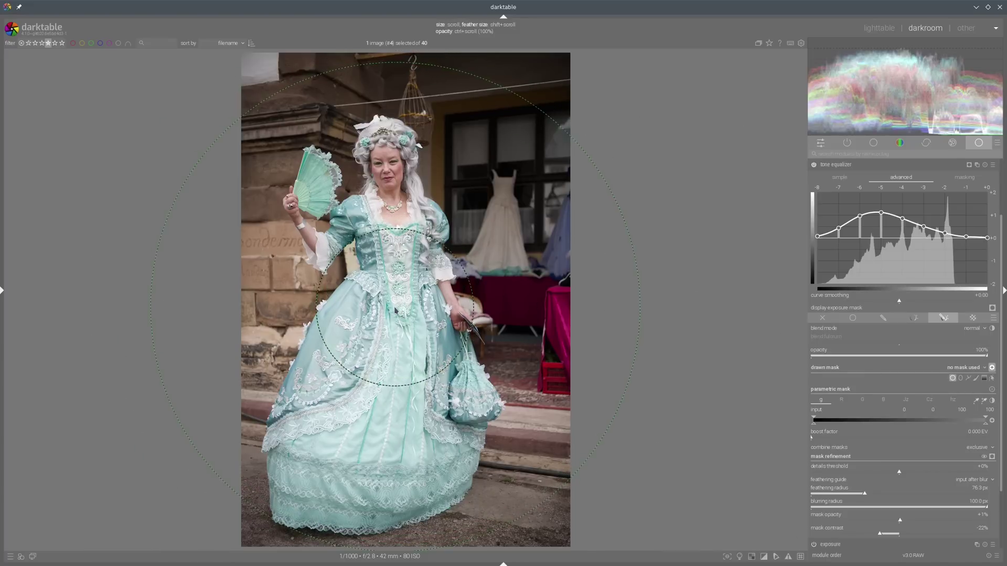
left_click(394, 308)
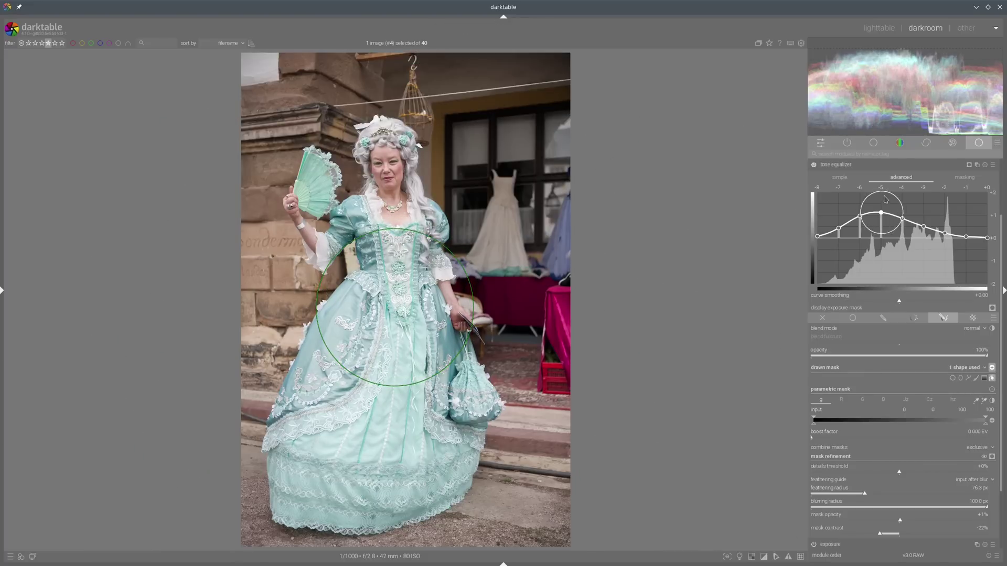
Raise the tone equalizer curve slightly around -5, -6 and -7 EV and collapse the module.
scroll(886, 205, "up", 2)
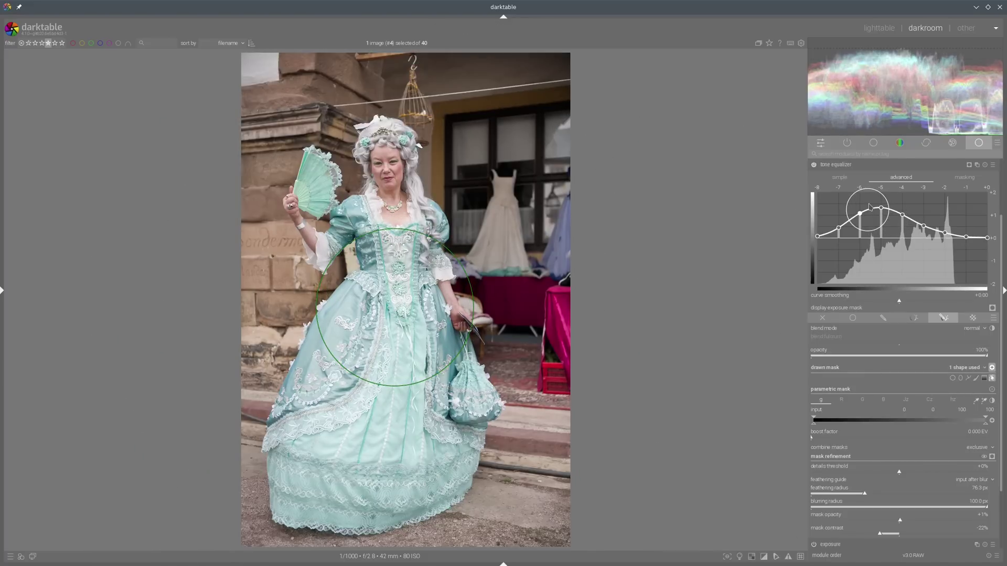
scroll(858, 205, "up", 2)
scroll(840, 216, "up", 2)
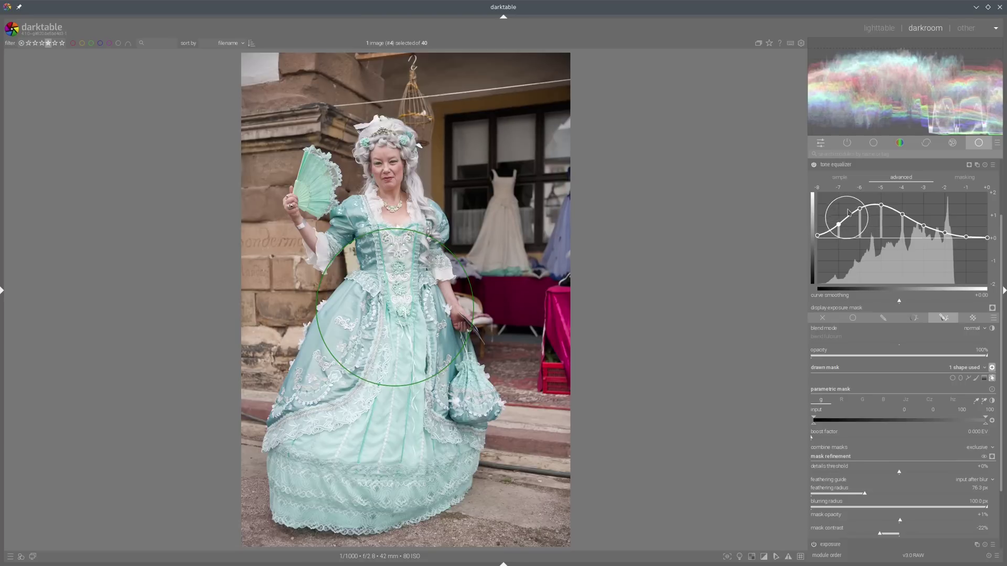
left_click(850, 166)
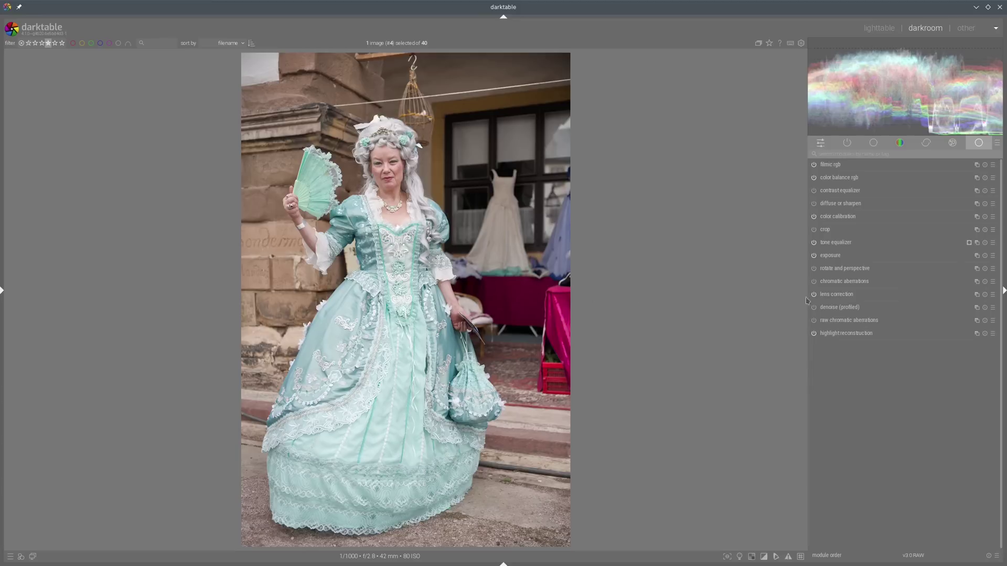
left_click(833, 295)
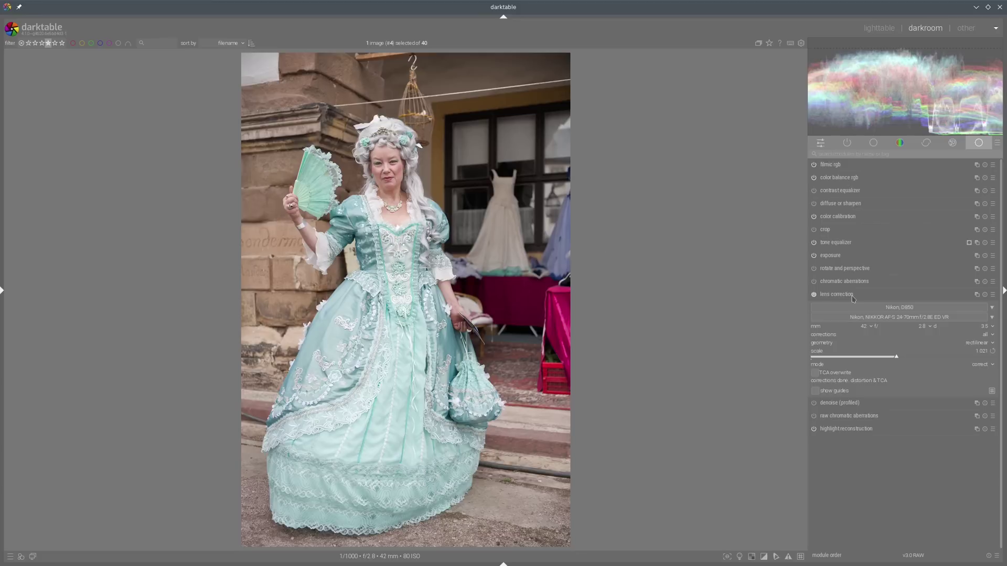
left_click(851, 296)
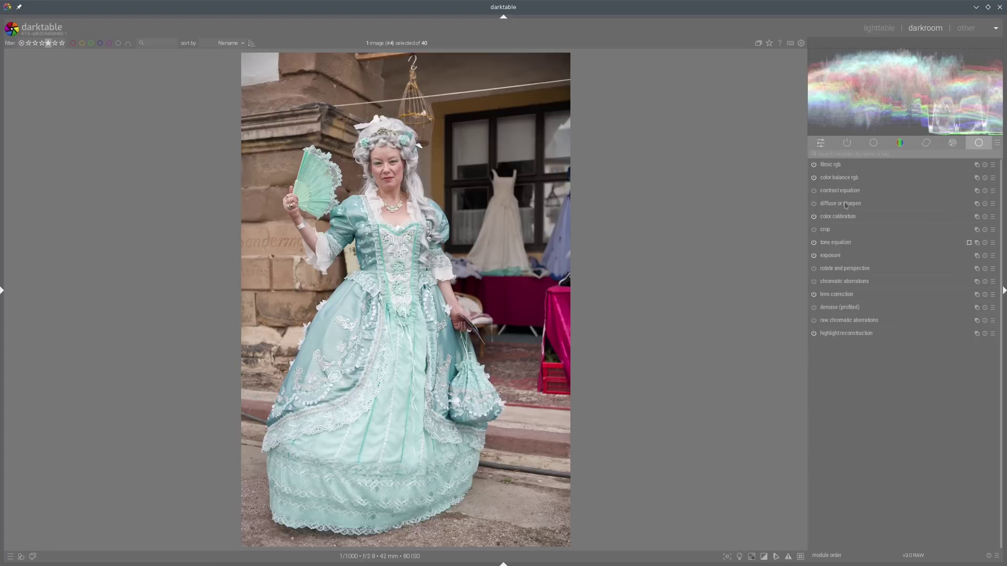
Apply the clarity2 preset of diffuse or sharpen to the turquoise dress portrait and return to the lighttable.
left_click(992, 208)
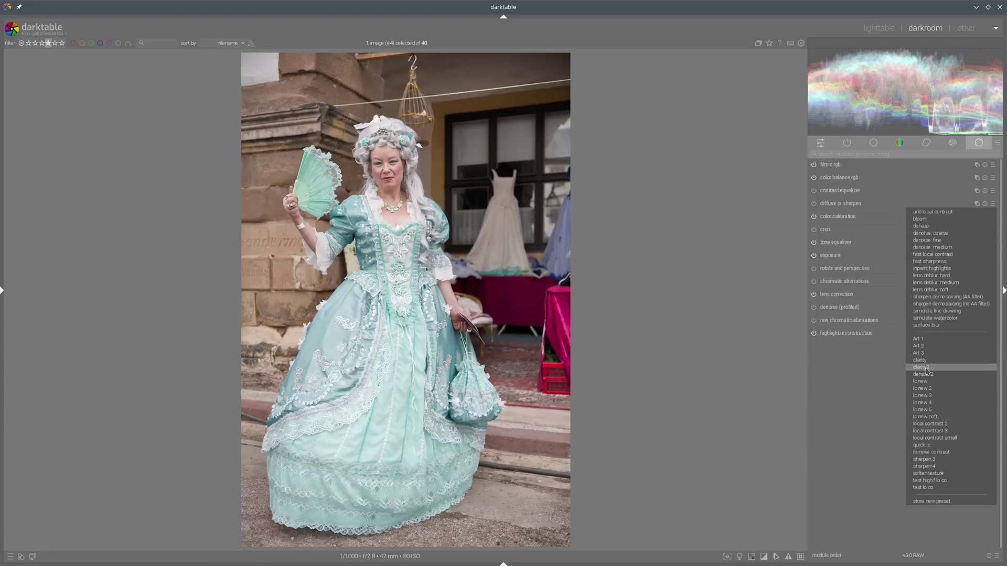
left_click(828, 319)
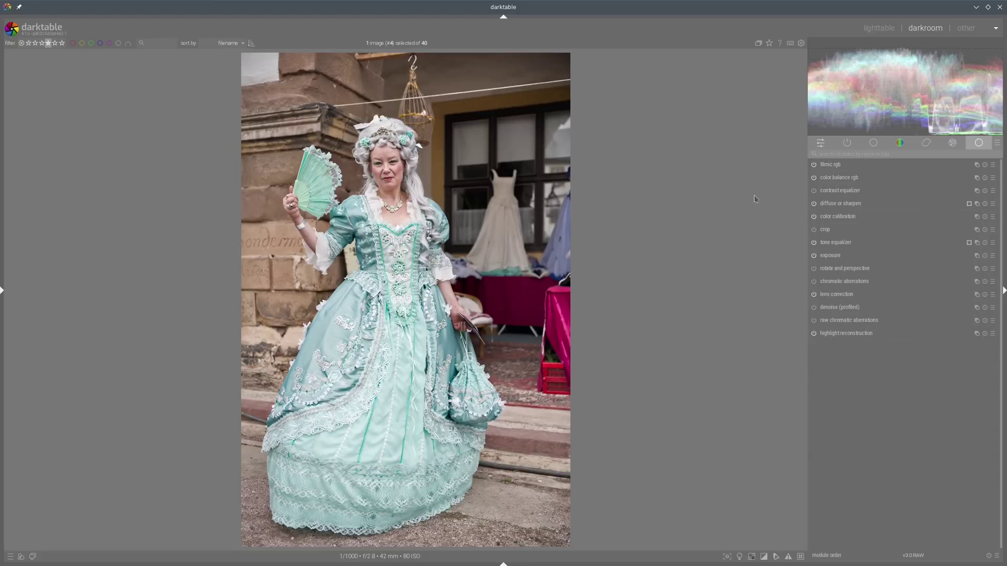
left_click(879, 29)
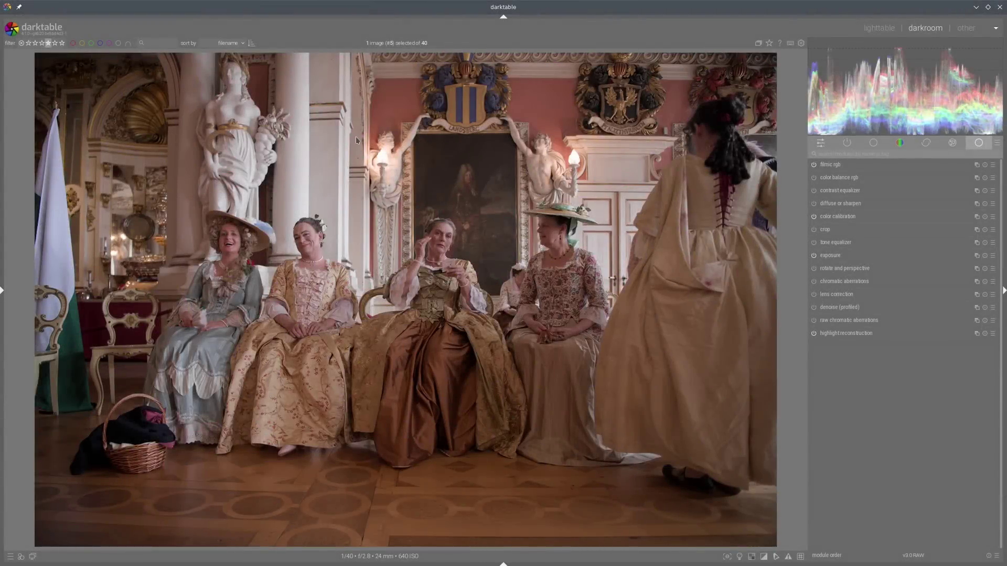
mouse_move(358, 140)
left_mouse_down()
mouse_move(455, 212)
mouse_move(338, 137)
mouse_move(487, 142)
left_mouse_up()
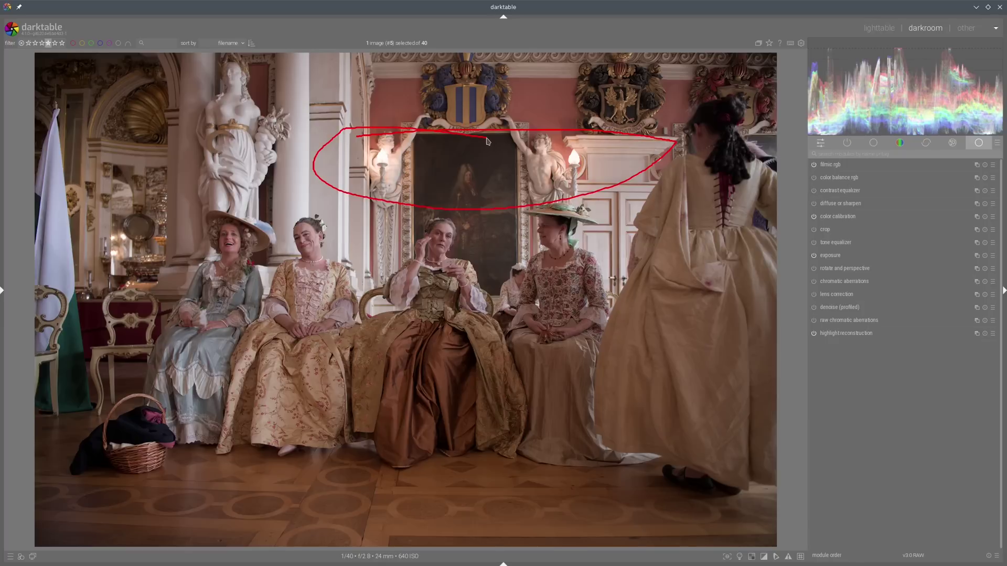
key("super+shift+F11")
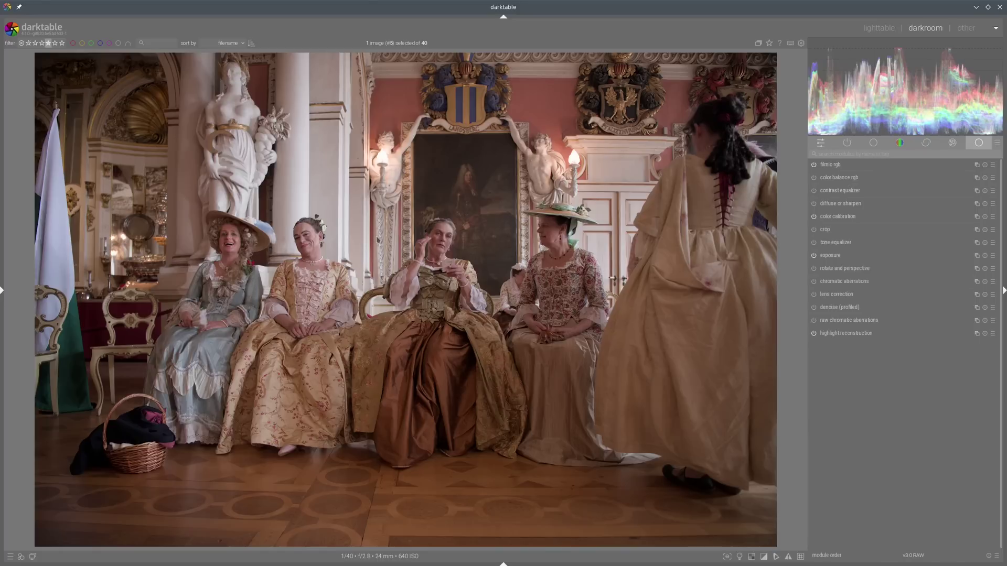
Enable lens correction and profiled denoising on the photo of the seated costumed group and check the result up close.
left_click(814, 295)
scroll(505, 238, "up", 5)
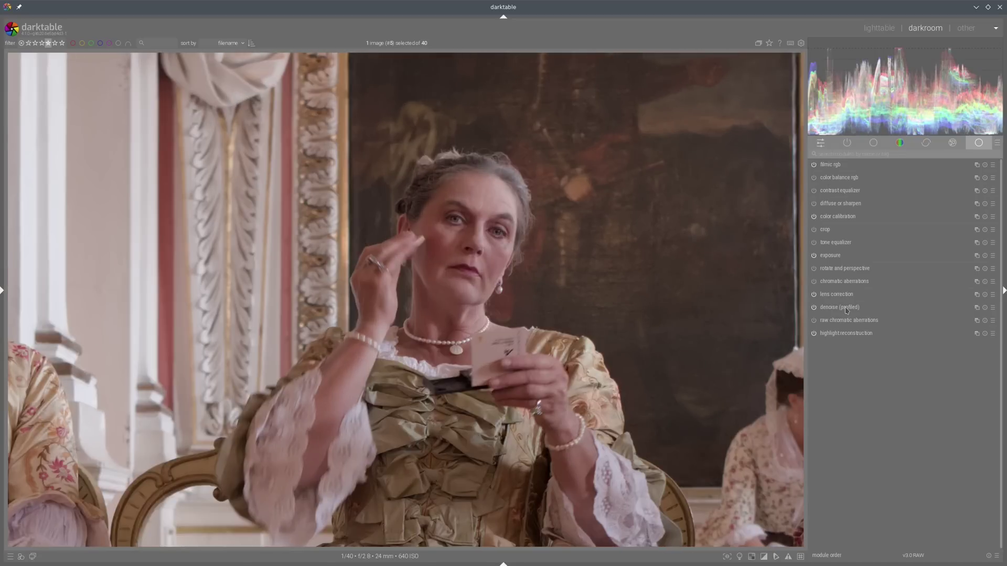
left_click(814, 308)
scroll(648, 257, "down", 3)
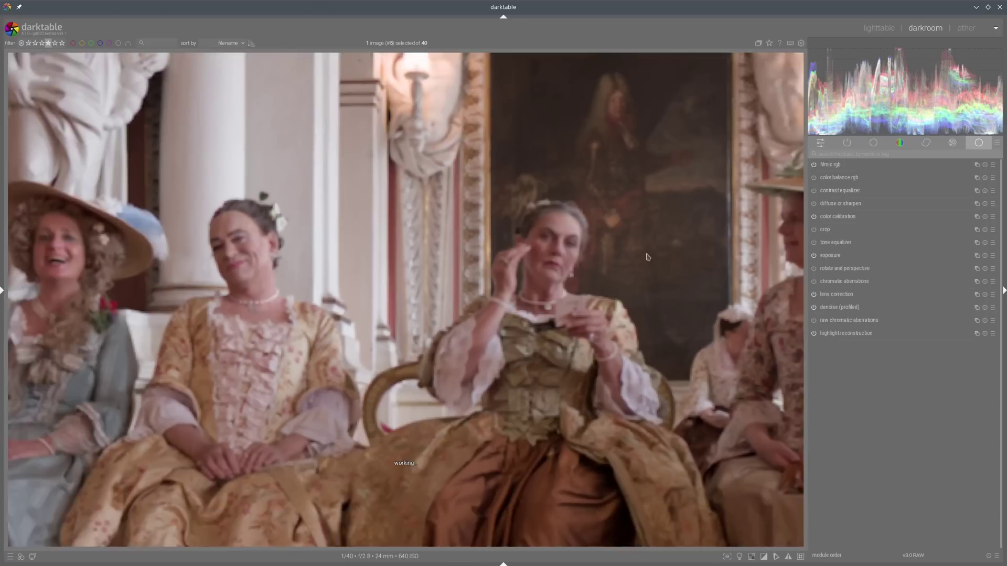
scroll(648, 257, "down", 2)
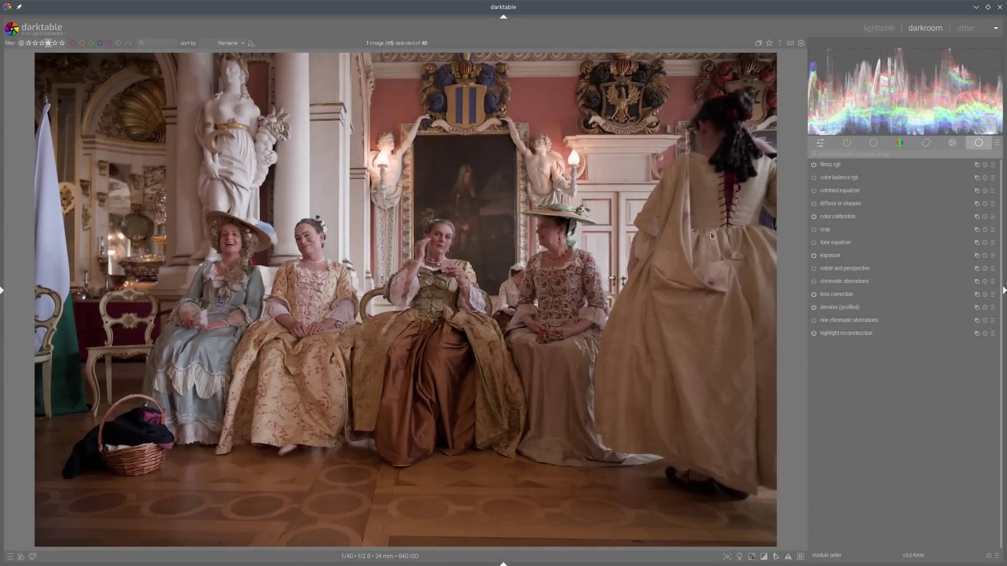
Raise the exposure of the seated group photo to about +1.3 EV.
left_click(830, 257)
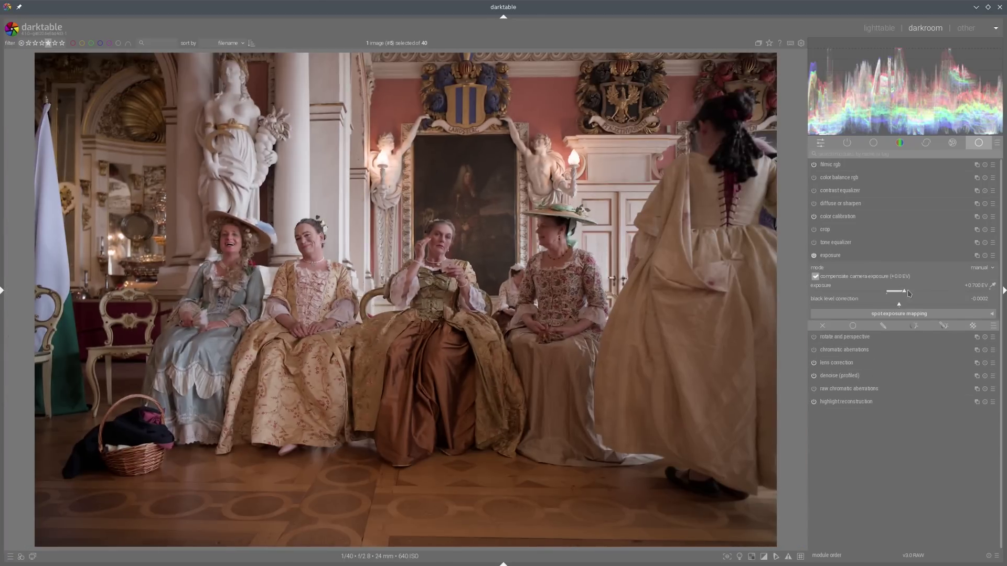
left_click(919, 293)
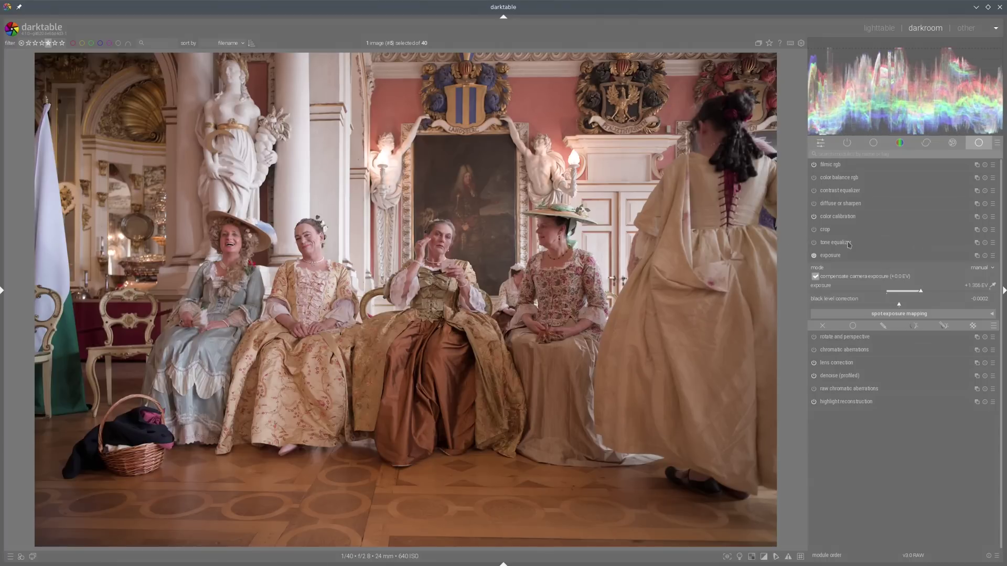
Enable the tone equalizer and center its mask histogram by setting the mask exposure compensation to about -2.10 EV.
left_click(814, 244)
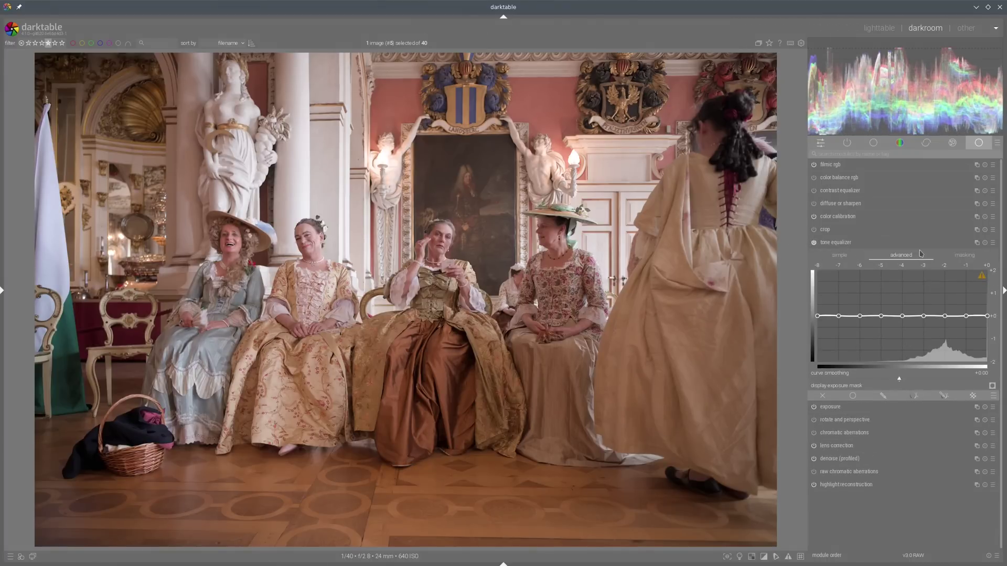
left_click(965, 256)
left_click(990, 360)
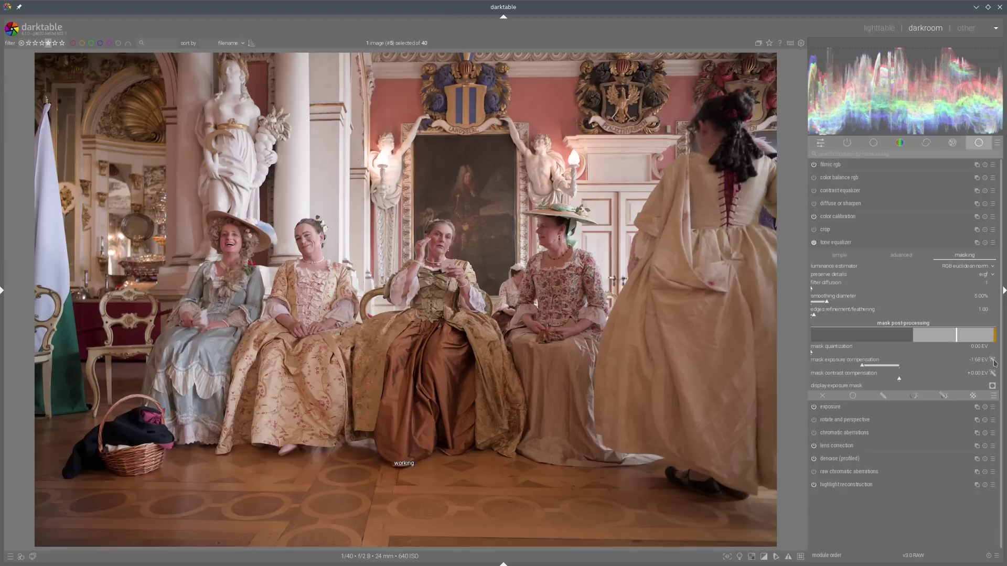
left_click(916, 256)
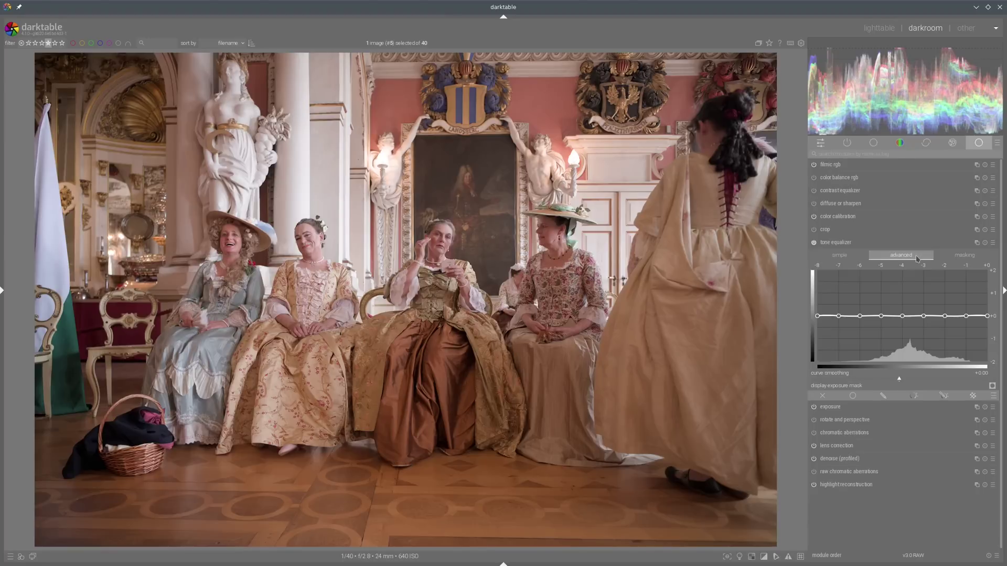
left_click(964, 256)
left_click(852, 365)
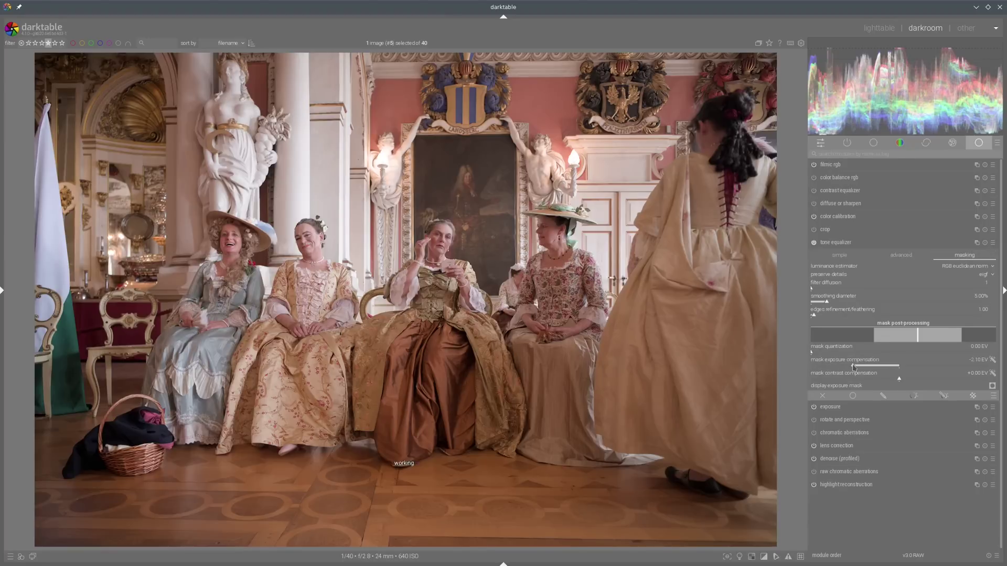
left_click(902, 258)
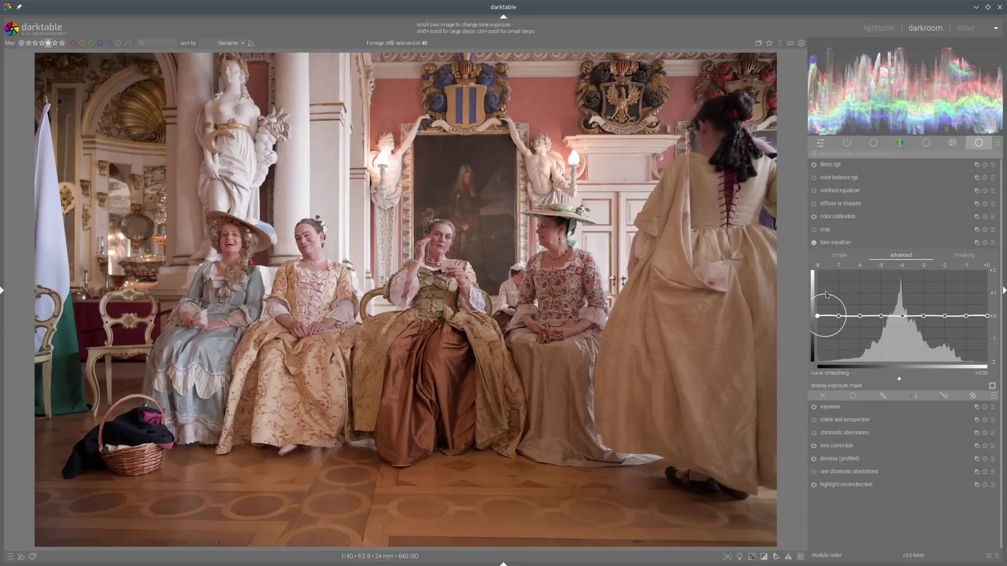
Raise the tone equalizer curve strongly at -8 EV, tapering smoothly down through the midtones to zero at 0 EV.
left_click_drag(821, 308, 820, 269)
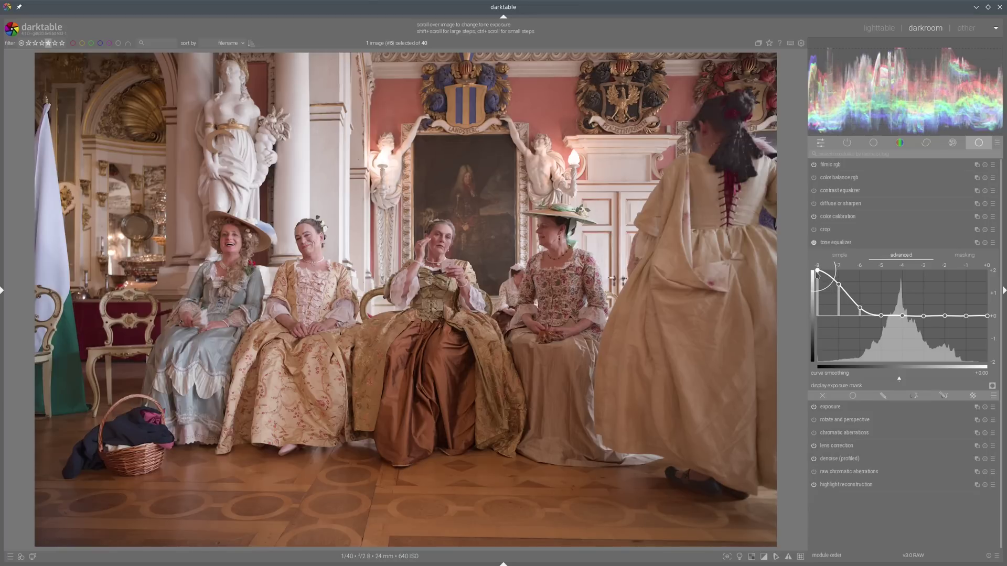
left_click_drag(860, 313, 866, 301)
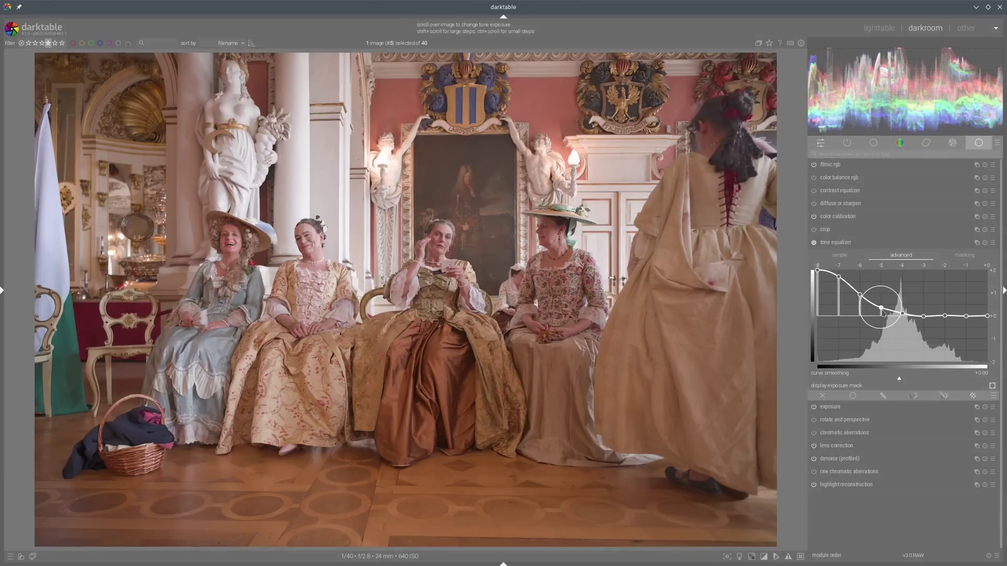
scroll(912, 315, "up", 3)
scroll(914, 314, "up", 2)
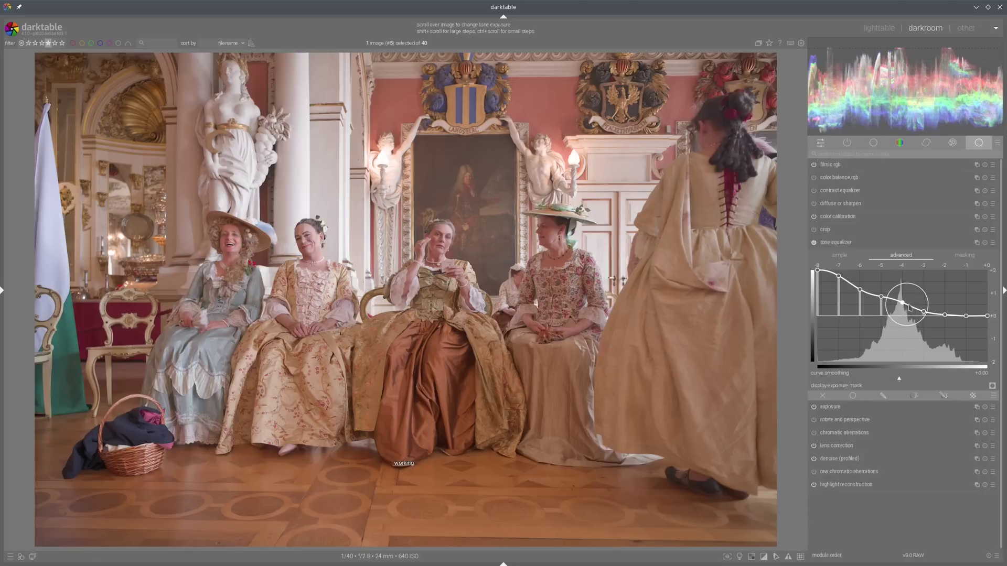
scroll(929, 313, "up", 2)
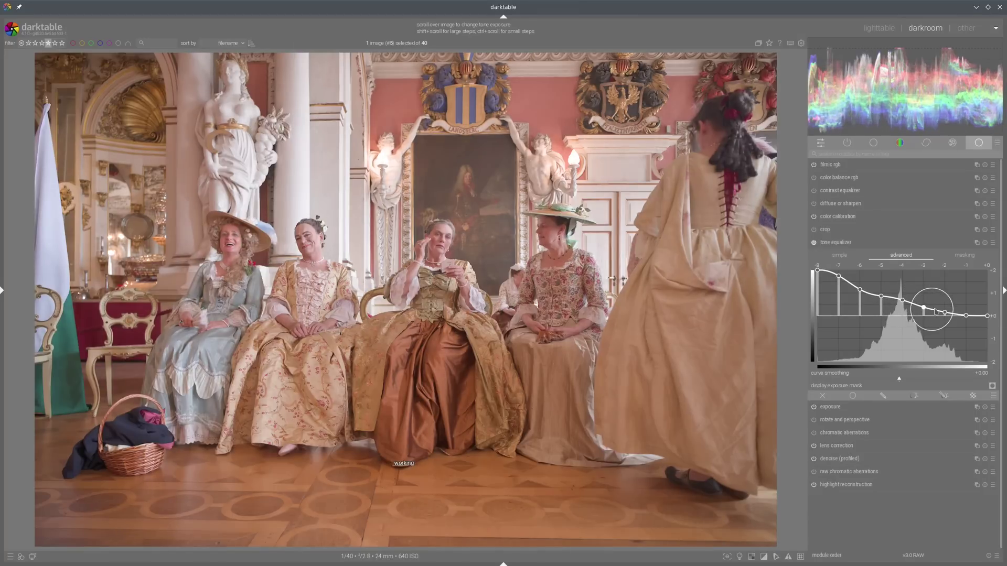
scroll(945, 313, "up", 2)
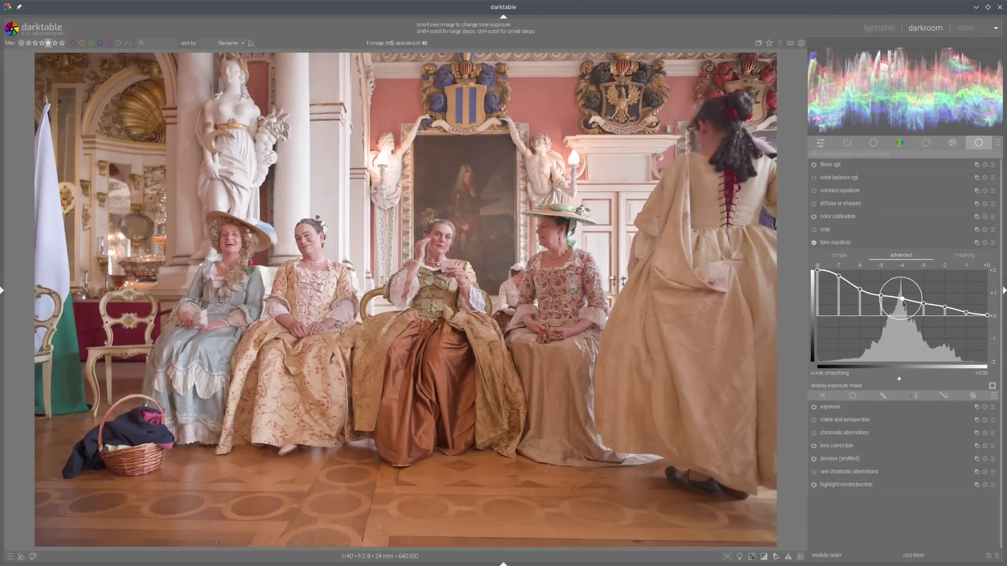
scroll(867, 296, "up", 1)
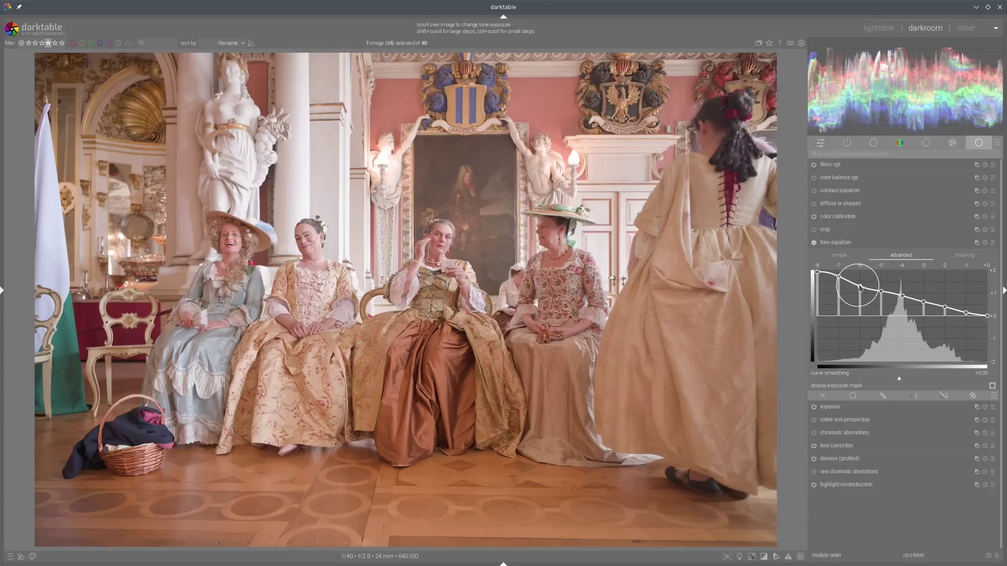
left_click_drag(838, 279, 838, 279)
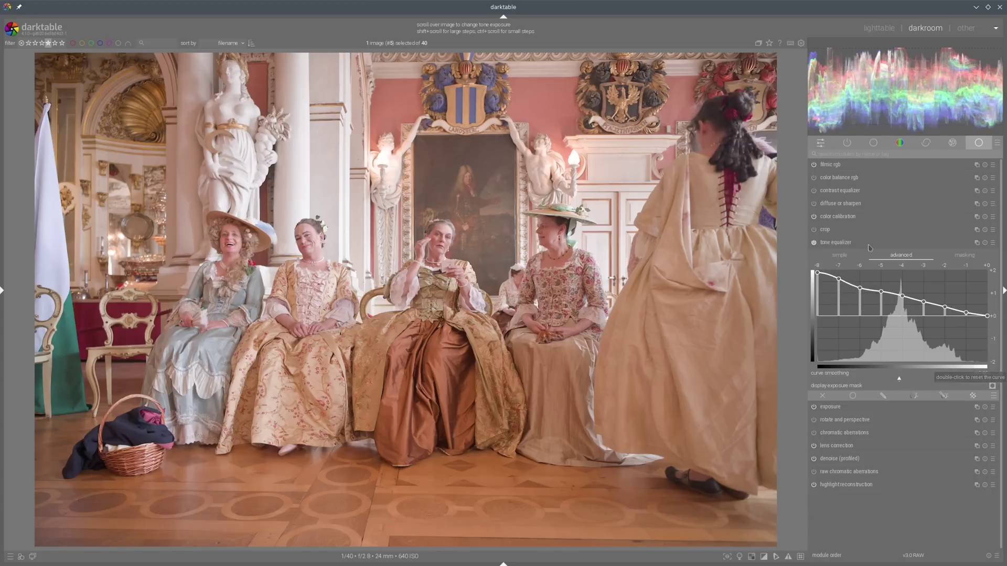
Compare the photo with and without the tone equalizer adjustment.
left_click(814, 244)
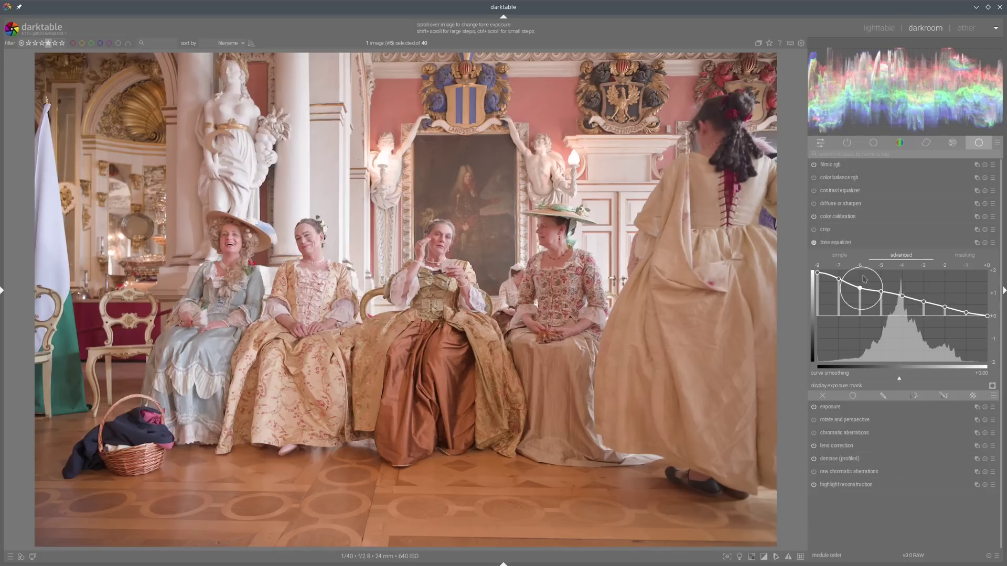
left_click(813, 242)
left_click(813, 243)
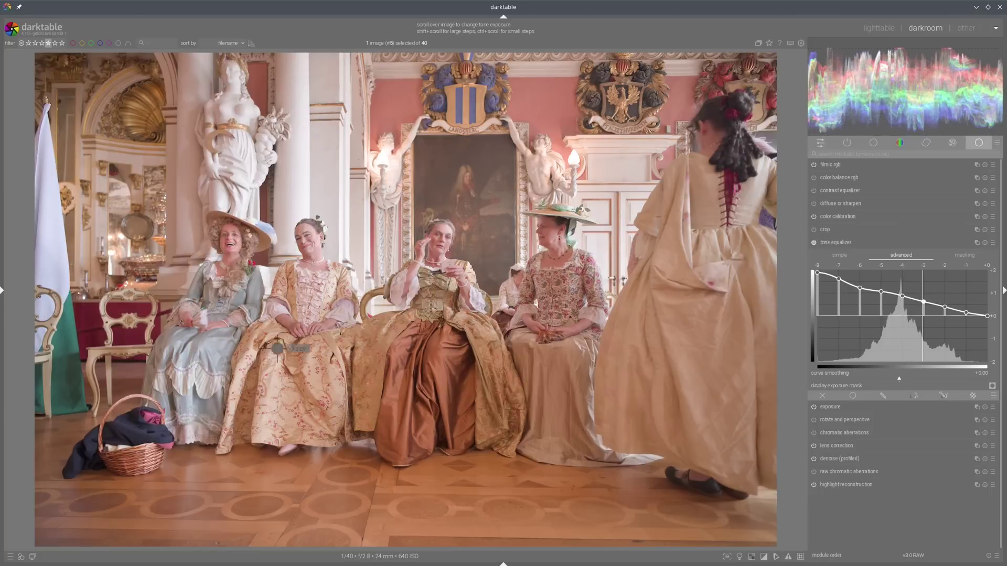
Set the tone equalizer's preserve details method to guided filter, compare the effect on and off, and collapse the module.
left_click(978, 258)
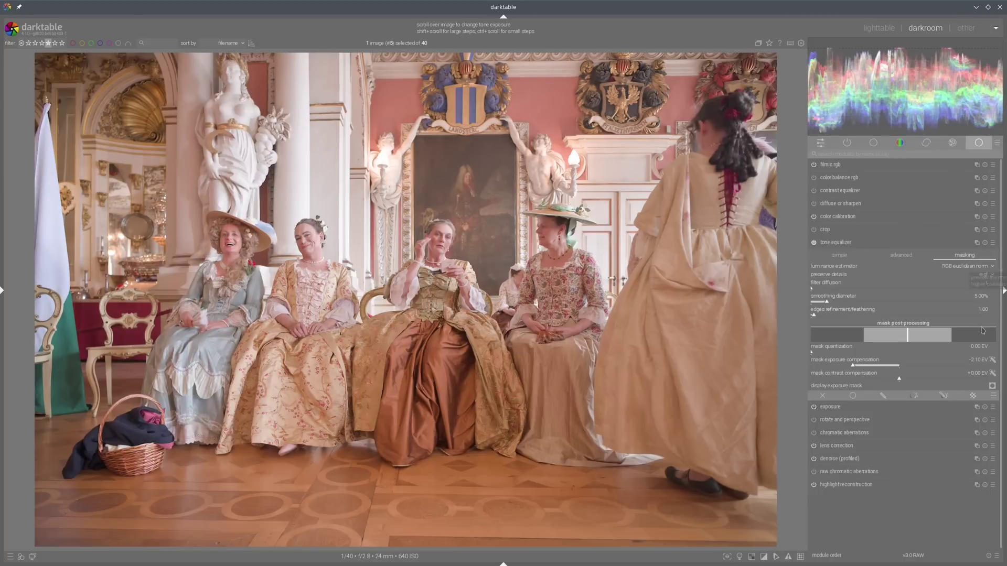
left_click(980, 278)
left_click(970, 266)
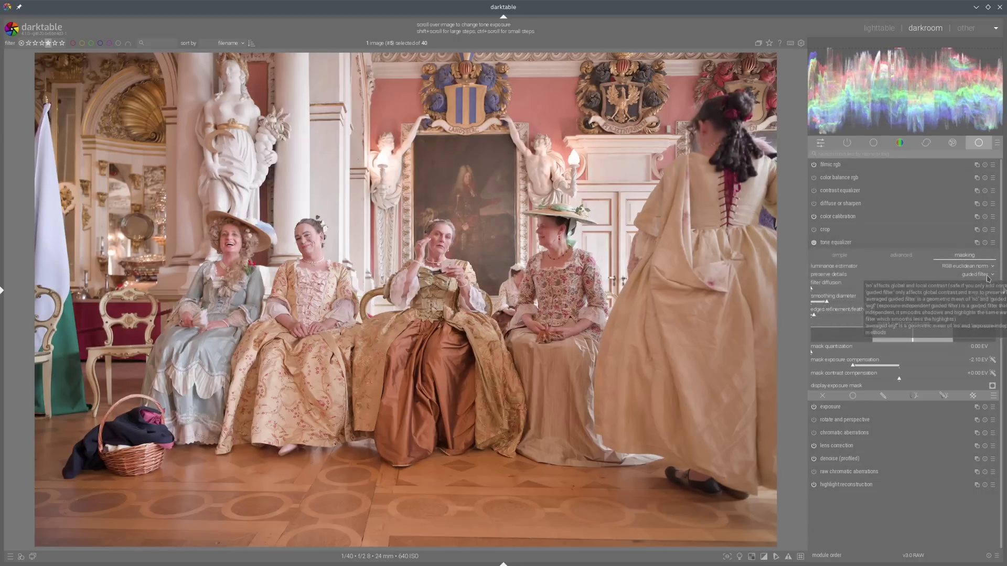
left_click(987, 275)
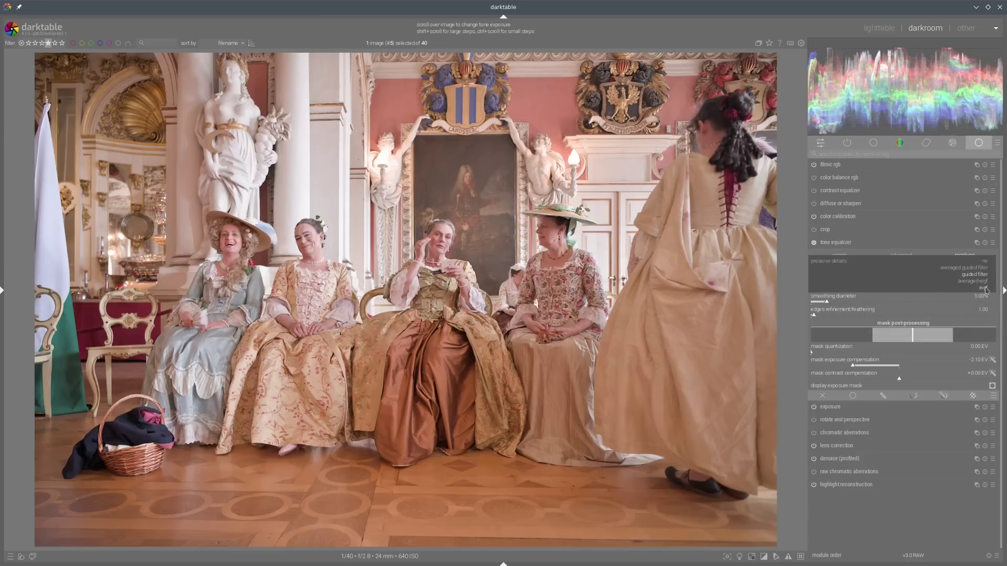
left_click(982, 275)
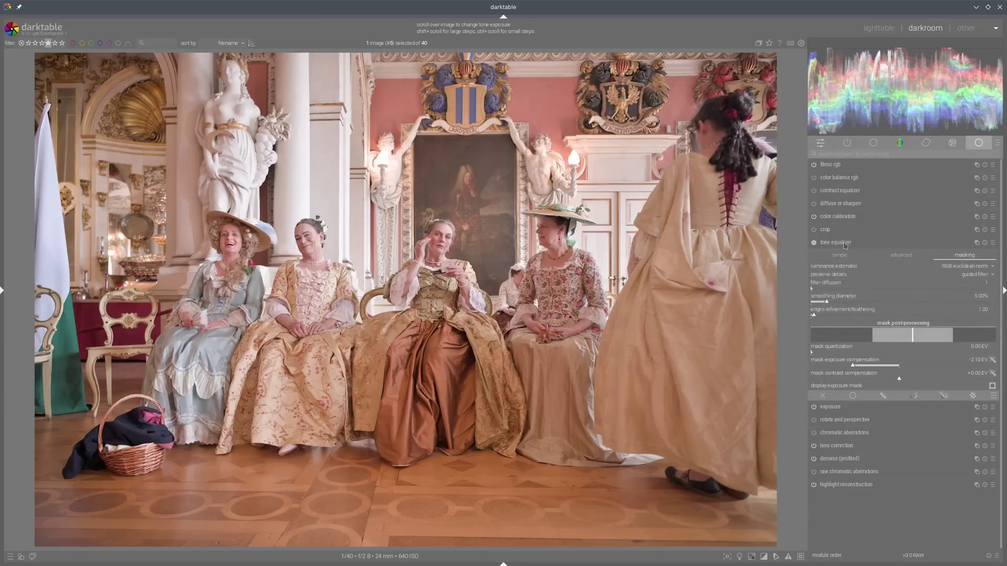
left_click(815, 243)
left_click(815, 242)
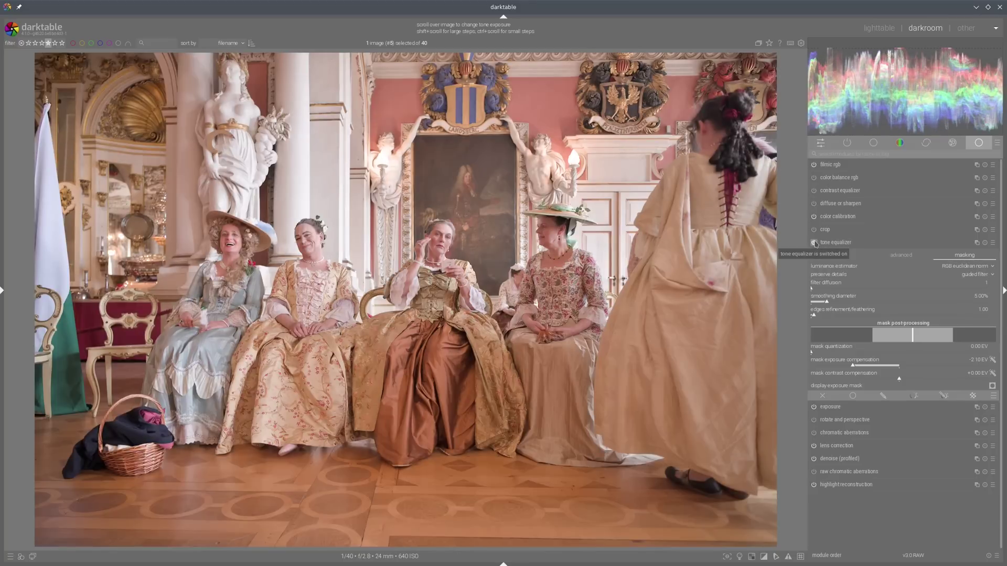
left_click(860, 243)
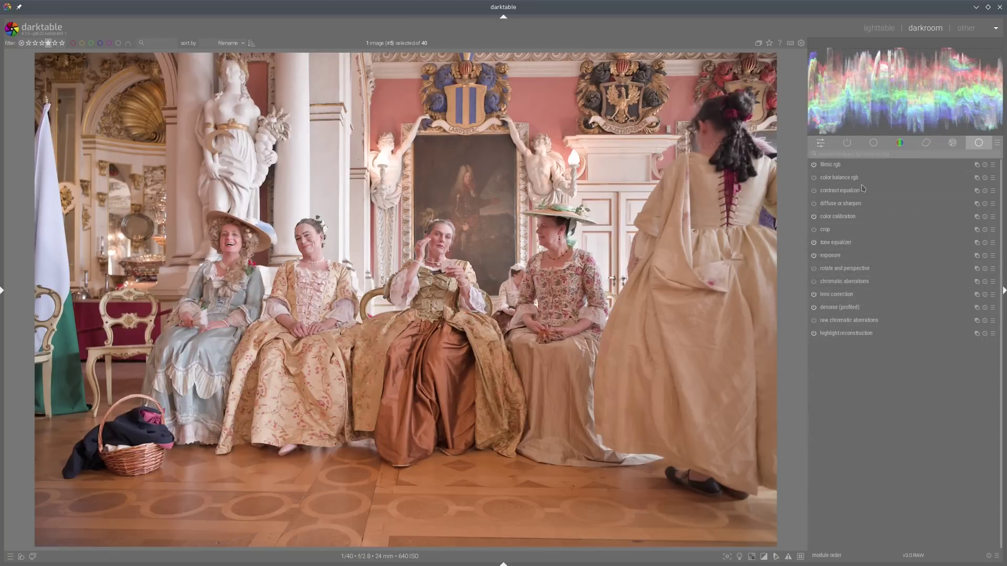
In color balance rgb, set the perceptual brilliance of shadows to about -27% and of highlights to about +12.6%.
left_click(840, 178)
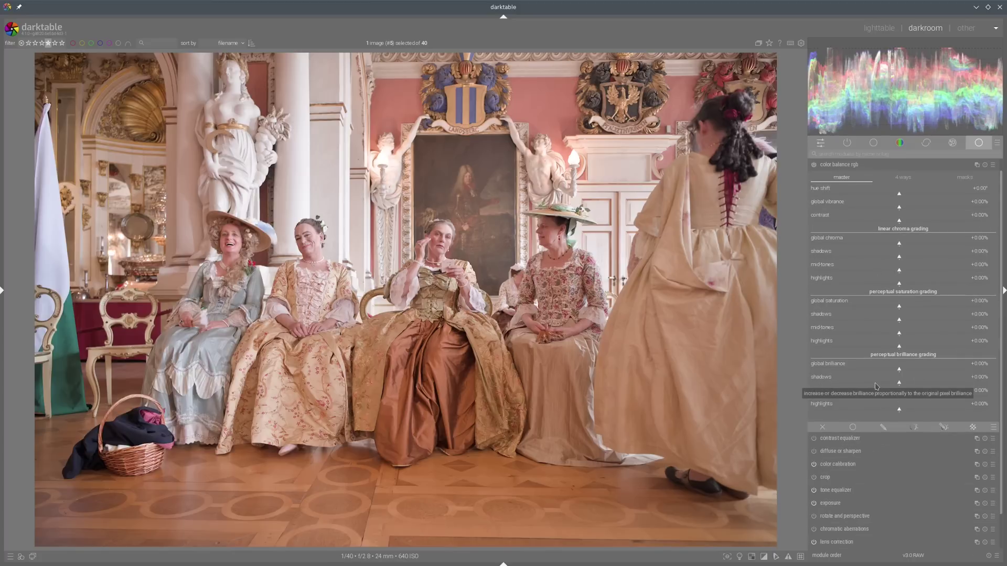
left_click(875, 385)
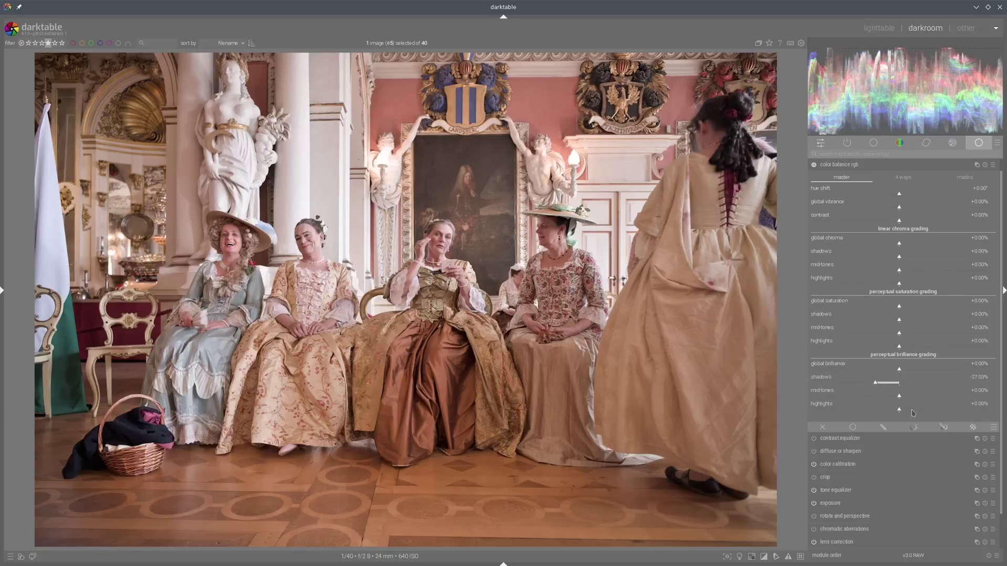
left_click(910, 412)
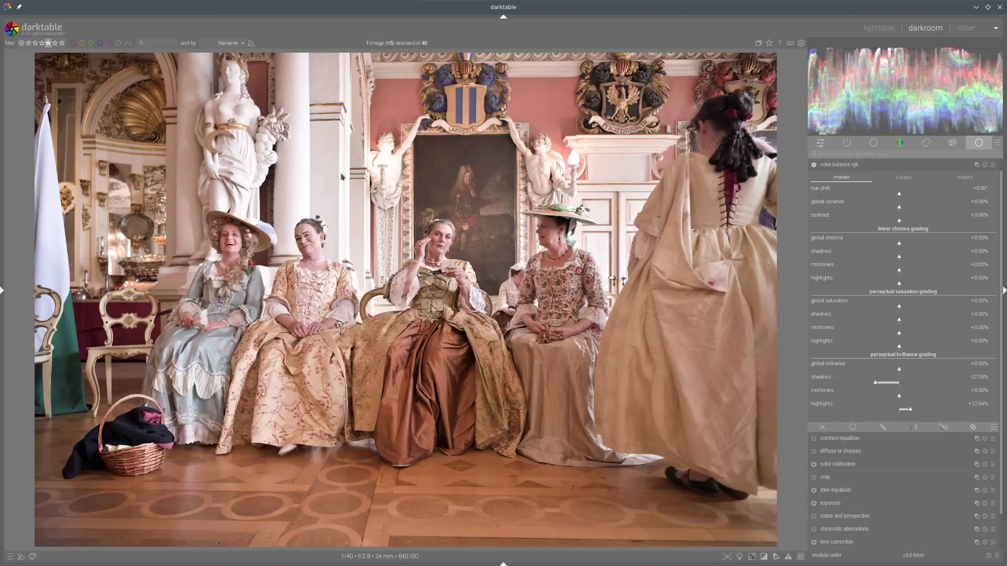
Set perceptual saturation to about +38% in shadows, +15% in mid-tones and -13% in highlights, and collapse color balance rgb.
left_click(942, 319)
left_click(913, 332)
scroll(912, 344, "down", 5)
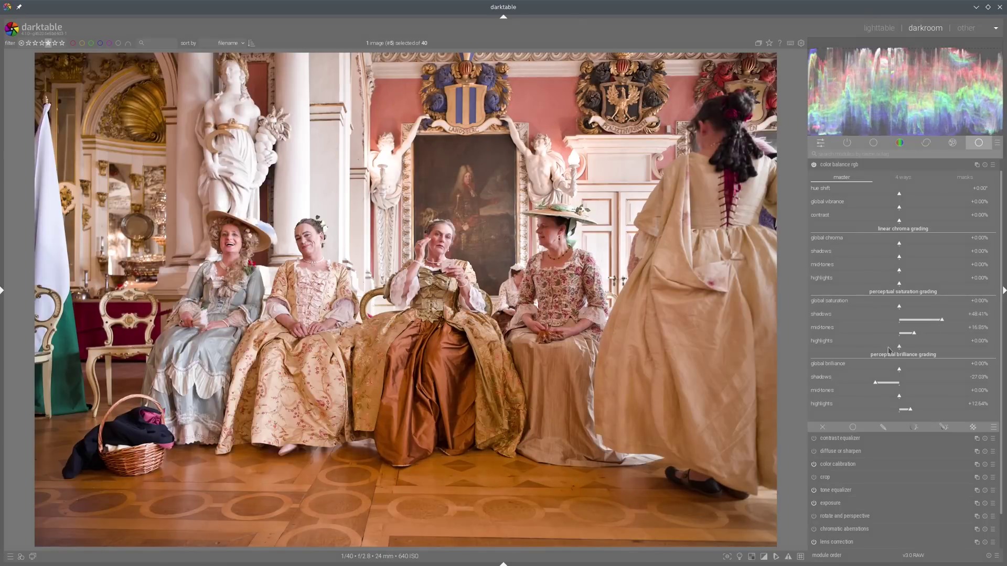
left_click(911, 334)
left_click(933, 319)
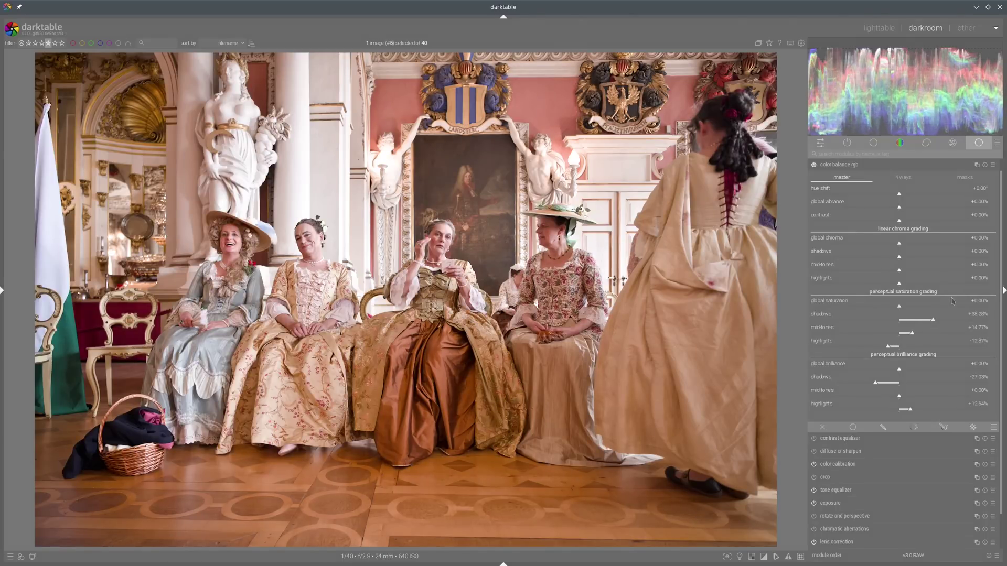
left_click(855, 166)
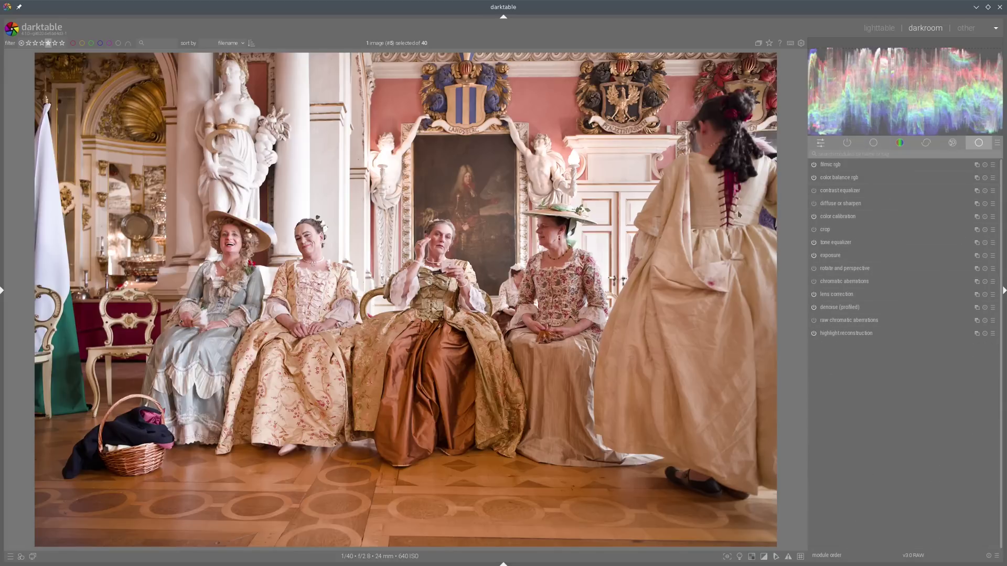
Add a second tone equalizer instance and auto-adjust its mask exposure compensation to about -3.65 EV.
left_click(976, 243)
left_click(964, 255)
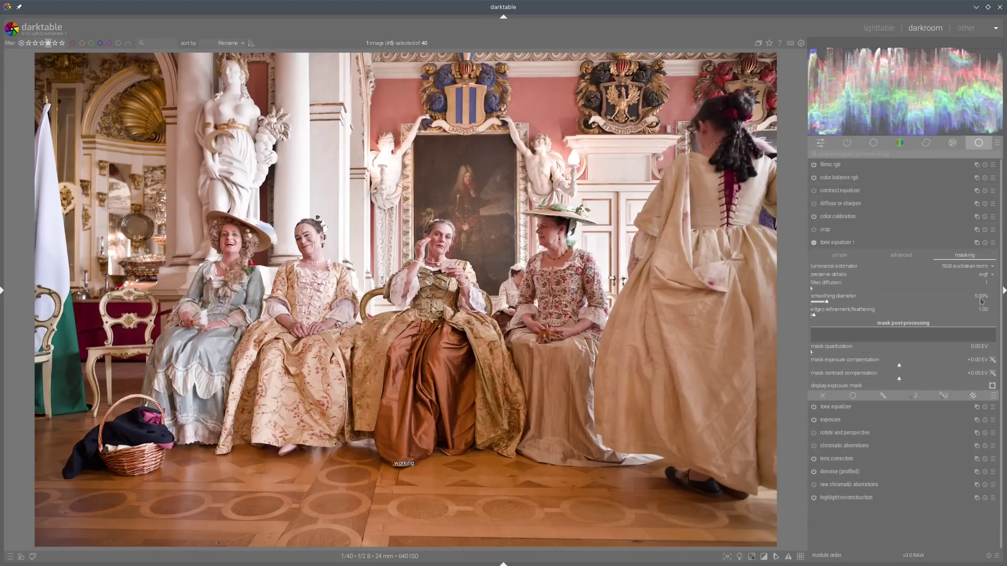
left_click(992, 361)
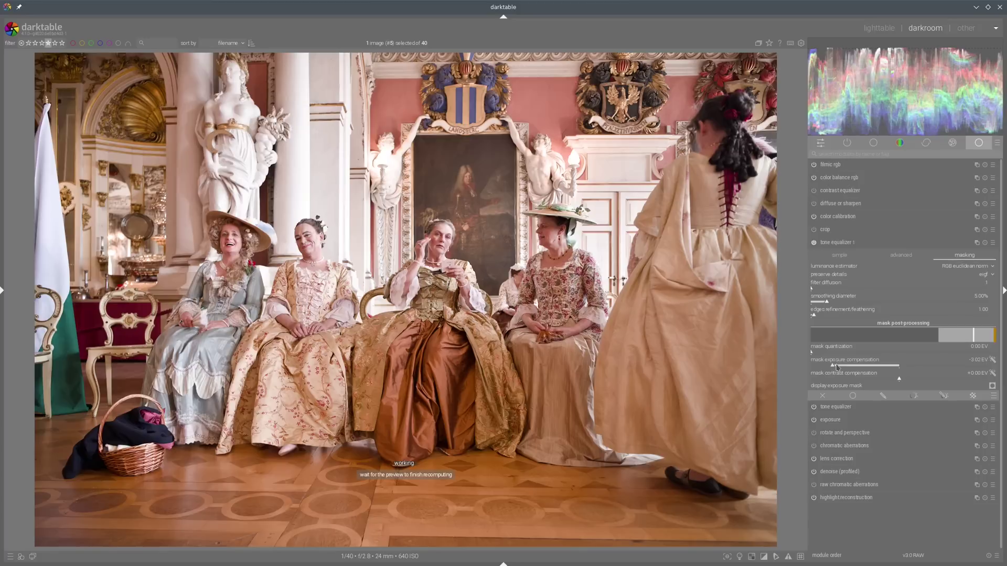
left_click(910, 258)
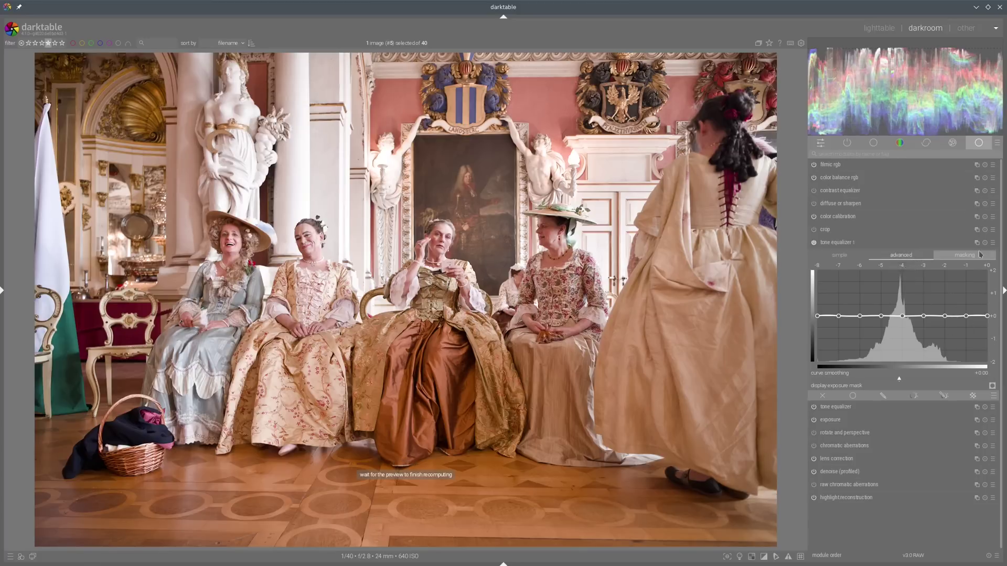
left_click(957, 255)
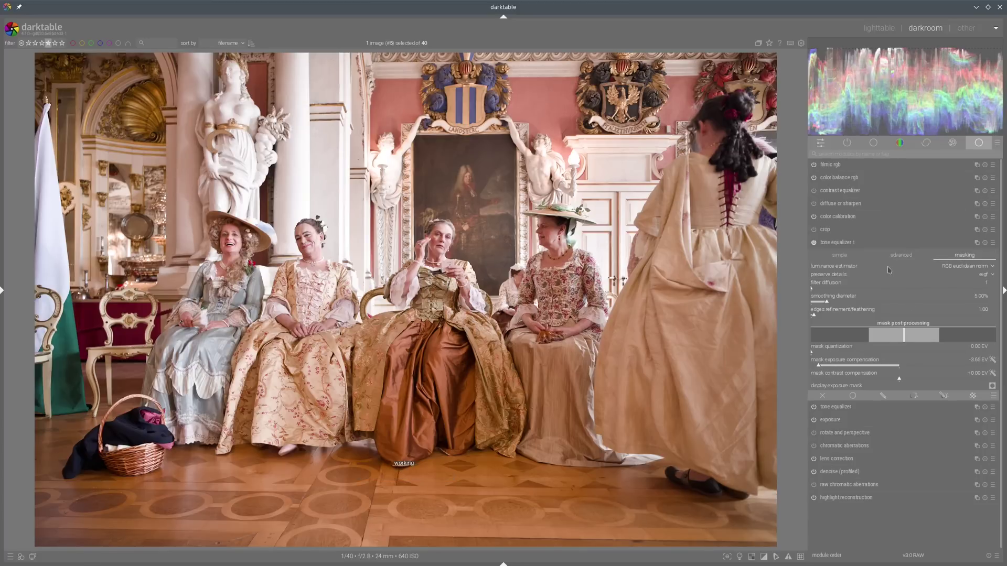
left_click(902, 258)
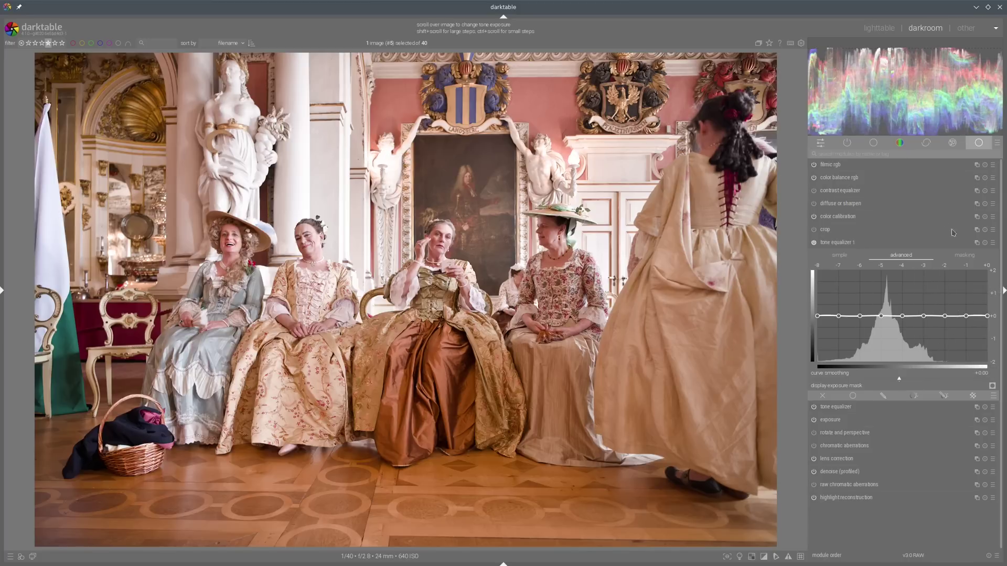
Lower the highlights of the new tone equalizer curve, with the -1 and 0 EV nodes at about -2 EV and the -2 EV node at about -1.5 EV.
scroll(988, 303, "down", 10)
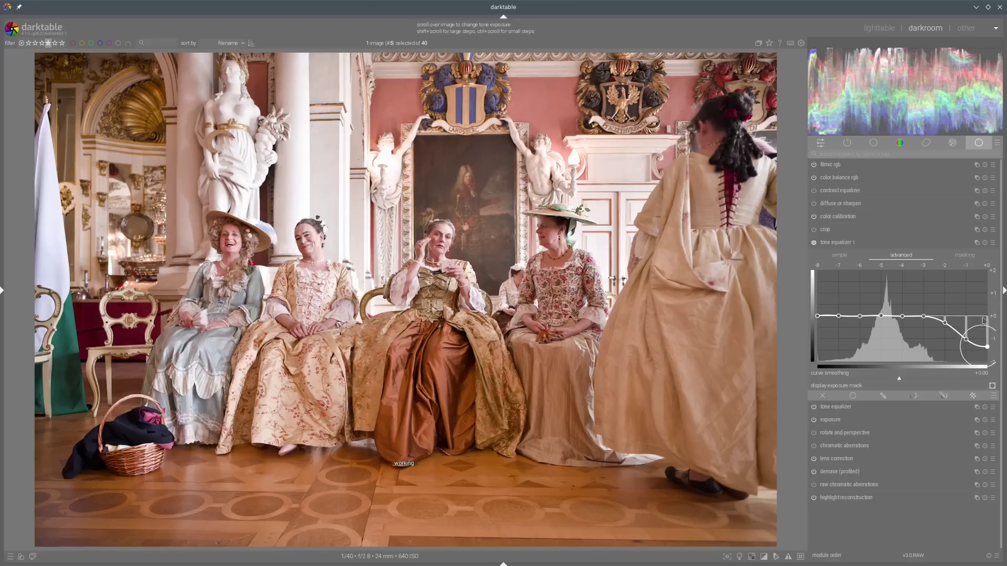
scroll(977, 304, "down", 8)
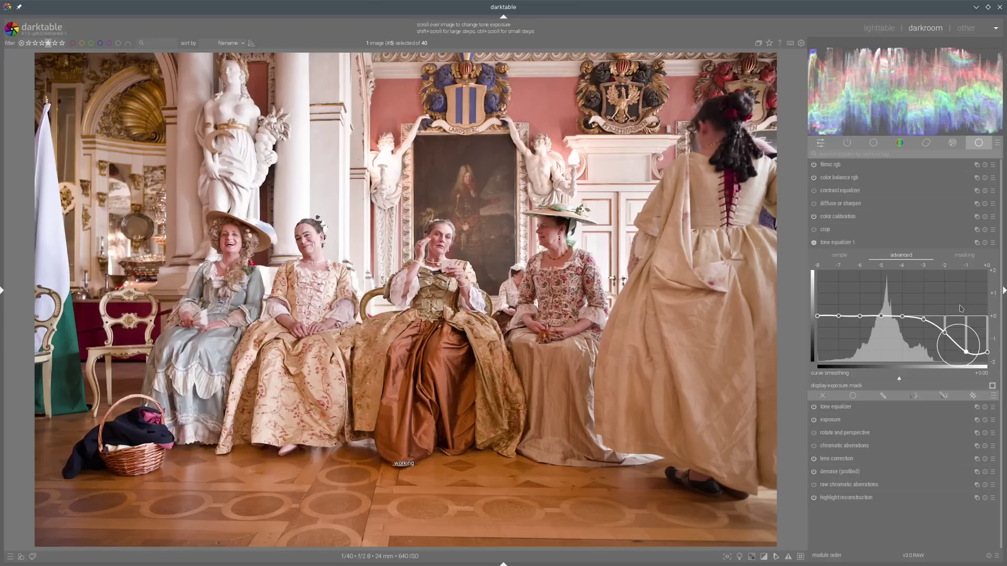
scroll(941, 317, "down", 4)
scroll(968, 325, "down", 3)
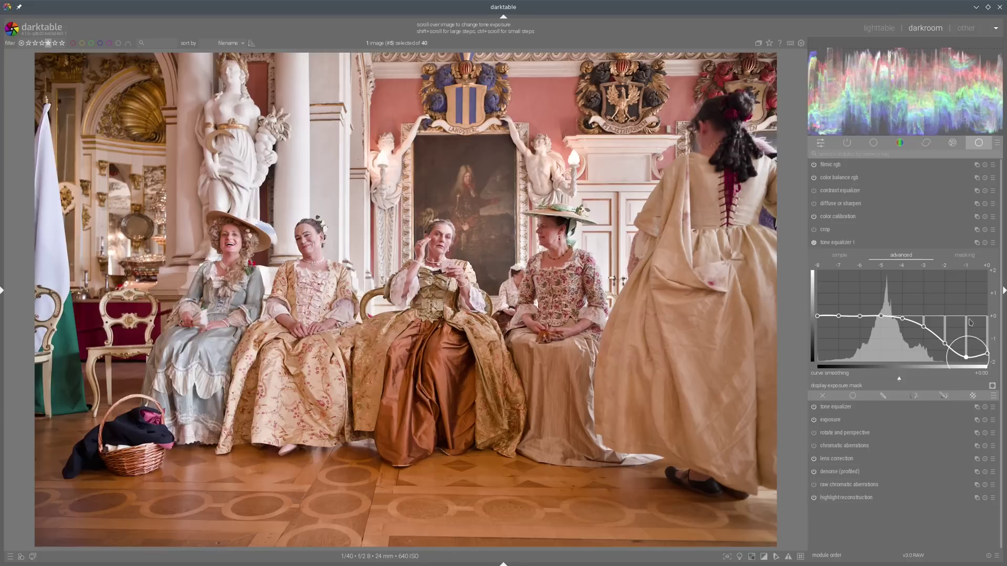
left_click_drag(950, 324, 950, 329)
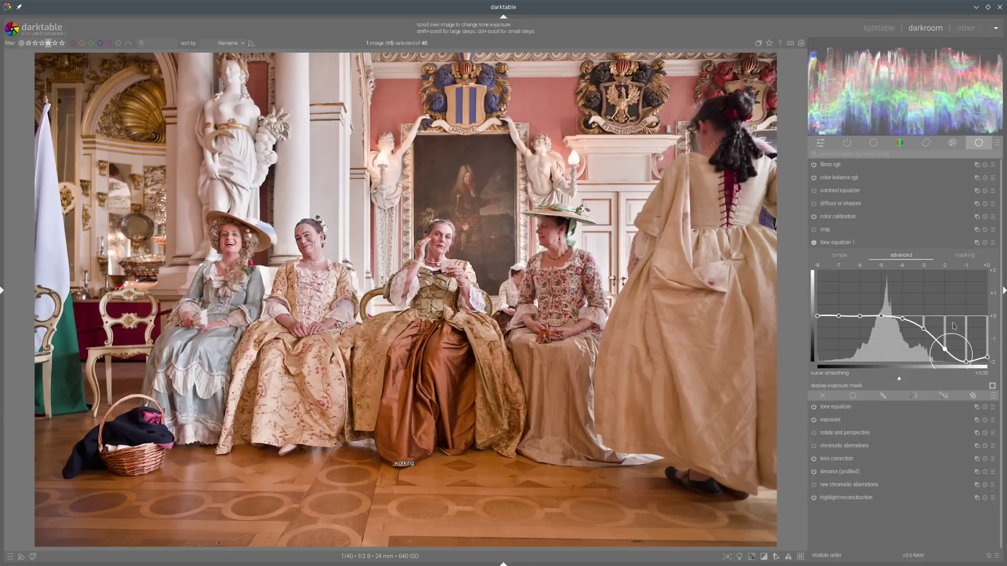
Set the second tone equalizer's preserve details method to guided filter and collapse the module.
left_click(967, 259)
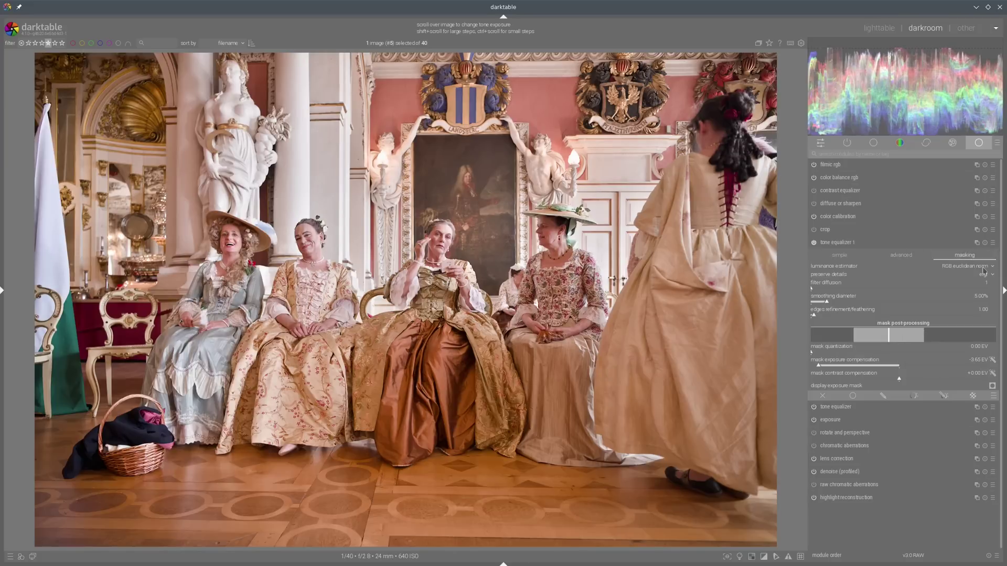
left_click(988, 275)
left_click(988, 263)
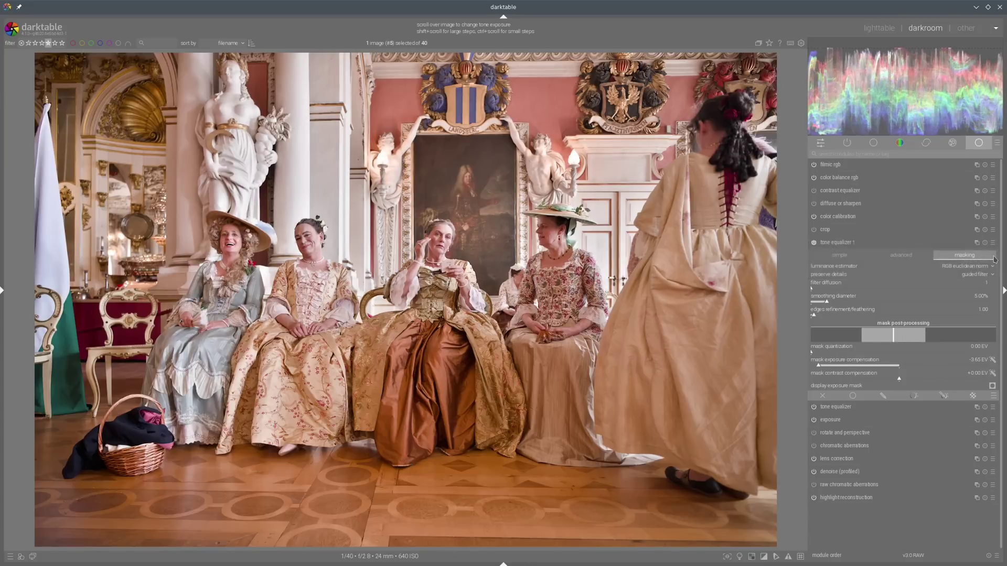
left_click(901, 255)
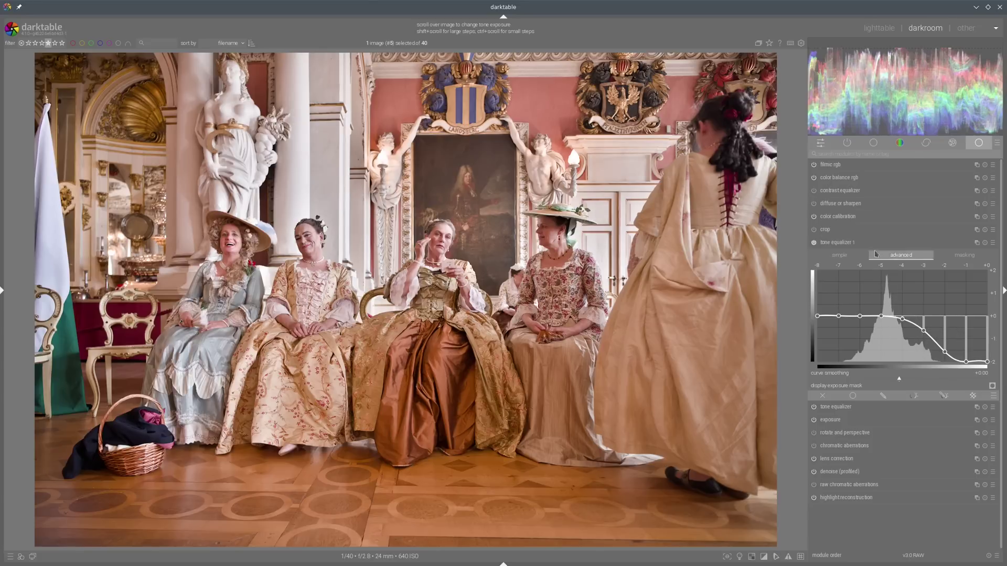
left_click(892, 242)
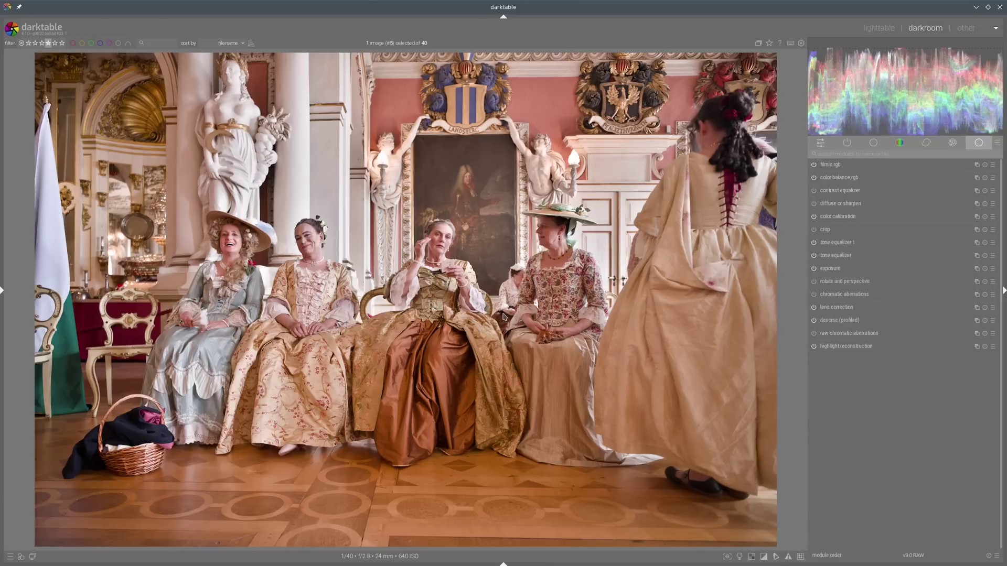
Review the method options and clipping threshold of highlight reconstruction, leaving inpaint opposed selected, and collapse the module.
left_click(856, 347)
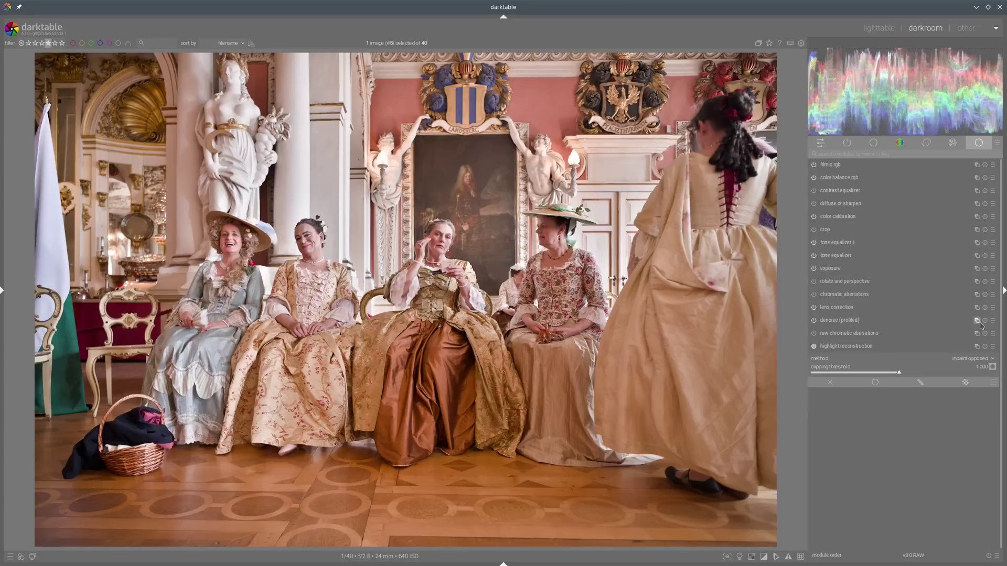
left_click(971, 359)
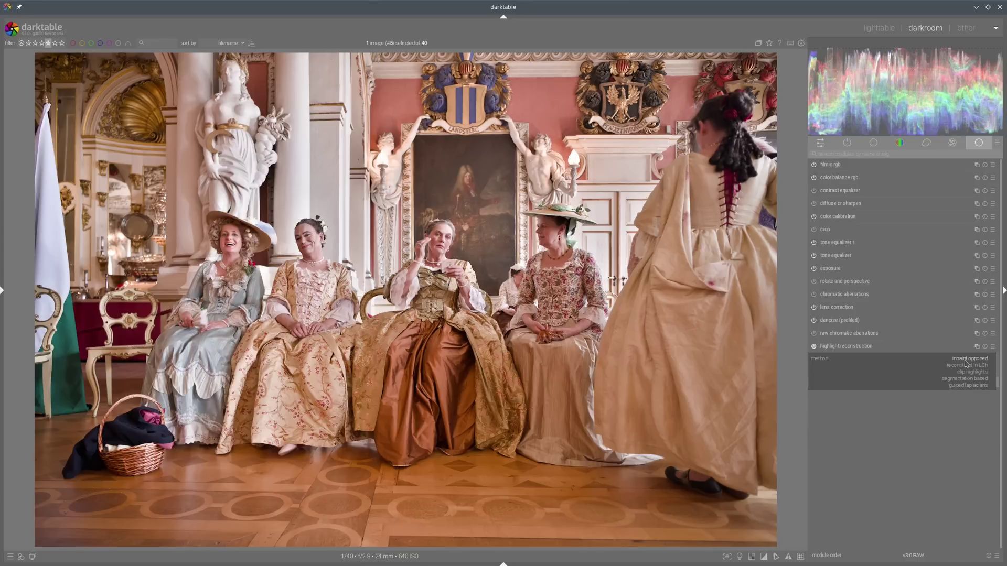
left_click(872, 349)
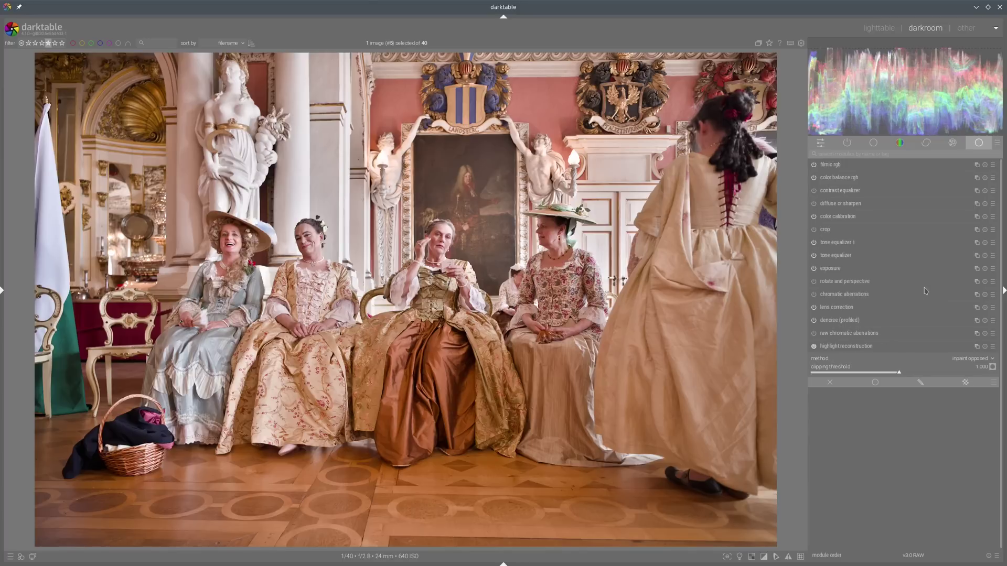
left_click(867, 348)
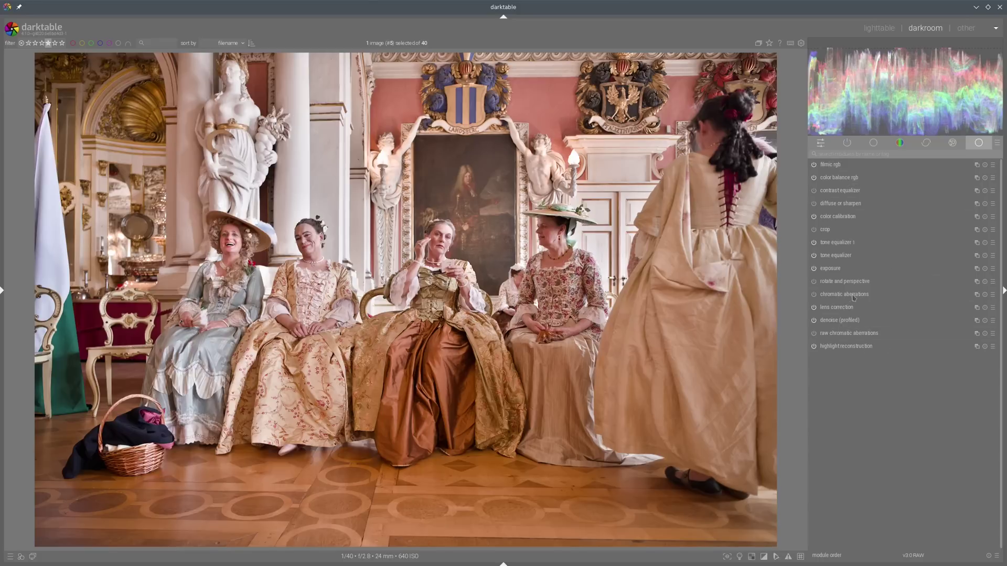
left_click(846, 345)
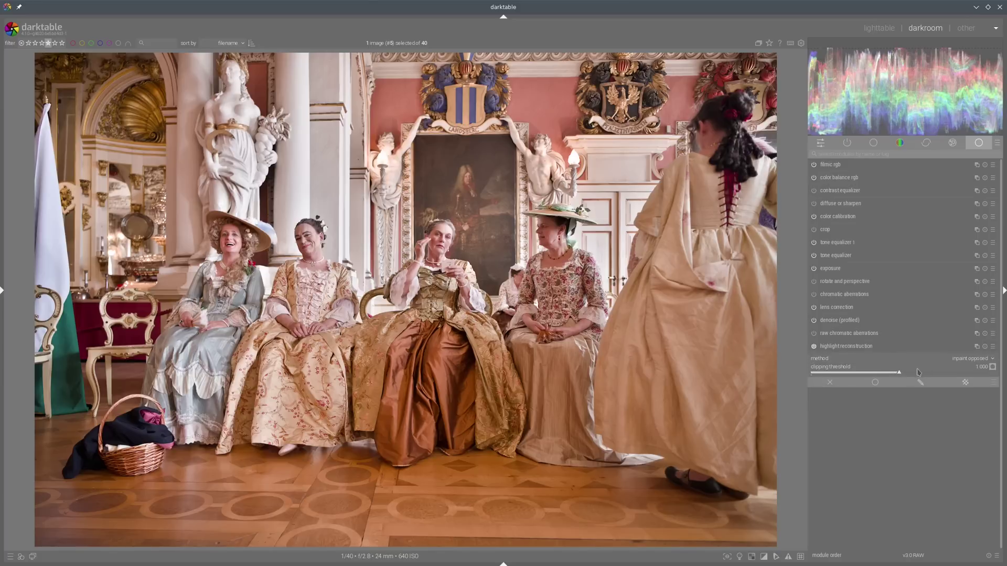
left_click(846, 345)
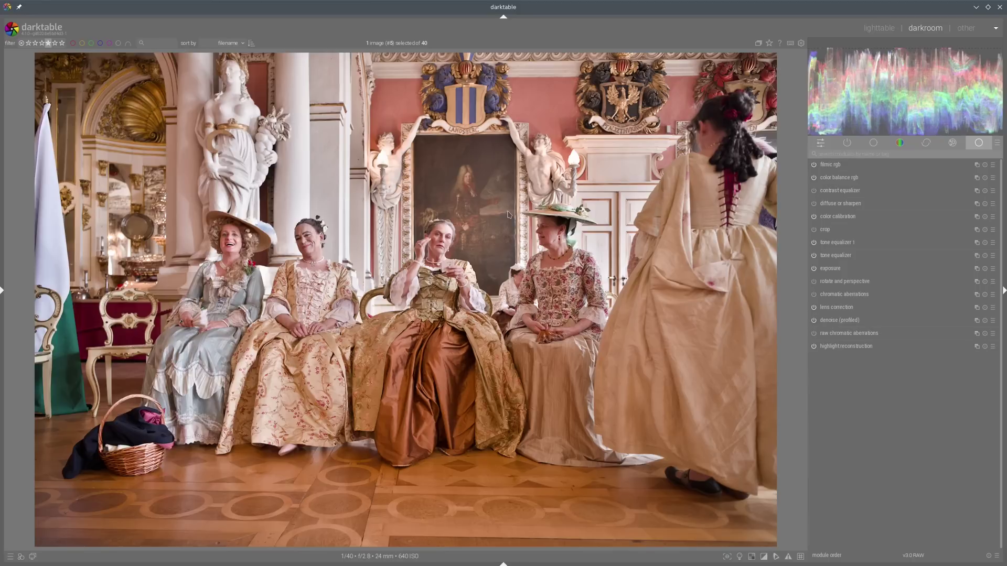
Apply a local contrast preset with the diffuse or sharpen module.
left_click(992, 203)
left_click(928, 367)
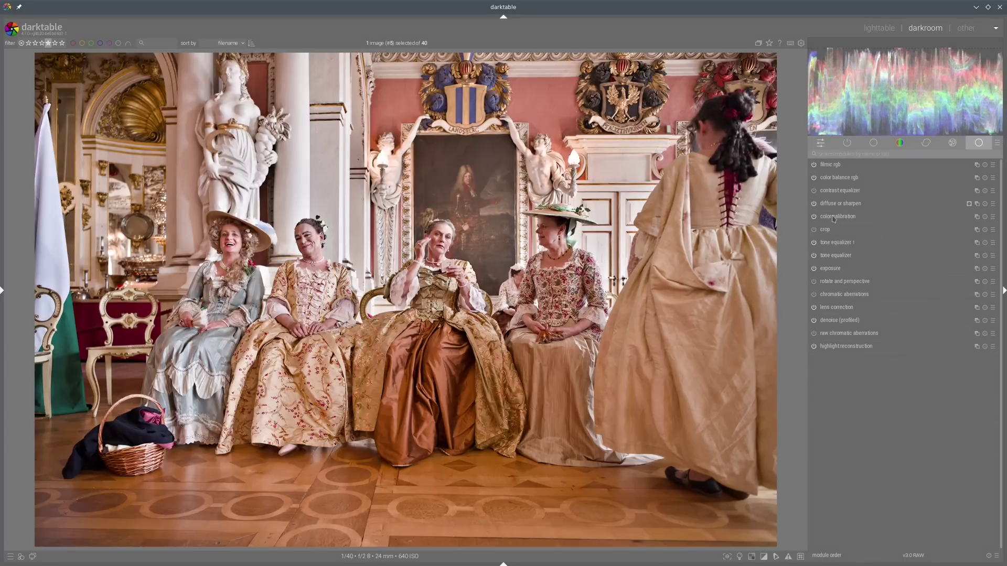
In color calibration, pick the illuminant from the whole image, reduce its chroma to about 35%, and collapse the module.
left_click(834, 217)
left_click(992, 249)
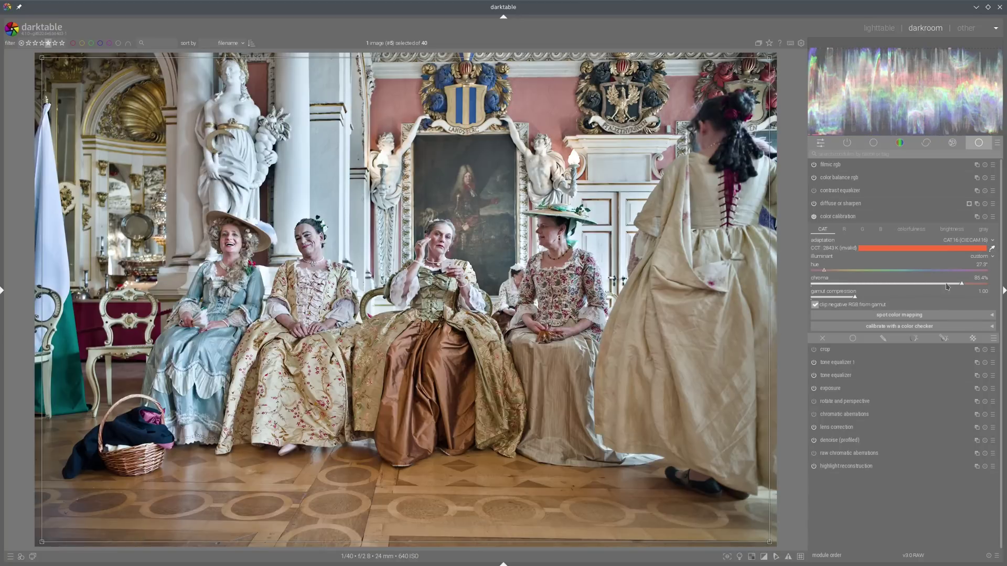
left_click(911, 285)
left_click_drag(911, 285, 879, 286)
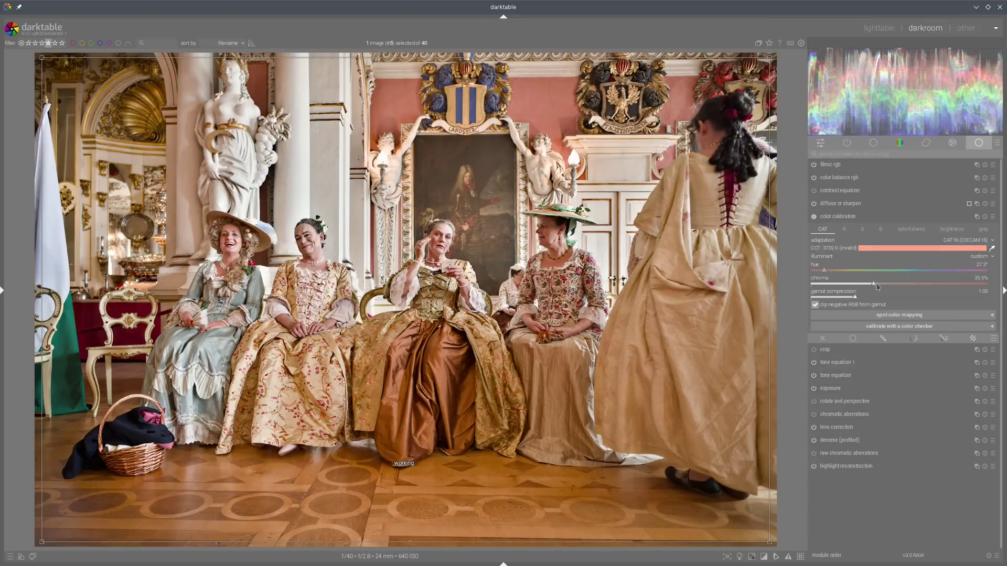
left_click(862, 217)
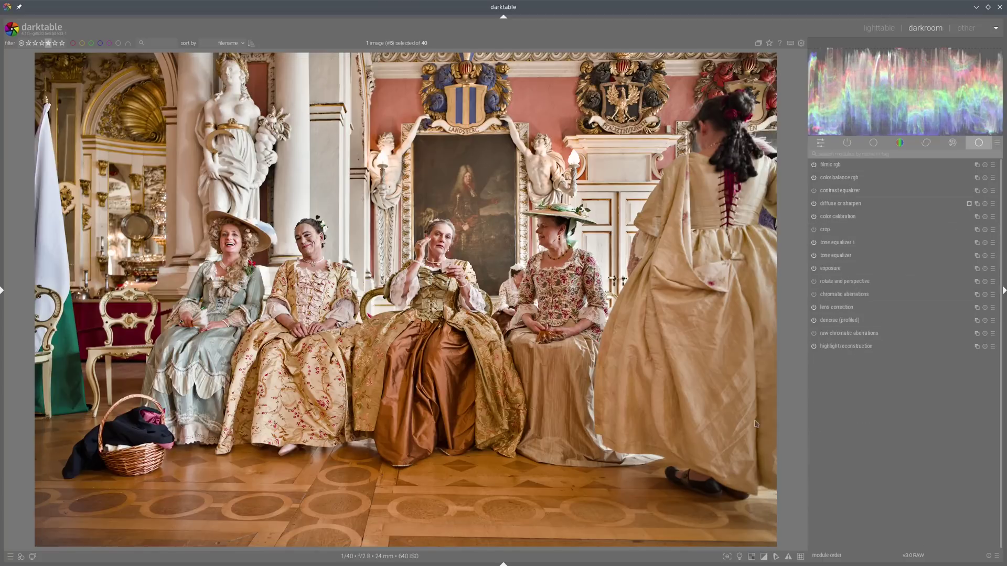
Open the portrait of the man in the tricorn hat, enable lens correction and denoise (profiled), and check the face up close.
left_click(739, 557)
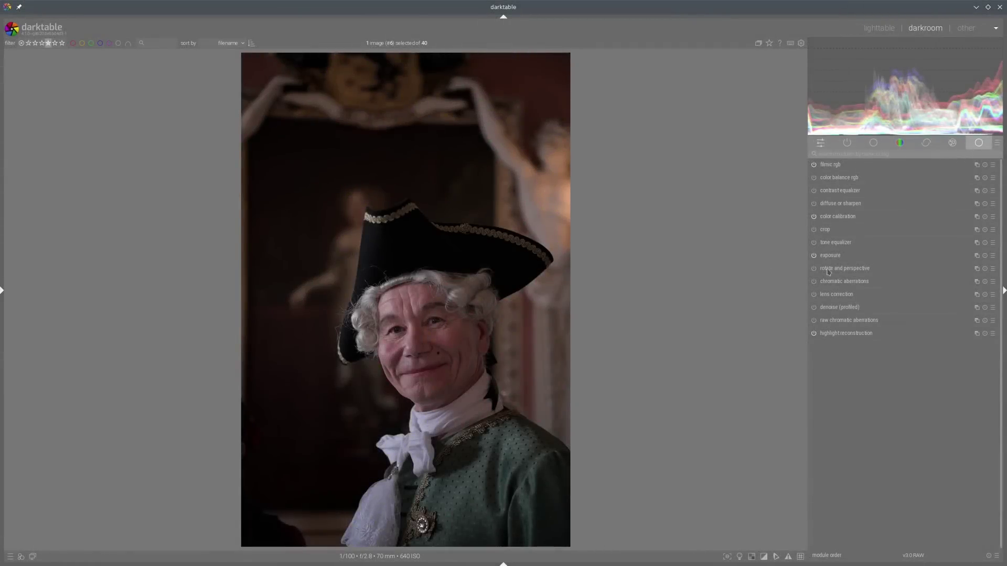
left_click(813, 294)
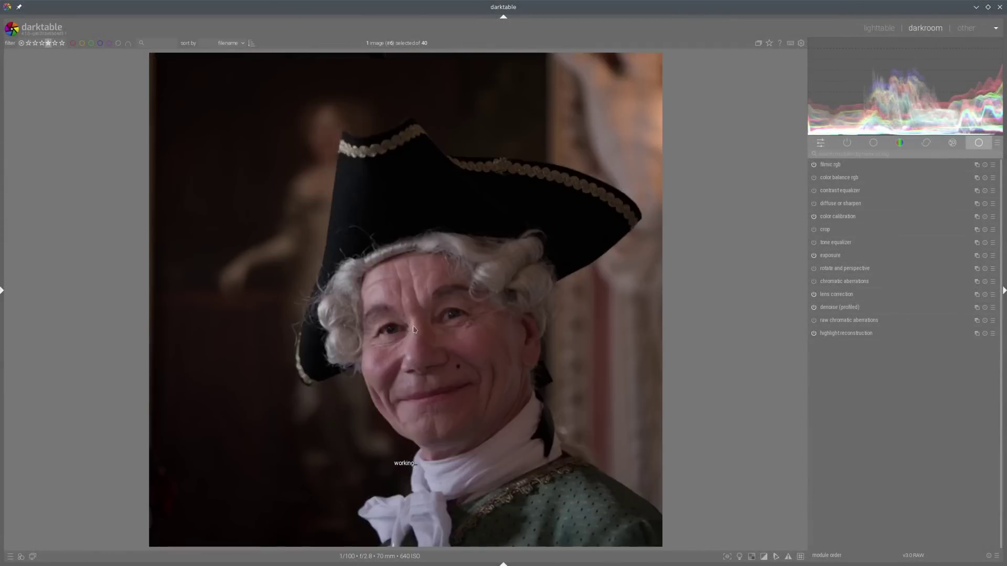
middle_click(413, 329)
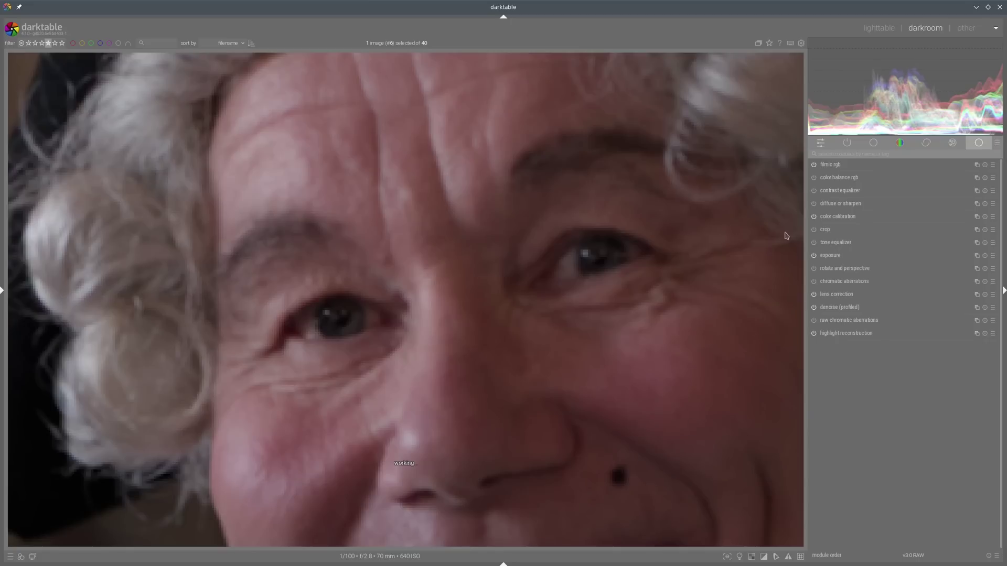
left_click(840, 308)
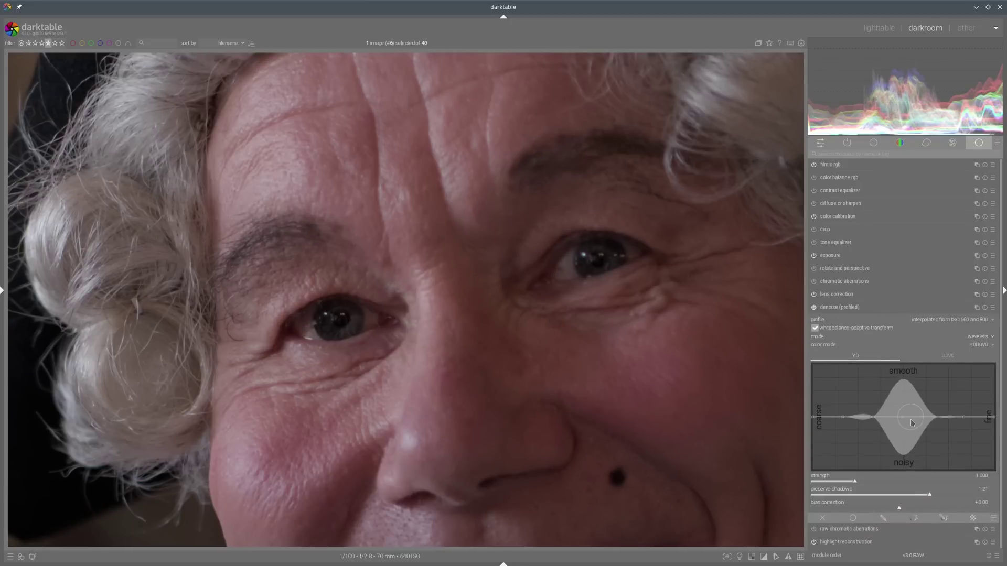
left_click(849, 307)
middle_click(582, 248)
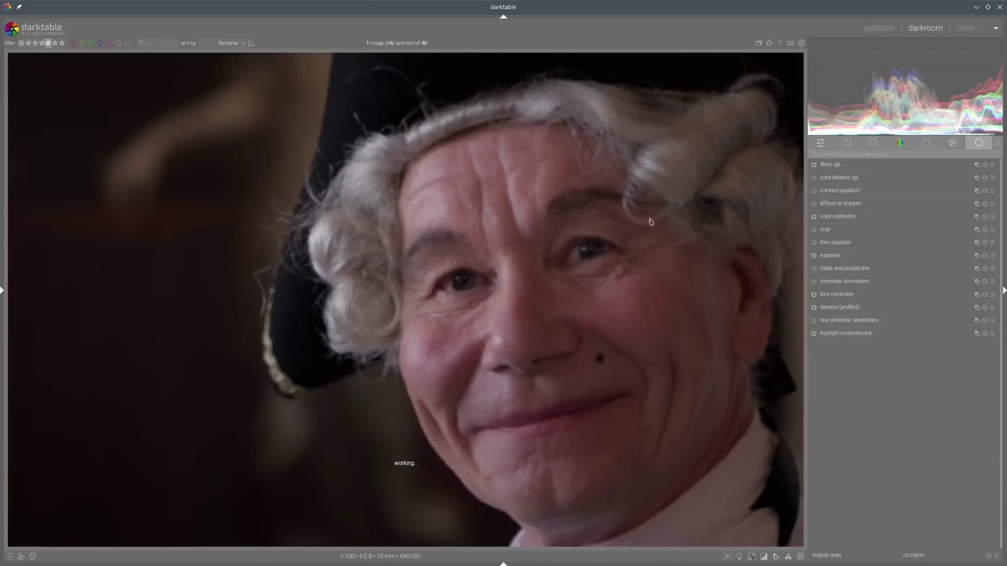
Raise the portrait's exposure to about +2.2 EV and collapse the exposure module.
left_click(834, 257)
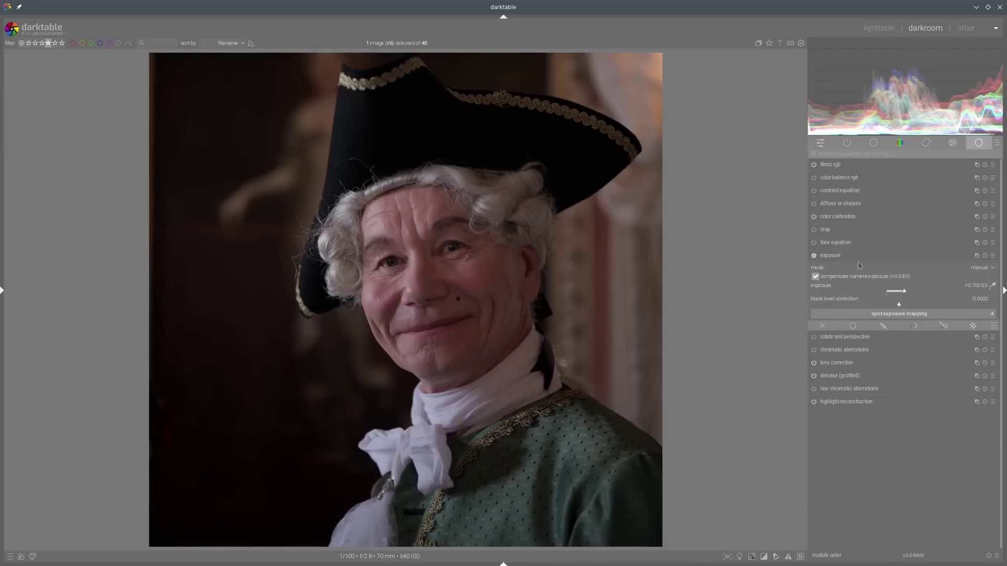
left_click_drag(935, 298, 943, 292)
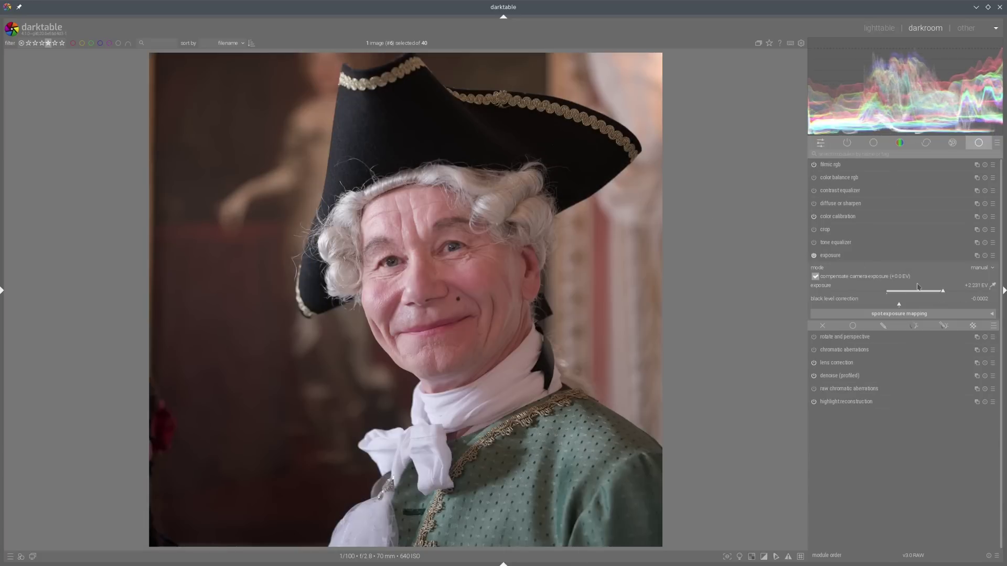
left_click(862, 257)
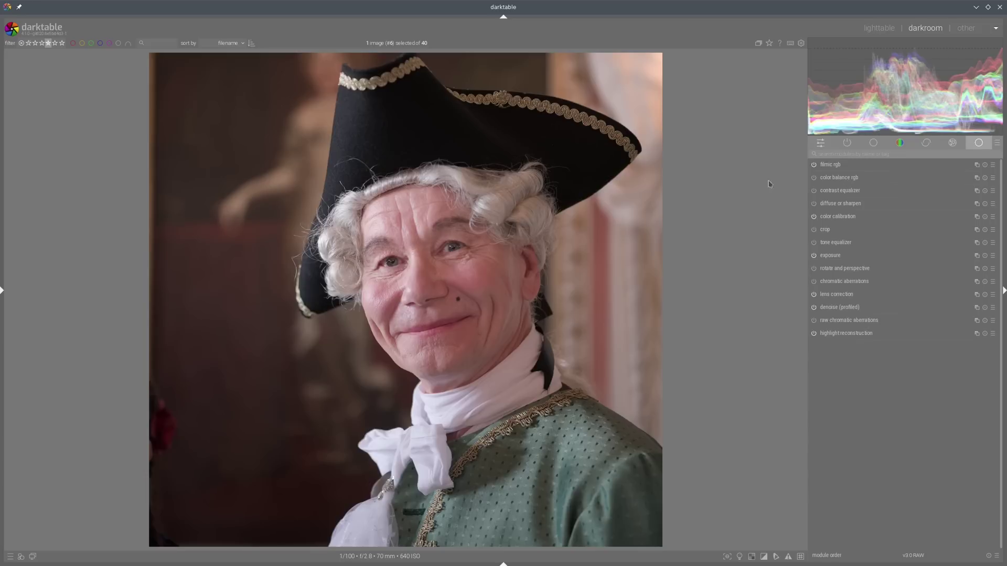
In color balance rgb, set perceptual brilliance to about -23% shadows and +15% highlights, and perceptual saturation to about +54% shadows, +20% mid-tones and -14% highlights.
left_click(845, 179)
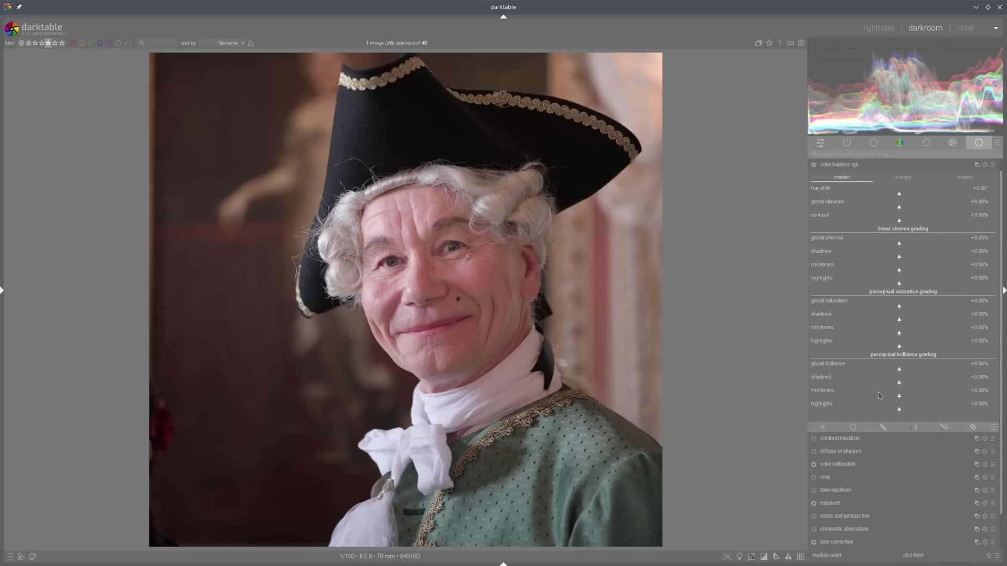
left_click_drag(884, 385, 913, 412)
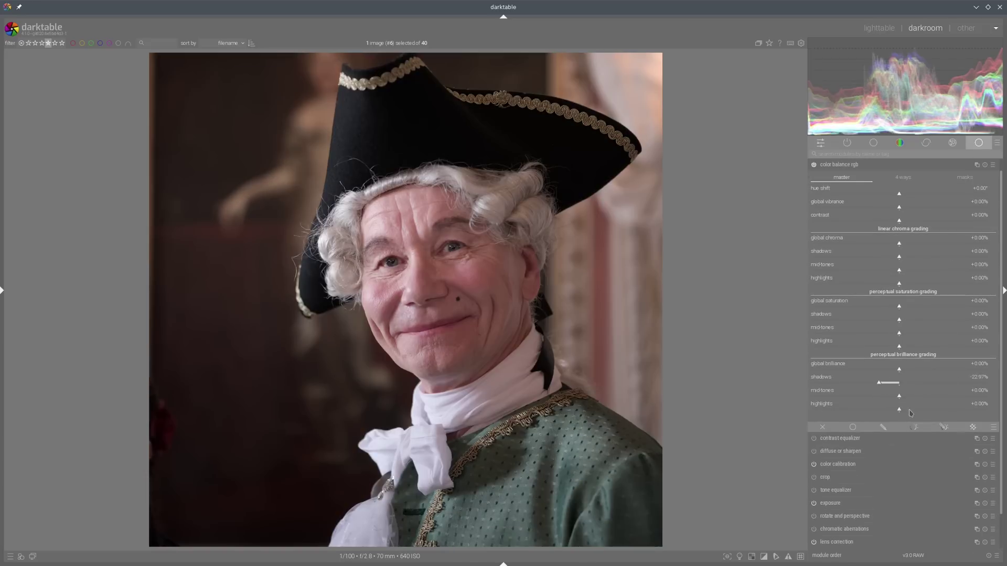
mouse_move(916, 319)
left_mouse_down()
mouse_move(947, 319)
mouse_move(917, 333)
left_mouse_up()
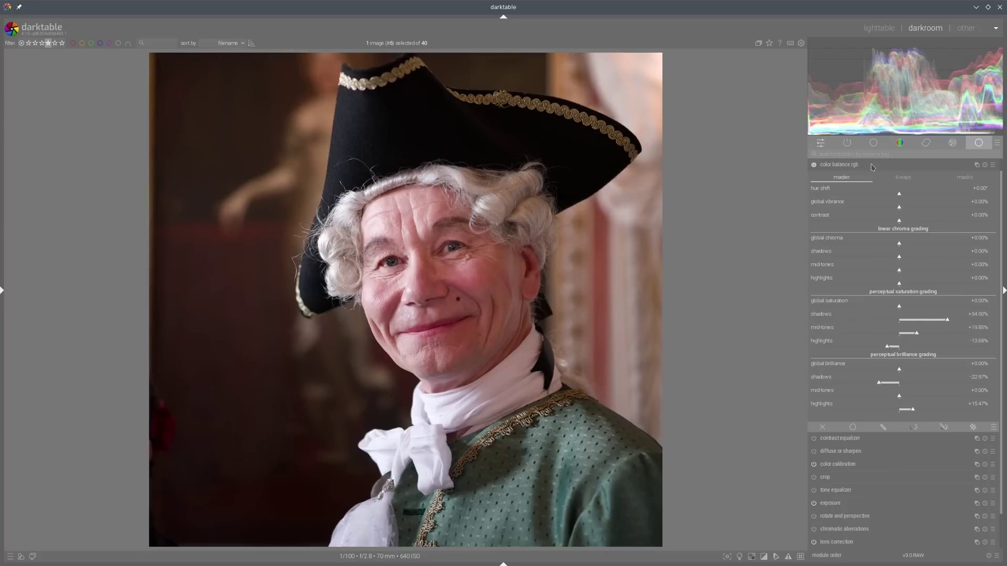
left_click(873, 165)
In color calibration, pick the illuminant from the whole portrait, reduce its chroma to about 43%, and collapse the module.
left_click(845, 217)
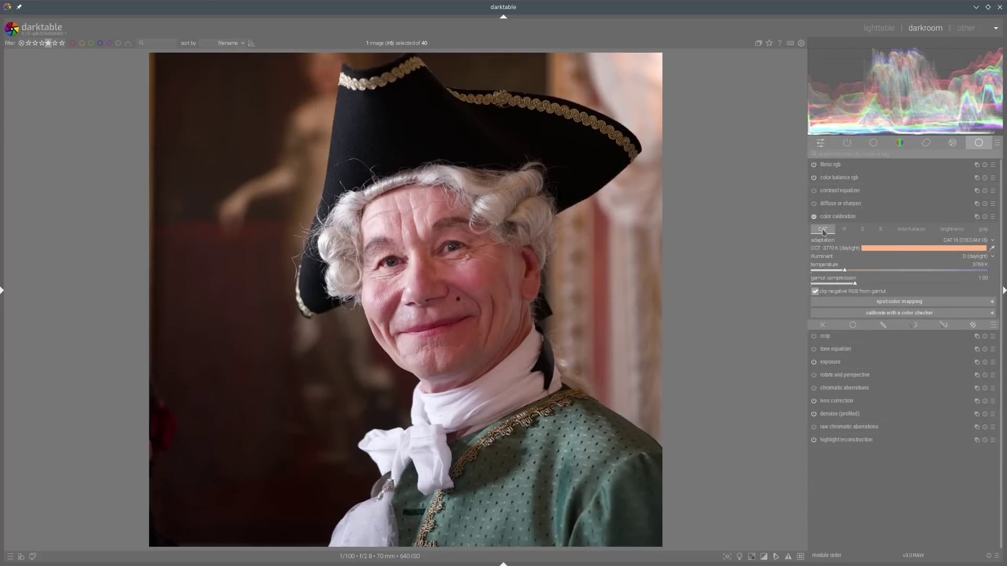
left_click(991, 248)
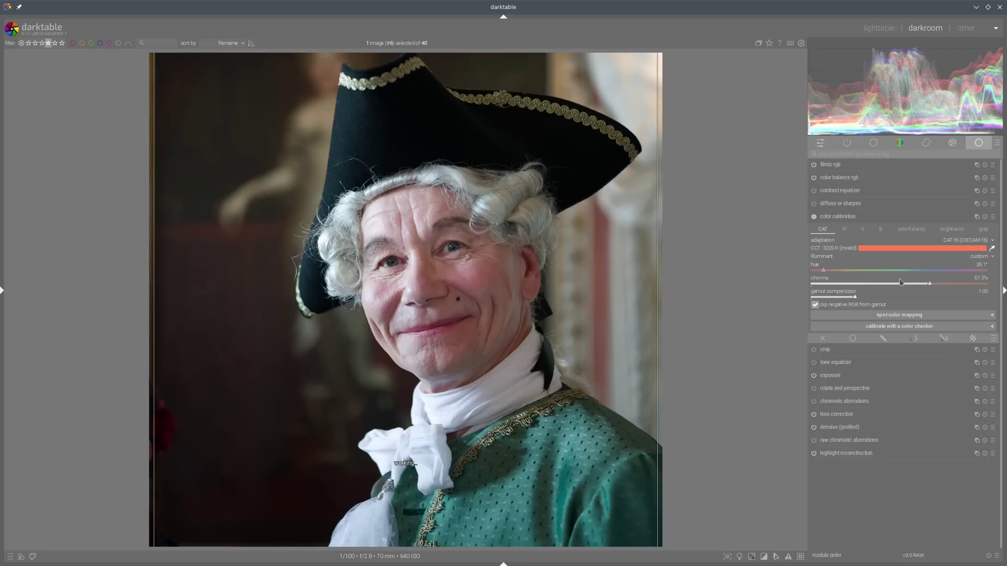
left_click(888, 284)
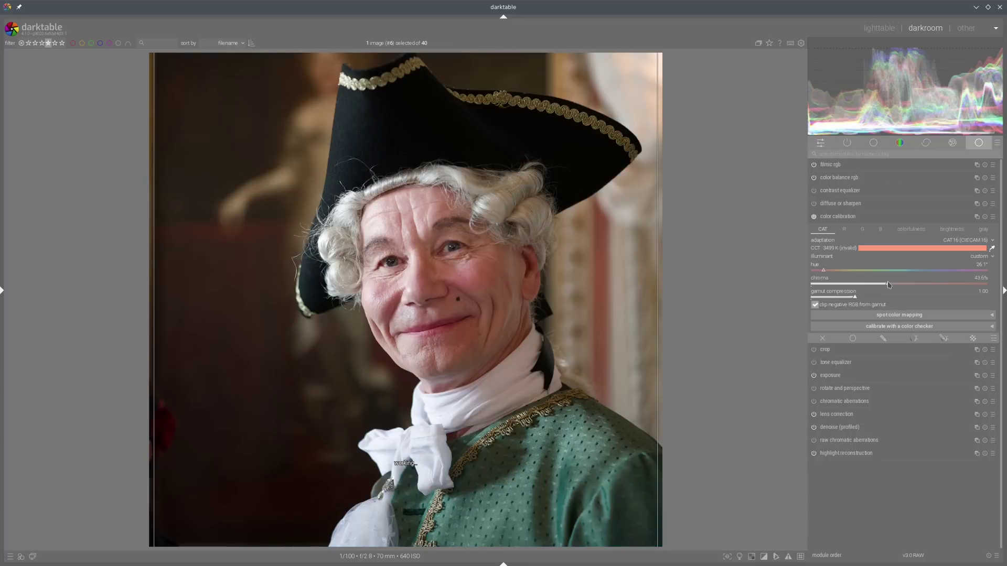
left_click(869, 218)
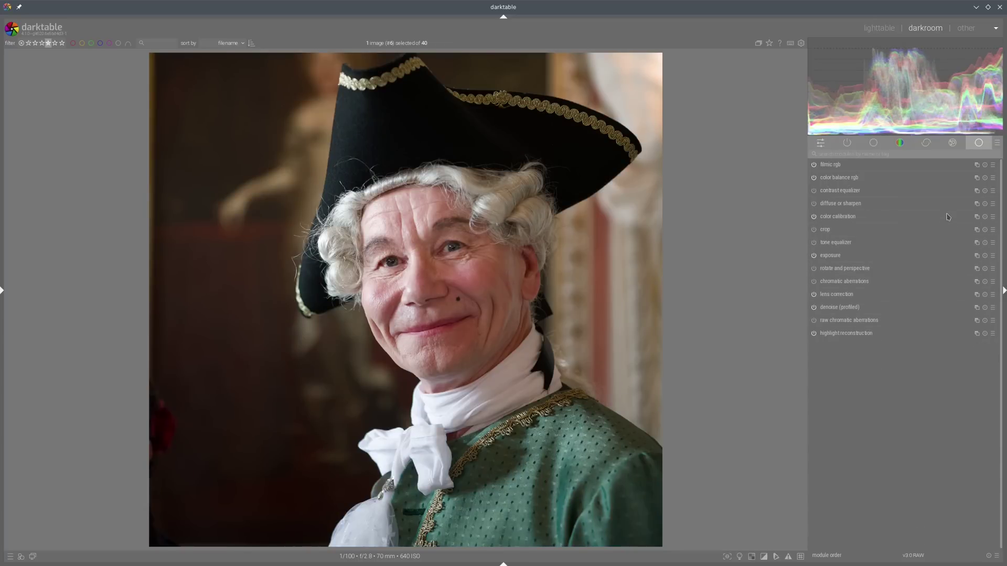
Apply a diffuse or sharpen preset to the portrait, check it in color assessment mode, and inspect the scarf and coat trim up close.
left_click(993, 203)
left_click(915, 367)
left_click(740, 556)
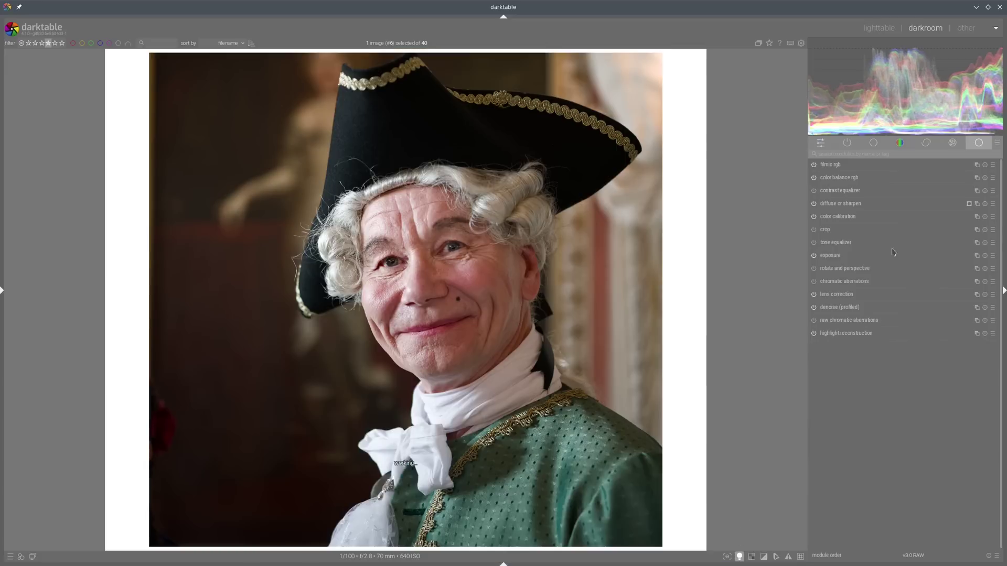
left_click(739, 557)
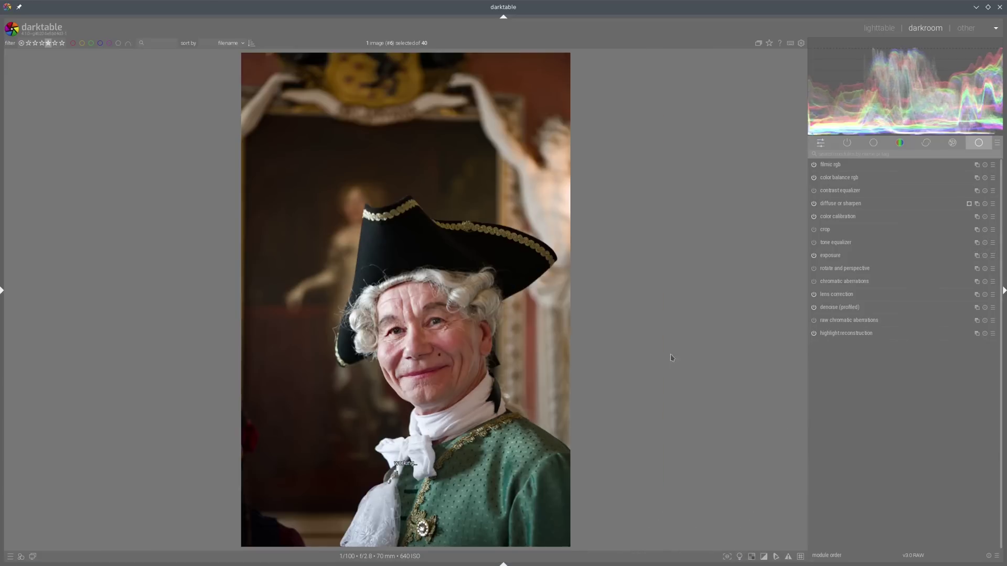
scroll(441, 398, "up", 5)
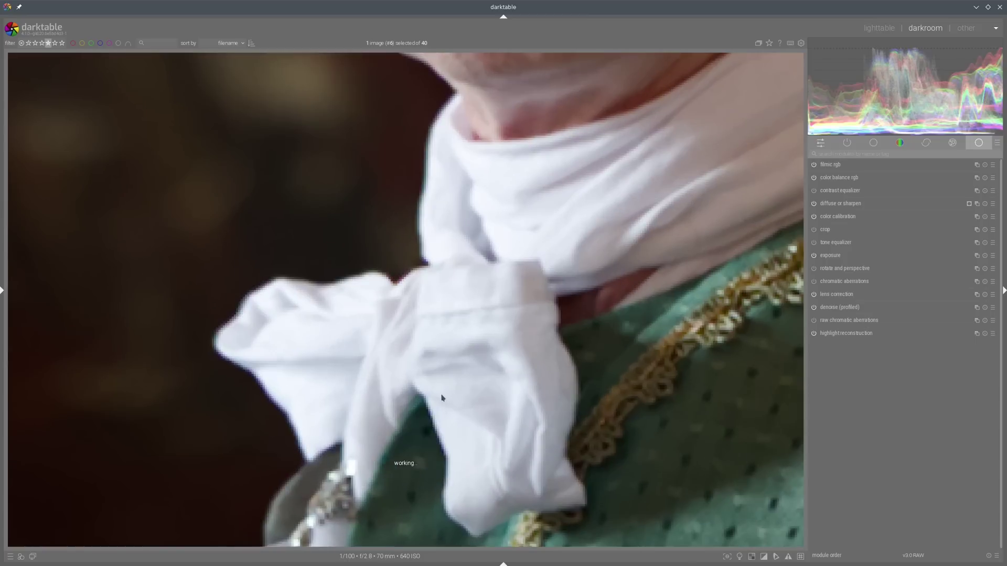
scroll(527, 312, "down", 2)
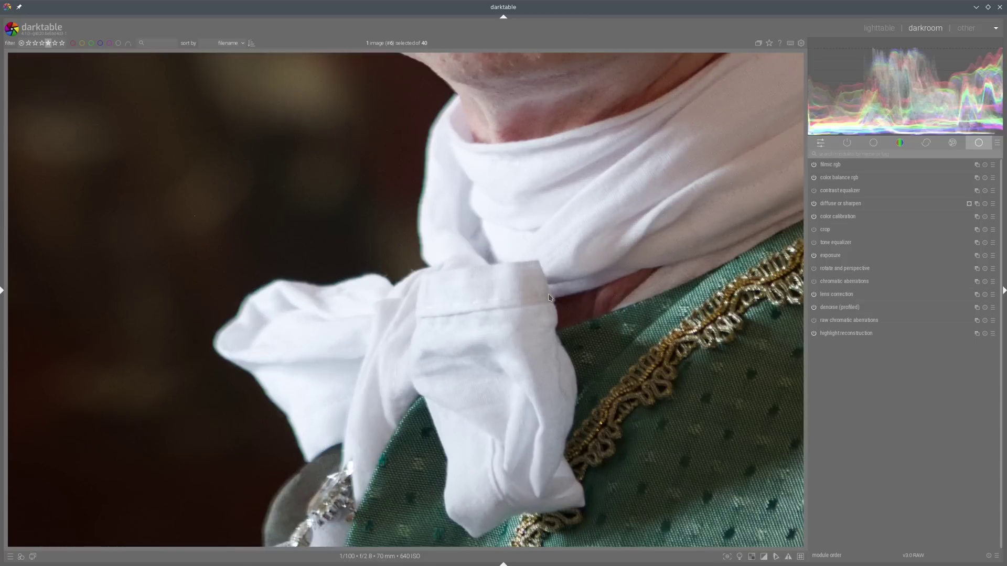
scroll(549, 298, "down", 2)
scroll(549, 299, "down", 2)
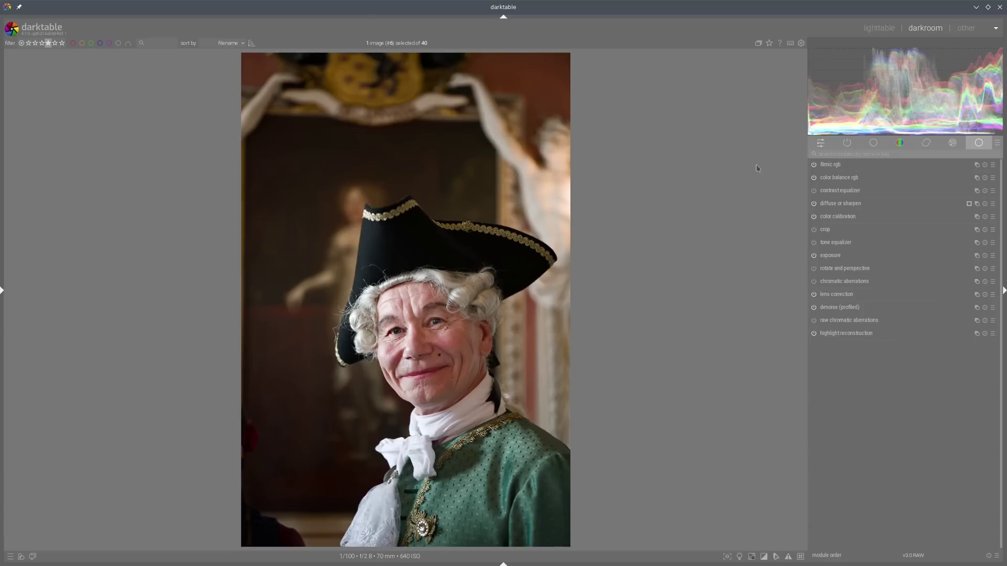
Open the photo of the two seated men, enable lens correction and denoise (profiled) with preserve shadows at about 0.71, and check their faces.
left_click(880, 29)
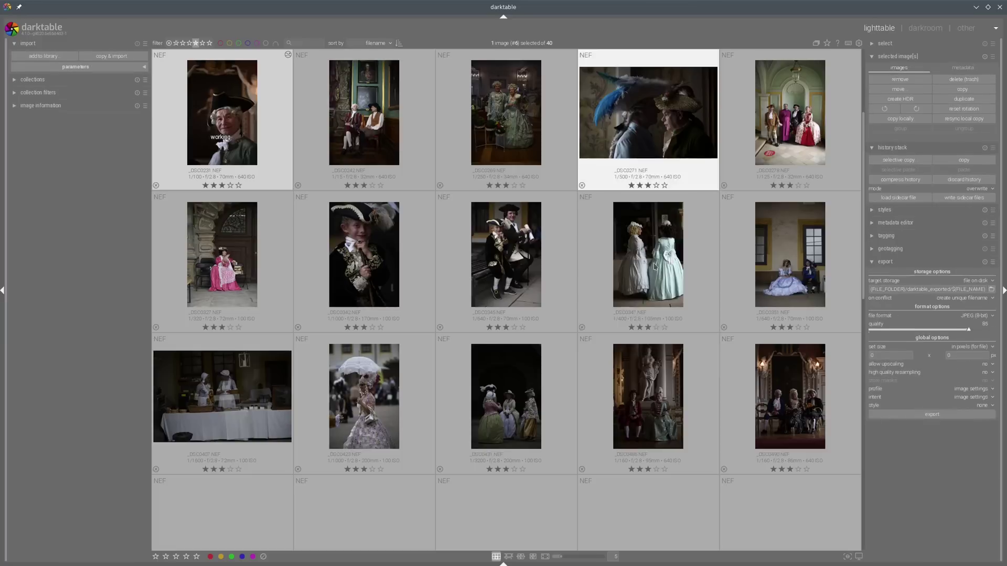
left_click(347, 152)
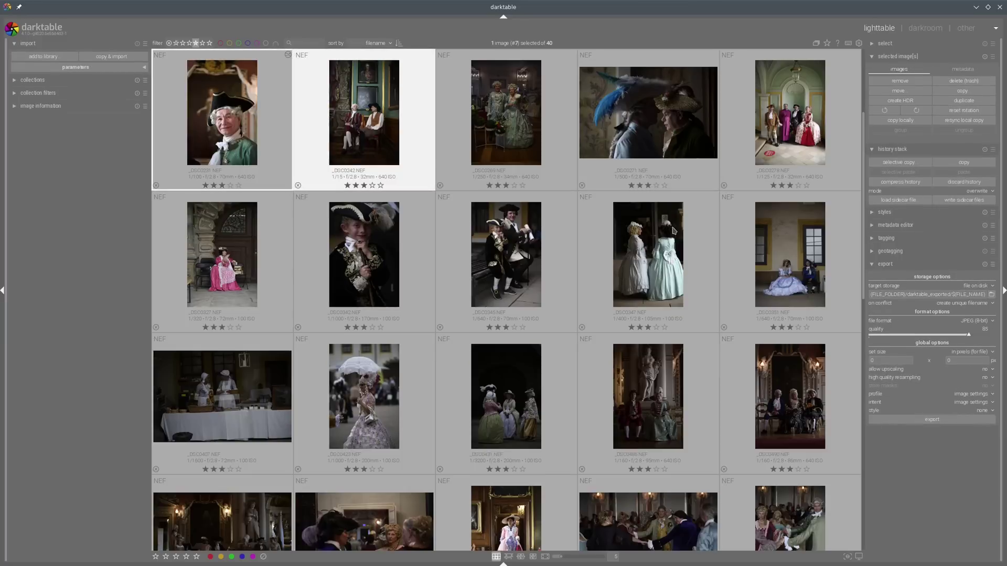
key("d")
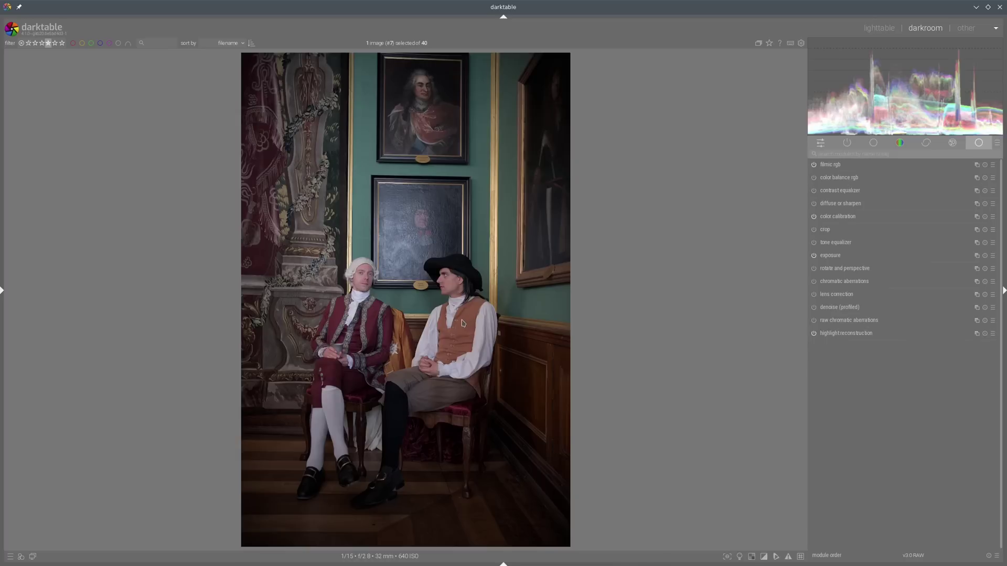
left_click(814, 307)
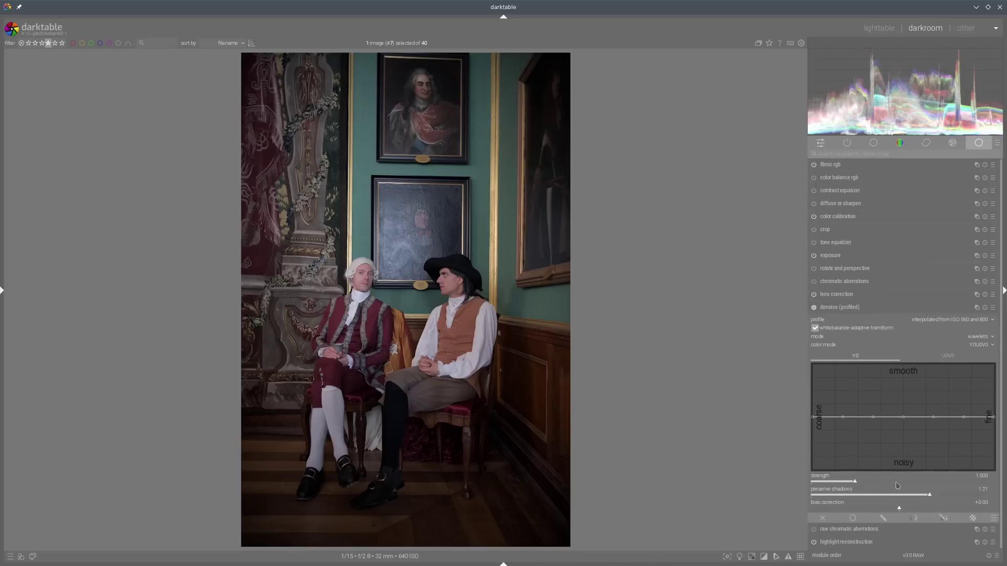
left_click(881, 496)
scroll(449, 303, "up", 3)
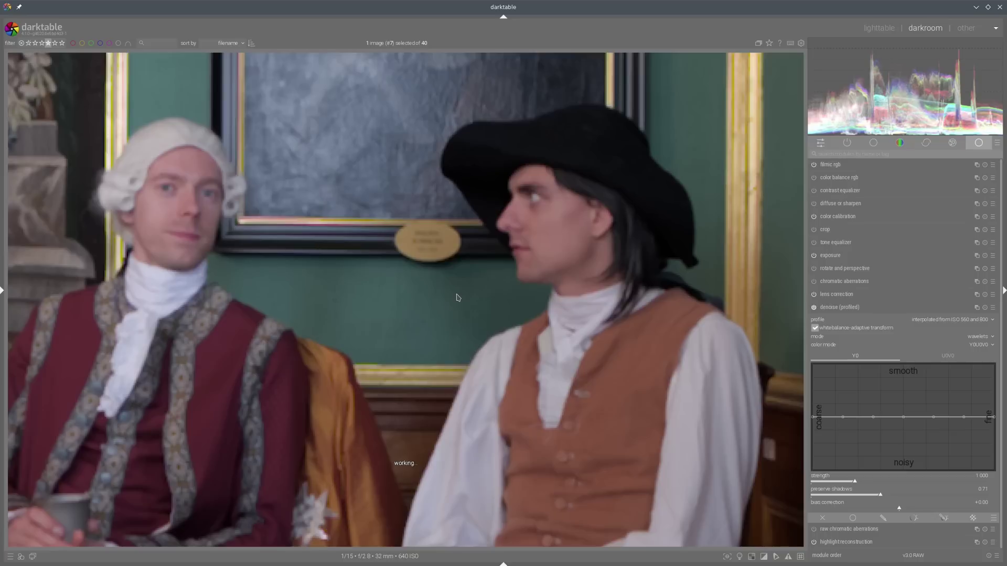
scroll(419, 281, "down", 3)
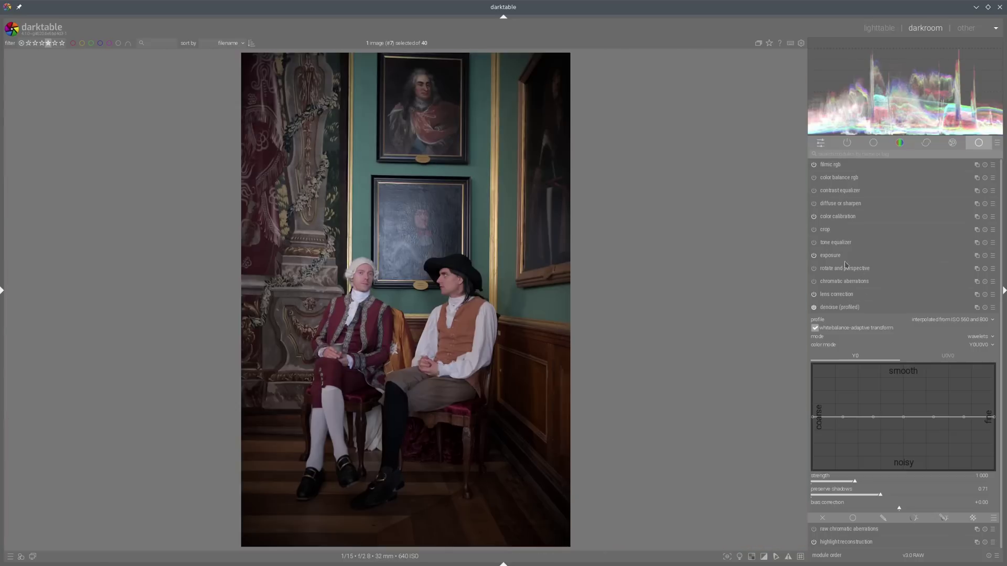
Collapse denoise (profiled) and raise the exposure of the two men's photo to about +1.71 EV.
left_click(841, 306)
left_click(834, 255)
left_click_drag(916, 292, 930, 292)
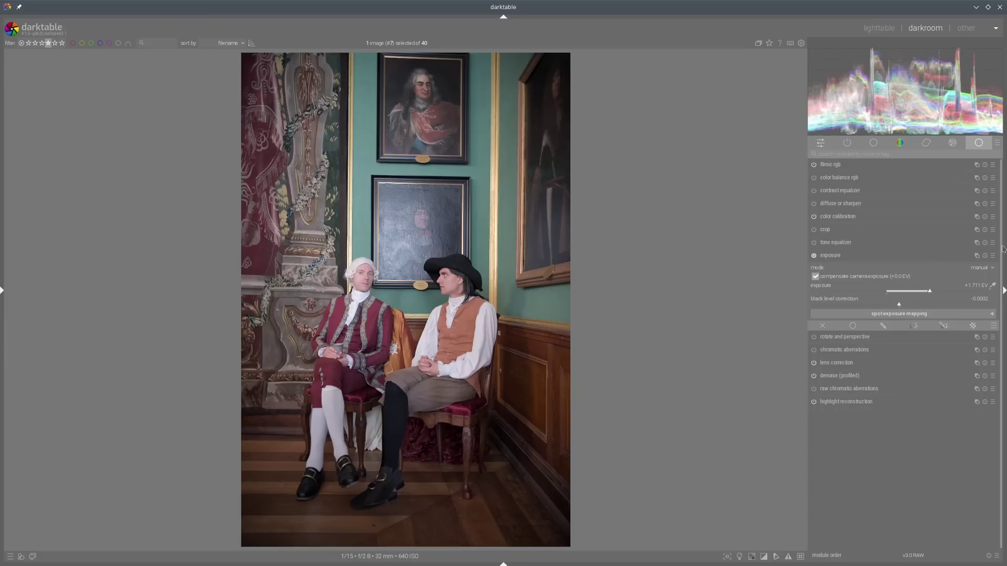
Apply the "designgreting" preset in tone equalizer and place a circular drawn mask over the two men's heads and upper bodies.
left_click(993, 243)
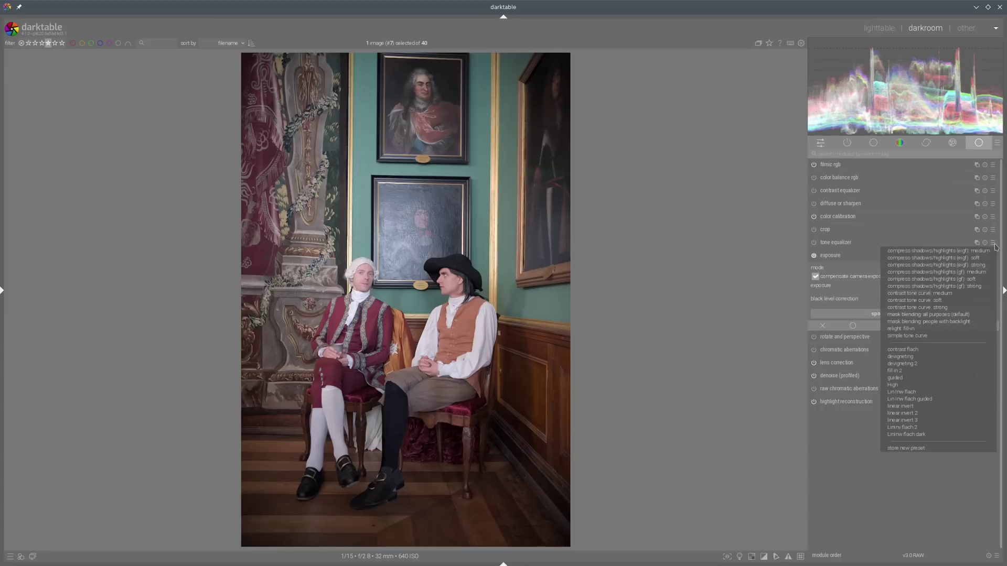
left_click(918, 358)
left_click(952, 377)
left_click(387, 288)
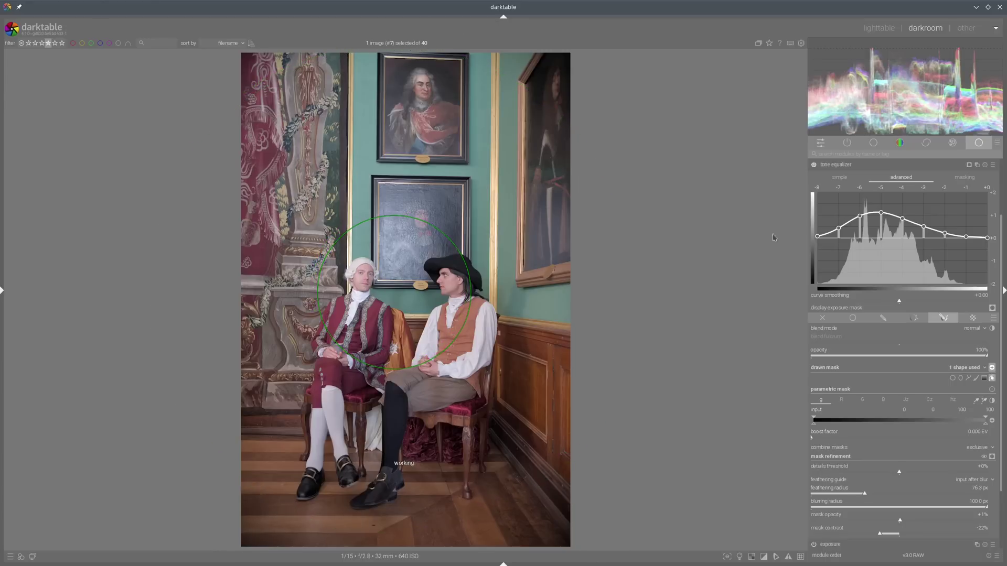
Raise the shadow nodes of the tone equalizer curve around -7 EV and -5 EV within the masked area.
left_click(845, 165)
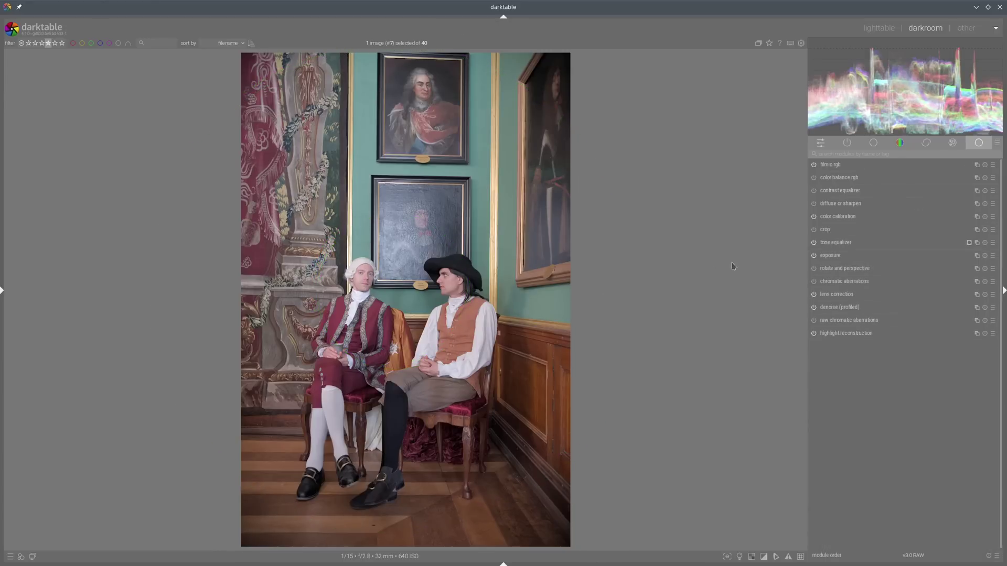
left_click(838, 243)
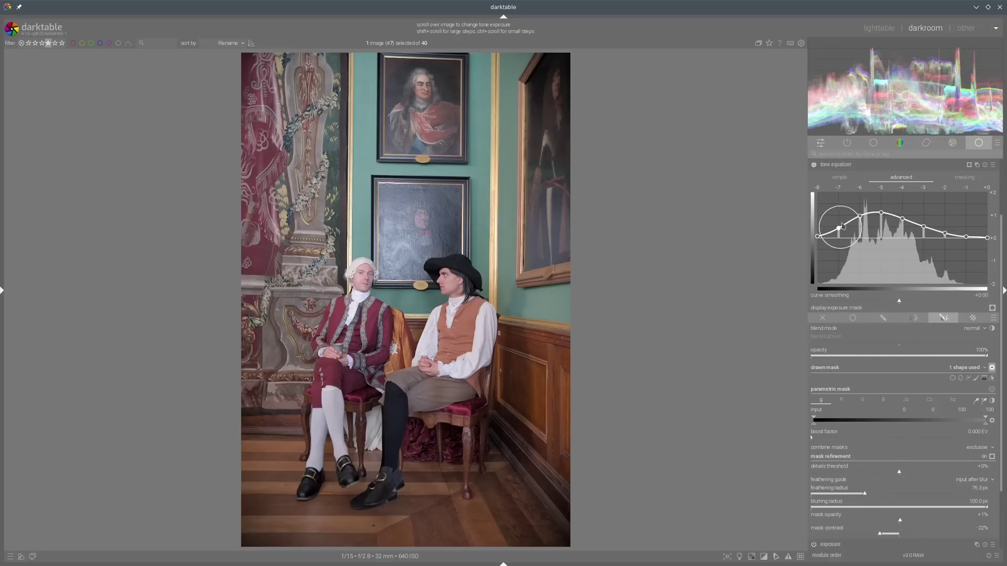
left_click_drag(841, 219, 824, 208)
left_click_drag(888, 213, 889, 205)
left_click(862, 165)
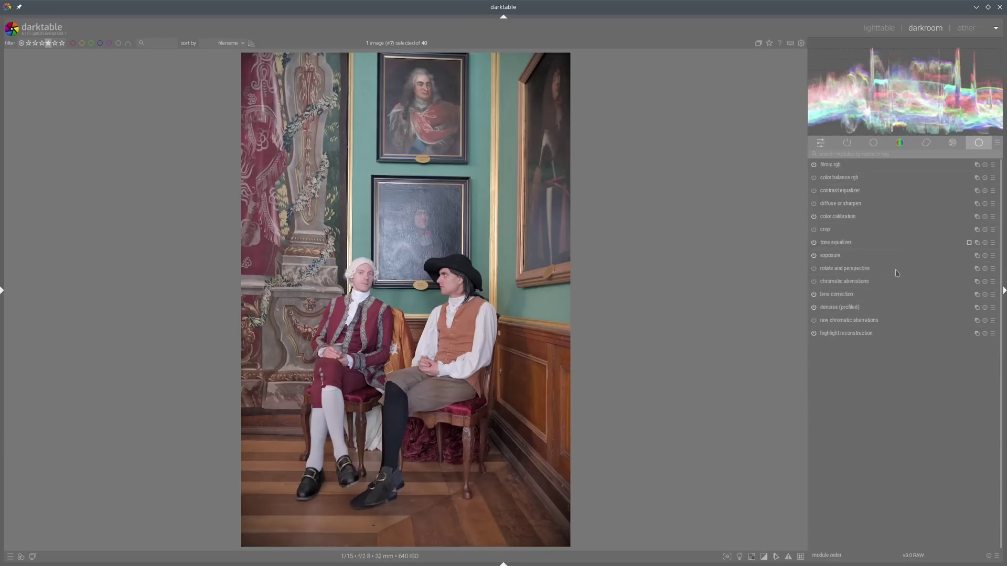
In color balance rgb, set the perceptual brilliance of the shadows to -28.10% and of the highlights to +16.10%.
left_click(834, 178)
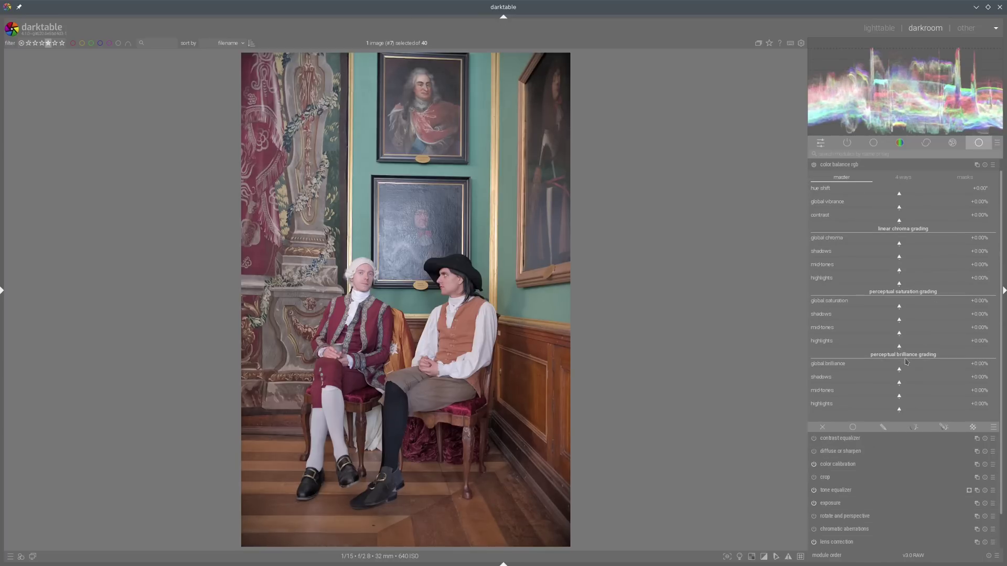
left_click(874, 383)
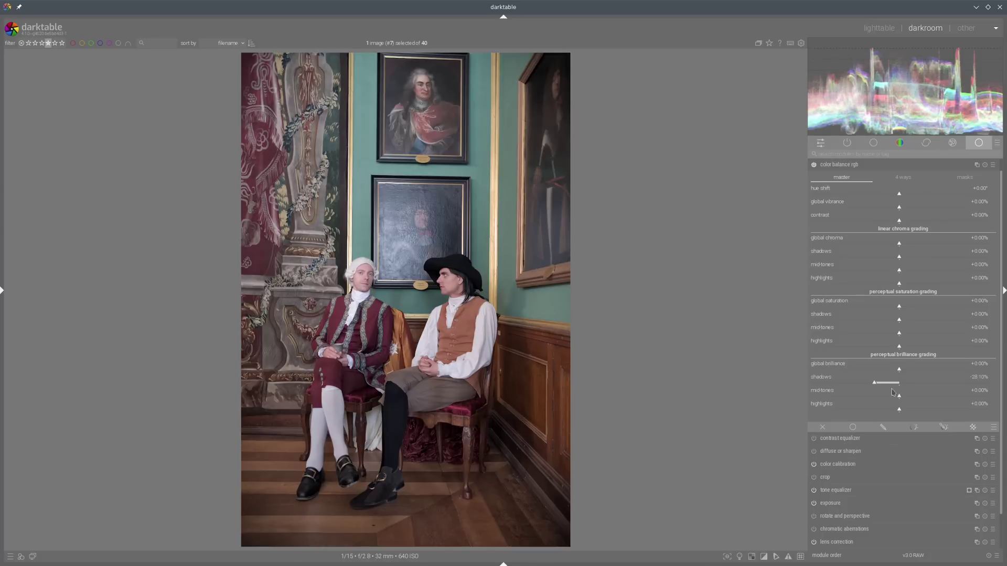
left_click(912, 409)
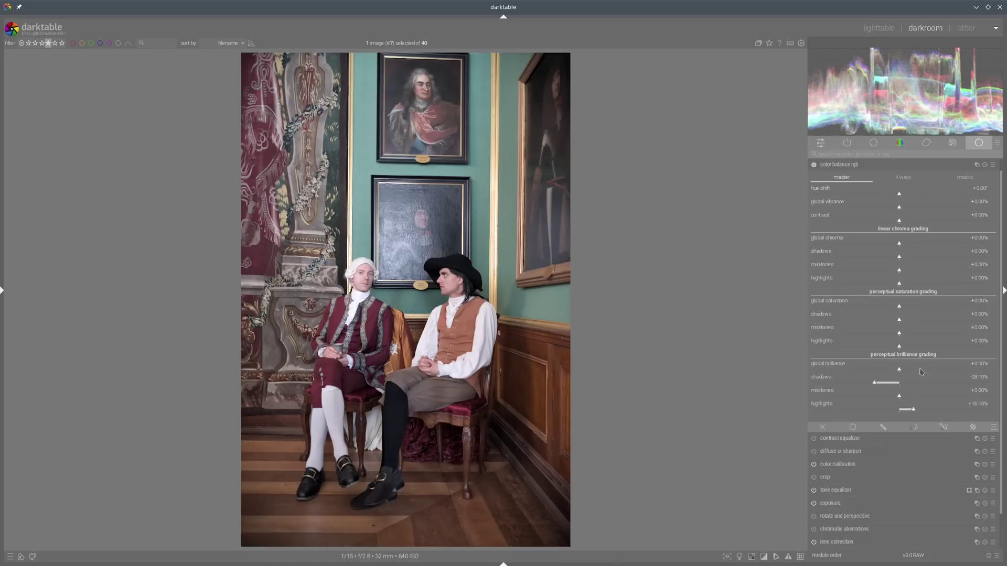
Set color balance rgb perceptual saturation to +51.68% for shadows, +16.50% for mid-tones and -9.98% for highlights.
left_click(936, 319)
left_click(913, 334)
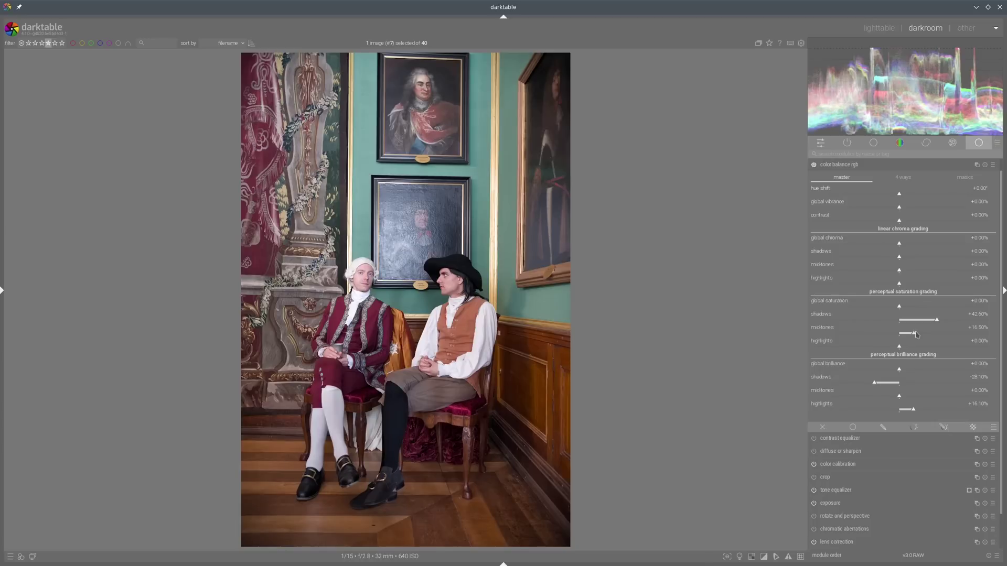
left_click(944, 319)
left_click(891, 346)
scroll(374, 317, "up", 5)
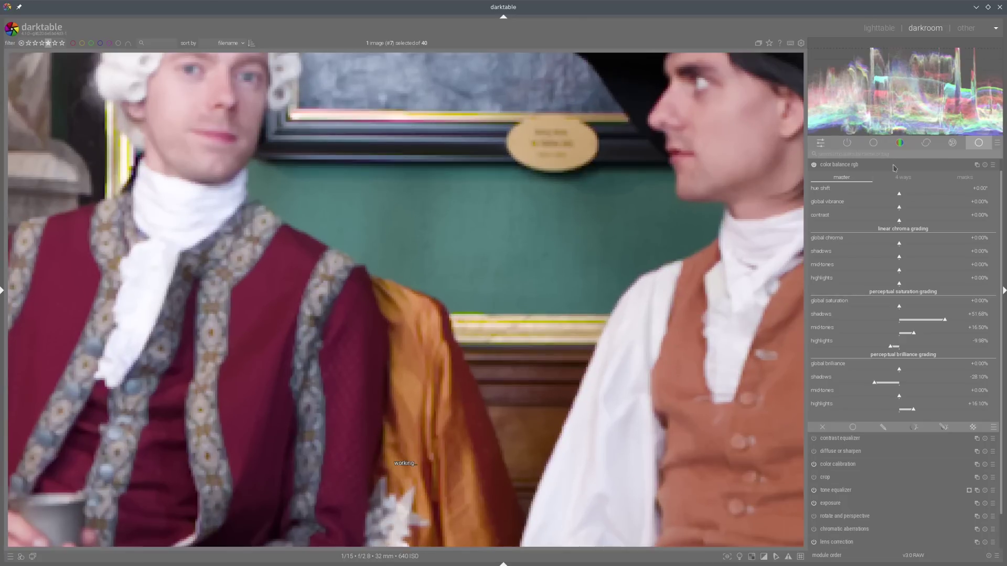
left_click(883, 168)
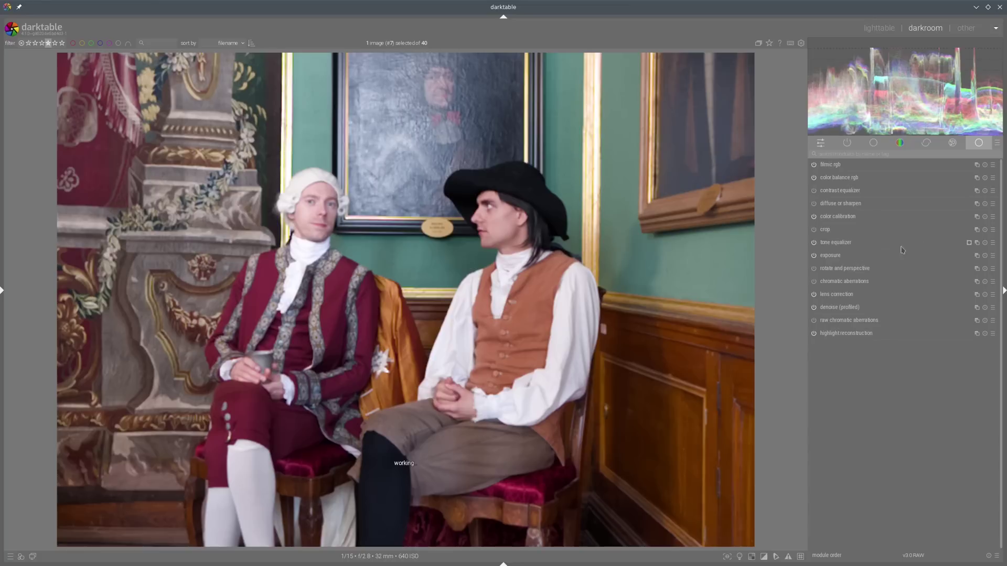
Create a second tone equalizer instance and pull down the brightest end of its curve to about -1 EV.
right_click(976, 243)
left_click(965, 255)
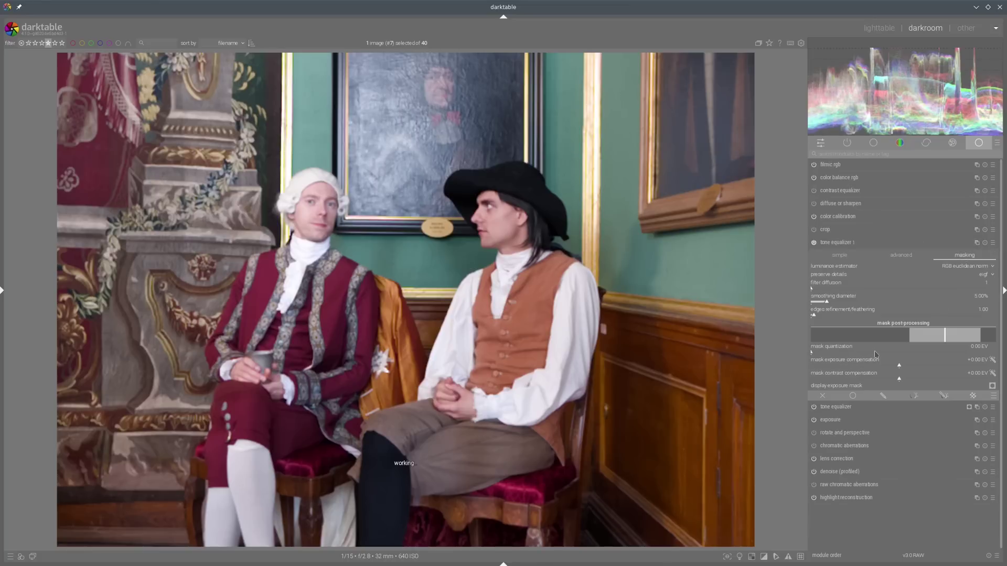
left_click(900, 255)
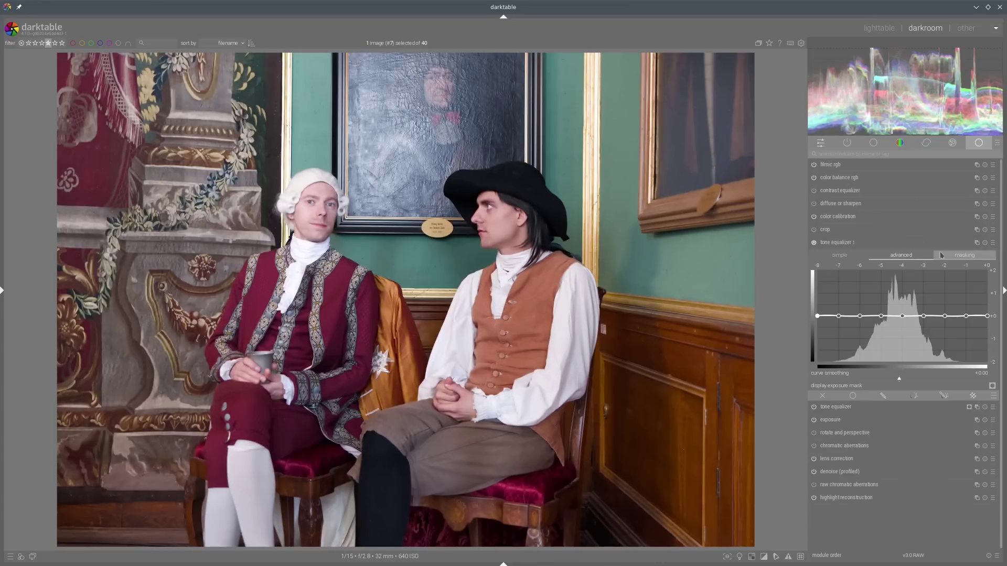
scroll(965, 302, "down", 5)
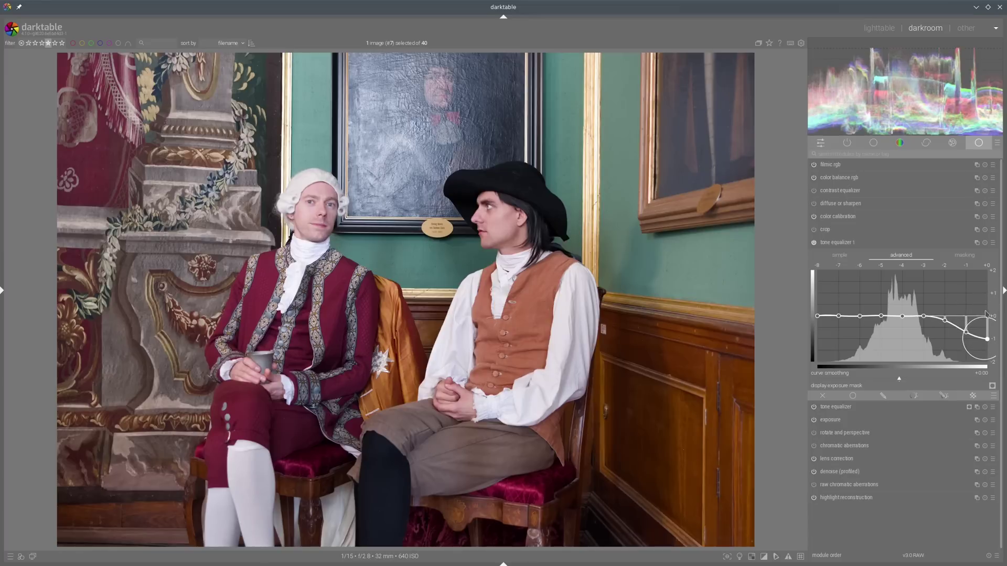
Set the second tone equalizer's mask exposure compensation to -2.04 EV and lower its highlight nodes further to nearly -2 EV.
left_click(964, 255)
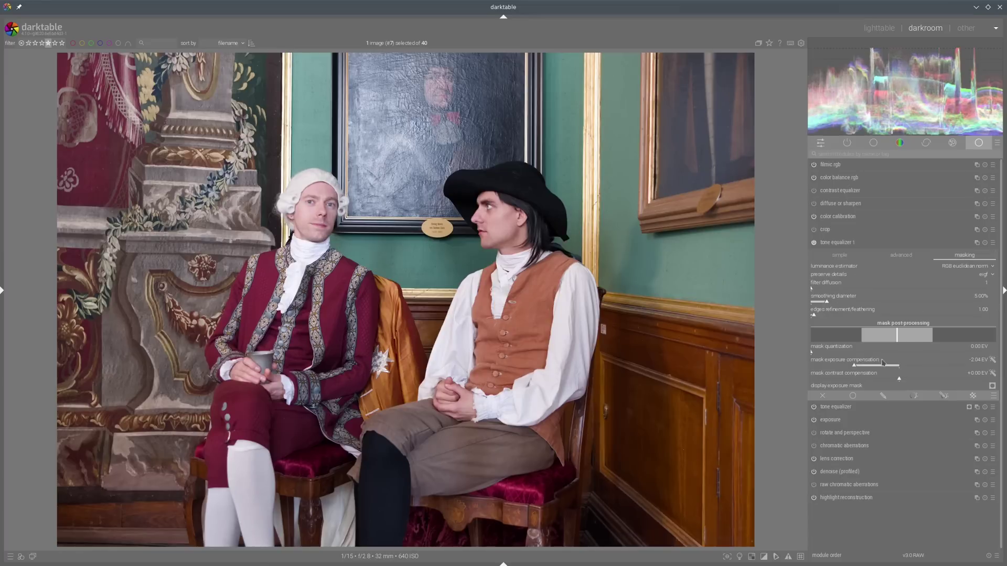
left_click(901, 255)
scroll(983, 330, "down", 4)
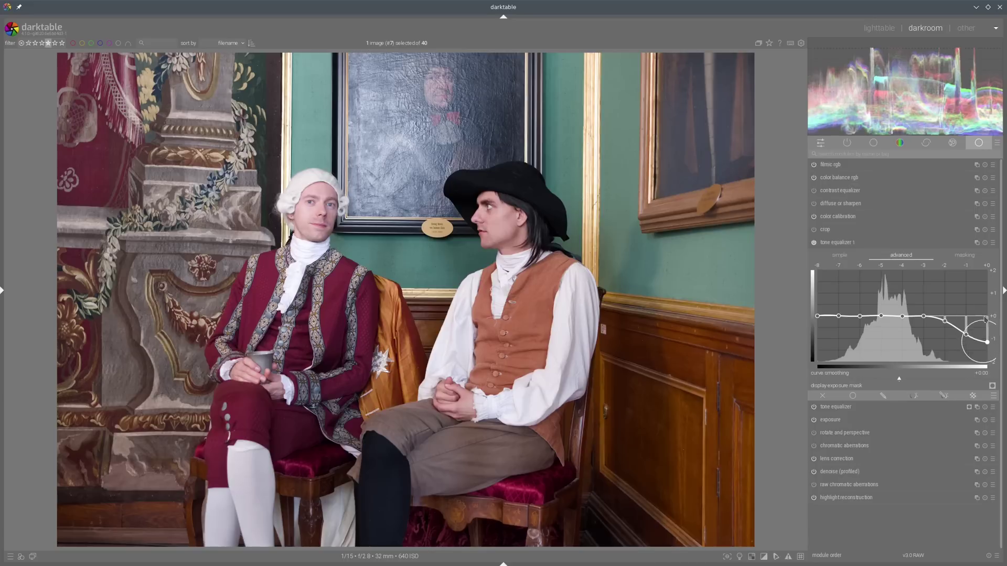
scroll(983, 330, "down", 1)
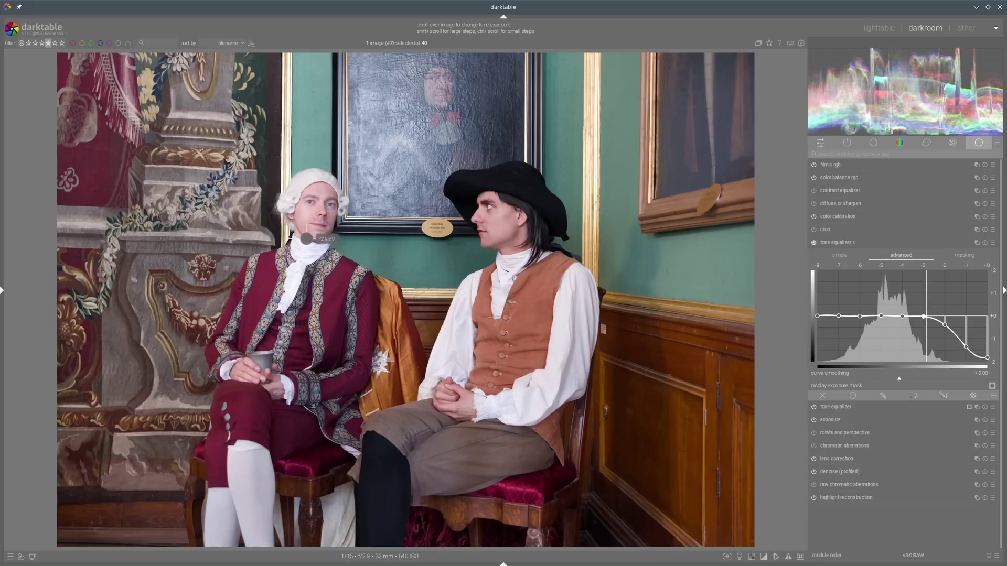
left_click(859, 245)
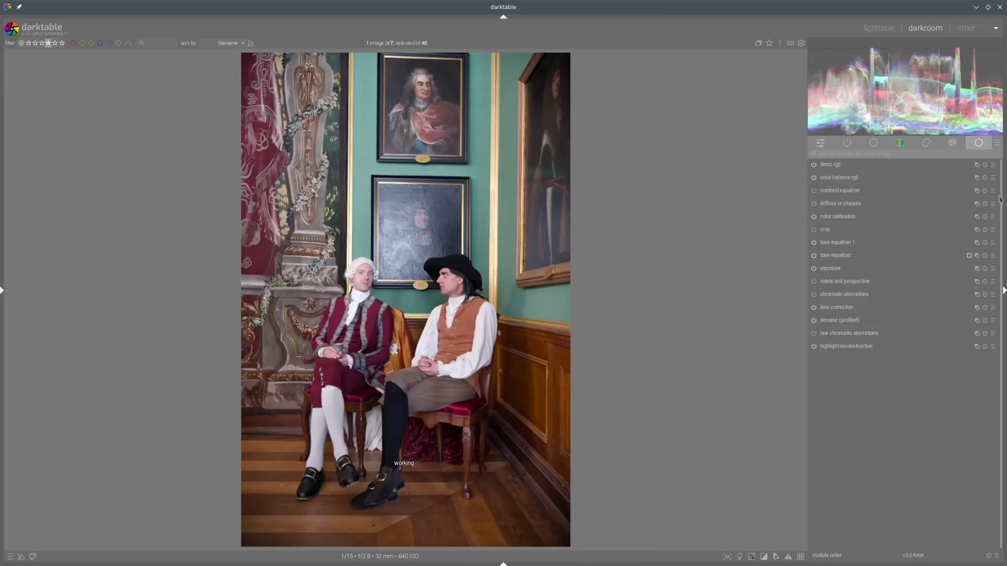
Apply the clarity2 preset of the diffuse or sharpen module.
left_click(992, 203)
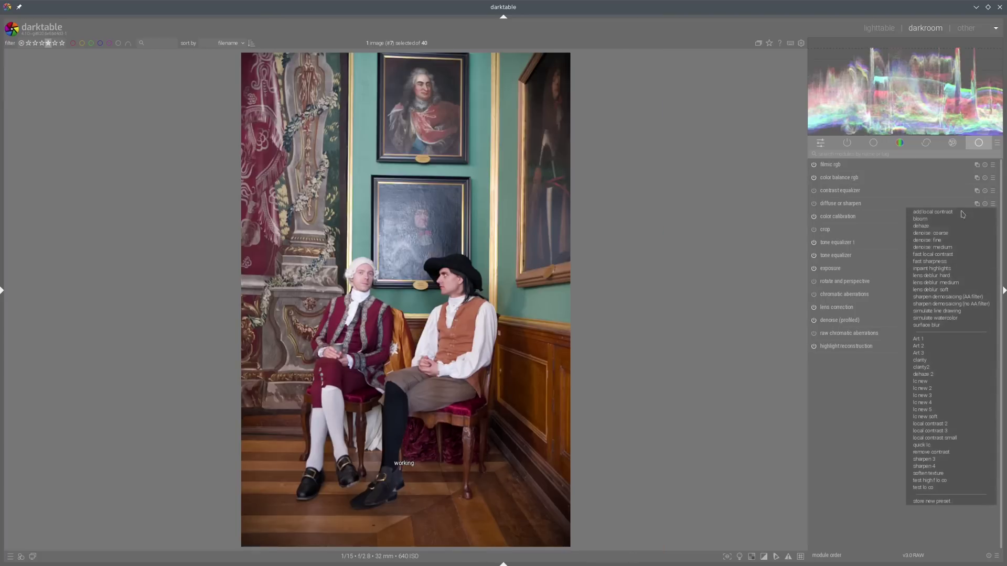
left_click(933, 367)
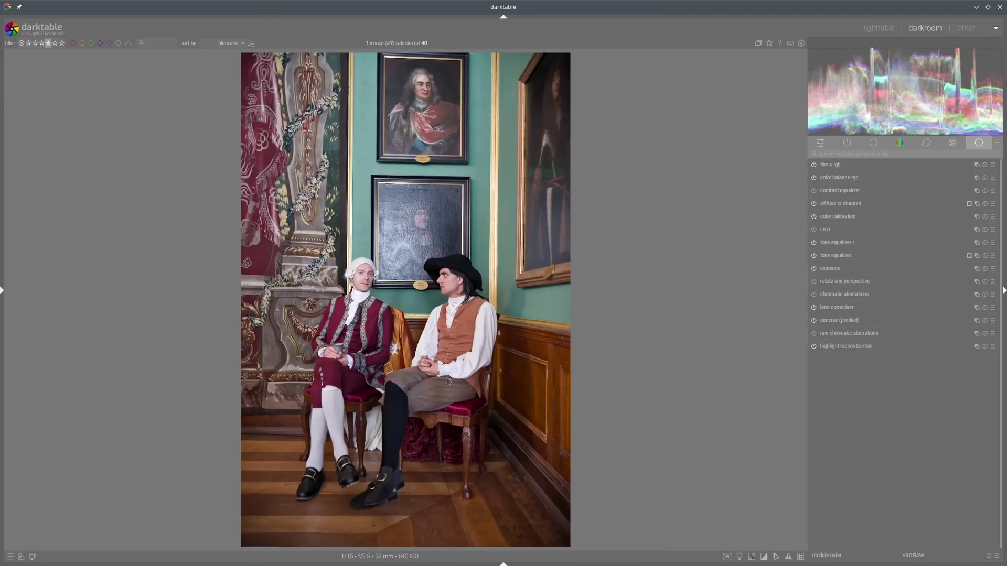
In color calibration, detect the illuminant from the whole image and set its chroma to 54.1%.
left_click(839, 217)
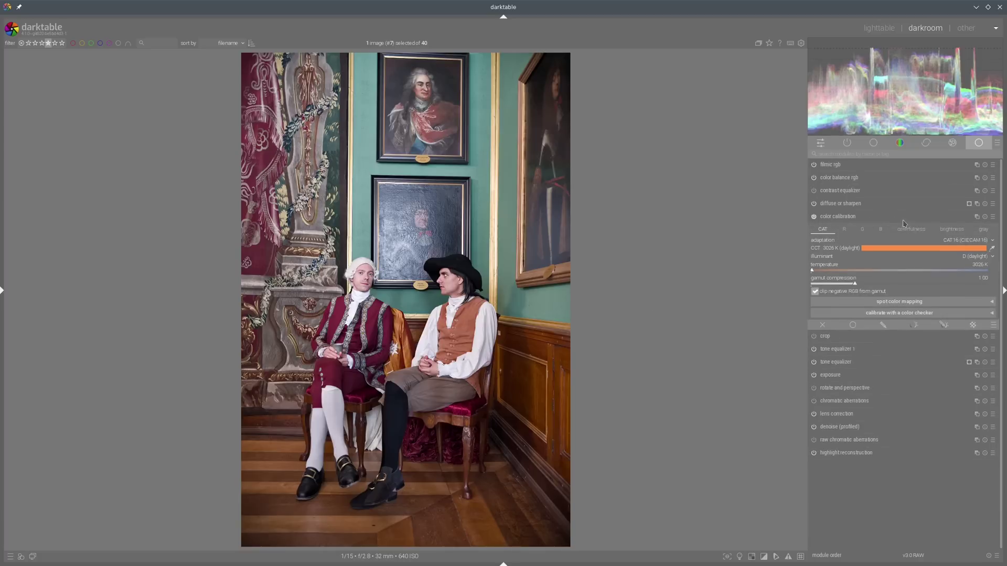
left_click(992, 248)
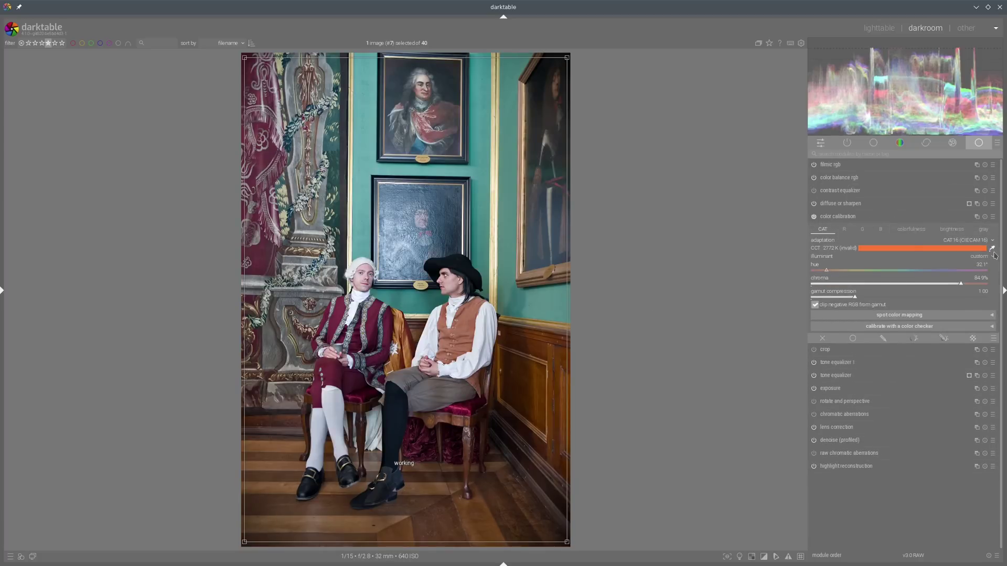
left_click(905, 285)
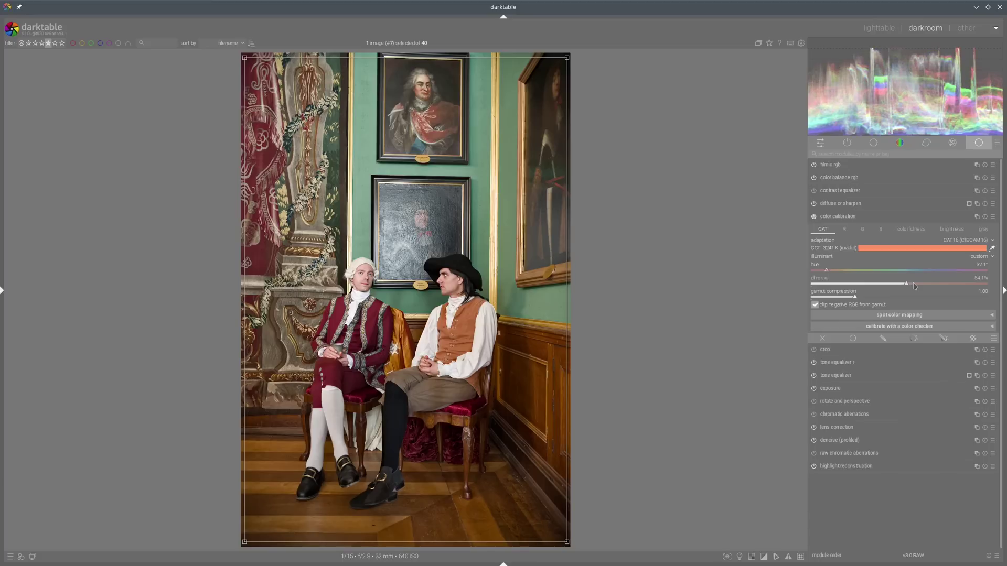
left_click(866, 217)
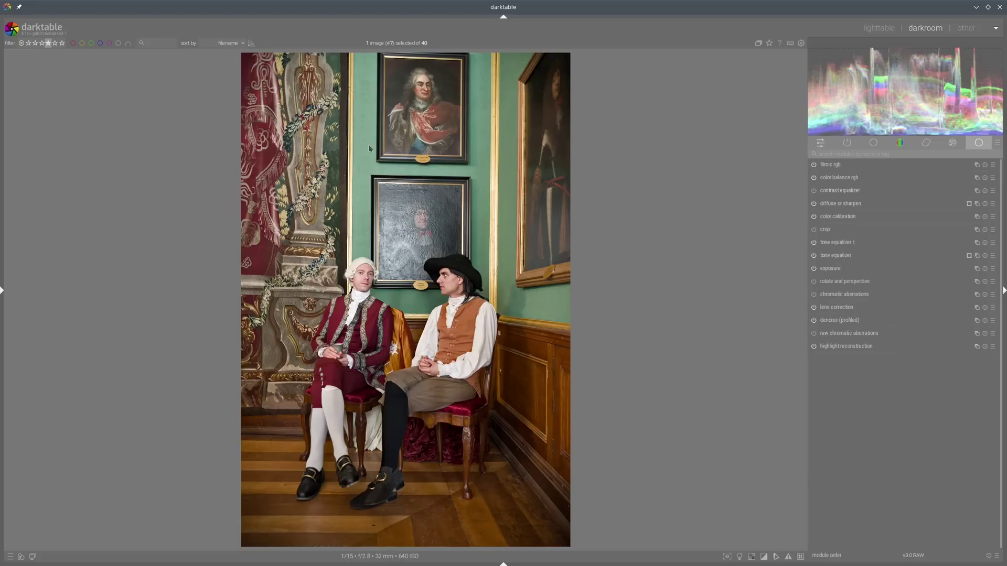
Enable rotate and perspective, automatically detect the image's structure lines and fit both vertical and horizontal perspective to them.
left_click(814, 281)
left_click(841, 282)
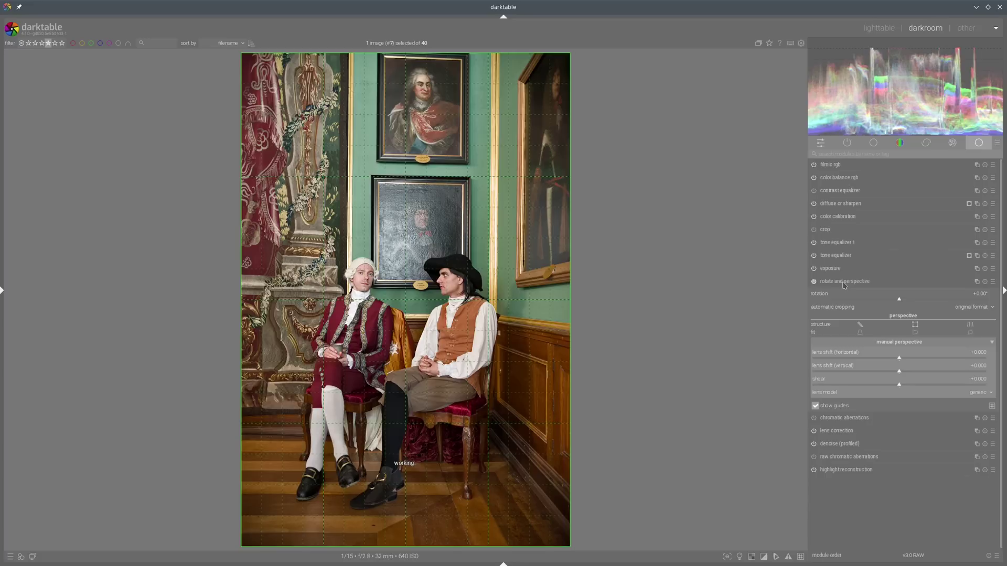
left_click(969, 323)
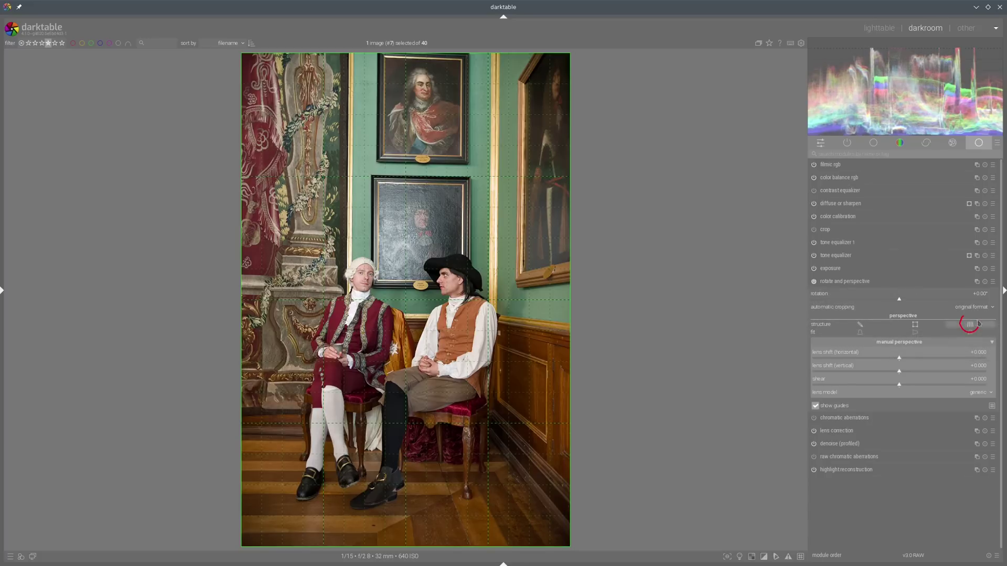
key("F11")
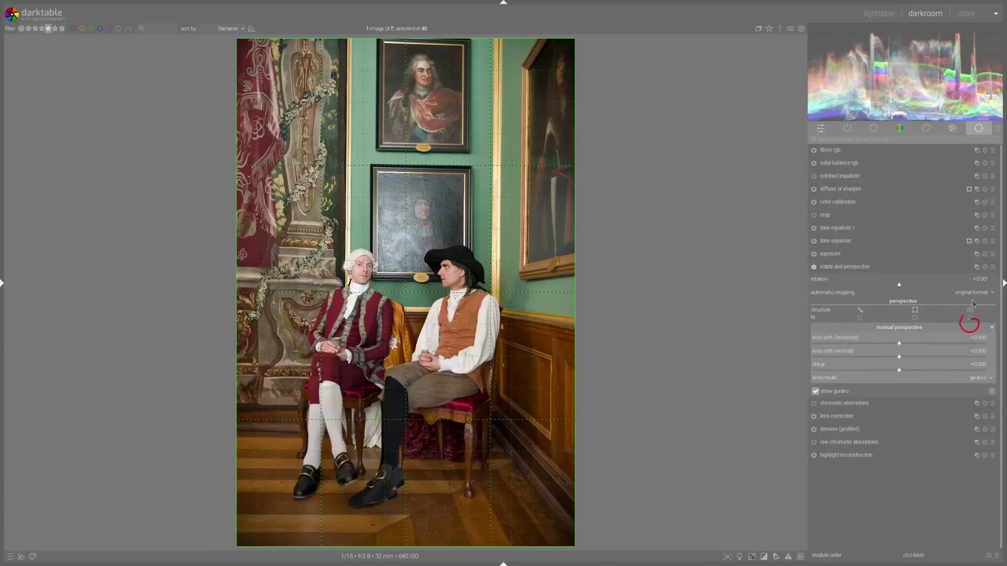
key("F11")
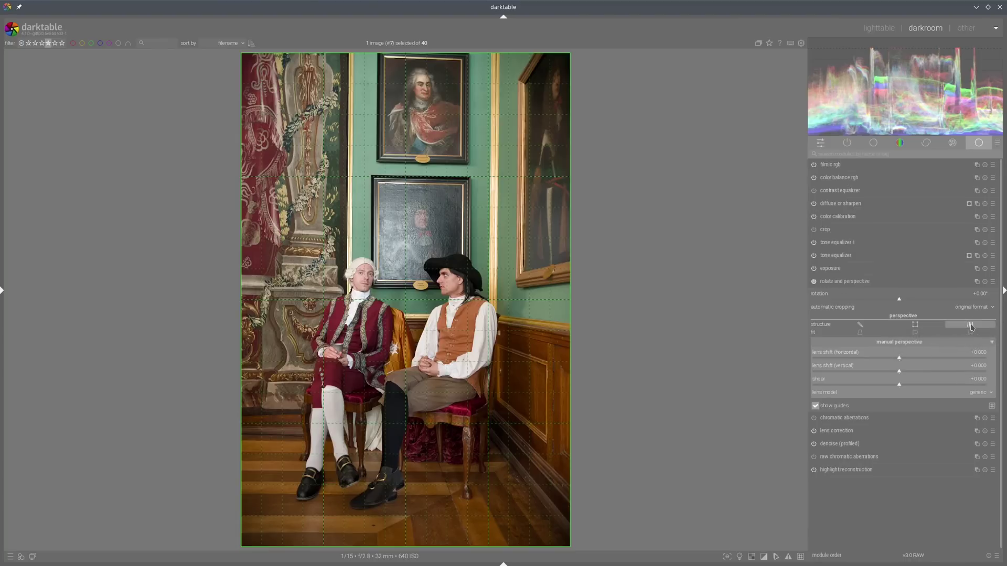
left_click(971, 325)
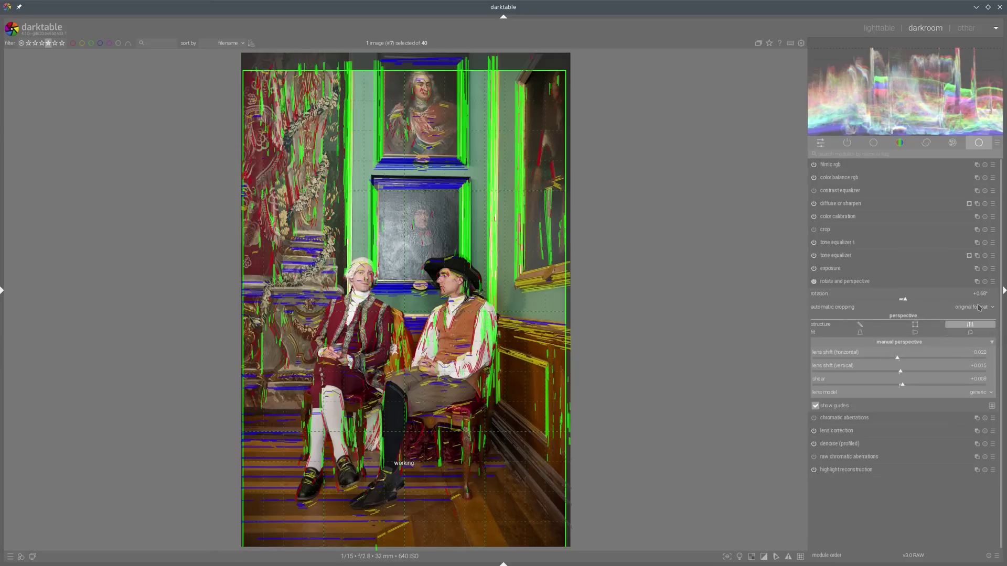
left_click(971, 333)
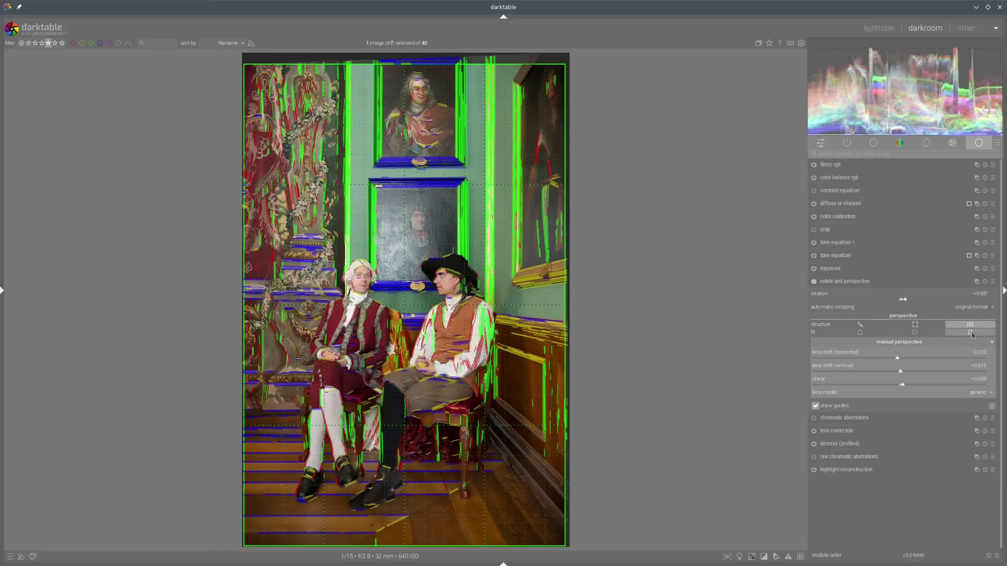
Detect the structure lines again with the enhanced analysis and refit vertical and horizontal perspective.
left_click(970, 325)
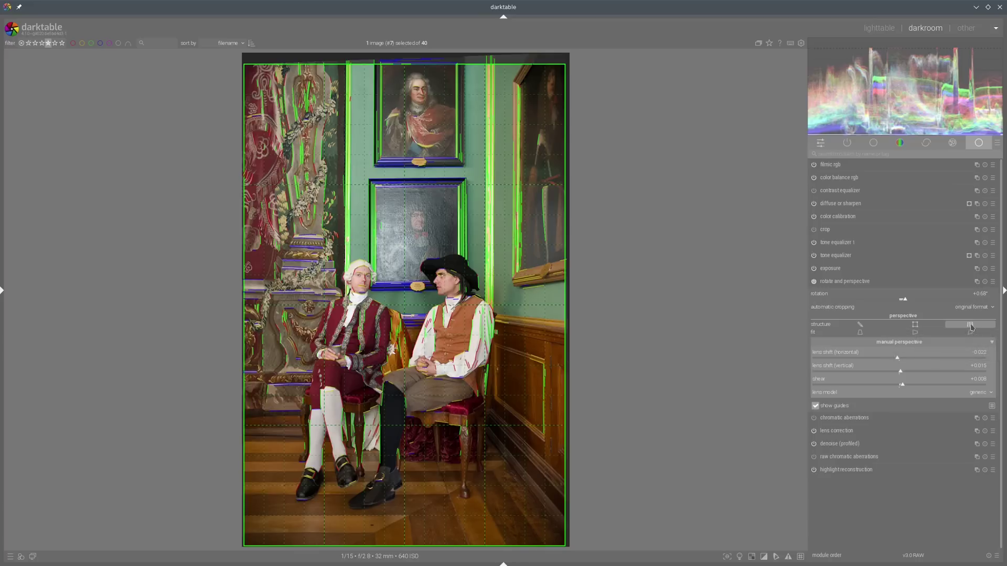
left_click(970, 325, "shift")
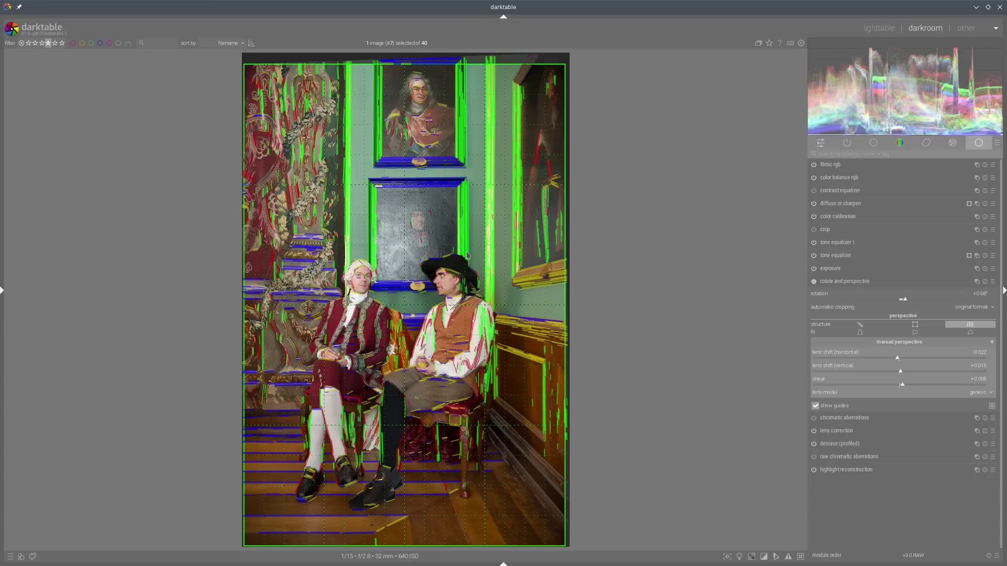
left_click(970, 332)
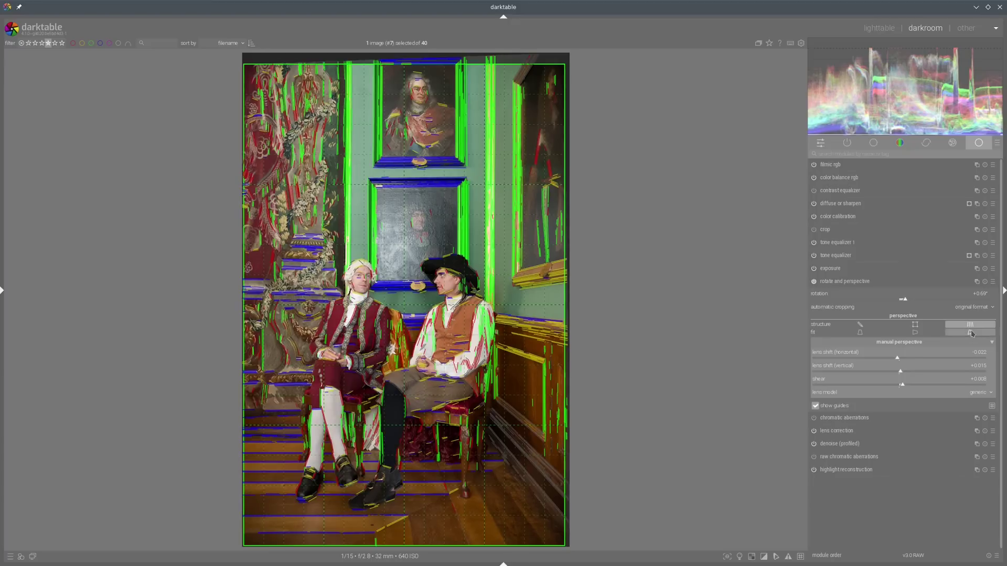
left_click(889, 283)
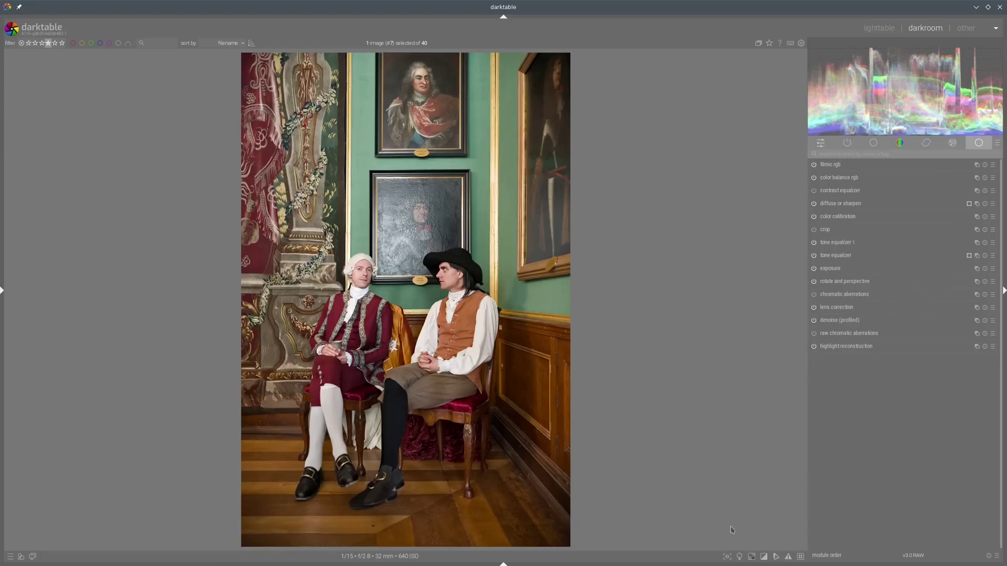
Preview the finished photo in color assessment mode with its white border.
left_click(740, 556)
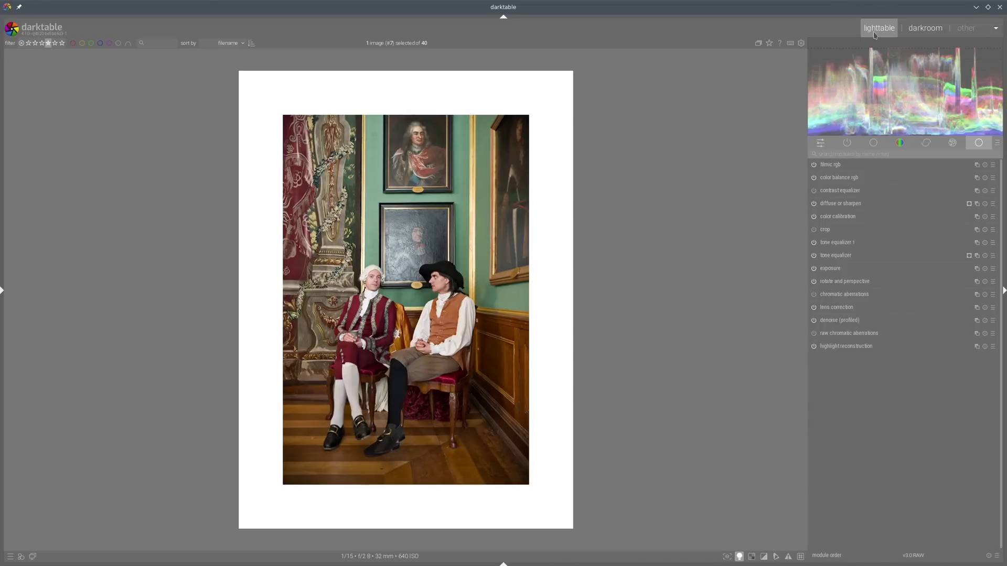
Switch to the portrait of the couple in pale turquoise costumes behind the plant stands and set its exposure to +2.443 EV.
left_click(874, 31)
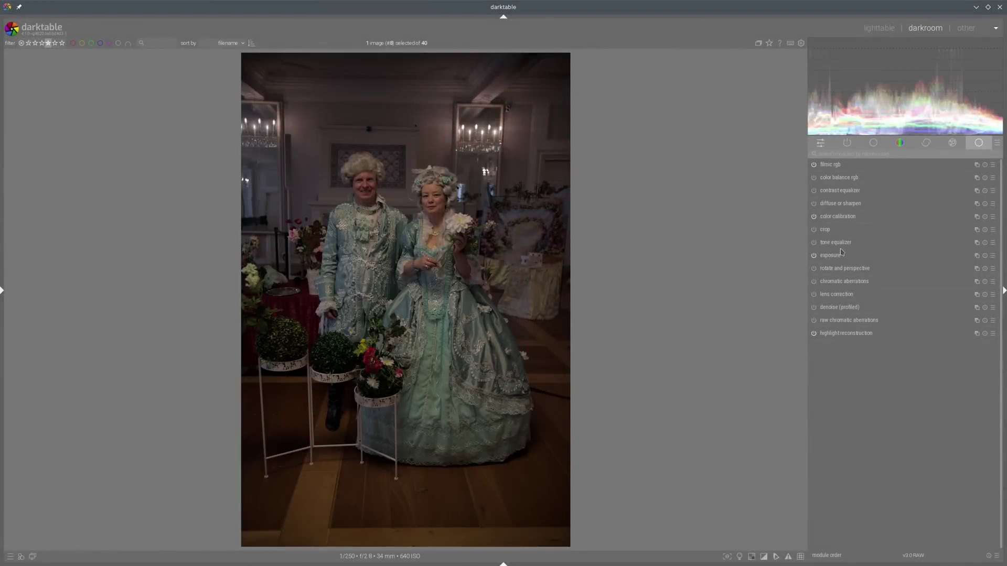
left_click(839, 255)
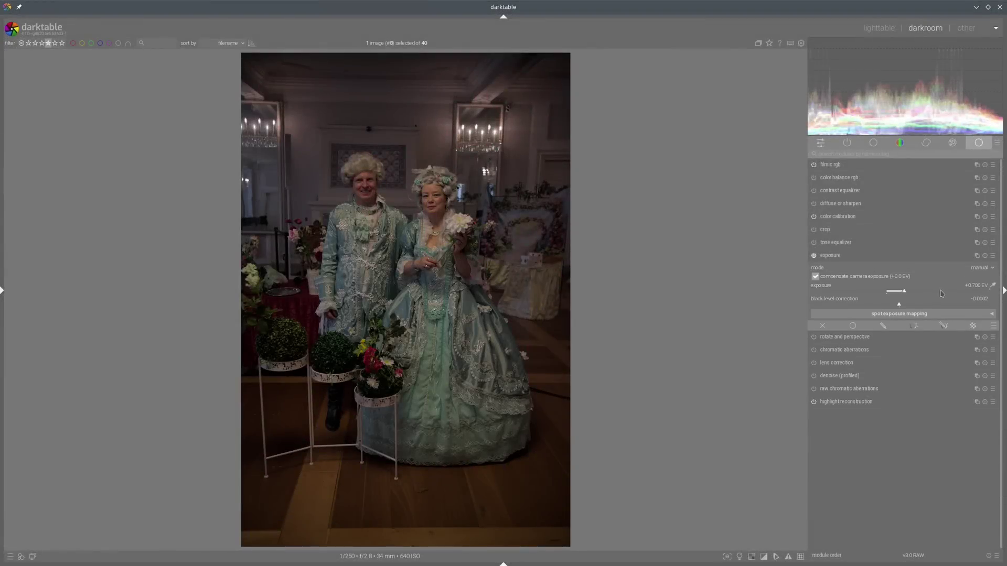
left_click(941, 293)
left_click(948, 294)
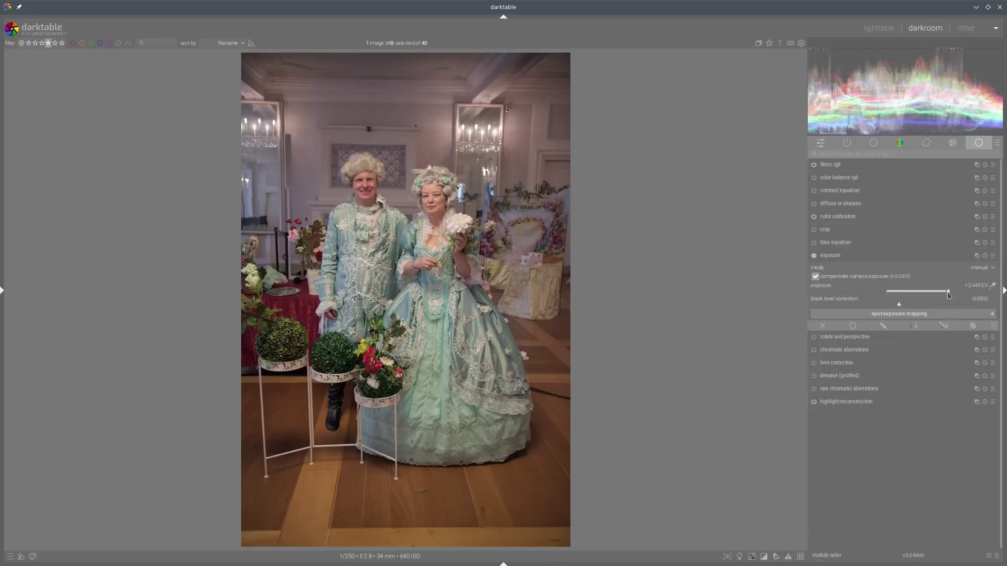
left_click(861, 256)
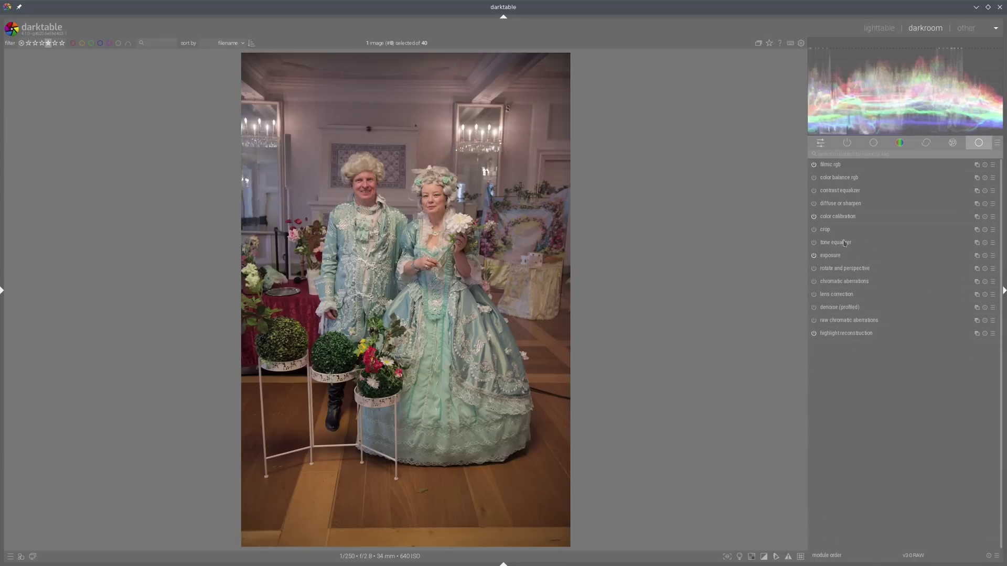
Enable lens correction and profiled denoising for the couple's portrait, inspecting the faces up close.
left_click(814, 295)
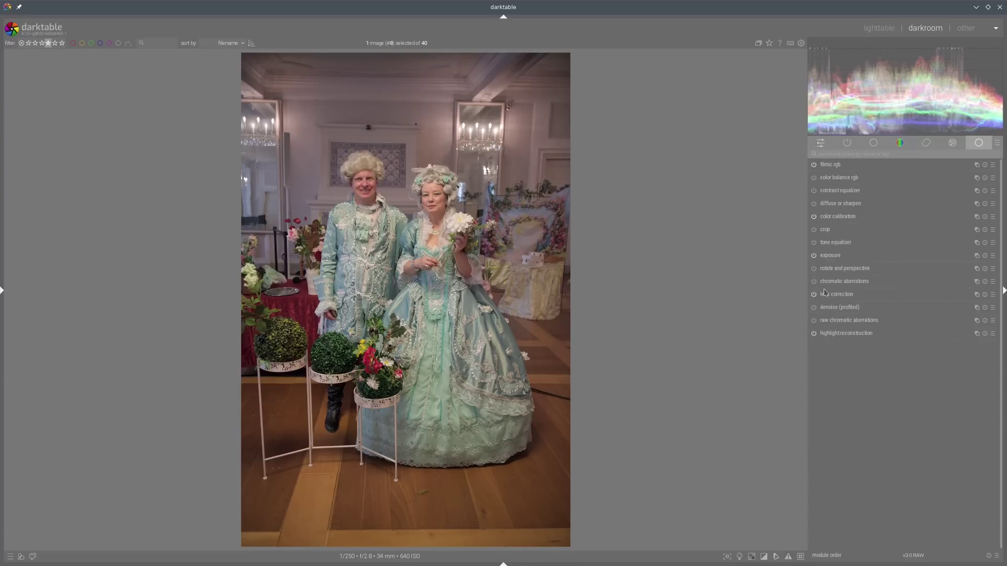
left_click(831, 257)
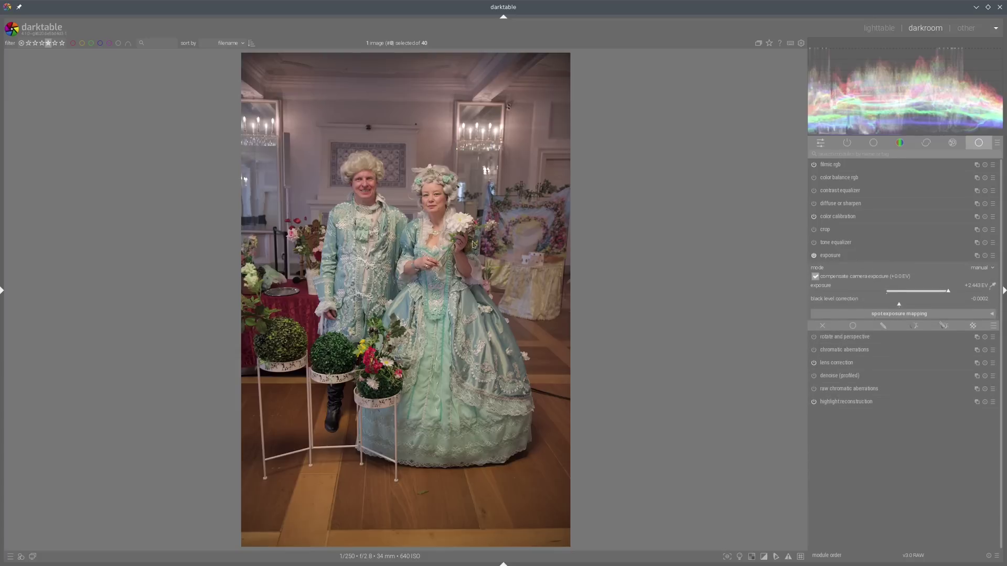
left_click(821, 258)
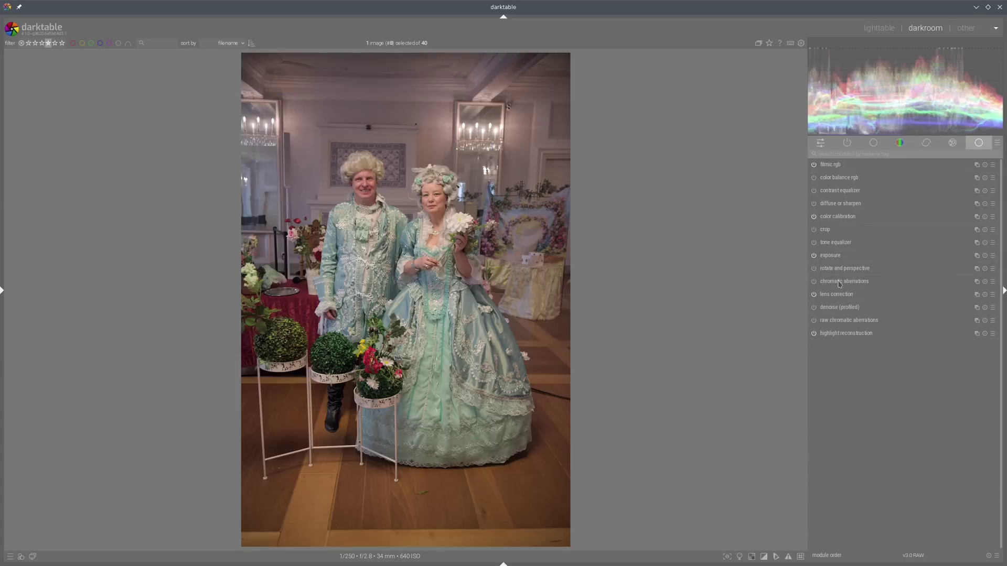
middle_click(443, 196)
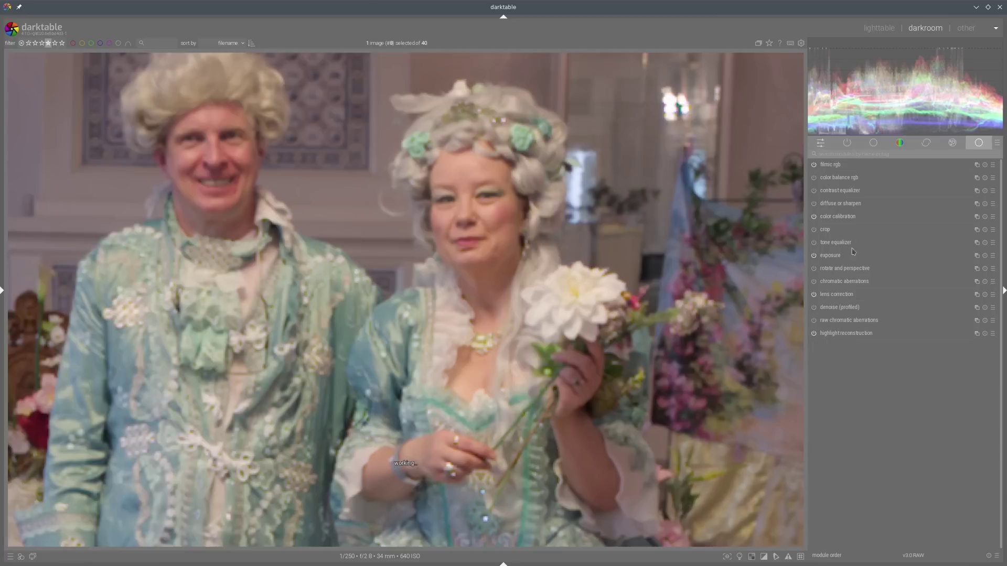
left_click(831, 257)
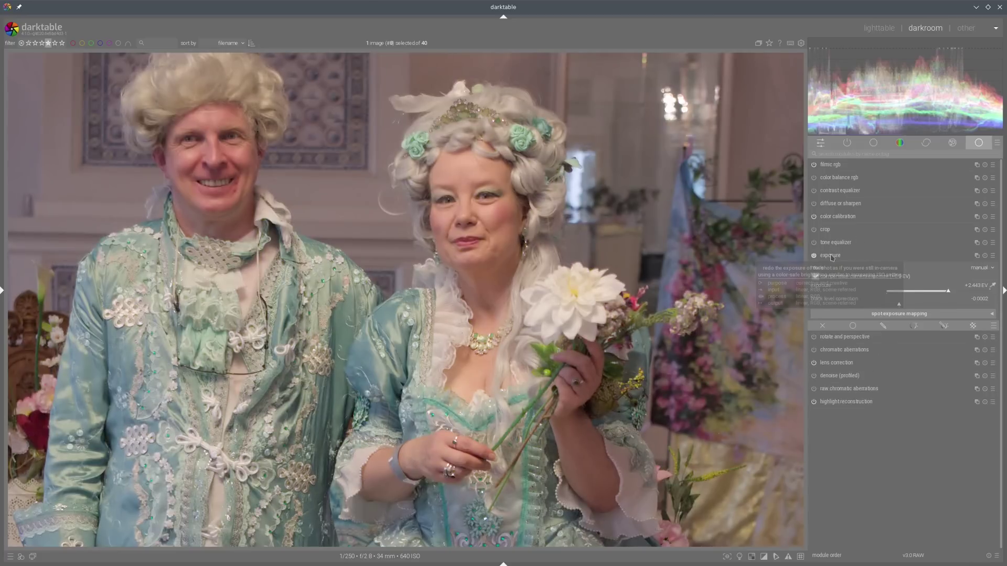
left_click(831, 257)
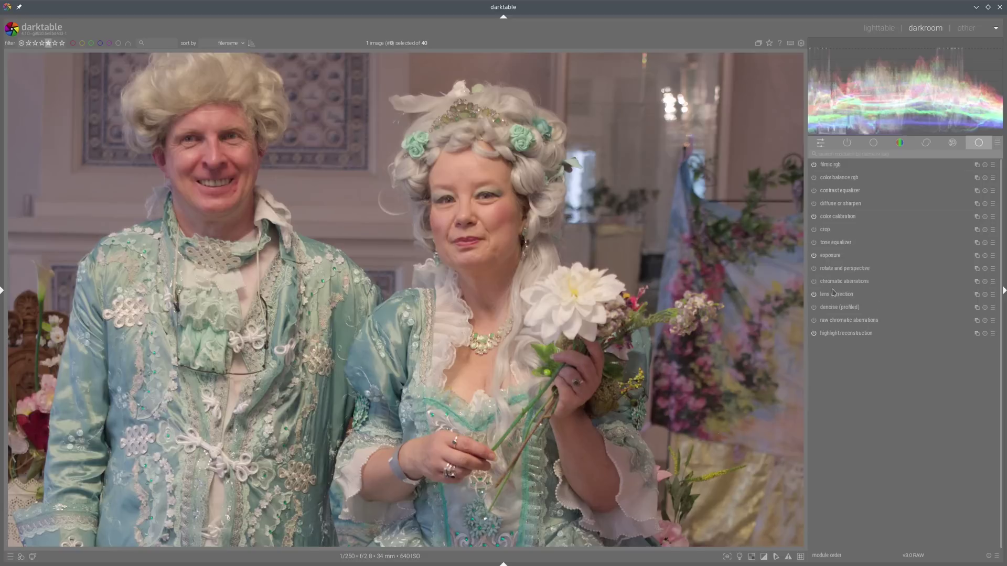
left_click(814, 307)
middle_click(505, 254)
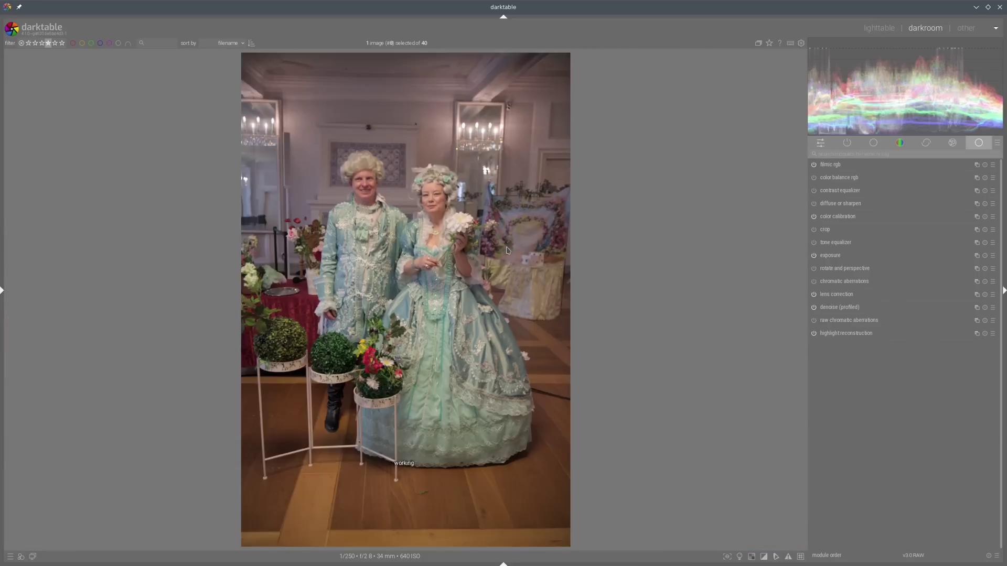
In color balance rgb, lower the shadows' brilliance to about -25% and raise the highlights' brilliance to about +18%.
left_click(860, 178)
left_click_drag(890, 384, 883, 384)
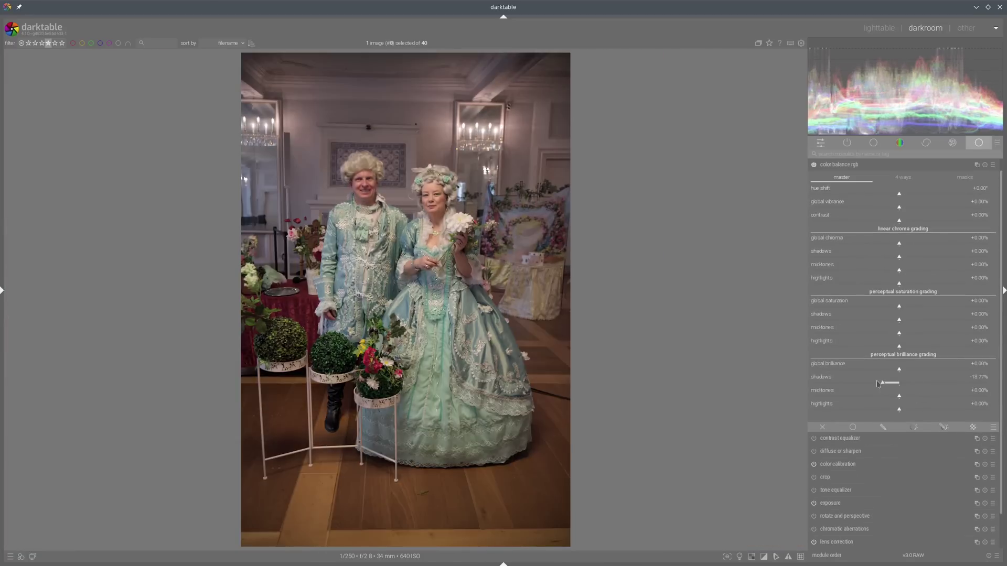
left_click(914, 409)
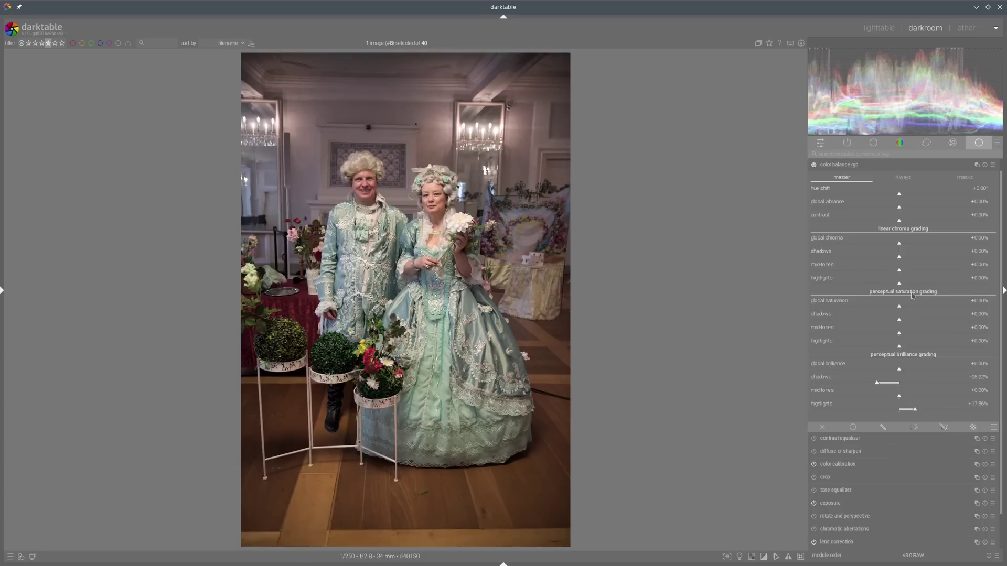
Raise the perceptual saturation of shadows and mid-tones and lower that of the highlights in color balance rgb.
left_click(943, 320)
left_click(919, 333)
left_click(880, 346)
left_click(861, 166)
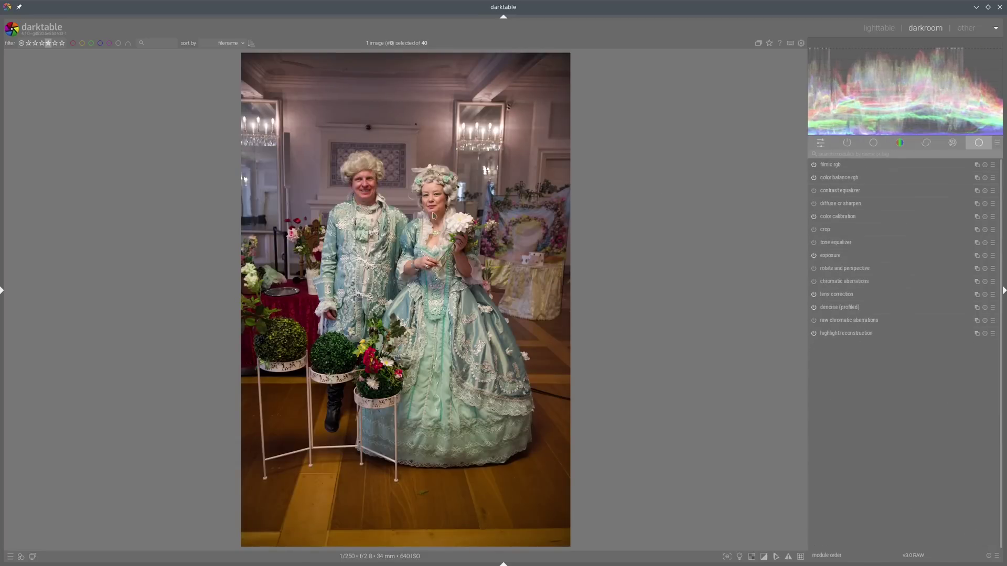
In color calibration, detect the illuminant from the whole image and set its chroma to 82.8%.
left_click(830, 219)
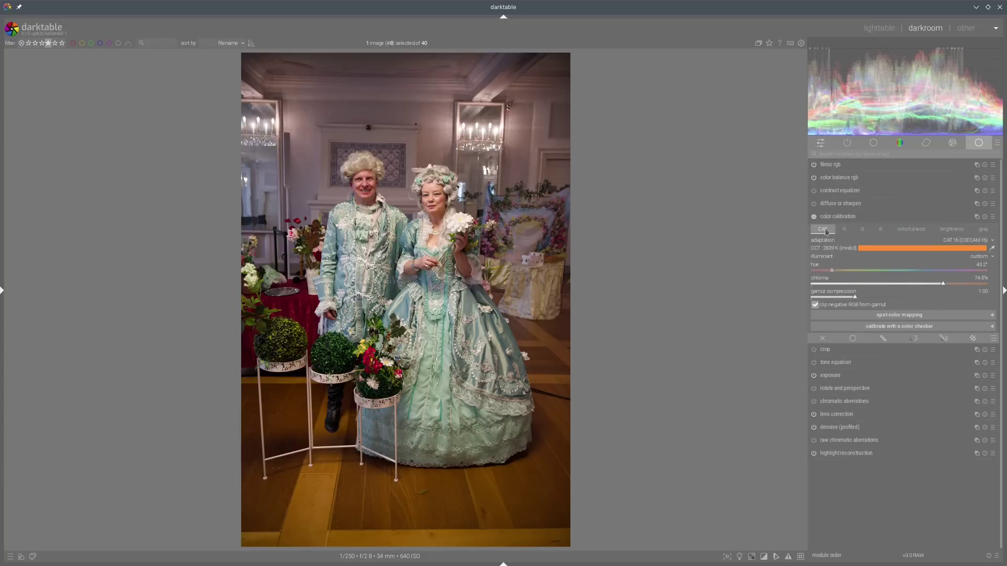
left_click(992, 250)
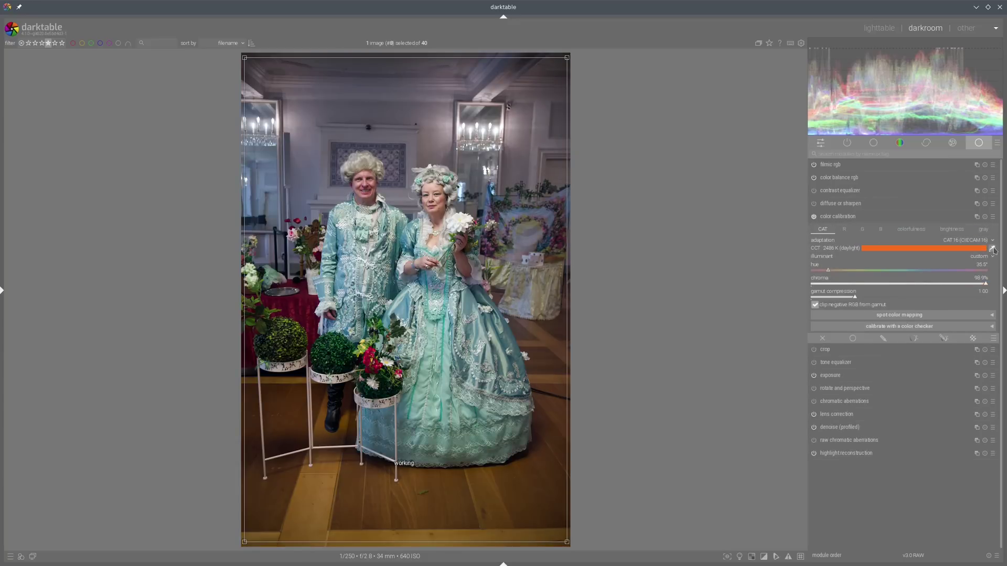
left_click(957, 284)
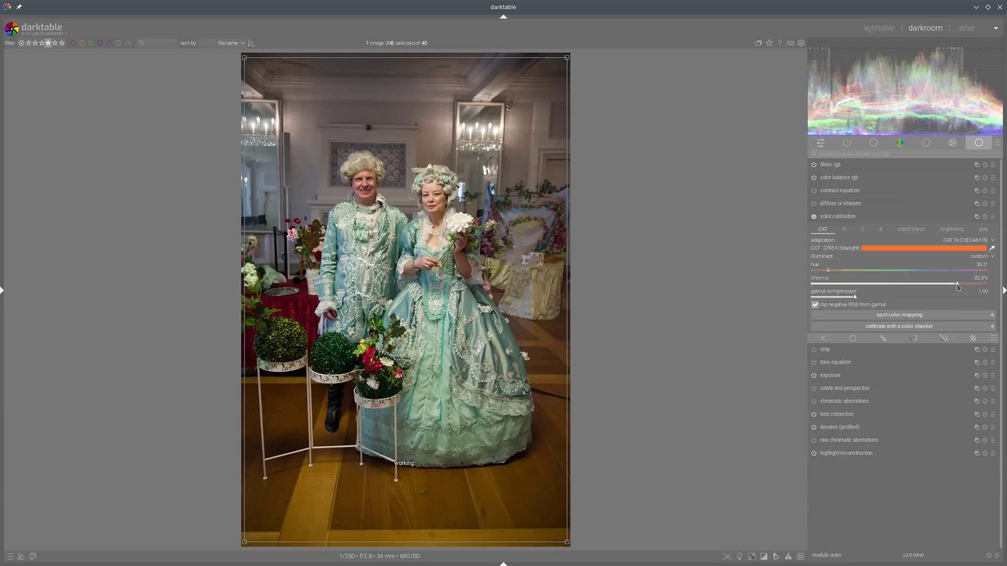
left_click(857, 217)
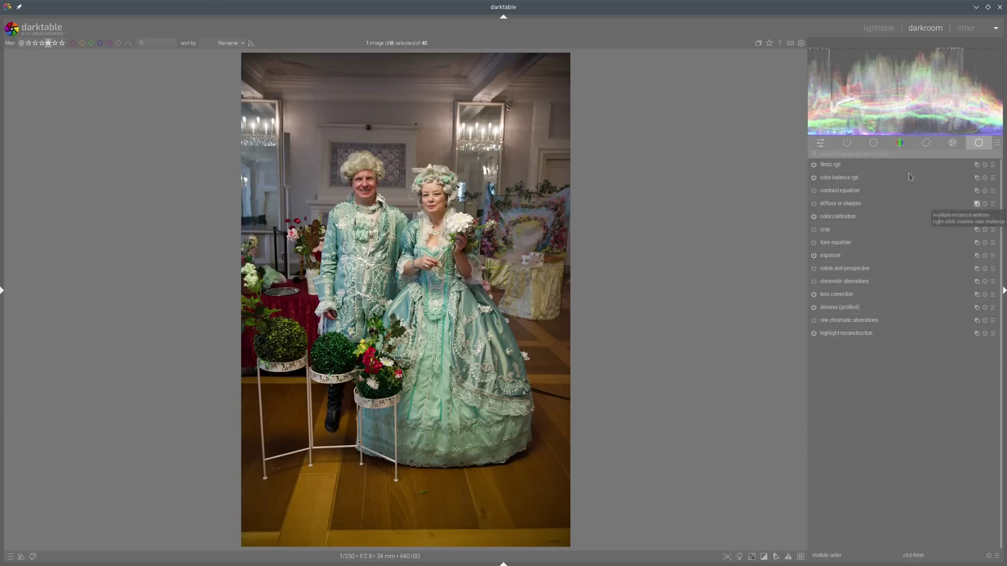
In the tone equalizer, set mask exposure compensation to -1.61 EV and pull the bright end of the curve down to darken the highlights.
key("alt+3")
key("alt+1")
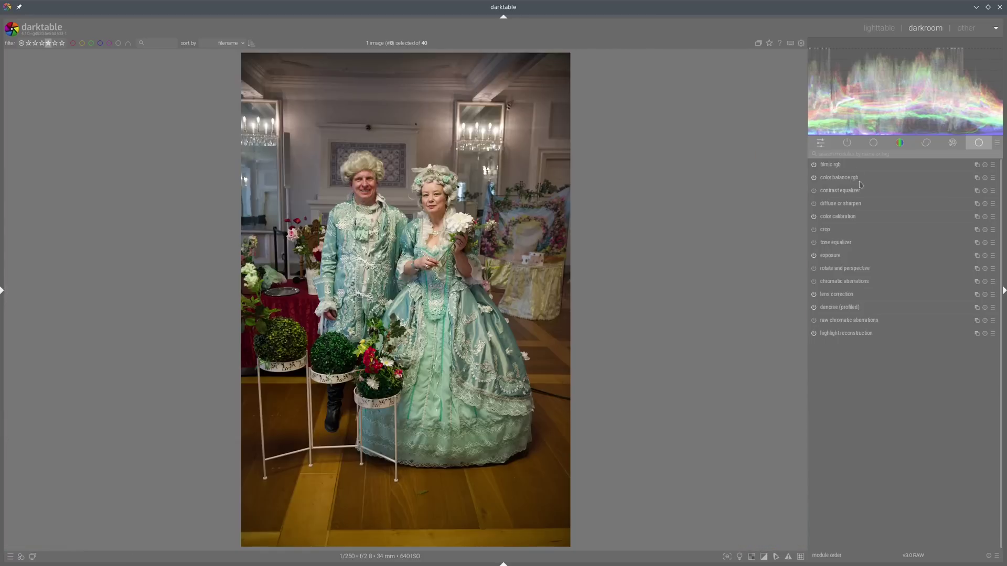
left_click(910, 242)
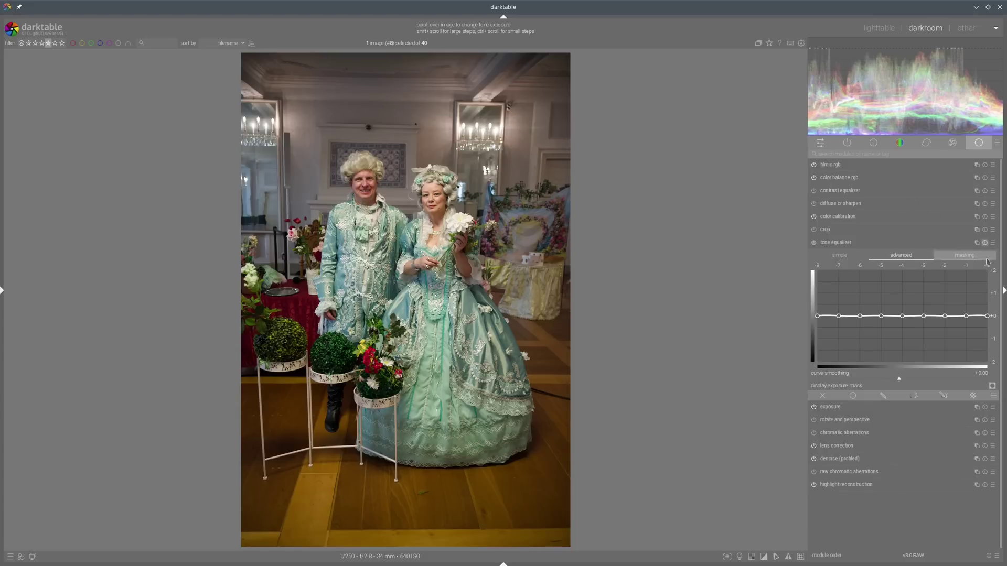
left_click(965, 255)
left_click(864, 367)
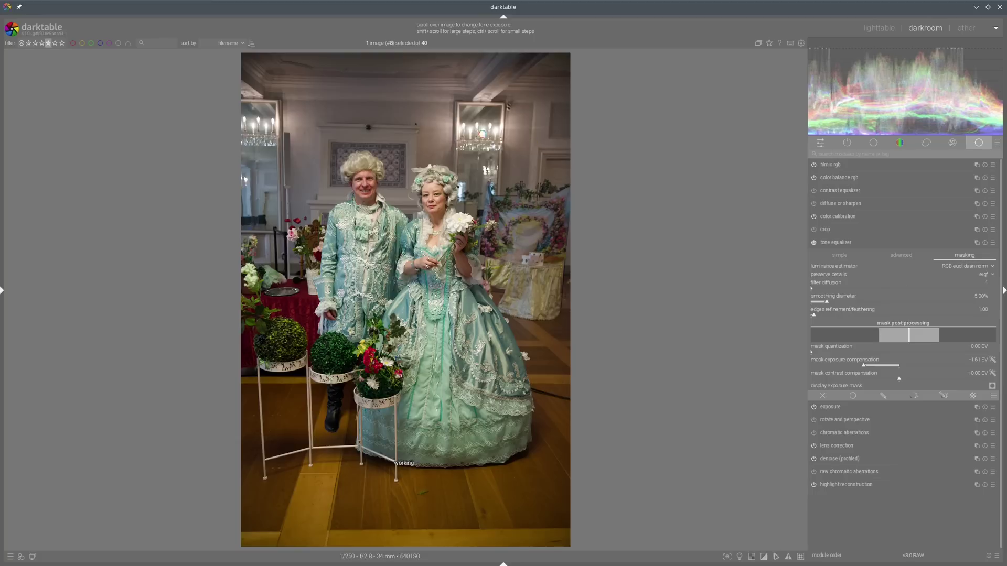
left_click(904, 257)
left_click_drag(992, 299, 971, 346)
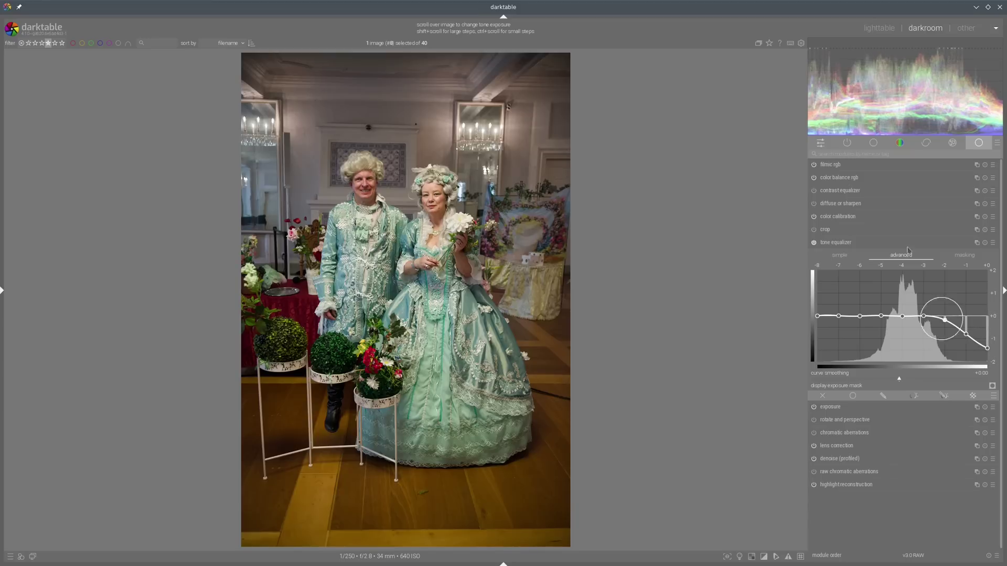
left_click(837, 243)
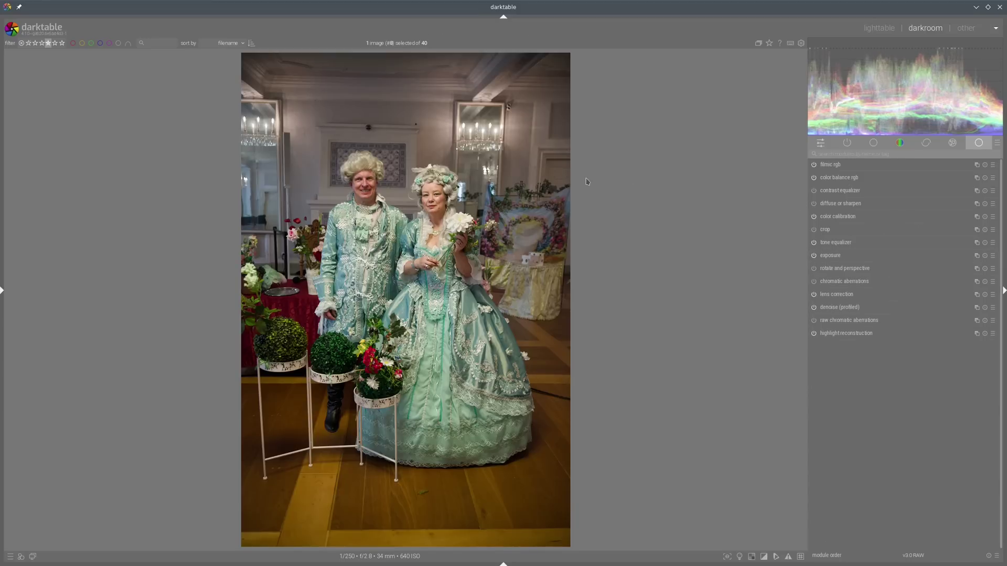
Apply the clarity2 preset of diffuse or sharpen and turn on color assessment mode with its white border.
left_click(993, 203)
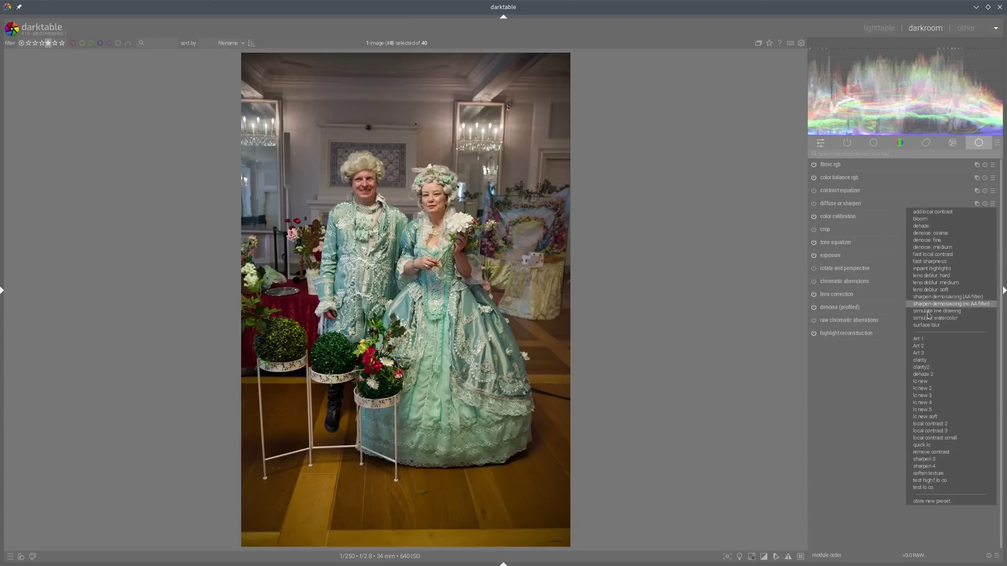
left_click(927, 369)
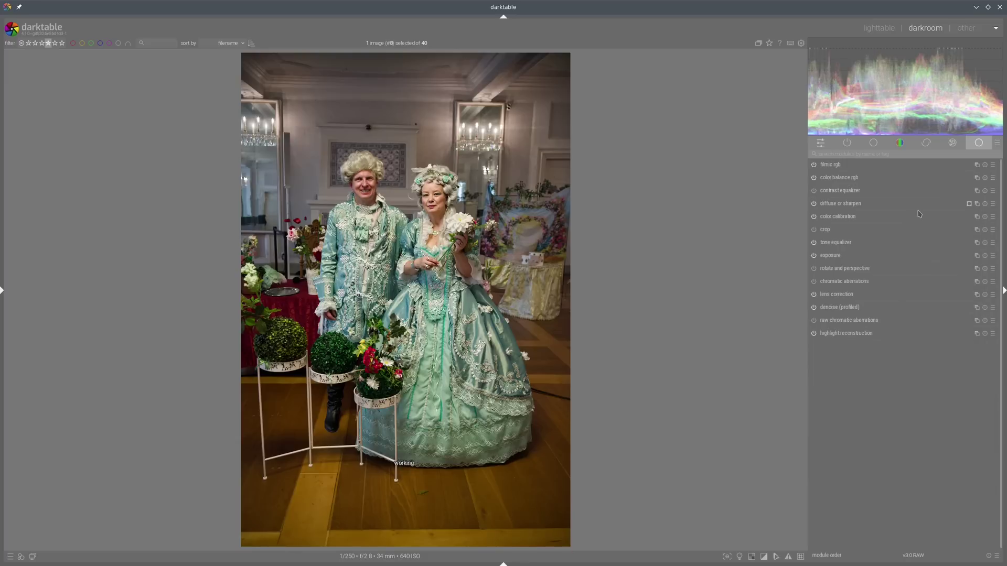
left_click(739, 557)
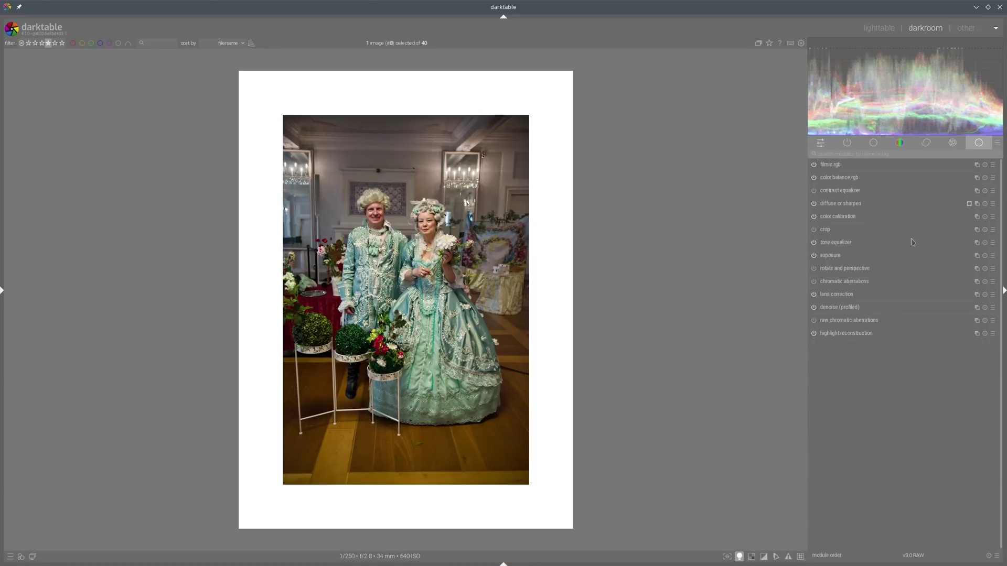
Raise the exposure to +2.710 EV while judging against the white border, and leave color assessment mode.
left_click(838, 255)
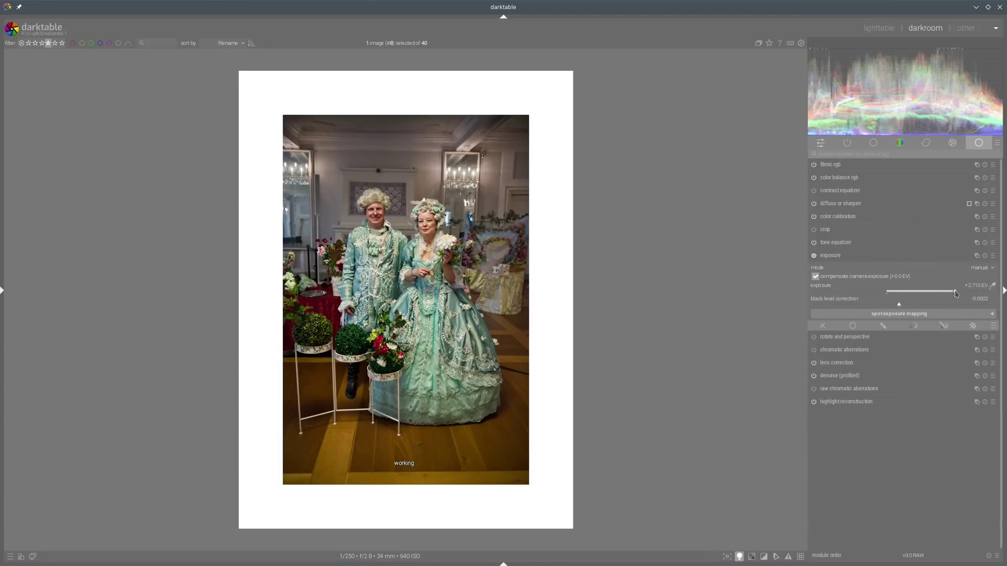
left_click(892, 257)
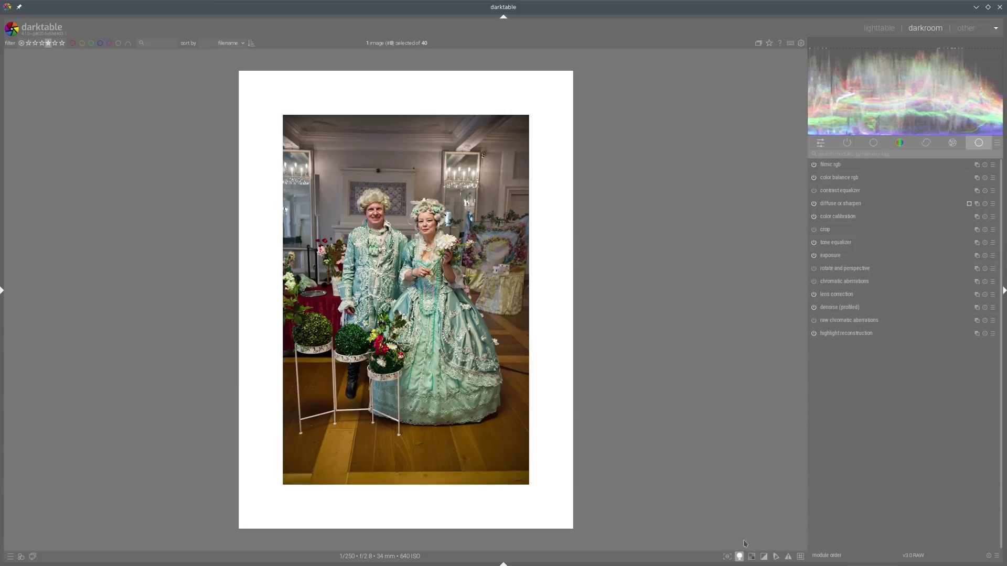
left_click(740, 556)
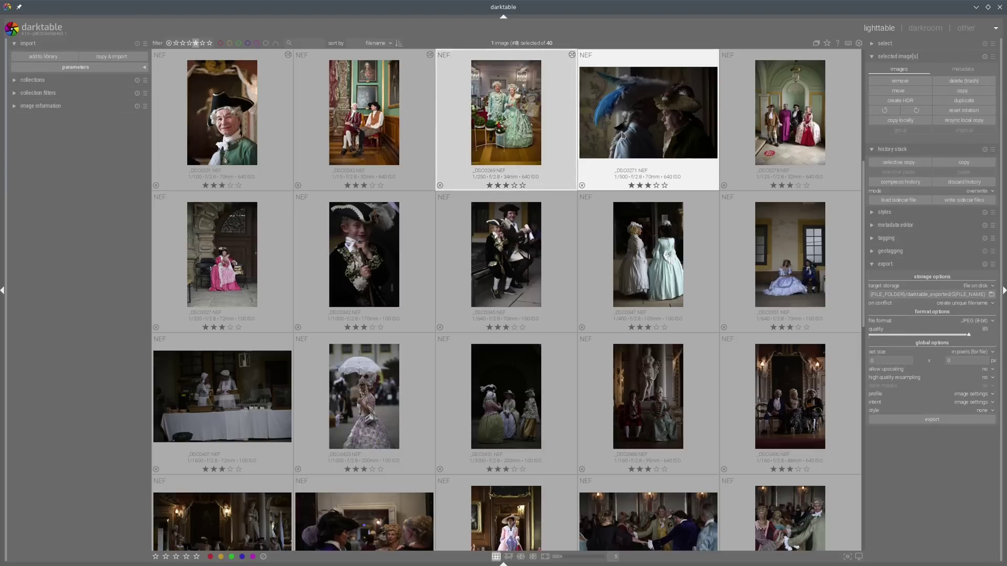
Open the close profile photo of two men in feathered hats for editing, set exposure to +2.184 EV and enable lens correction.
left_click(672, 143)
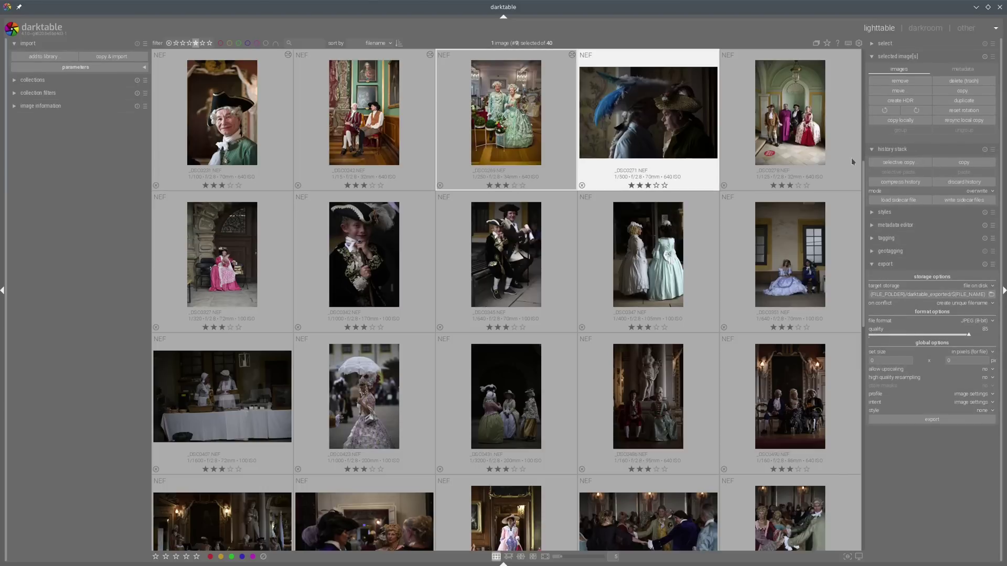
key("d")
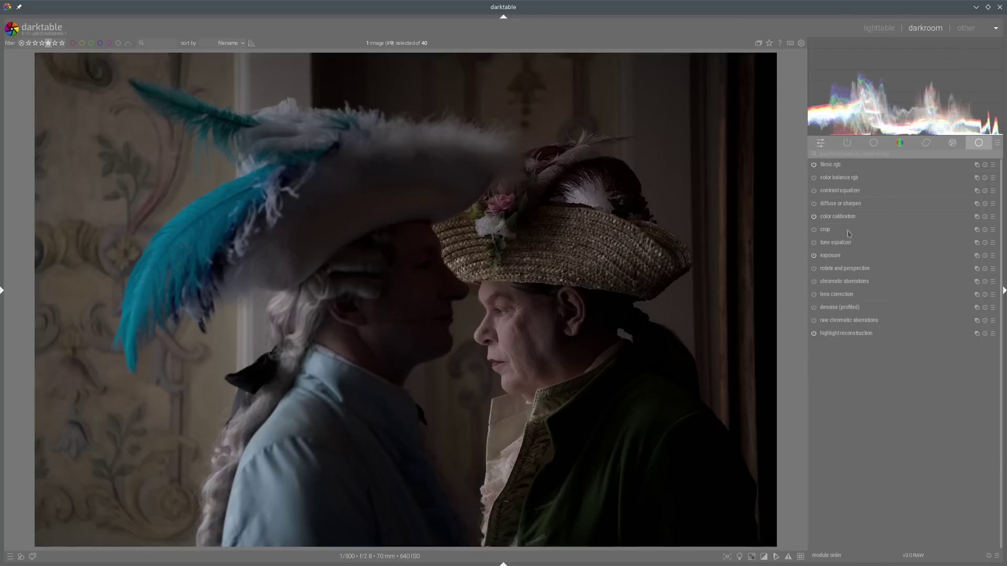
left_click(831, 256)
left_click_drag(921, 291, 942, 292)
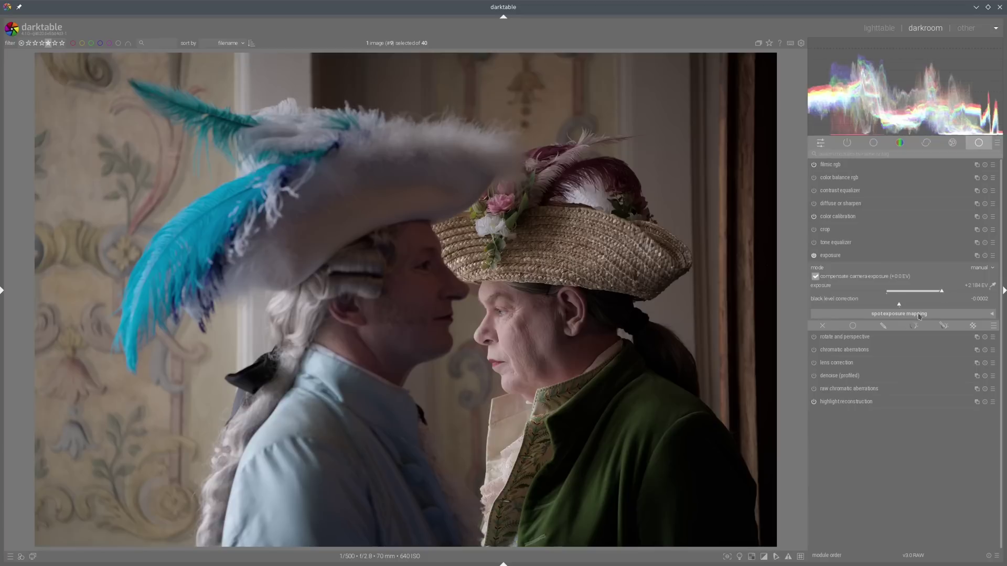
left_click(814, 362)
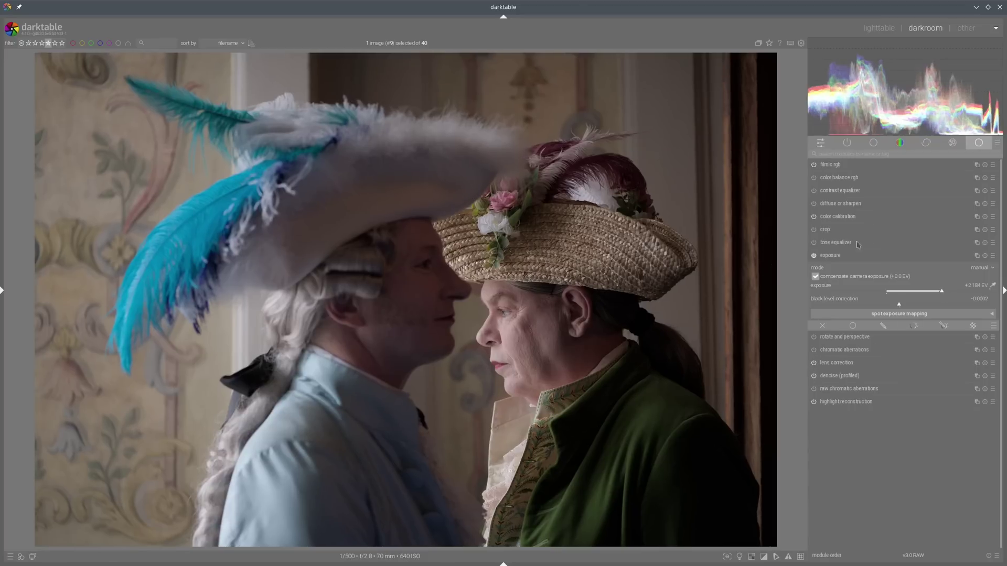
In color balance rgb, set perceptual saturation to about +49% for shadows, +17% for mid-tones and -14% for highlights.
left_click(849, 178)
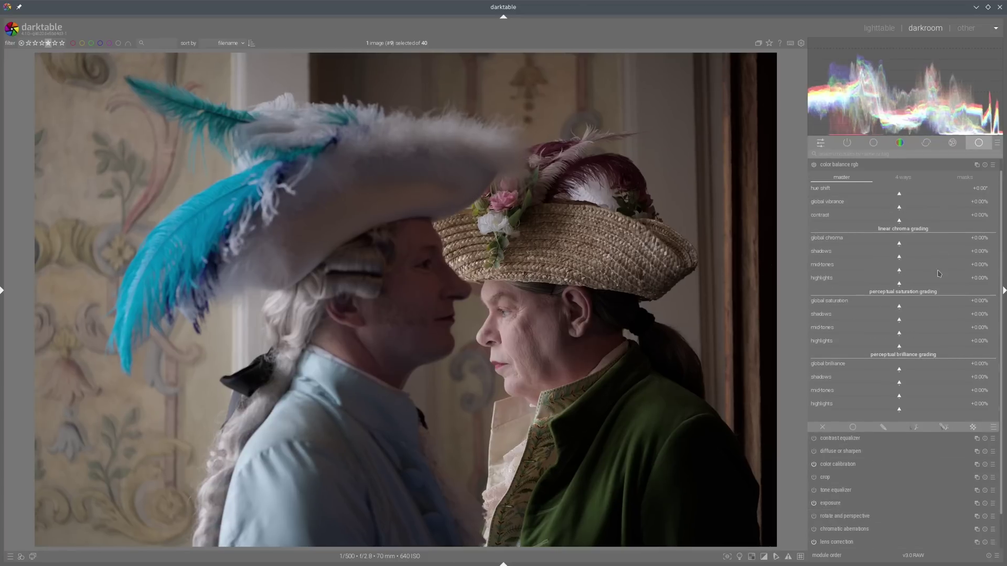
left_click(942, 319)
left_click(924, 333)
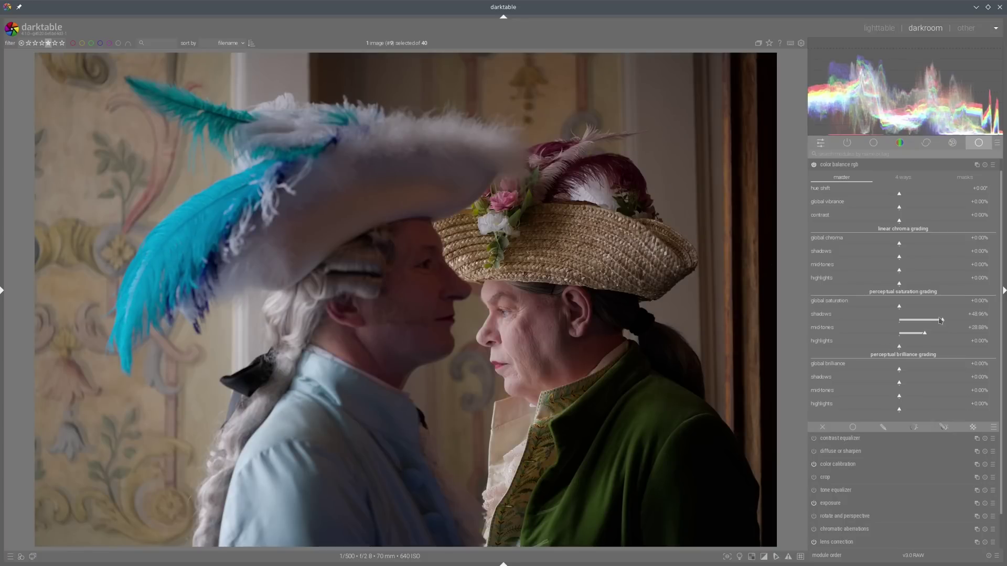
left_click(916, 333)
left_click_drag(902, 341, 886, 342)
Set perceptual brilliance to about -15% for the shadows and +39% for the highlights.
left_click(875, 384)
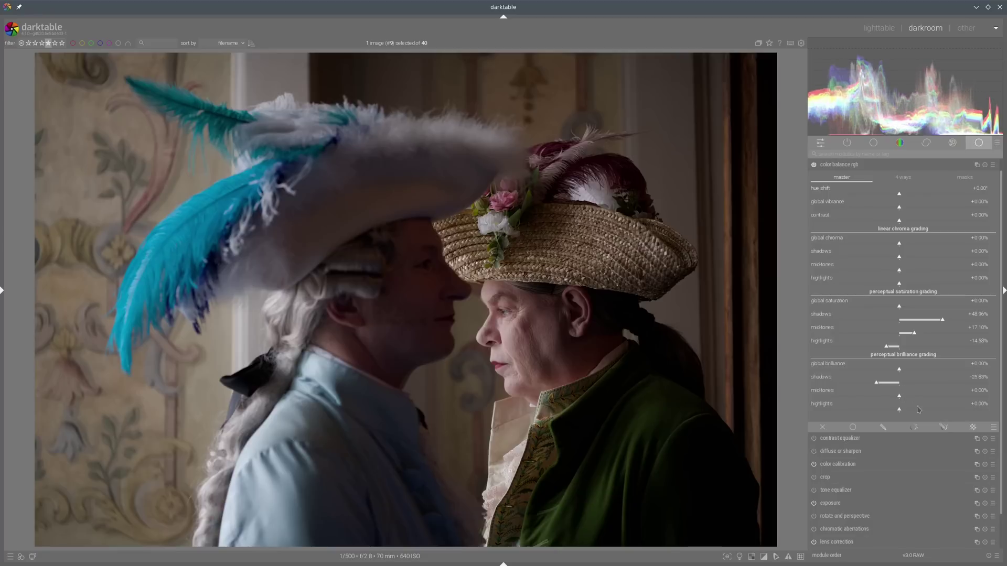
left_click(933, 409)
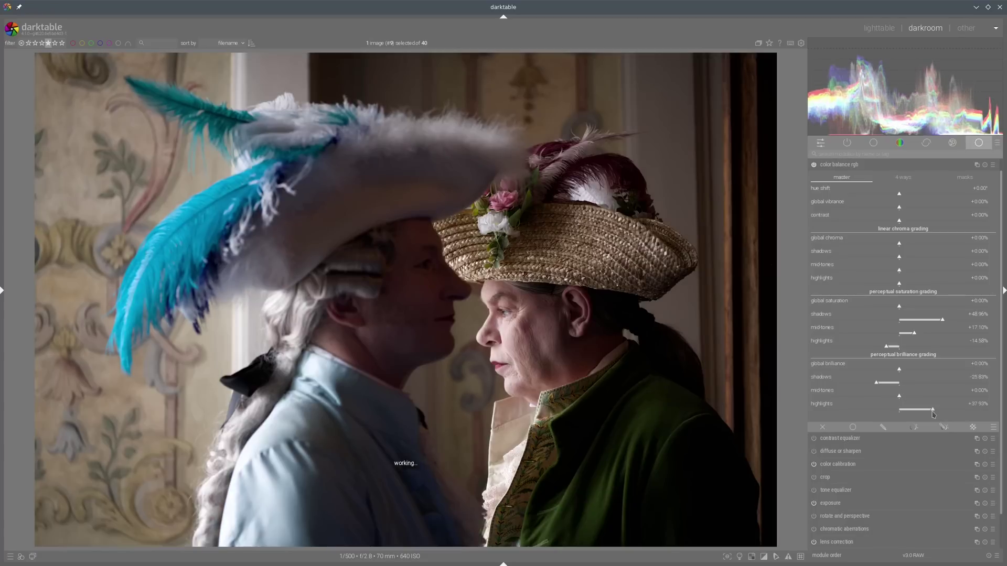
left_click(886, 383)
left_click(934, 409)
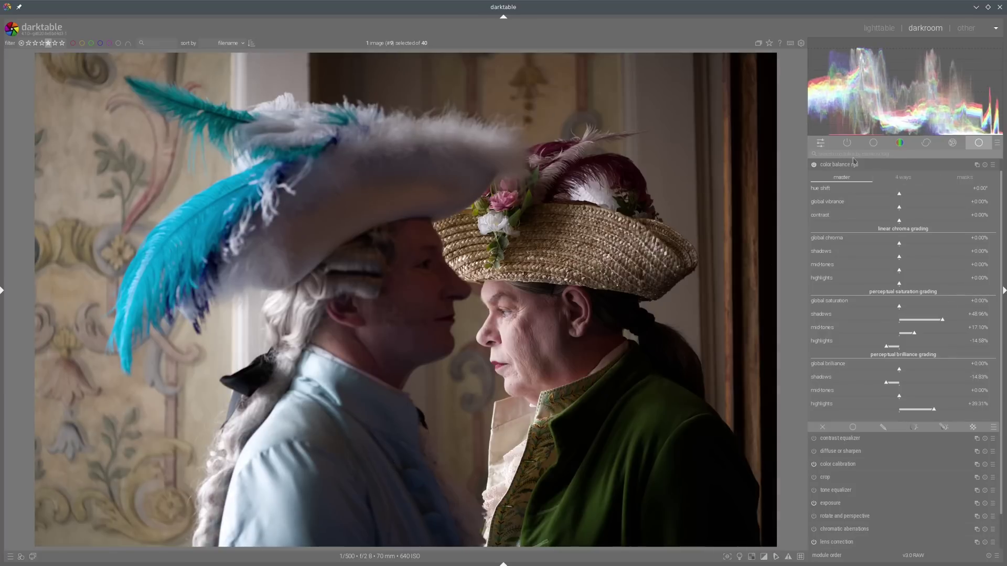
left_click(907, 166)
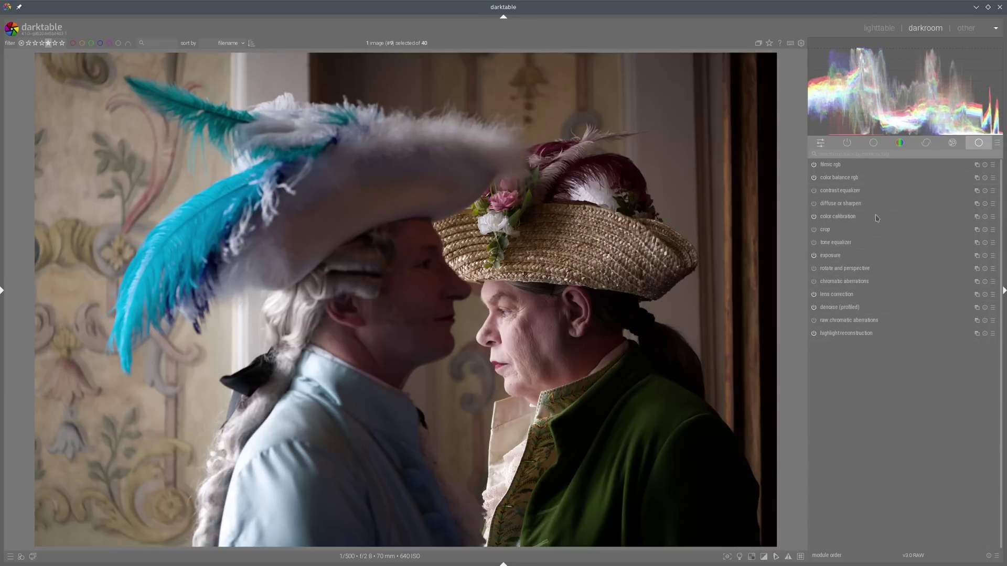
In color calibration, sample the illuminant from the whole image and slightly lower its chroma.
left_click(845, 217)
left_click(992, 249)
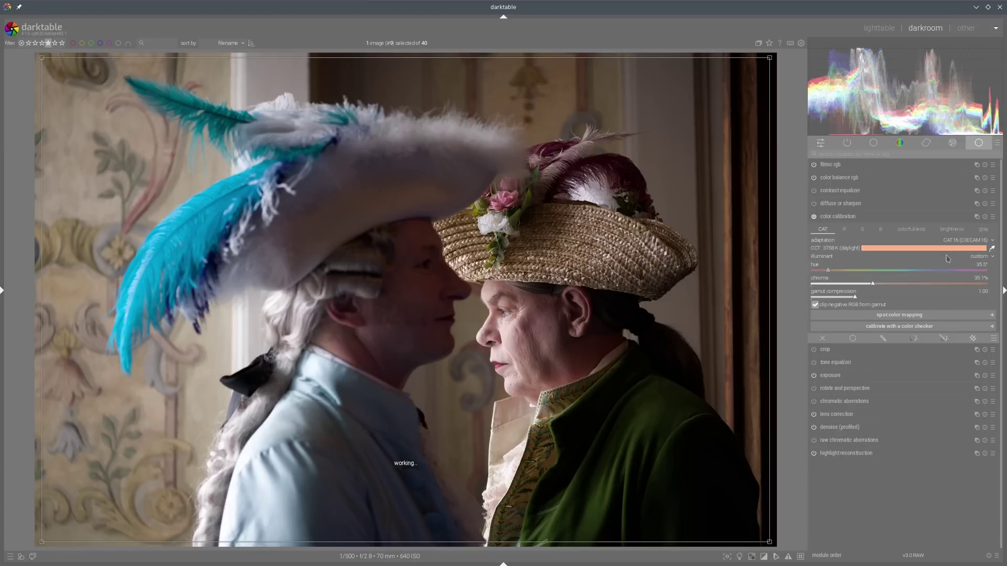
left_click(863, 285)
left_click(848, 216)
Apply the clarity2 preset of diffuse or sharpen to the two-hat profile photo and view it in color assessment mode.
left_click(992, 203)
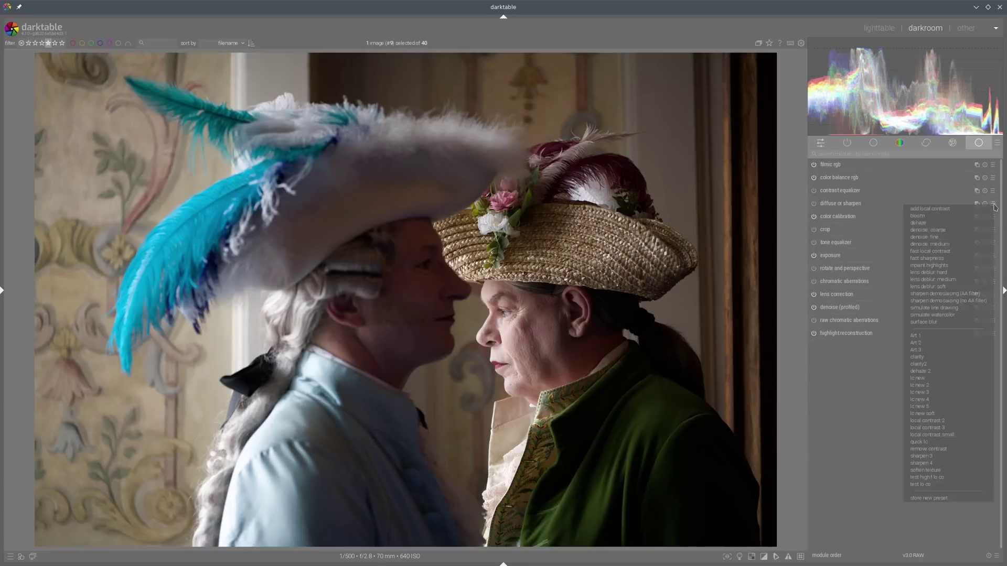
left_click(918, 364)
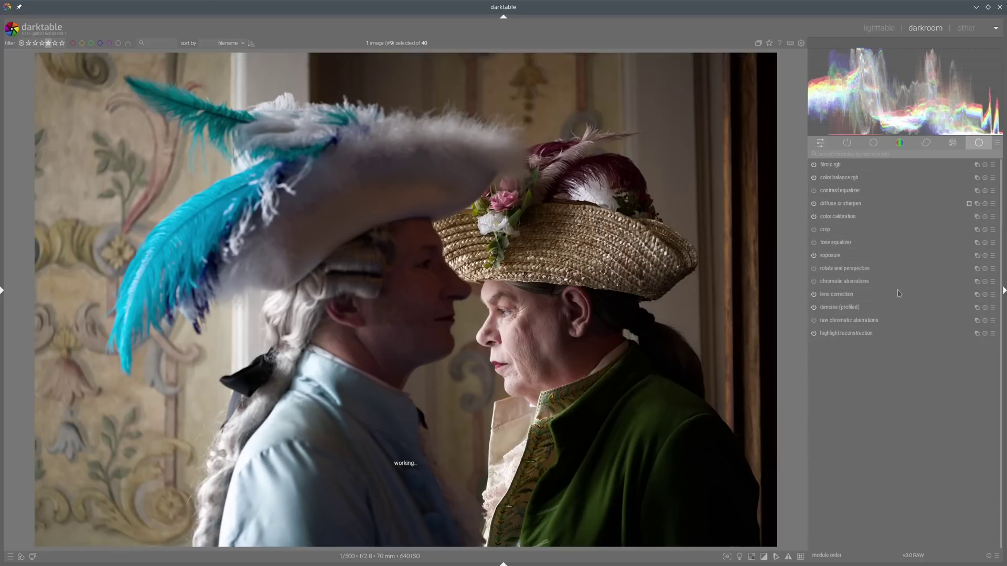
left_click(739, 557)
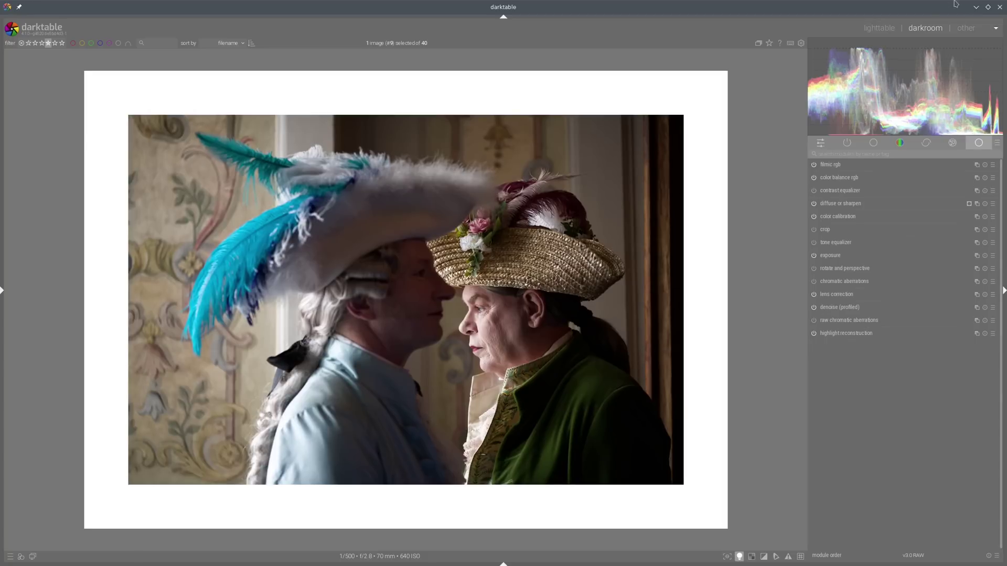
Open the photo of four costumed people in the green vaulted hall for editing and enable lens correction and denoise (profiled).
left_click(878, 28)
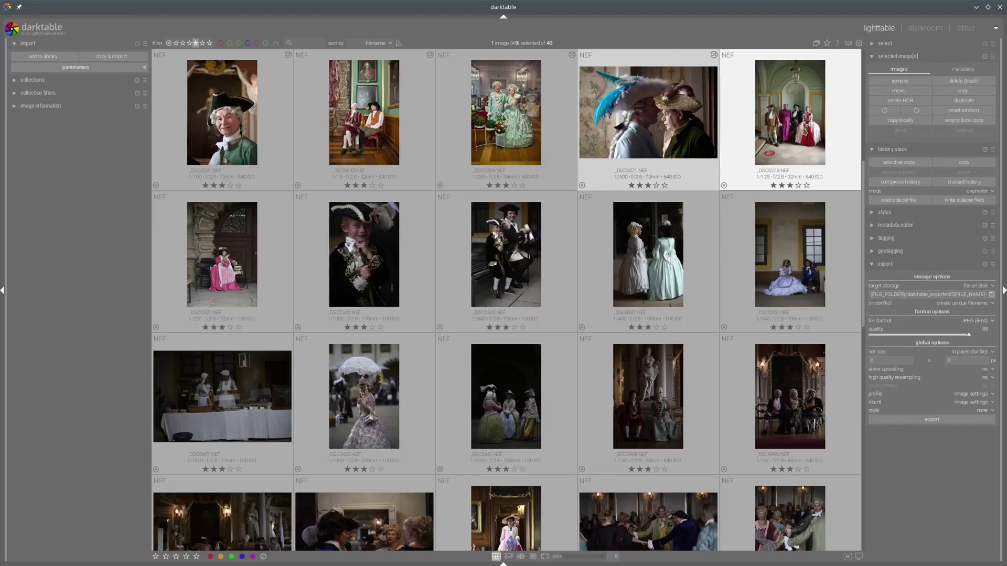
left_click(805, 132)
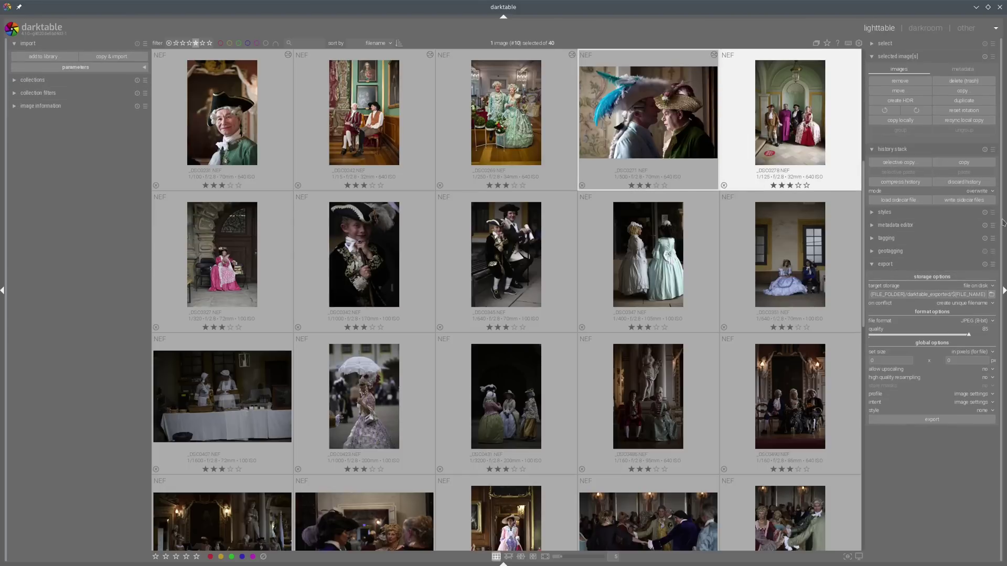
key("d")
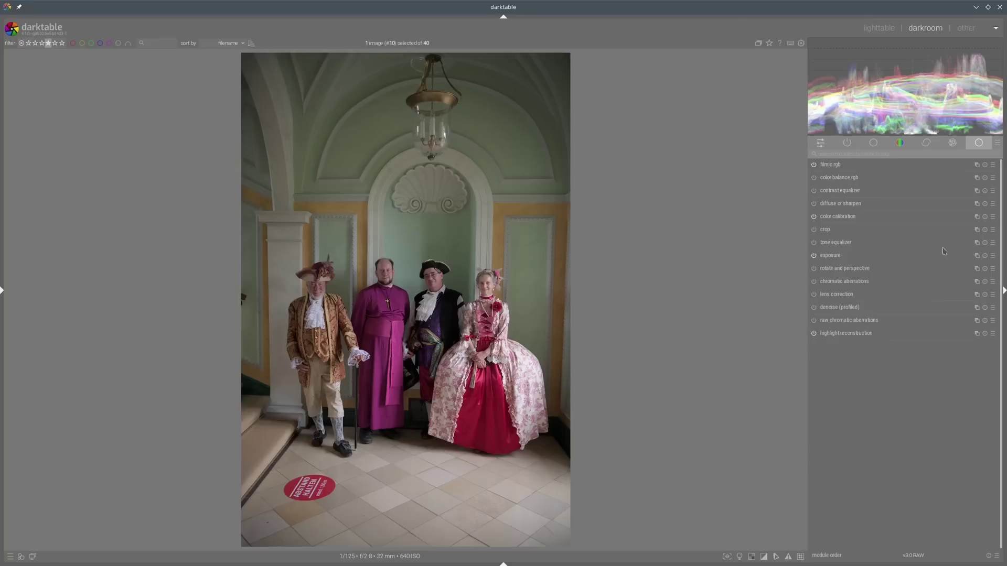
left_click(814, 294)
left_click(815, 308)
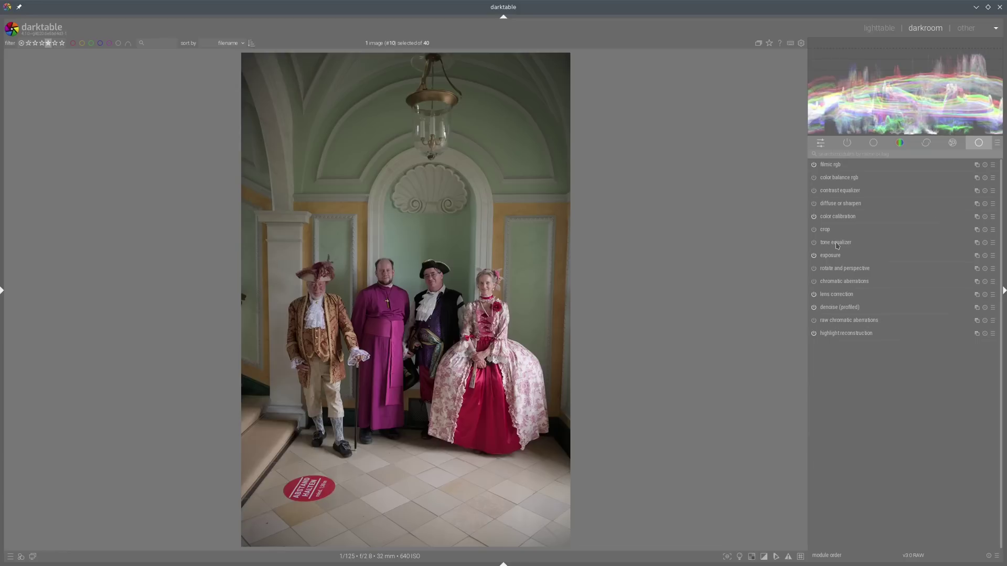
Set the exposure of the group photo to +1.781 EV and check the detail on the figures.
left_click(833, 257)
left_click(932, 292)
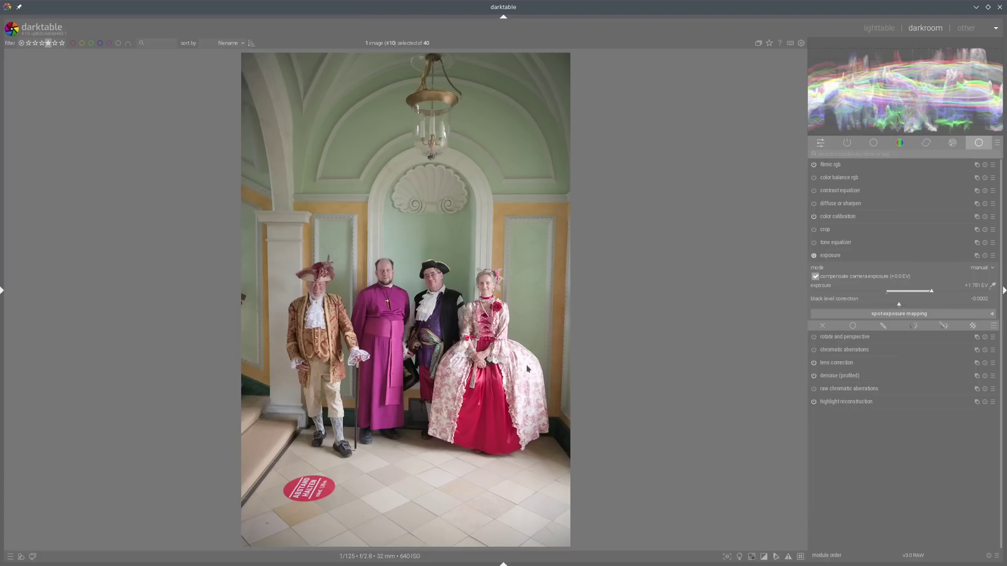
scroll(525, 375, "up", 3)
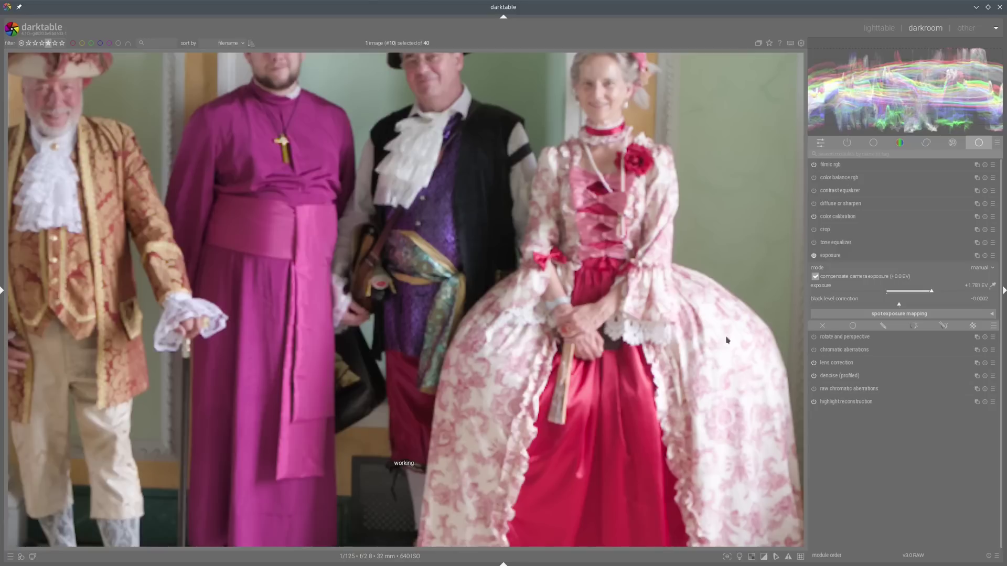
mouse_move(717, 292)
left_mouse_down()
mouse_move(729, 501)
mouse_move(725, 293)
left_mouse_up()
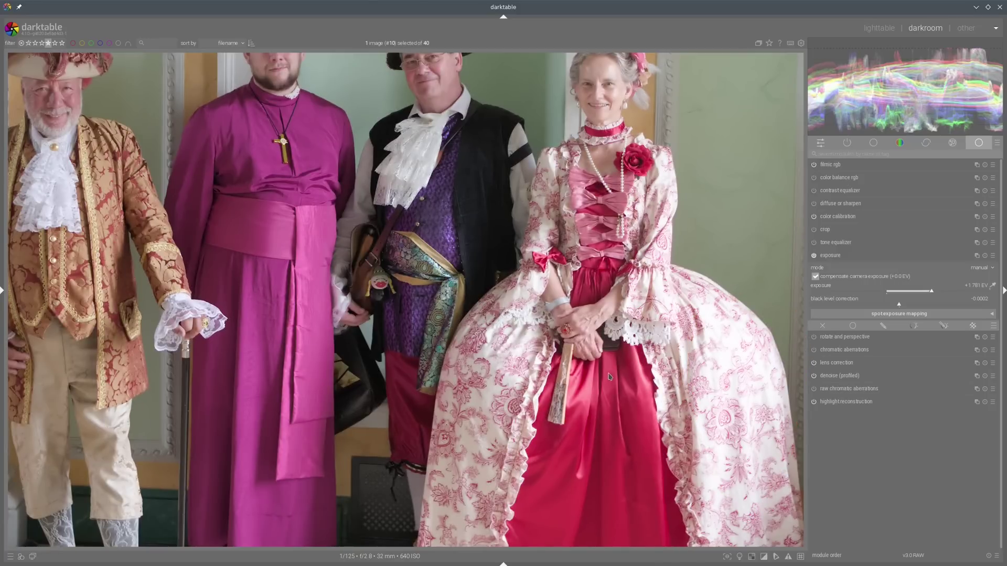
left_click(882, 261)
scroll(551, 288, "down", 3)
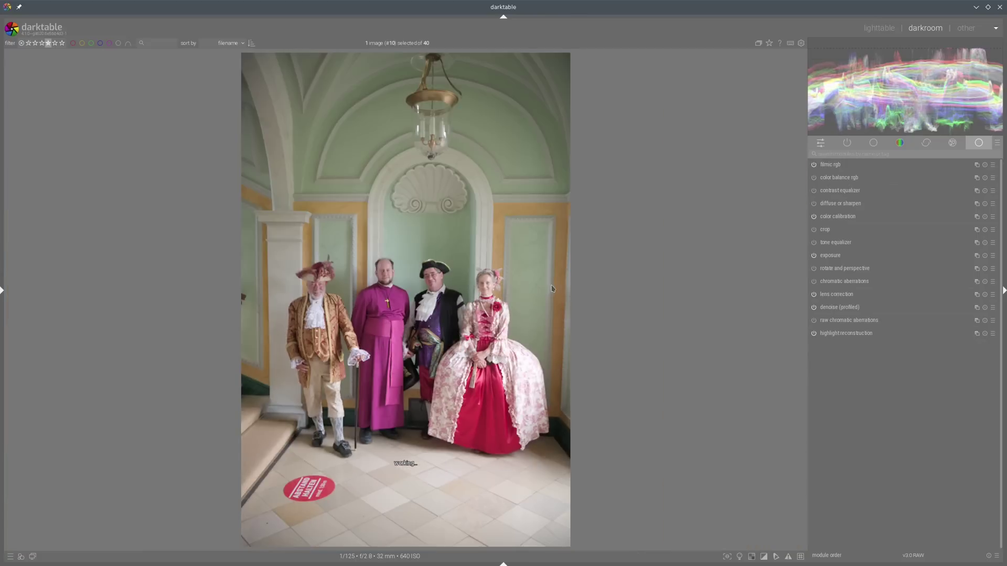
In color balance rgb, set perceptual saturation to about +37% for shadows, +16% for mid-tones and -12% for highlights.
left_click(837, 178)
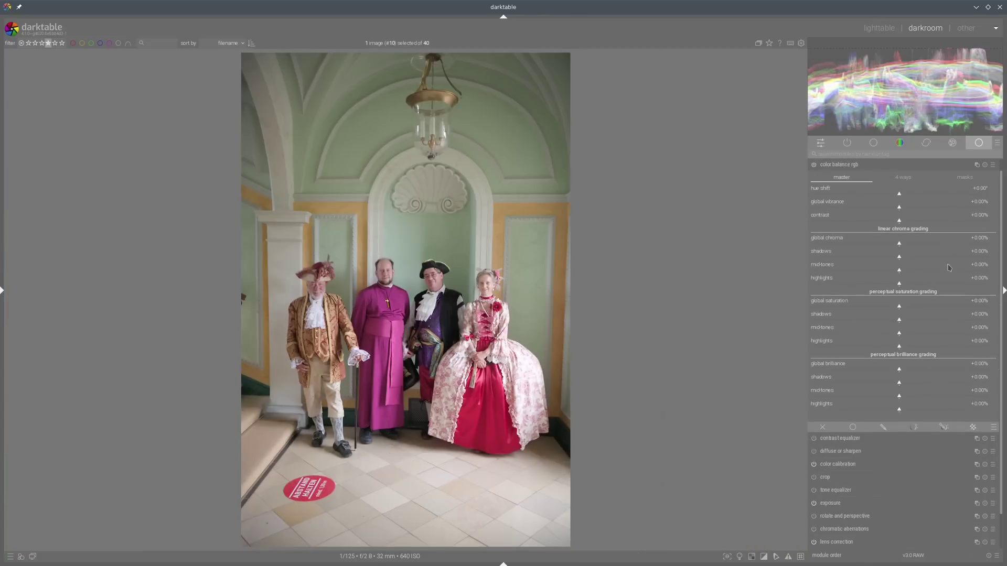
scroll(903, 318, "up", 10)
scroll(902, 330, "up", 5)
scroll(895, 345, "down", 4)
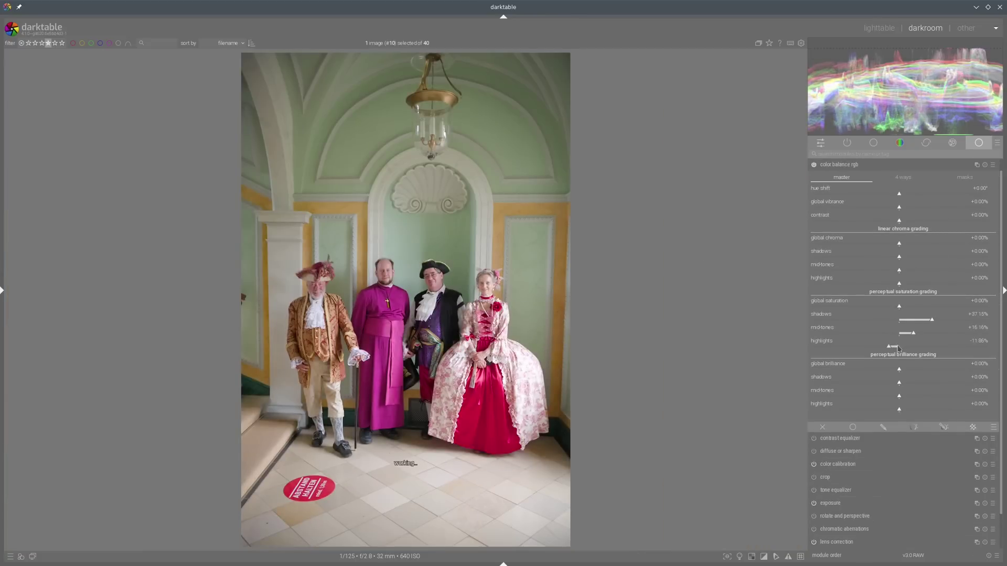
Set perceptual brilliance to about -15% for the shadows and +15% for the highlights.
scroll(911, 412, "up", 4)
scroll(885, 385, "down", 4)
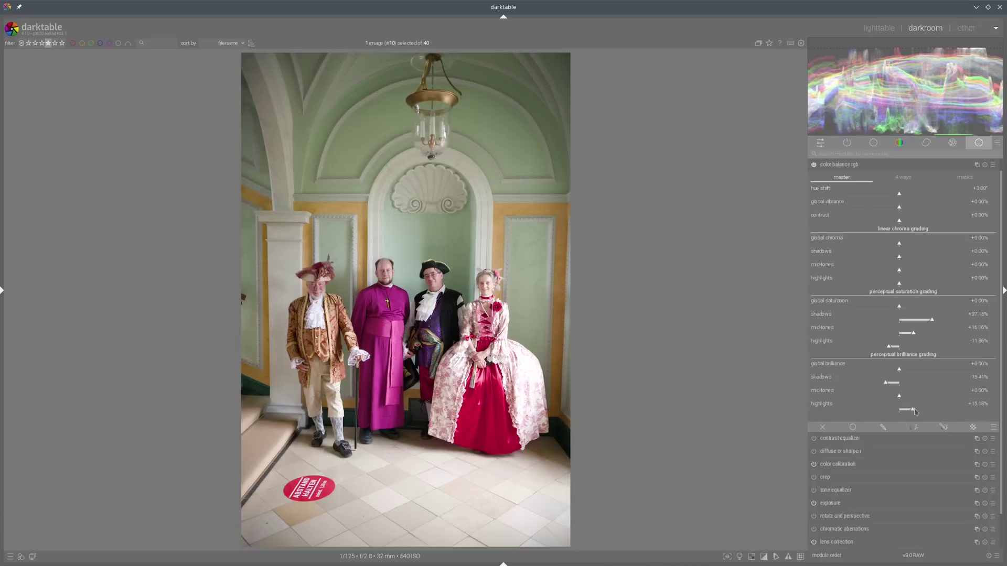
left_click(839, 164)
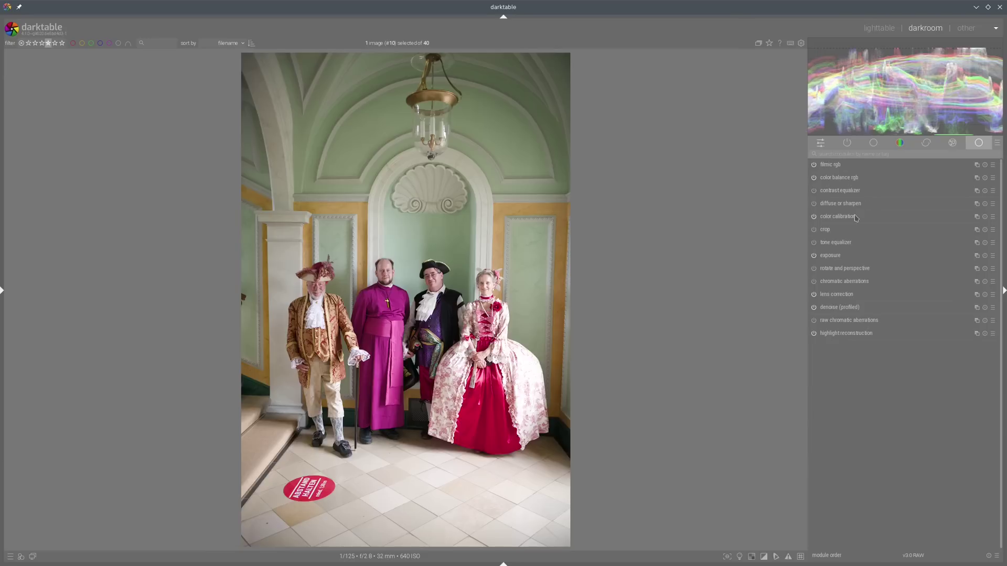
Pull down the bright end of the tone equalizer curve to darken the highlights, and apply a diffuse or sharpen preset.
left_click(814, 242)
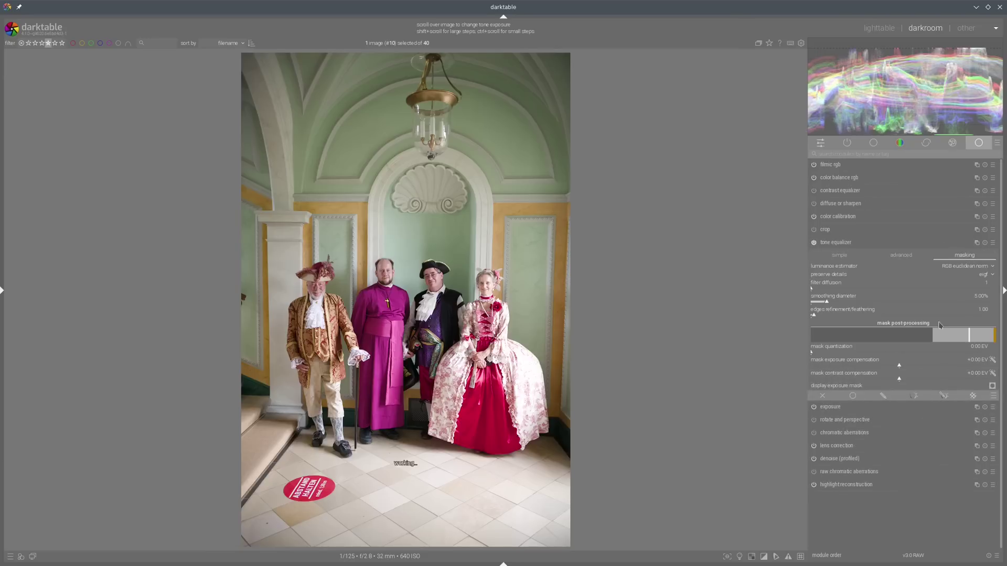
left_click(901, 255)
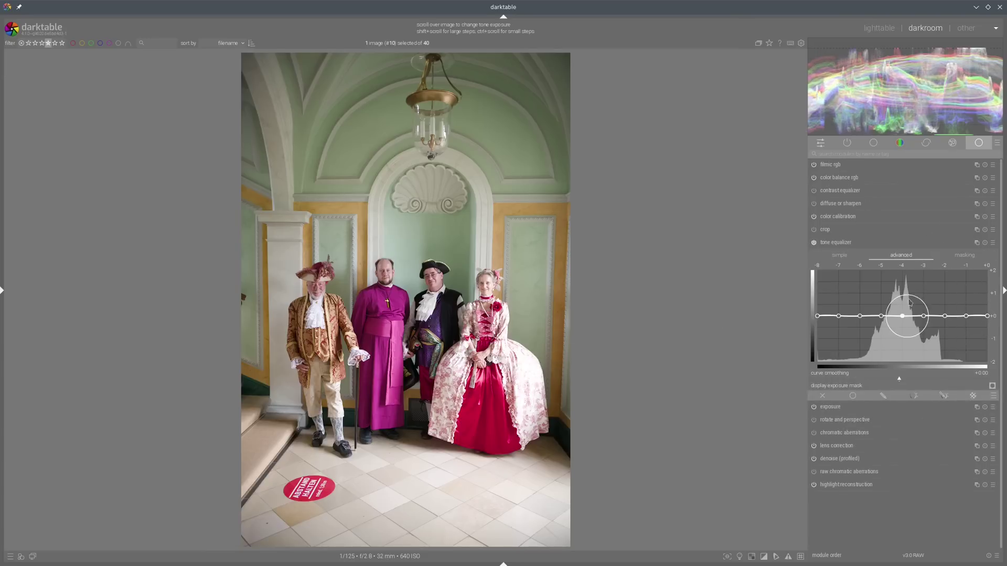
left_click_drag(983, 301, 978, 328)
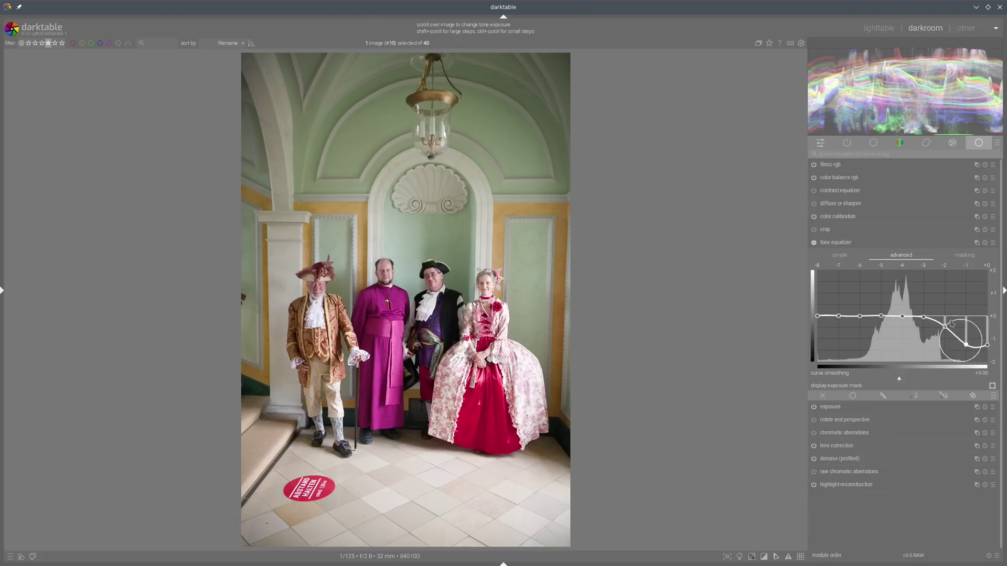
left_click(835, 242)
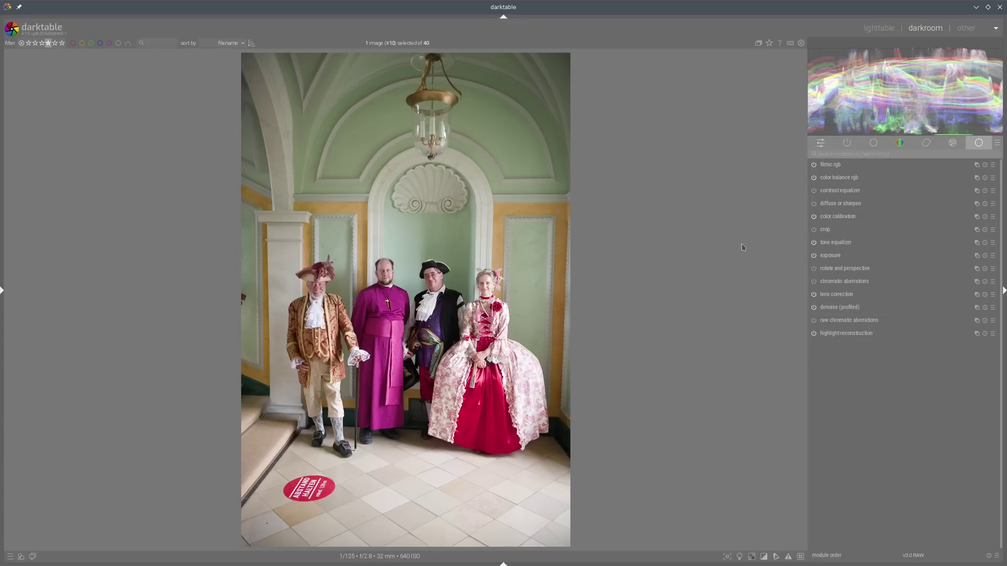
left_click(992, 203)
left_click(925, 376)
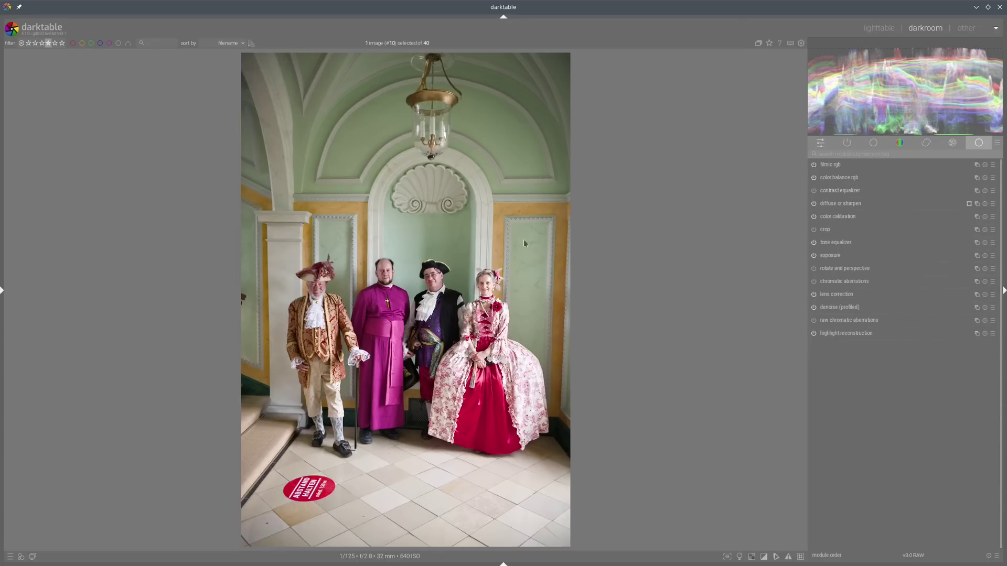
In rotate and perspective, detect the structure lines automatically and correct the vertical perspective from them.
left_click(839, 269)
left_click(970, 312)
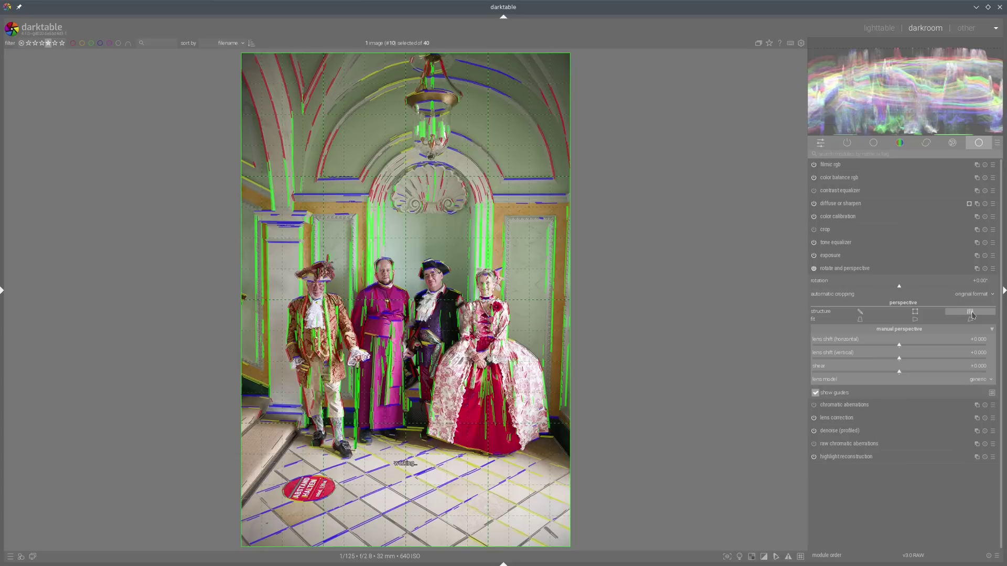
left_click(860, 319)
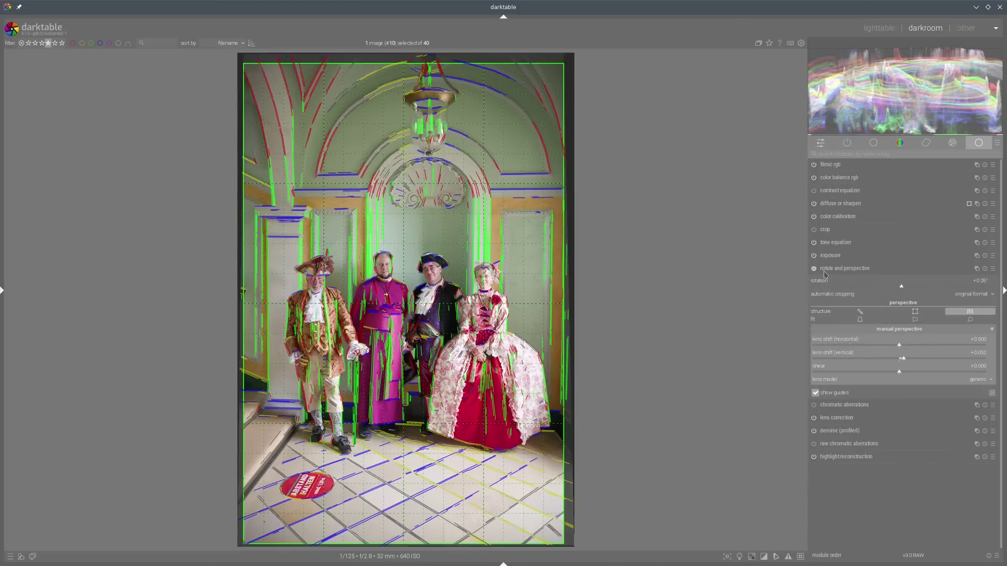
left_click(841, 268)
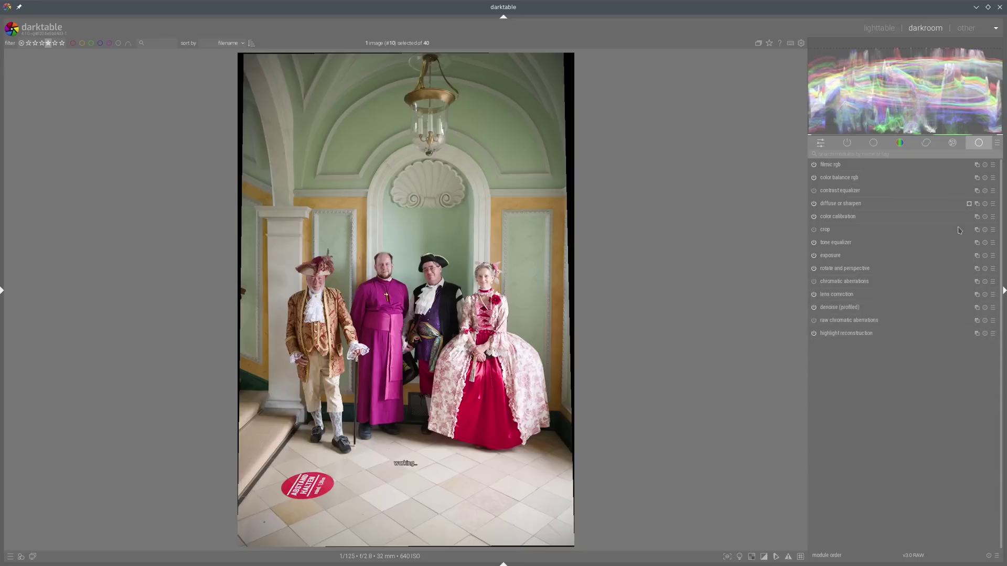
Judge the group photo in color assessment mode, and open the photo of the pink-dressed sitter in front of the stone doorway for editing.
left_click(739, 555)
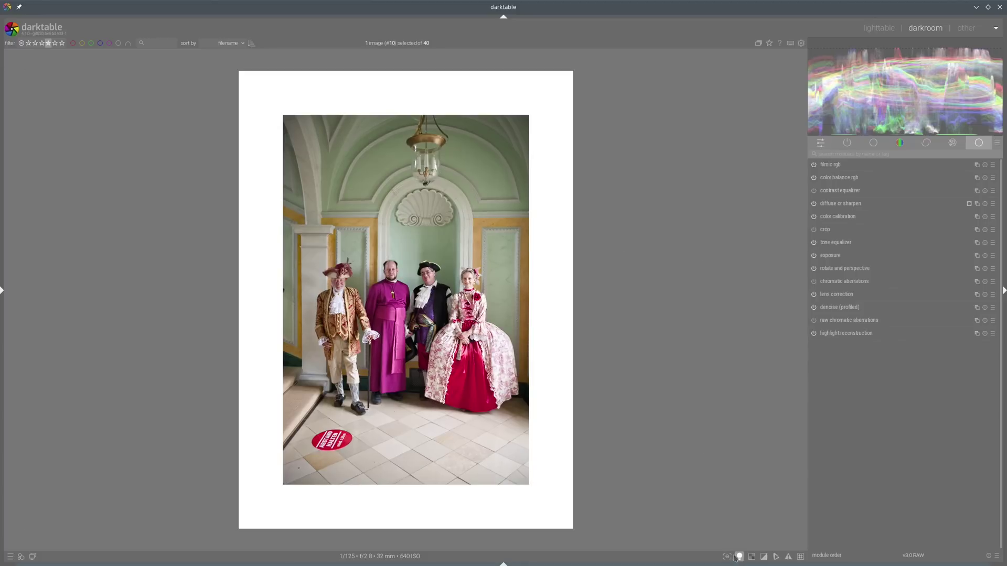
left_click(738, 557)
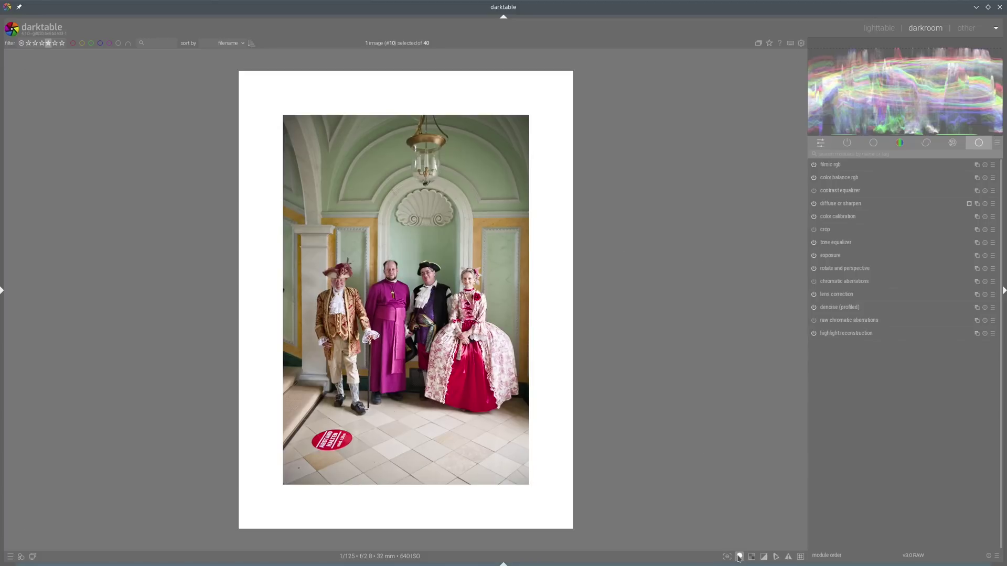
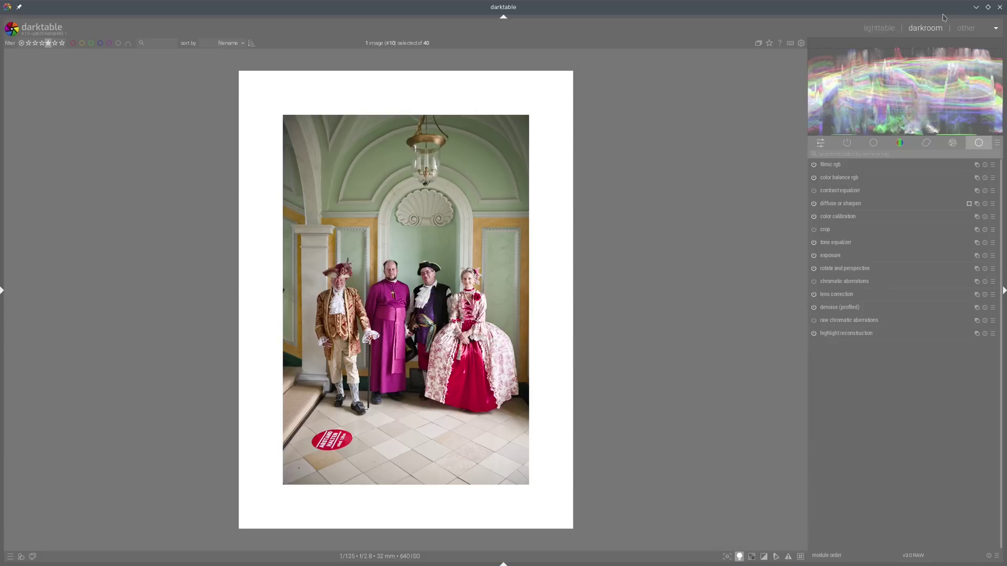
left_click(888, 30)
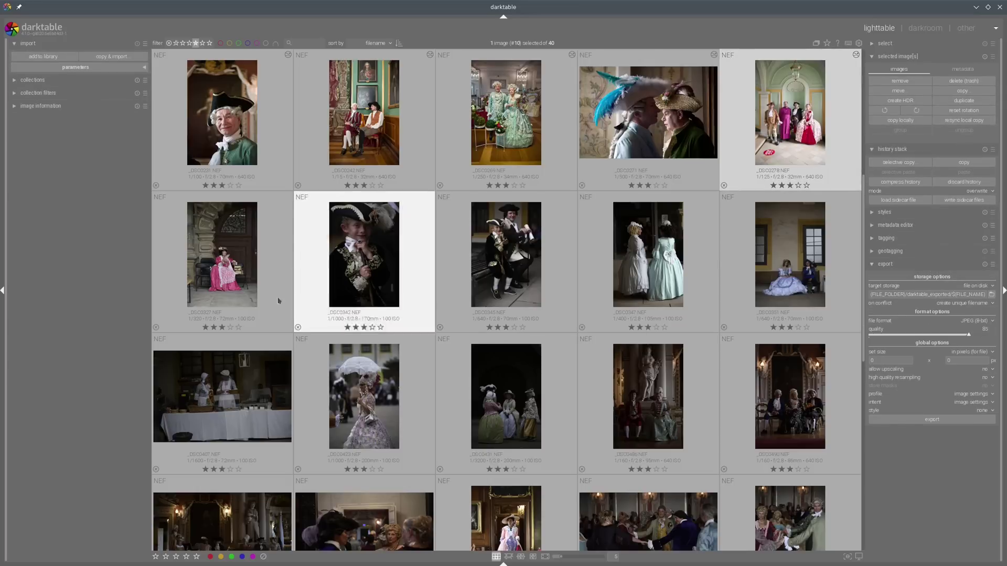
double_click(262, 276)
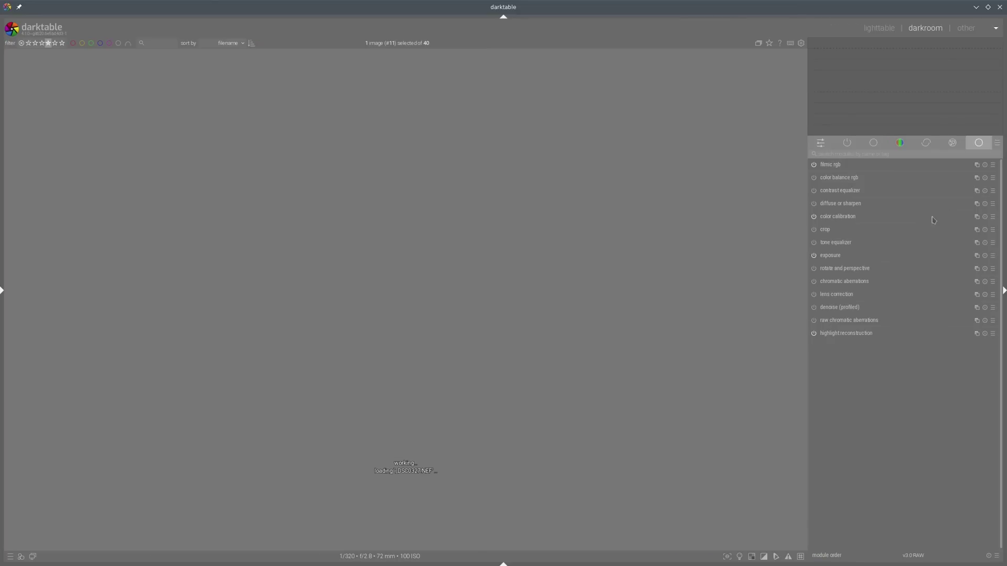
Raise the exposure of the pink-dressed sitter's photo to about +1.8 EV.
left_click(869, 255)
left_click(927, 292)
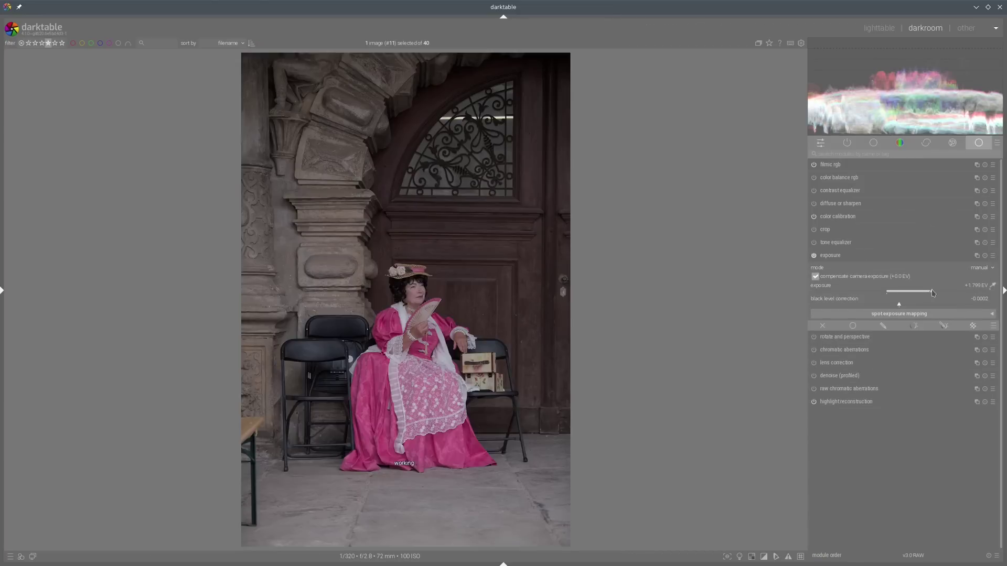
Set perceptual saturation to about +48% shadows, +25% mid-tones and -15% highlights, and perceptual brilliance to about +19% highlights with reduced shadows.
left_click(868, 177)
left_click(941, 319)
left_click(920, 332)
left_click(886, 346)
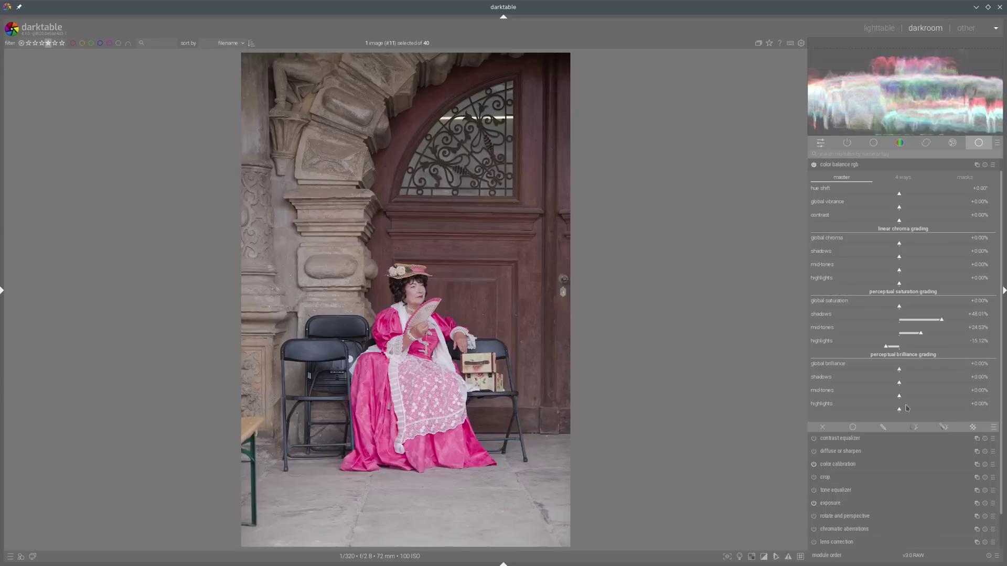
left_click(881, 383)
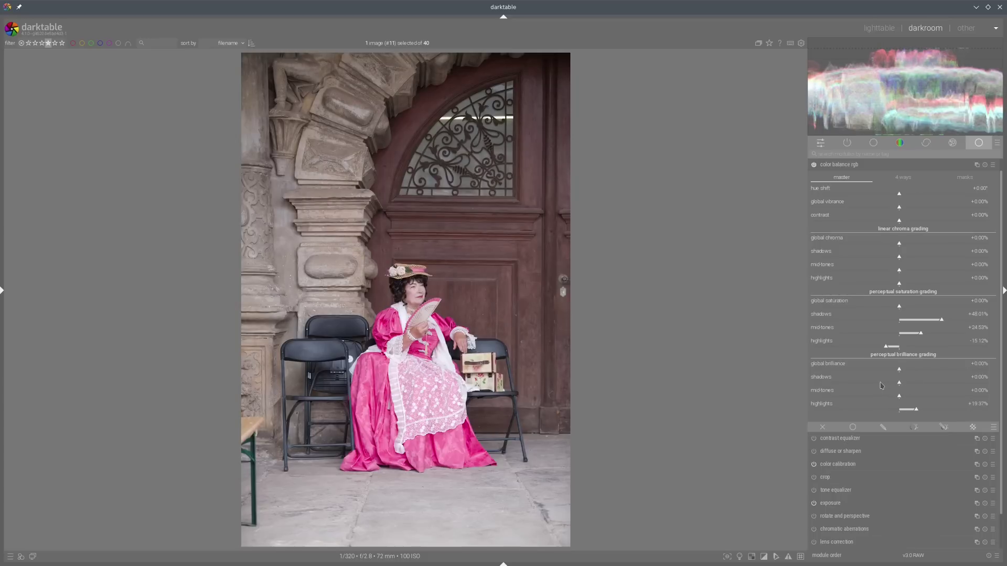
left_click(860, 165)
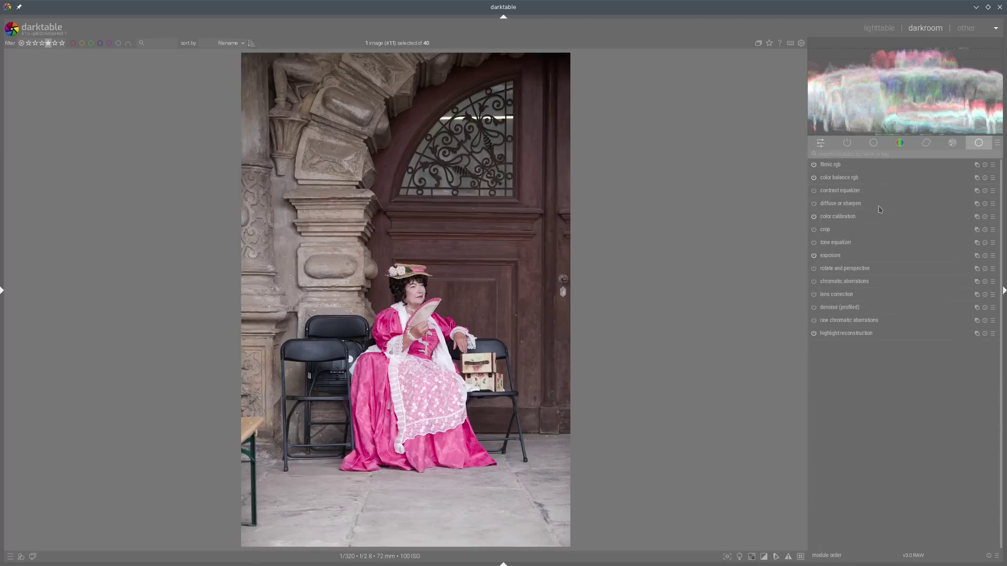
In color calibration, detect the white balance from the whole photo and reduce the illuminant chroma to about 26%.
left_click(837, 217)
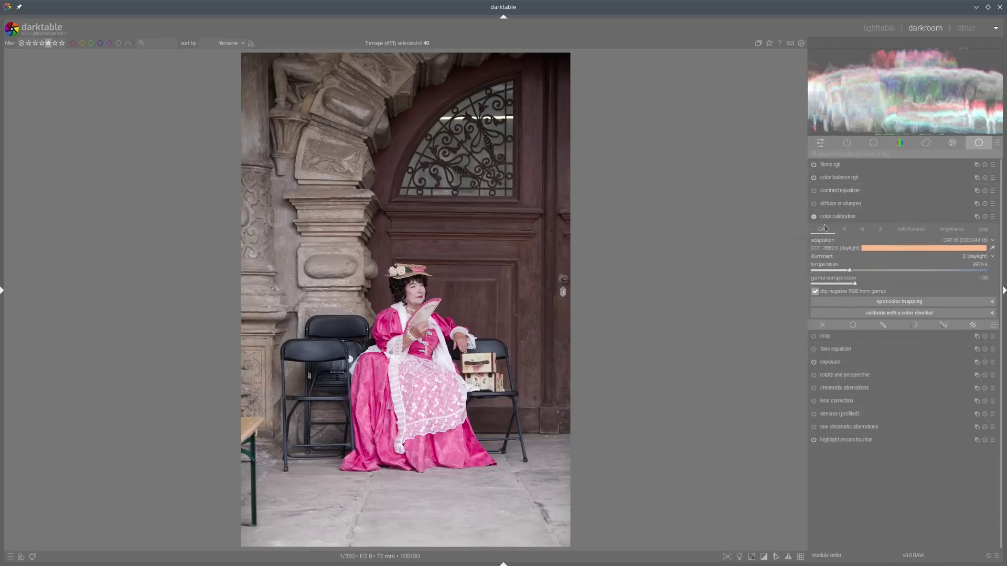
left_click(991, 249)
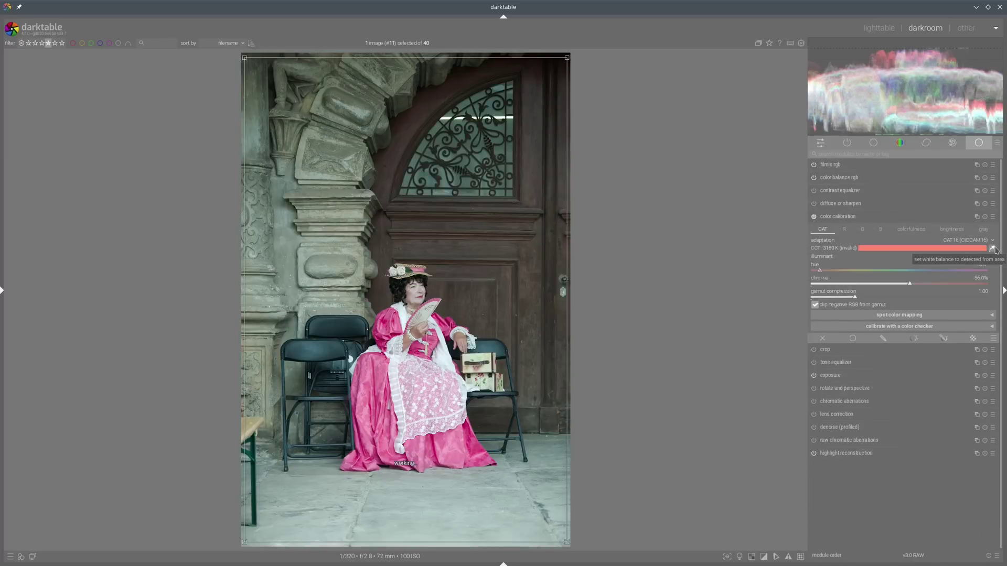
left_click(875, 288)
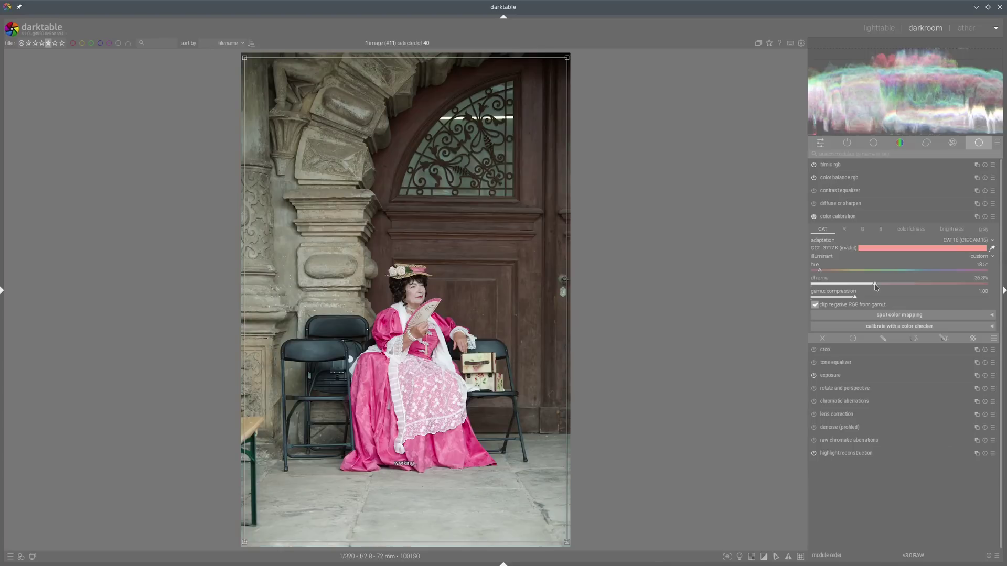
left_click(861, 288)
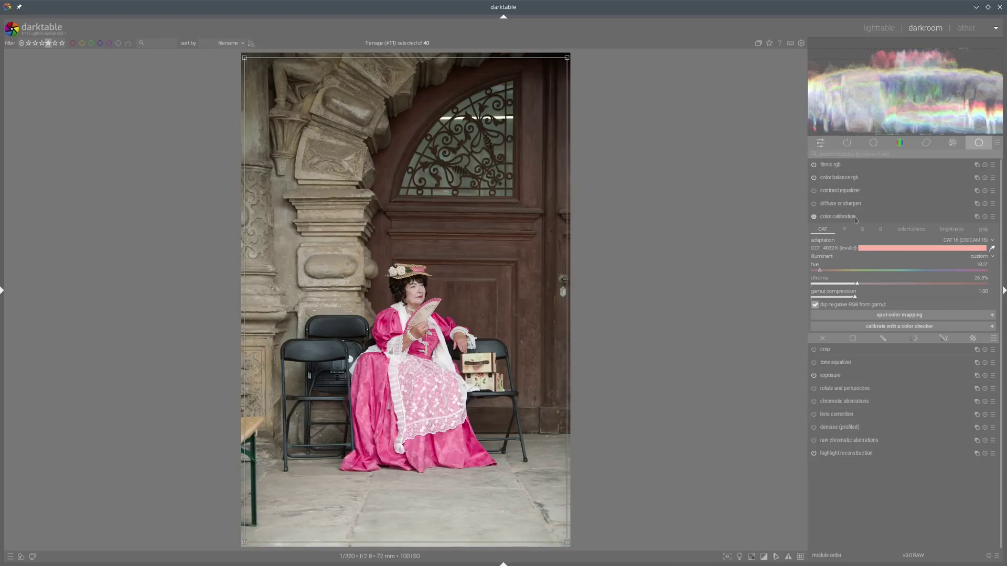
left_click(955, 217)
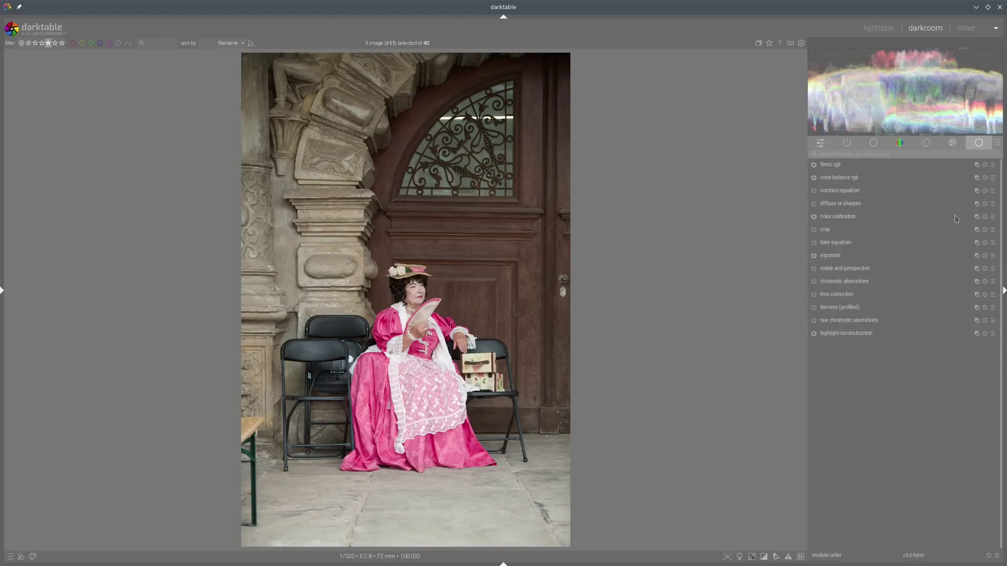
In diffuse or sharpen, try the dehaze 2 preset and replace it with a gentler preset that uses a mask.
left_click(992, 203)
left_click(939, 373)
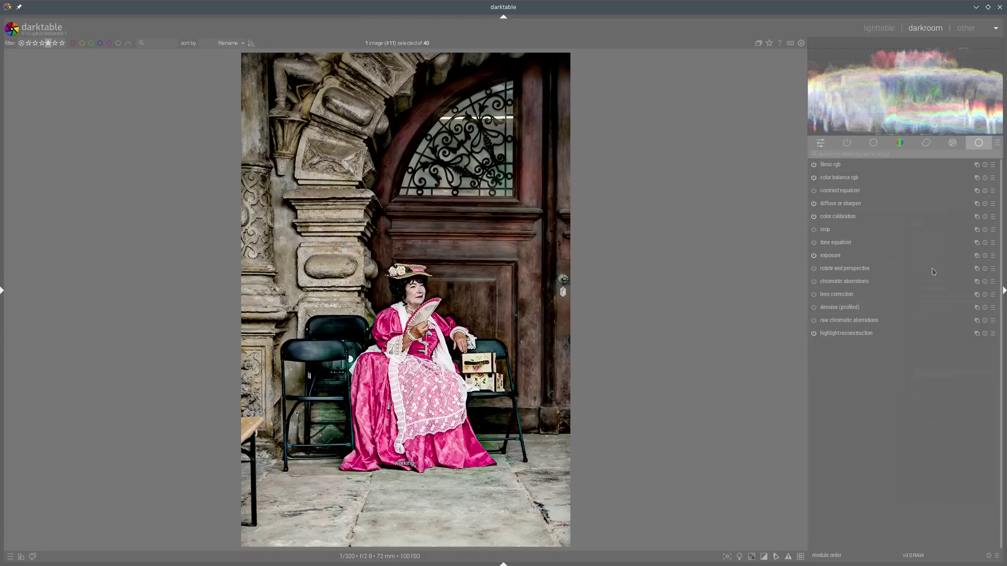
left_click(991, 207)
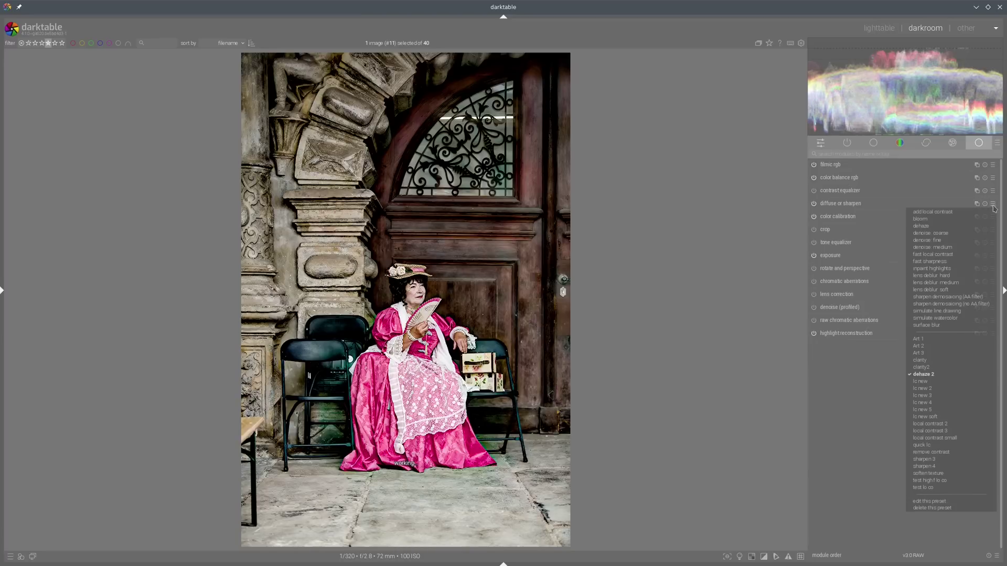
left_click(969, 317)
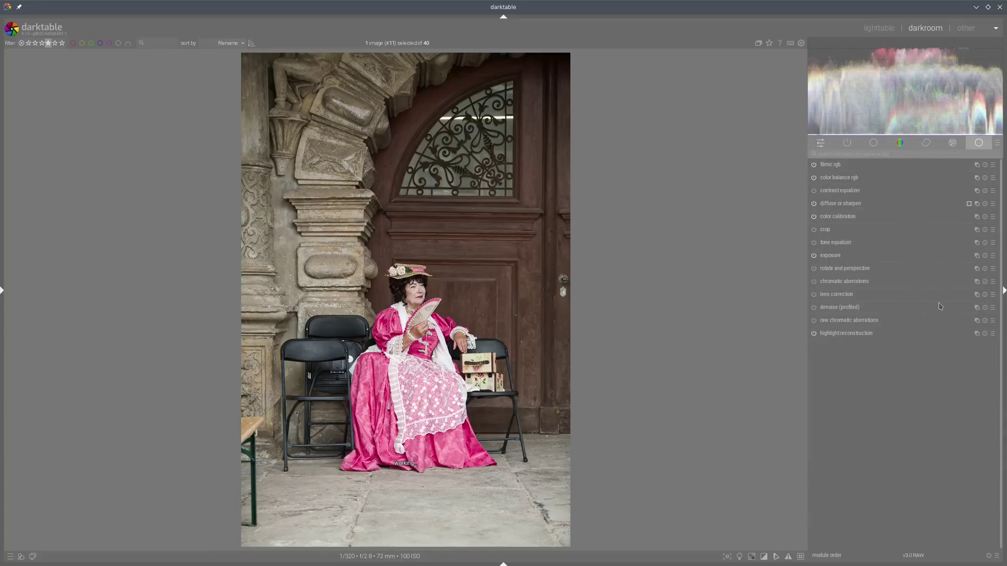
Compare the photo with and without the diffuse or sharpen effect, and enable lens correction.
left_click(813, 204)
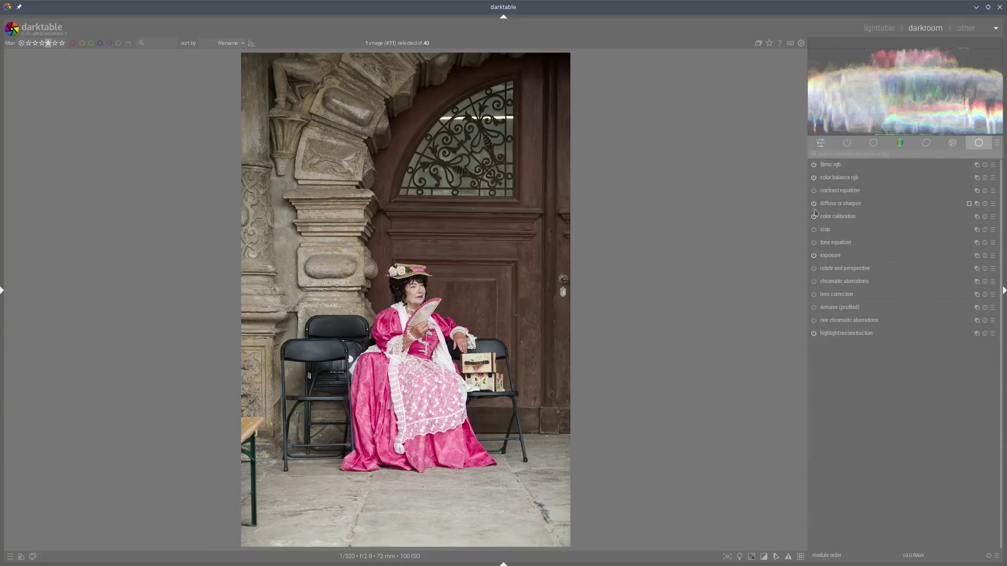
scroll(529, 285, "up", 4)
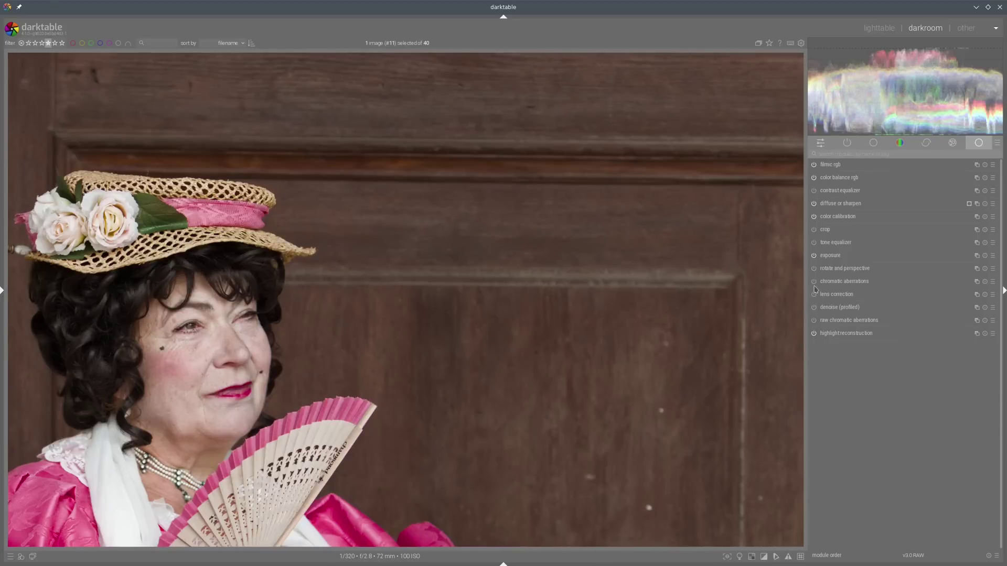
scroll(601, 310, "down", 4)
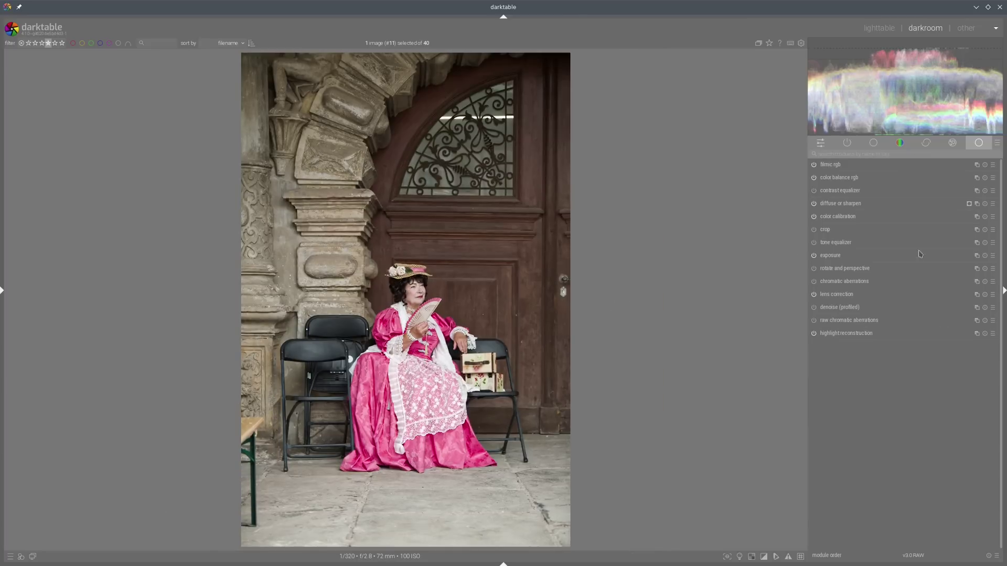
Add a second exposure instance with a drawn and parametric mask, and place a horizontal gradient at the hem of the pink dress.
right_click(977, 255)
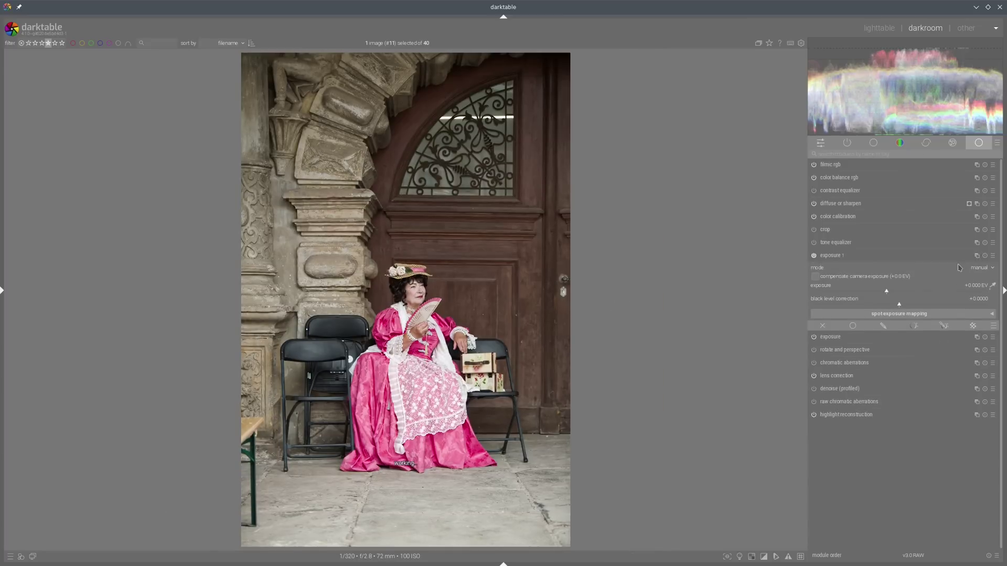
left_click(943, 326)
left_click(991, 298)
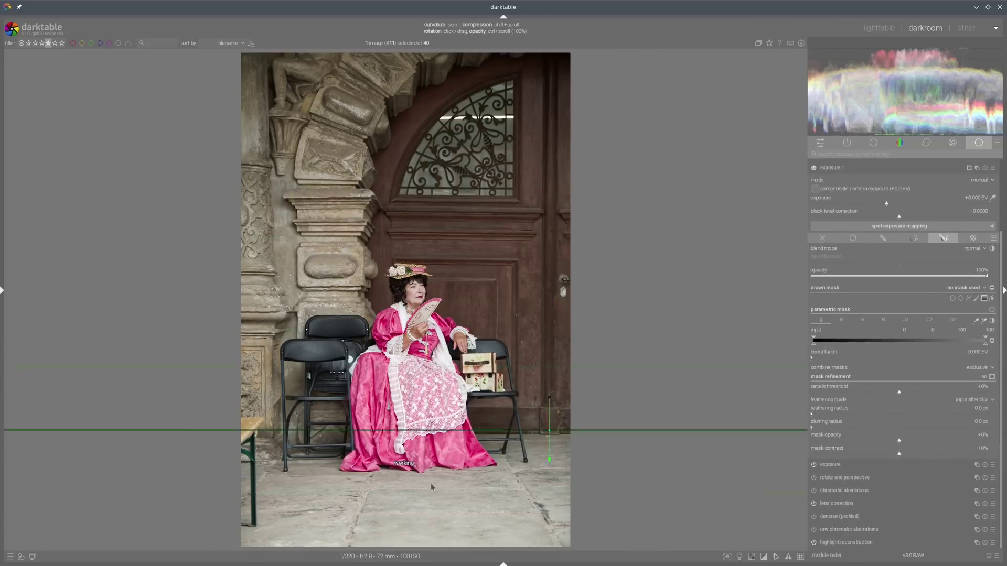
left_click(410, 468)
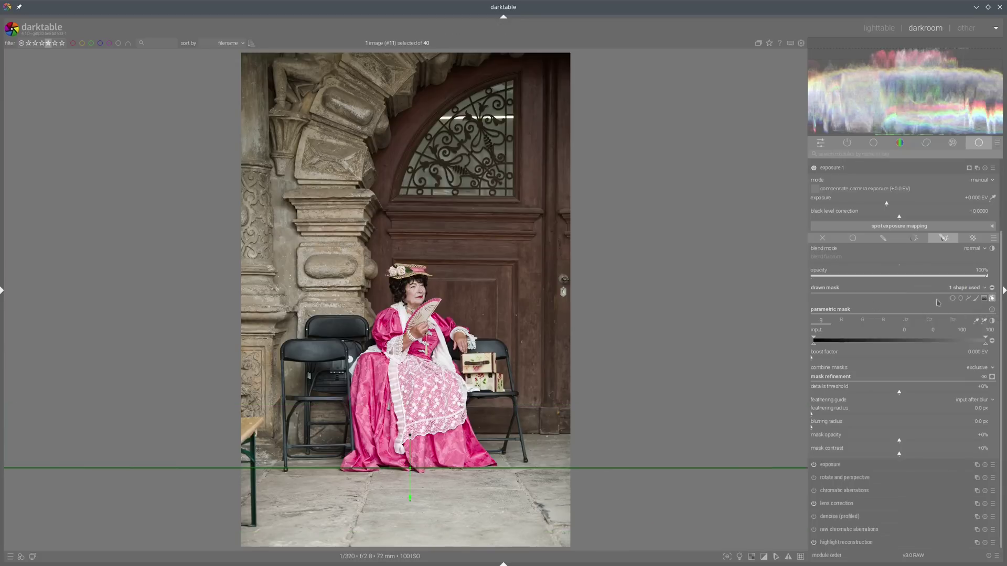
Invert the gradient mask so it covers the stone floor, and darken the floor by setting this instance's exposure to about -0.87 EV.
left_click(992, 376)
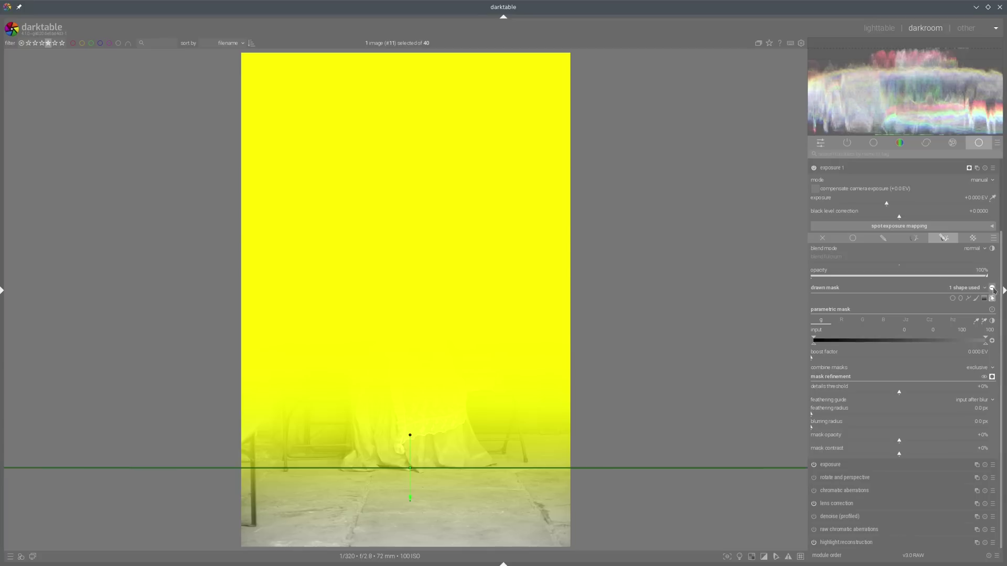
left_click(992, 288)
left_click(992, 377)
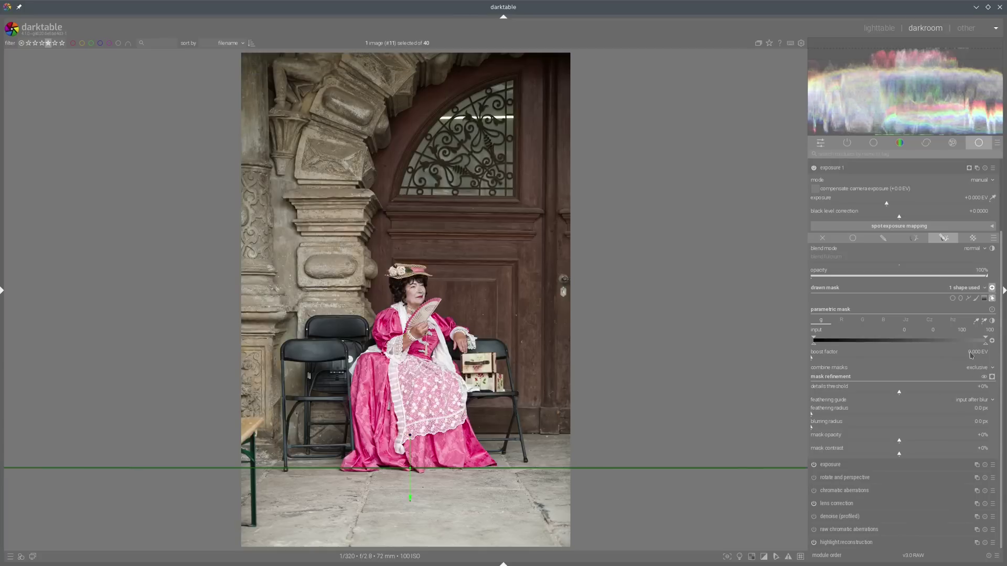
left_click(872, 208)
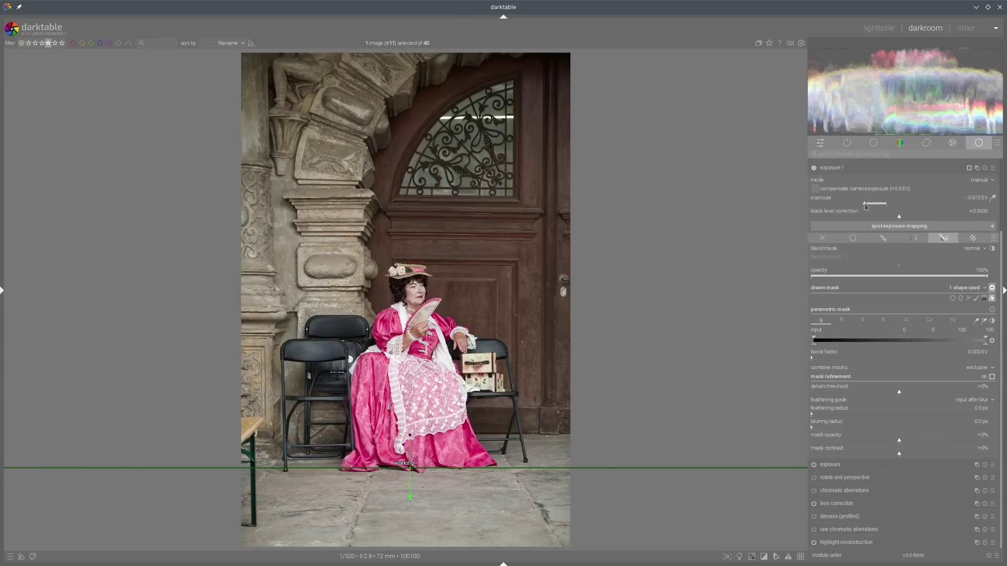
left_click(868, 174)
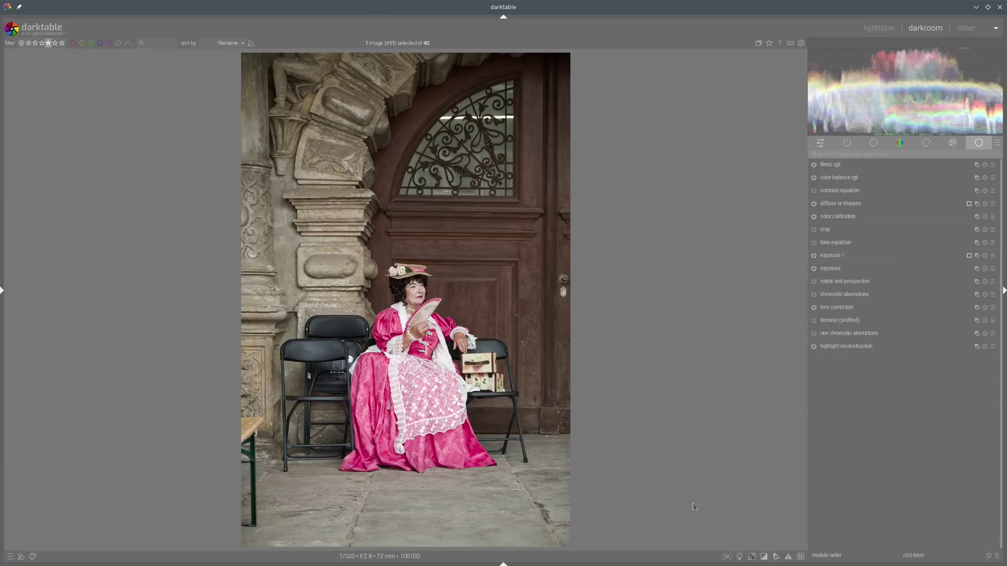
Judge the photo in color assessment mode, and open the portrait of the boy in the tricorn hat for editing.
left_click(739, 556)
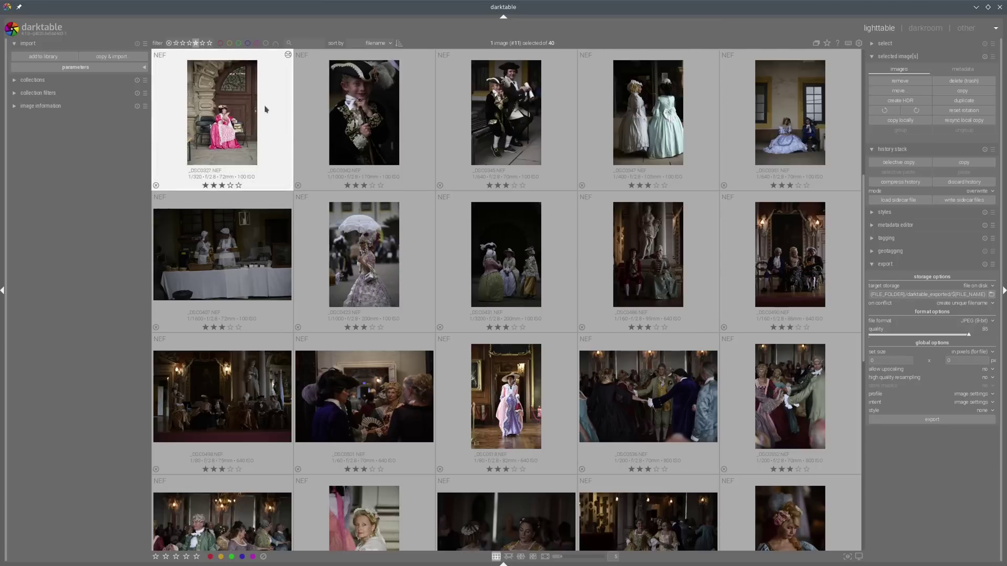
left_click(347, 121)
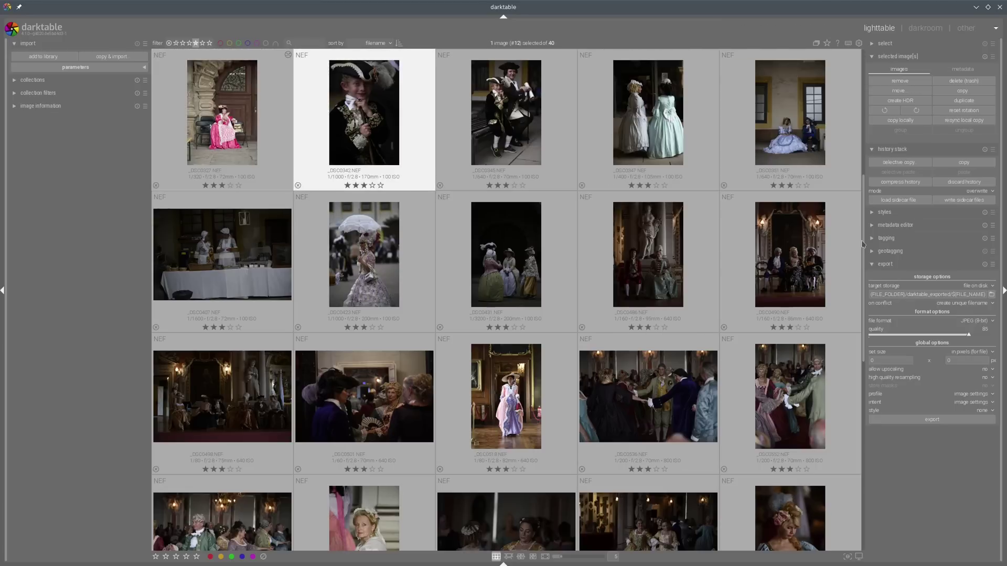
key("d")
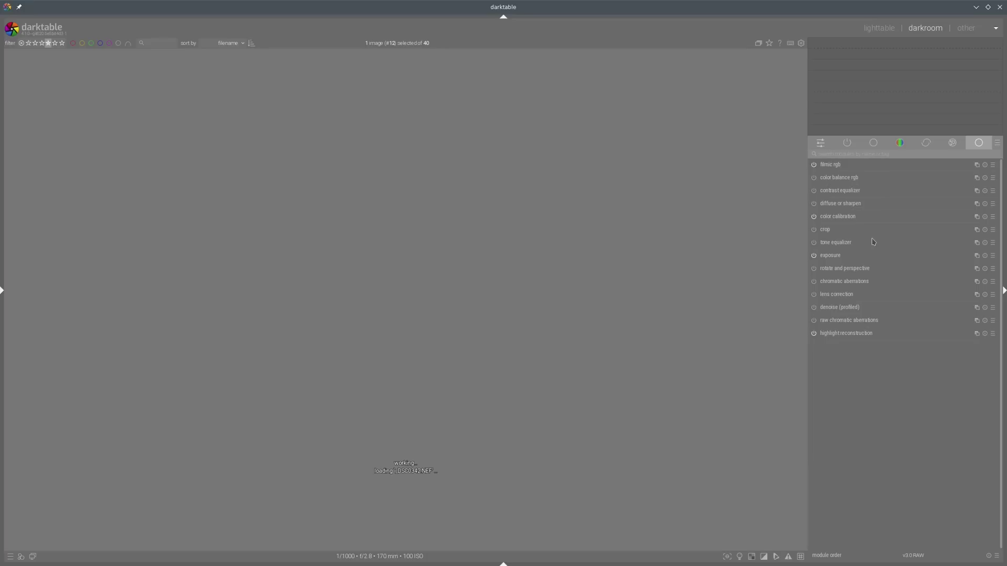
Raise the exposure of the boy's portrait above +1.8 EV.
left_click(850, 255)
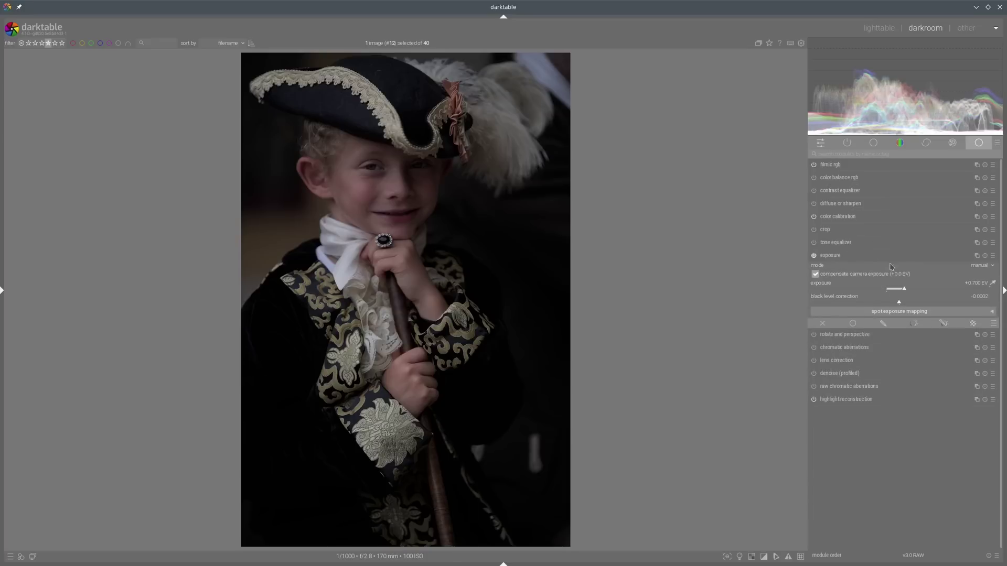
left_click_drag(924, 293, 932, 294)
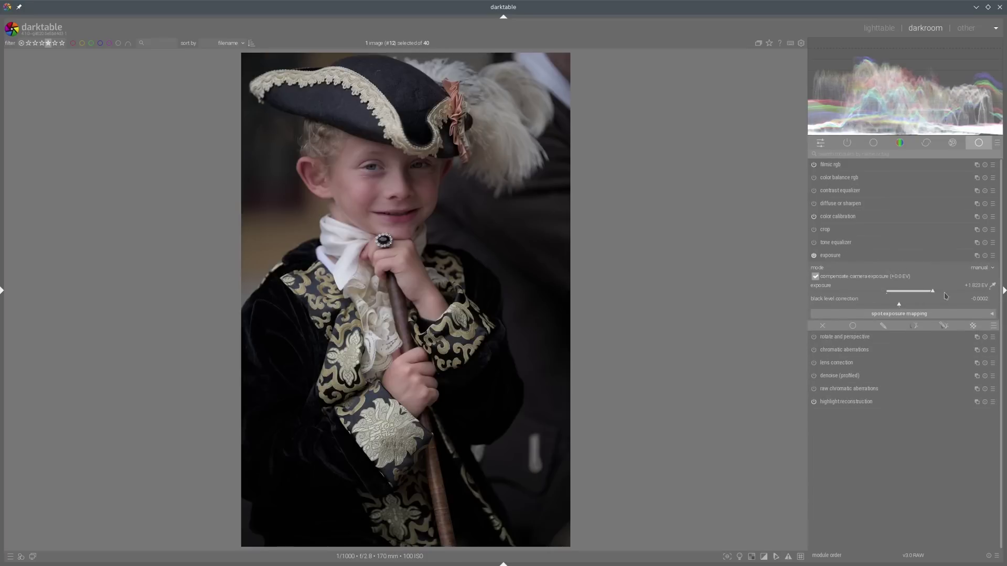
left_click(945, 296)
In color balance rgb, set perceptual brilliance to about +21% for the highlights and -13% for the shadows.
left_click(839, 179)
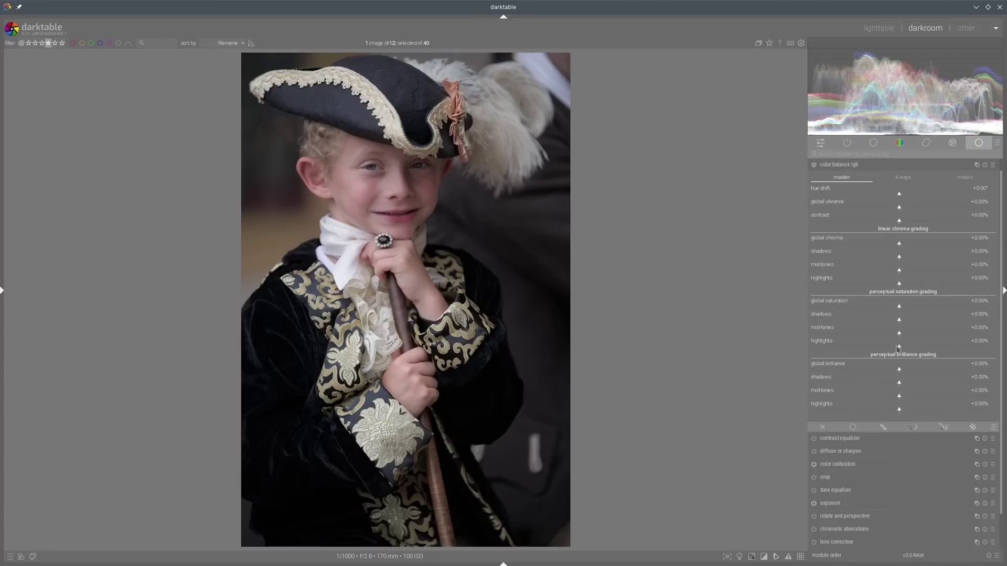
left_click(917, 410)
left_click(887, 382)
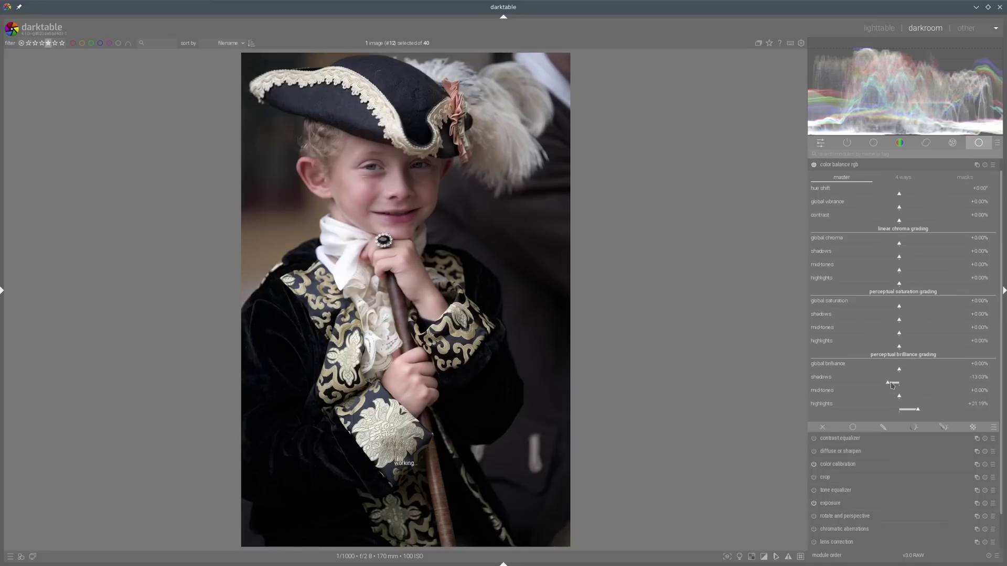
Raise perceptual saturation strongly in the shadows and moderately in the mid-tones, and reduce it slightly in the highlights.
left_click(939, 318)
left_click(916, 332)
left_click(883, 345)
left_click(838, 165)
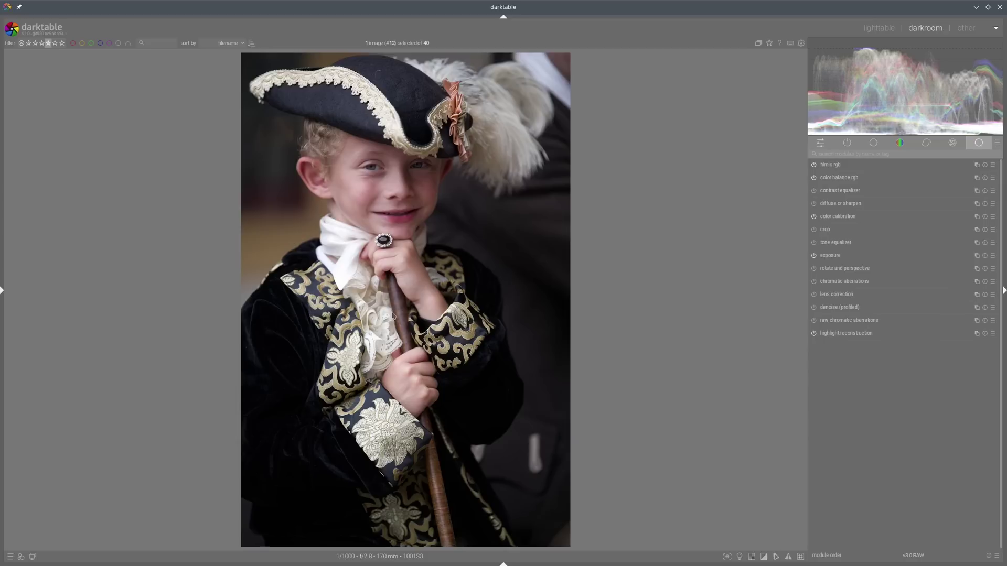
Enable the tone equalizer and automatically adjust its exposure mask to the portrait's tonal range.
left_click(814, 244)
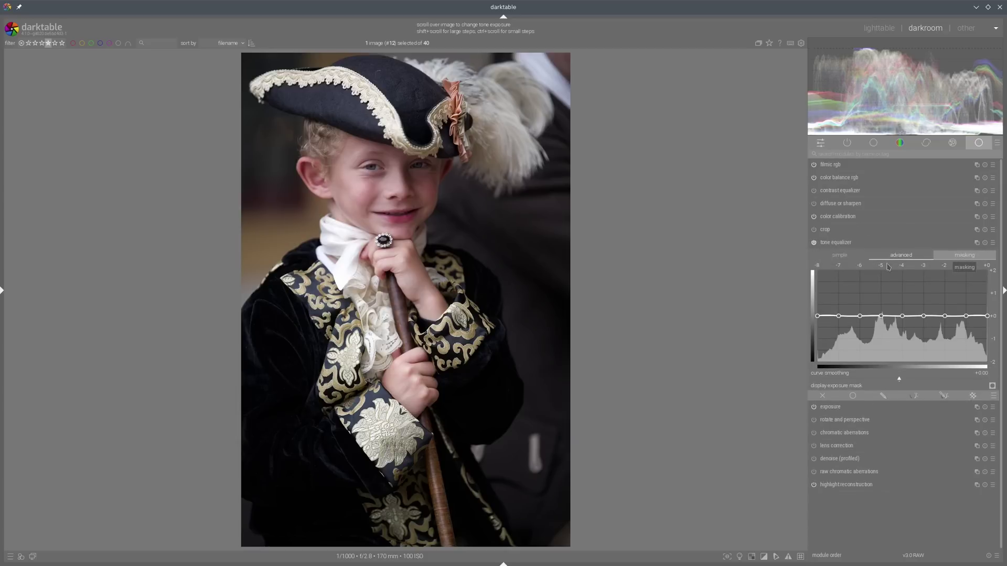
left_click(971, 257)
left_click(993, 362)
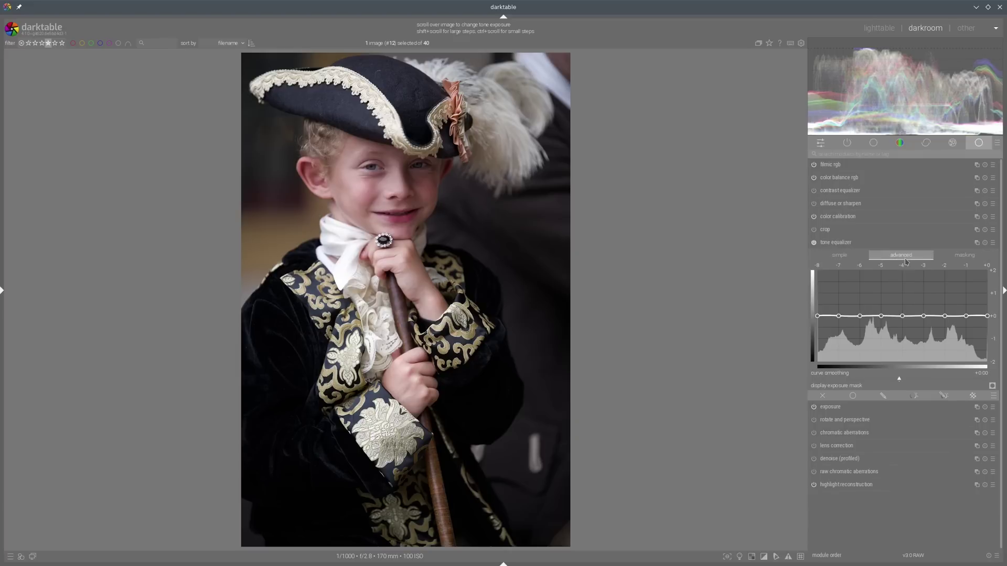
Lift the tone equalizer curve around -6 EV to brighten the shadows, and pull its bright end slightly down.
left_click_drag(856, 316, 845, 283)
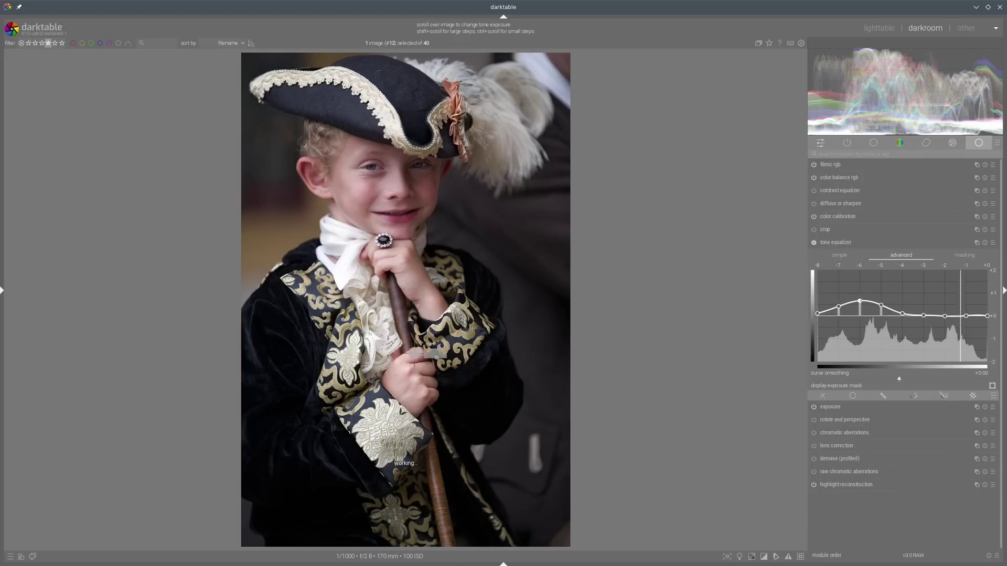
scroll(860, 299, "up", 2)
scroll(982, 295, "down", 2)
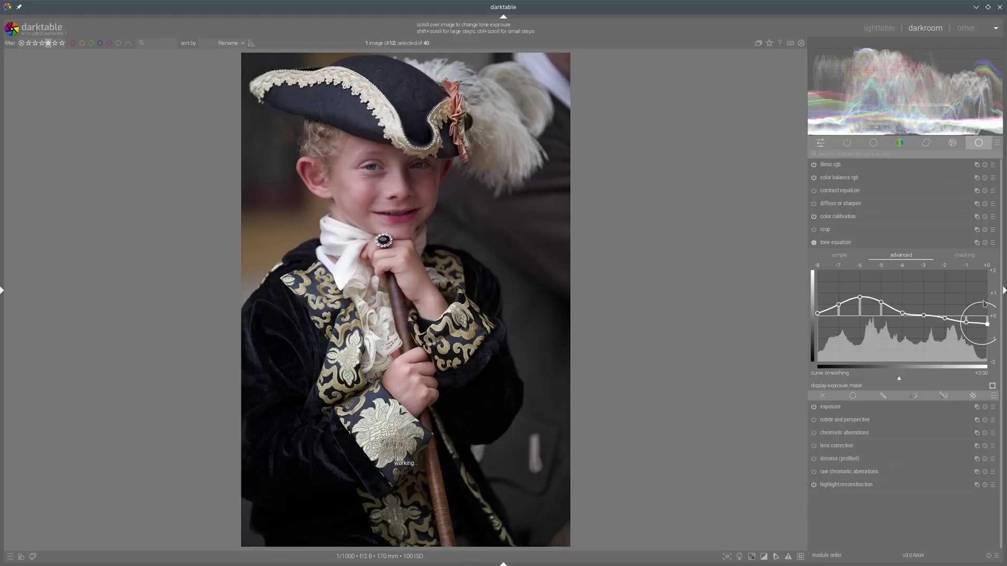
left_click(852, 237)
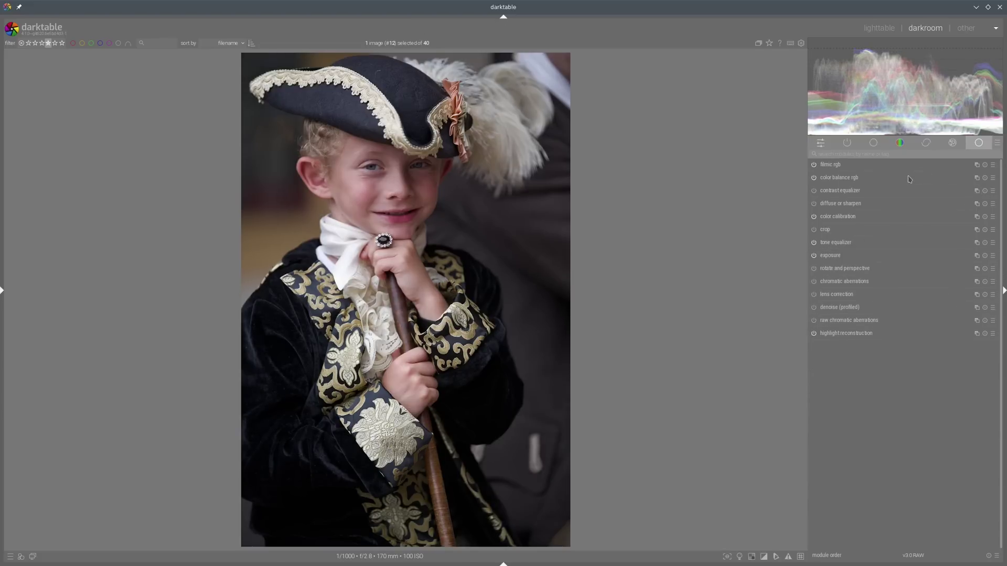
In color balance rgb, raise the highlights' perceptual brilliance to about +41%.
left_click(859, 181)
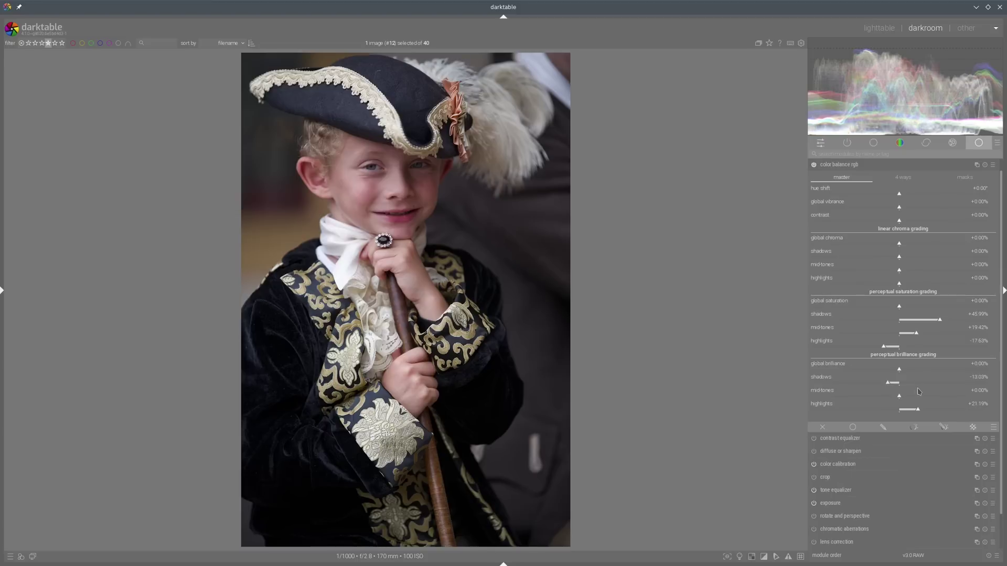
left_click_drag(918, 410, 935, 413)
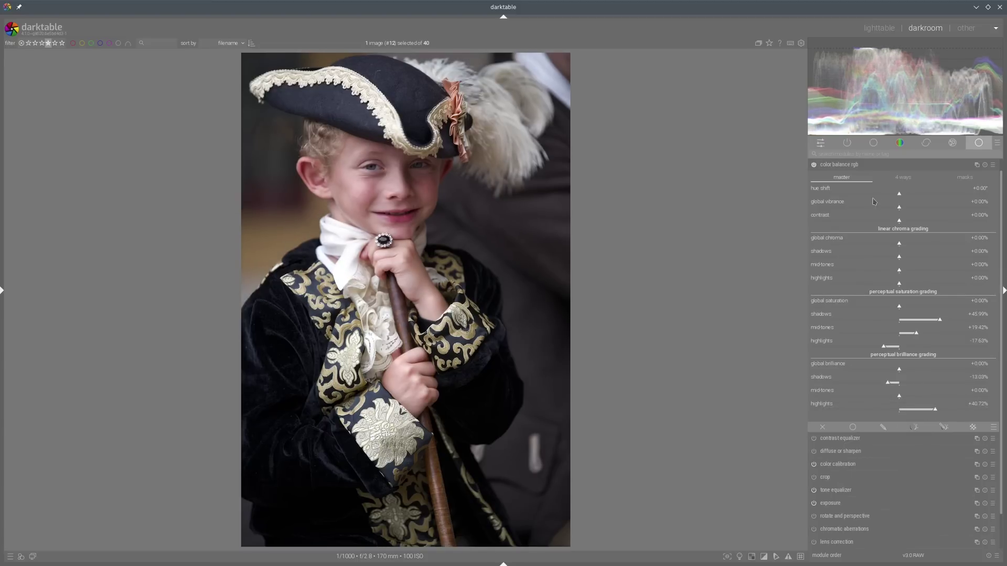
left_click(858, 167)
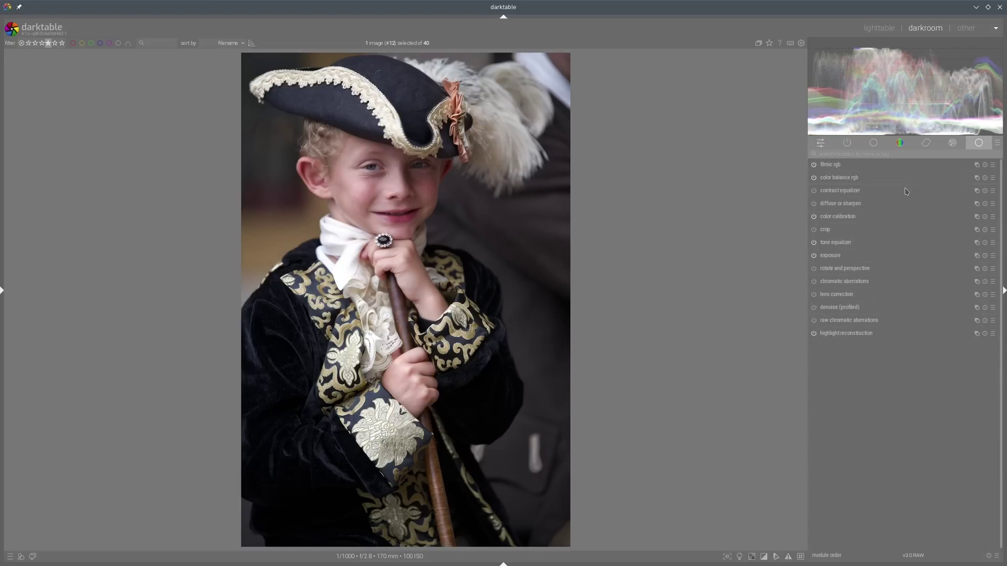
Add a second tone equalizer instance with a compensated exposure mask and darken the bright tones of the boy's white scarf.
right_click(976, 243)
left_click(964, 254)
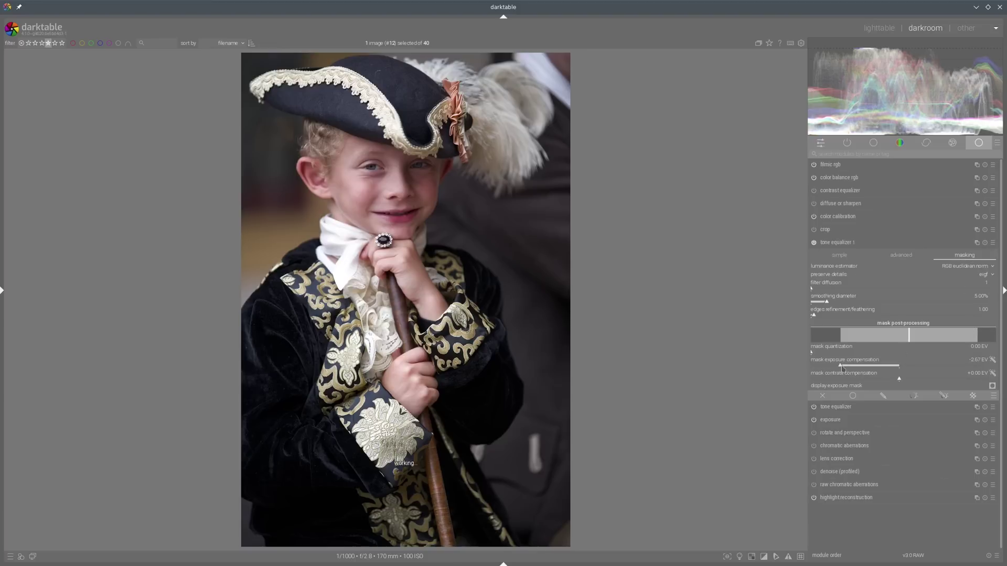
left_click(901, 255)
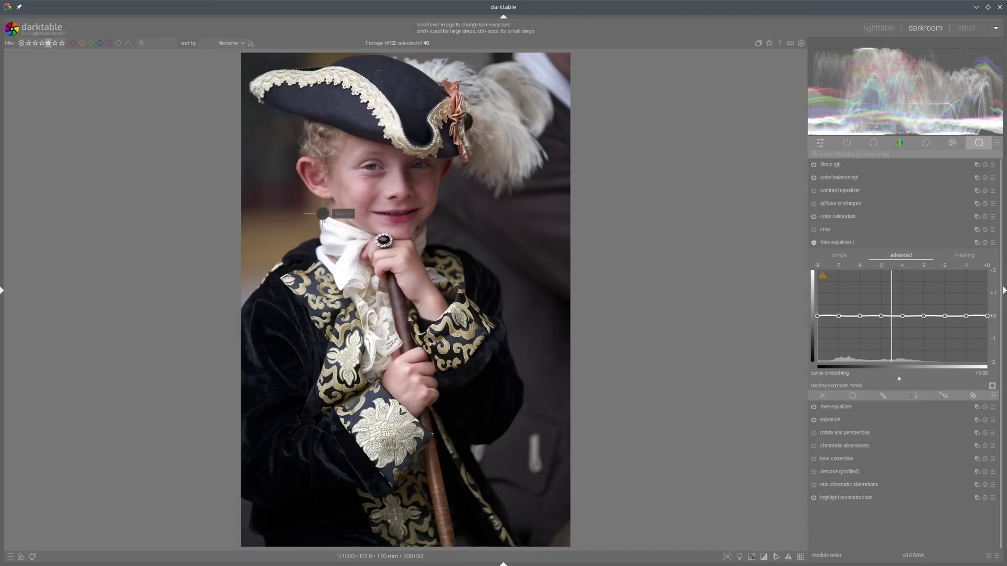
mouse_move(322, 213)
left_mouse_down()
mouse_move(381, 288)
mouse_move(328, 206)
left_mouse_up()
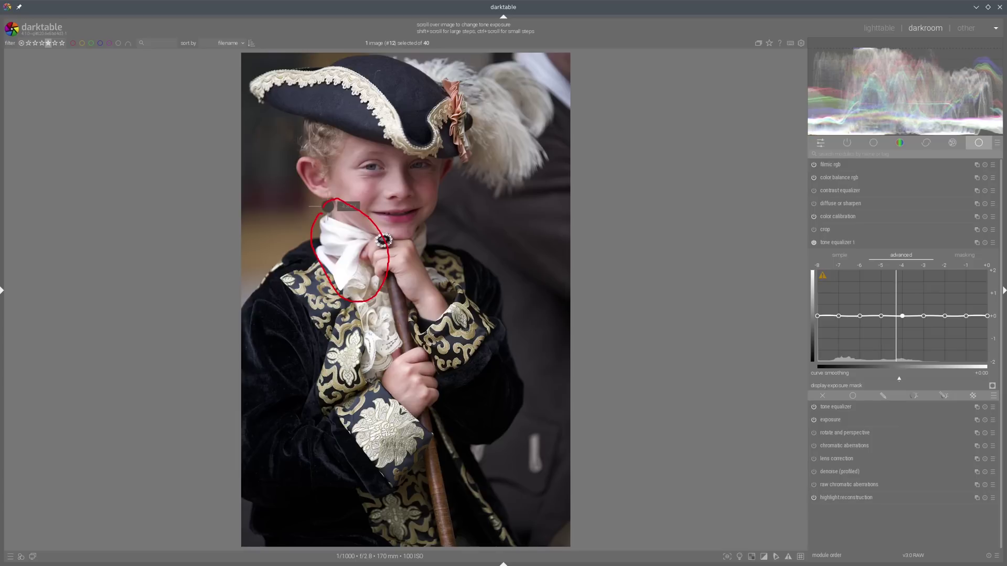
scroll(952, 311, "down", 5)
left_click(839, 243)
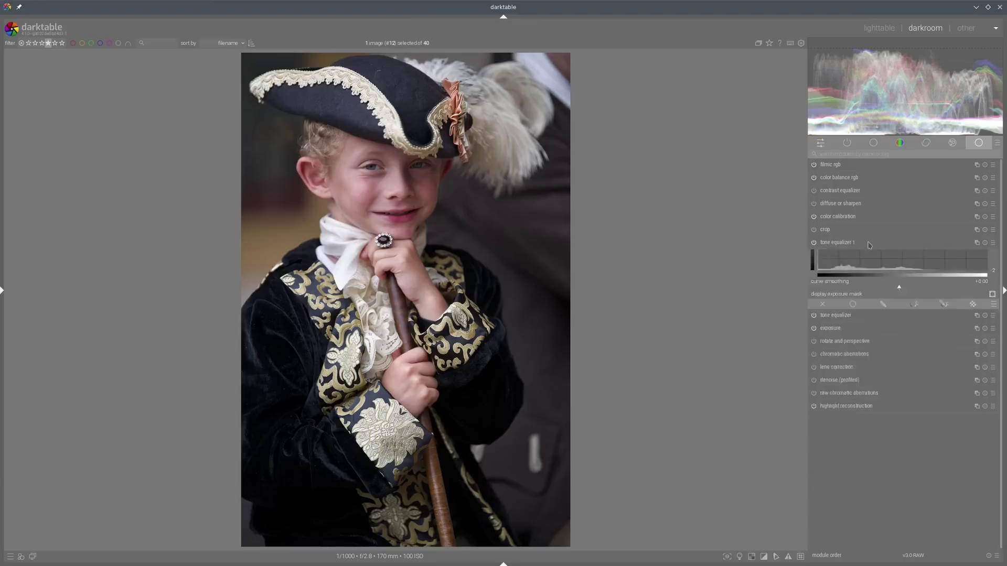
Apply a diffuse or sharpen preset and enable lens correction, checking the portrait briefly under ISO 12646 color assessment conditions.
left_click(995, 204)
left_click(985, 367)
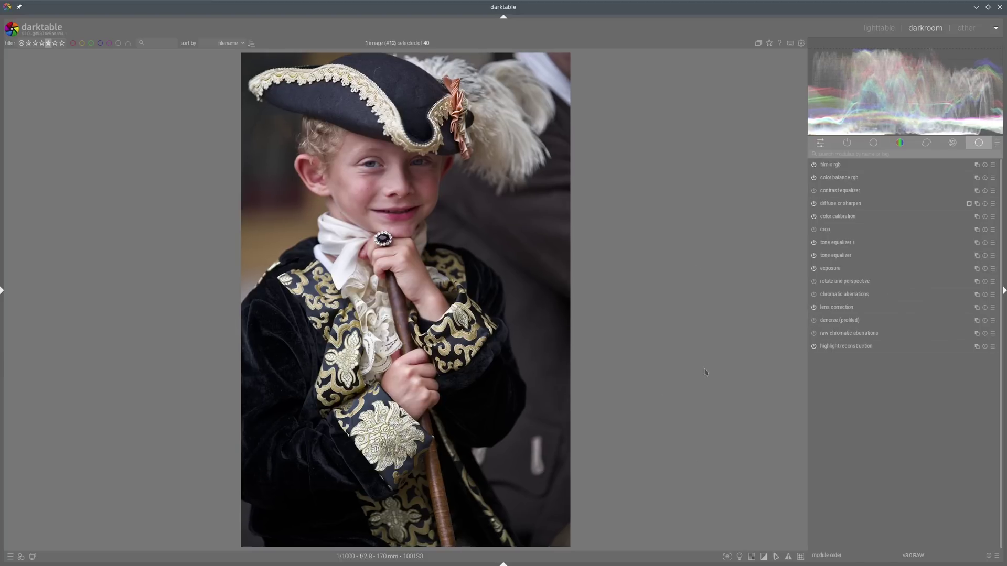
left_click(739, 556)
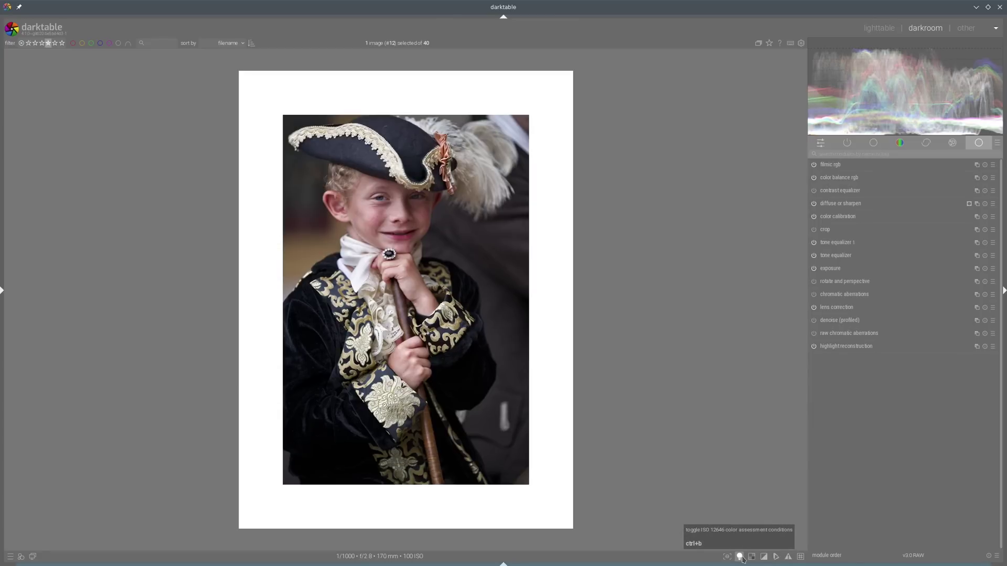
left_click(739, 555)
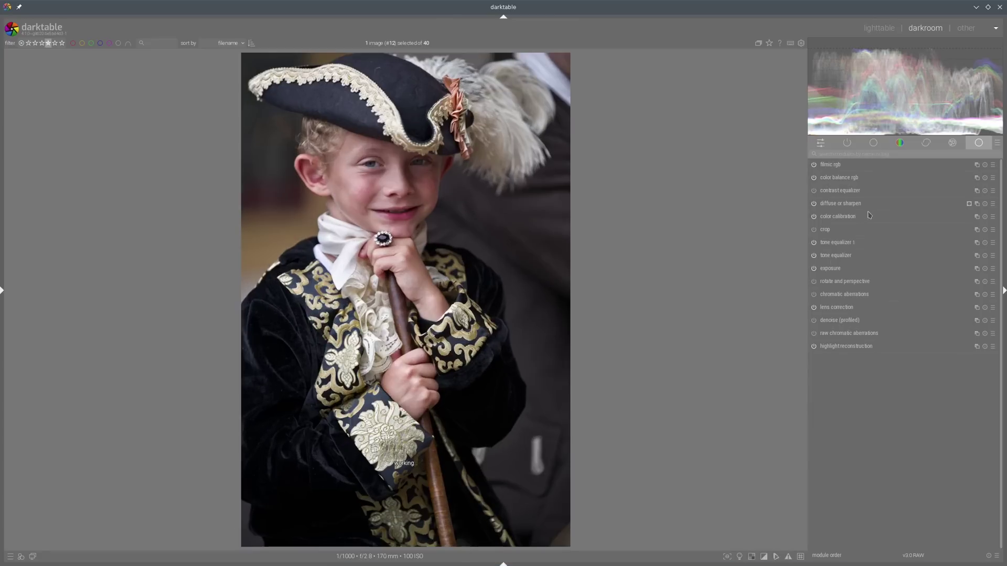
In color calibration, sample the illuminant from the whole image, reduce its chroma to about 23% and turn on color assessment conditions.
left_click(834, 221)
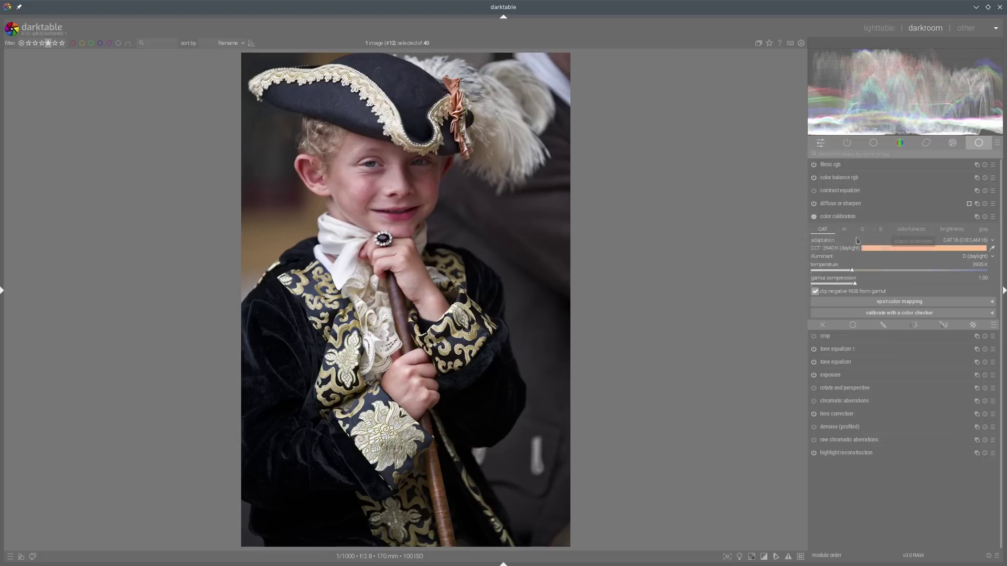
left_click(991, 248)
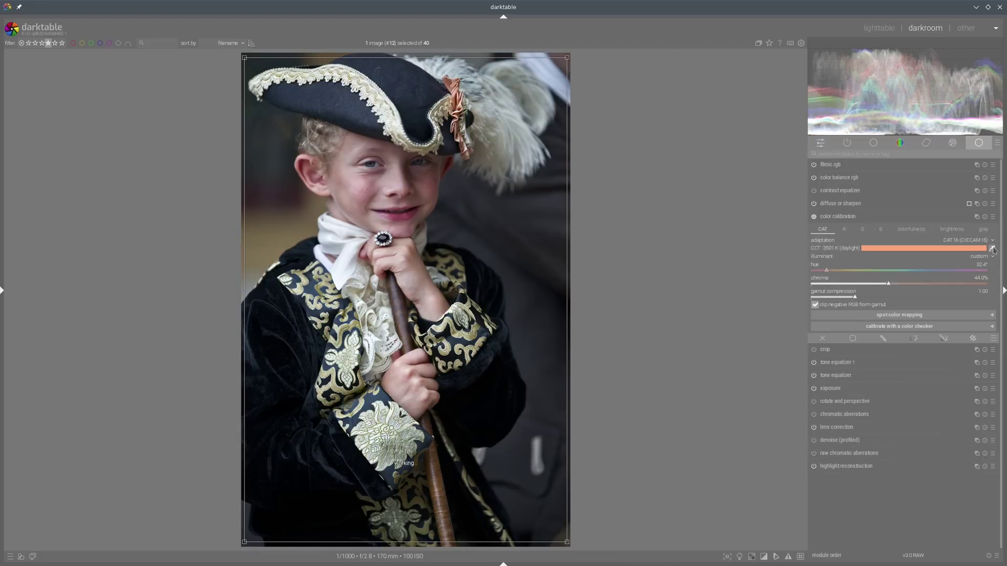
left_click_drag(872, 279, 853, 286)
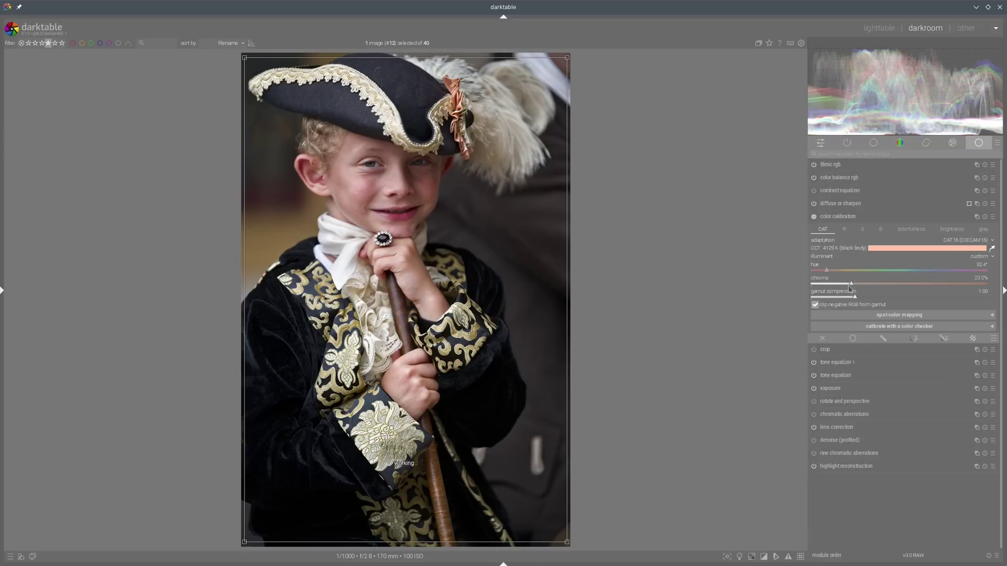
left_click(856, 217)
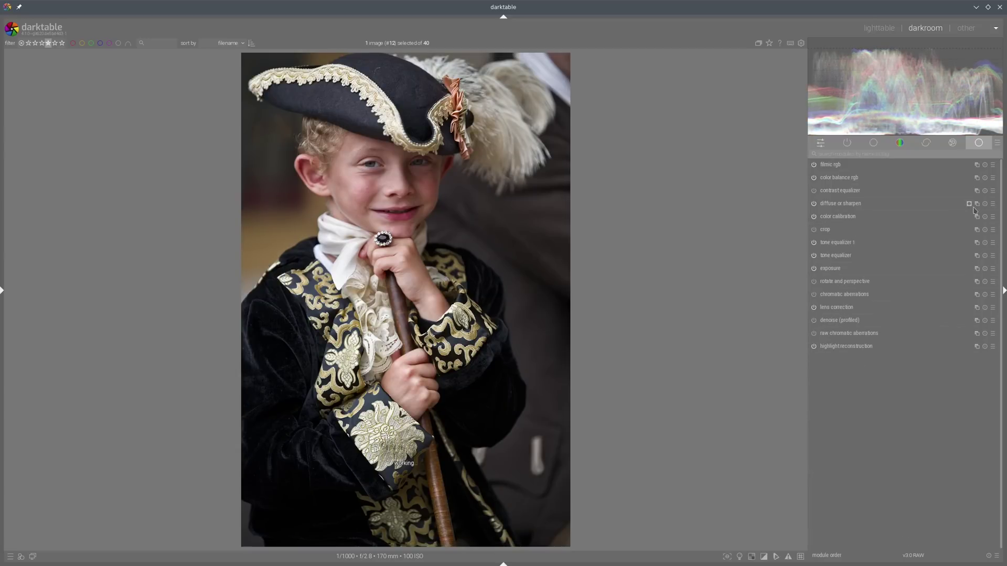
left_click(740, 556)
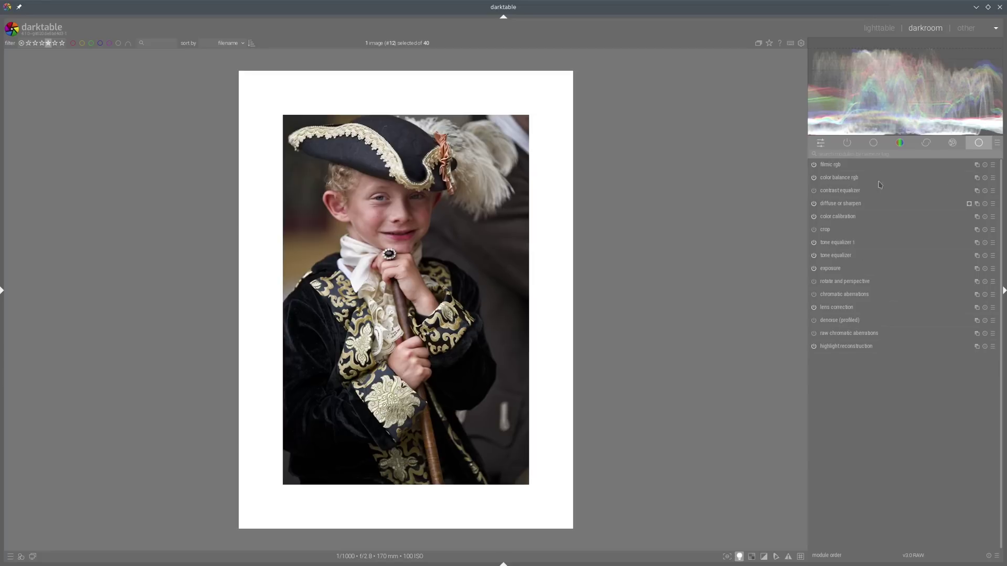
Selectively paste the boy portrait's edits onto _DSC0345.NEF in the lighttable, with all listed modules included.
left_click(879, 27)
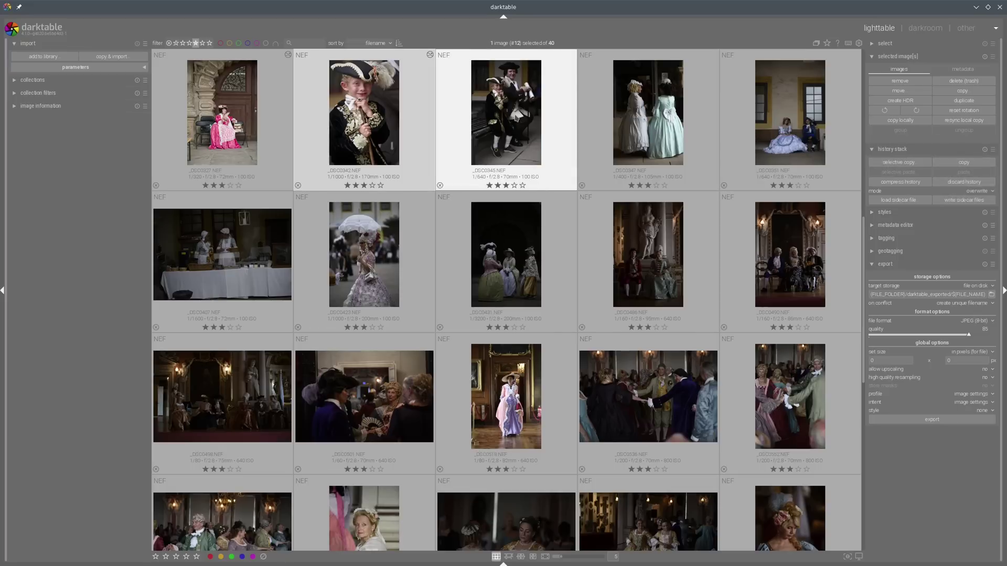
left_click(509, 110)
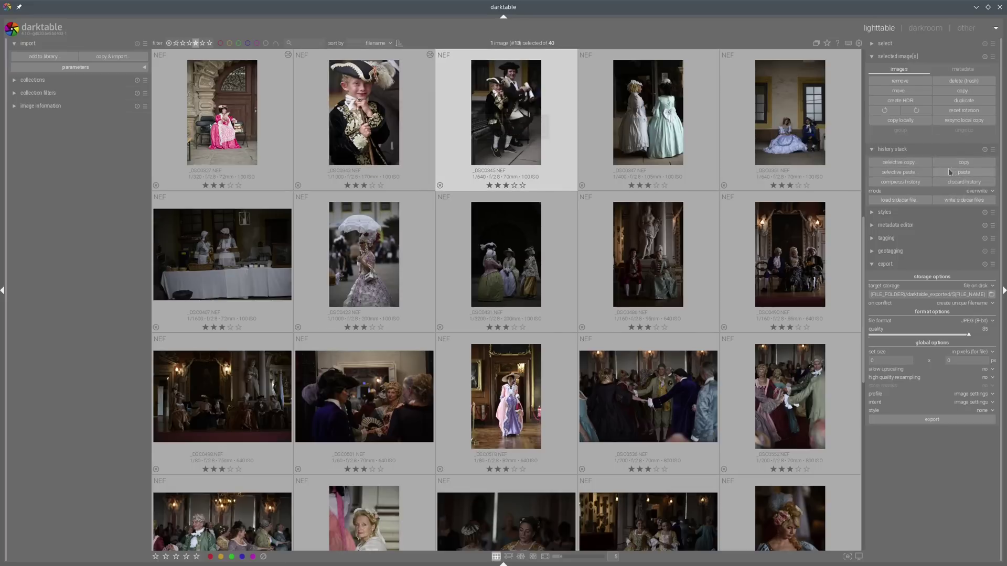
left_click(912, 173)
left_click_drag(498, 200, 731, 175)
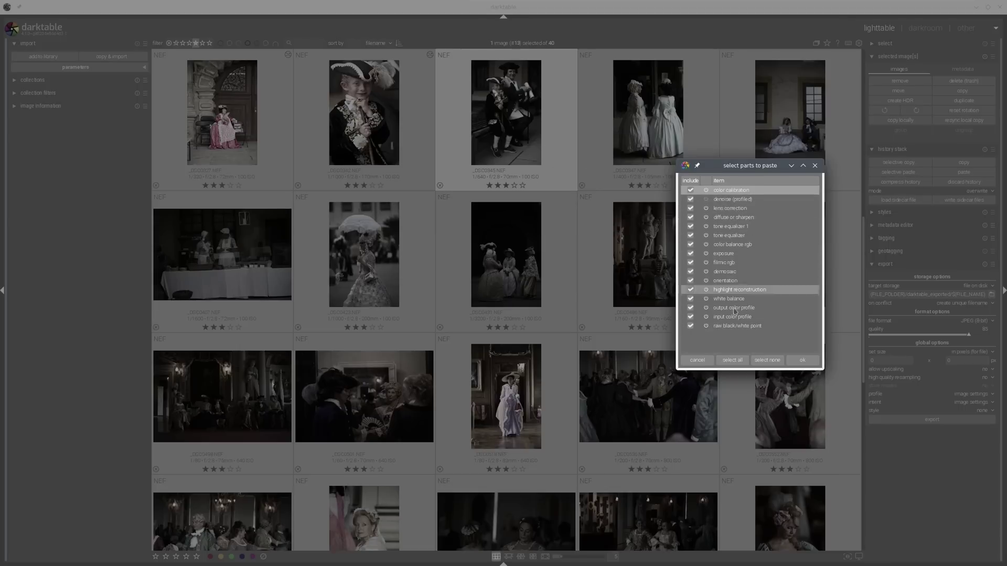
left_click(798, 363)
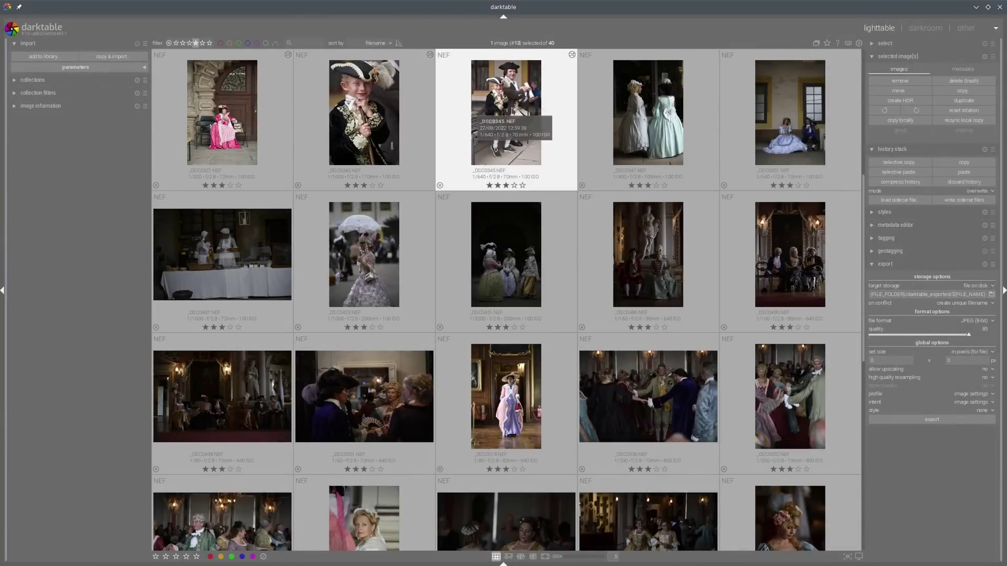
Open _DSC0345.NEF in the darkroom and pull the second tone equalizer's curve further down between -3 and 0 EV.
key("d")
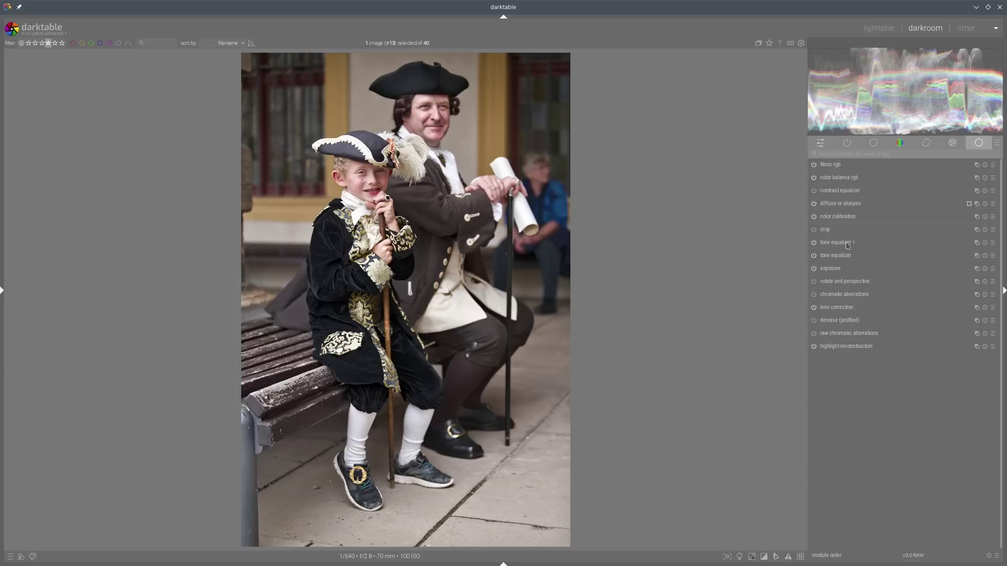
left_click(829, 244)
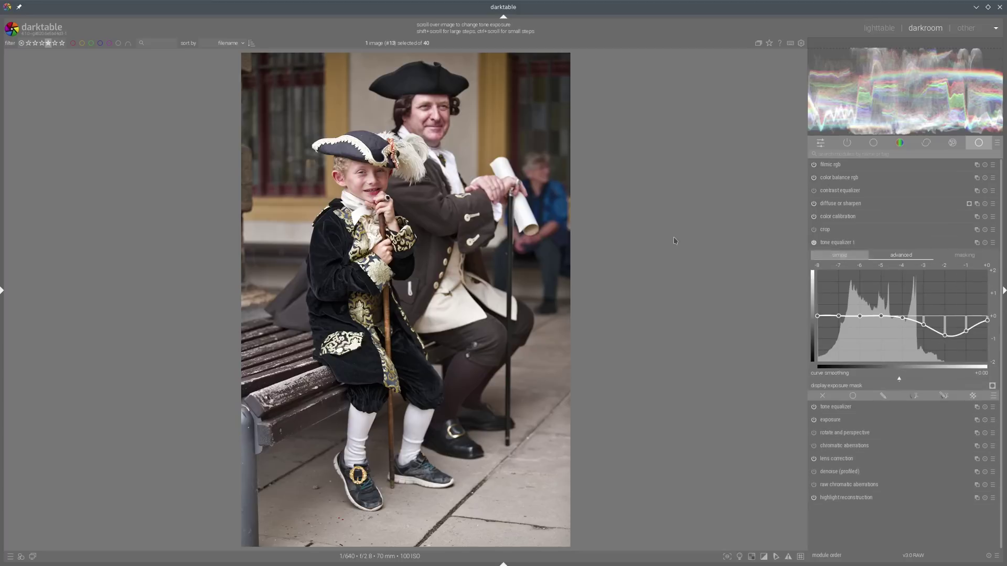
left_click_drag(977, 297, 974, 311)
scroll(960, 307, "down", 3)
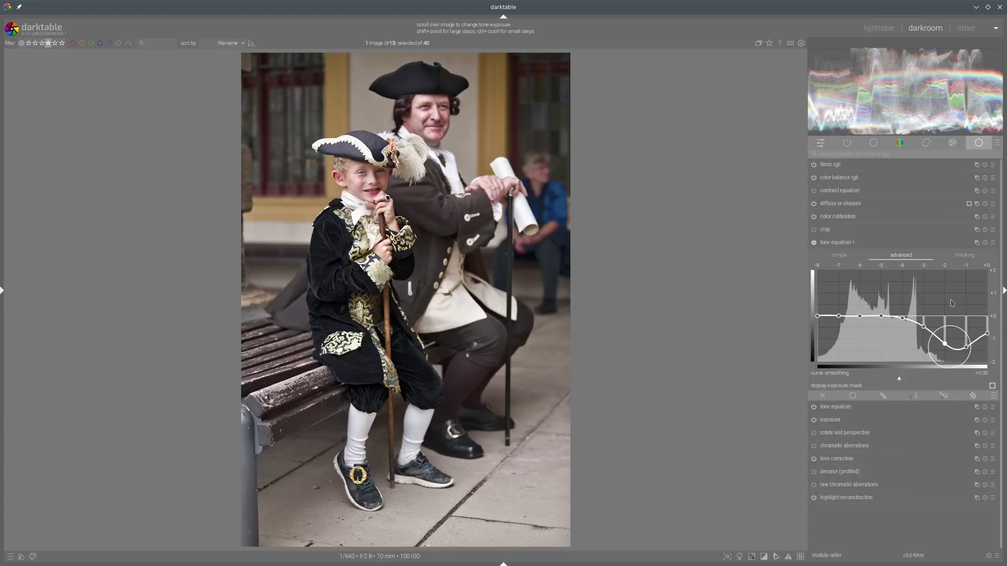
scroll(960, 302, "down", 3)
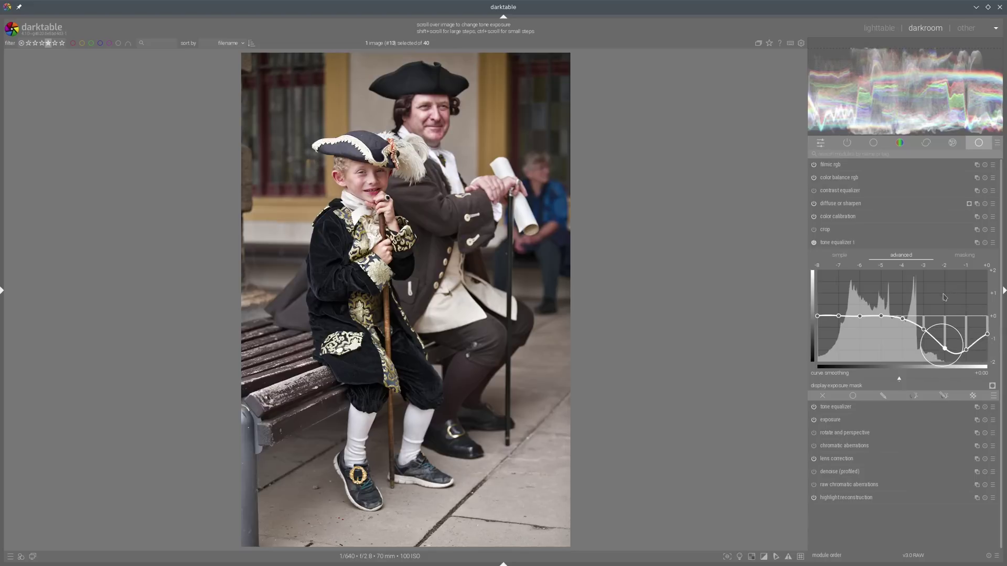
left_click(967, 242)
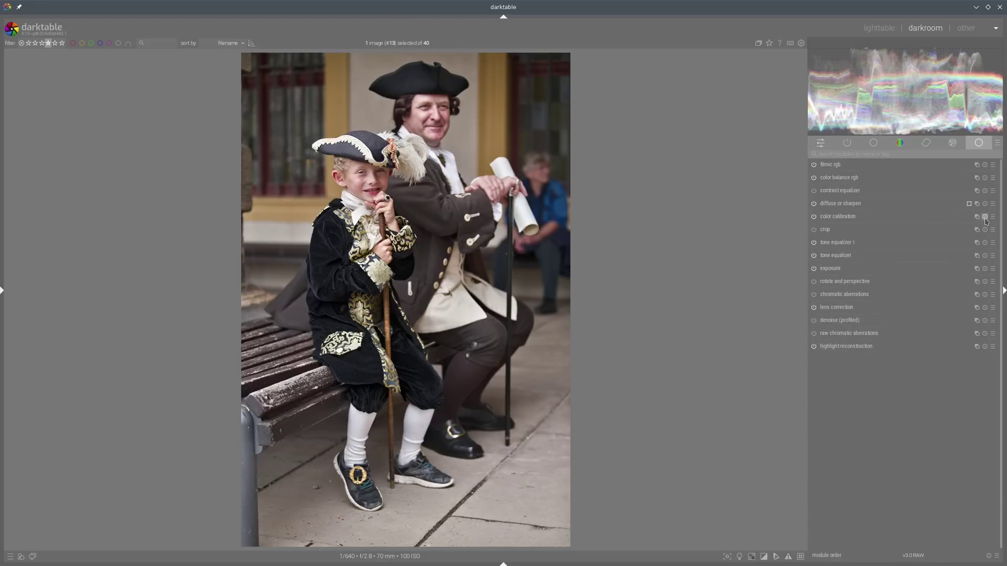
Return to the lighttable and review the history stack's mode options for pasting edits between the two photos.
left_click(878, 28)
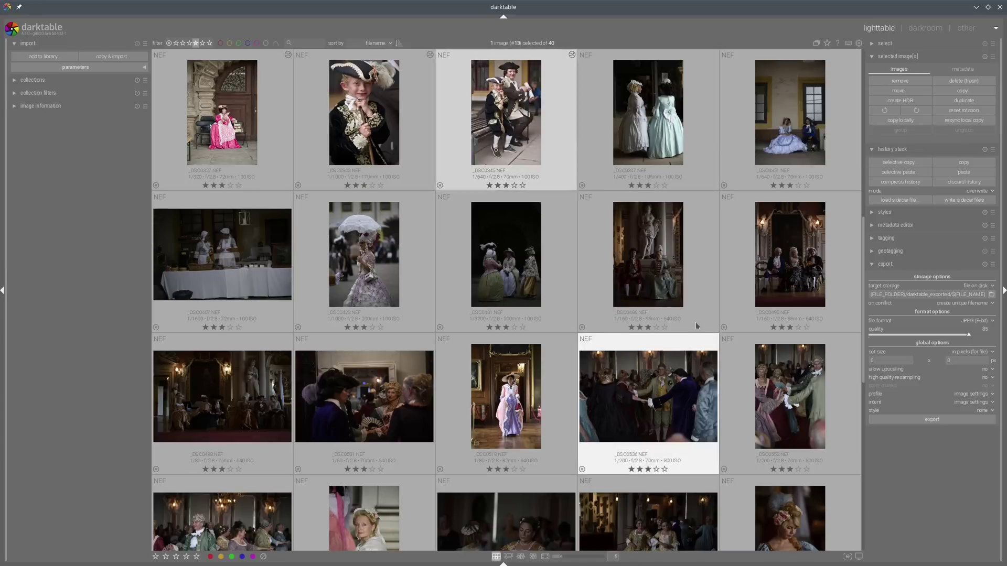
left_click(388, 115)
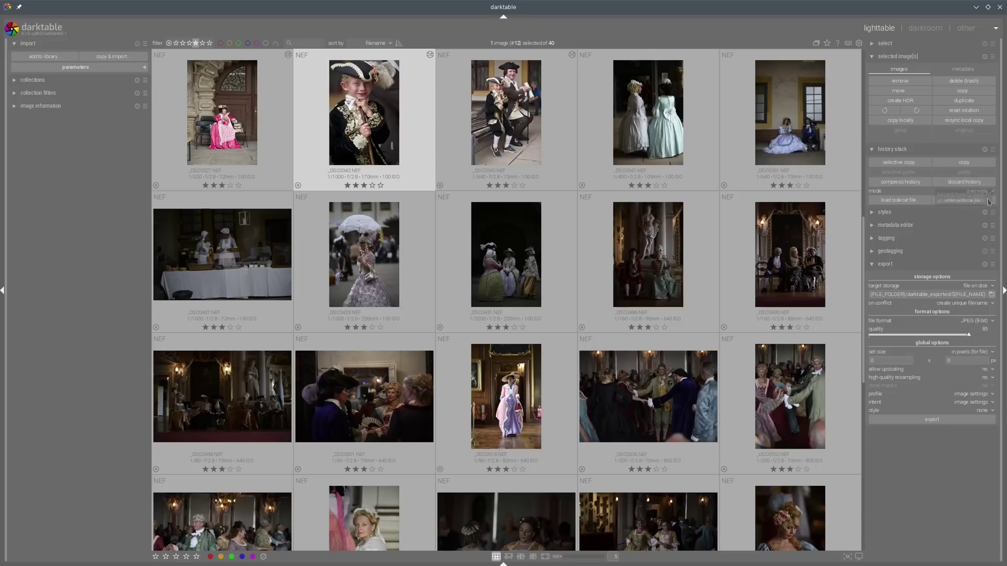
mouse_move(991, 186)
left_mouse_down()
mouse_move(968, 185)
mouse_move(975, 207)
left_mouse_up()
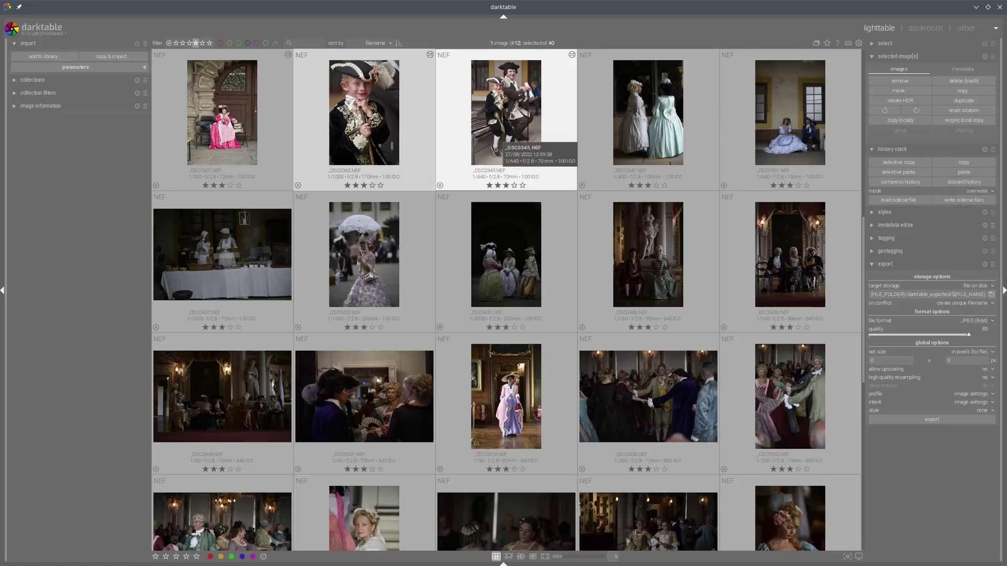
left_click(514, 115)
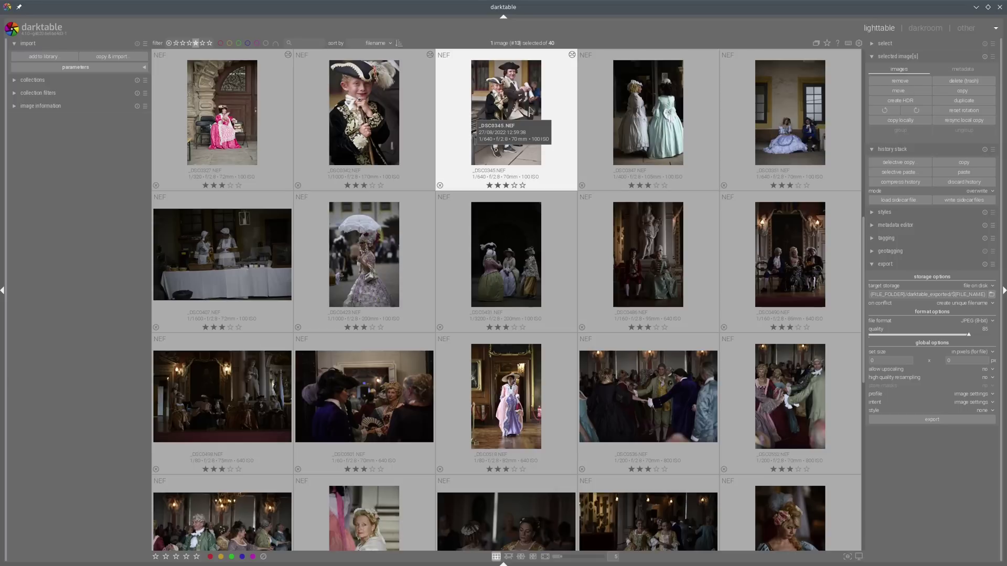
Open _DSC0347.NEF, the photo of the two women in gowns, in the darkroom and set its exposure to about +2.09 EV.
left_click(648, 114)
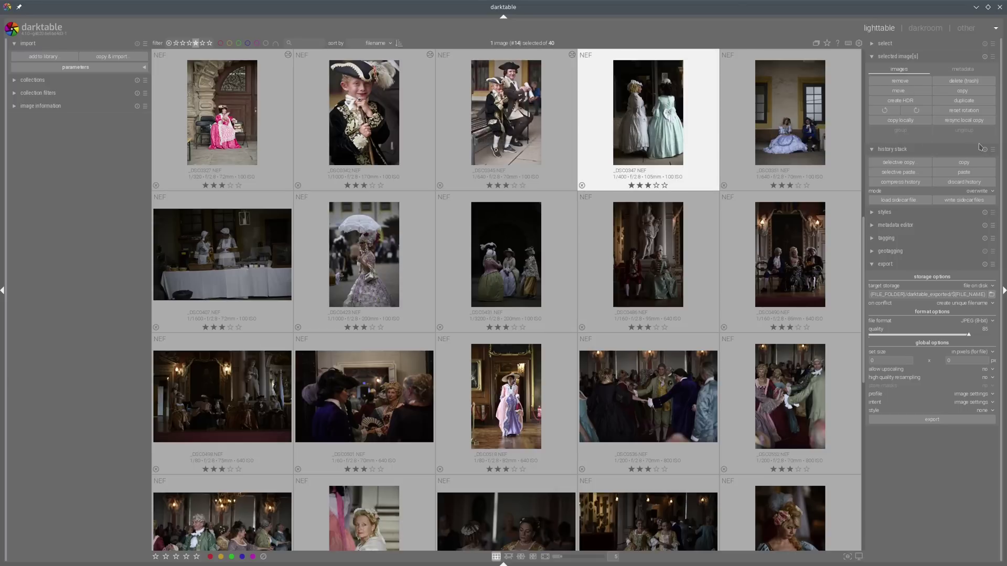
key("d")
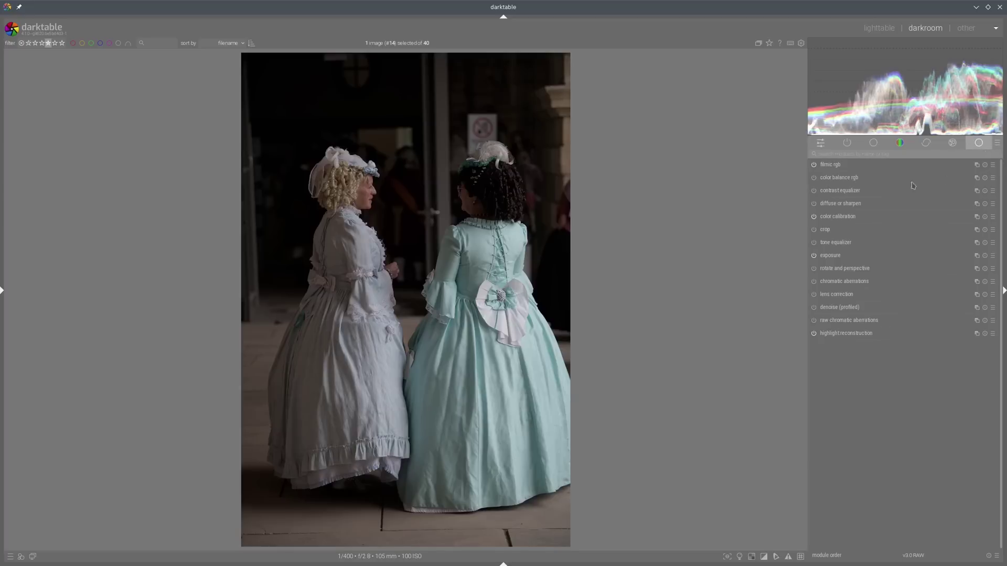
left_click(829, 255)
left_click(939, 292)
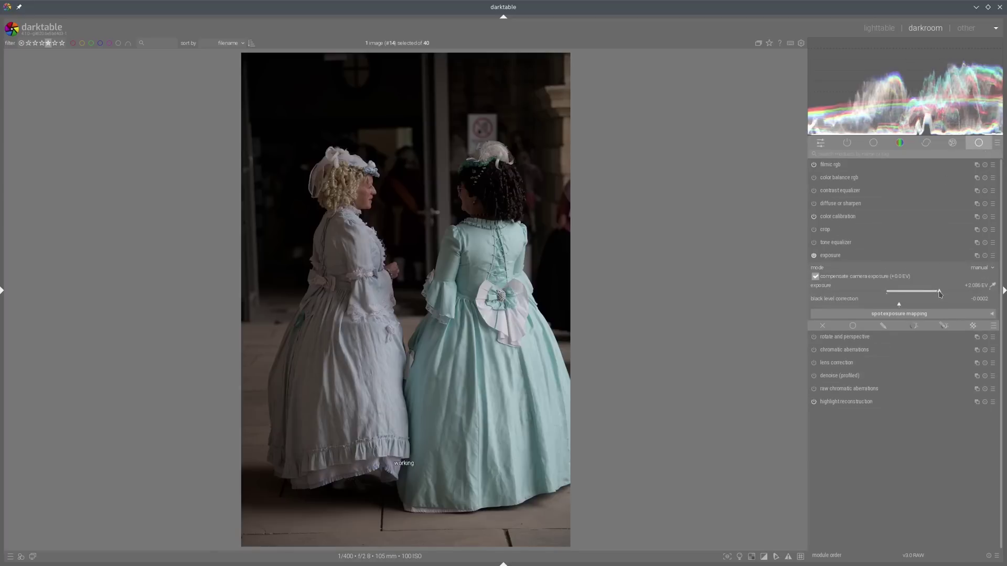
In color balance rgb, set perceptual brilliance to about -16% shadows and +15% highlights, and saturation to about +51% shadows and +19% mid-tones.
left_click(851, 178)
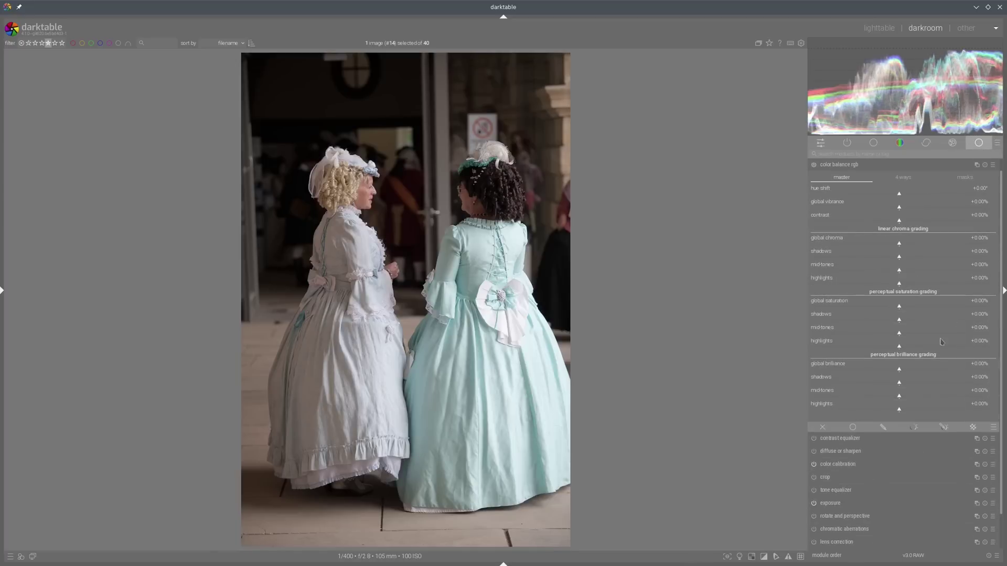
left_click(885, 383)
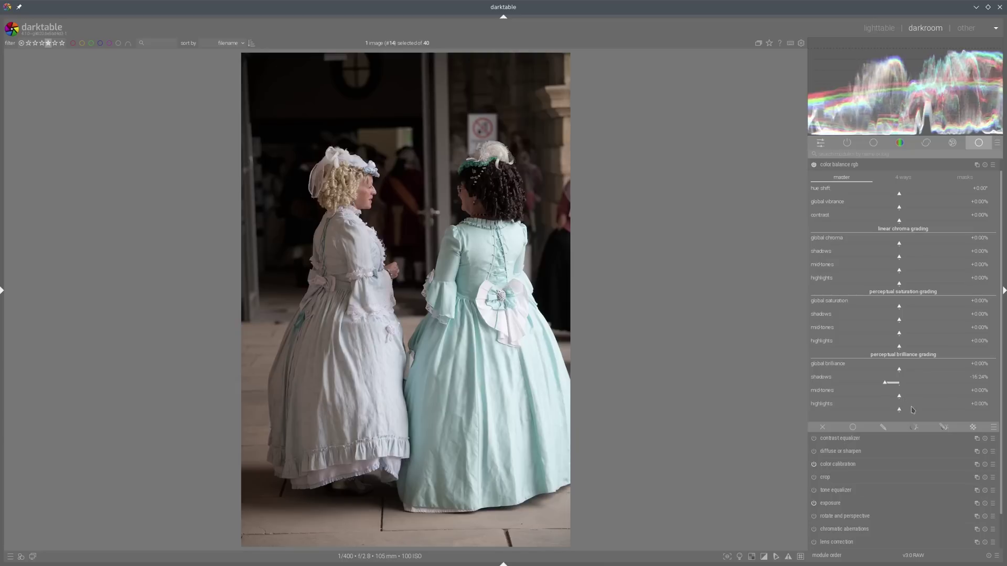
left_click(912, 409)
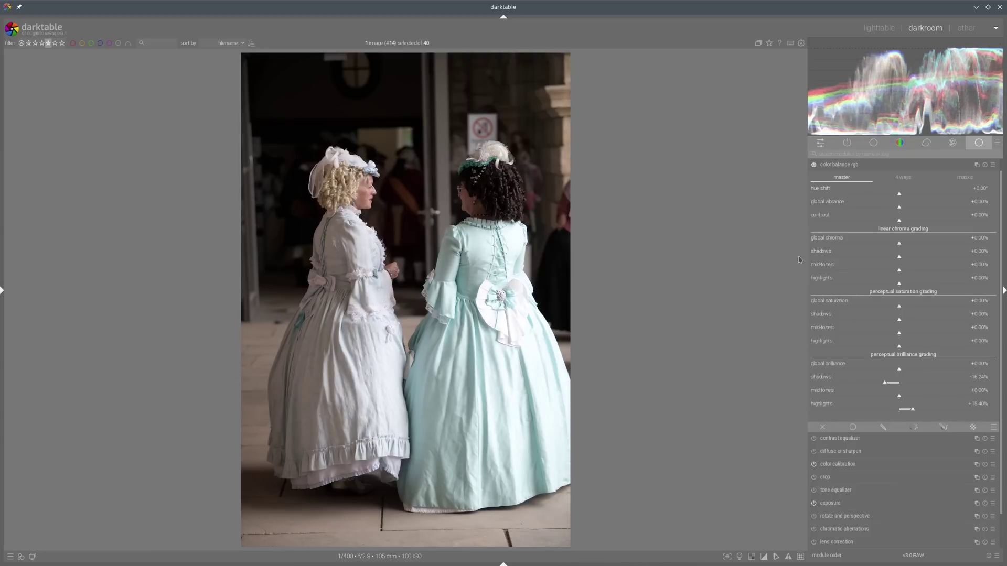
left_click(944, 320)
left_click(916, 334)
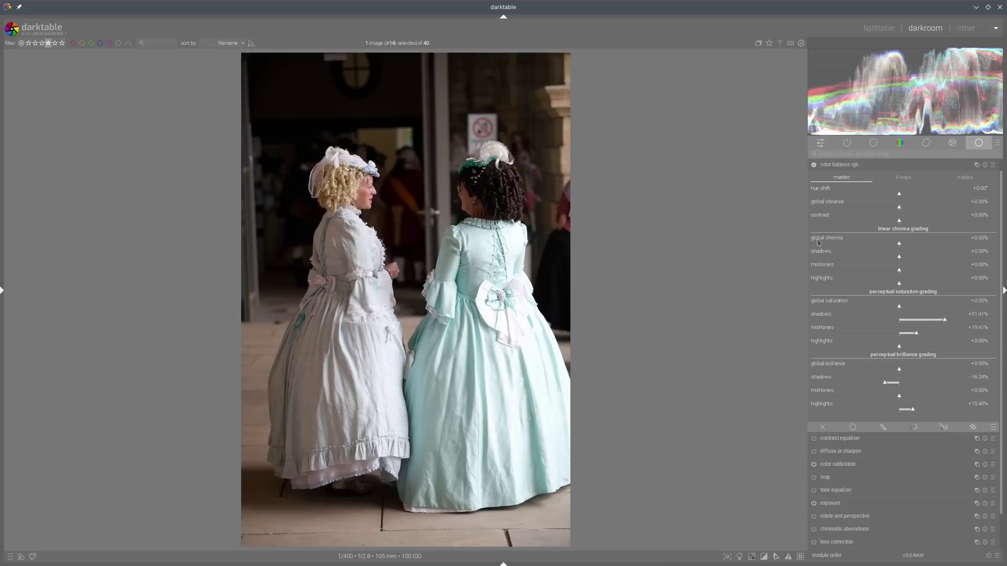
Lower the perceptual saturation of the highlights in color balance rgb.
left_click(887, 346)
left_click(855, 165)
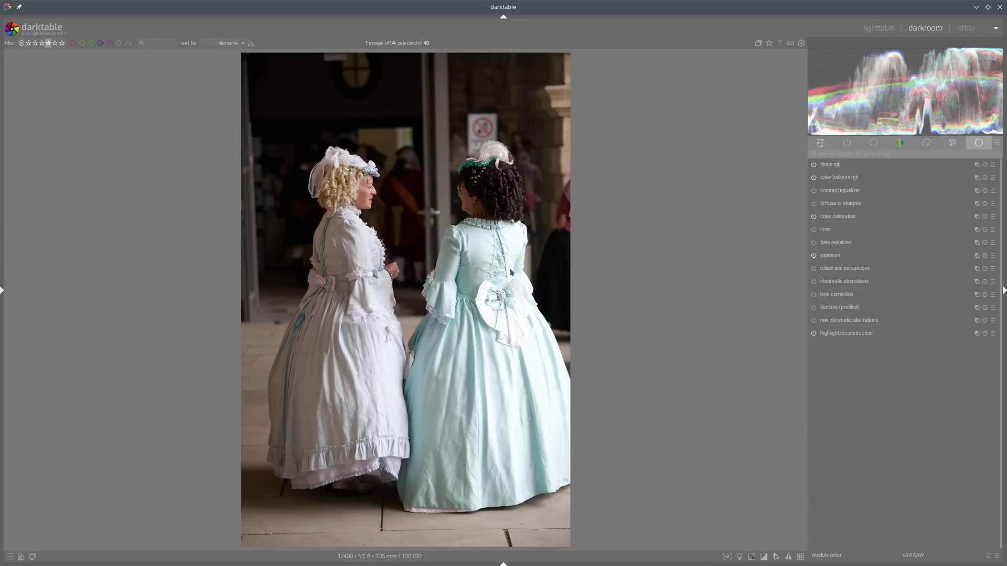
mouse_move(510, 272)
left_mouse_down()
mouse_move(504, 331)
mouse_move(566, 293)
mouse_move(481, 220)
left_mouse_up()
In the tone equalizer, set mask exposure compensation to about -2.44 EV and pull the curve's bright end down by about 1 EV.
left_click(919, 244)
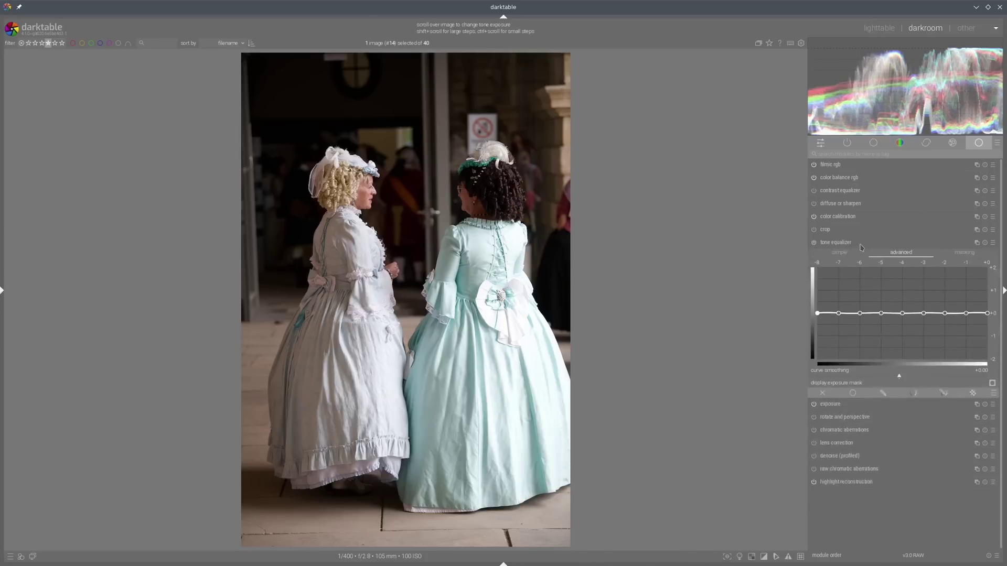
left_click(968, 255)
left_click(844, 366)
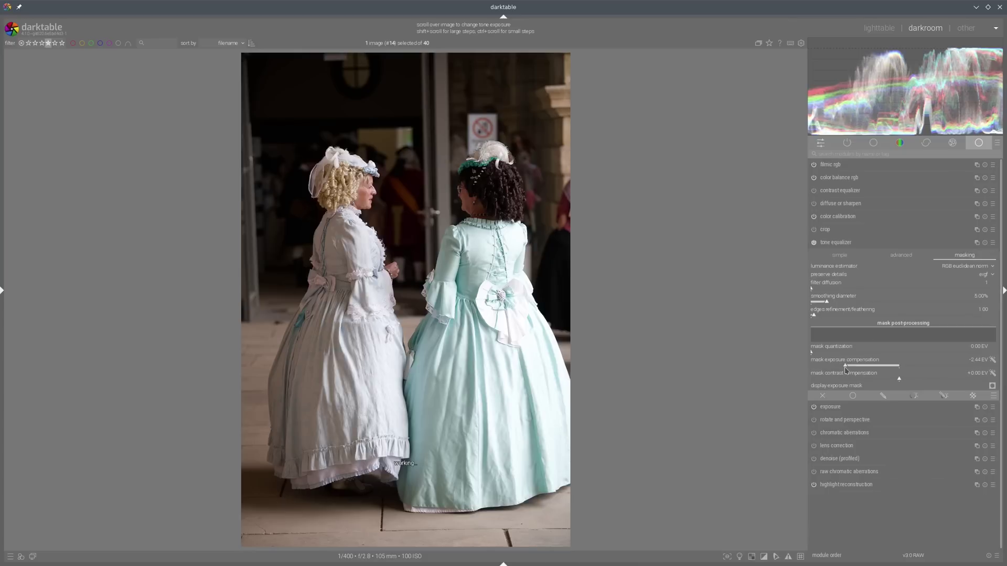
left_click(907, 257)
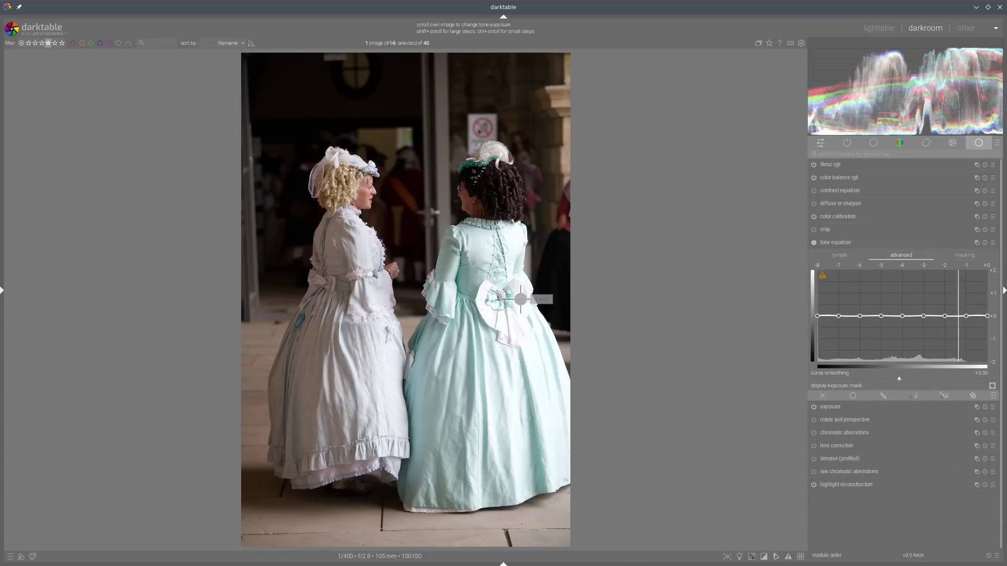
scroll(971, 324, "down", 5)
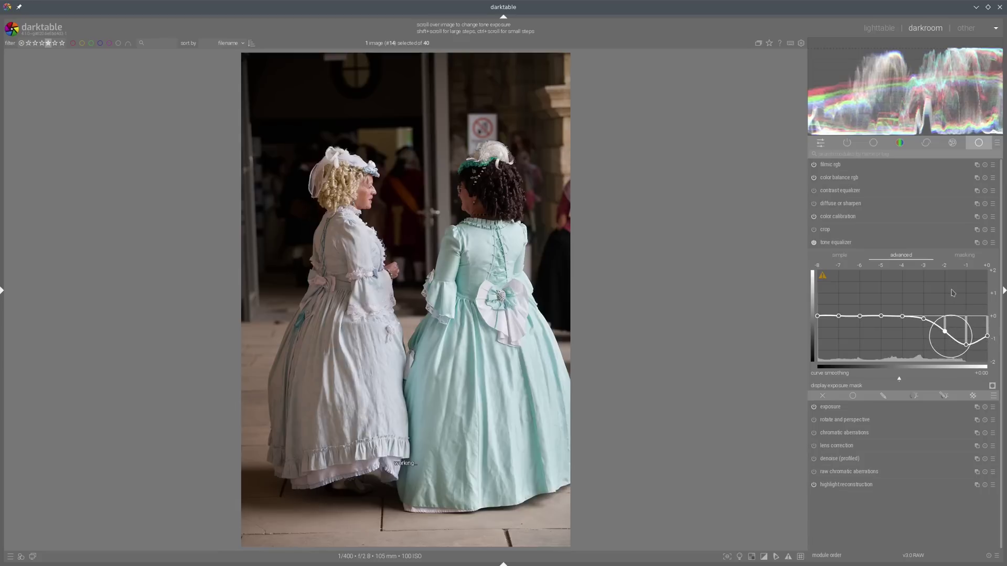
scroll(965, 291, "up", 3)
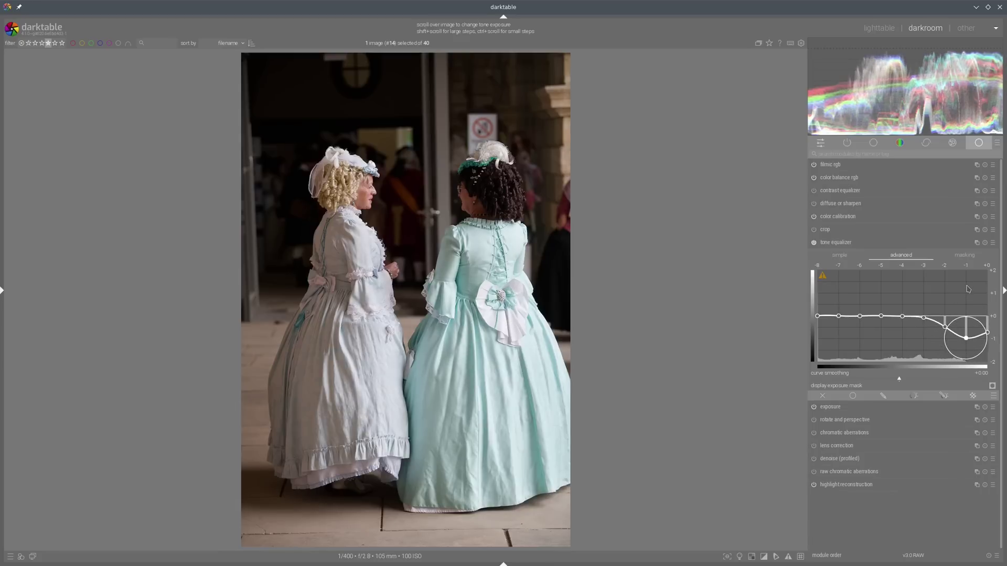
left_click(828, 242)
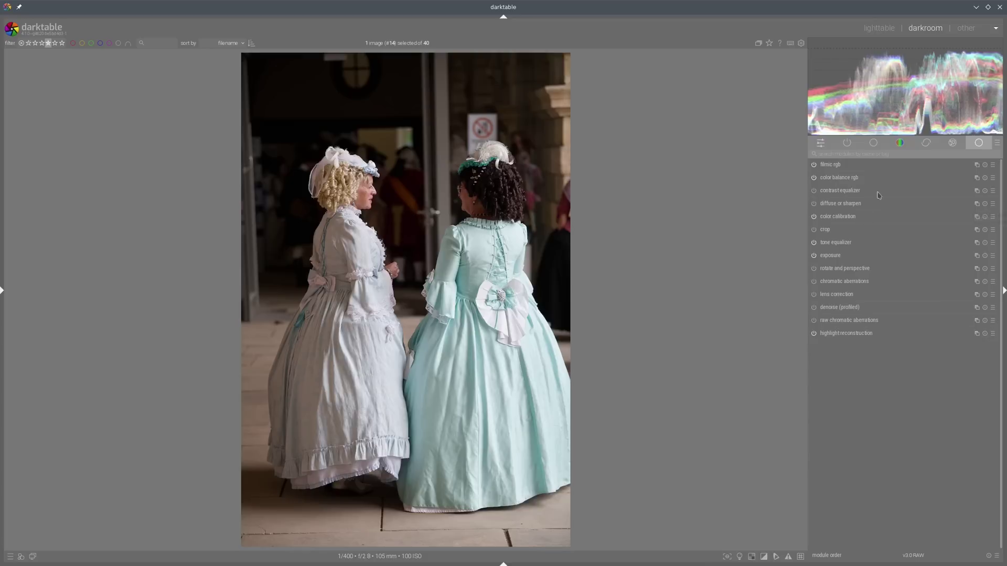
Apply a saved diffuse or sharpen preset with 2 iterations and a 213 px radius span, and enable lens correction.
left_click(835, 205)
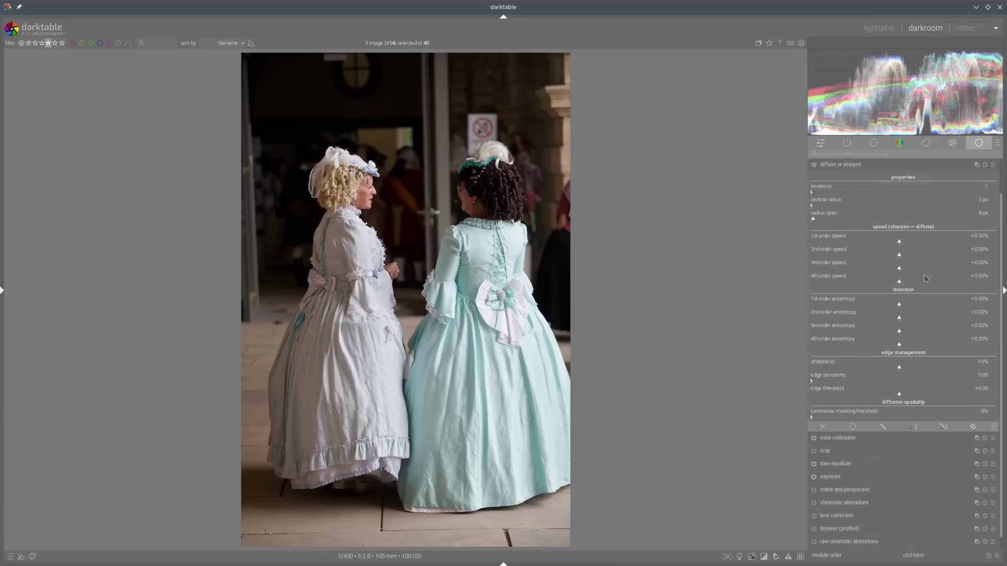
left_click(993, 166)
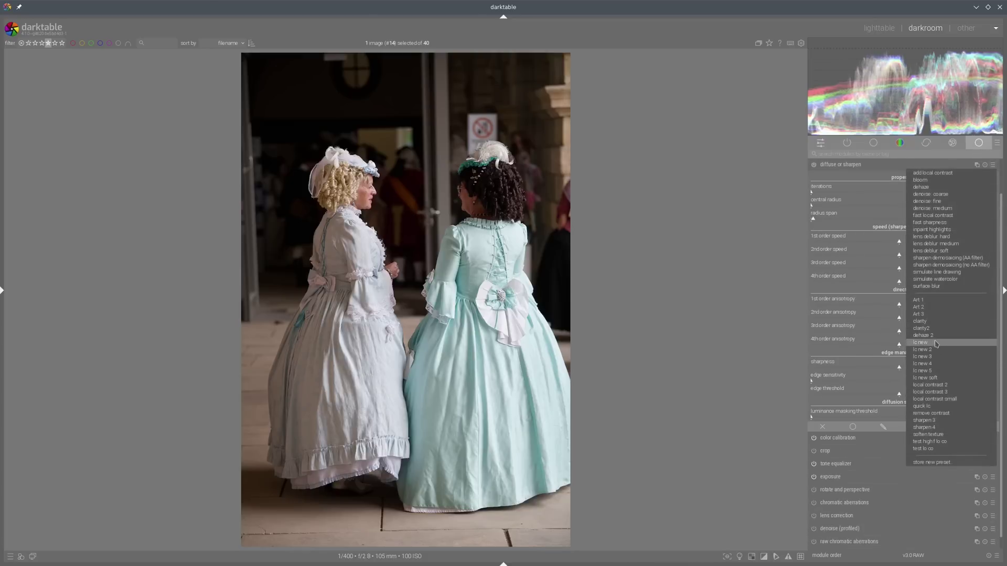
left_click(928, 258)
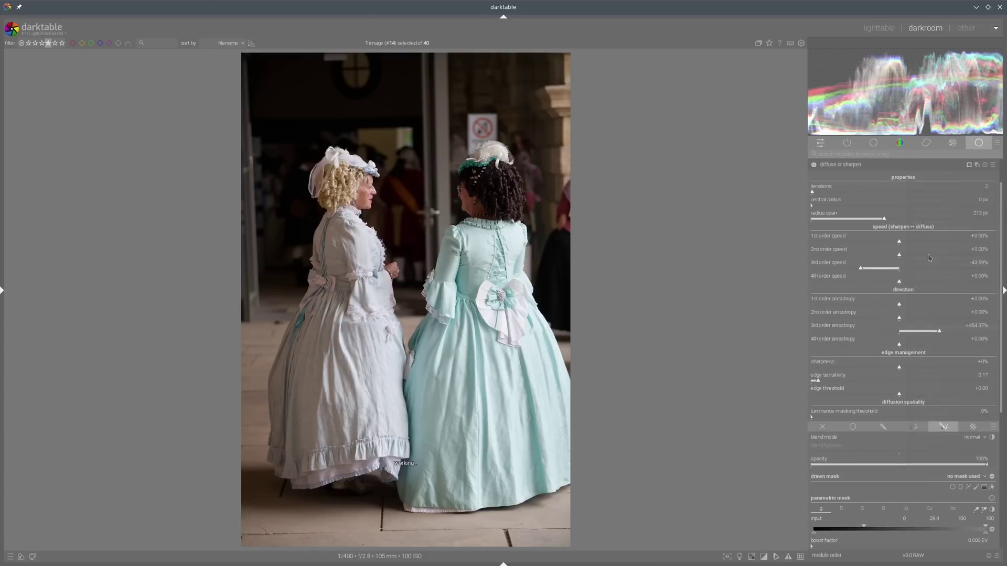
left_click(866, 167)
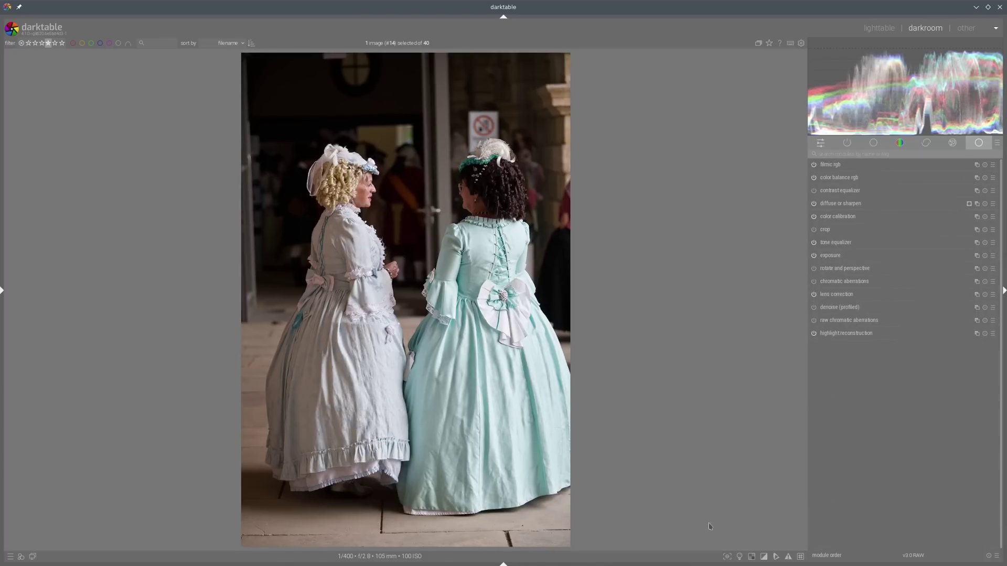
With color assessment mode on, try sampling the white balance from the whole photo in color calibration.
left_click(740, 556)
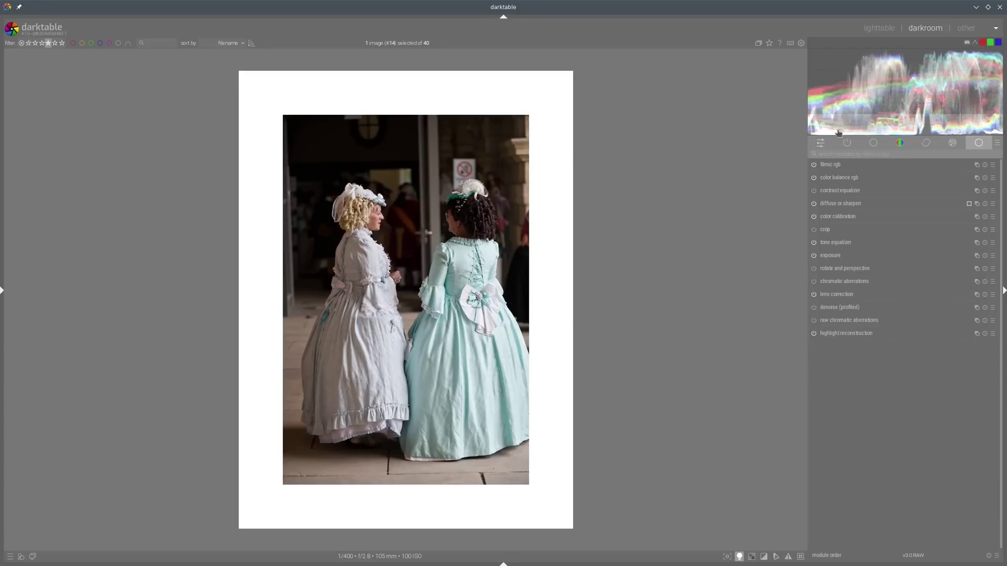
left_click(838, 217)
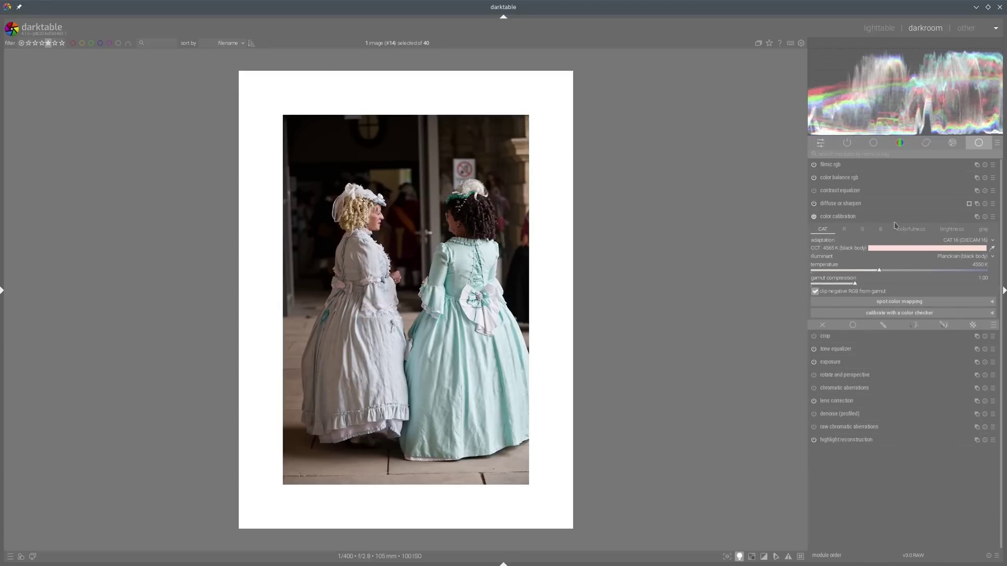
left_click(992, 249)
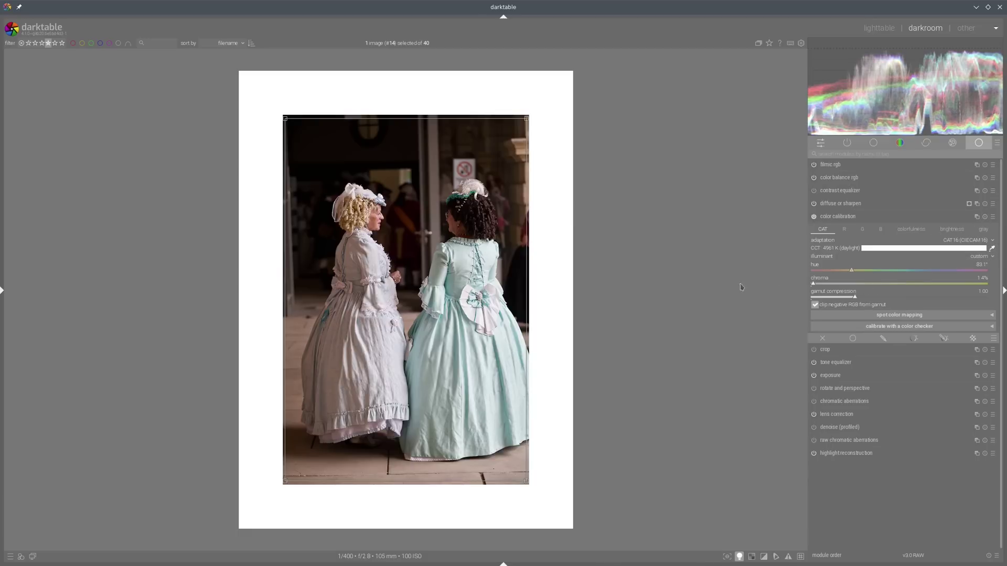
left_click(984, 217)
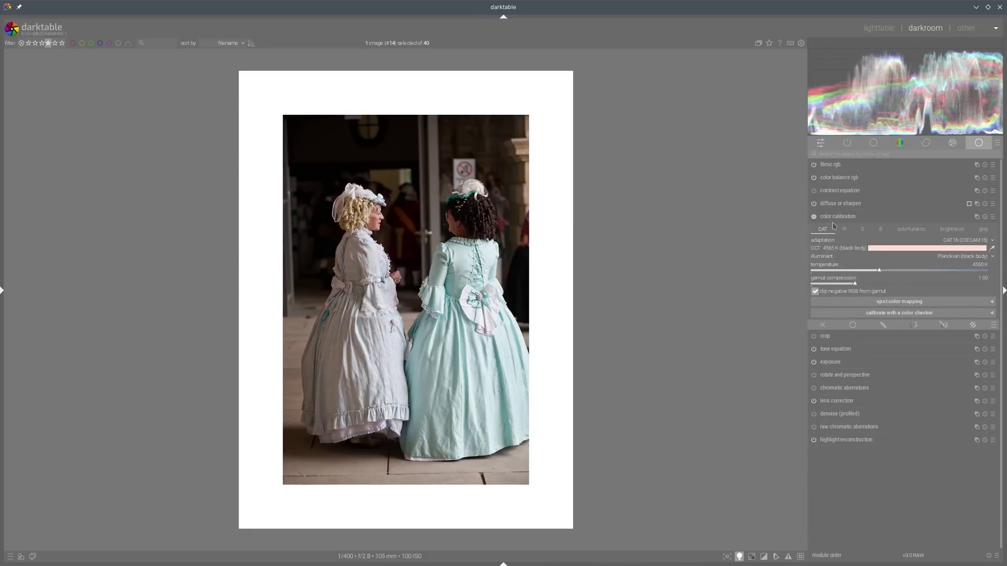
In color calibration, switch the illuminant to custom and set hue to about 21.1° and chroma to about 20%.
left_click(977, 258)
left_click(834, 262)
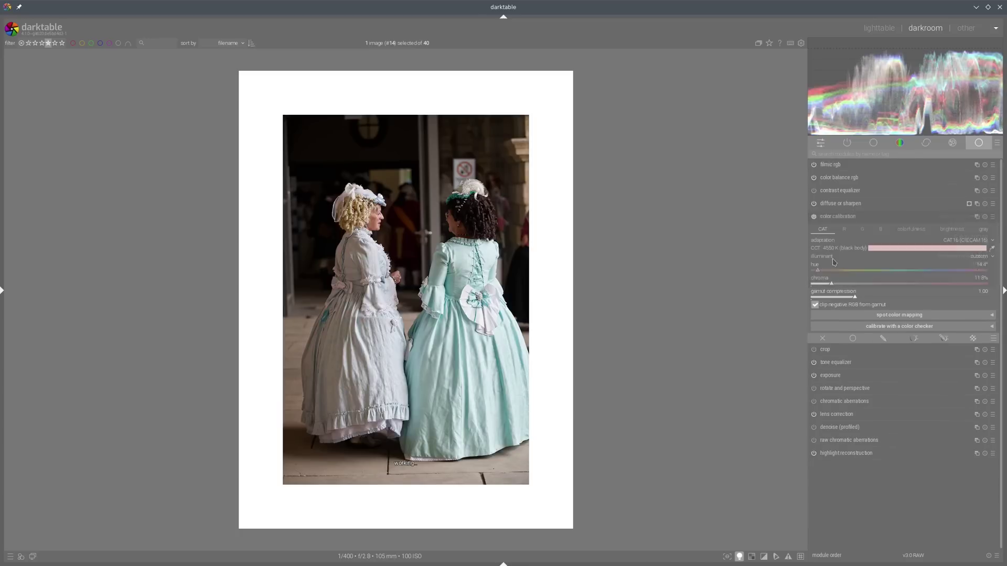
left_click_drag(831, 286, 854, 286)
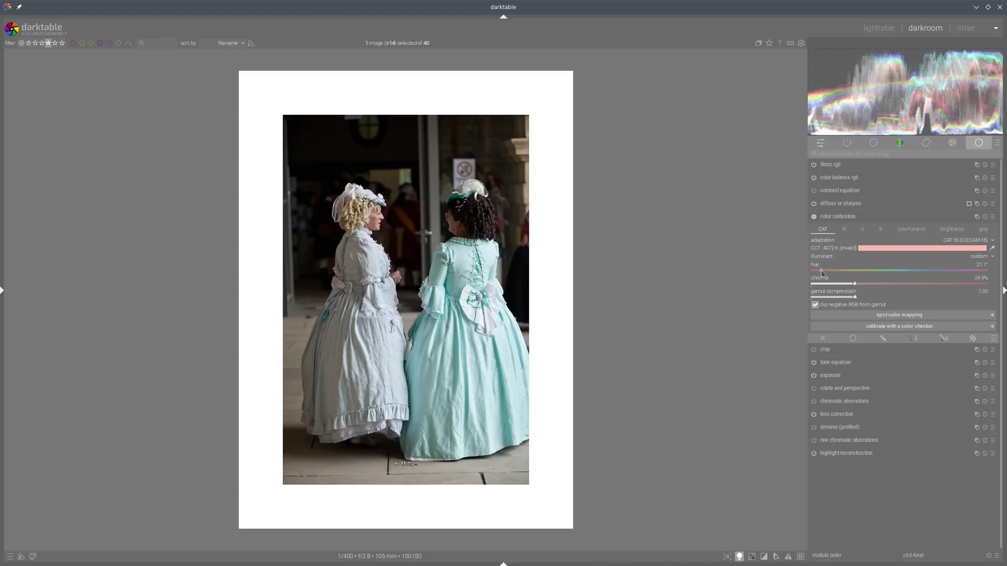
left_click(846, 286)
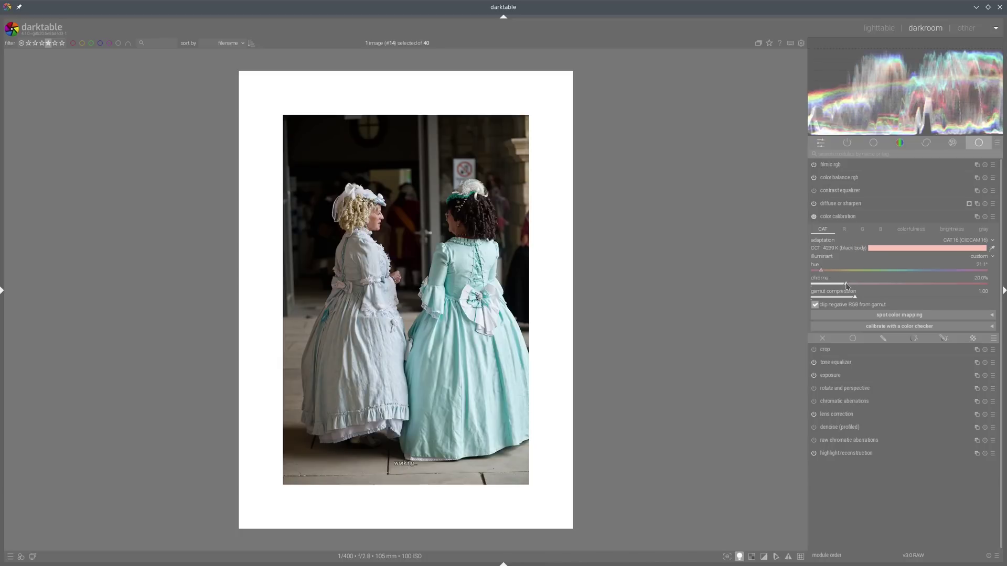
left_click(842, 217)
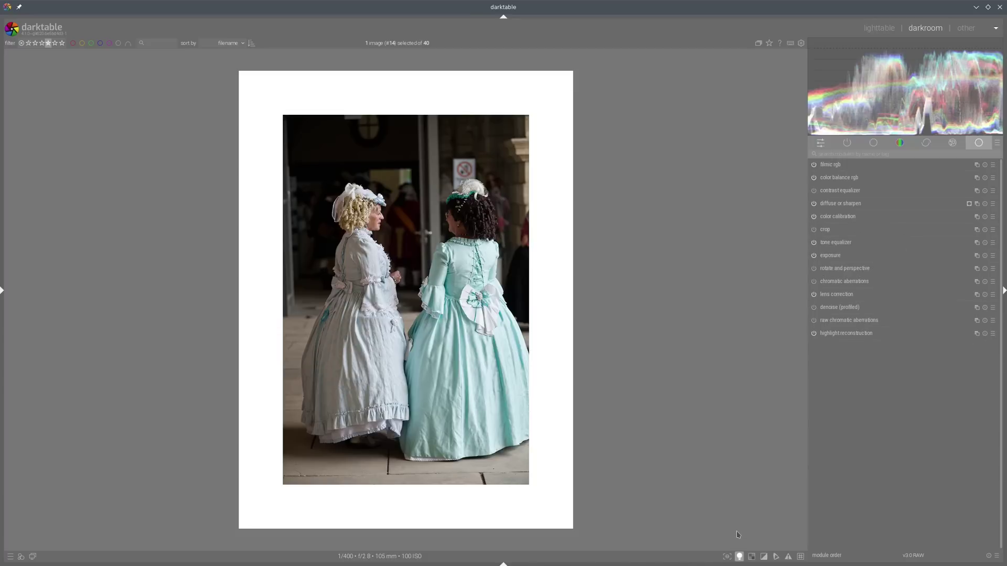
Compare the photo with color assessment mode off and on, and return to the lighttable.
left_click(740, 556)
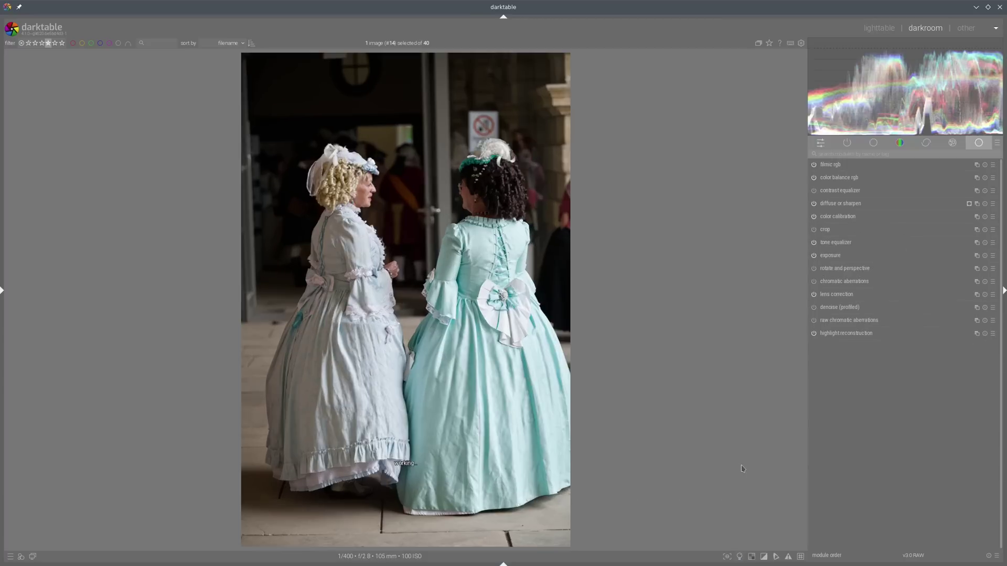
left_click(739, 557)
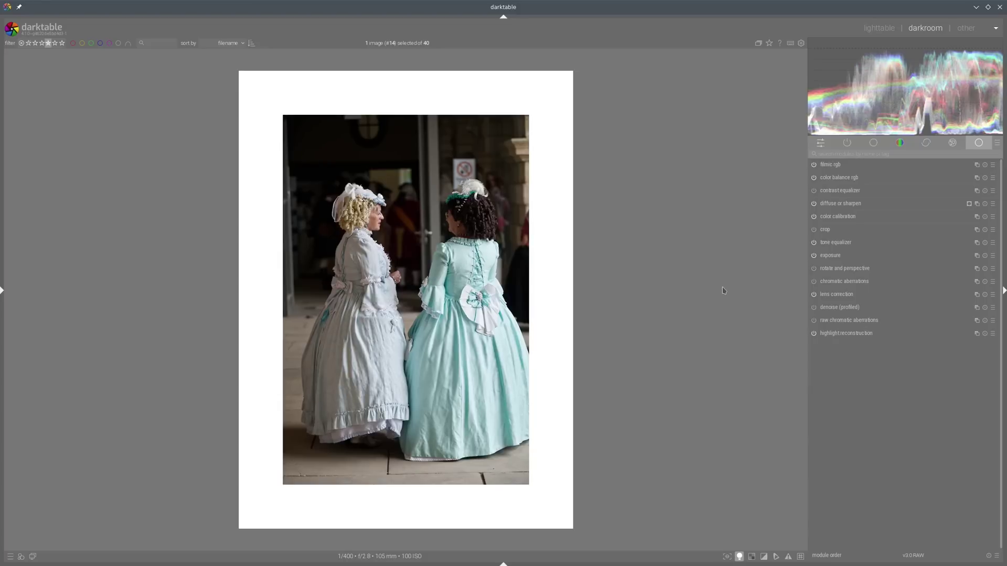
key("l")
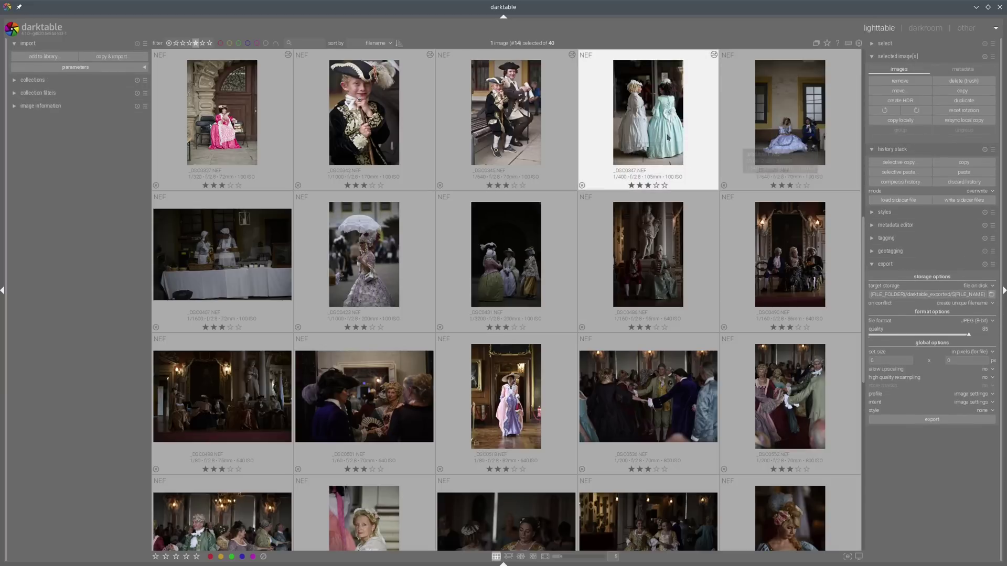
Open _DSC0351.NEF, the photo of the couple on the bench, in the darkroom and raise its exposure.
left_click(796, 135)
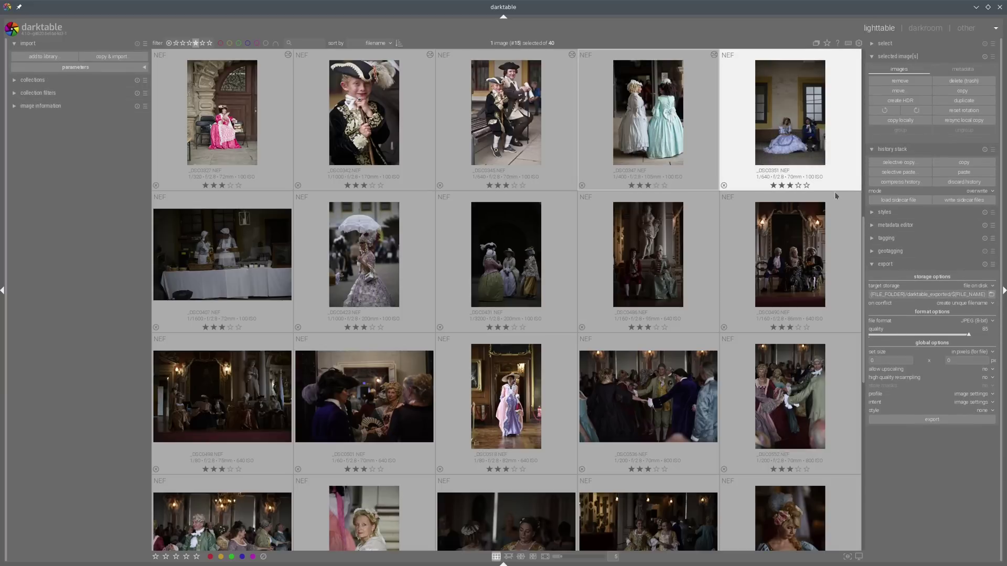
key("d")
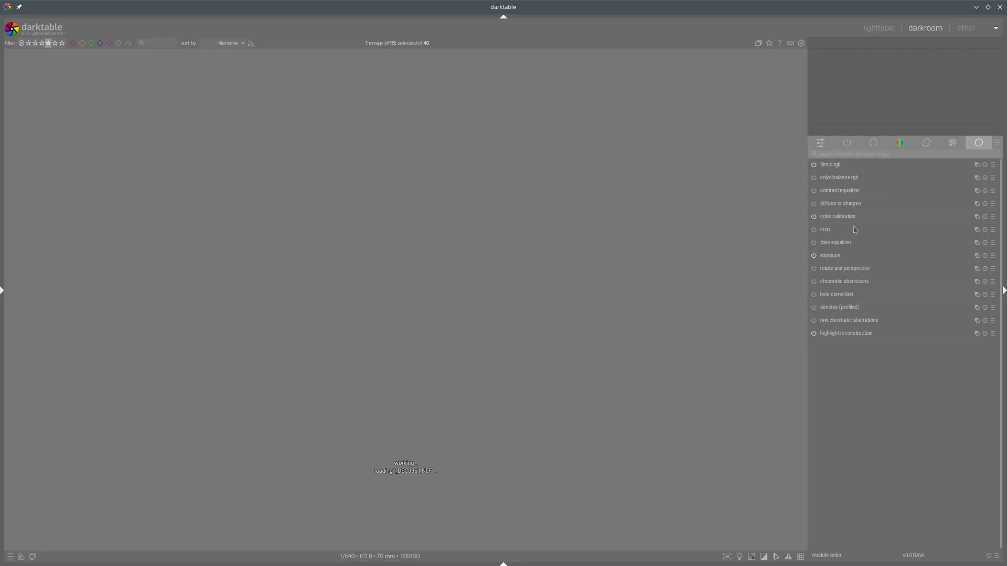
left_click(848, 257)
left_click(948, 295)
In color balance rgb, set perceptual brilliance to about -23% shadows and +18% highlights, and saturation to about +55% shadows, +28% mid-tones and -16% highlights.
left_click(859, 180)
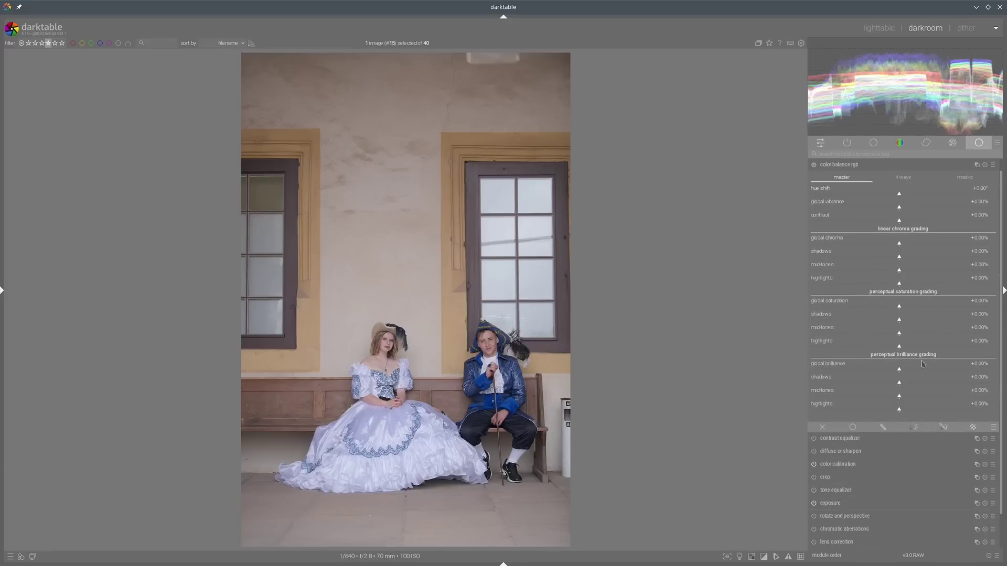
left_click(879, 381)
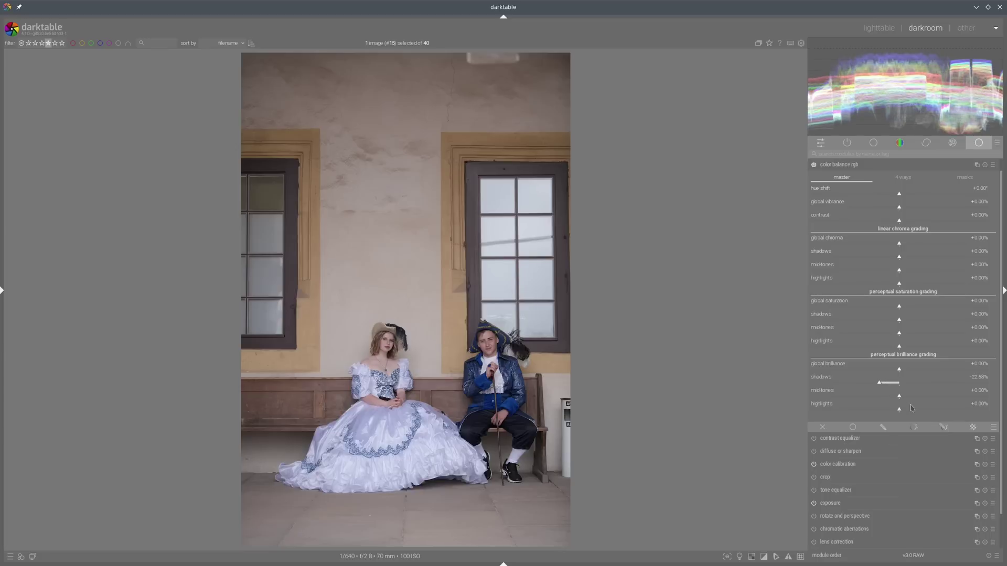
left_click(915, 408)
left_click(947, 319)
left_click(923, 333)
left_click(884, 347)
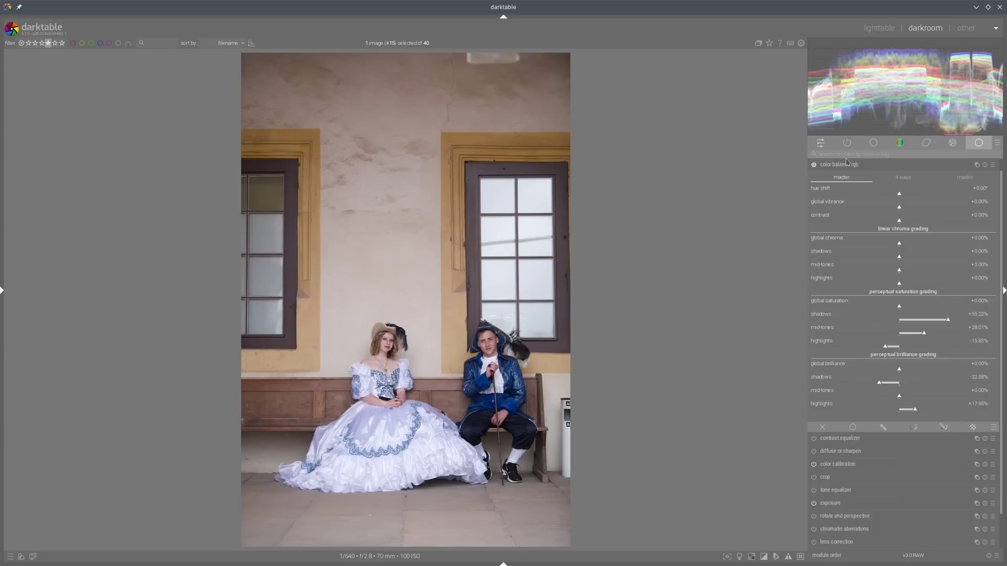
left_click(847, 167)
Give the couple's photo a custom illuminant in color calibration, with hue about 21.2° and chroma about 23.6%.
scroll(389, 357, "up", 5)
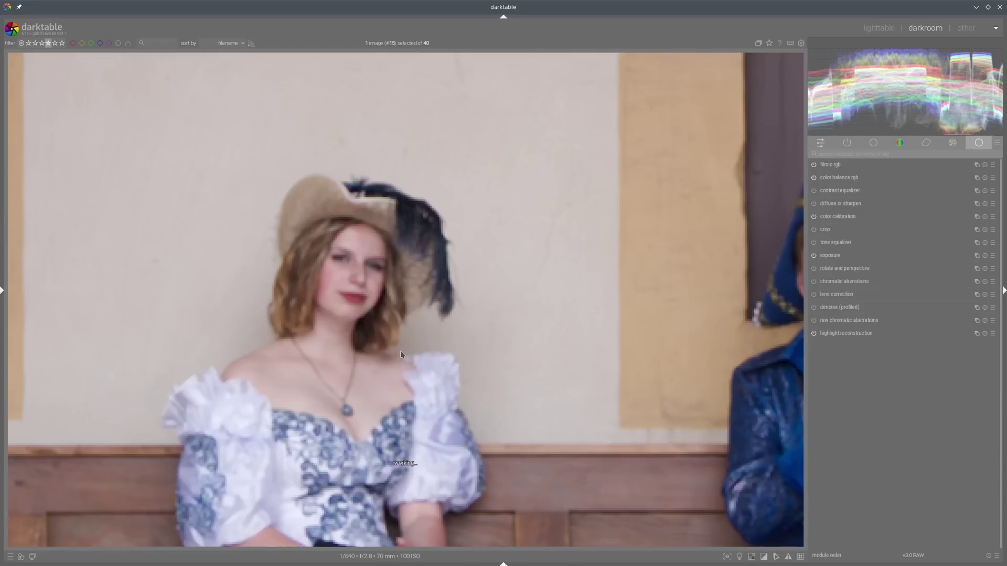
left_click(834, 220)
left_click(993, 249)
left_click(854, 284)
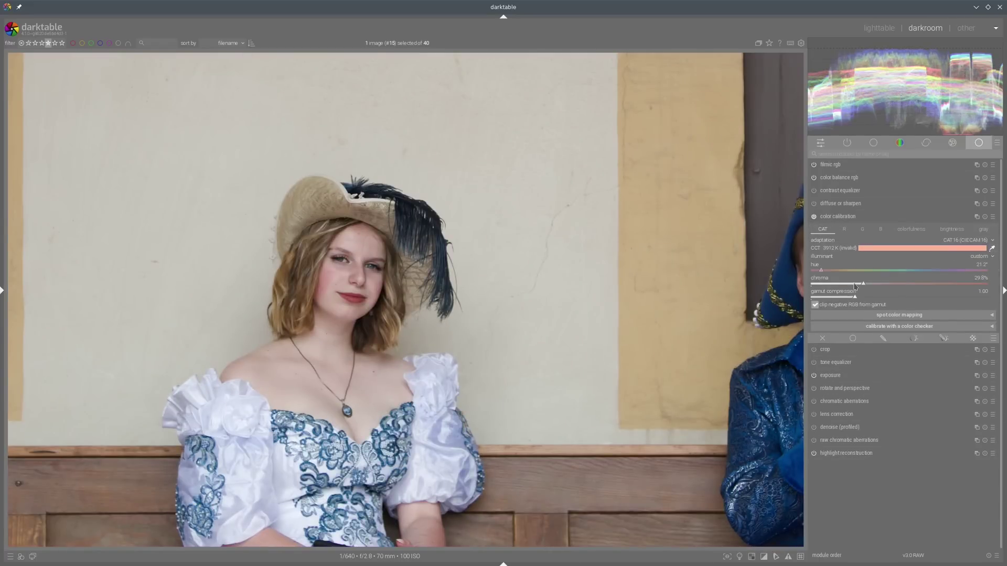
left_click(852, 285)
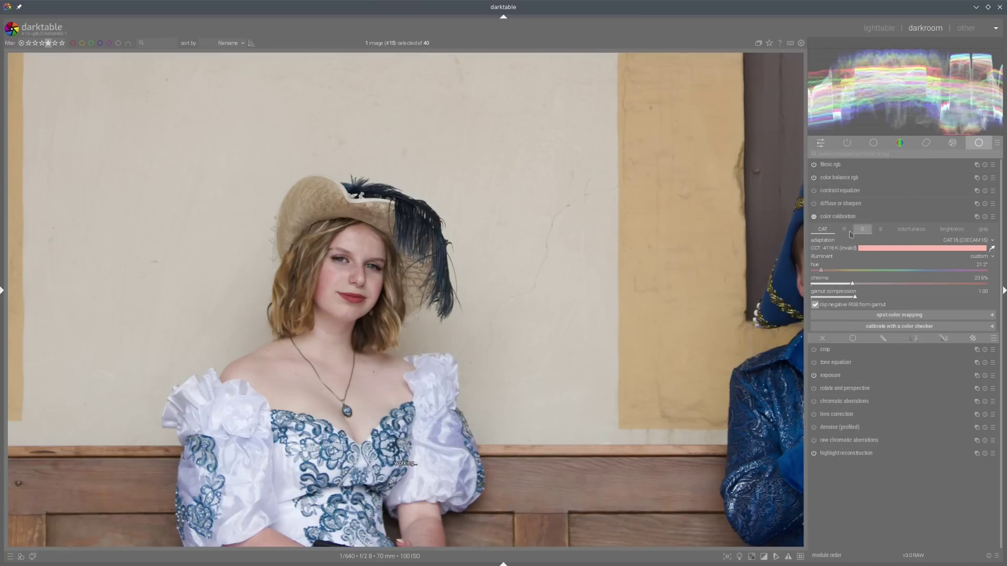
left_click(831, 217)
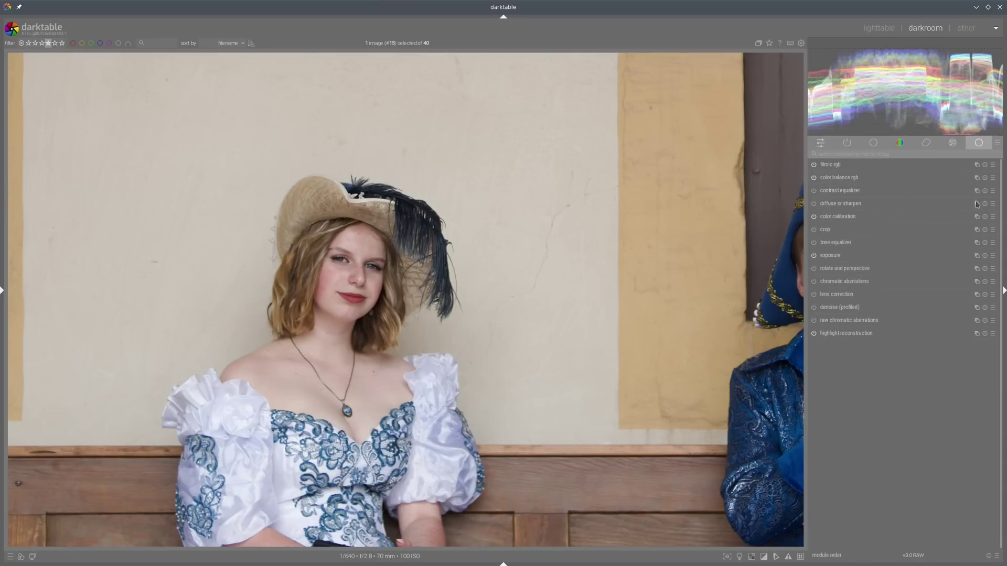
Finish the photo with the clarity2 preset of diffuse or sharpen and lens correction enabled, and return to the lighttable.
left_click(992, 204)
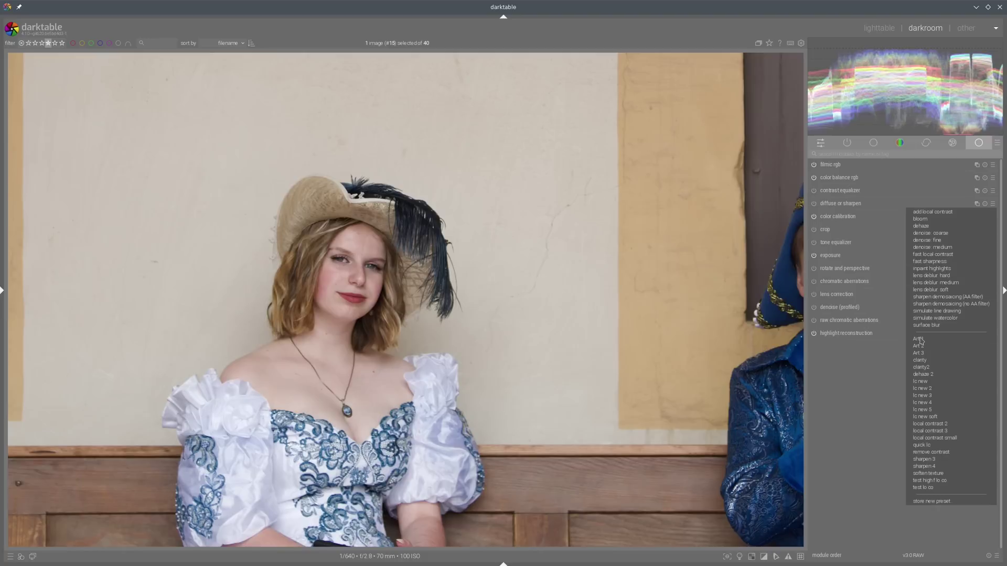
left_click(925, 368)
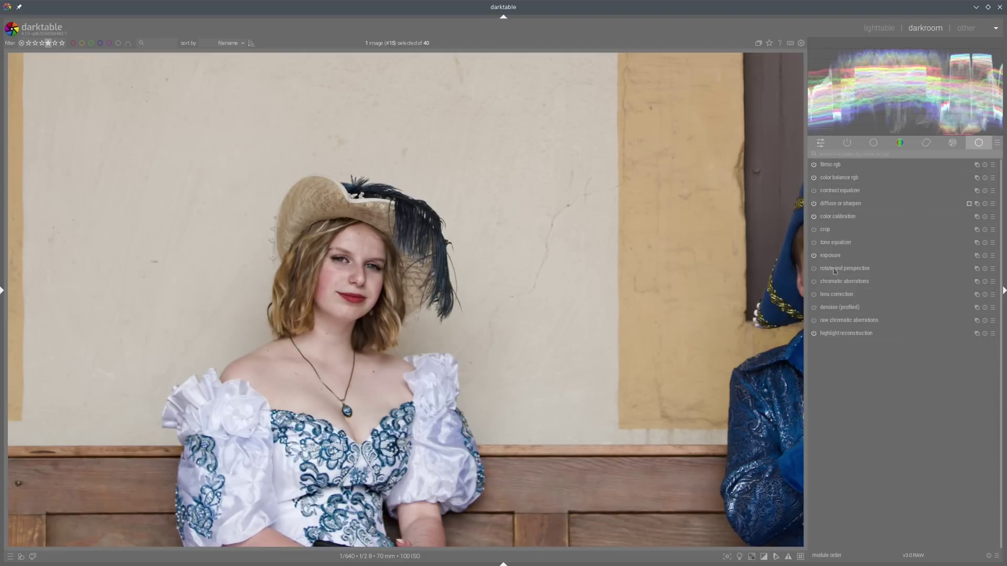
scroll(512, 250, "down", 3)
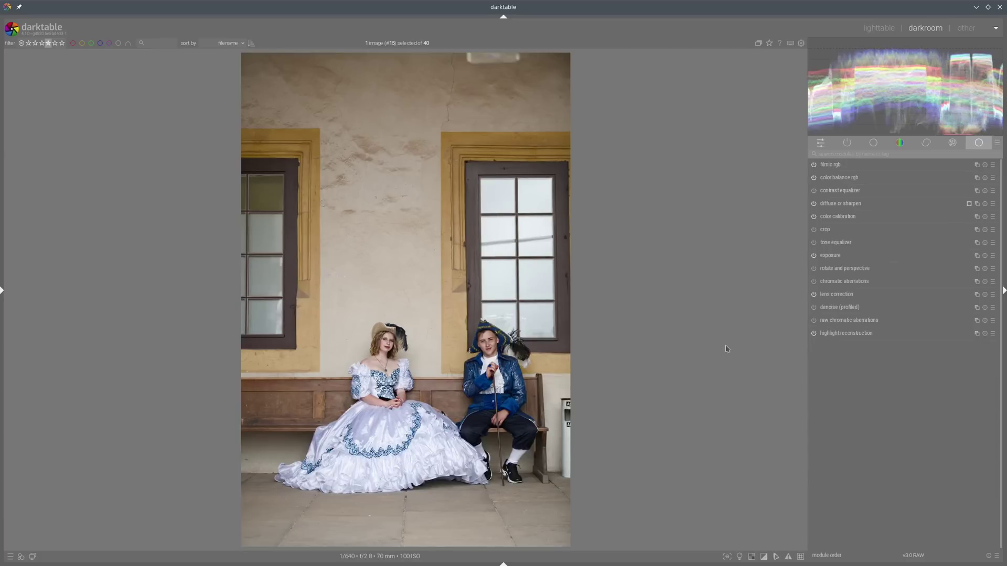
key("l")
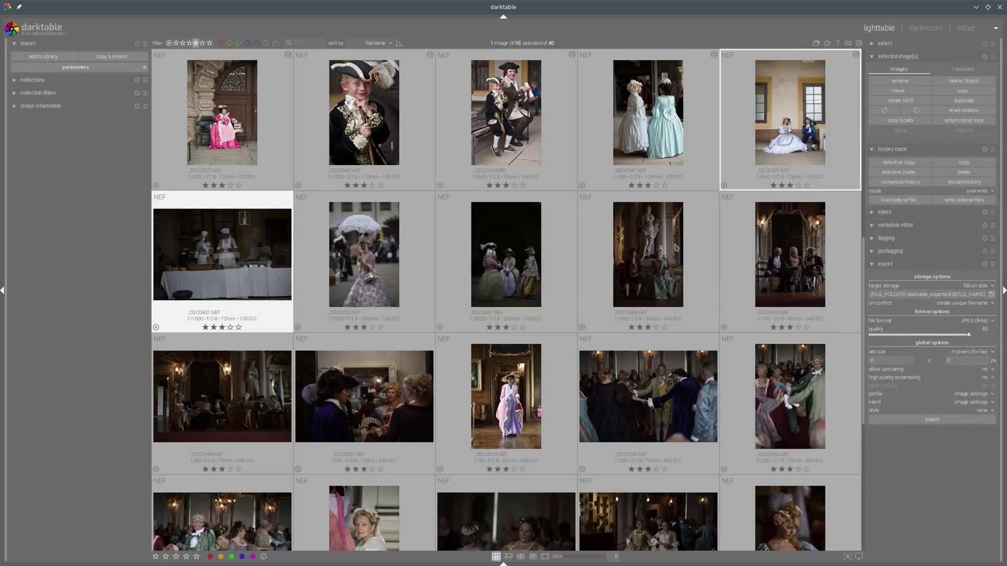
Open _DSC0407.NEF, the photo of the two women at the market stall, in the darkroom and raise its exposure to about +3.2 EV.
key("d")
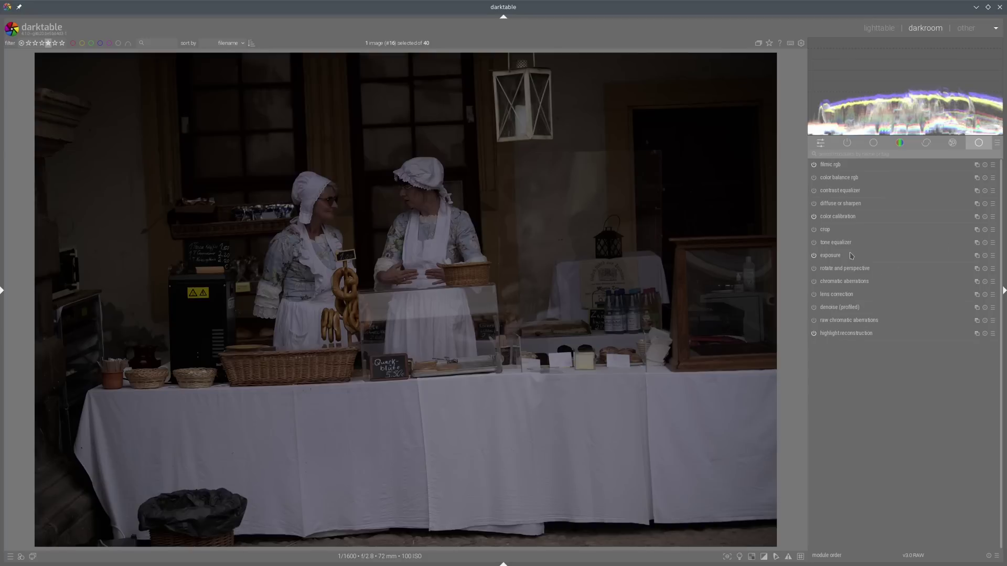
left_click(852, 256)
left_click(937, 291)
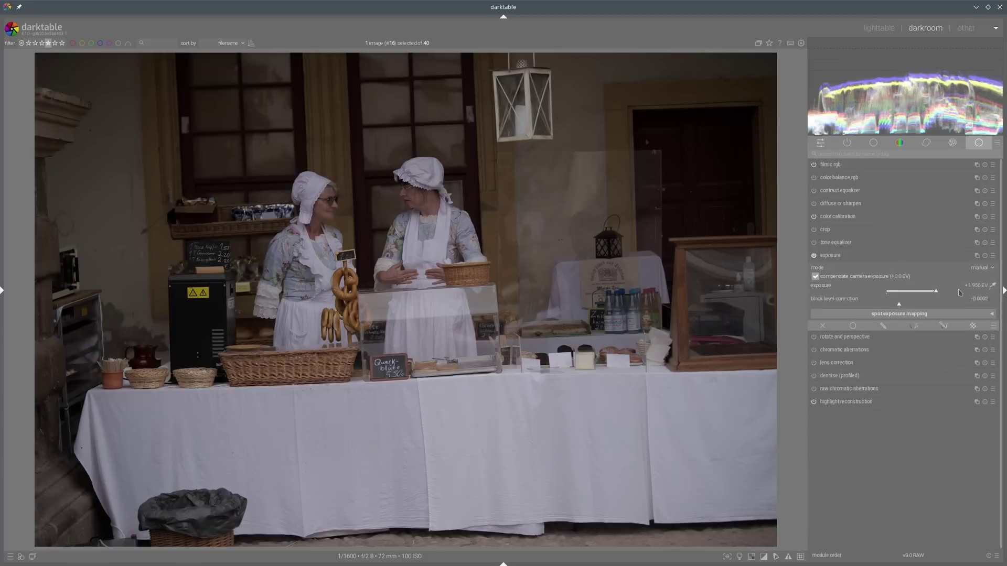
left_click(958, 292)
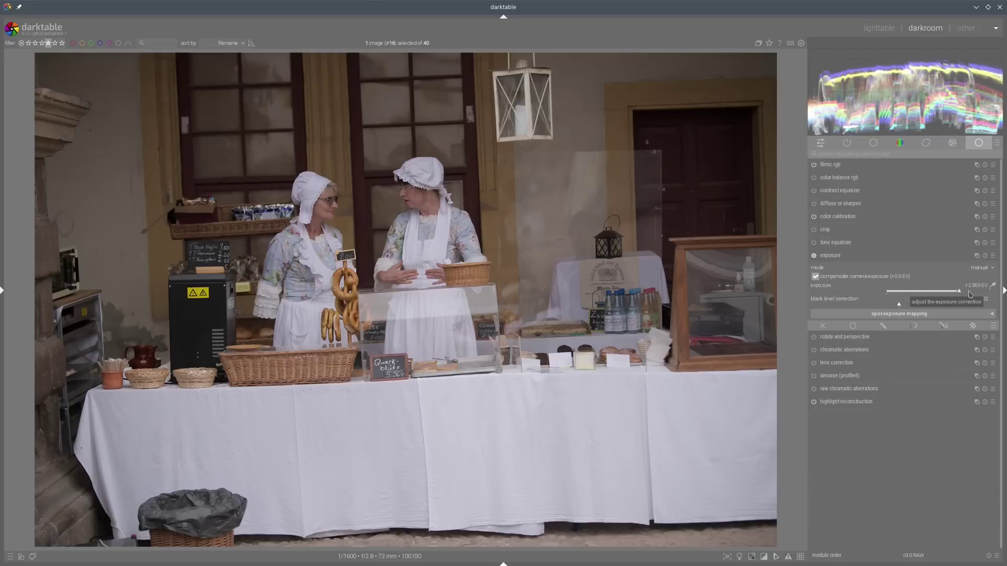
left_click(969, 292)
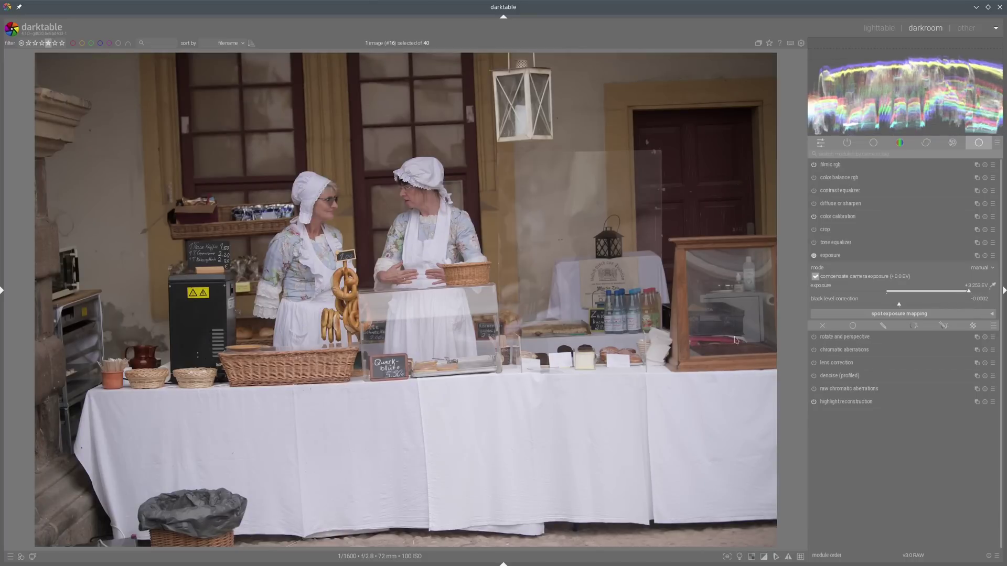
left_click(844, 257)
In color balance rgb, set perceptual brilliance to about -19% shadows and +18% highlights, and saturation to +46% shadows, +25% mid-tones and -13% highlights.
left_click(838, 178)
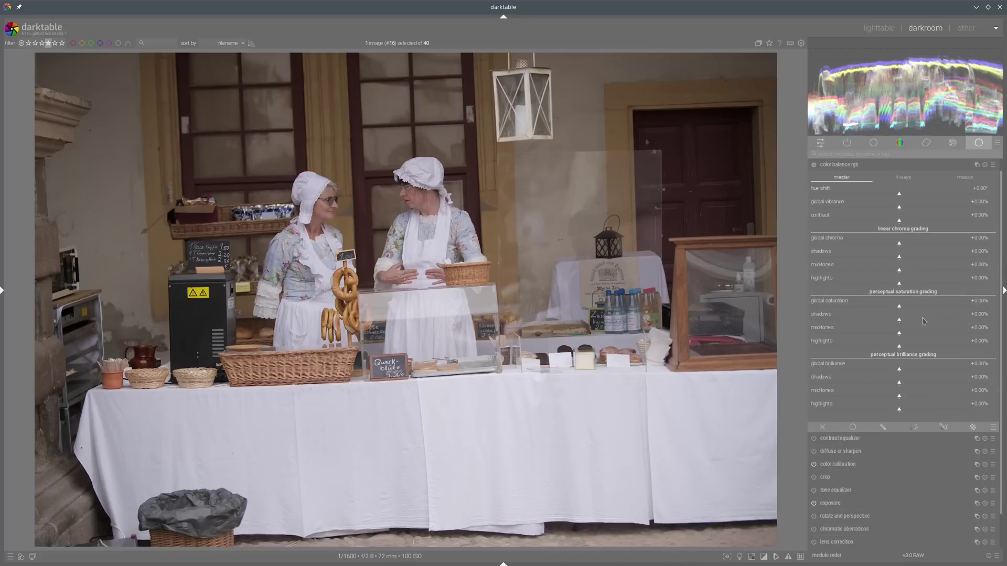
left_click(882, 382)
left_click(916, 408)
left_click(940, 320)
left_click(921, 333)
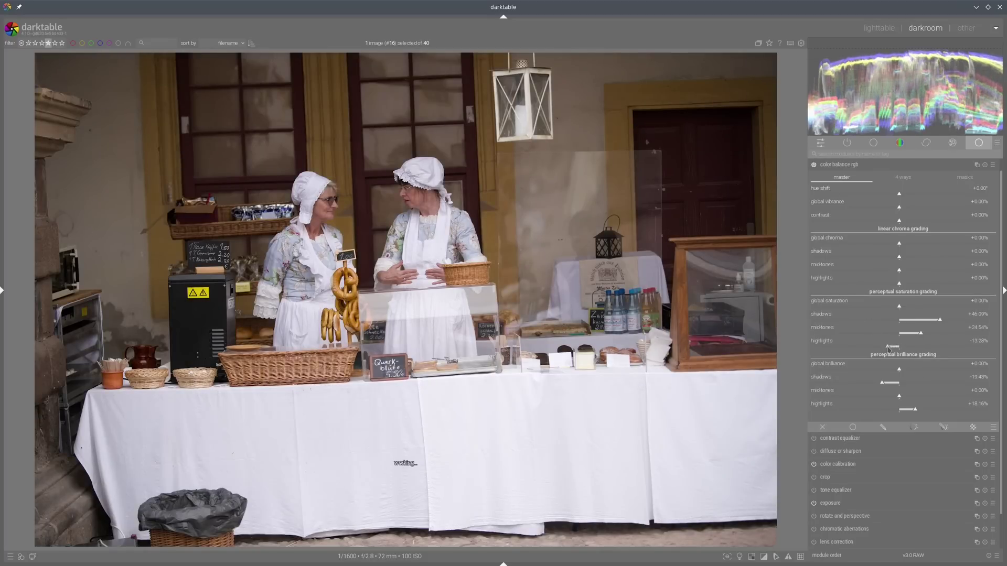
left_click(839, 166)
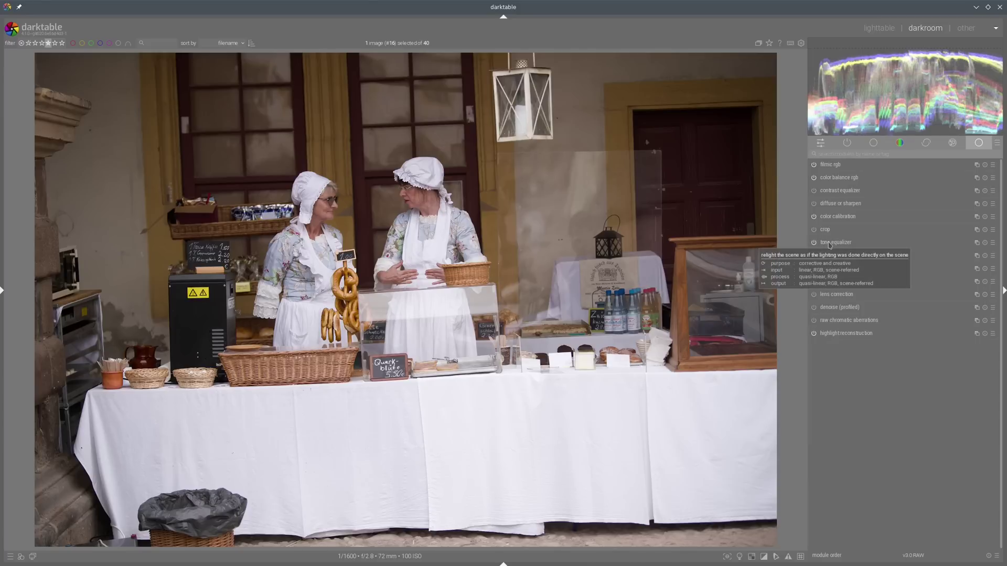
Apply the highlight-lowering Lin/inv flach preset in the tone equalizer and set its mask exposure compensation to about -2.44 EV.
left_click(992, 242)
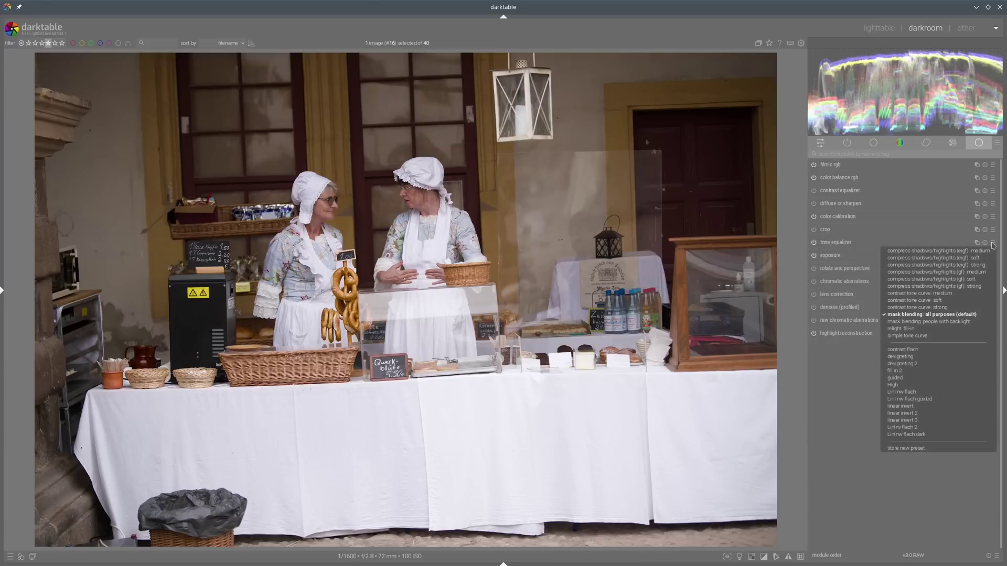
left_click(902, 392)
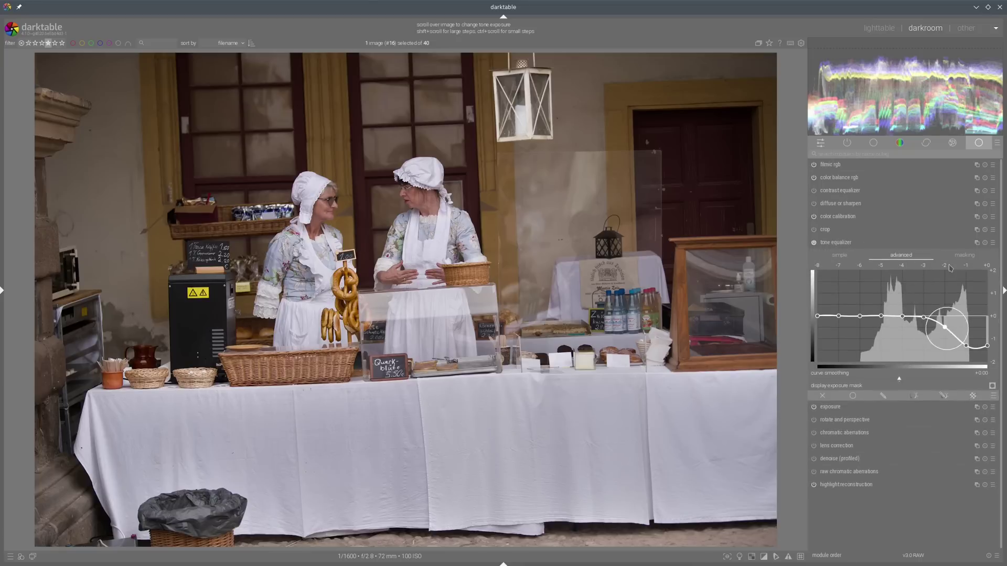
left_click(965, 255)
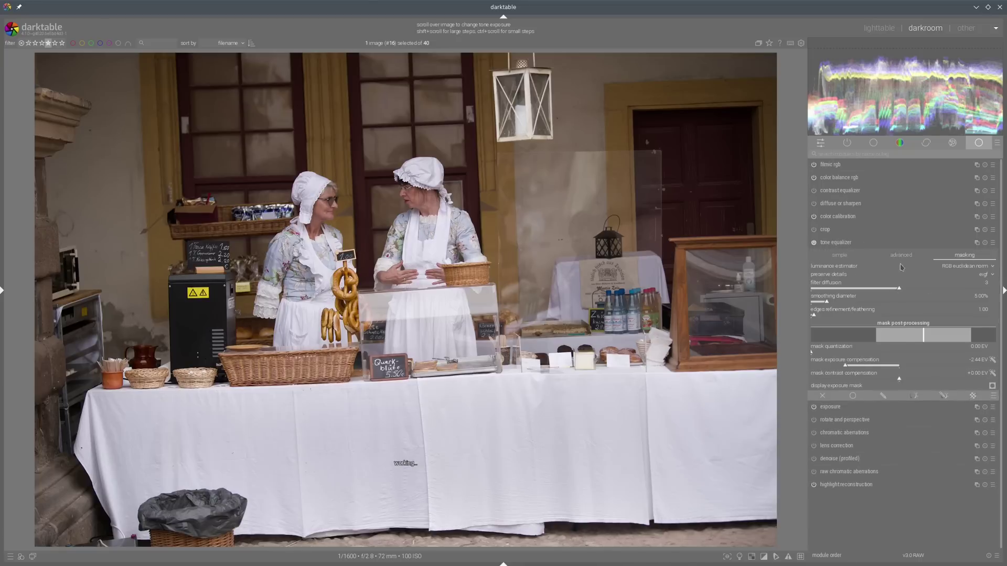
left_click(901, 255)
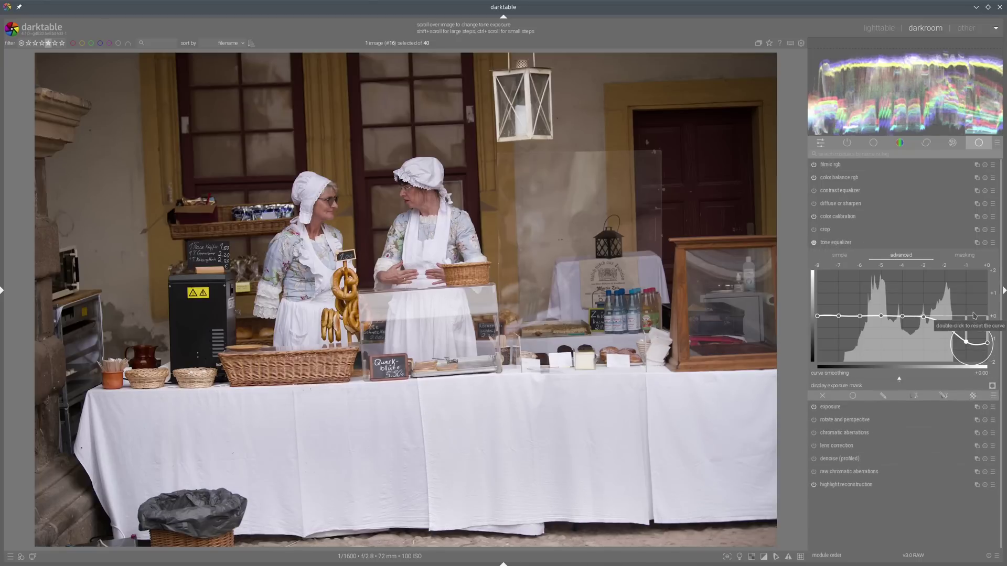
left_click(911, 242)
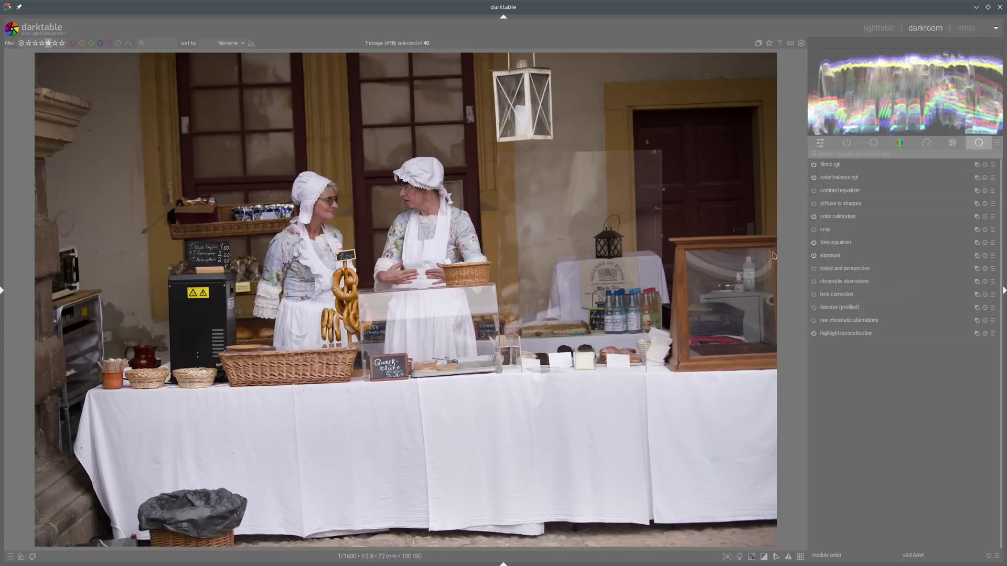
White-balance the stall photo in color calibration by sampling the illuminant from a rectangular area of the white tablecloth.
left_click(829, 217)
left_click(992, 248)
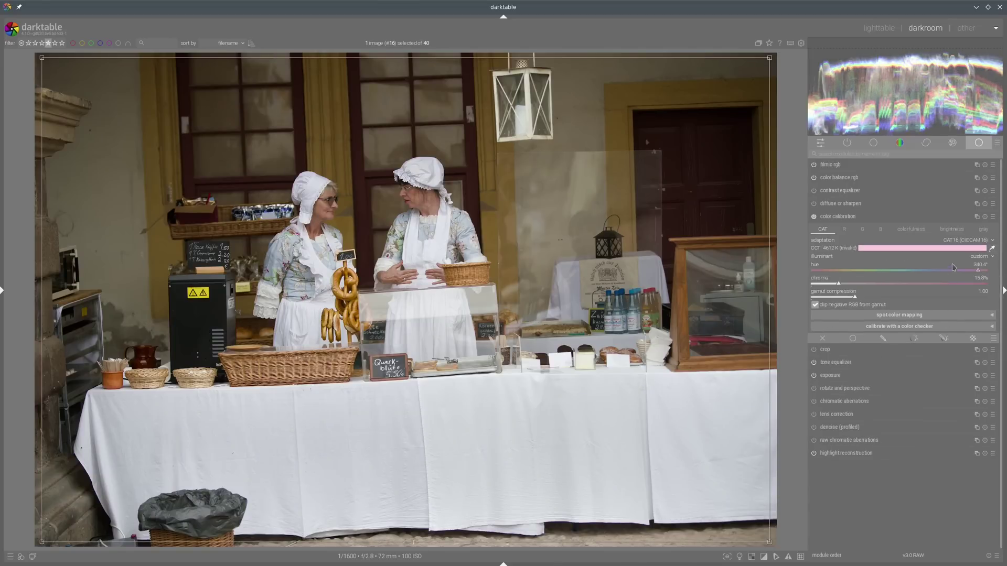
left_click(992, 249)
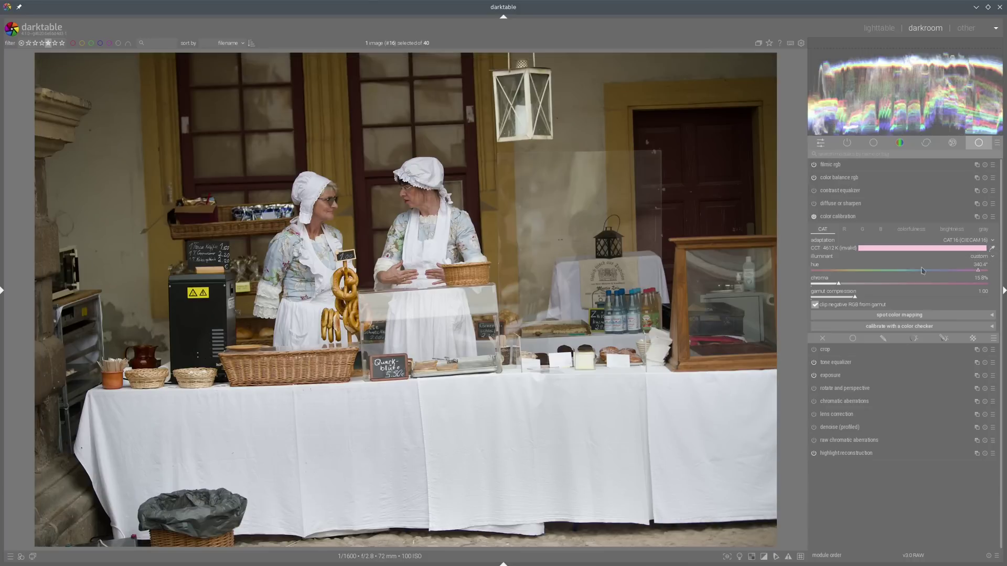
left_click(990, 249)
left_click_drag(441, 406, 619, 496)
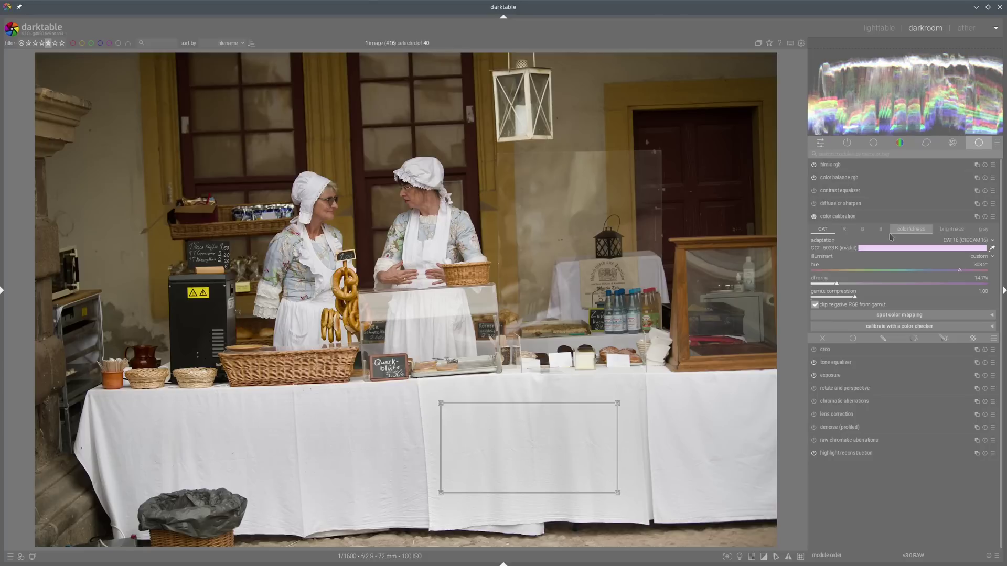
left_click(853, 217)
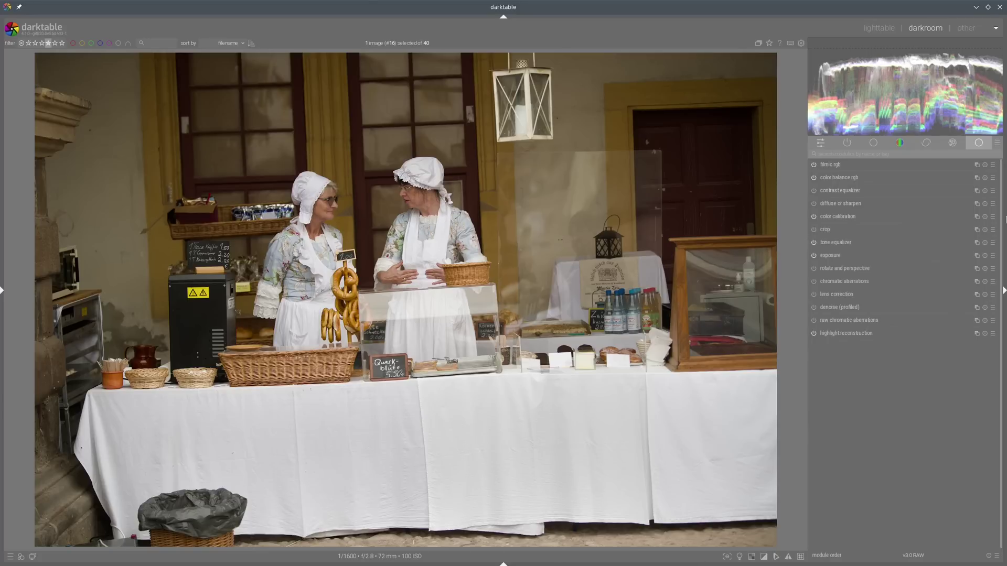
Add a second color calibration instance with normalized brightness channels, setting input R to about +0.754 and input B to about -0.294.
right_click(976, 218)
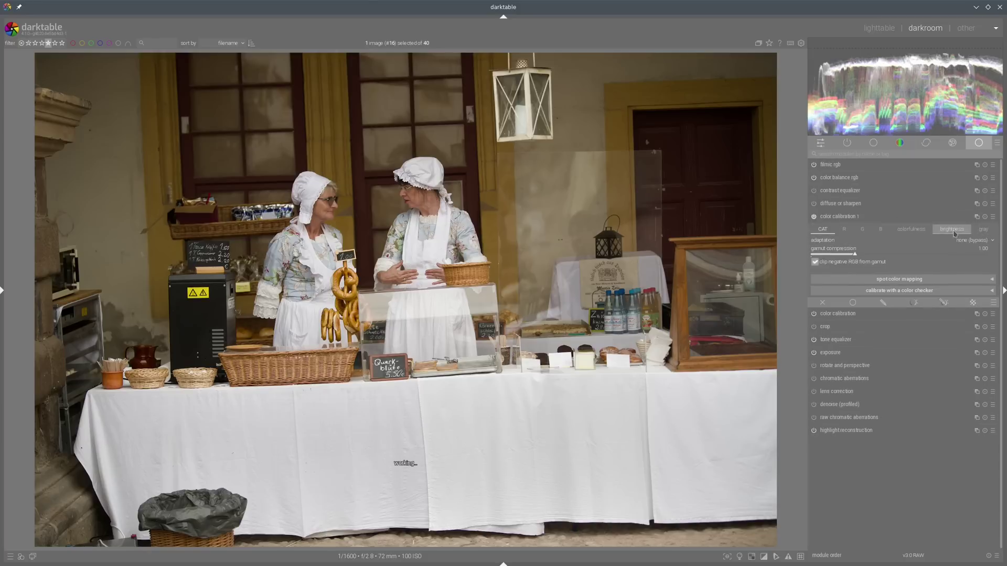
left_click(954, 233)
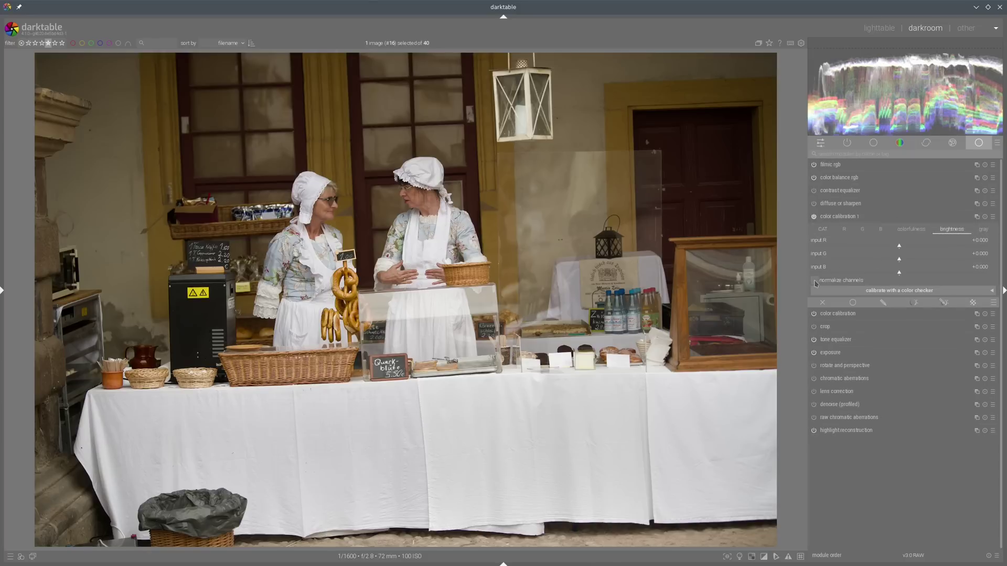
left_click(815, 281)
left_click(933, 248)
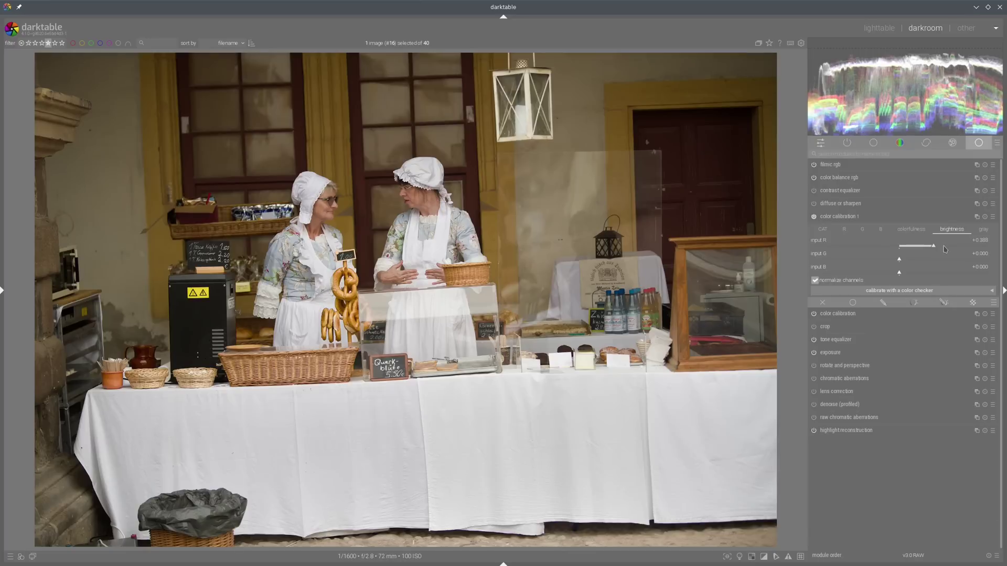
left_click(948, 248)
left_click(960, 247)
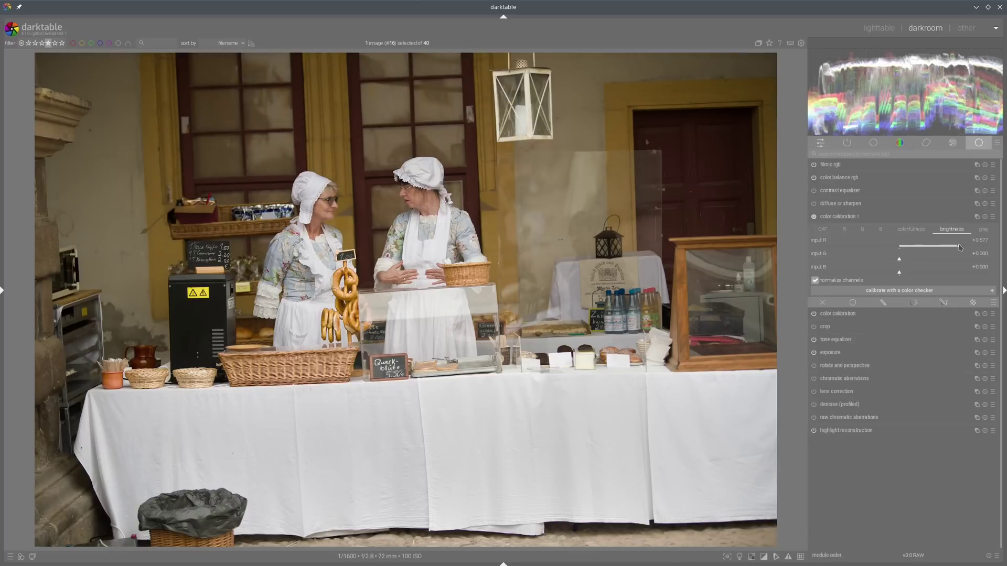
left_click(965, 247)
left_click(873, 272)
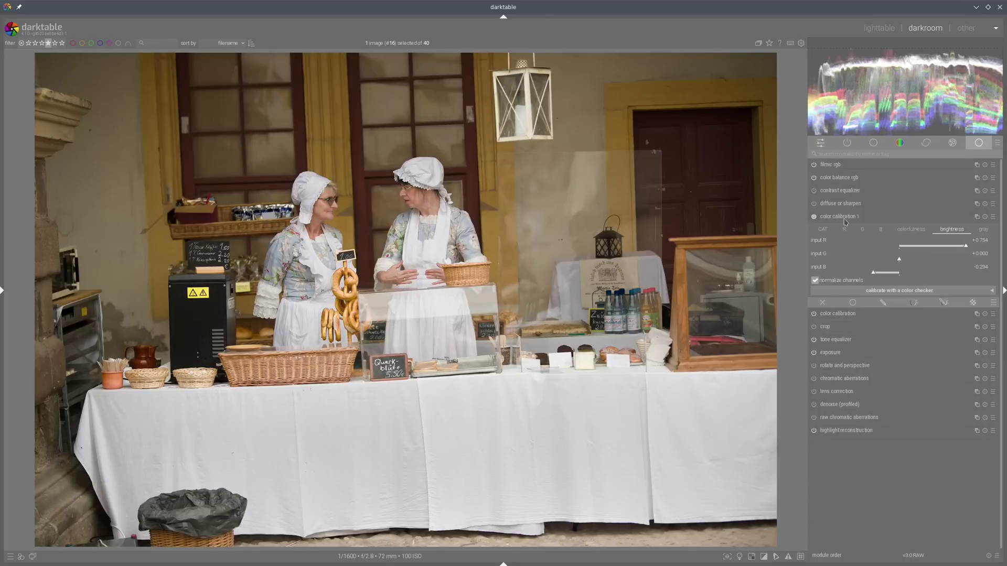
left_click(845, 220)
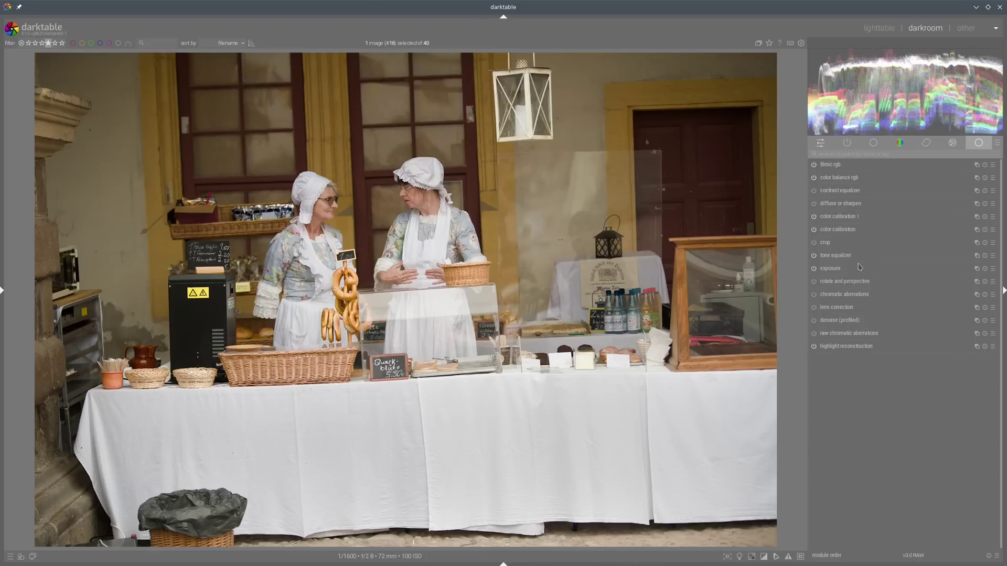
Enable lens correction and straighten the stall photo with an automatic full fit of rotation and perspective.
left_click(814, 307)
left_click(850, 283)
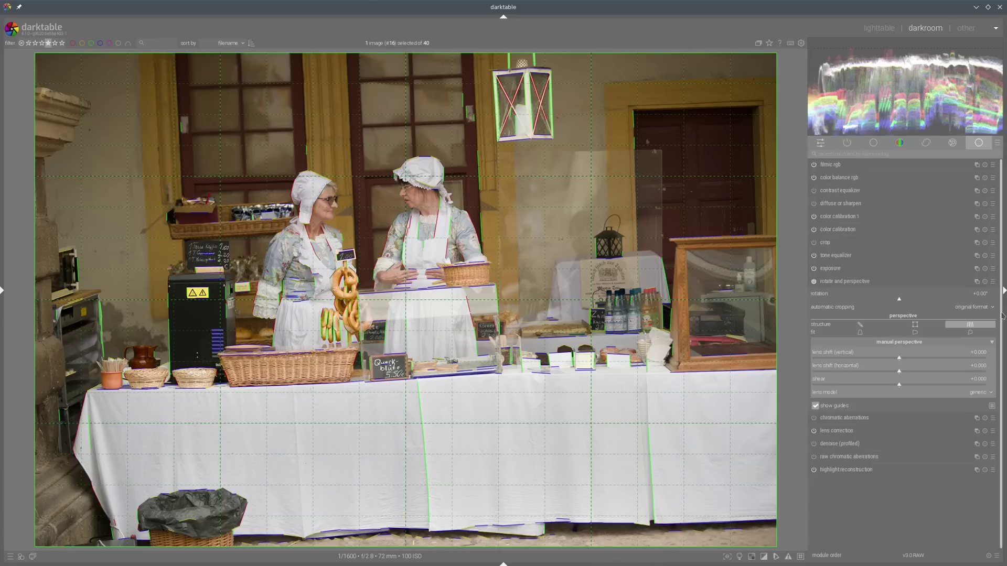
left_click(969, 326)
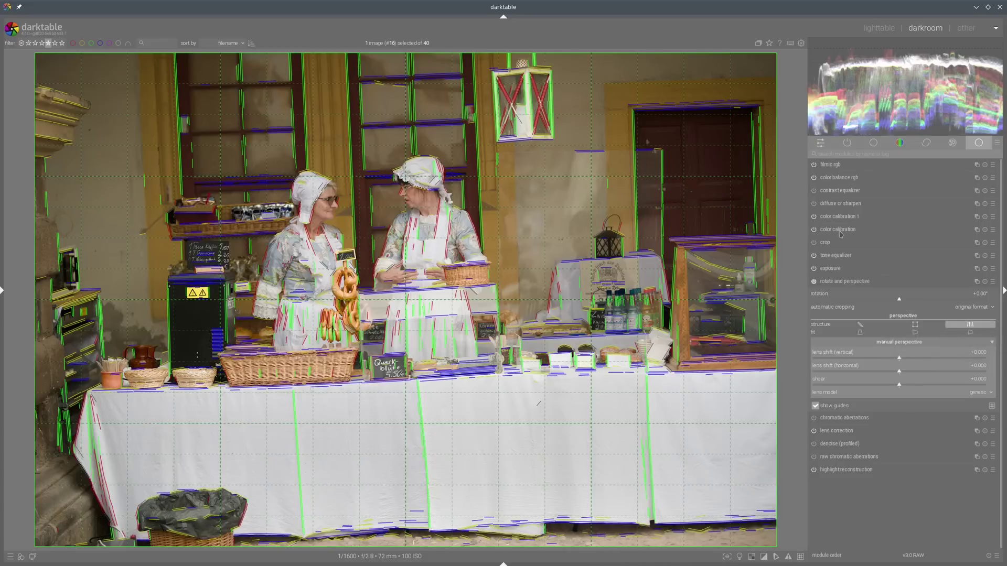
left_click(970, 332)
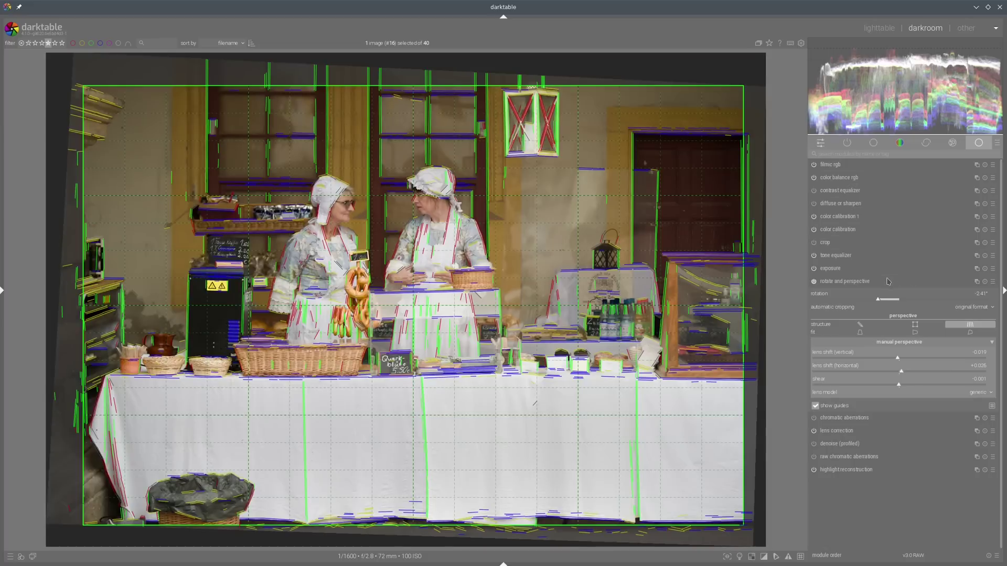
left_click(887, 280)
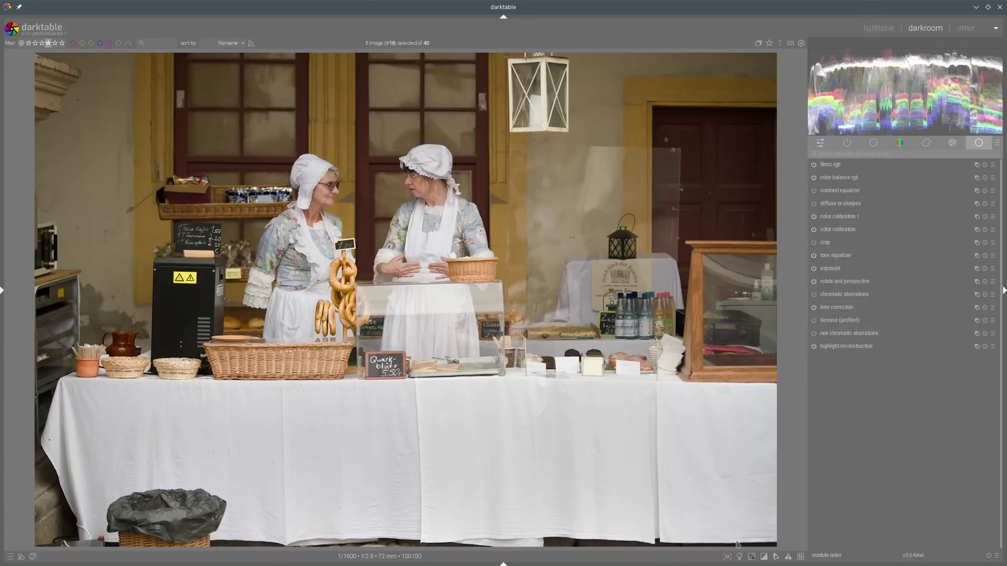
In color assessment view, set color balance rgb's global vibrance to about +14%, shadow saturation to +60% and mid-tone saturation to +37%.
left_click(739, 557)
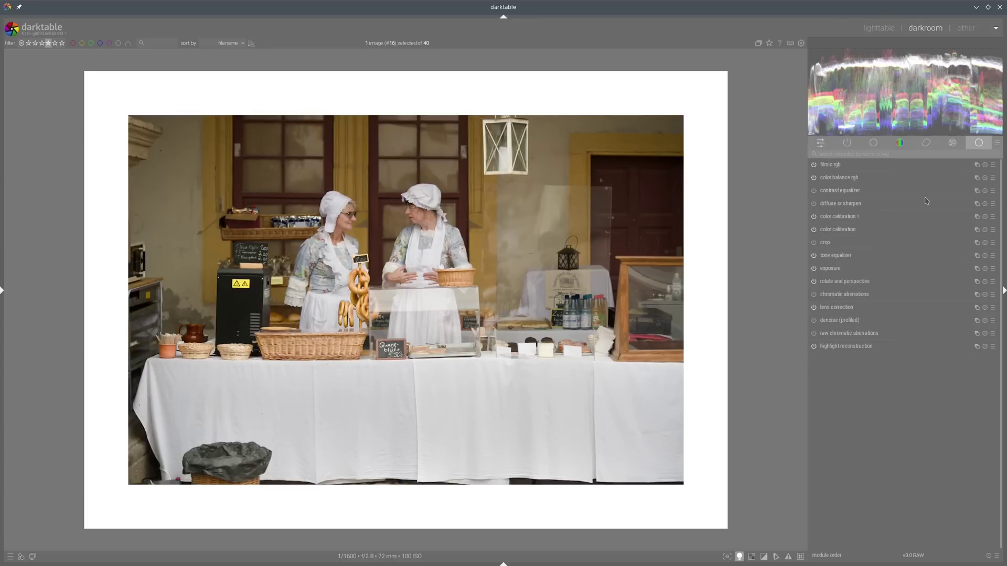
left_click(839, 179)
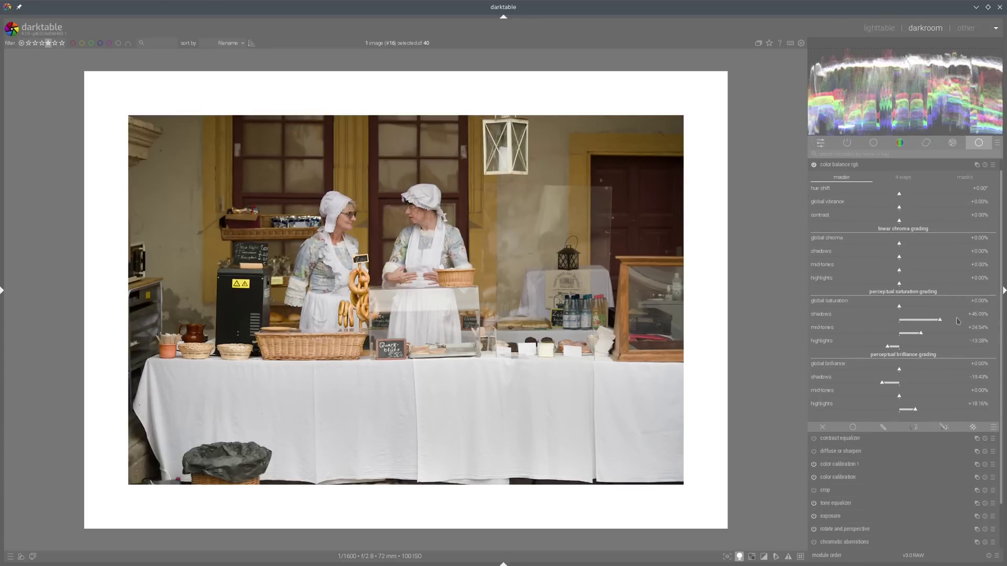
left_click_drag(911, 208, 927, 209)
left_click_drag(935, 317, 941, 322)
left_click(931, 333)
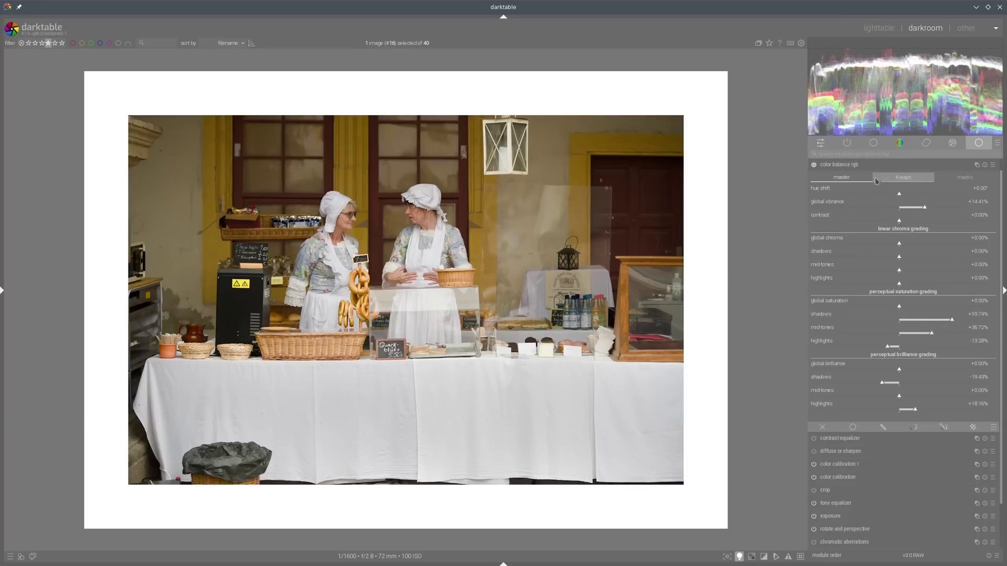
left_click(891, 165)
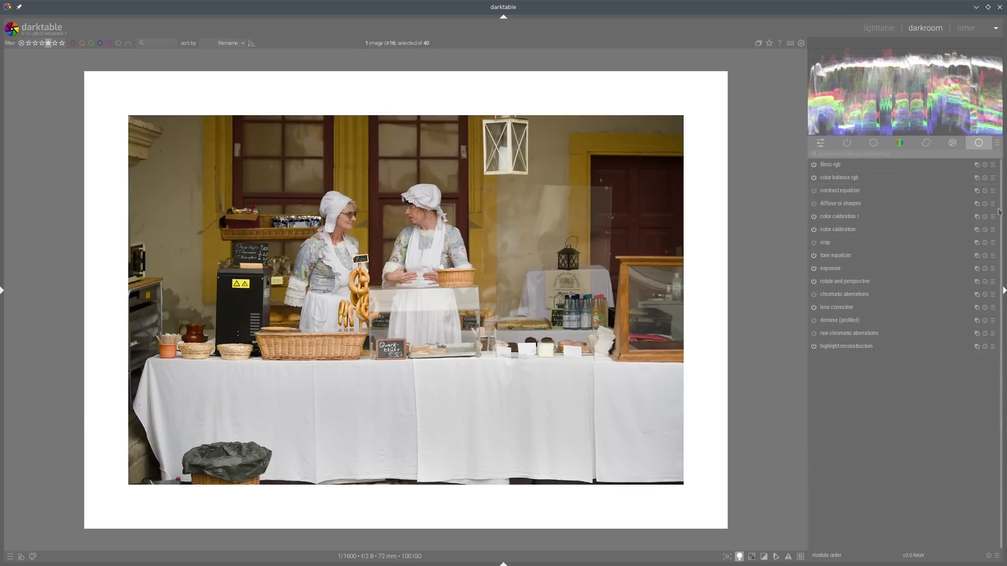
Apply the clarity2 preset of diffuse or sharpen to the stall photo and leave the color assessment view.
left_click(992, 203)
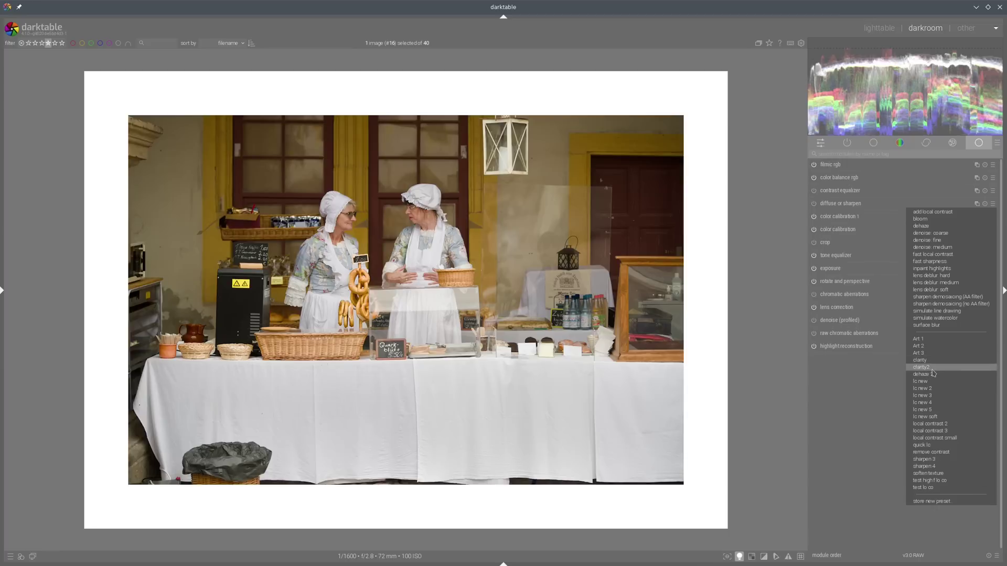
left_click(933, 374)
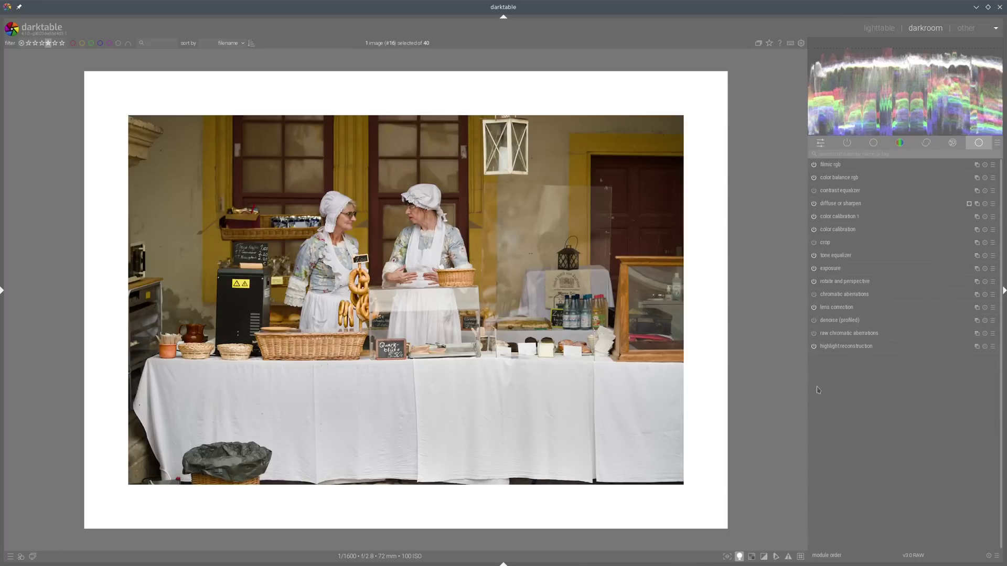
left_click(740, 556)
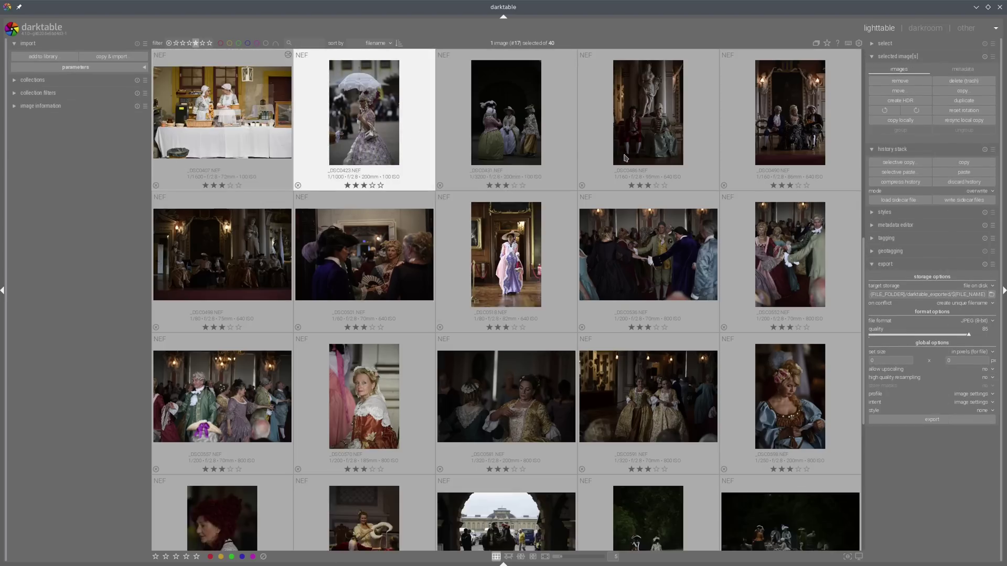
Open _DSC0423.NEF, the photo of the woman with the white parasol, in the darkroom and raise its exposure to about +2.34 EV.
key("d")
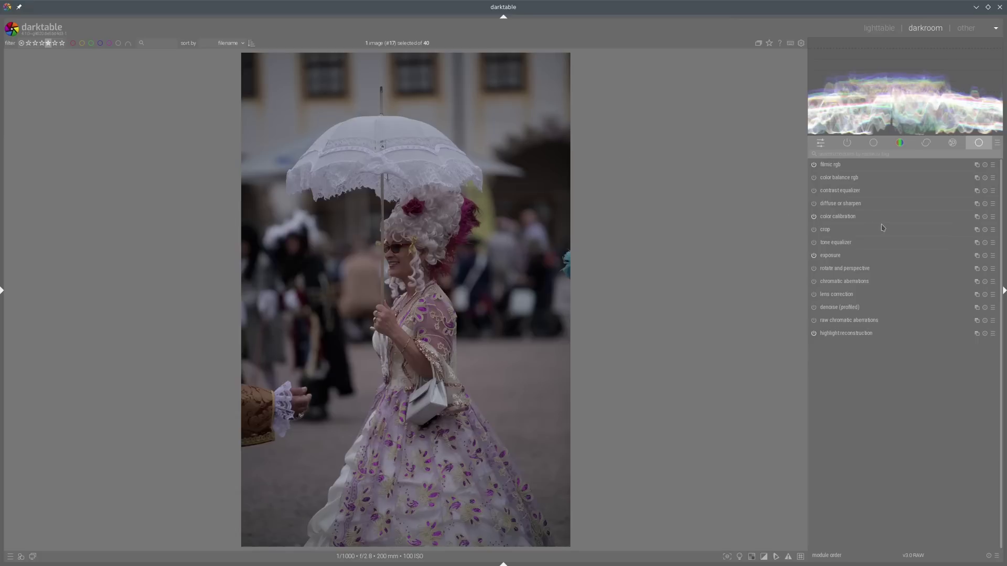
left_click(838, 255)
left_click(947, 292)
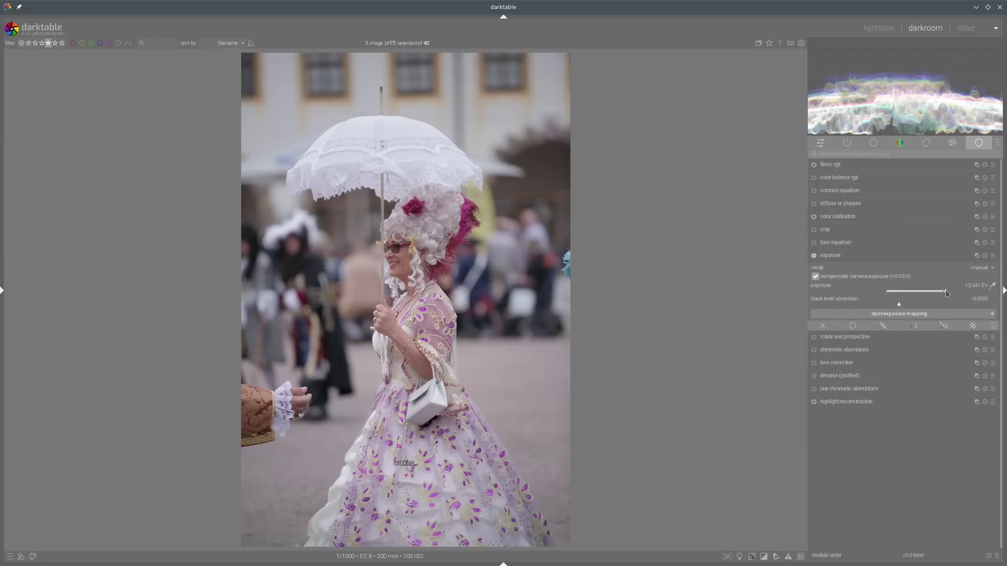
Raise the parasol photo's exposure to about +2.77 EV and set color balance rgb's shadow brilliance to about -20% and highlight brilliance to about +16%.
left_click(957, 292)
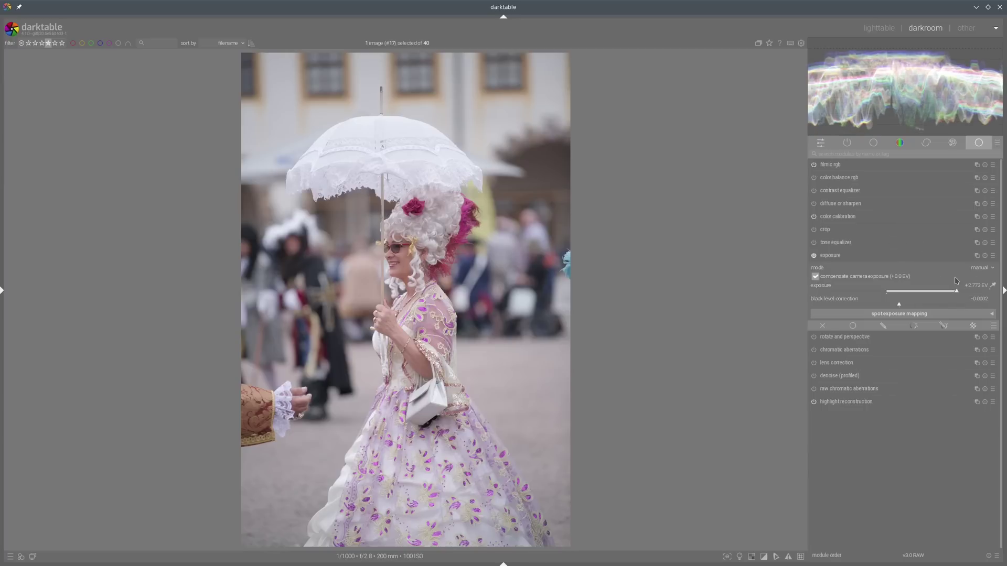
left_click(839, 178)
left_click(881, 383)
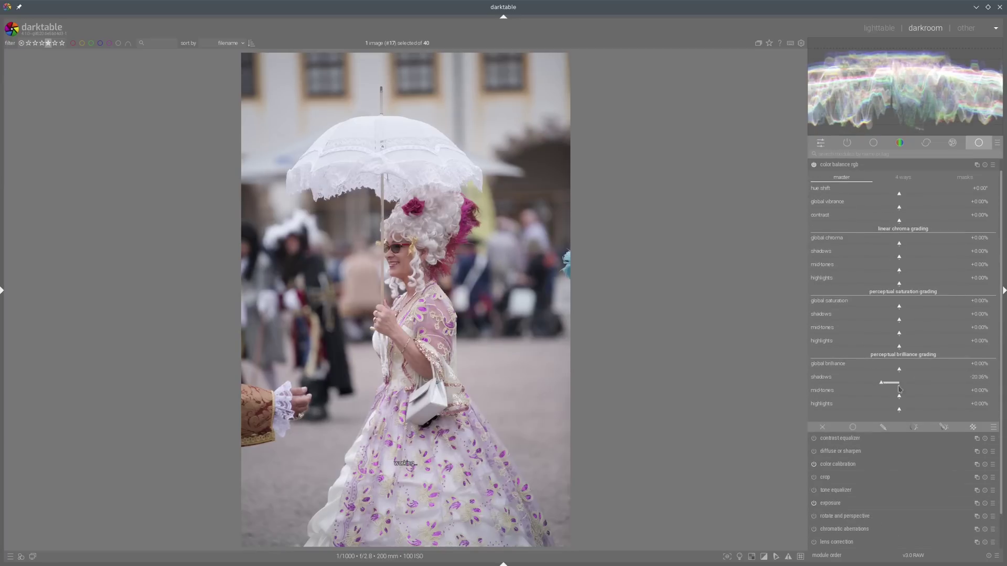
left_click(913, 409)
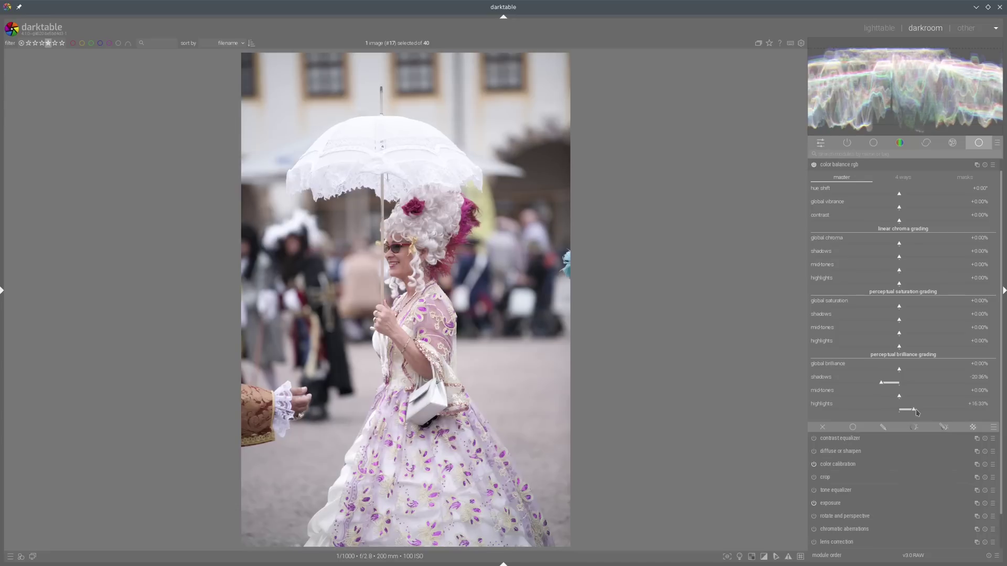
Set color balance rgb's perceptual saturation to about +46% for shadows and +22% for mid-tones on the parasol photo.
left_click(939, 320)
left_click(919, 332)
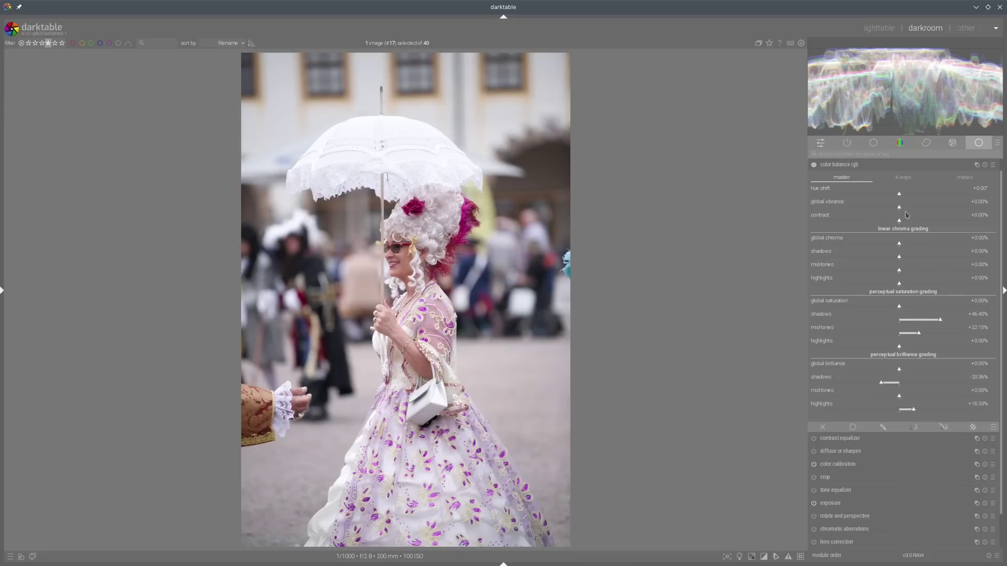
scroll(866, 168, "down", 3)
left_click(912, 177)
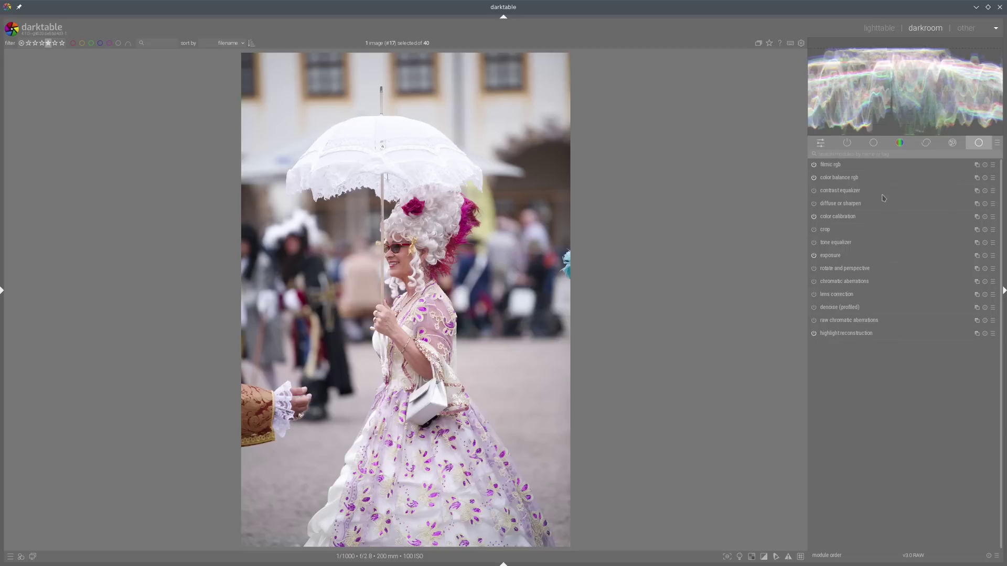
Enable the tone equalizer, fit its exposure mask to the tonal range, and darken the brightest tones of the parasol photo.
left_click(813, 243)
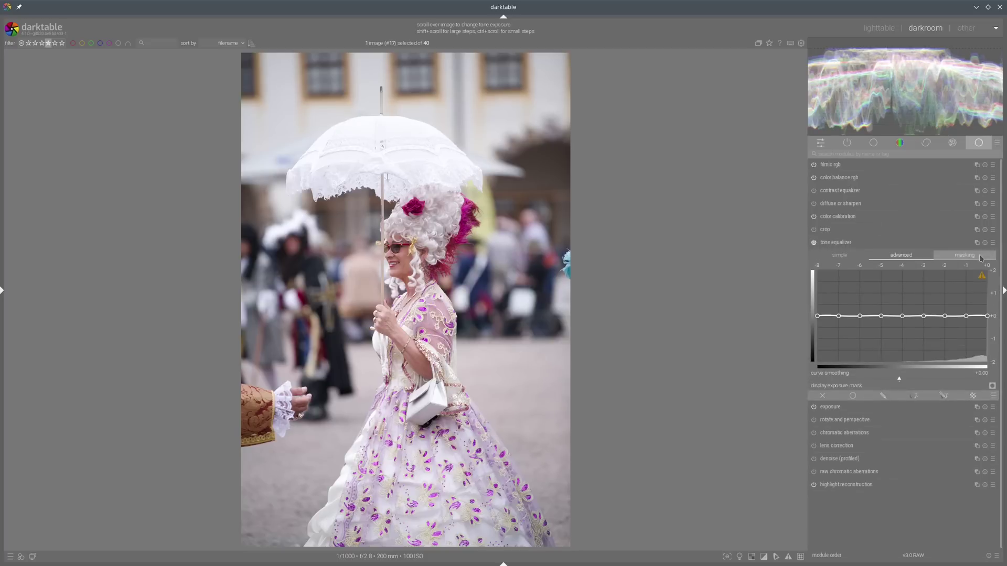
left_click(964, 253)
left_click(916, 254)
scroll(985, 313, "down", 5)
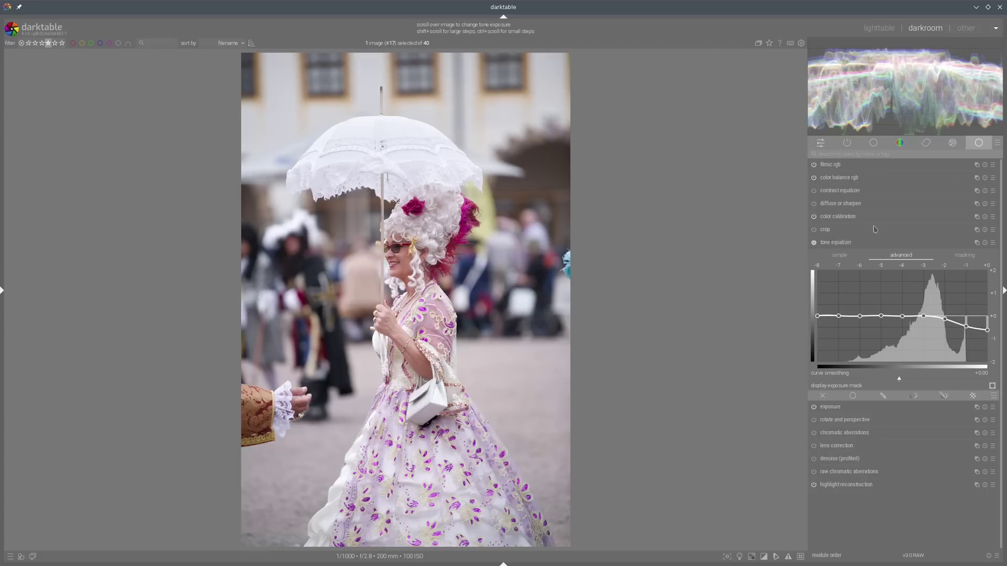
left_click(857, 241)
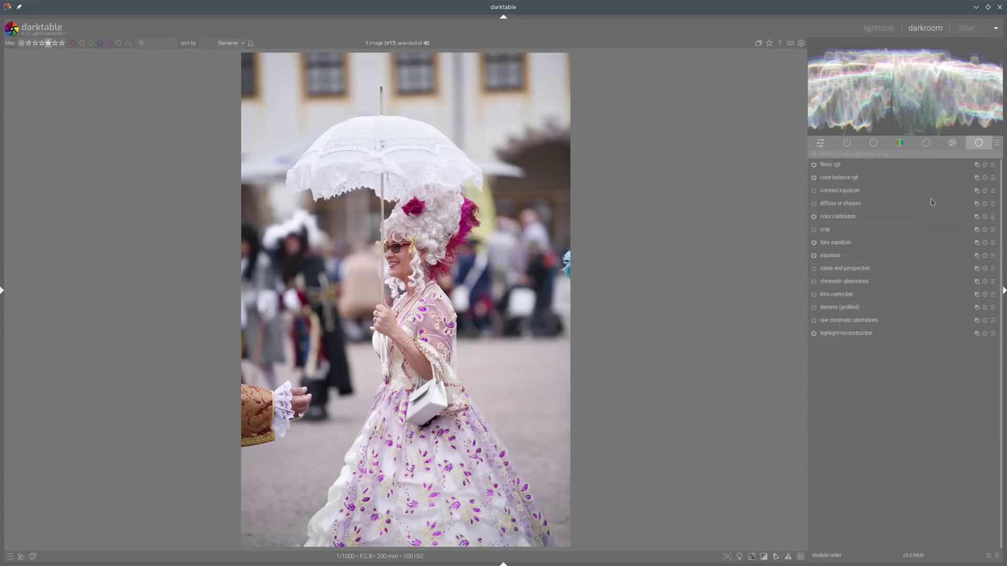
Add a second color calibration instance, normalize its brightness channels, and lower the input B brightness.
right_click(978, 217)
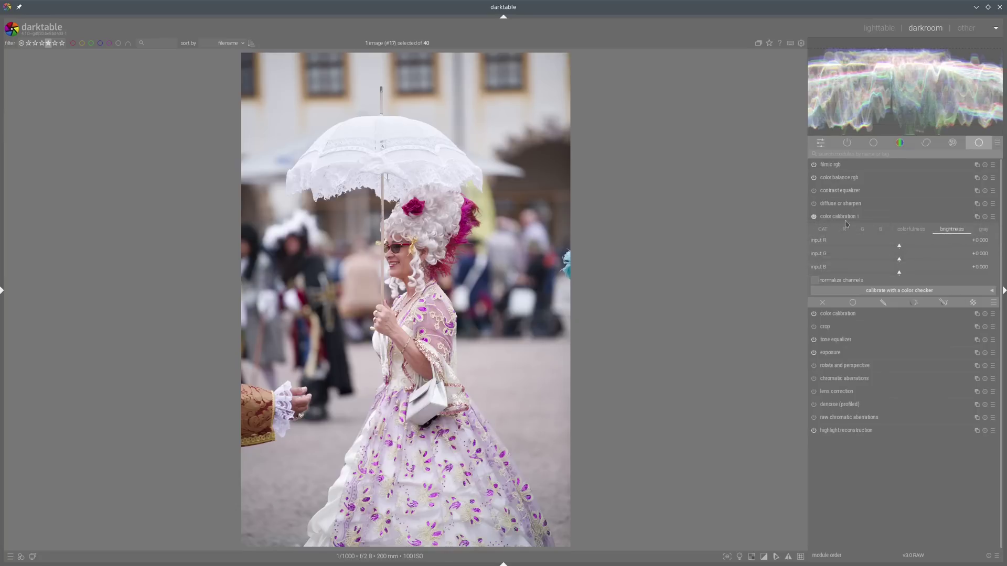
left_click(814, 282)
scroll(891, 244, "up", 10)
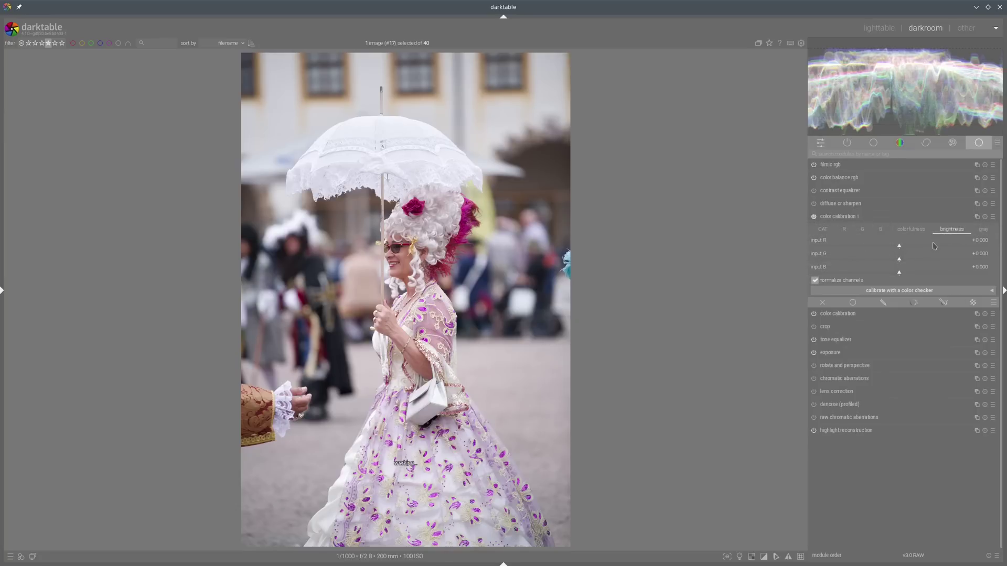
left_click(874, 274)
left_click(854, 215)
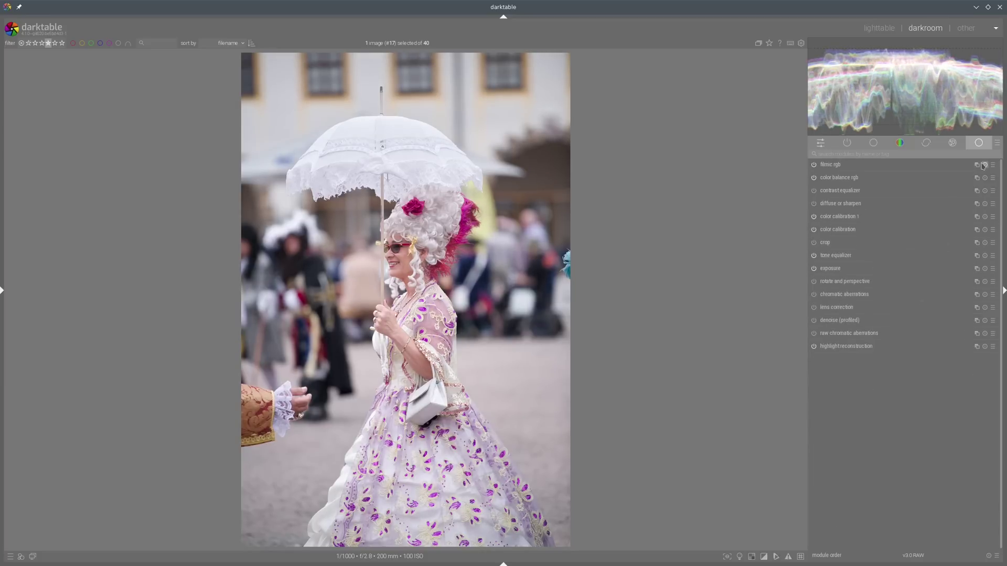
In the original color calibration instance, sample the white balance from the whole parasol photo and reduce the illuminant chroma to about 19%.
left_click(849, 230)
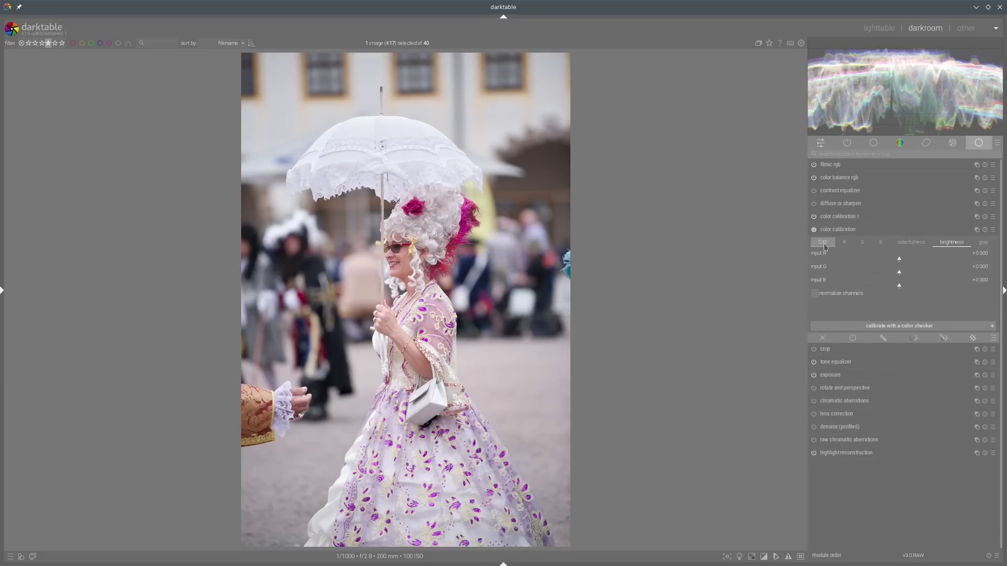
left_click(992, 260)
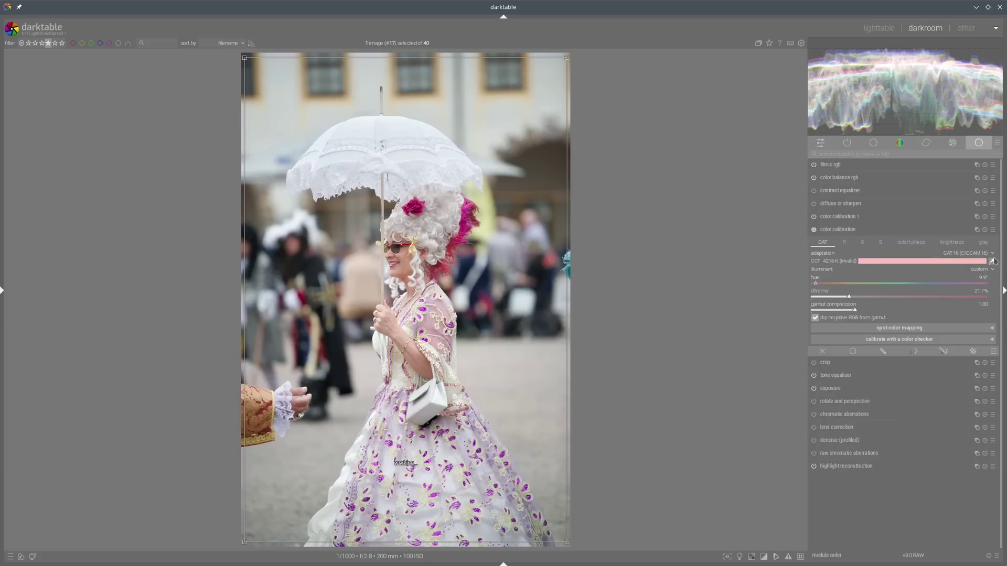
left_click_drag(845, 300, 844, 299)
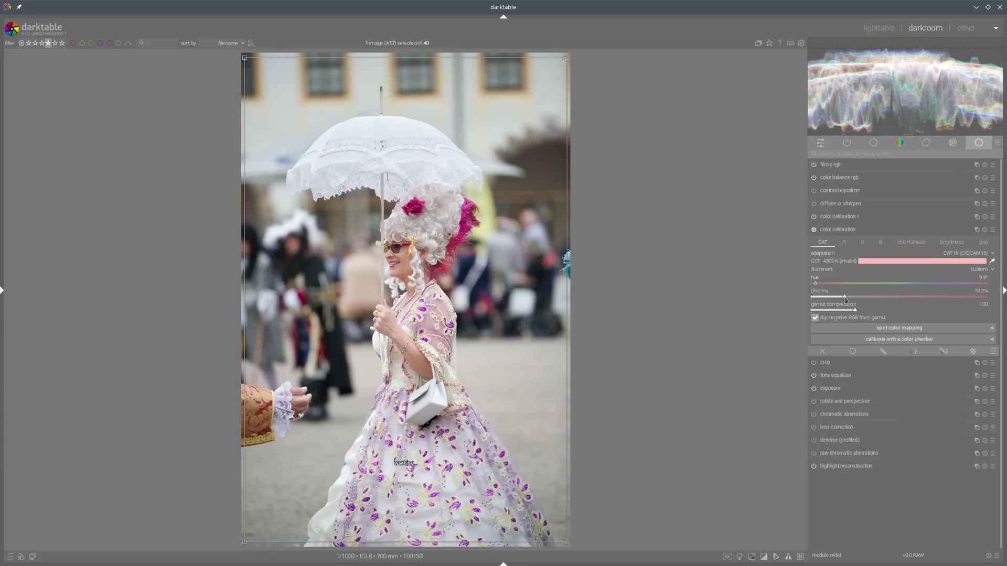
left_click(852, 231)
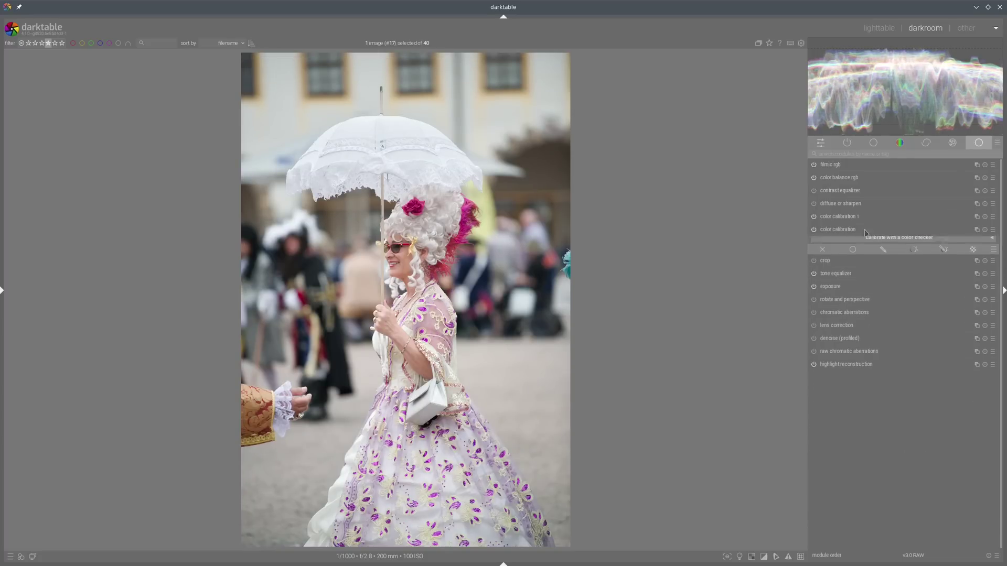
Apply the clarity2 preset of diffuse or sharpen, enable lens correction, and check the parasol photo in color assessment view.
left_click(992, 203)
left_click(919, 367)
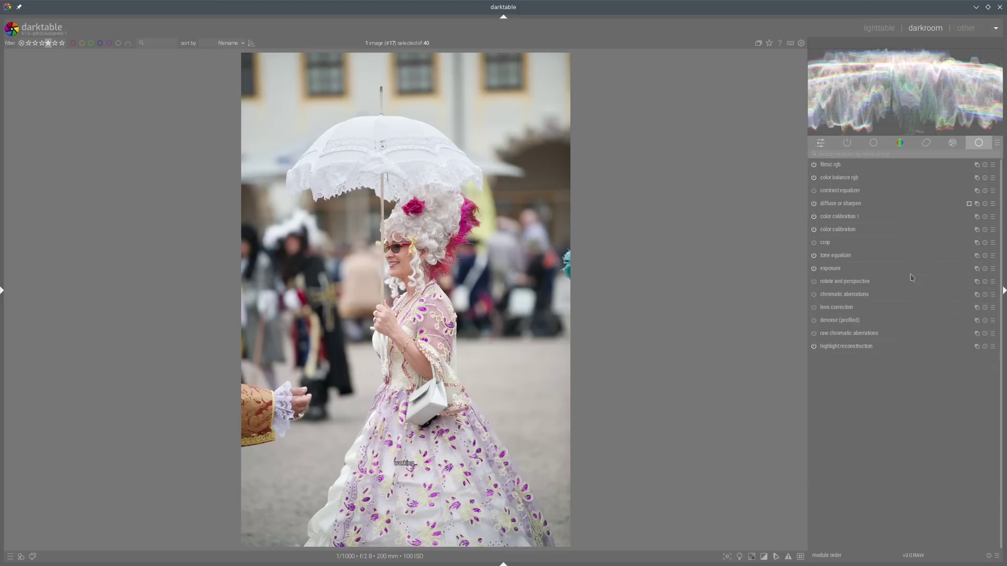
left_click(814, 308)
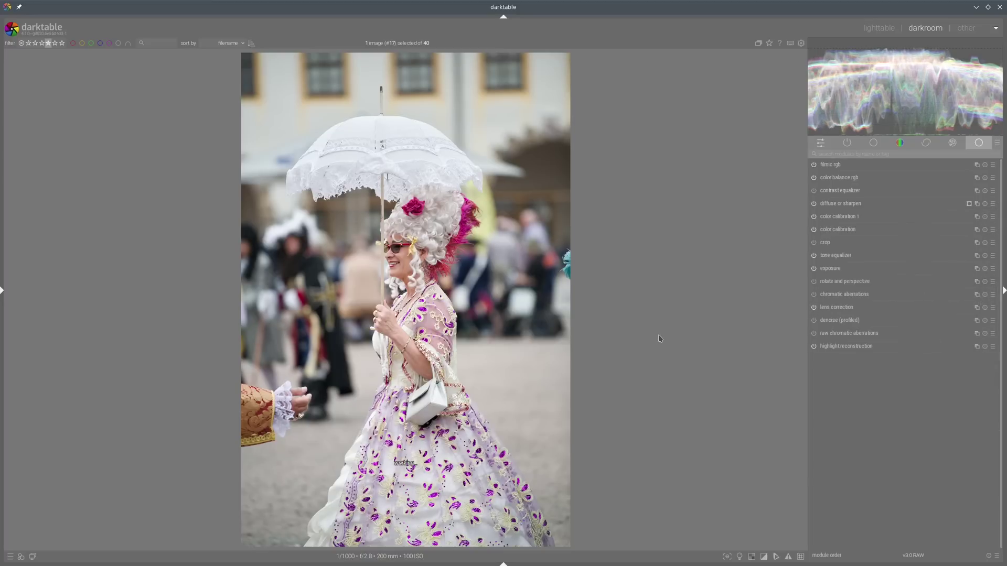
left_click(739, 556)
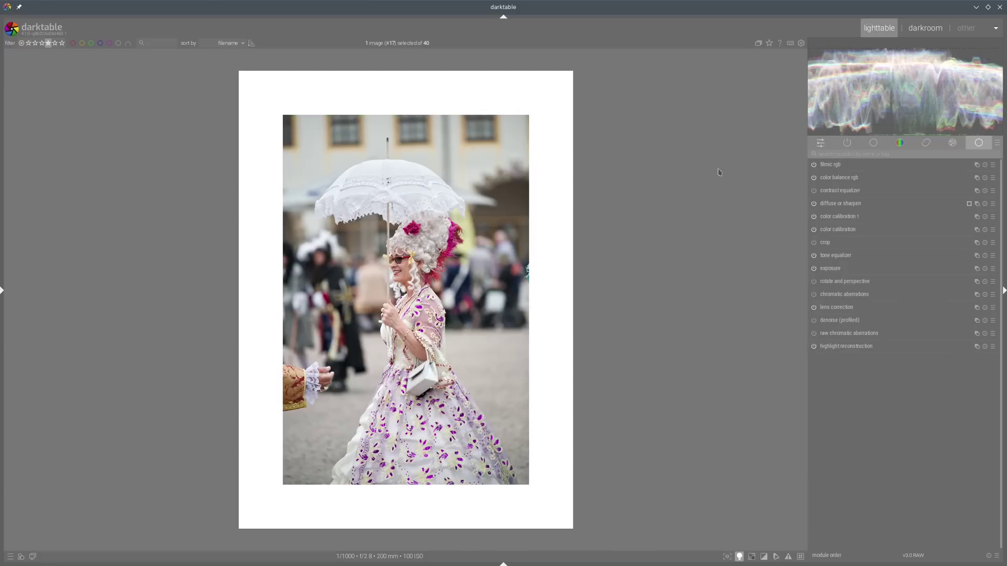
Open _DSC0431.NEF, the photo of the costumed group before the dark doorway, in the darkroom and raise its exposure to about +2.7 EV.
left_click(878, 29)
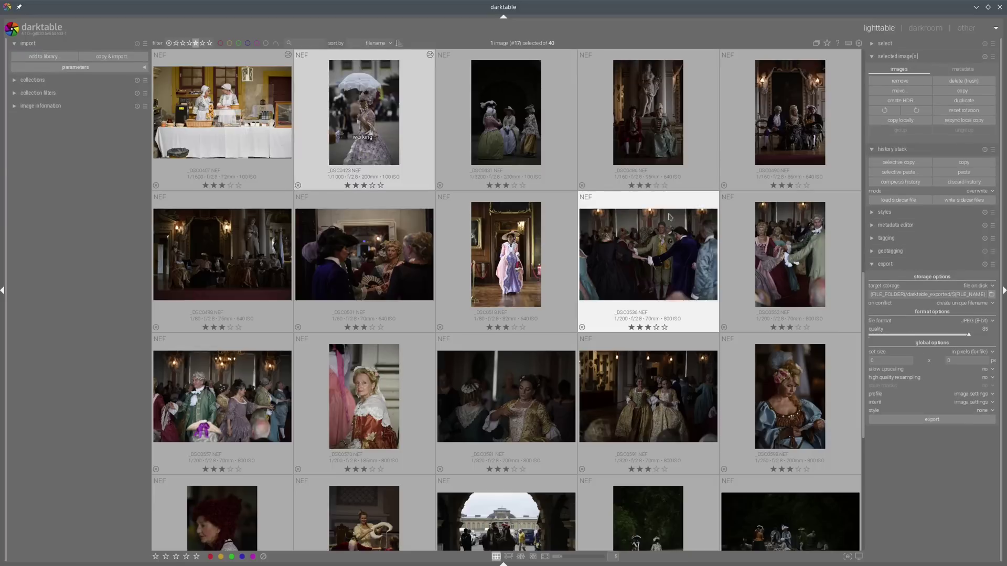
left_click(524, 149)
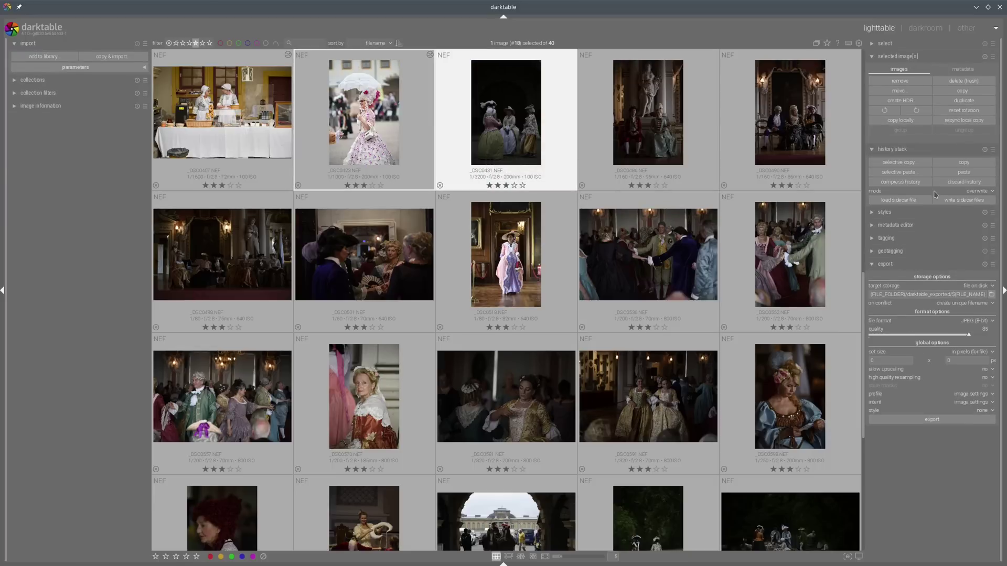
key("d")
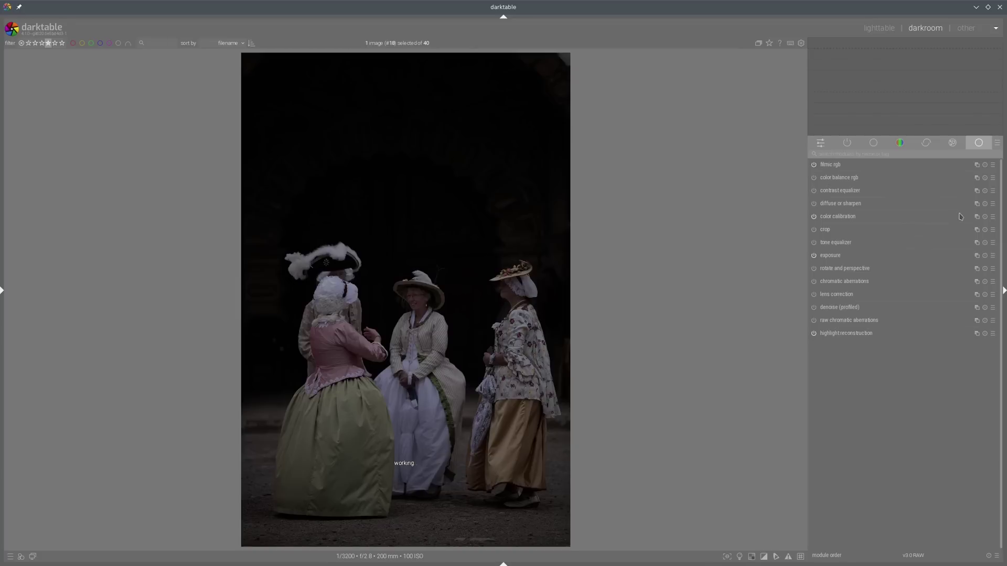
left_click(842, 255)
left_click_drag(911, 291, 954, 294)
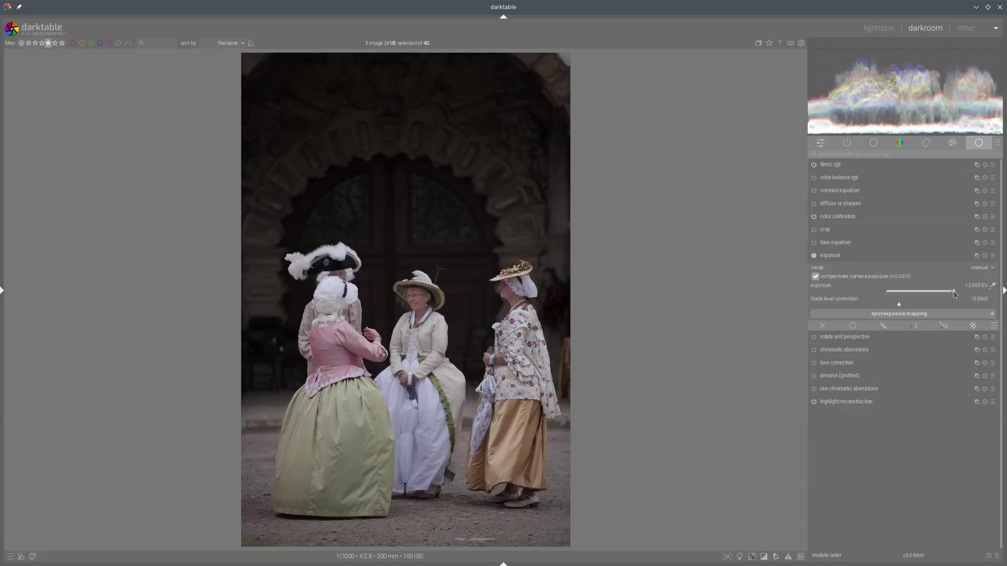
In color balance rgb, increase the group photo's highlight brilliance and mid-tone saturation and reduce its highlight saturation.
left_click(858, 180)
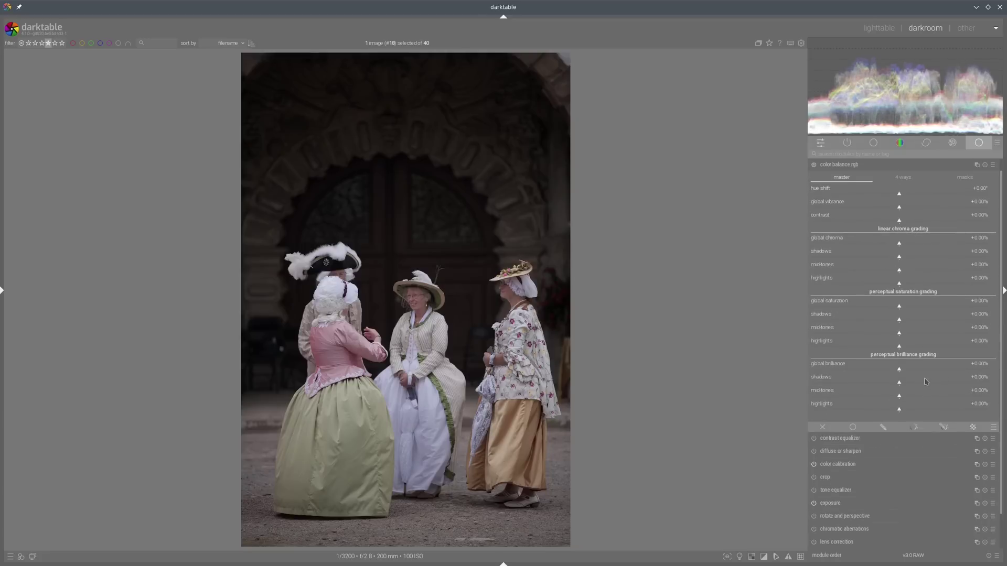
left_click(922, 410)
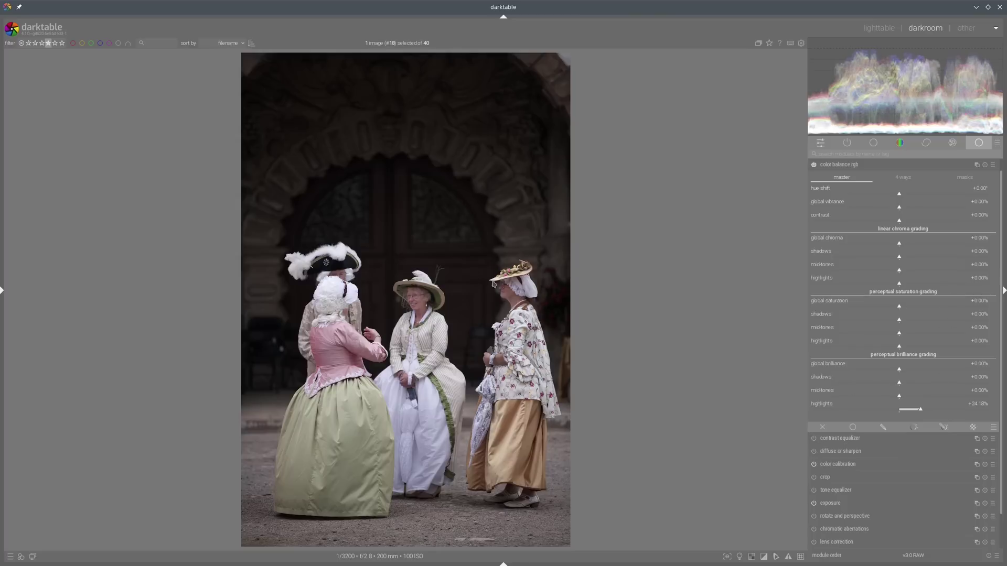
left_click(920, 333)
left_click(886, 349)
left_click(934, 412)
left_click(865, 167)
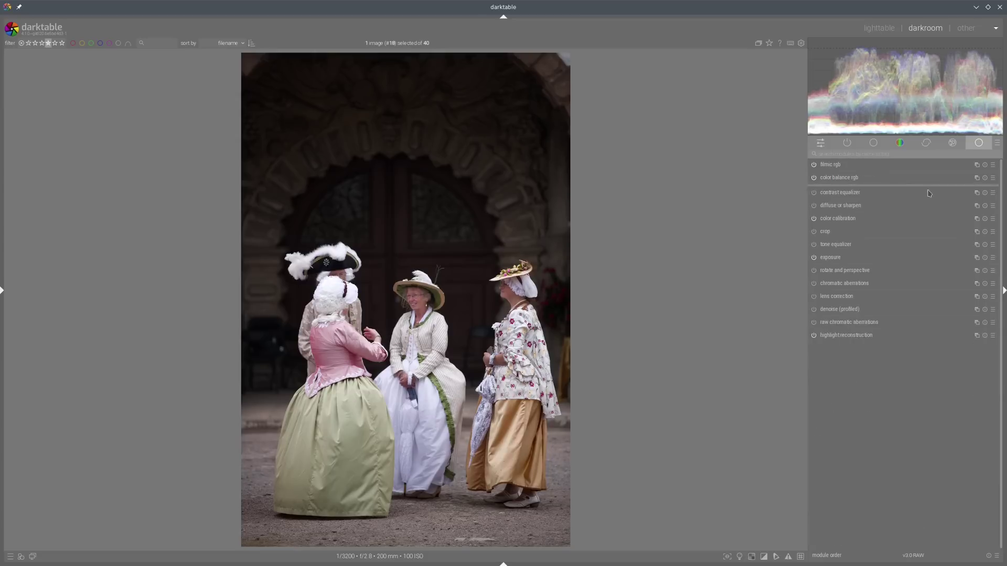
Add a second color calibration instance to the group photo, normalize its brightness channels, and set input R brightness to about +0.607.
left_click(983, 218, "ctrl")
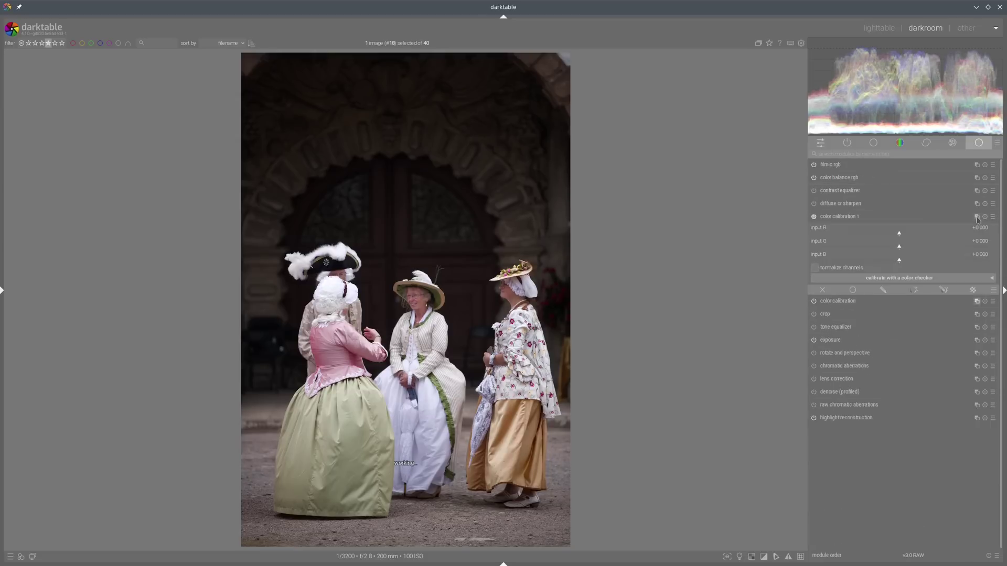
left_click(814, 281)
left_click(939, 245)
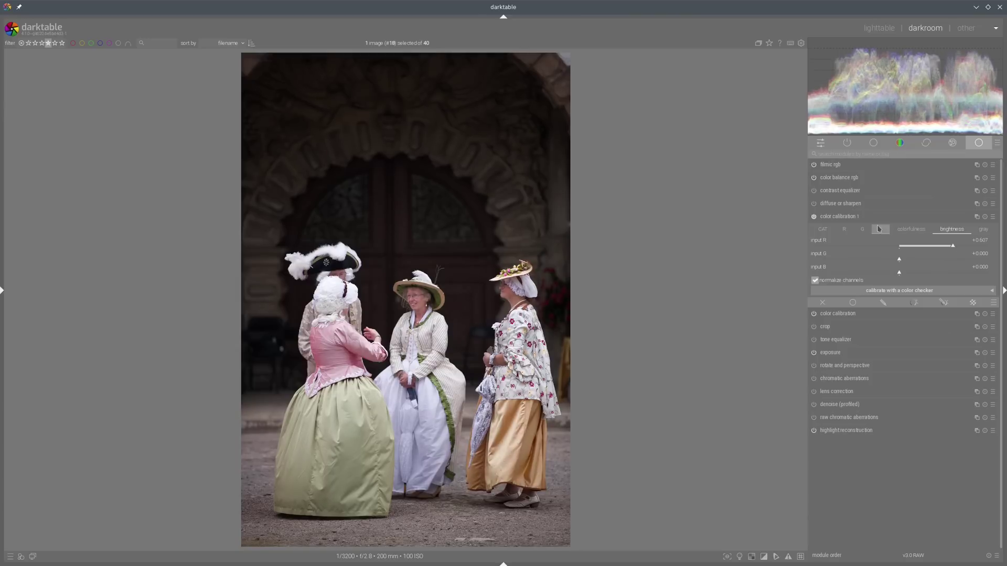
left_click(881, 217)
In the original color calibration instance, sample the white balance from the whole group photo and slightly reduce the illuminant chroma.
left_click(854, 231)
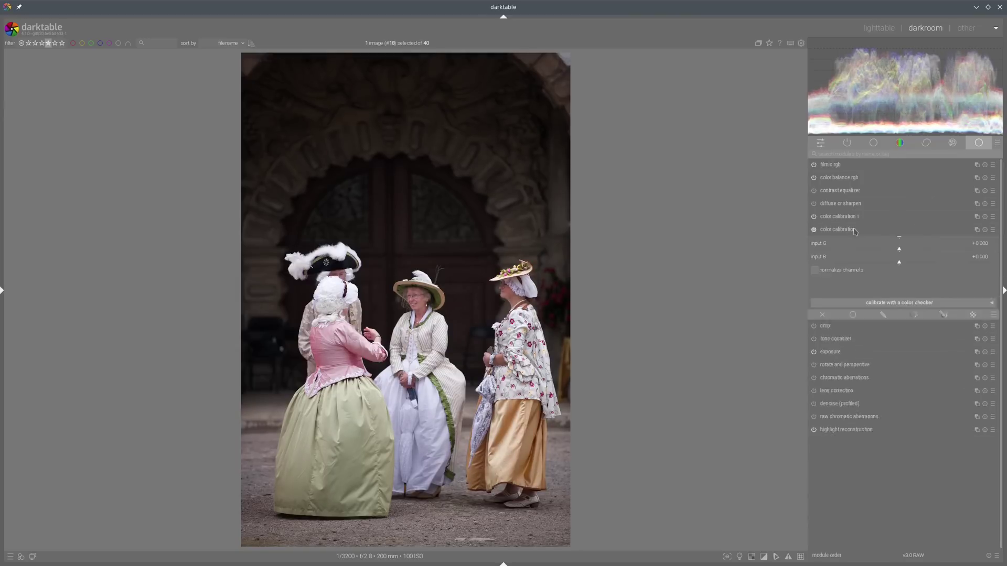
left_click(992, 260)
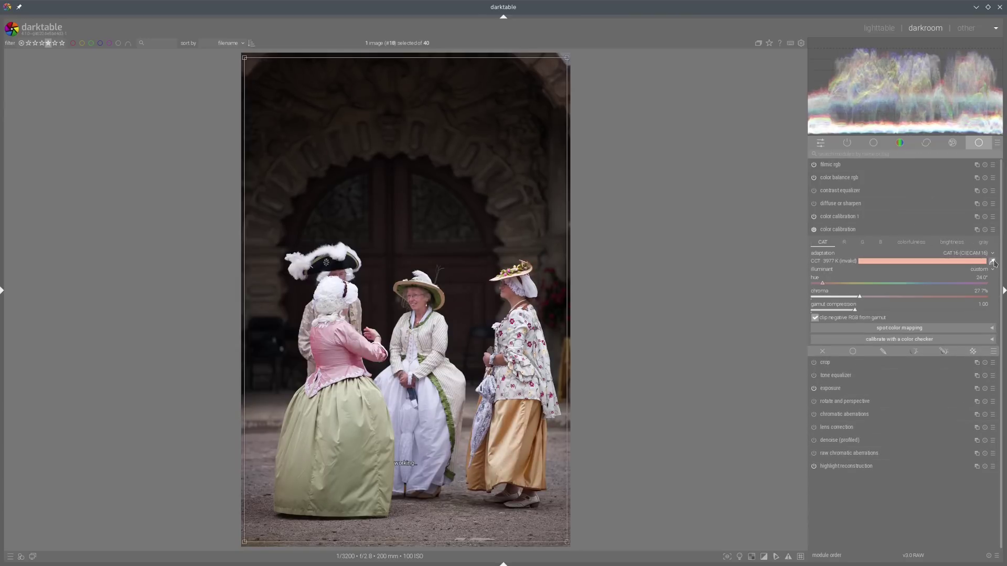
left_click_drag(857, 298, 852, 299)
left_click(862, 229)
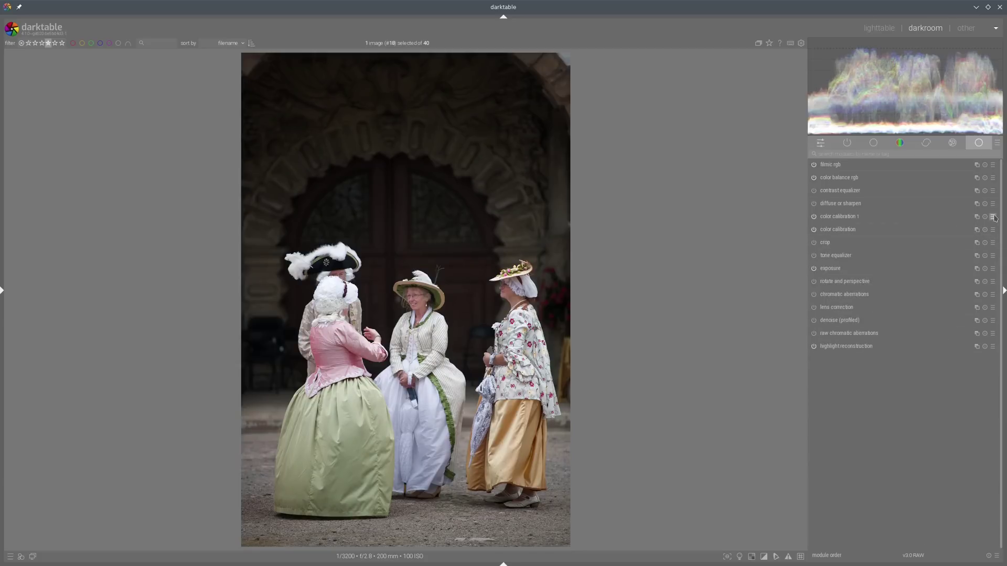
Apply the clarity2 preset of diffuse or sharpen, enable lens correction, inspect the faces and hats up close, and return to the lighttable.
left_click(993, 217)
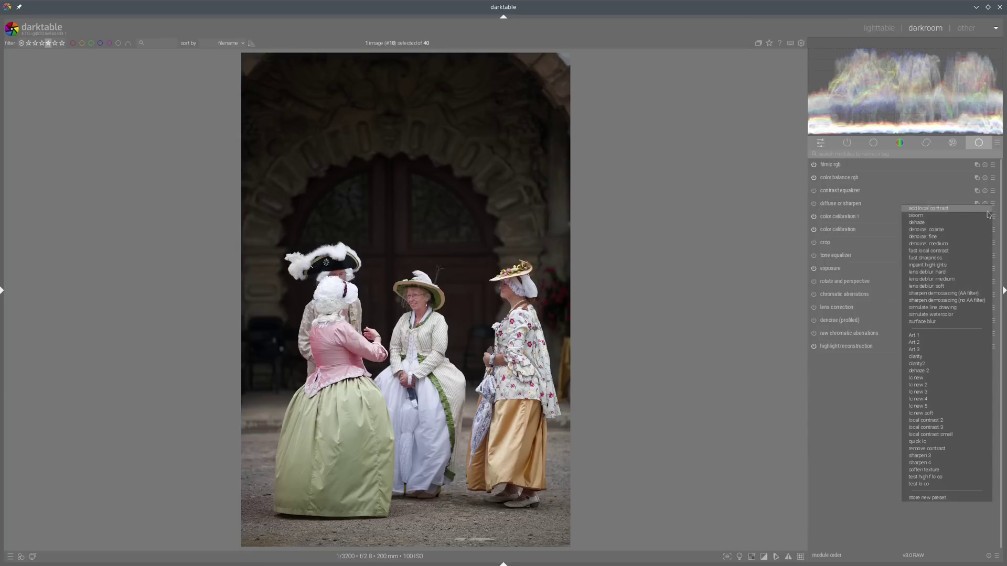
left_click(923, 364)
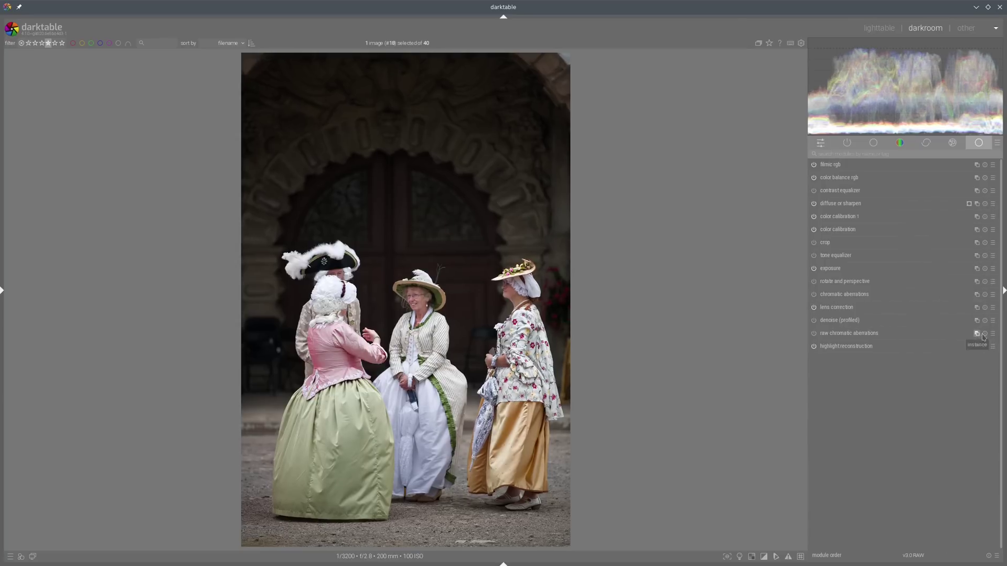
scroll(547, 416, "up", 5)
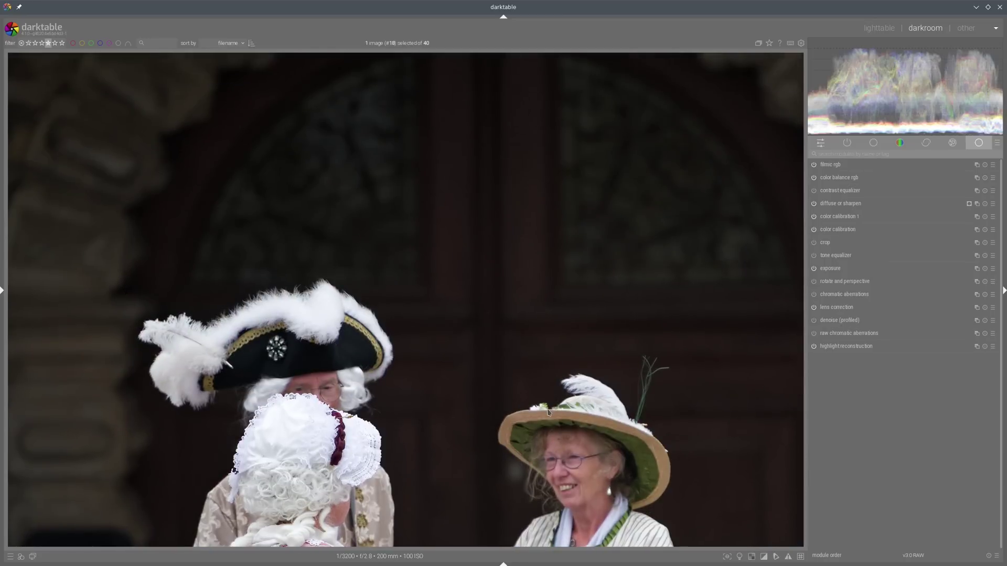
scroll(559, 406, "down", 5)
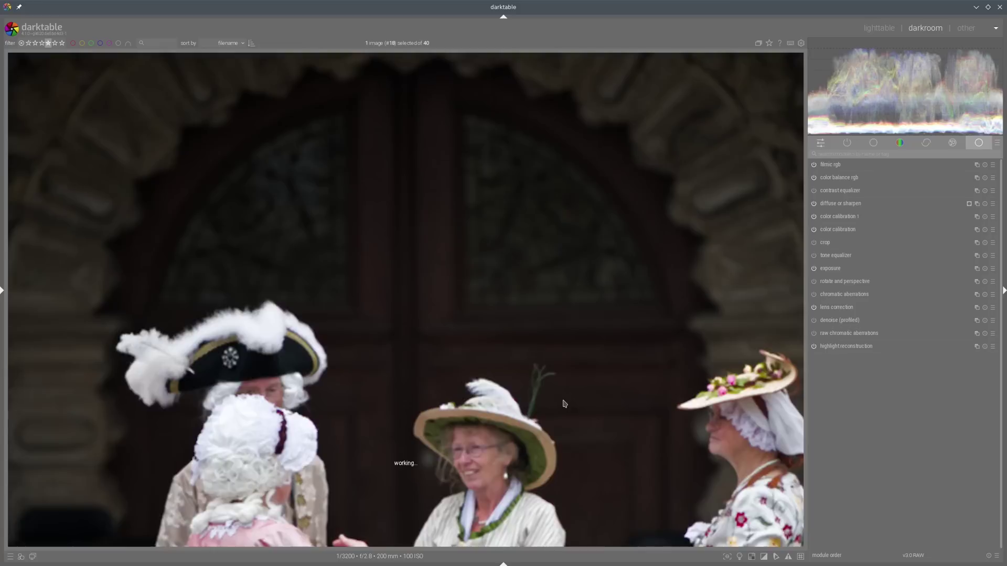
left_click(878, 28)
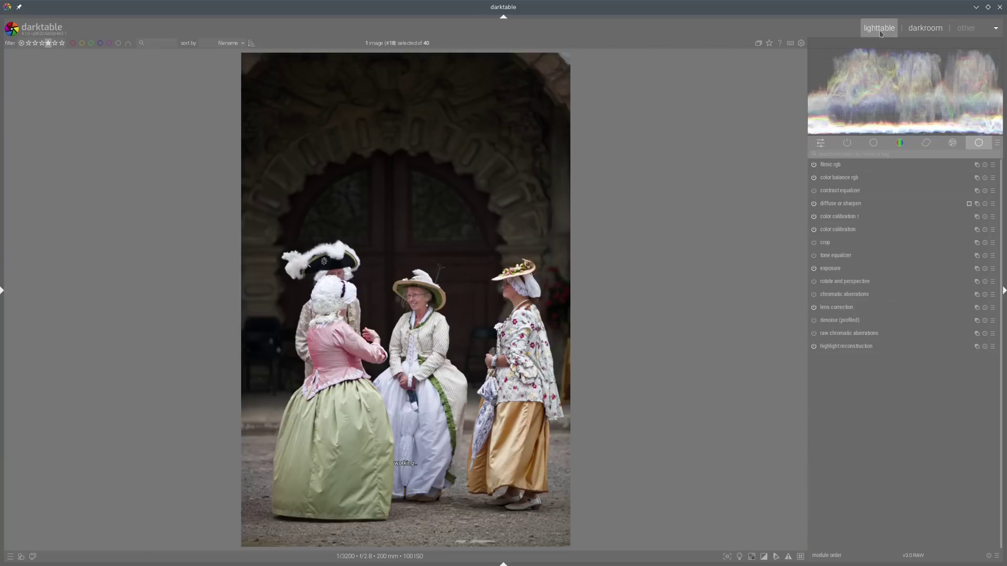
Open the photo of the seated couple beneath the statue in the darkroom and enable lens correction.
left_click(659, 131)
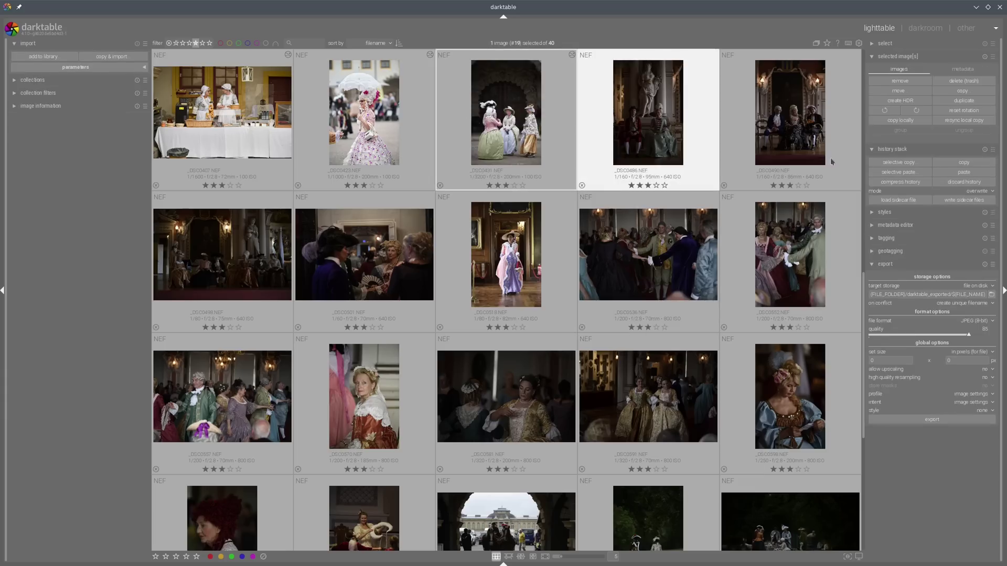
key("d")
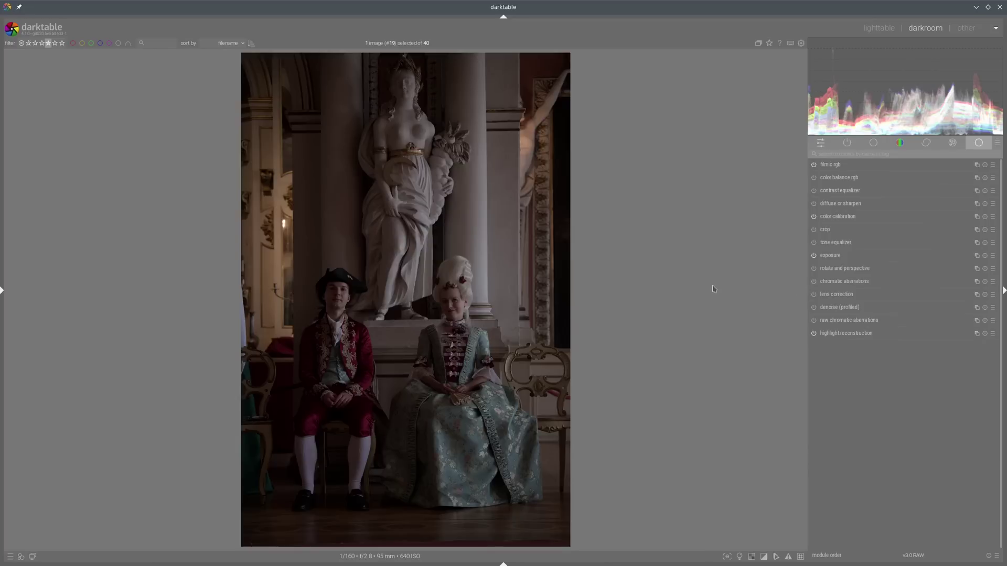
left_click(835, 295)
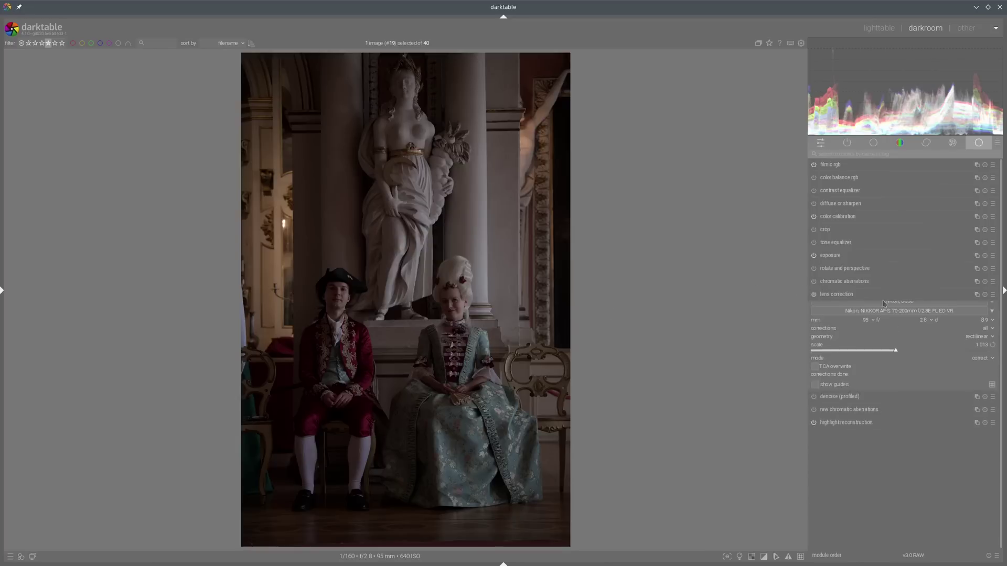
left_click(834, 294)
left_click(838, 295)
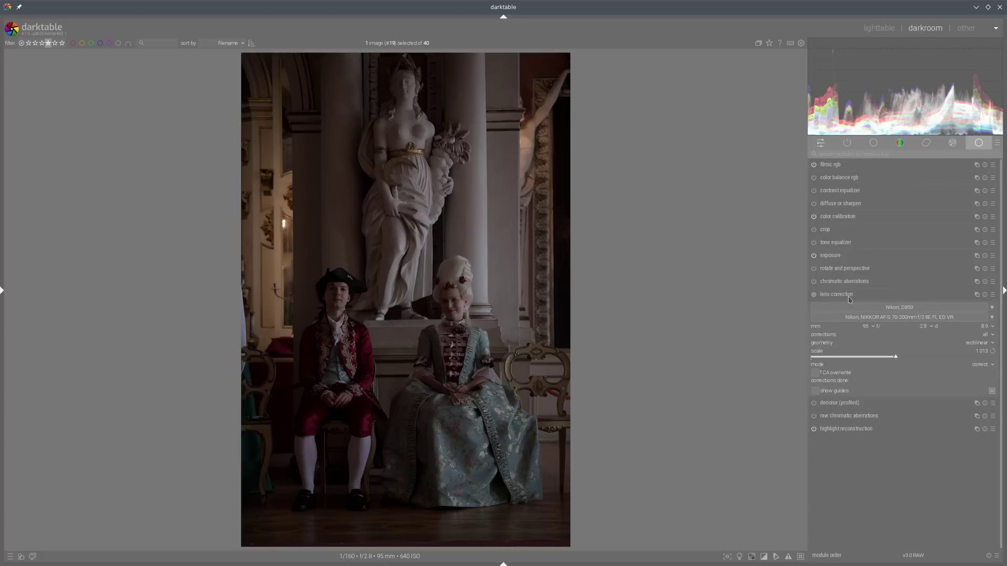
left_click(814, 295)
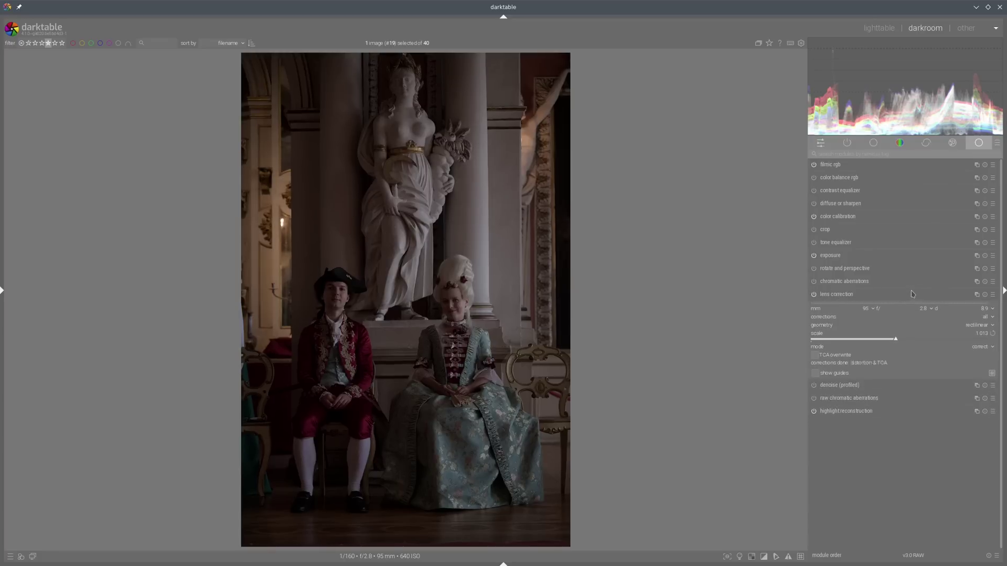
Raise the seated couple photo's exposure to about +3.25 EV.
left_click(837, 257)
left_click_drag(931, 295, 959, 295)
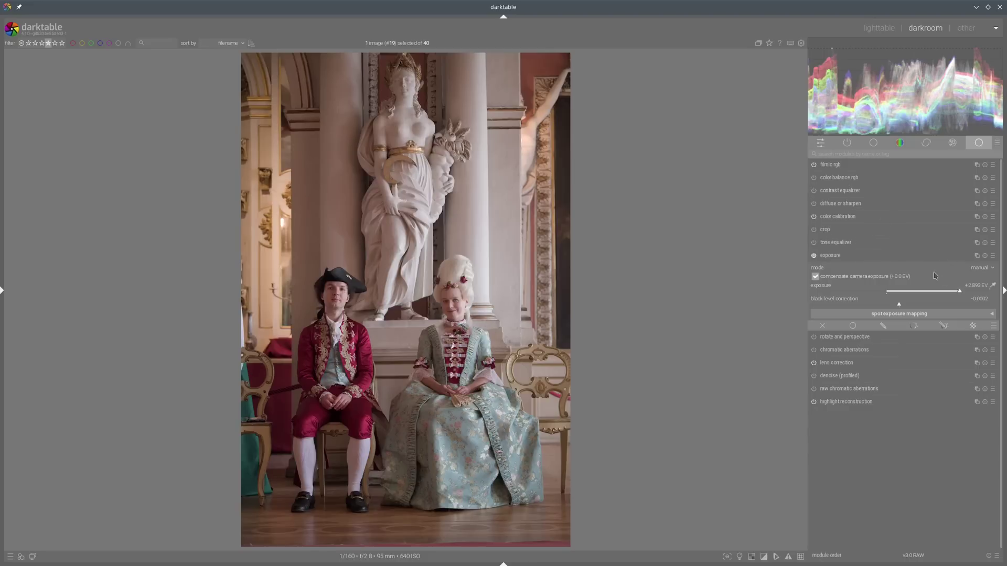
left_click(968, 294)
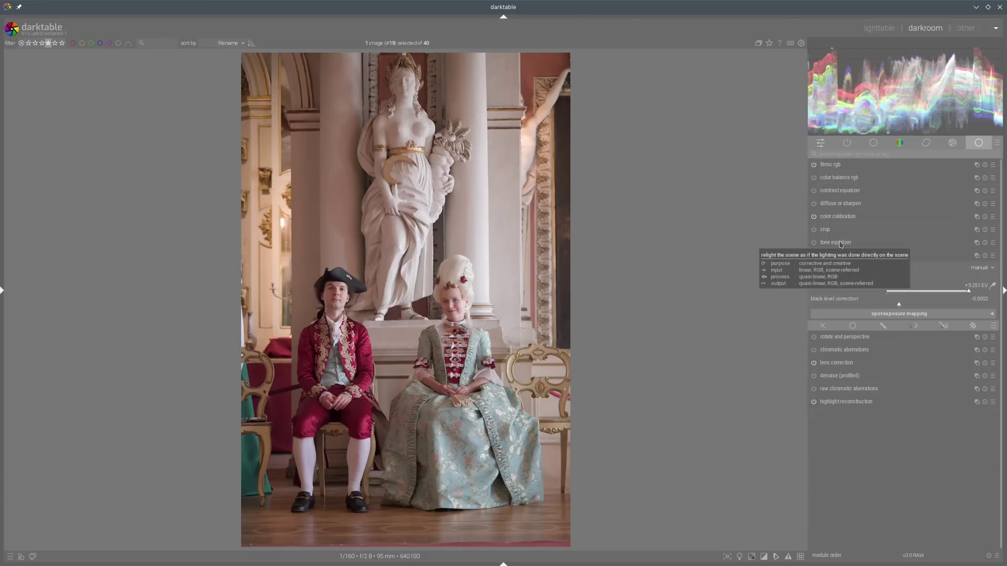
Apply the guided preset of tone equalizer and adjust its mask exposure compensation to balance the brightened tones.
left_click(838, 243)
left_click(992, 242)
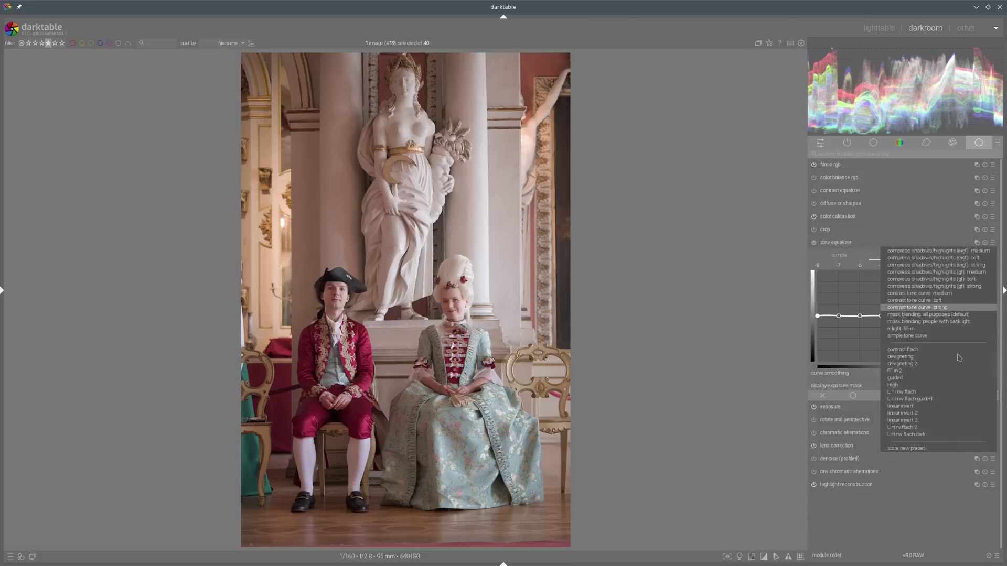
left_click(898, 378)
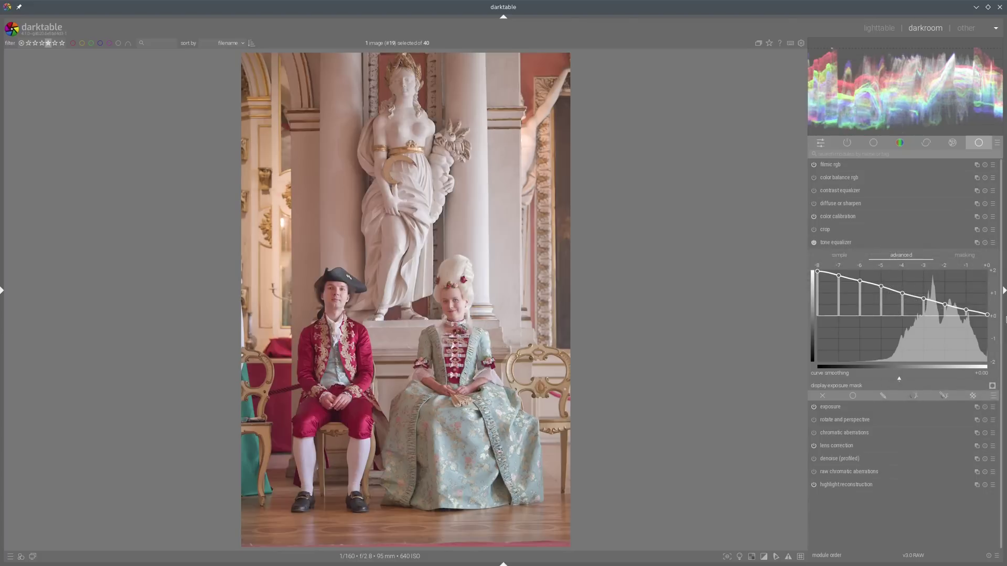
left_click(969, 256)
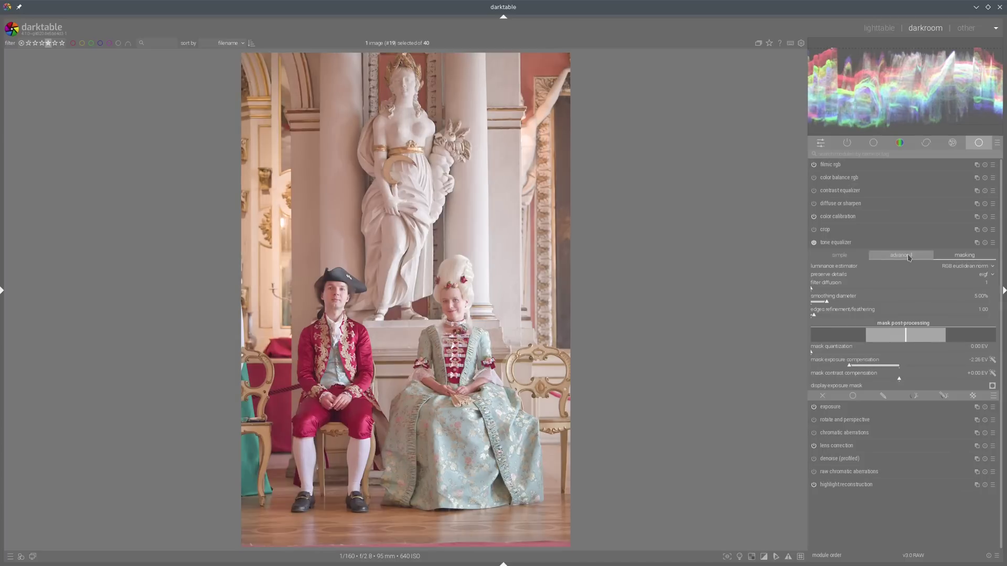
left_click(894, 243)
left_click(859, 255)
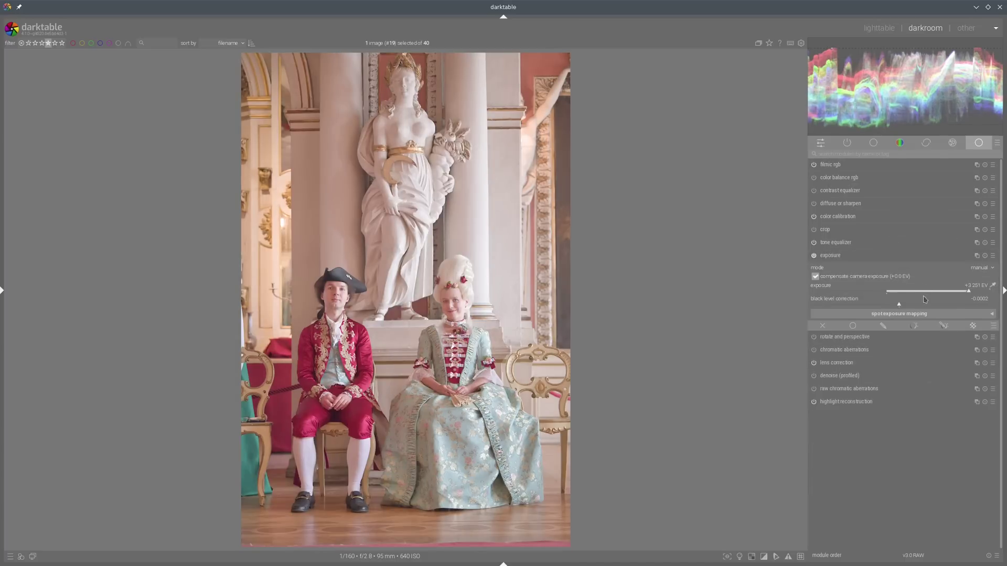
left_click(894, 242)
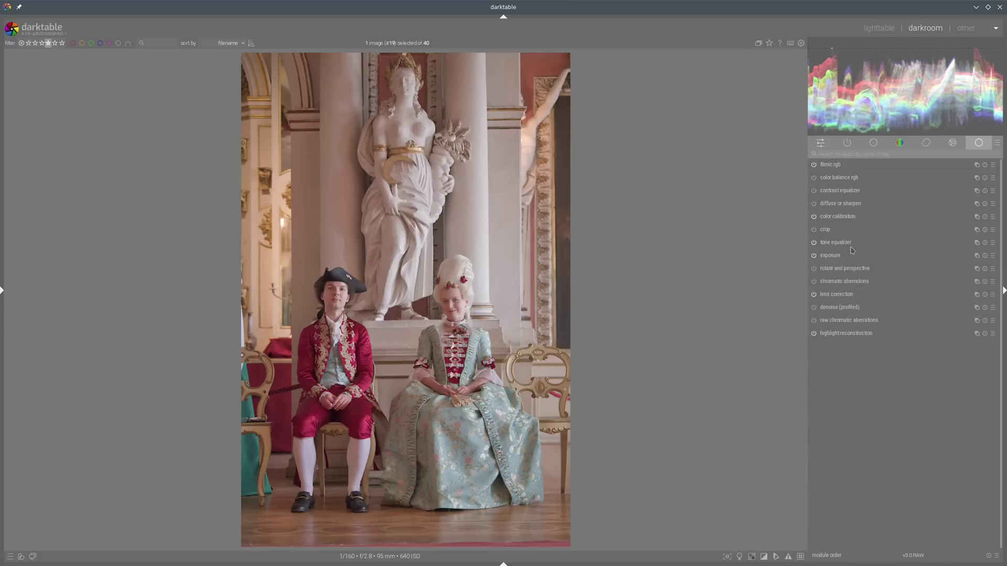
left_click_drag(878, 360, 838, 365)
left_click(850, 243)
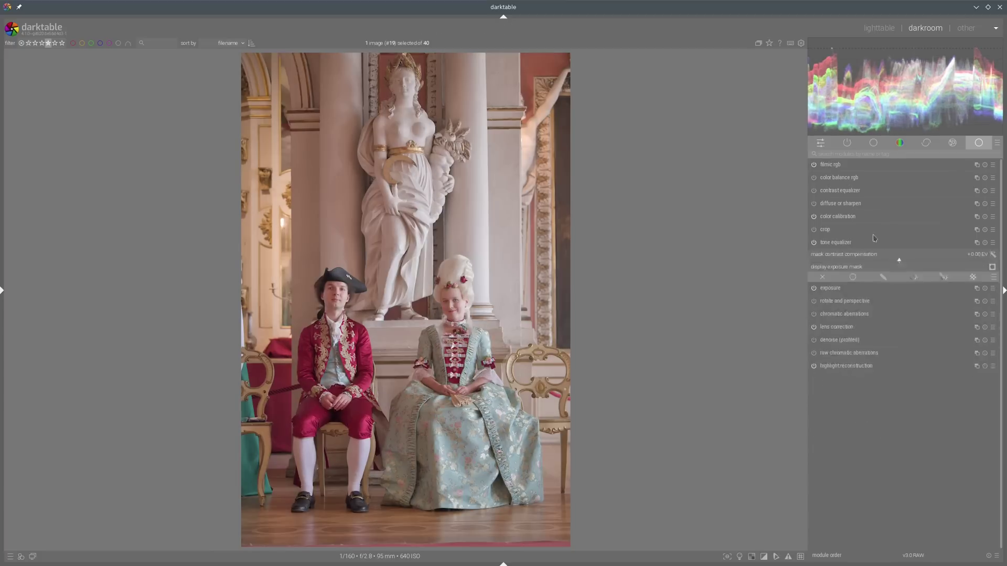
In color balance rgb, set shadow brilliance to about -8% and highlight brilliance to about +19%.
left_click(853, 176)
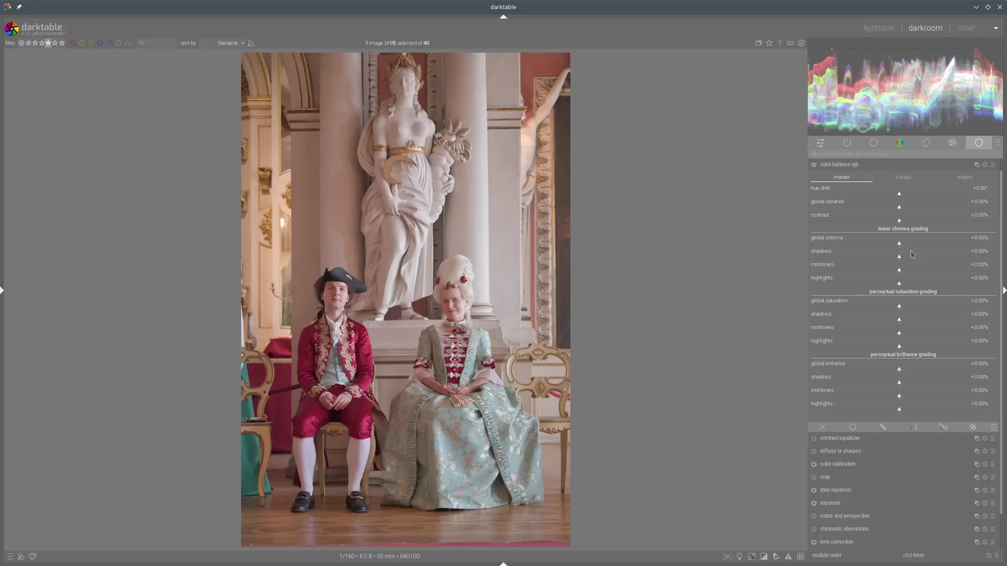
left_click(881, 384)
left_click(916, 409)
left_click(892, 383)
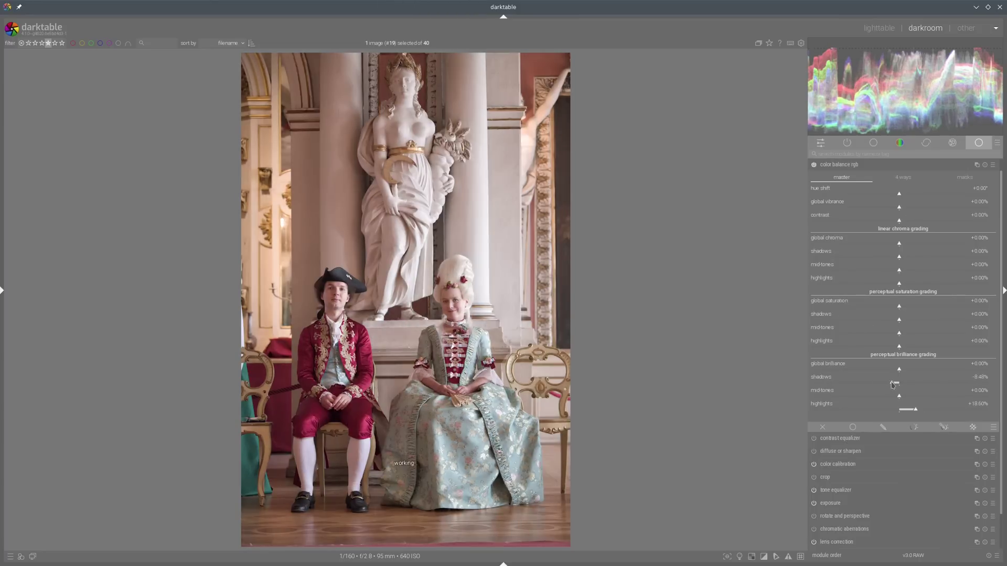
Set the perceptual saturation to about +58% for shadows, +27% for mid-tones and -18% for highlights.
left_click(950, 319)
left_click(923, 333)
left_click(882, 347)
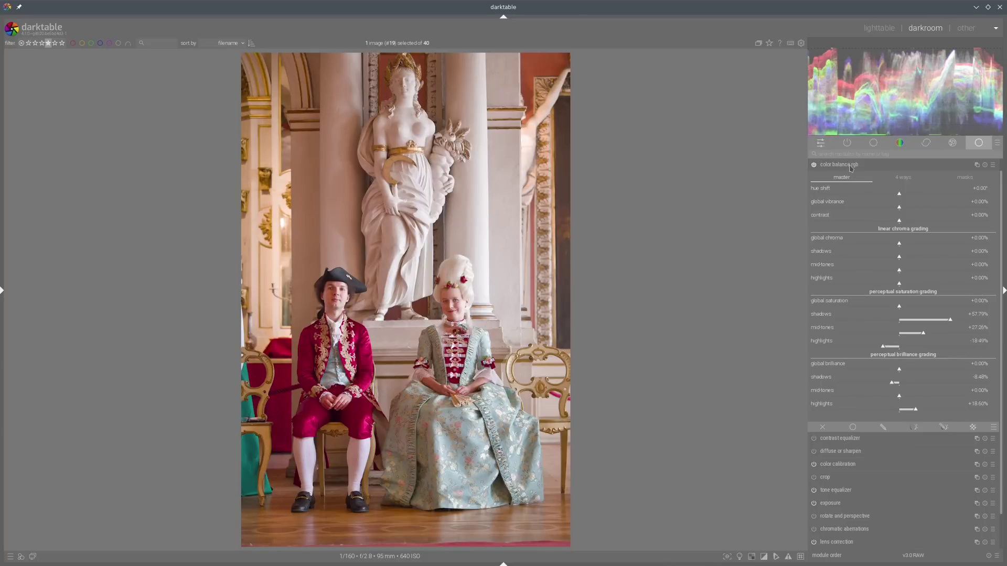
left_click(850, 166)
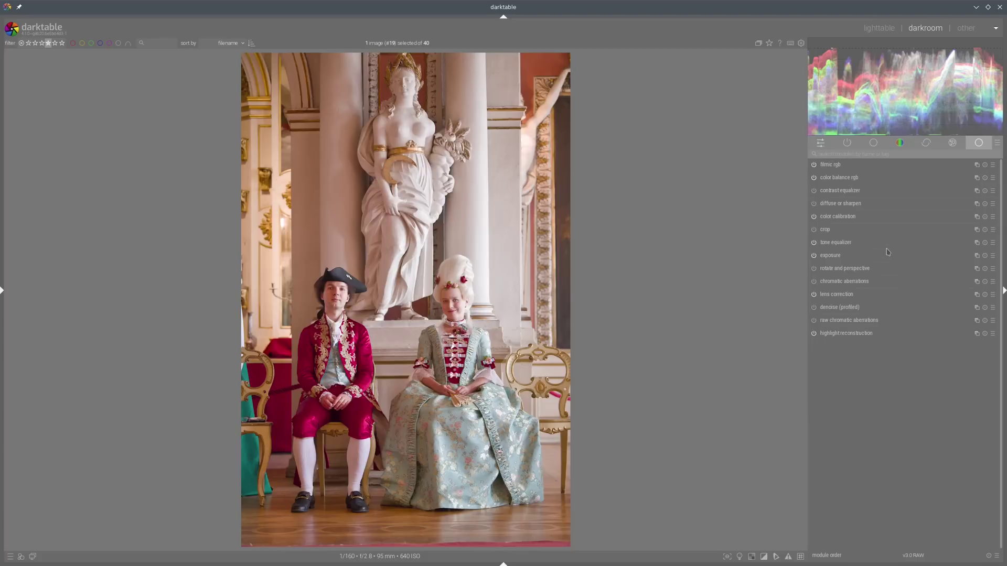
In color calibration, sample the white balance from the whole couple photo and reduce the illuminant chroma to about 39%.
left_click(838, 216)
left_click(992, 249)
left_click(893, 286)
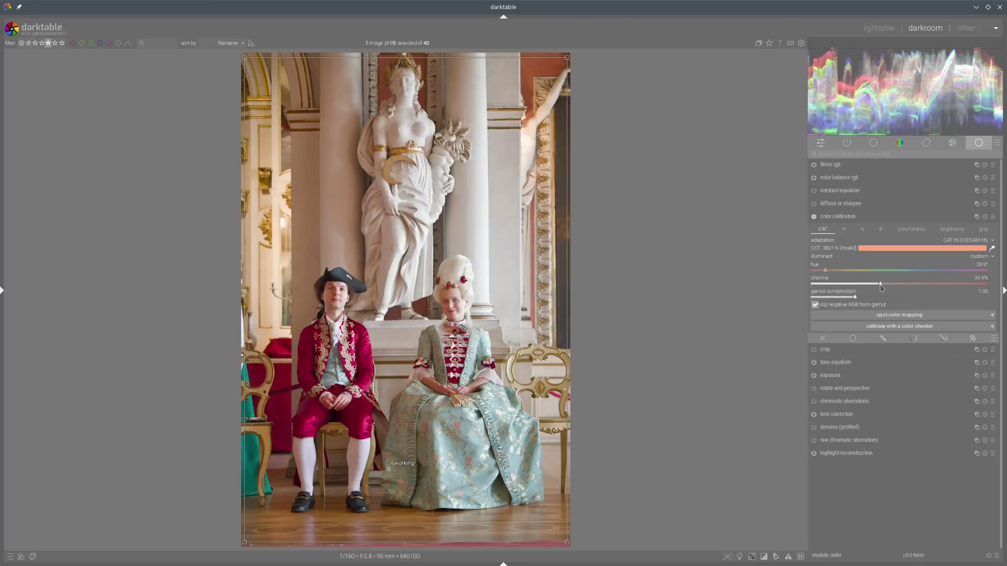
left_click(859, 216)
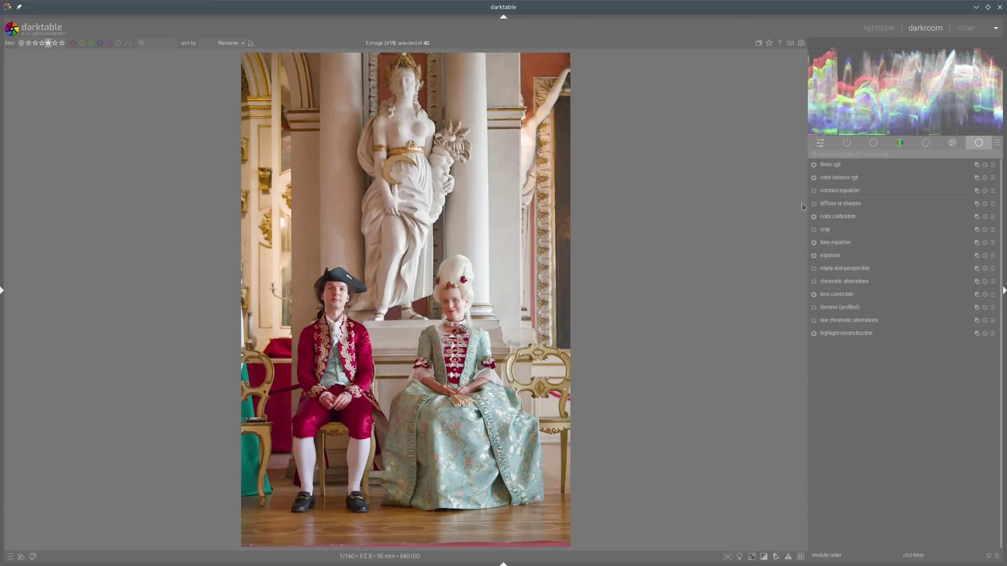
Inspect the statue and column up close, and add local contrast with a diffuse or sharpen preset.
scroll(544, 172, "up", 7)
left_click_drag(639, 165, 580, 321)
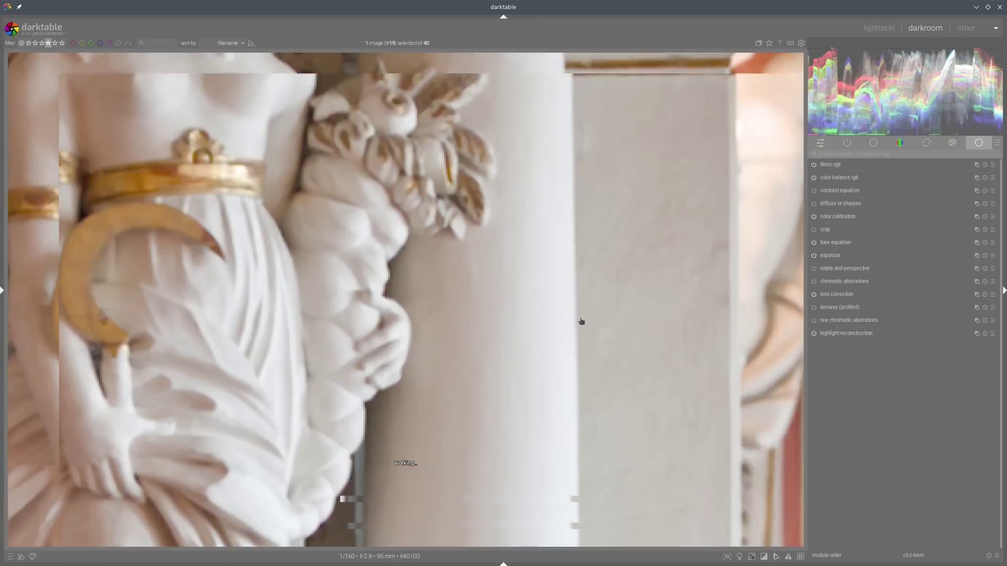
scroll(615, 270, "down", 4)
scroll(614, 270, "down", 3)
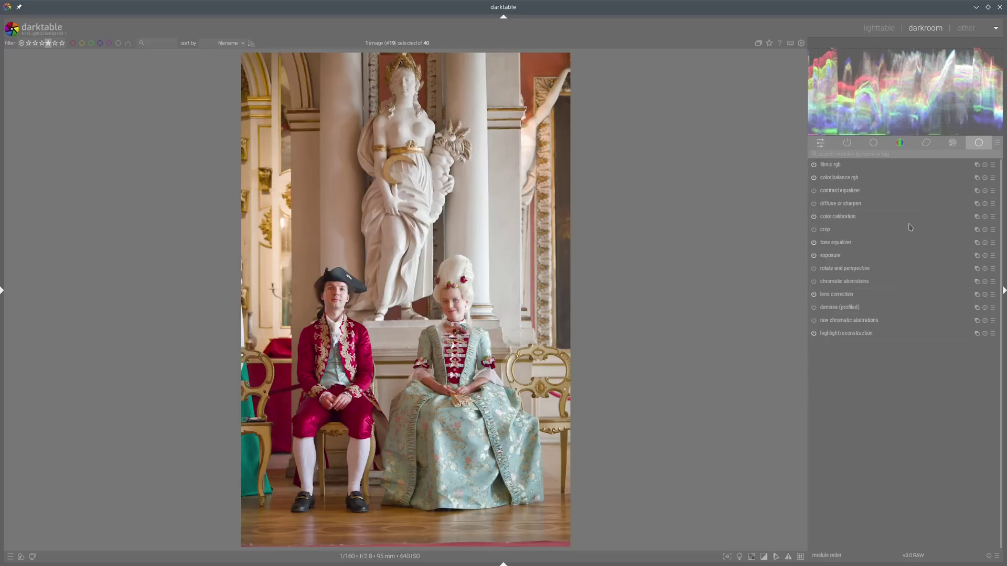
left_click(992, 204)
left_click(927, 364)
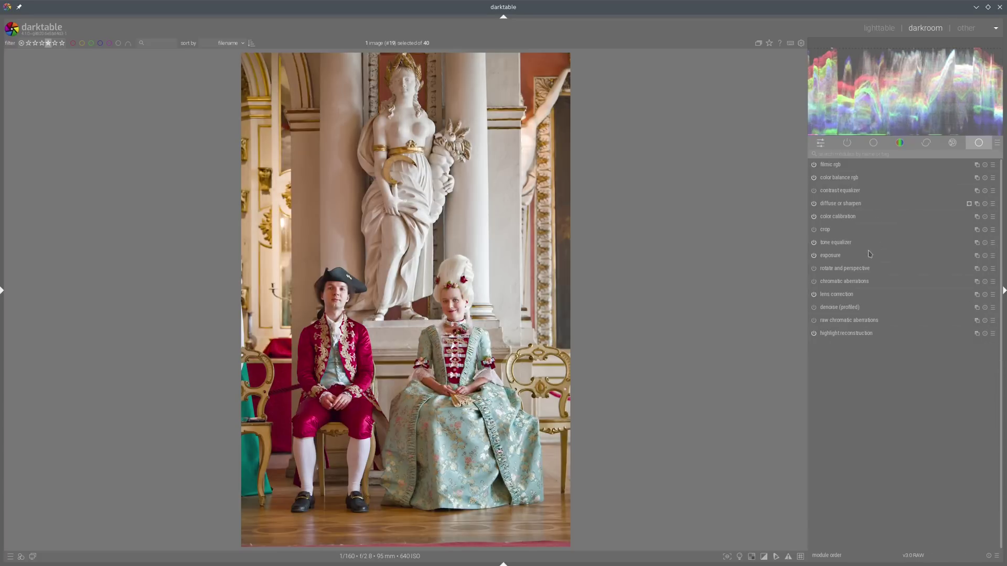
Zoom in on the woman's face, enable denoise (profiled) and lower preserve shadows to about 0.69.
scroll(442, 327, "up", 5)
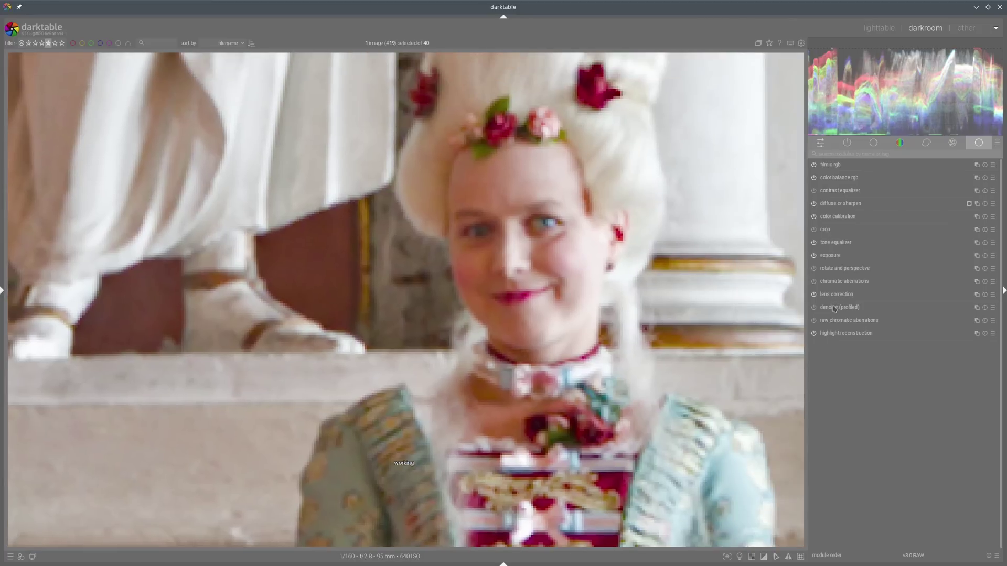
left_click(839, 308)
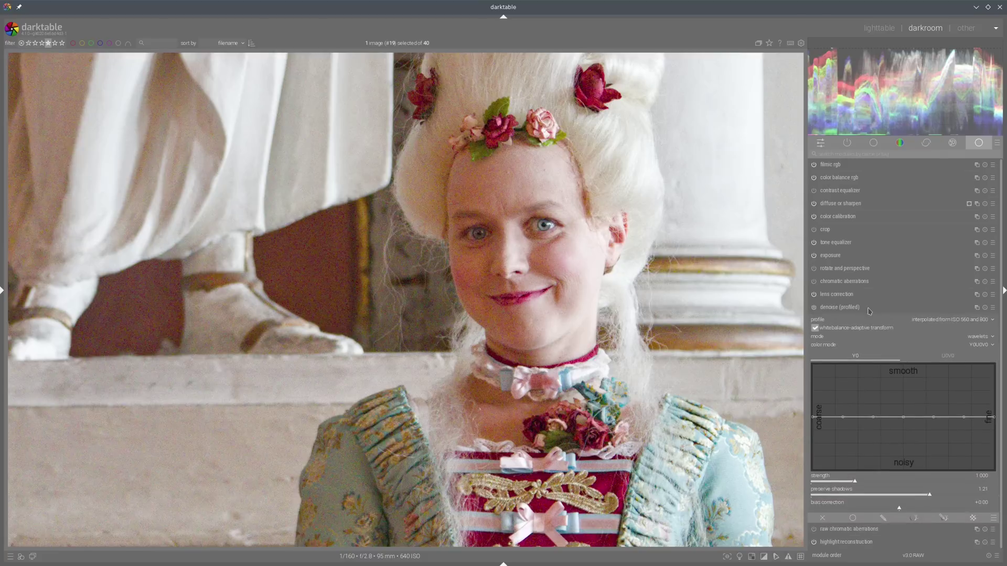
left_click(814, 308)
left_click(880, 494)
left_click(839, 309)
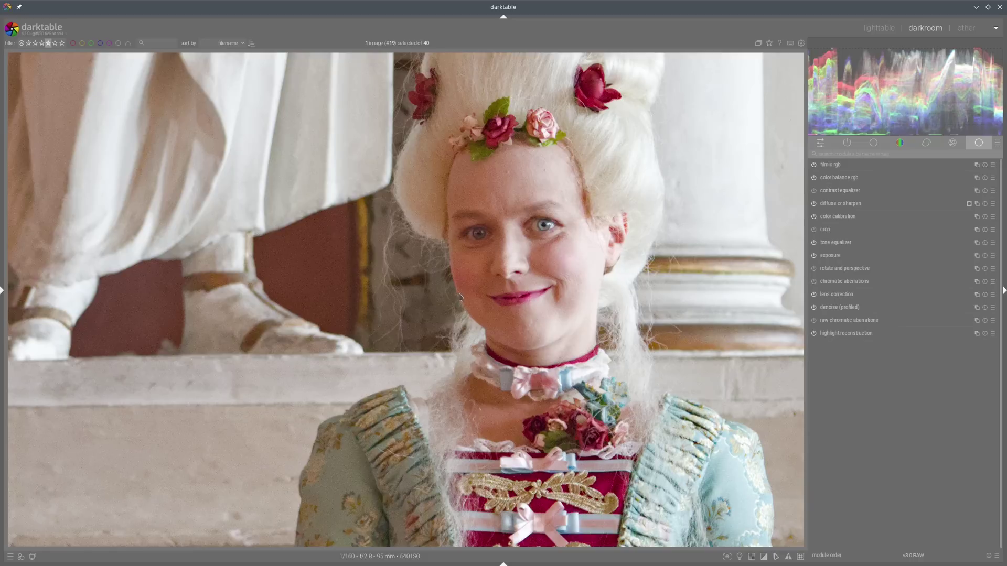
Raise the whole Y0 curve of denoise (profiled) toward smooth, from coarse to fine detail.
left_click(839, 307)
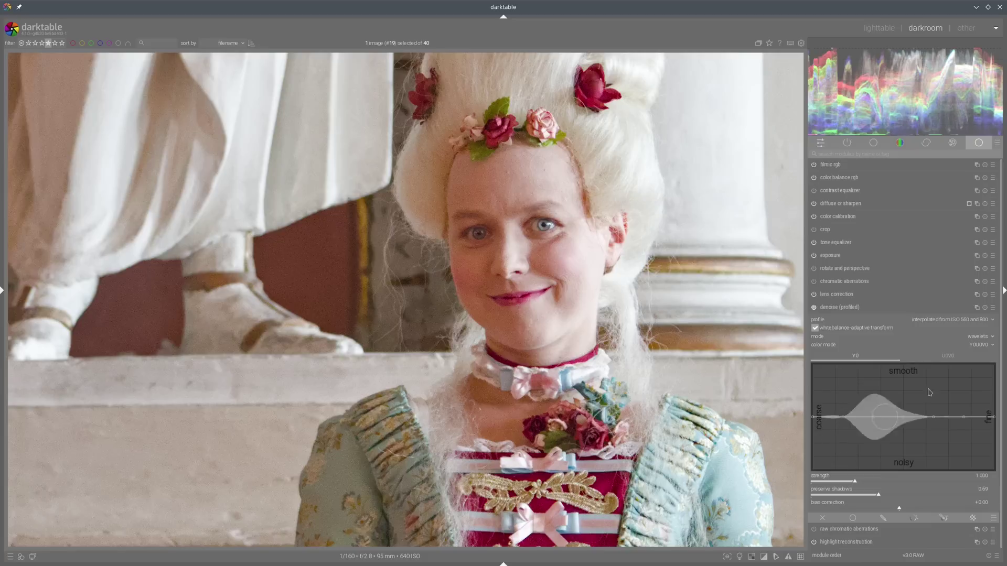
scroll(839, 386, "down", 10)
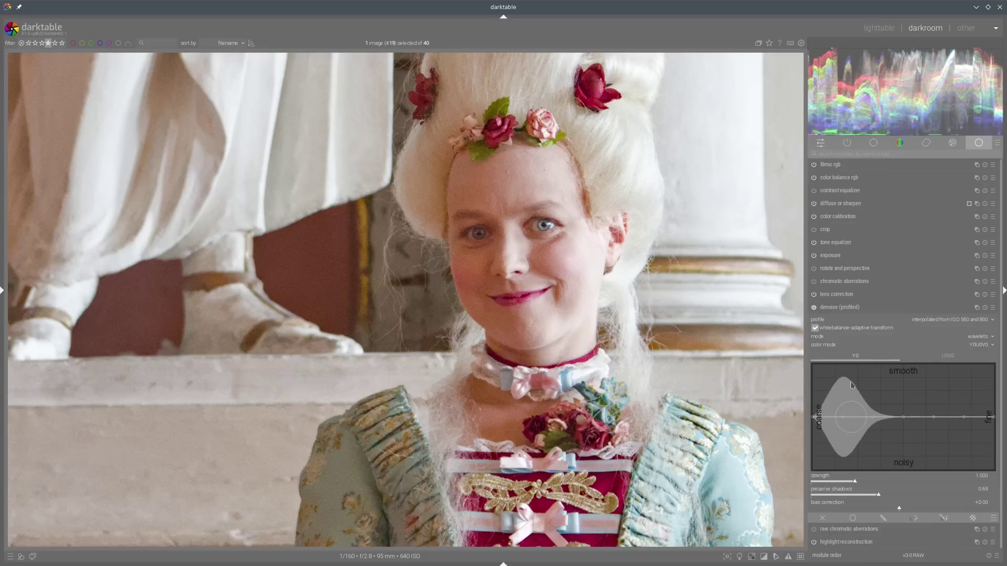
left_click_drag(860, 390, 851, 375)
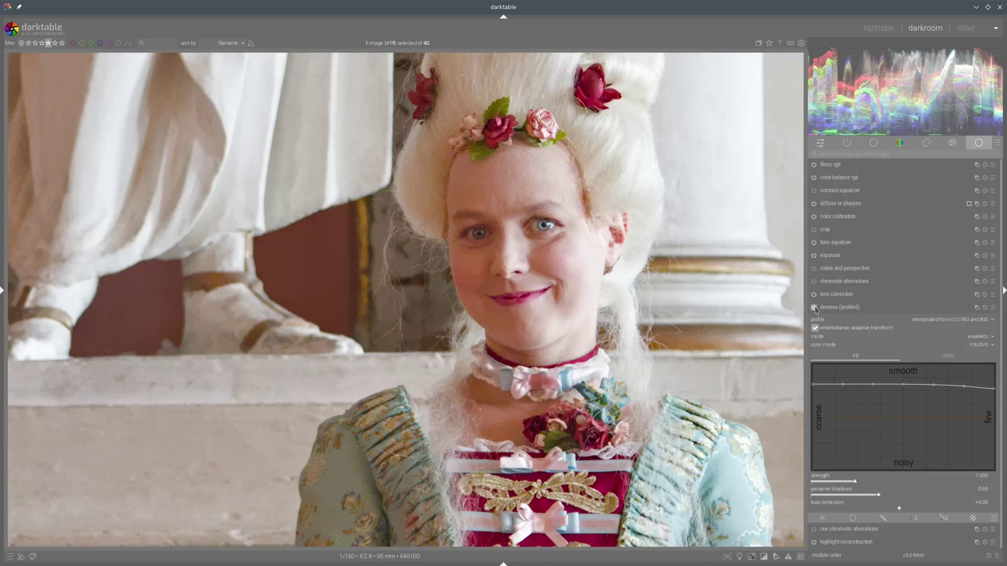
left_click(841, 308)
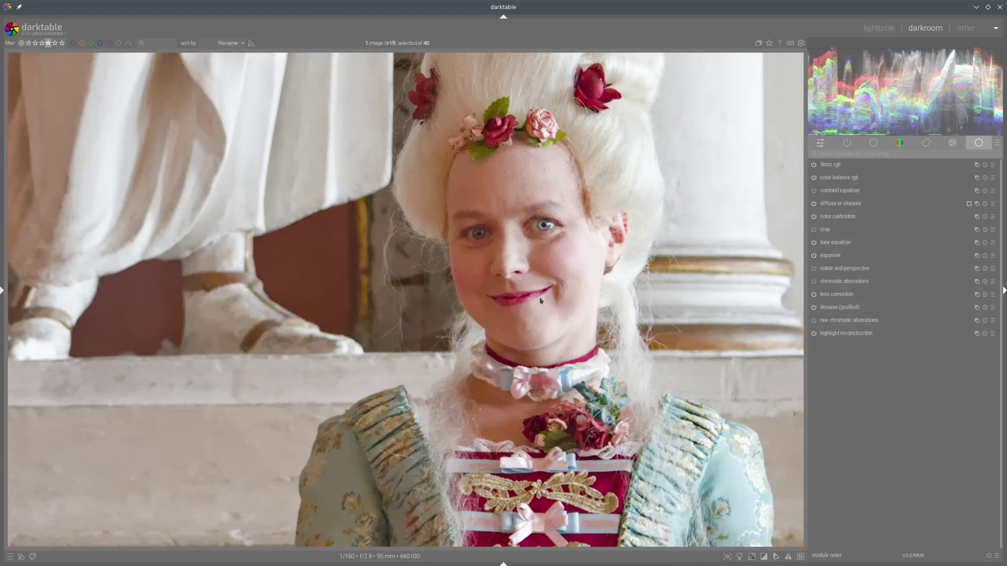
Add a second denoise (profiled) instance in non-local means mode, reduce its strength to about 0.36, and compare its effect.
right_click(976, 307)
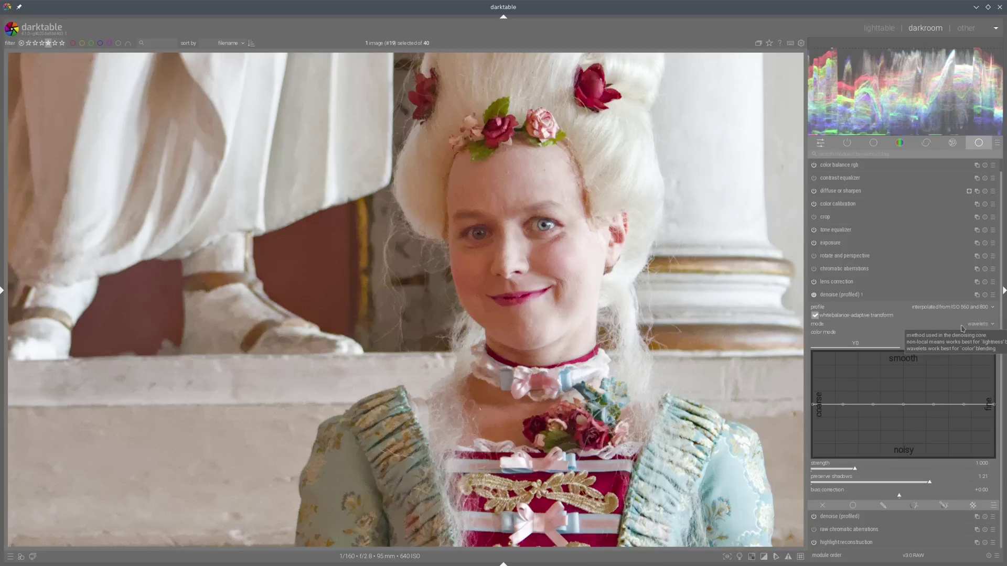
left_click(976, 328)
left_click(987, 322)
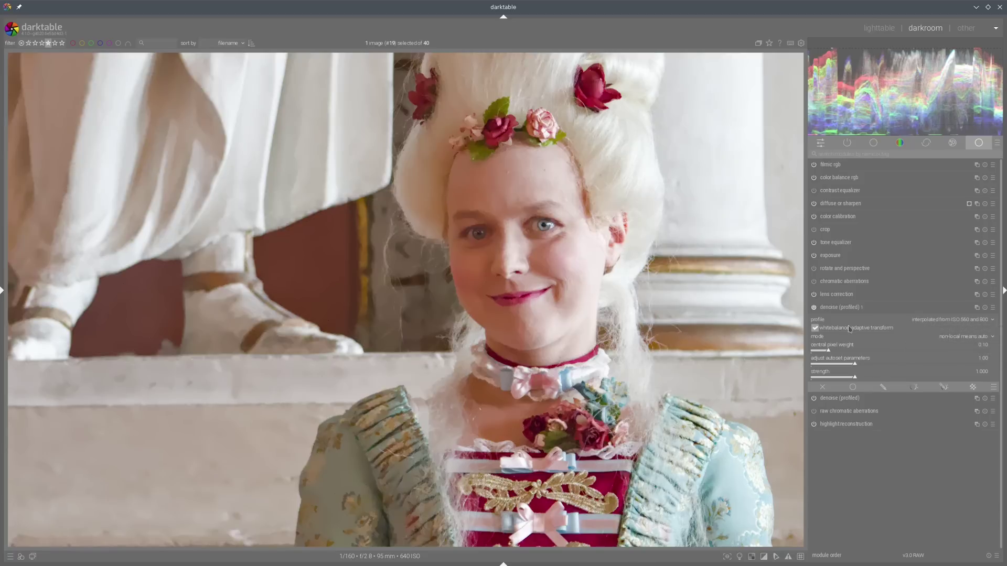
left_click(979, 339)
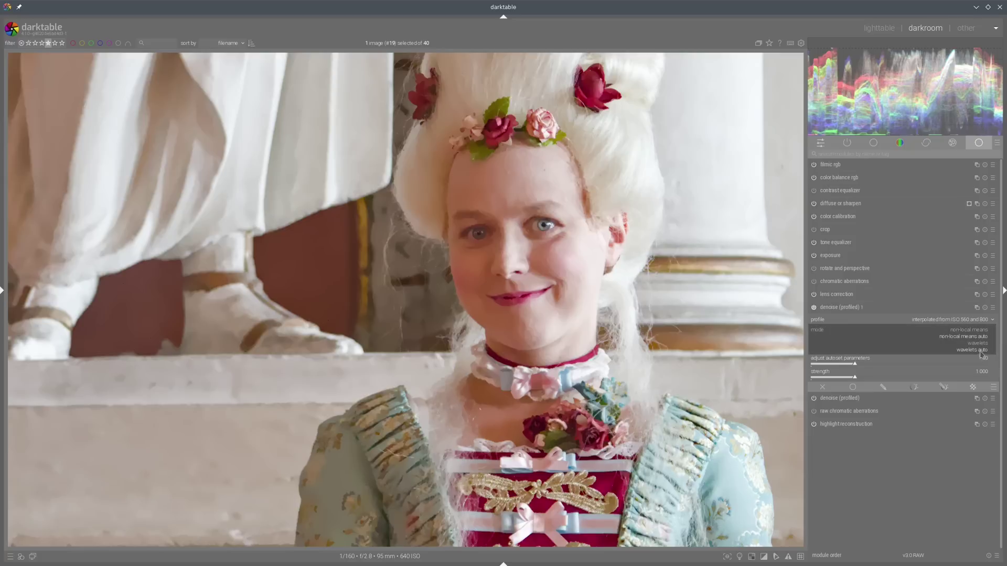
left_click(969, 330)
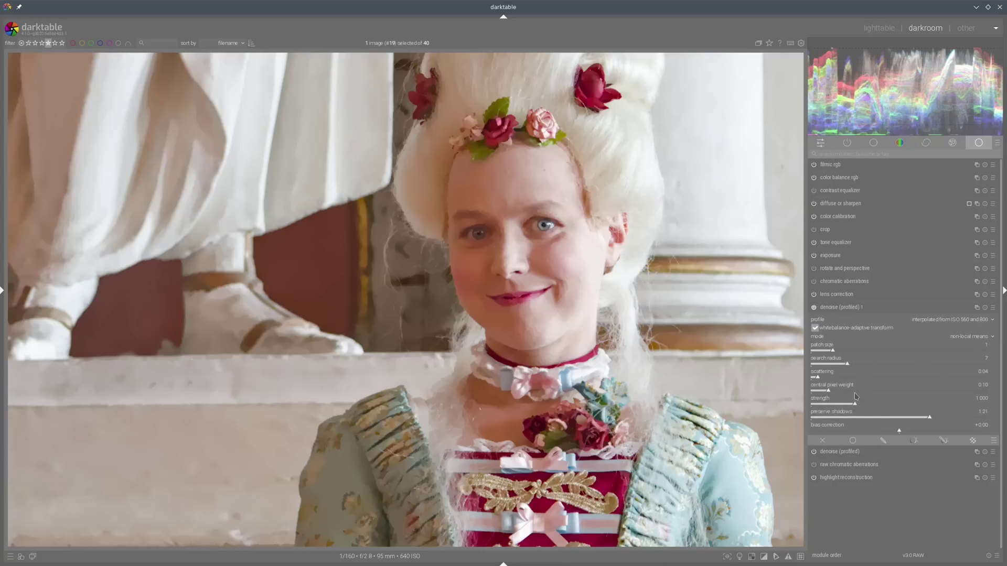
left_click(826, 404)
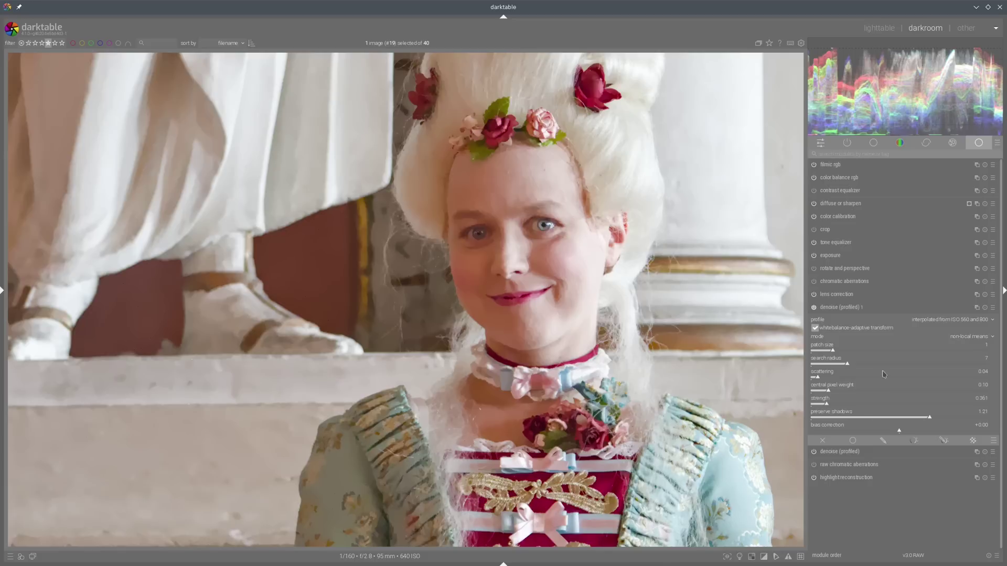
left_click(814, 309)
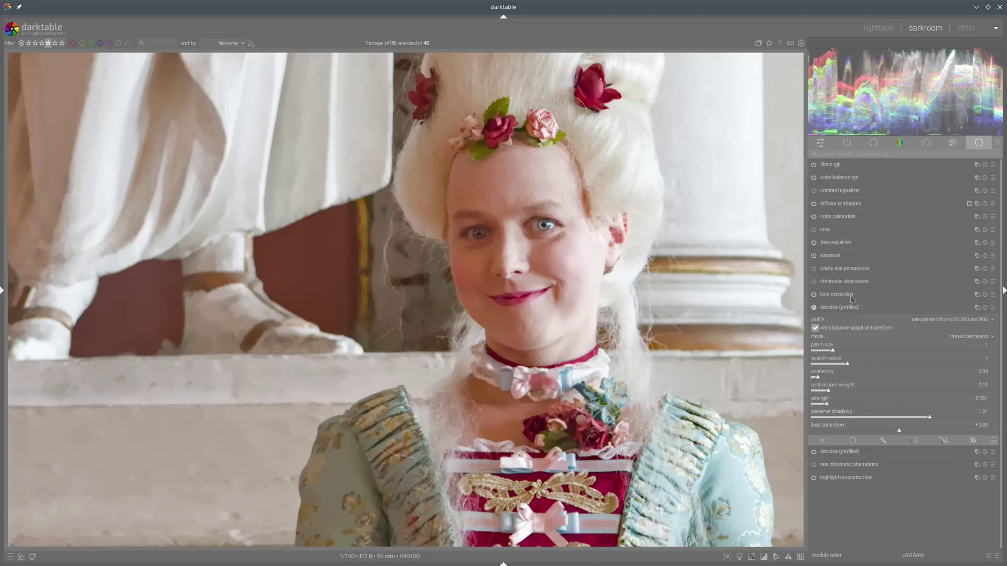
Copy the seated couple photo's edit history and paste all its parts onto the neighbouring photo of the seated trio.
left_click(860, 310)
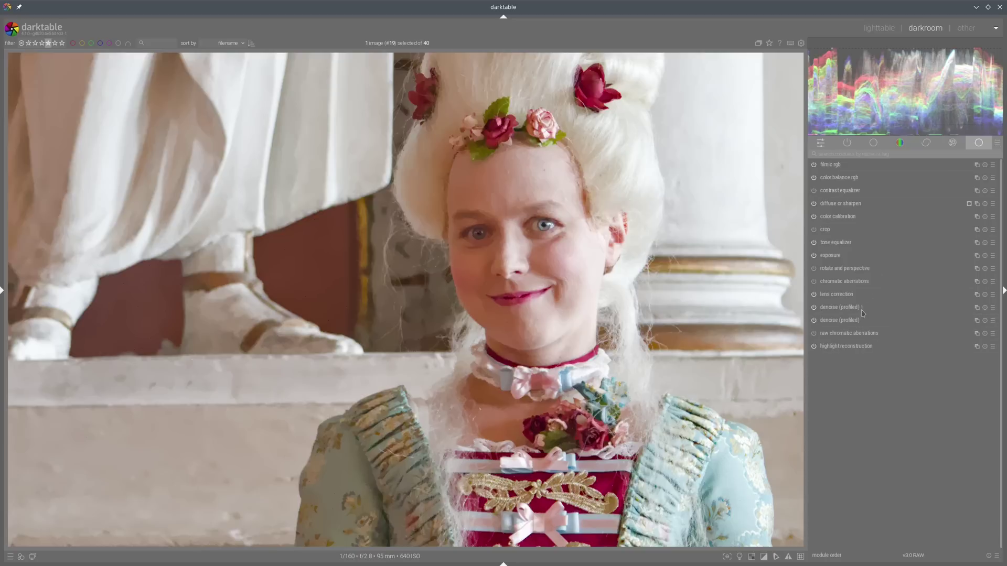
scroll(643, 298, "down", 4)
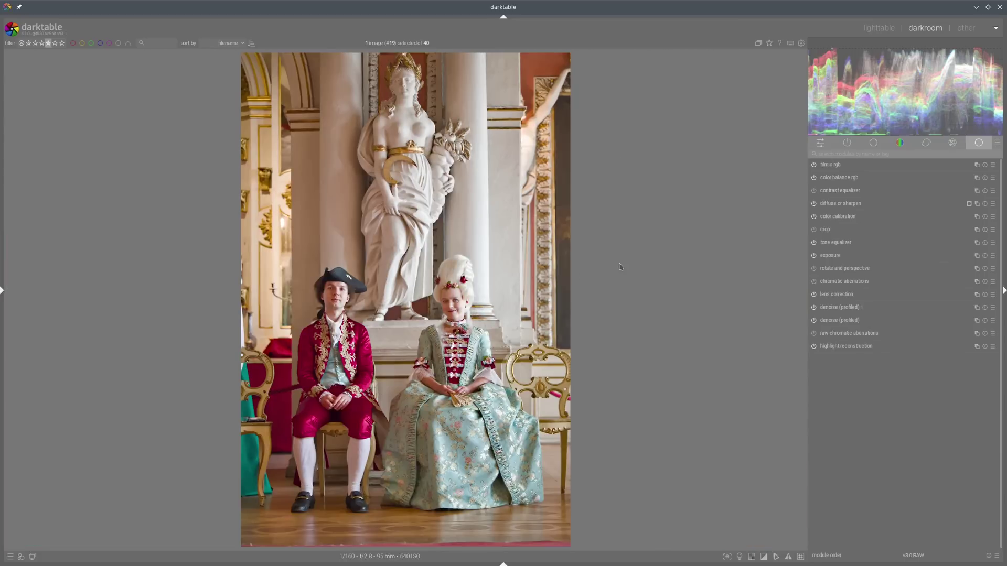
left_click(870, 27)
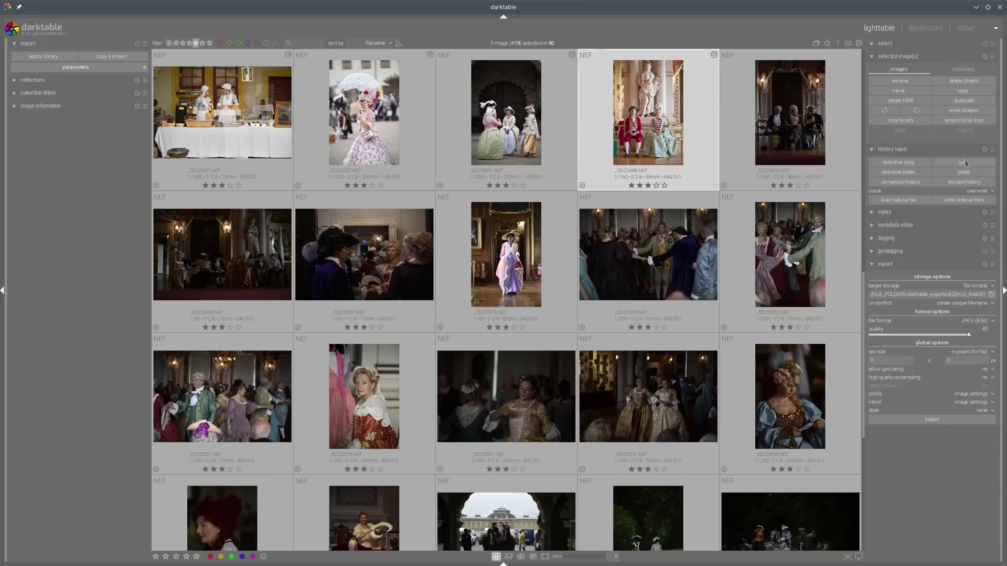
key("ctrl+shift+v")
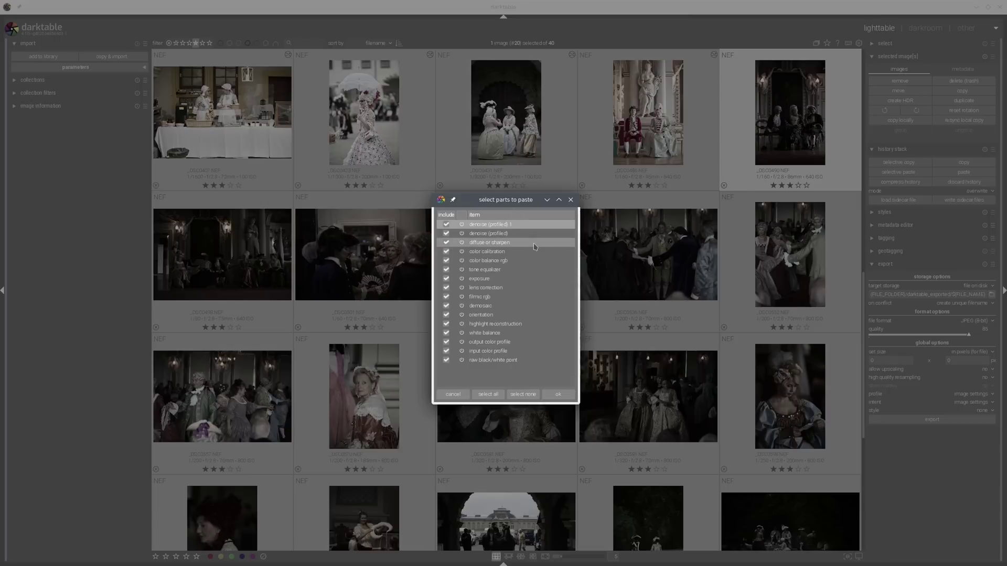
left_click(555, 395)
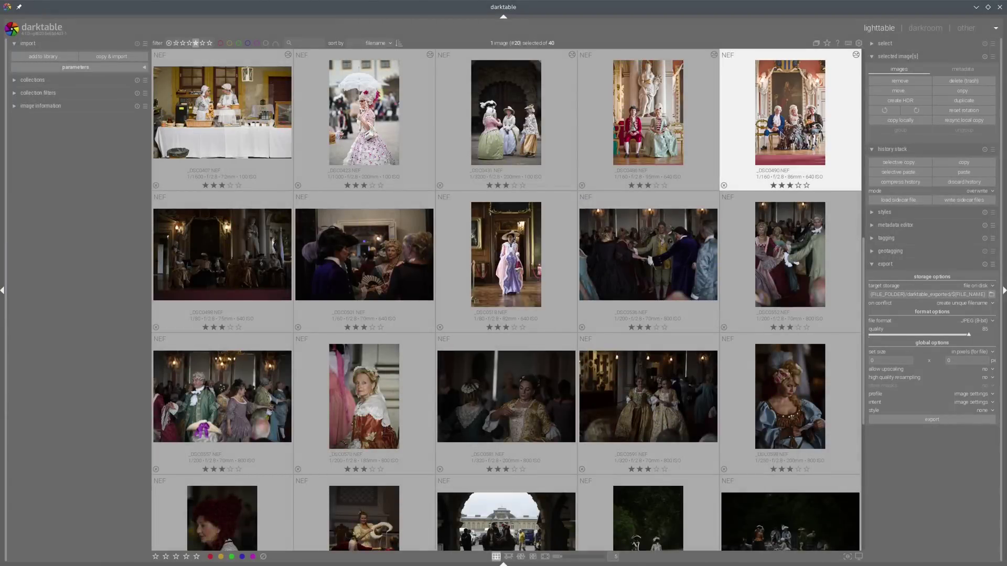
Open the trio photo for editing, add a second tone equalizer instance and lower its mask exposure compensation.
key("d")
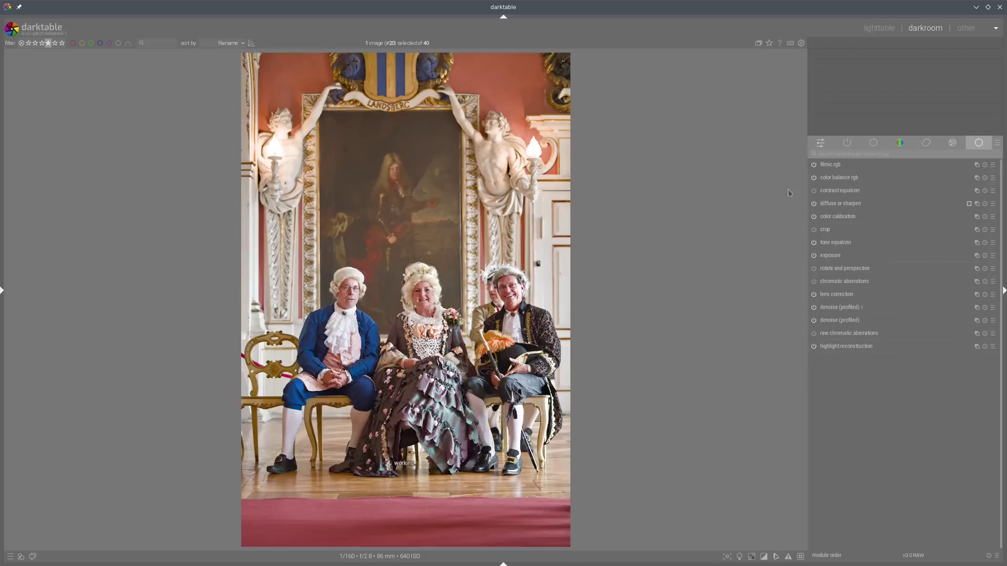
left_click(838, 243)
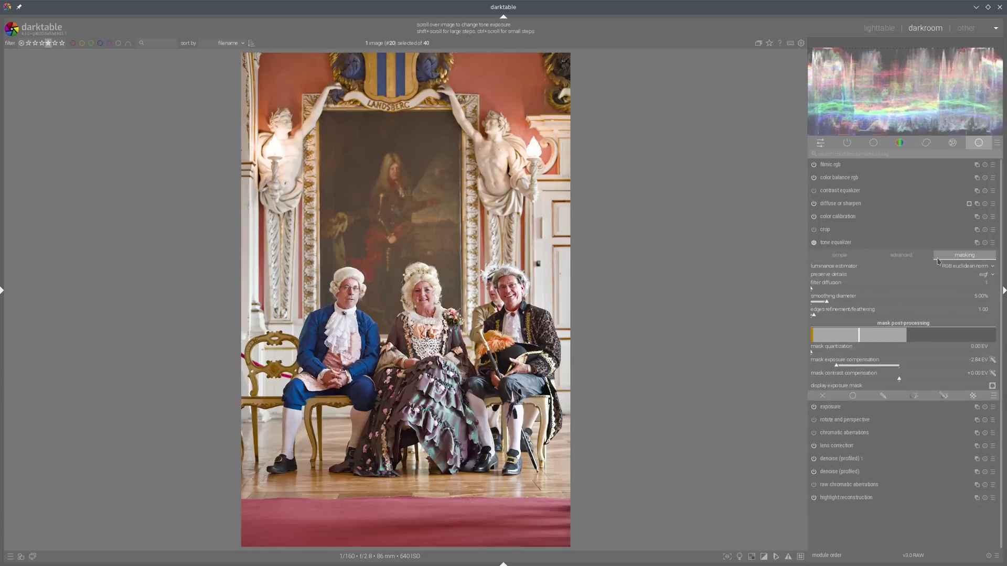
left_click(976, 244, "ctrl")
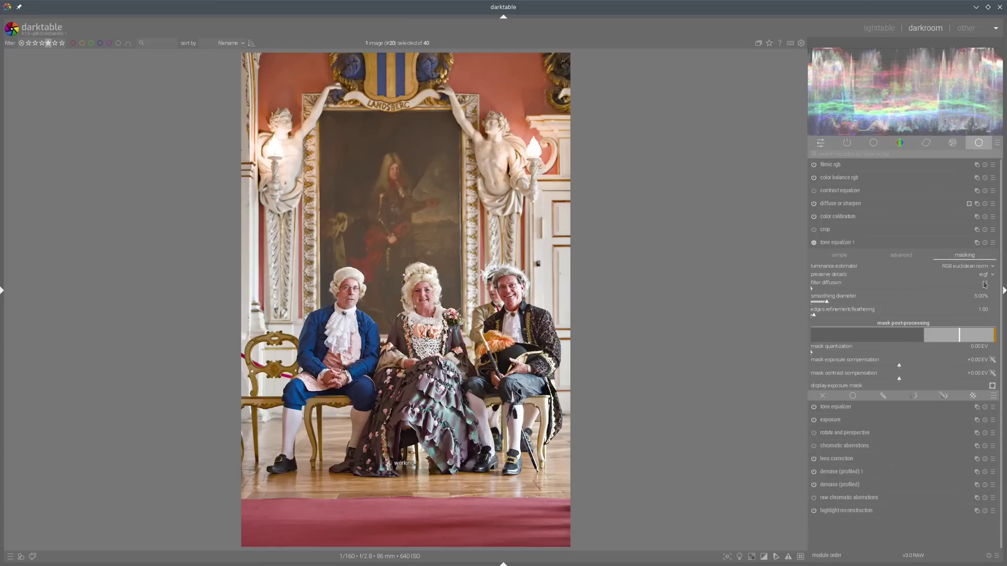
left_click_drag(980, 363, 836, 360)
left_click(900, 255)
left_click(964, 255)
left_click(837, 367)
Darken the highlights around the wall lamp with the second tone equalizer, and check the photo in color assessment mode.
left_click(901, 255)
scroll(978, 304, "down", 3)
scroll(979, 300, "down", 3)
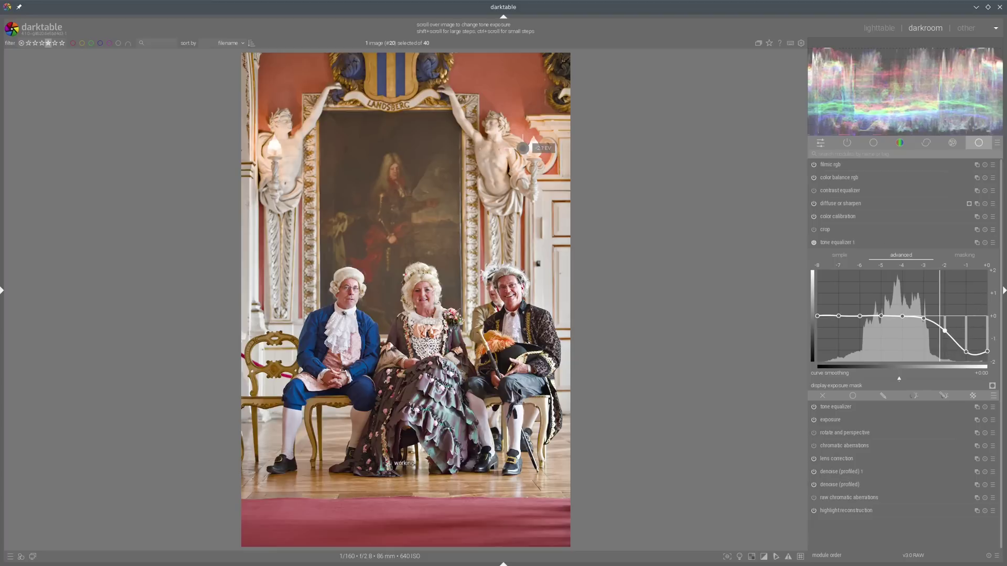
left_click(863, 246)
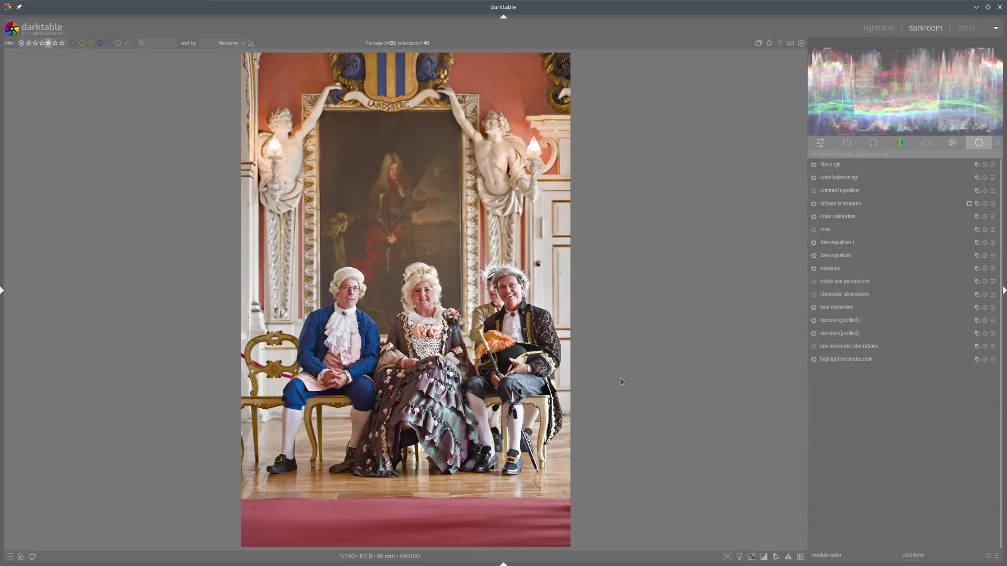
left_click(739, 556)
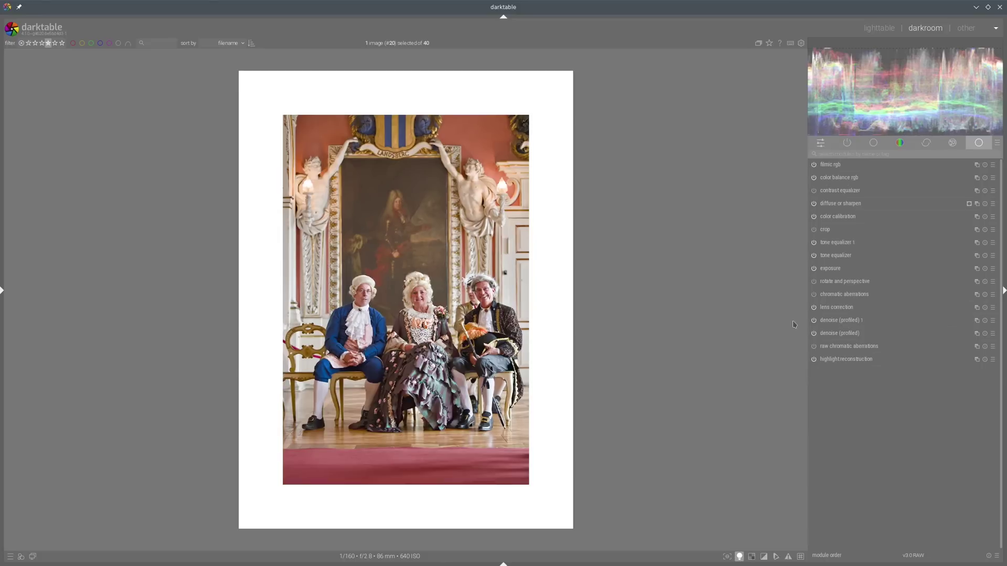
left_click(879, 28)
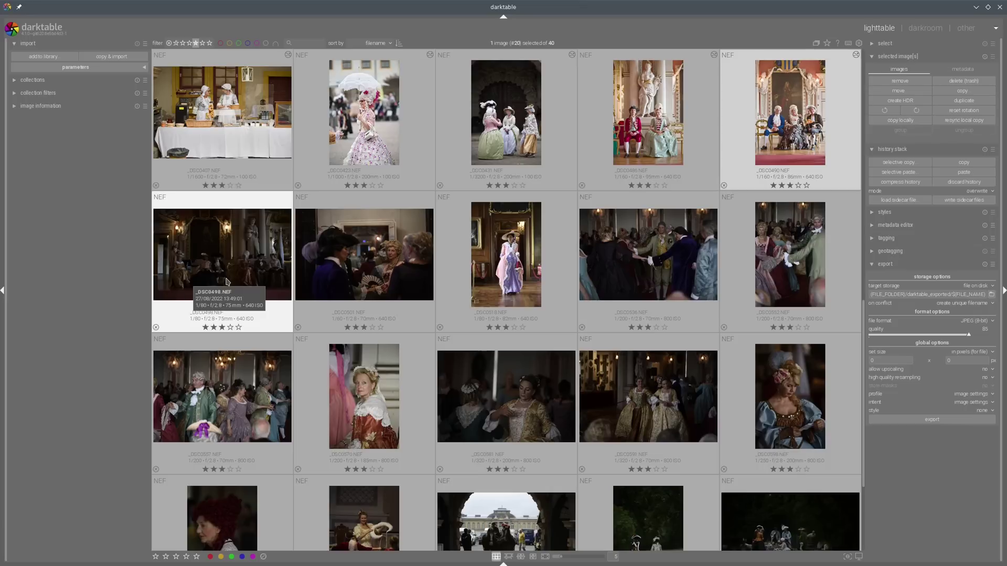
left_click(227, 281)
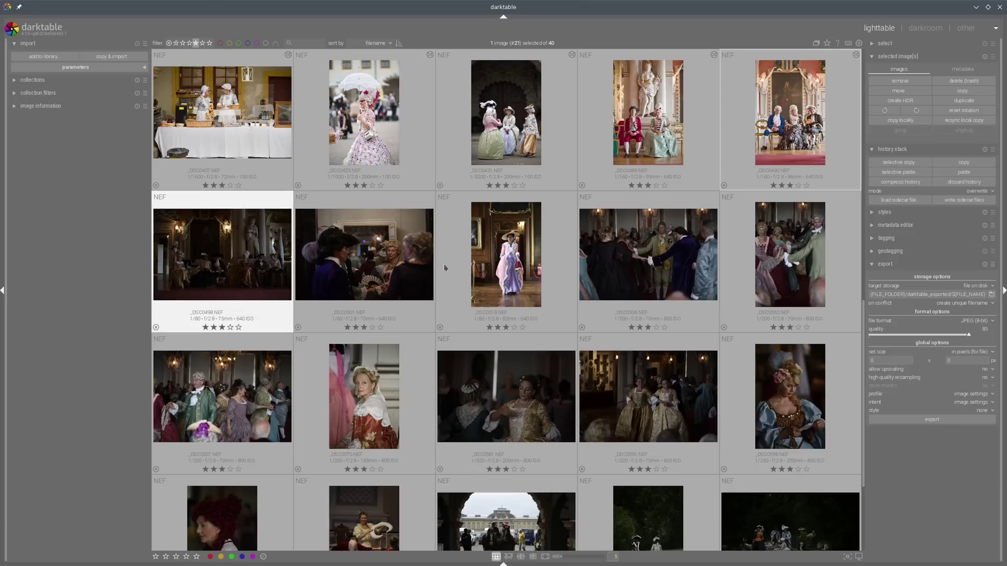
key("d")
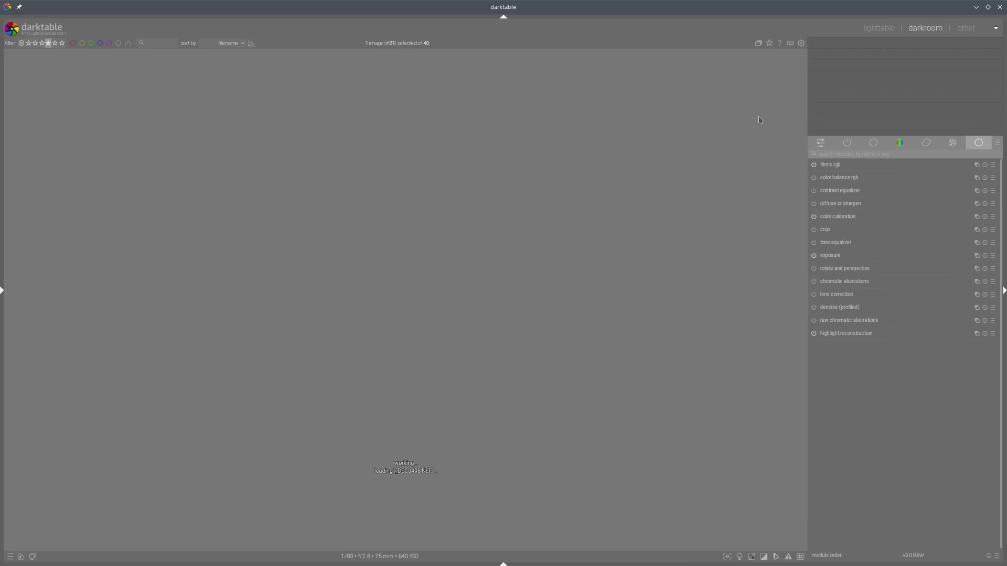
key("l")
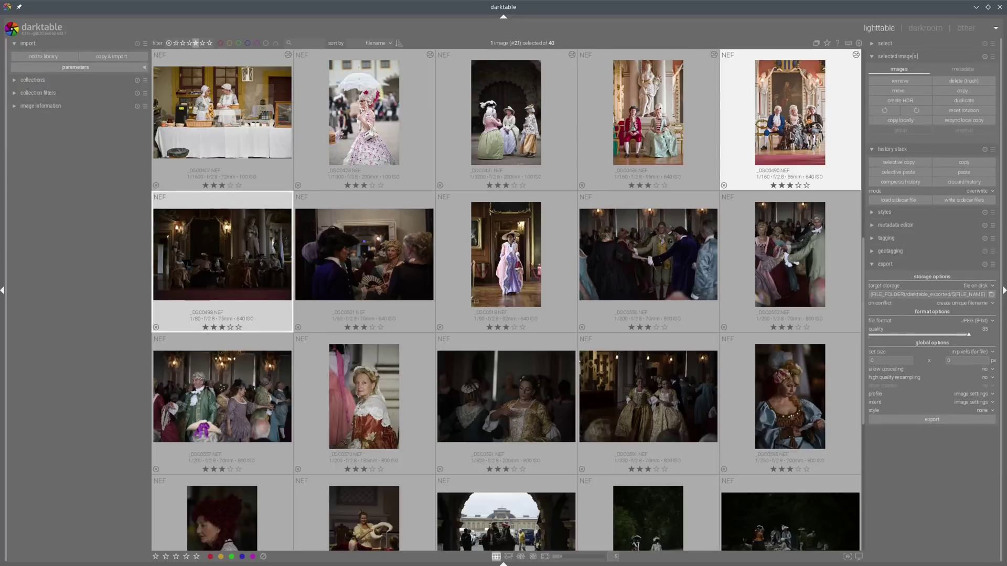
left_click(792, 132)
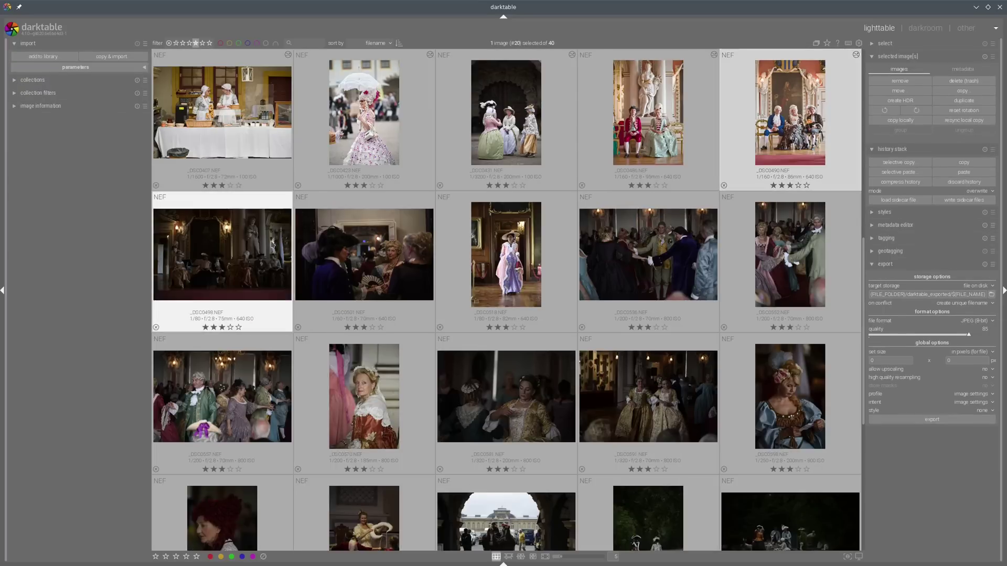
Open the dark landscape-format photo _DSC0498.NEF of the seated group for editing and set its exposure to about +2.01 EV.
left_click(251, 254)
key("d")
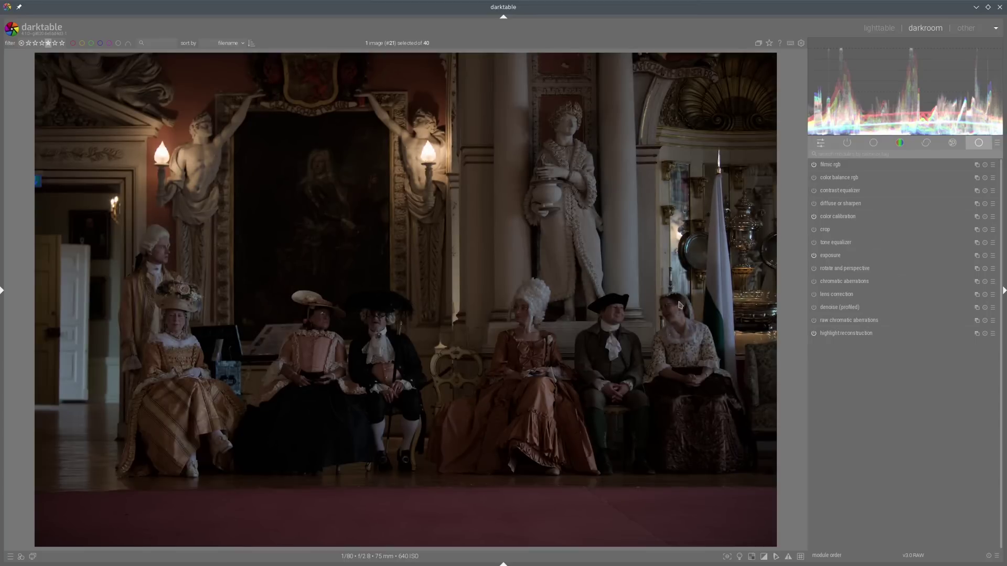
left_click(840, 256)
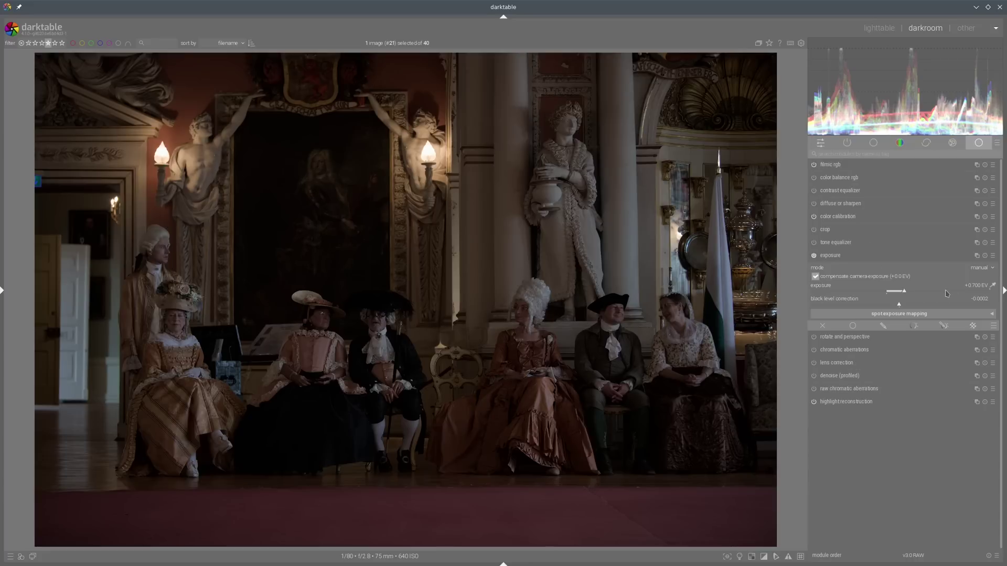
left_click(947, 293)
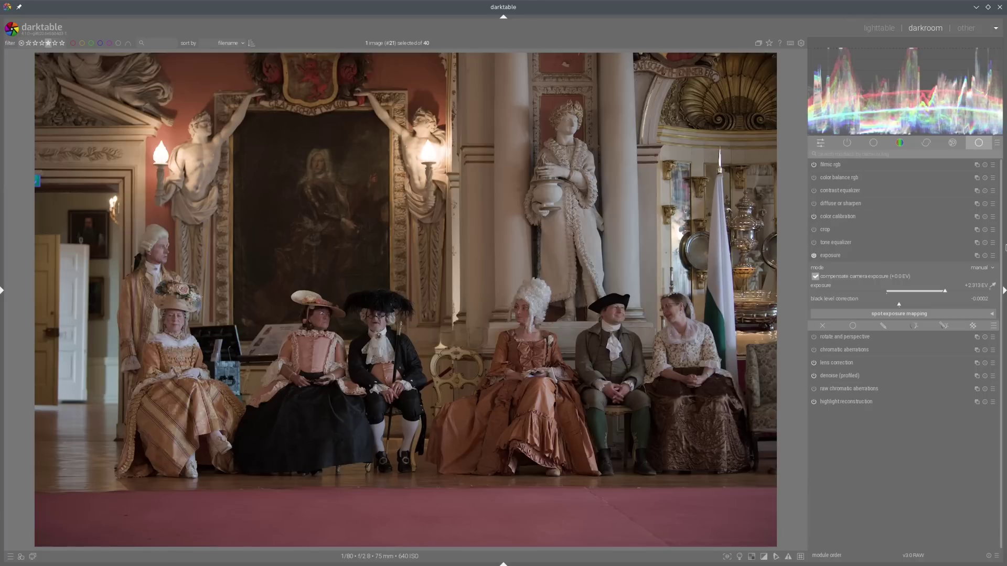
Apply a shadow-lifting preset to the tone equalizer, check its advanced curve, and compare the photo with the module off and on.
left_click(993, 243)
left_click(938, 397)
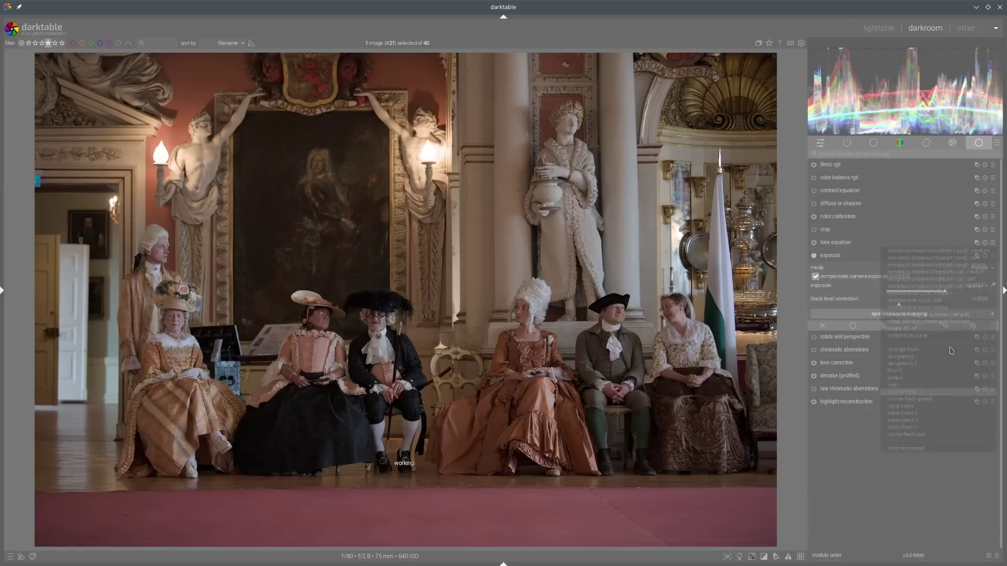
left_click(857, 244)
left_click(902, 254)
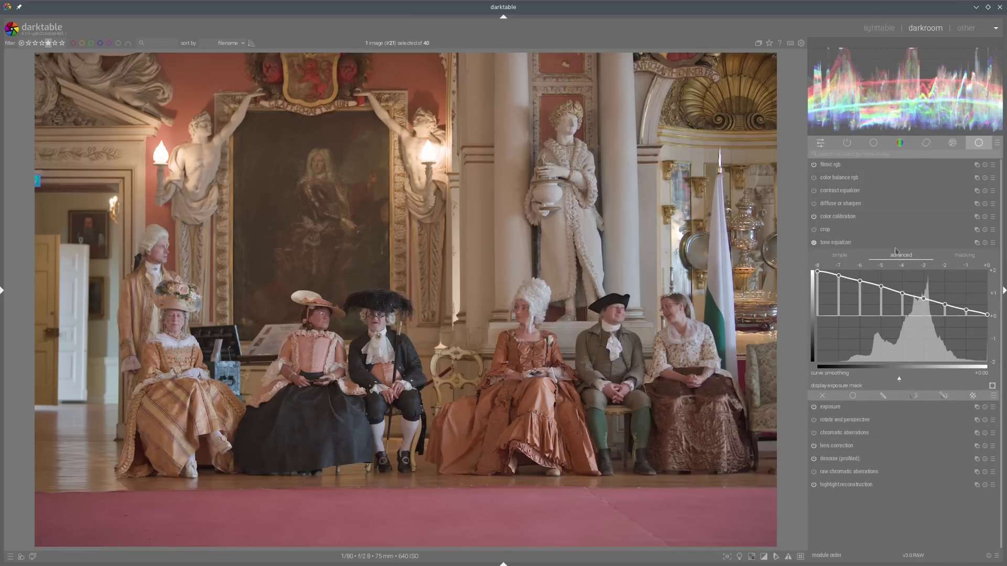
left_click(867, 244)
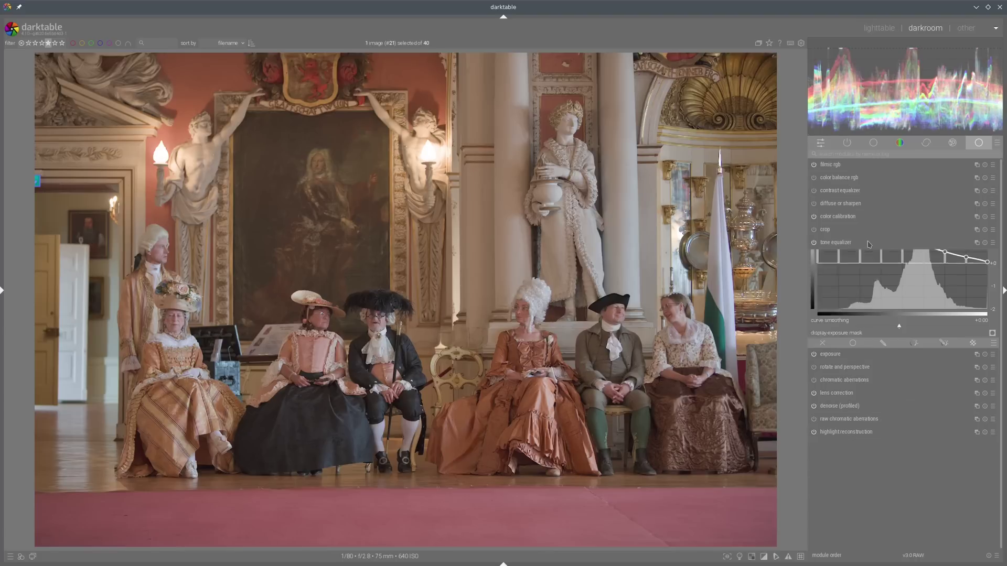
left_click(814, 244)
left_click(814, 244)
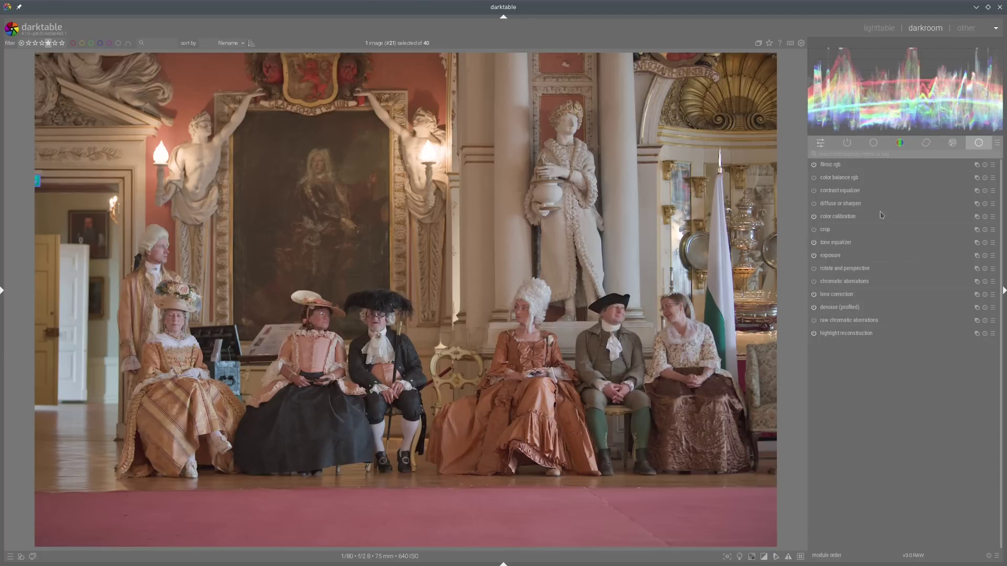
Set the tone equalizer mask's preserve details option to guided filter and compare the photo with the module off and on.
left_click(850, 242)
left_click(964, 255)
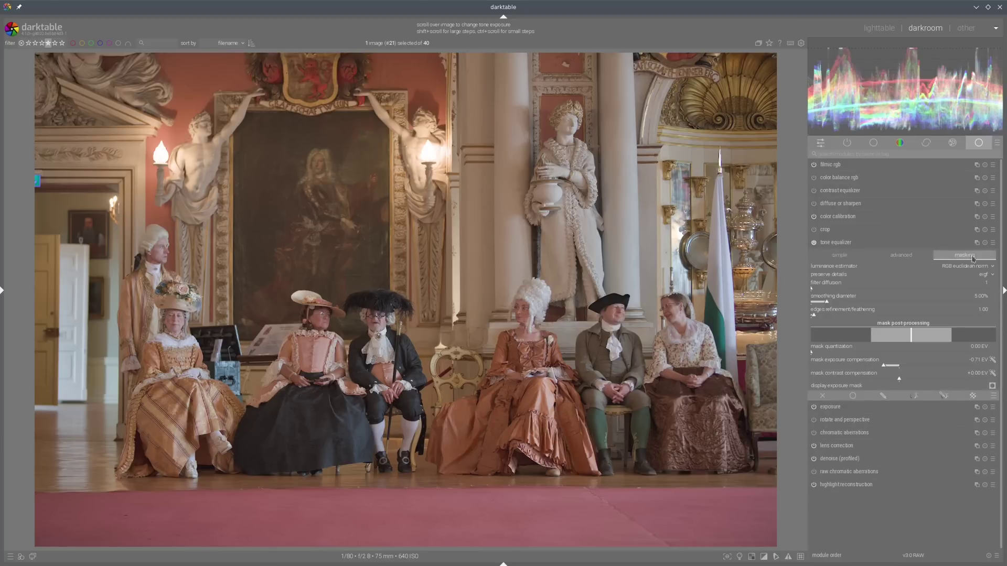
left_click(991, 277)
left_click(988, 265)
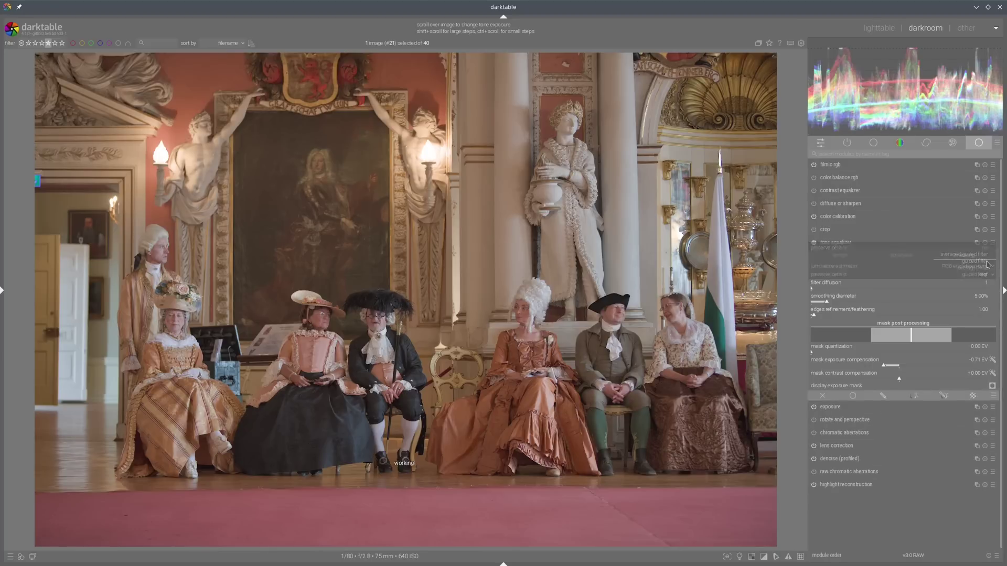
left_click(814, 242)
left_click(813, 243)
left_click(813, 243)
left_click(813, 242)
left_click(933, 243)
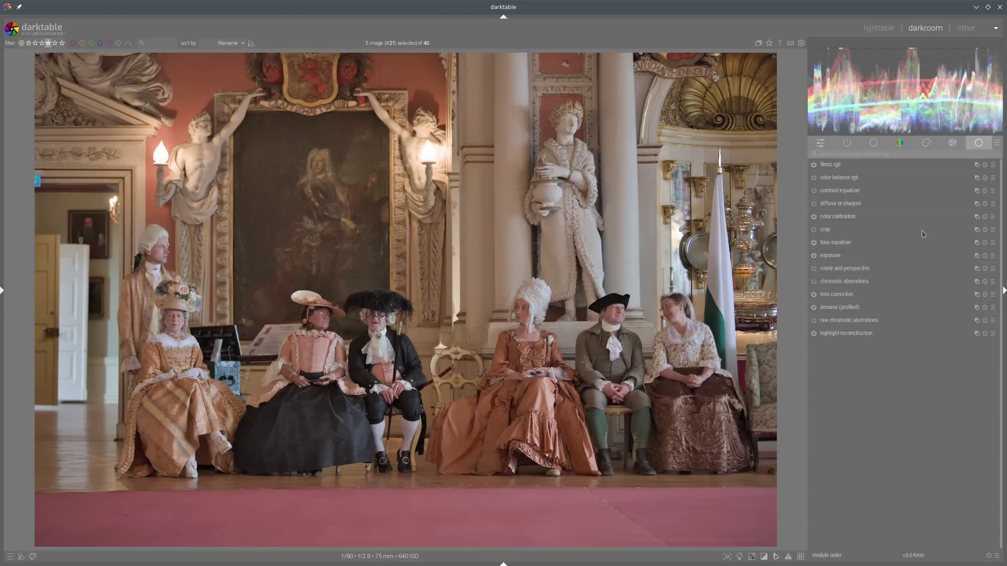
In color balance rgb, raise the perceptual brilliance of the highlights to about 19% and the mid-tones to about 15%.
left_click(862, 178)
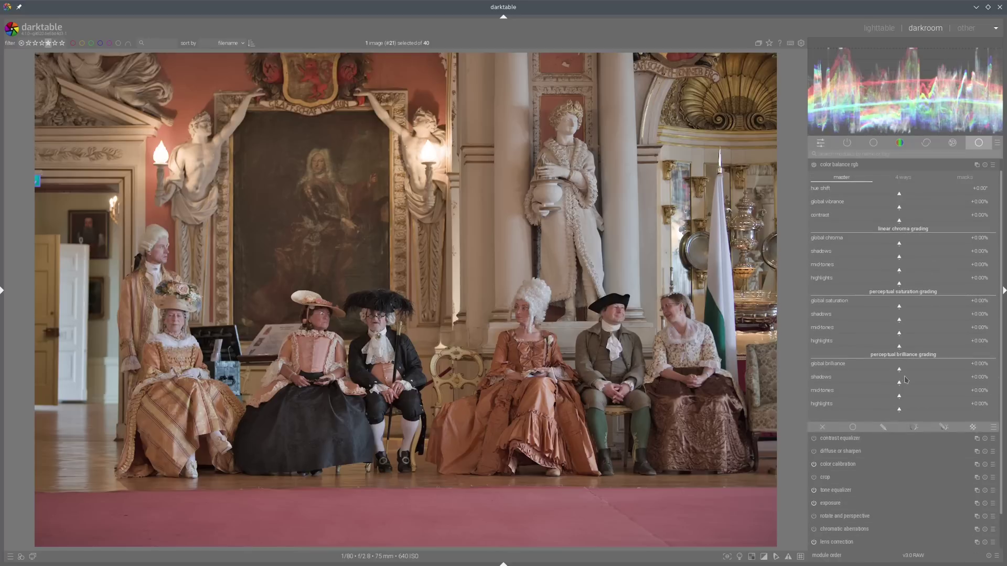
left_click(923, 411)
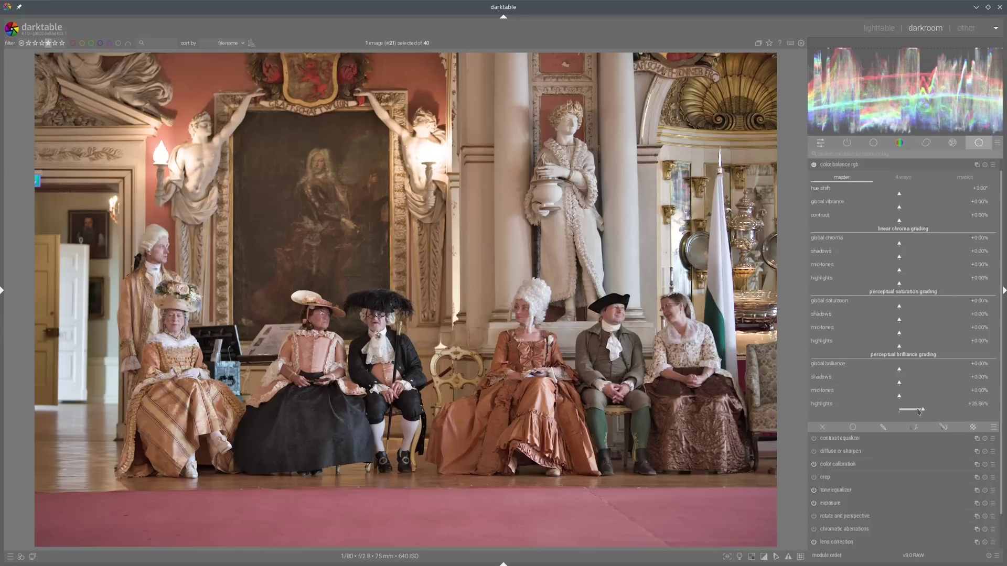
left_click(916, 412)
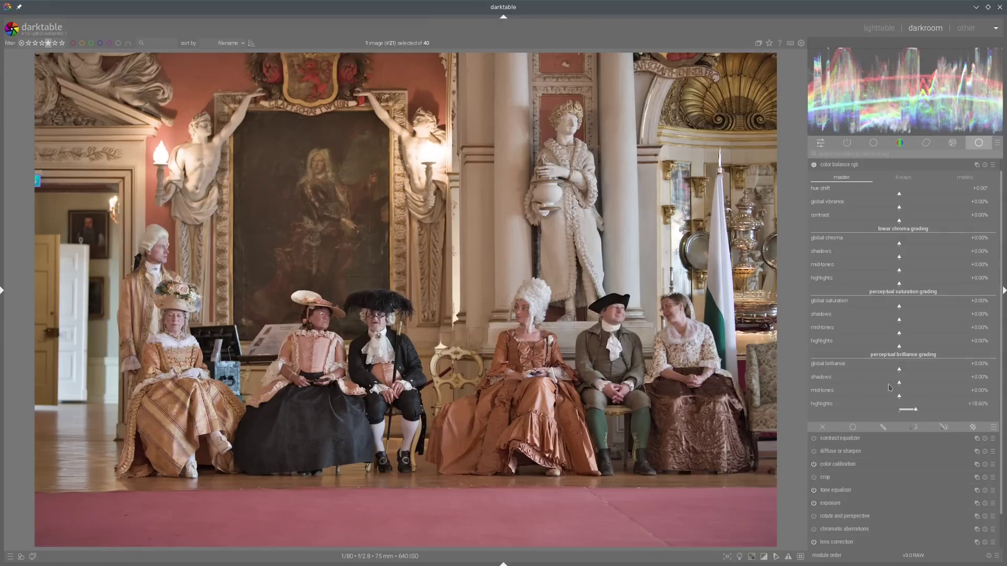
left_click(908, 399)
left_click(912, 398)
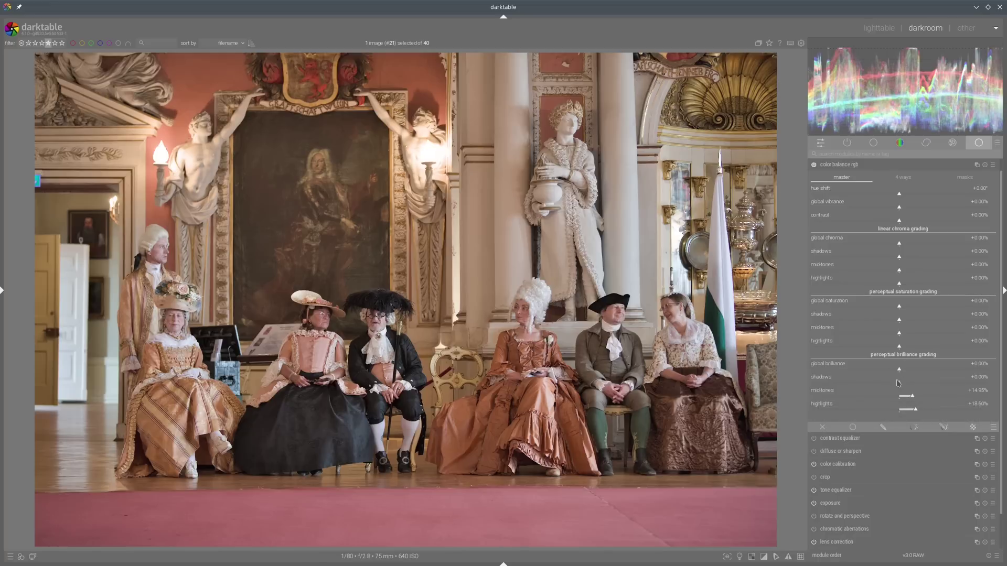
In color balance rgb, set perceptual saturation to about +37% for shadows, +15% for mid-tones and -14% for highlights.
left_click(947, 319)
left_click(918, 333)
left_click(886, 346)
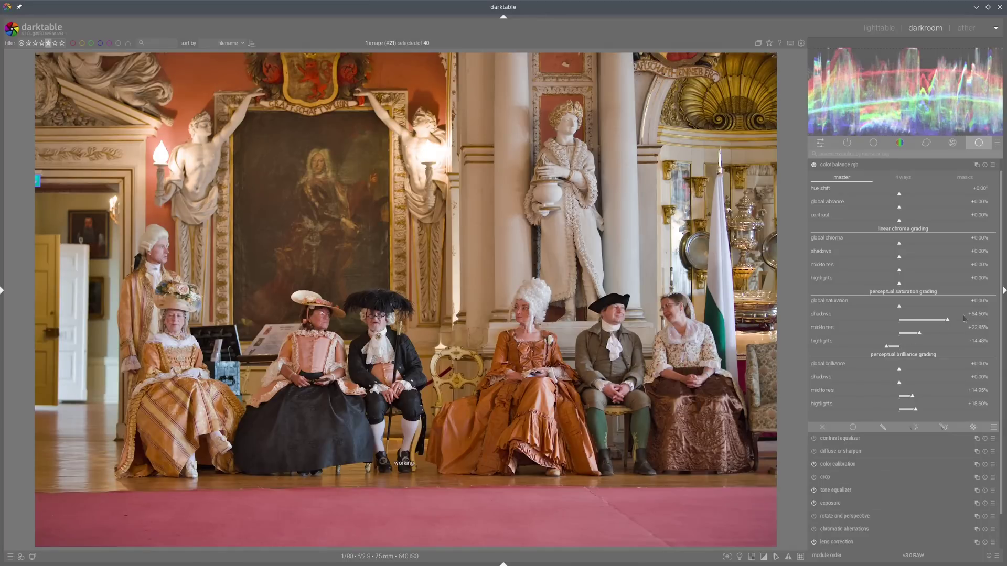
left_click(912, 335)
left_click(931, 321)
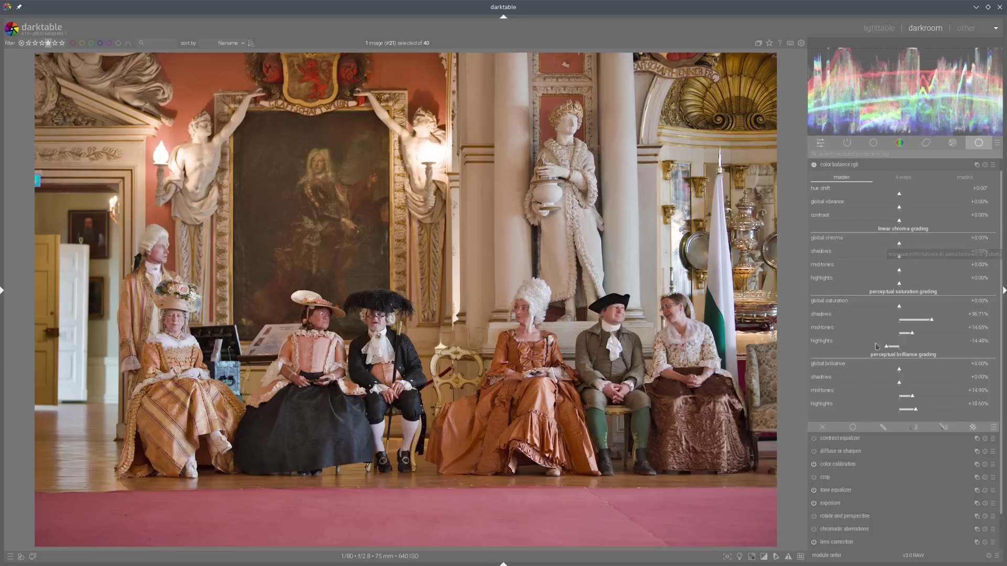
left_click(839, 165)
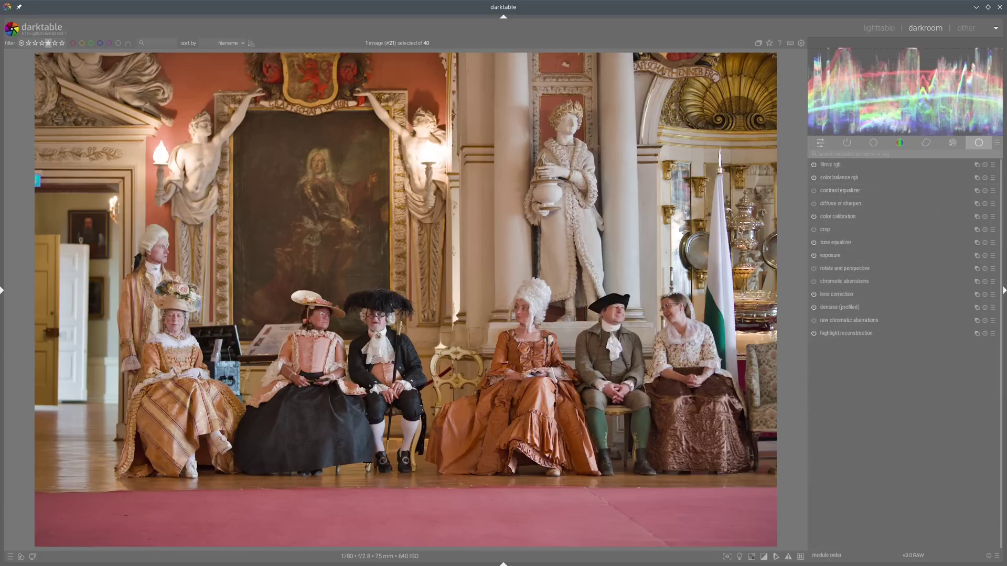
Add a second tone equalizer instance and set its mask exposure compensation to about -3 EV.
left_click(976, 242, "ctrl")
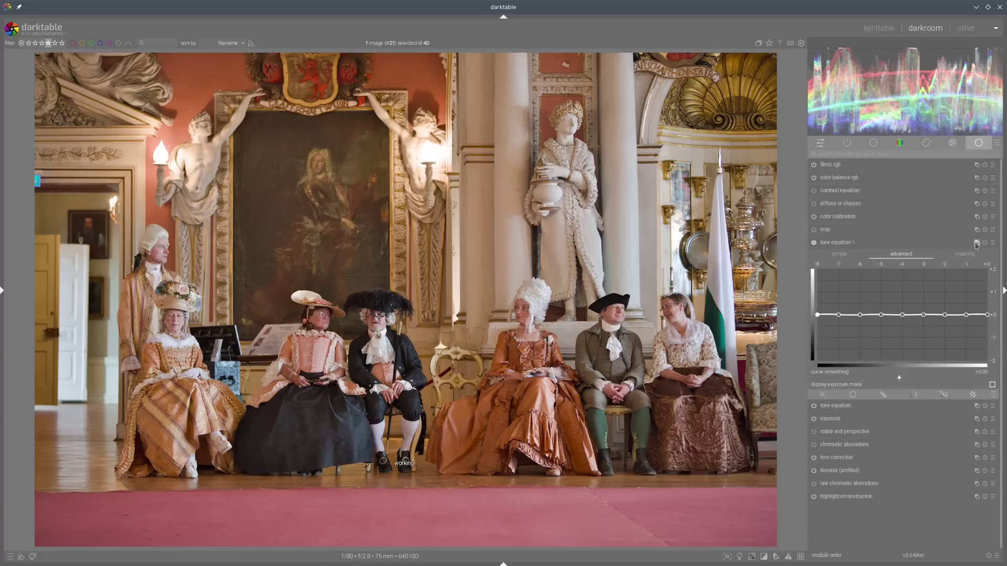
left_click(832, 367)
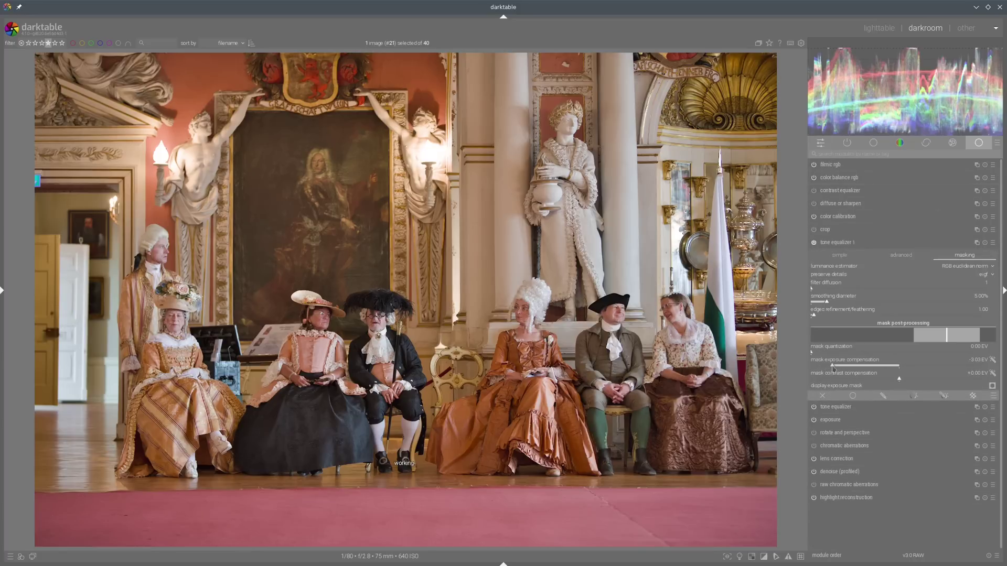
left_click(911, 259)
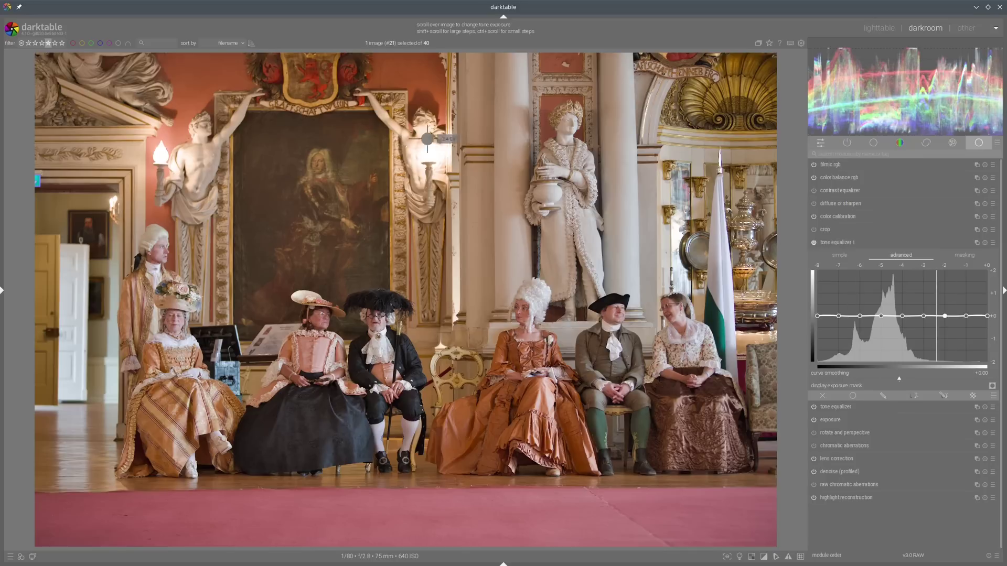
Pull the brightest tones down to about -2 EV on the second tone equalizer's curve to tame the lamps and highlights.
scroll(960, 297, "down", 5)
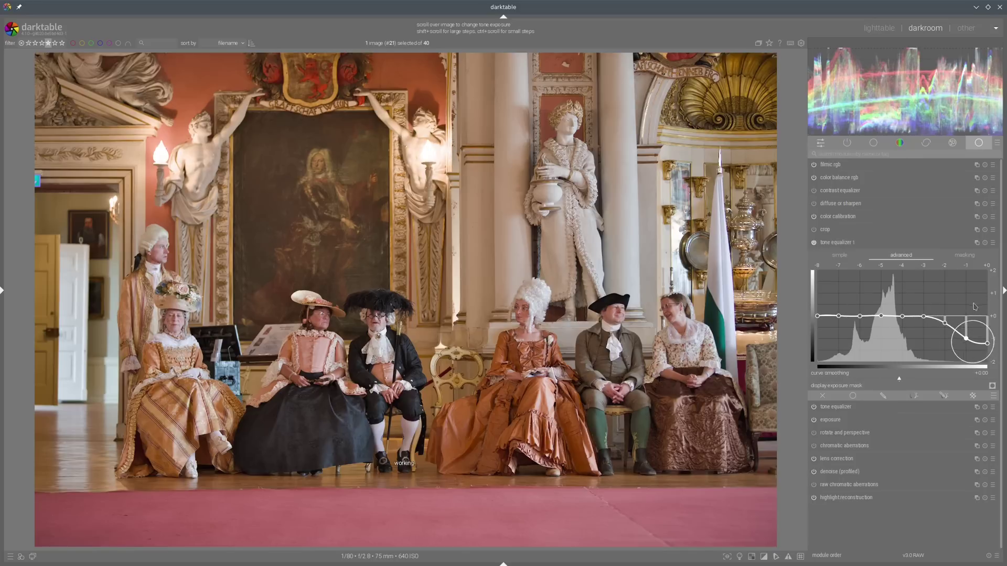
scroll(961, 298, "down", 5)
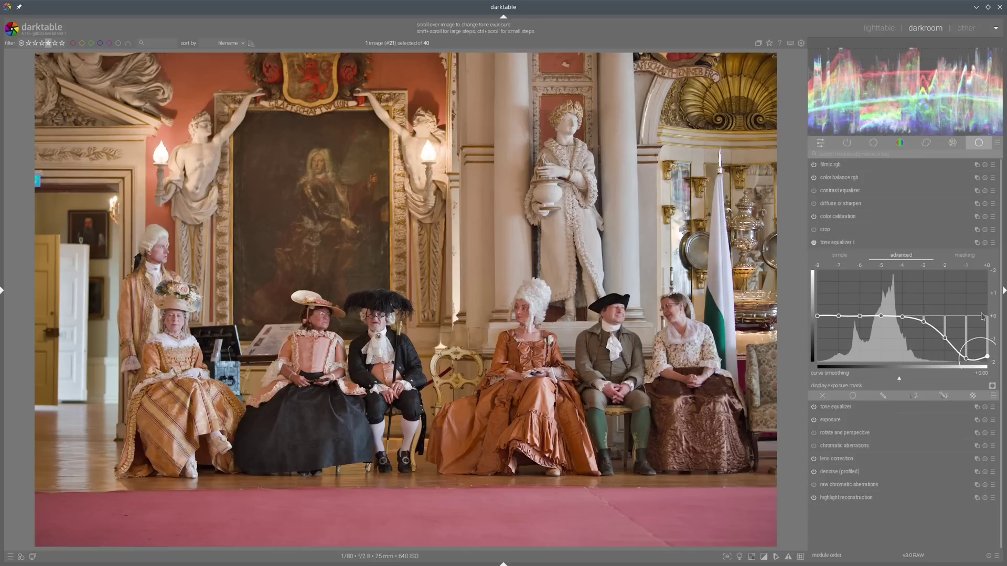
scroll(949, 299, "down", 4)
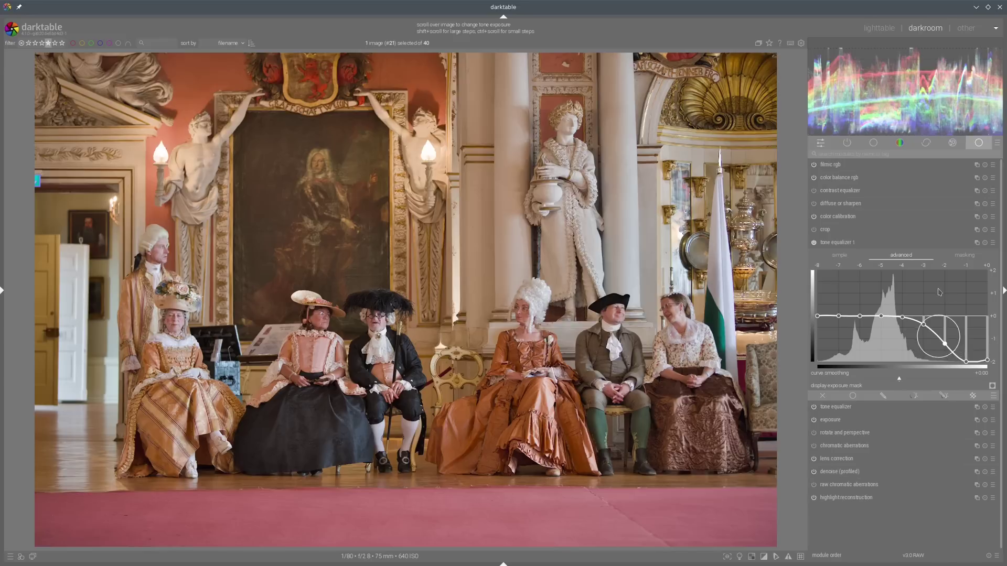
left_click(867, 244)
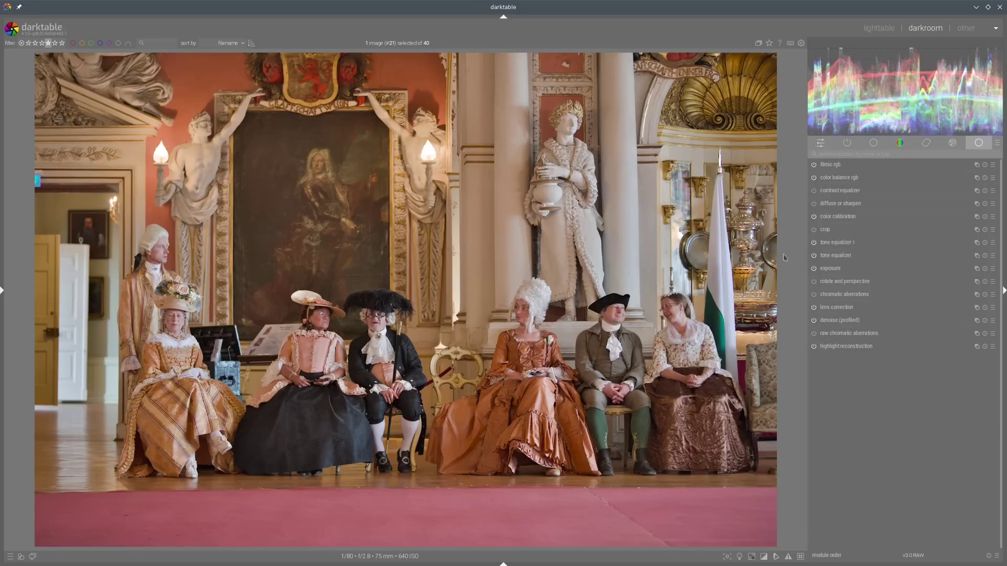
In color calibration, detect the white balance from the whole photo, then lower the illuminant's chroma.
left_click(844, 218)
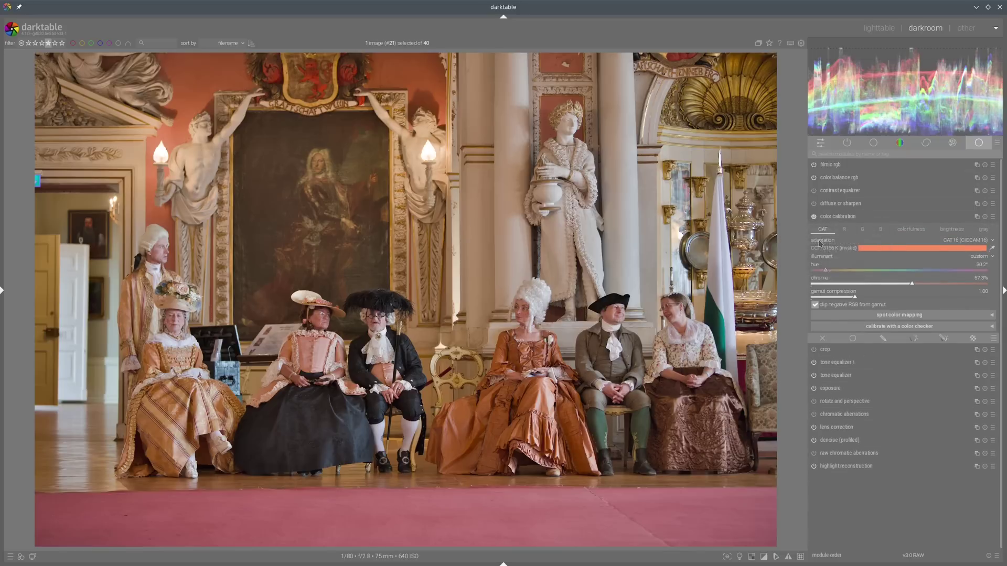
left_click(993, 249)
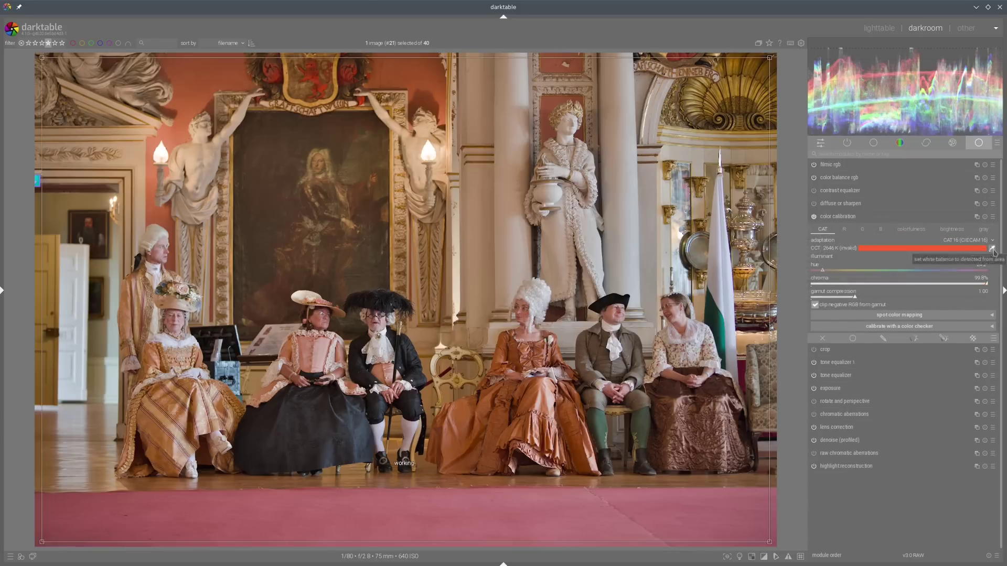
left_click_drag(942, 288, 934, 287)
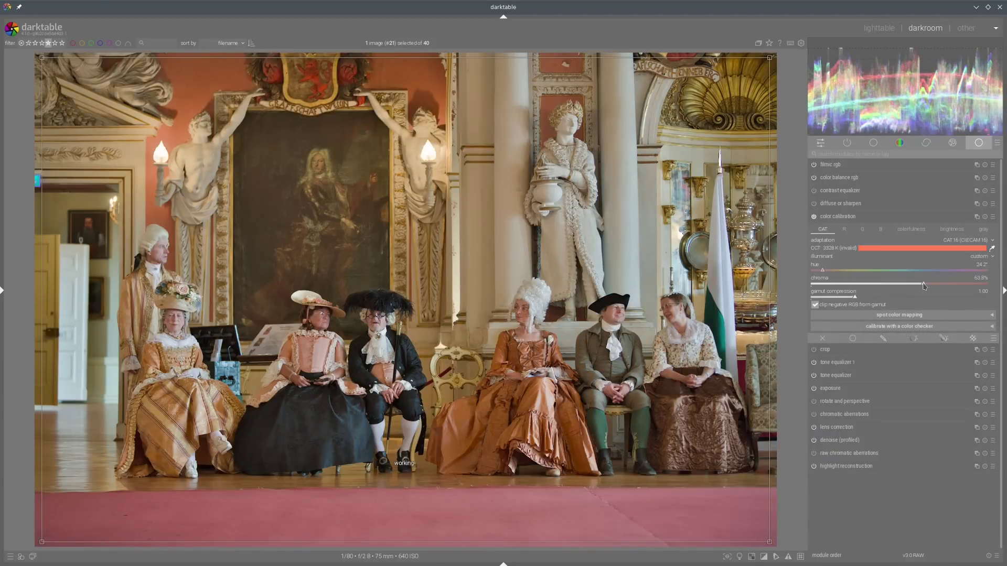
scroll(921, 287, "down", 2)
left_click(912, 217)
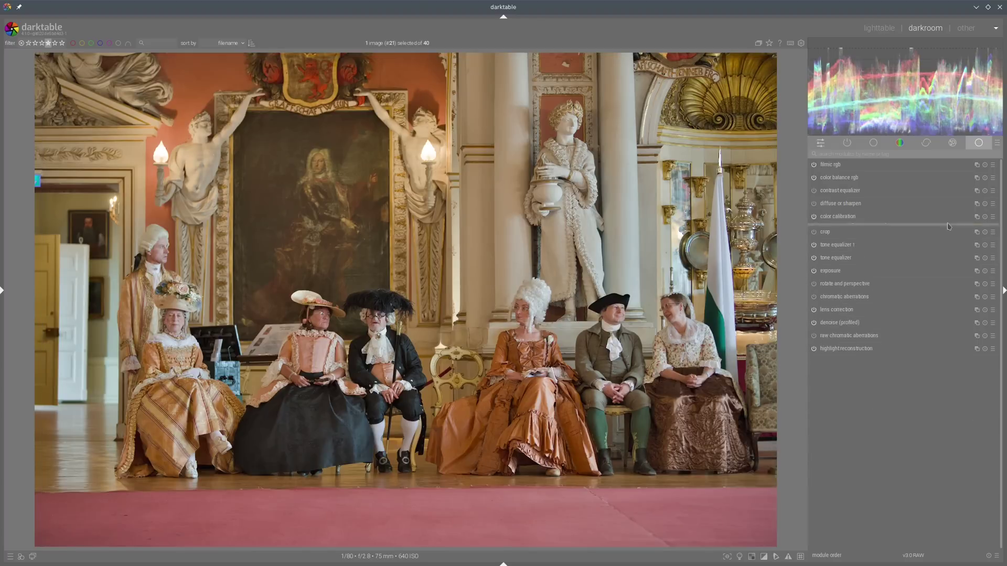
Apply a preset to the diffuse or sharpen module.
left_click(993, 203)
left_click(939, 363)
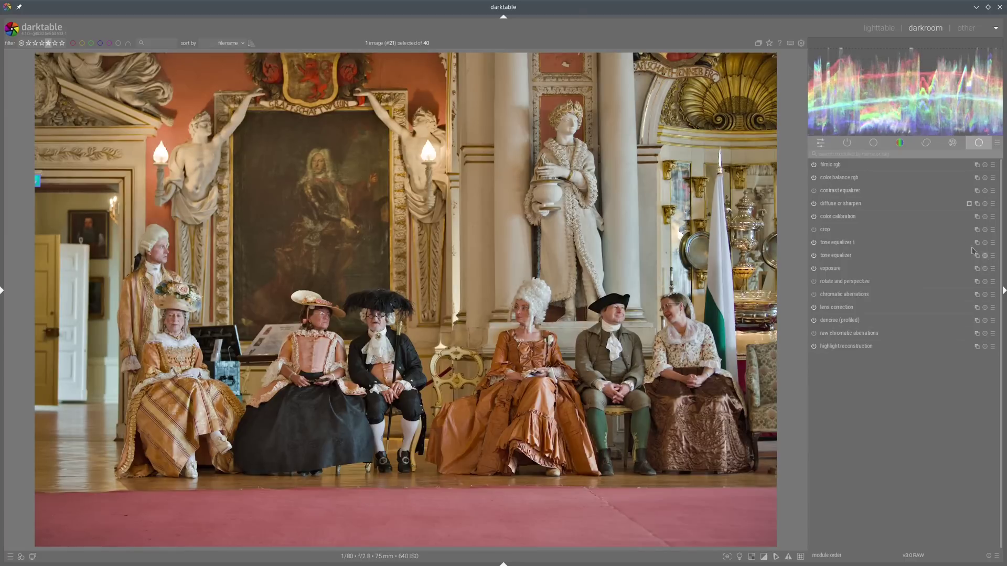
Add a second color calibration instance with normalized brightness channels, input R about +0.2 and input B about -0.15, and compare it off and on.
left_click(978, 219)
left_click(959, 227)
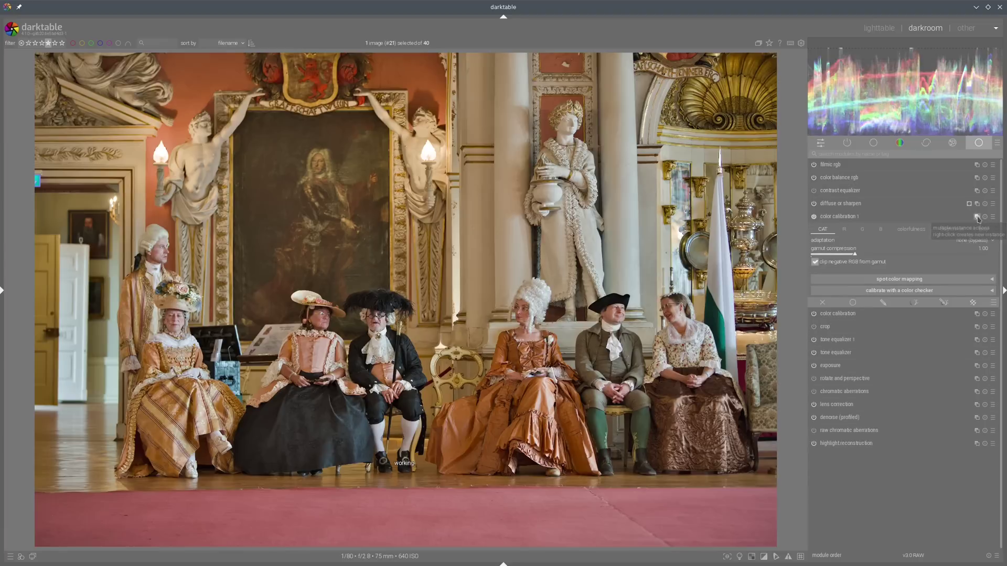
left_click(952, 230)
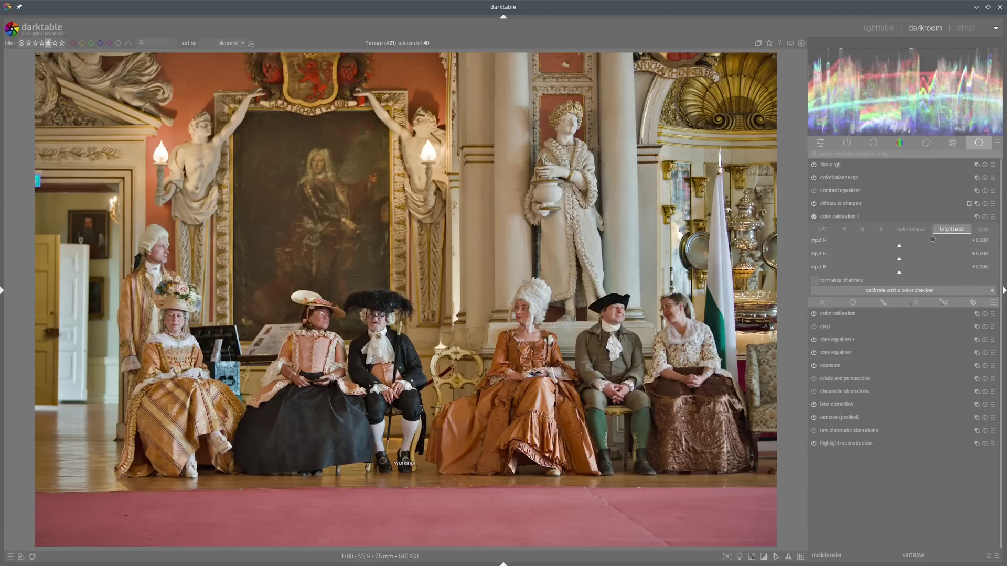
left_click_drag(913, 247, 917, 249)
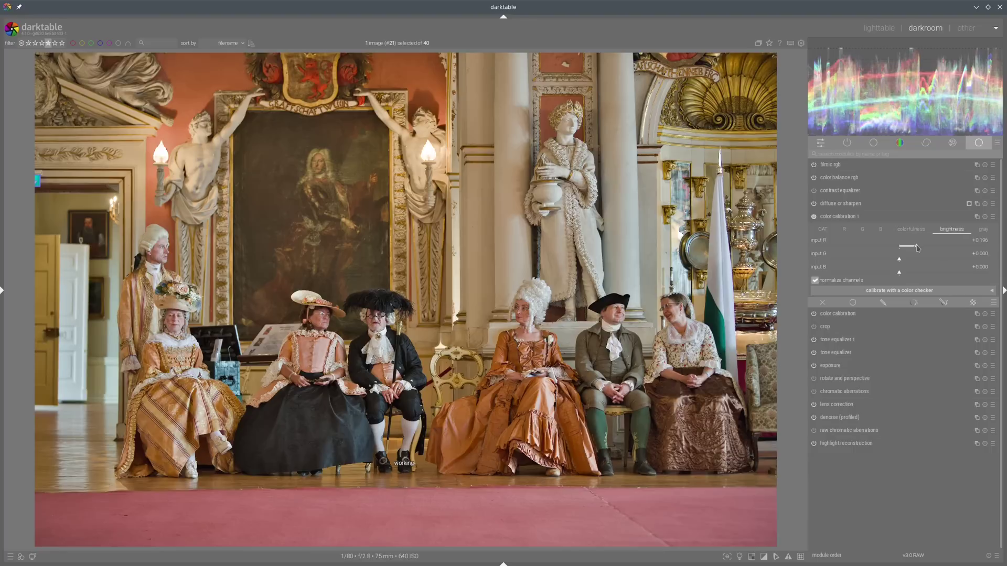
left_click(886, 275)
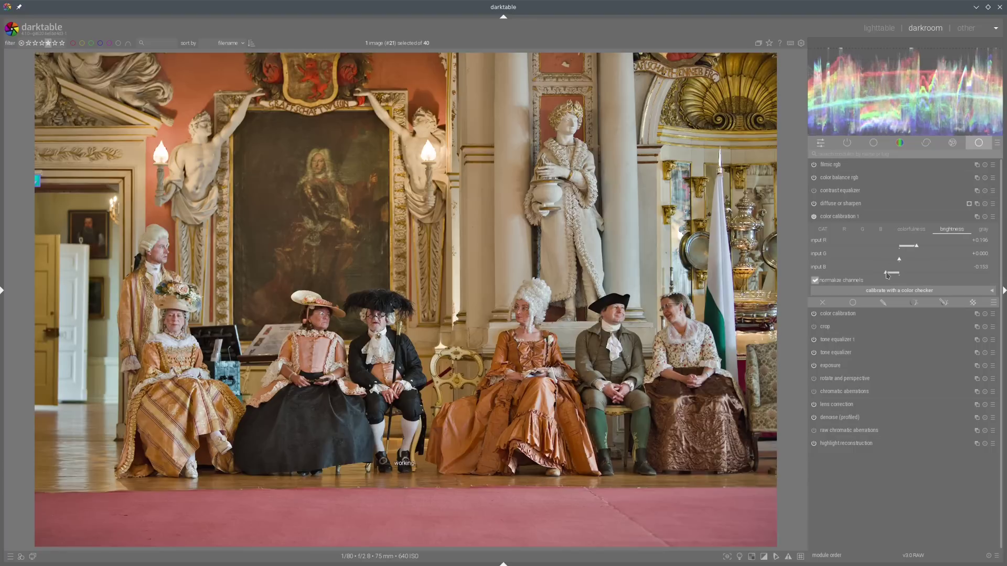
left_click(814, 216)
left_click(814, 216)
left_click(814, 217)
left_click(814, 216)
left_click(836, 220)
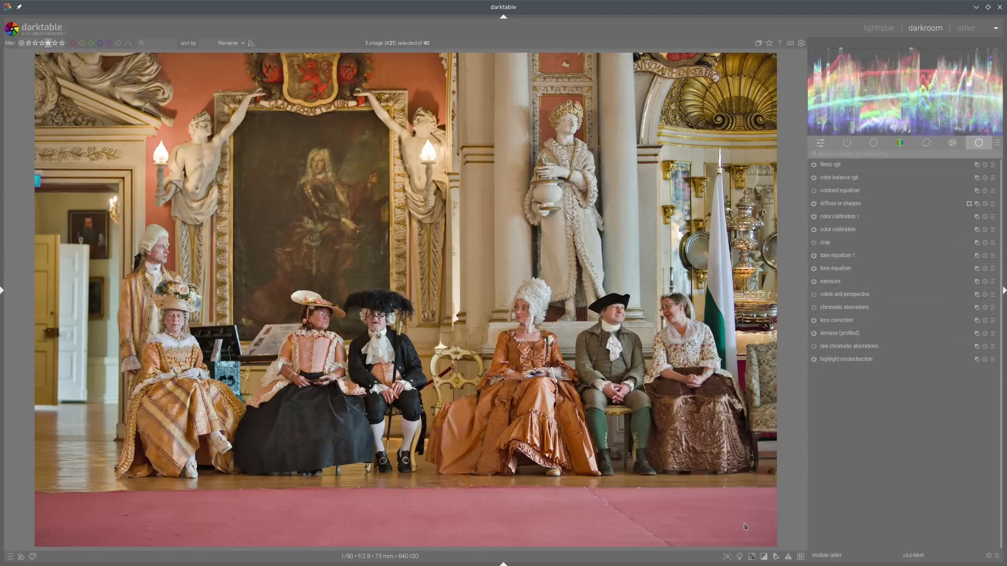
Under color assessment conditions, set color balance rgb's perceptual brilliance to about -15% for shadows, +24% for mid-tones and +27% for highlights.
left_click(740, 555)
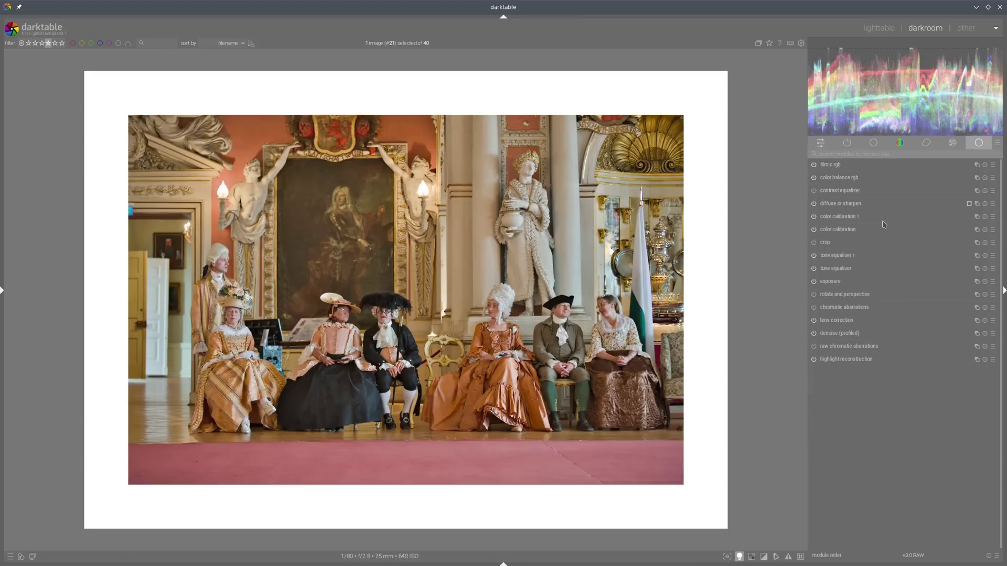
left_click(842, 178)
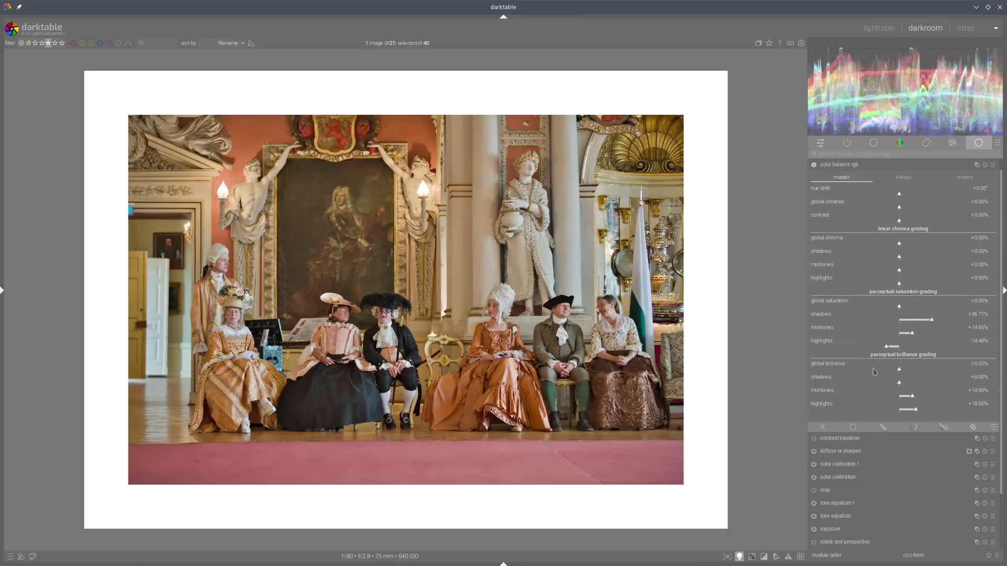
left_click(886, 383)
left_click(922, 410)
left_click(921, 397)
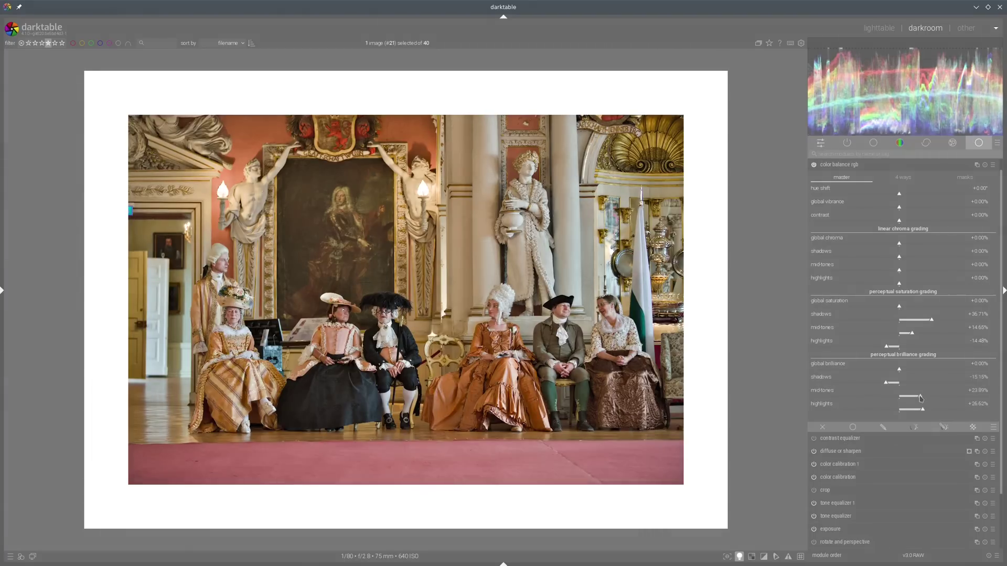
left_click(816, 168)
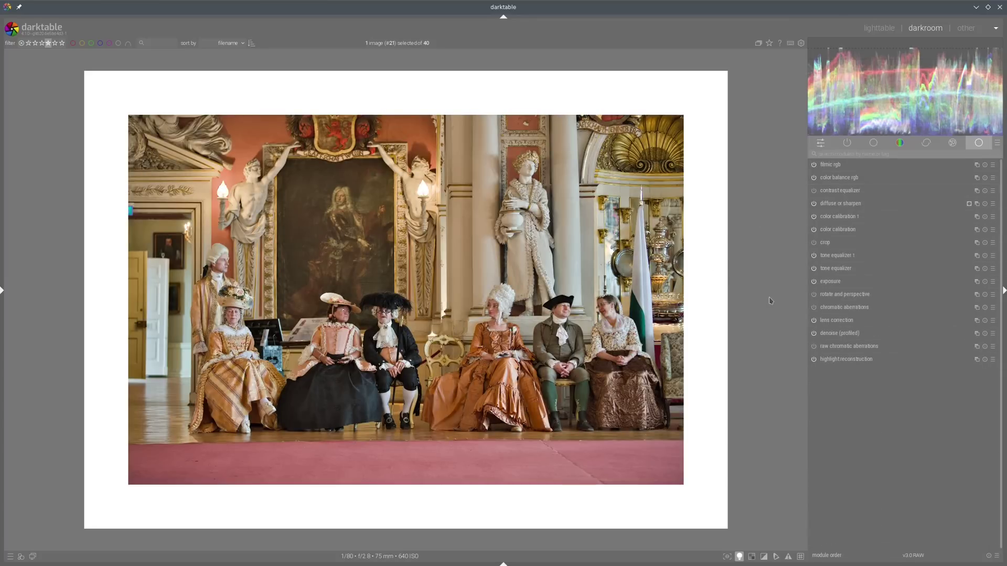
Open the next photo, the dark group conversation with the woman holding a fan, for editing and raise its exposure to about +2.4 EV.
left_click(867, 32)
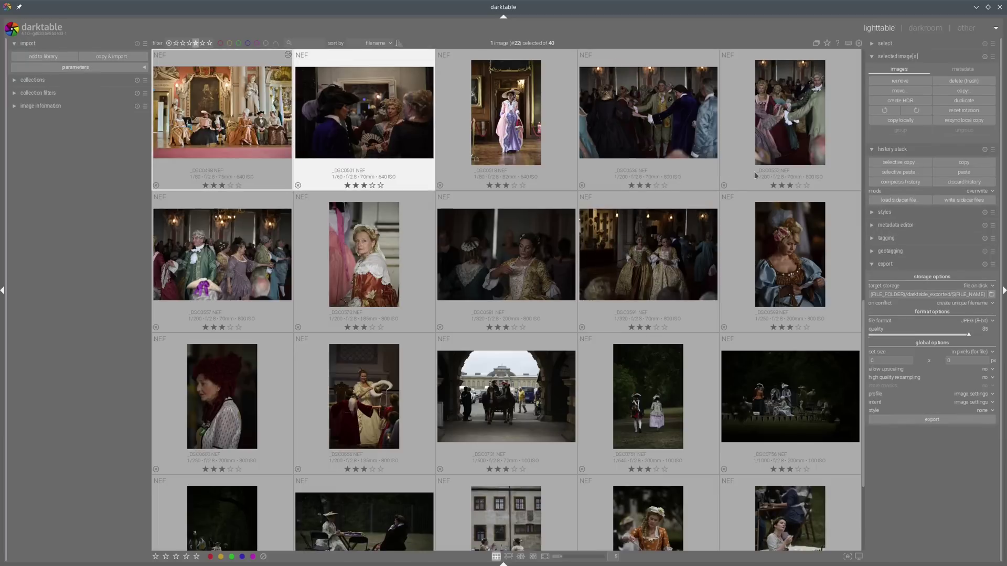
key("d")
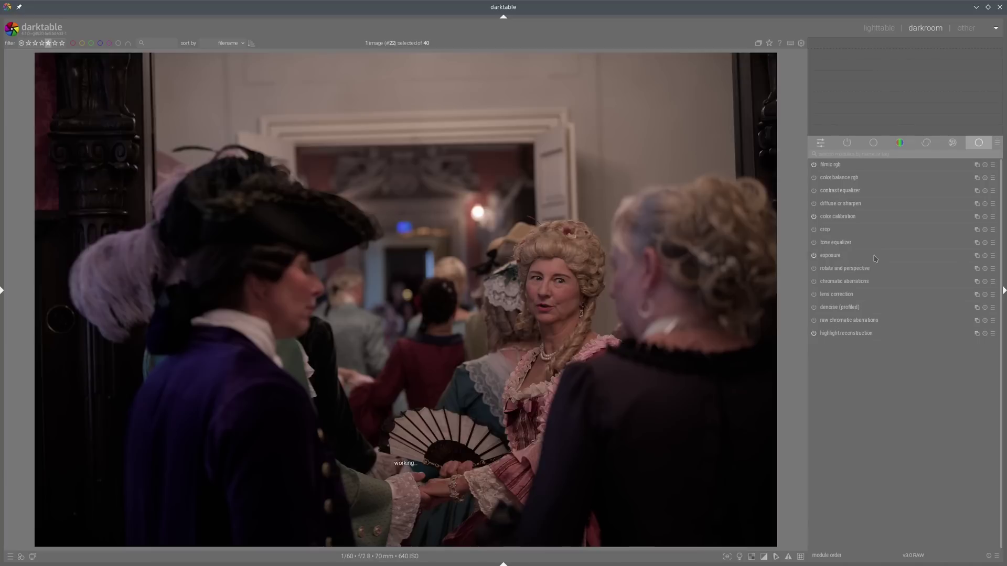
left_click(875, 257)
left_click(947, 292)
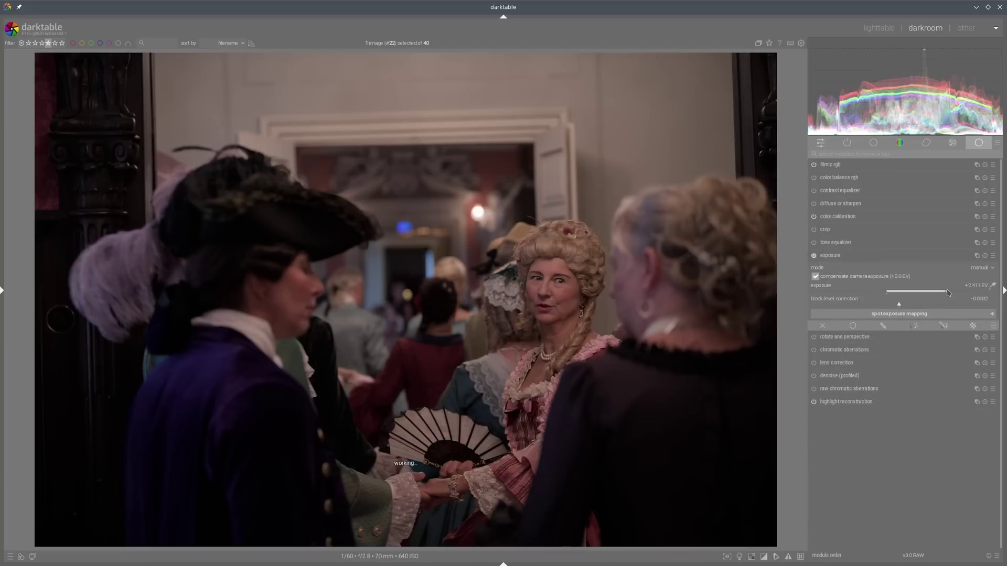
In color balance rgb, set brilliance to about -17% shadows and +12% highlights, and saturation to about +57% shadows and +24% mid-tones.
left_click(850, 179)
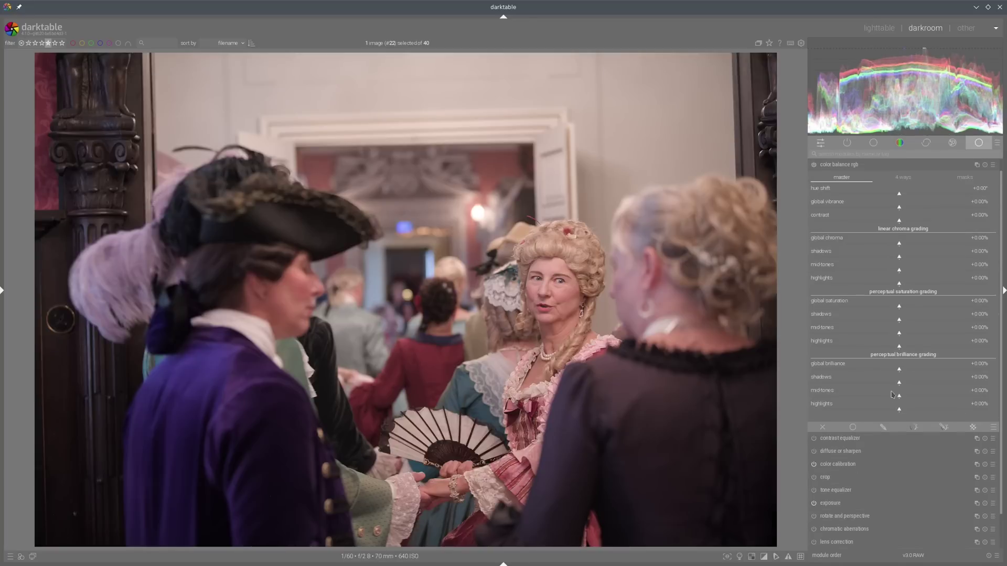
left_click(885, 383)
left_click(909, 409)
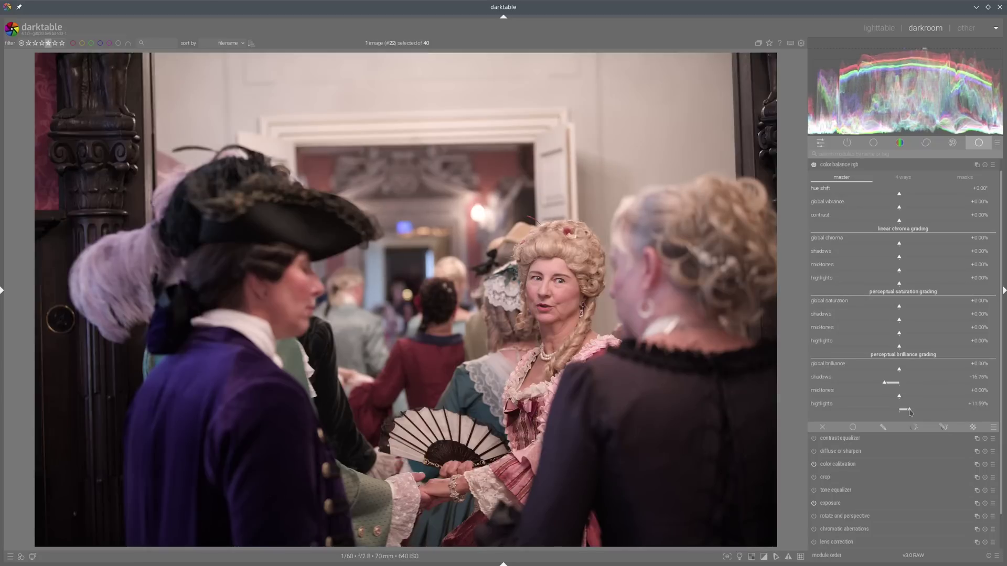
left_click(949, 319)
left_click(920, 333)
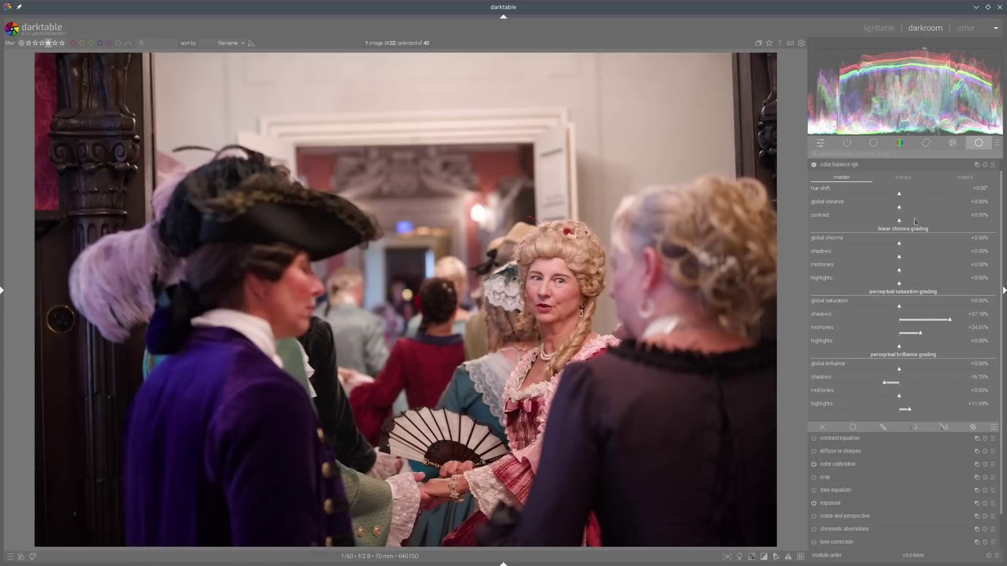
left_click(874, 166)
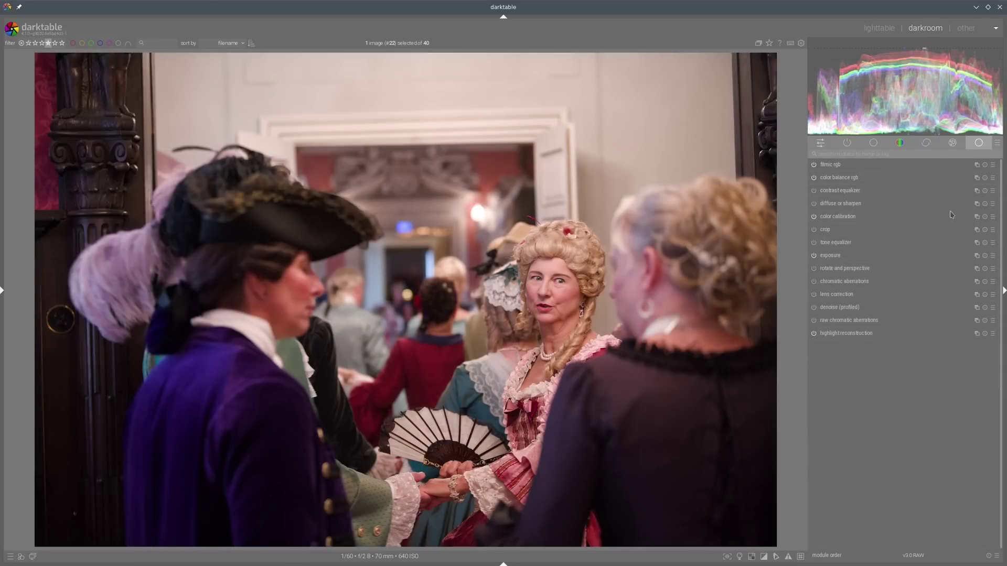
In color calibration, detect the white balance from the whole photo and set the illuminant's chroma to about 77.8%.
left_click(849, 218)
left_click(992, 248)
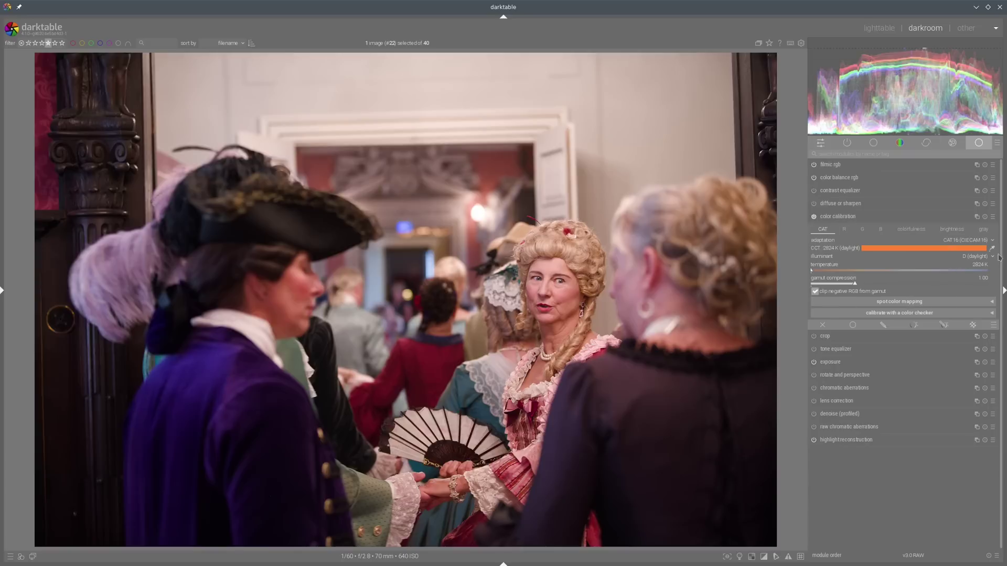
left_click(923, 286)
left_click(942, 287)
scroll(939, 283, "down", 4)
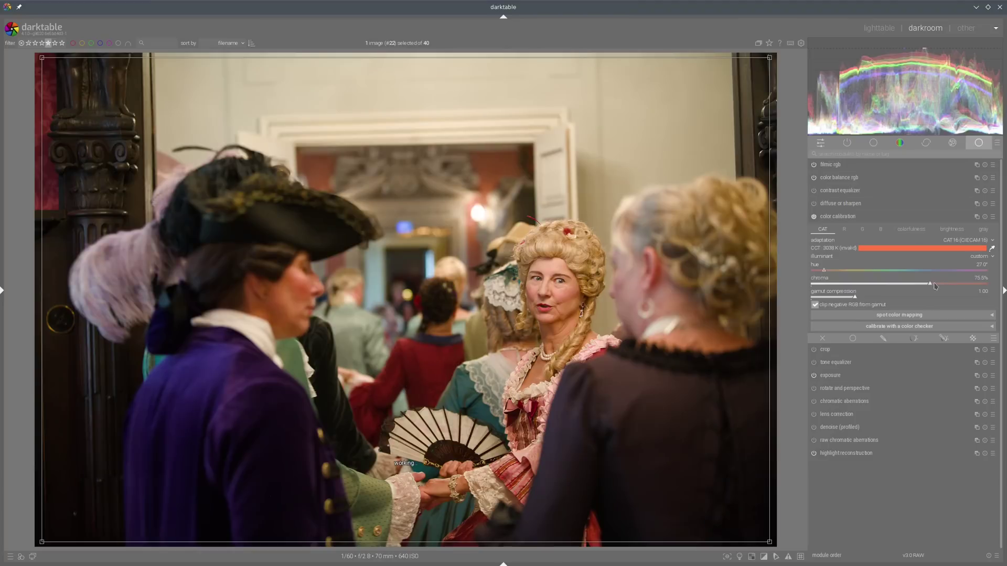
scroll(938, 284, "up", 2)
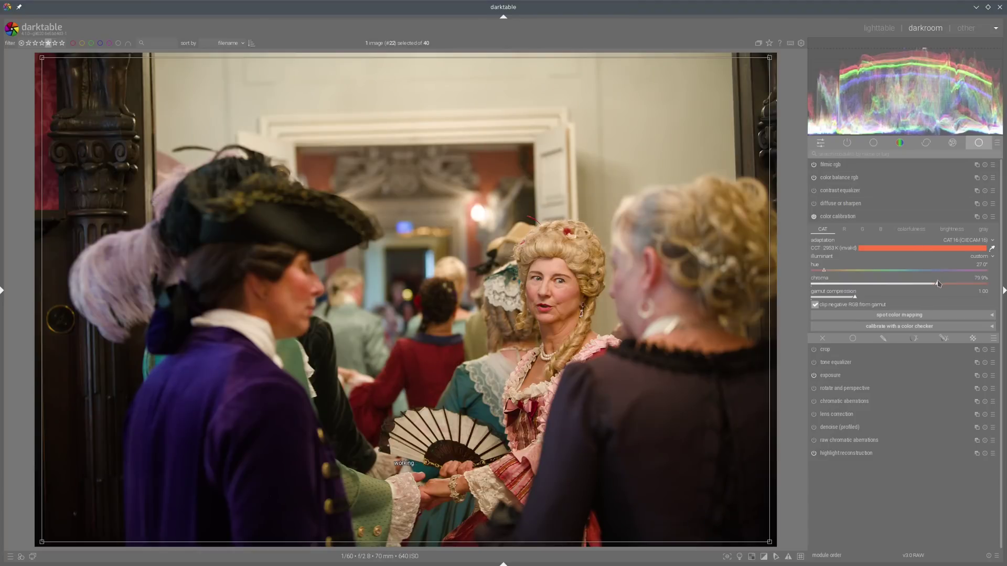
scroll(934, 284, "down", 1)
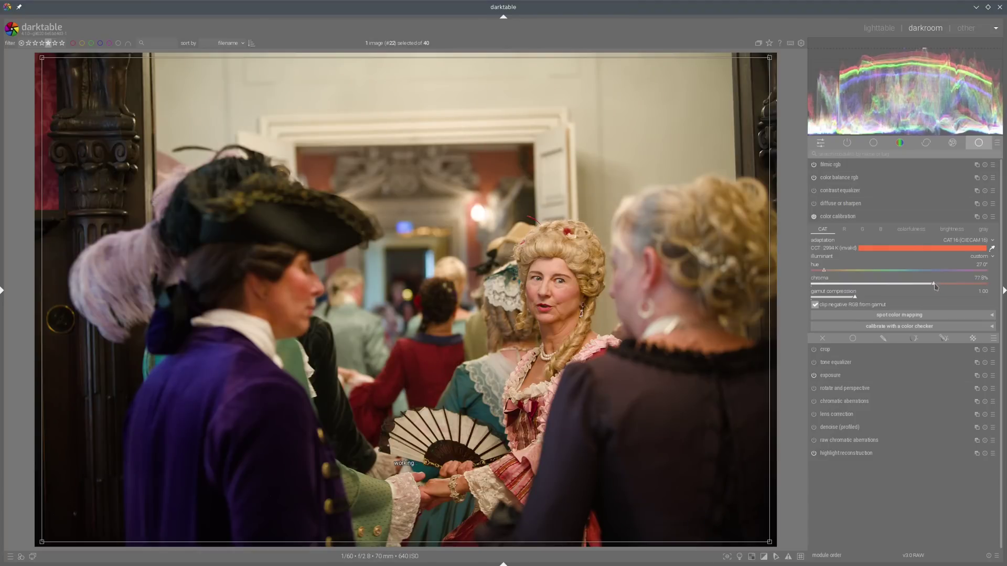
left_click(950, 219)
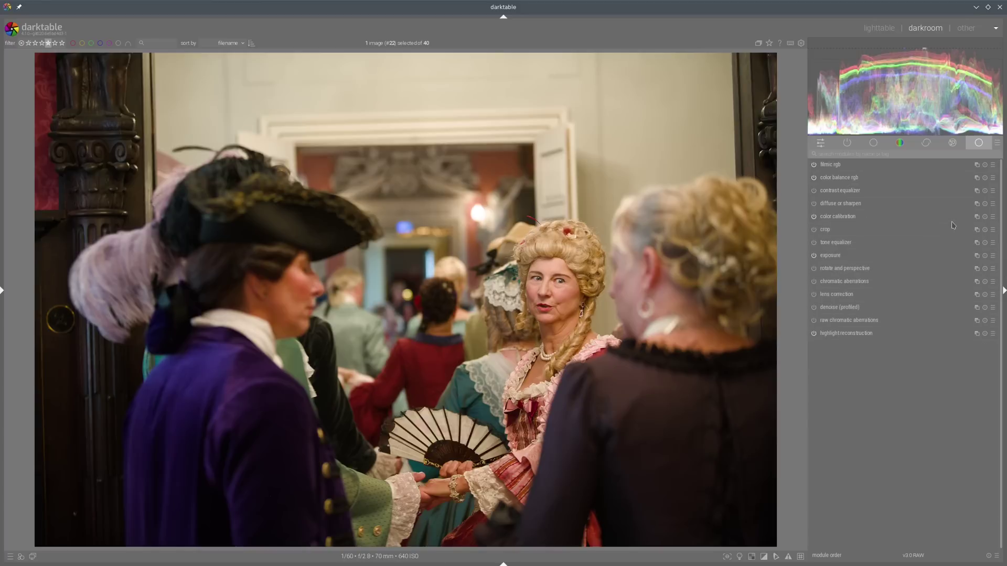
Enable lens correction and profiled denoising, and apply the dehaze 2 preset to the diffuse or sharpen module.
left_click(813, 294)
left_click(813, 307)
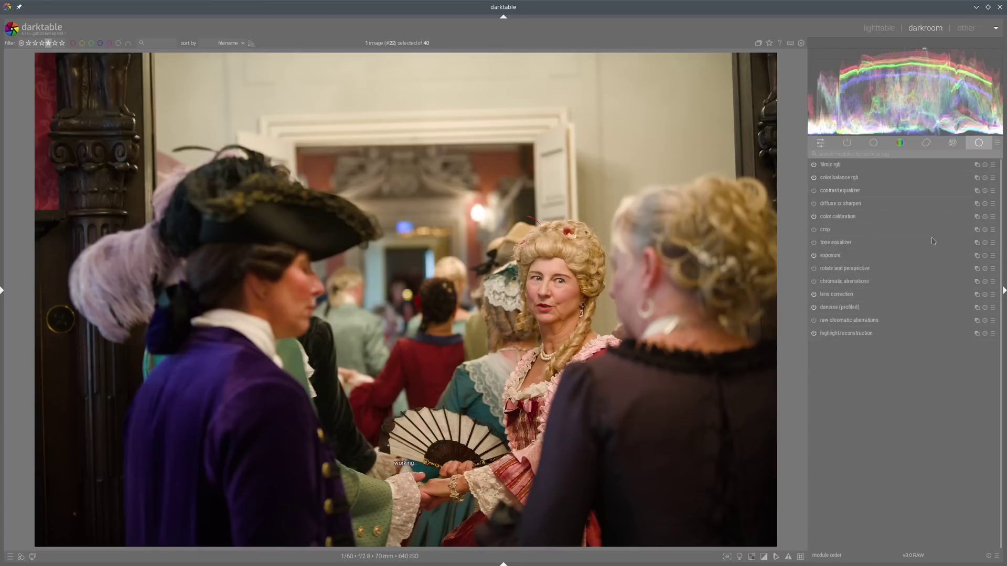
left_click(993, 204)
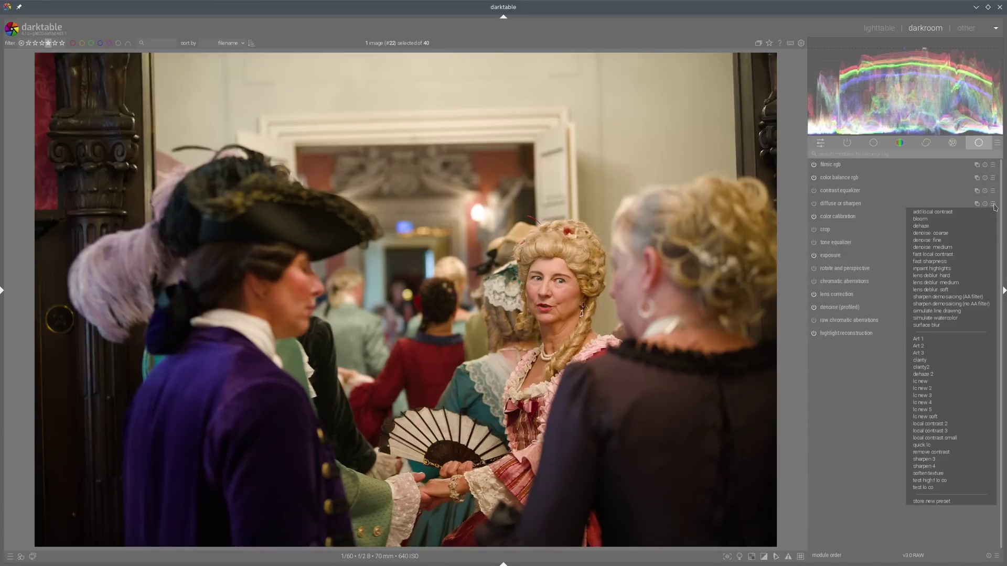
left_click(923, 374)
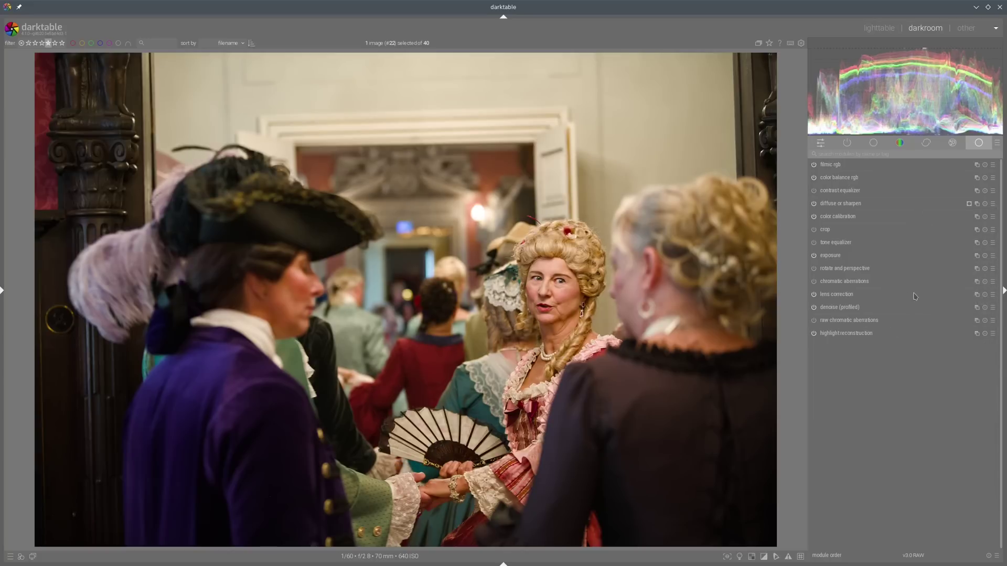
In rotate and perspective, analyze the photo's structure lines automatically and fit the vertical perspective to straighten the image.
left_click(820, 267)
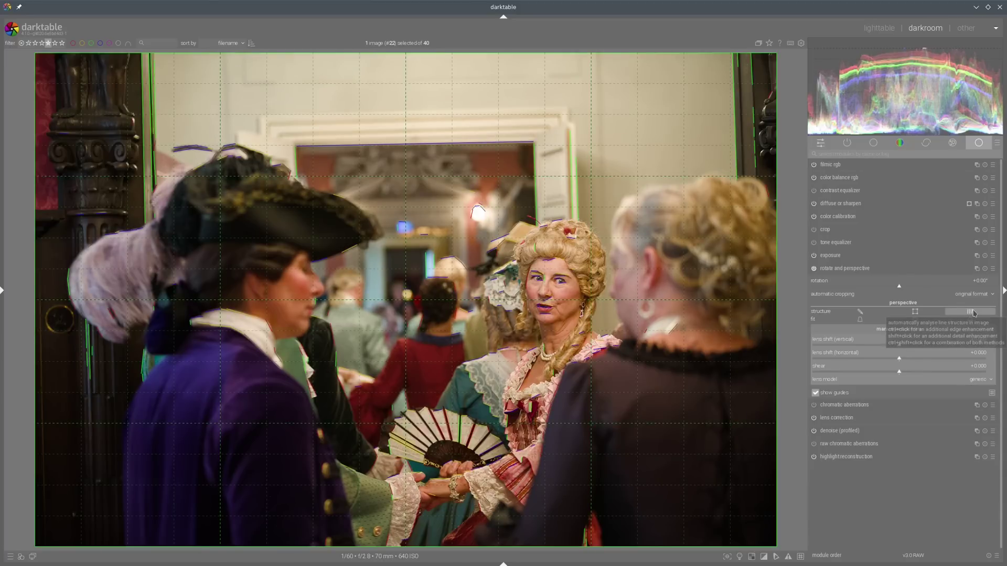
left_click(860, 319)
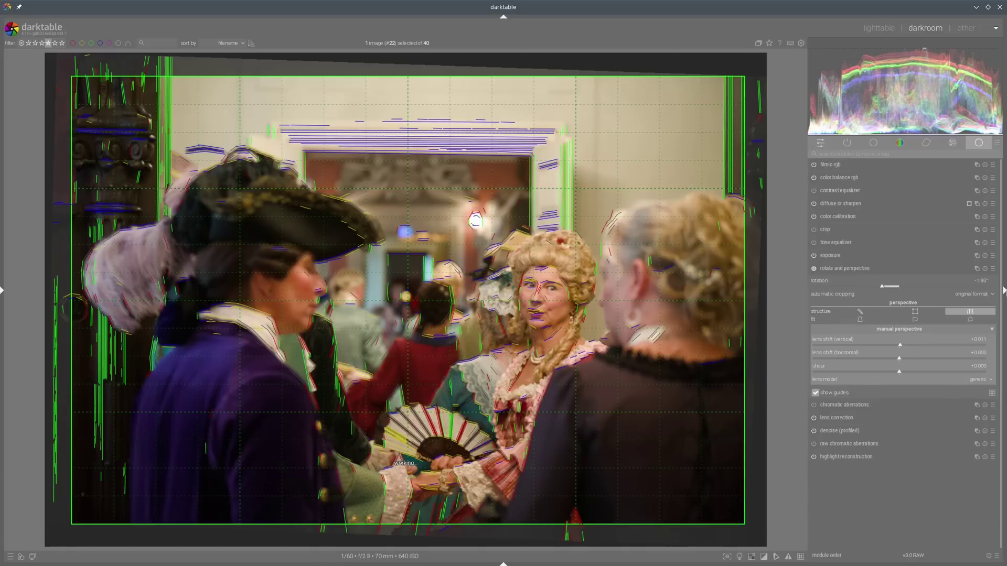
left_click(844, 268)
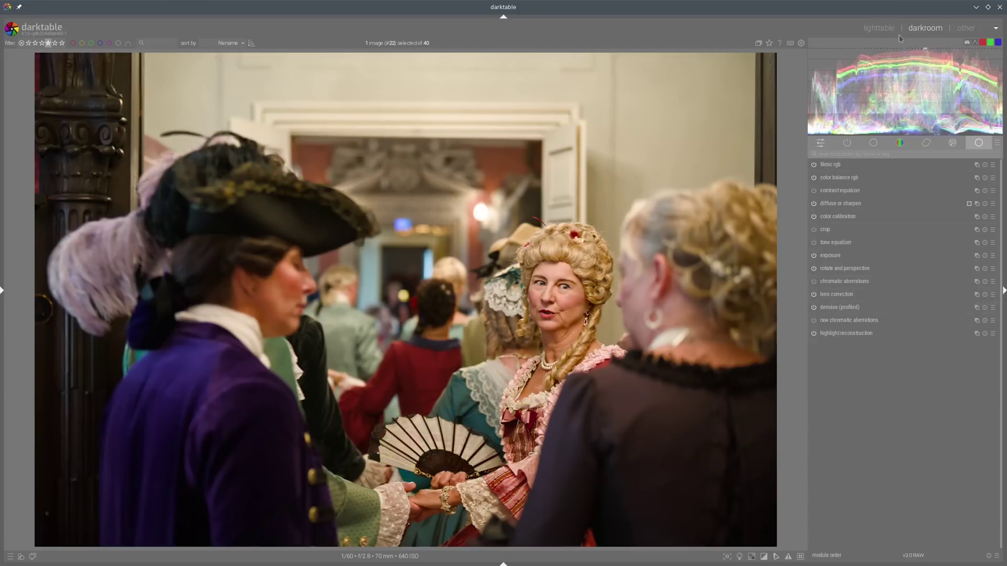
Open the next photo, the woman in the pink and purple dress, for editing and enable lens correction and profiled denoising.
left_click(872, 35)
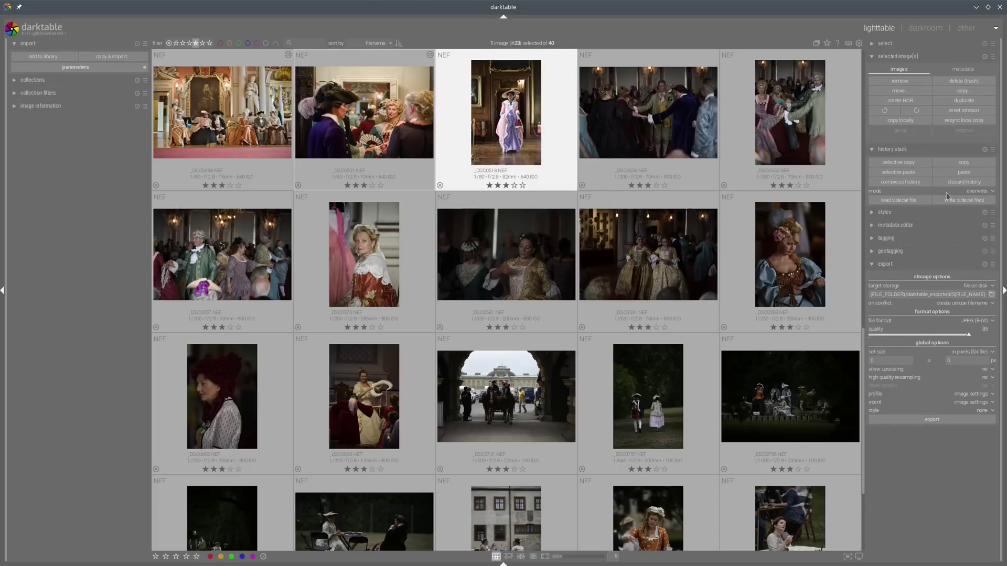
key("d")
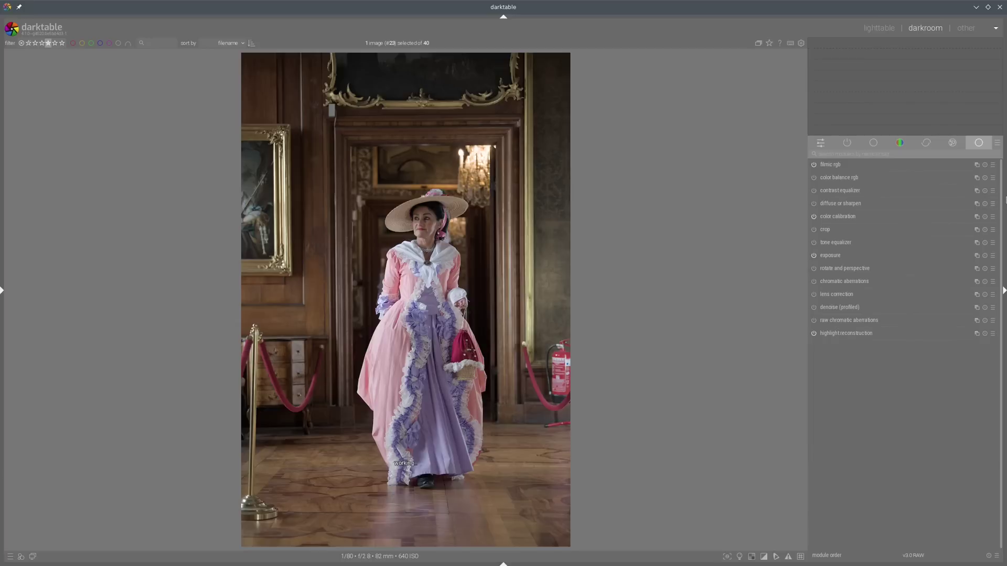
mouse_move(946, 56)
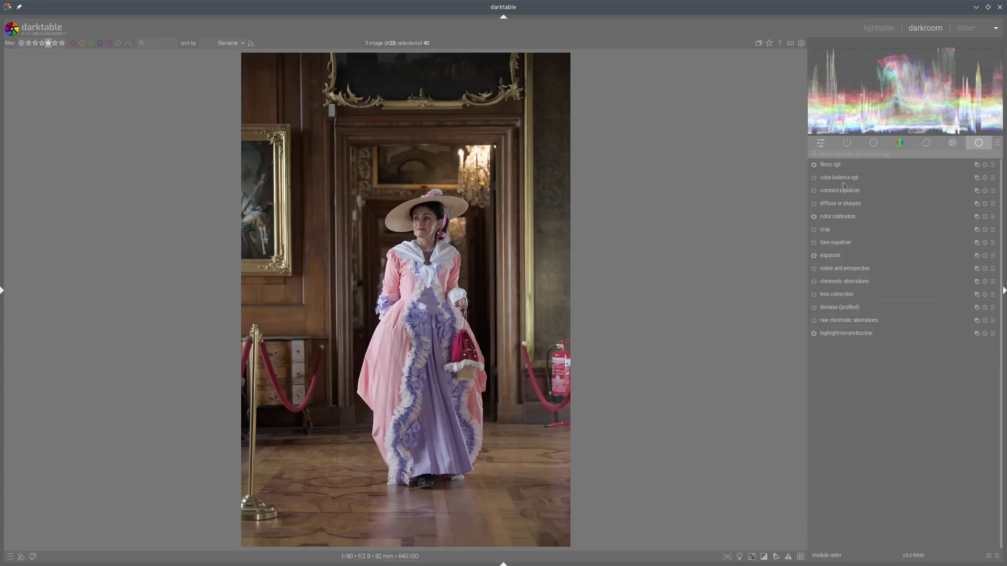
left_click(814, 295)
In color balance rgb, set brilliance to about -27% shadows and +8% highlights, saturation to +61% shadows and +30% mid-tones, and slightly reduce highlight saturation.
left_click(848, 178)
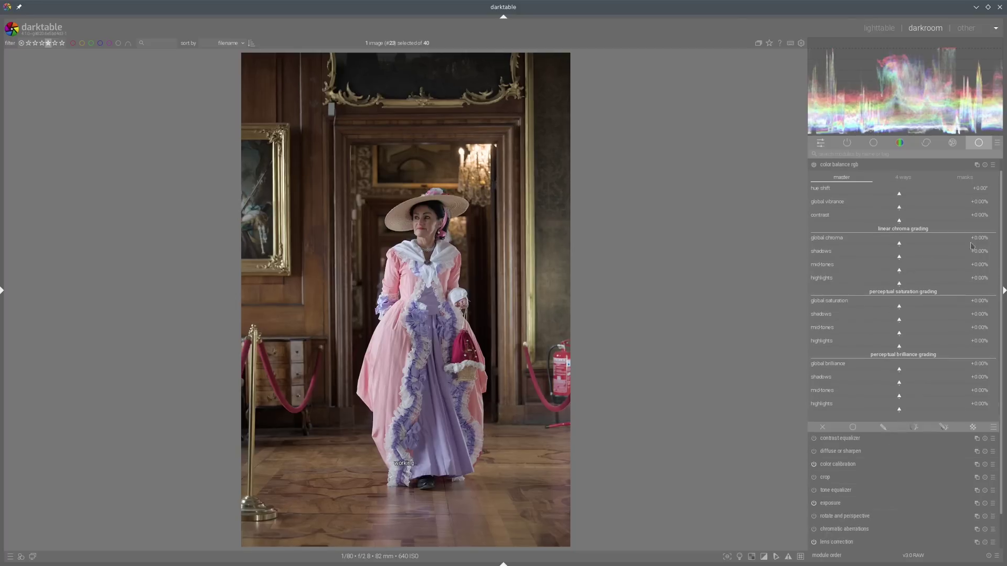
left_click(875, 383)
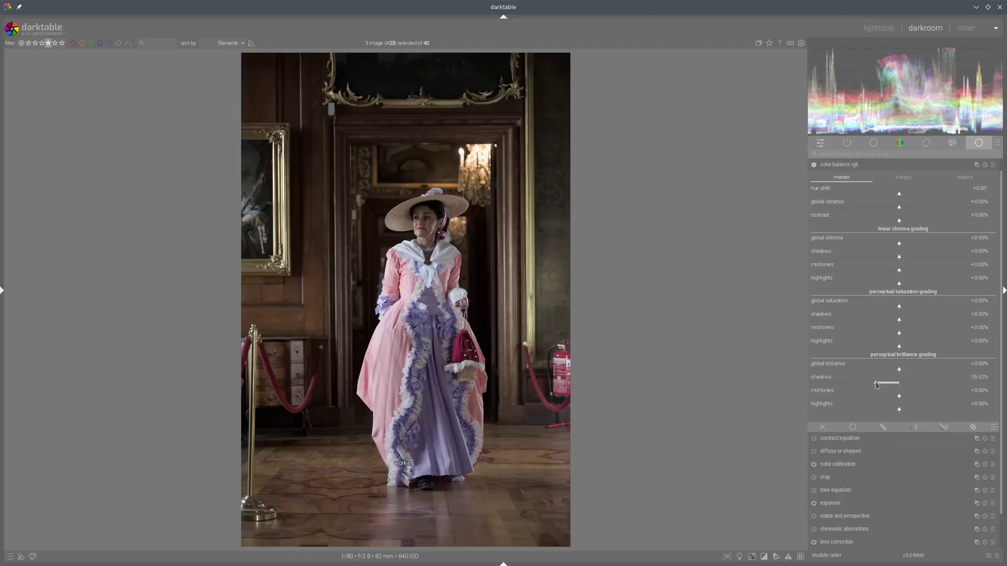
left_click(906, 410)
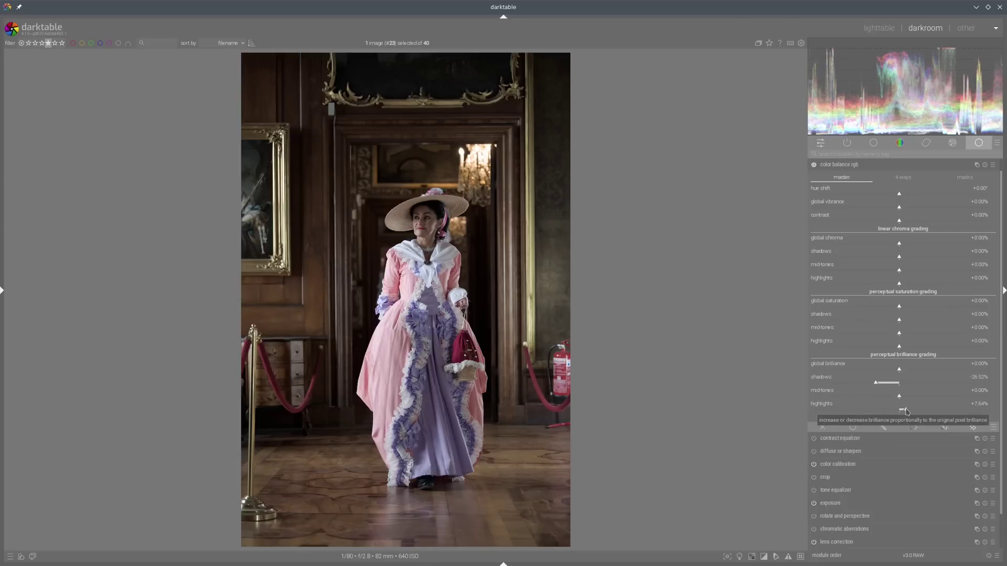
left_click(953, 320)
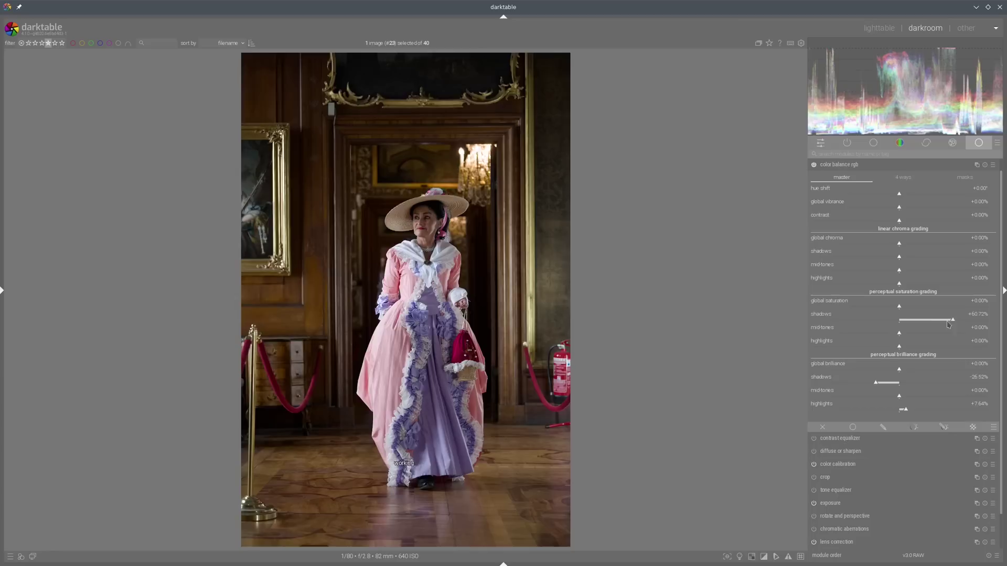
left_click(925, 333)
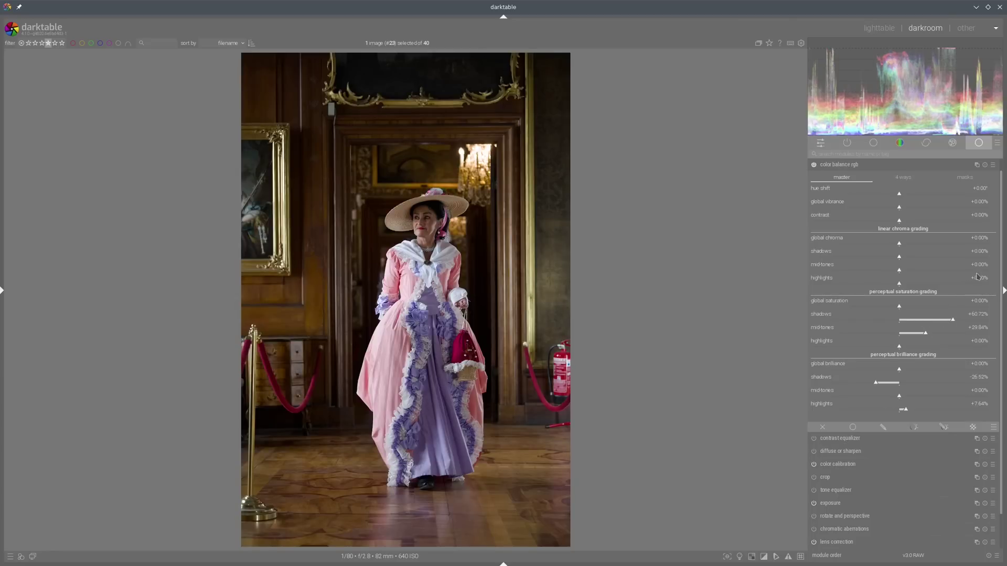
left_click(893, 348)
left_click(841, 164)
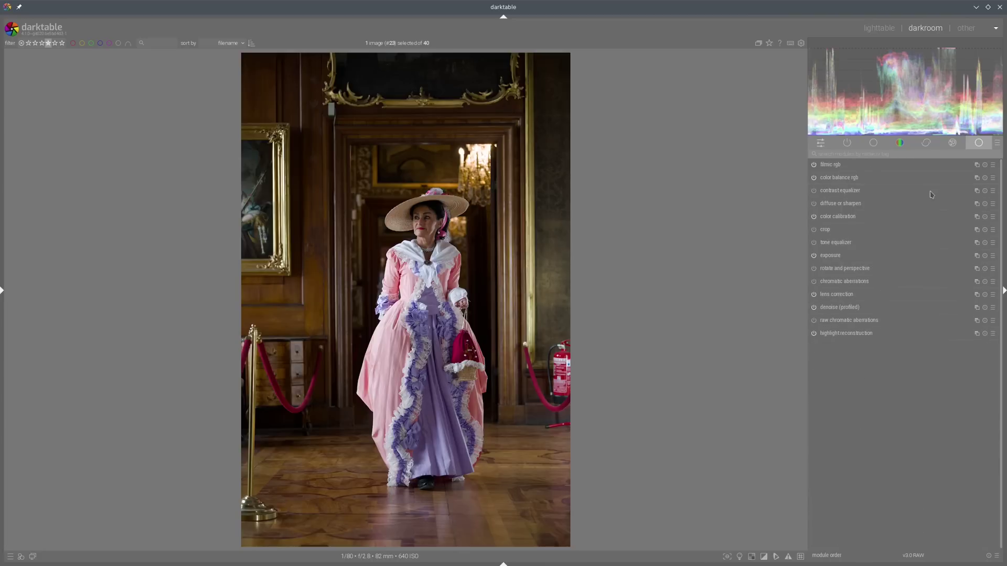
Add a second exposure instance with a drawn and parametric mask, and brush the mask over the woman's face.
scroll(439, 235, "up", 5)
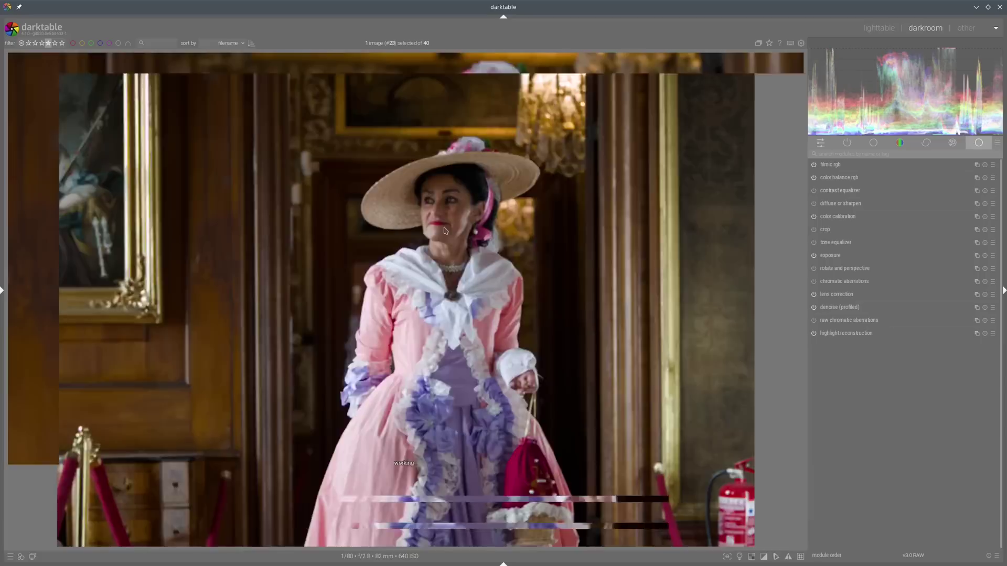
scroll(470, 224, "down", 5)
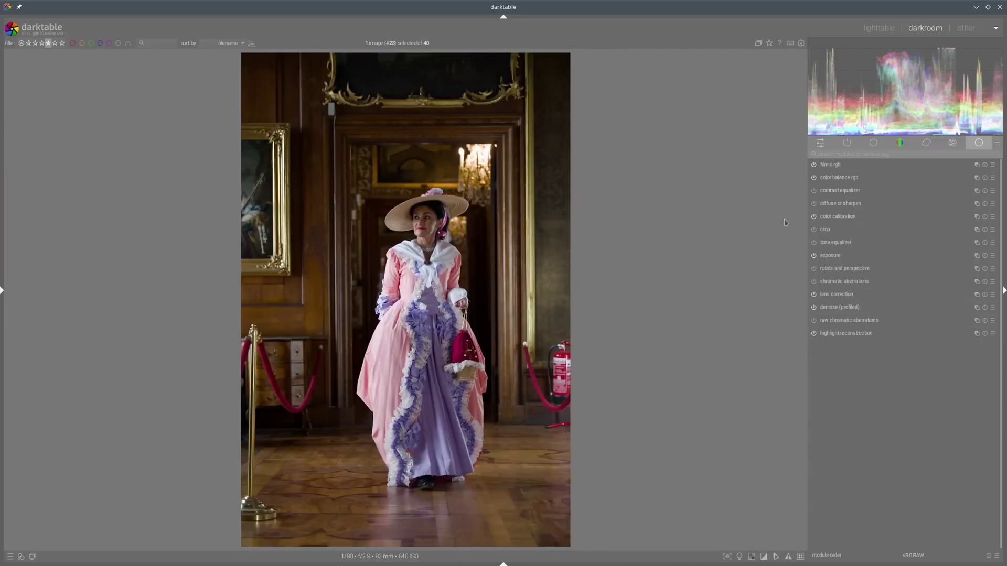
left_click(976, 256)
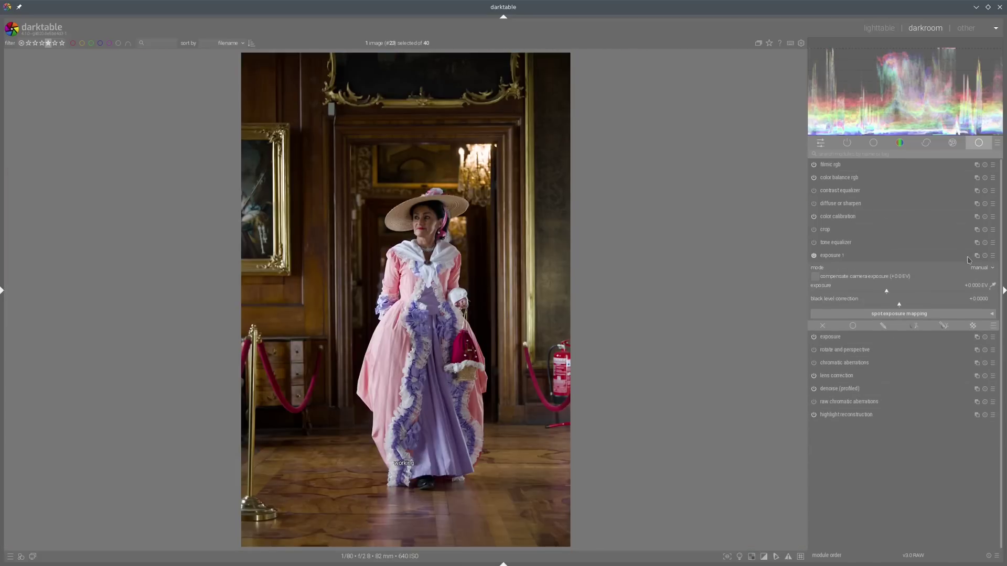
left_click(943, 326)
left_click(975, 298)
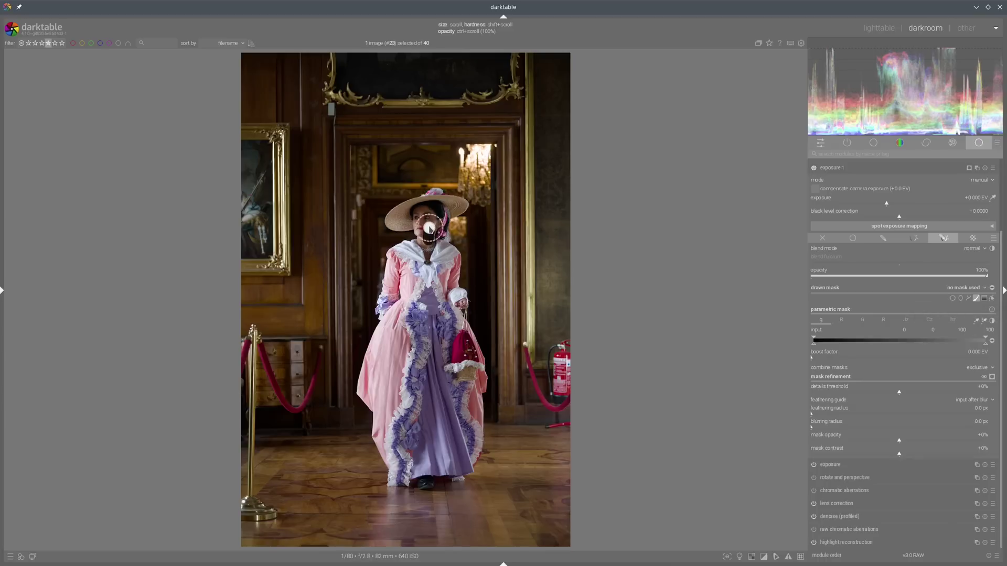
left_click_drag(419, 214, 427, 238)
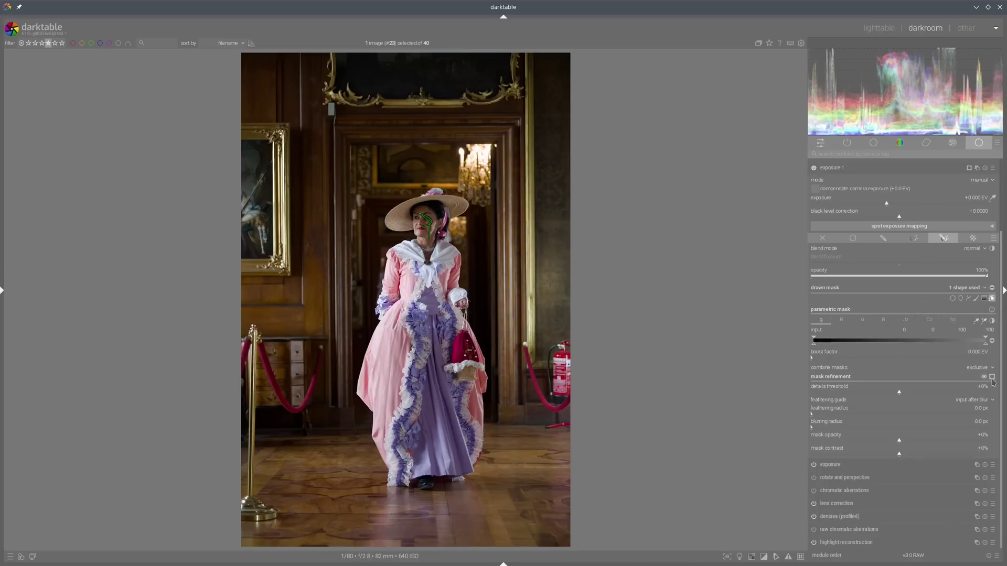
Display the face mask and refine it with a feathering radius of about 85 px and a mask contrast of +16%.
left_click(991, 377)
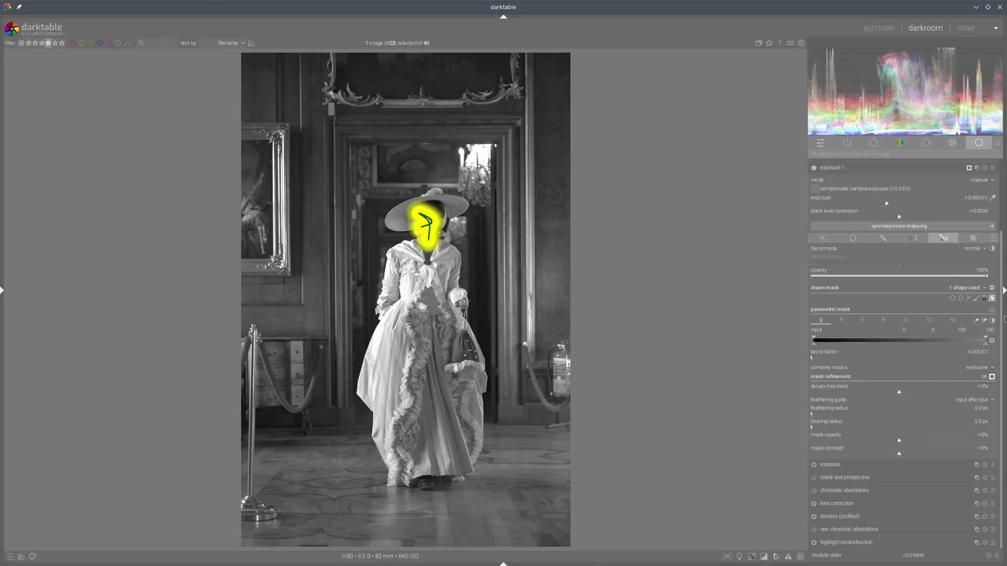
left_click(992, 298)
left_click(875, 414)
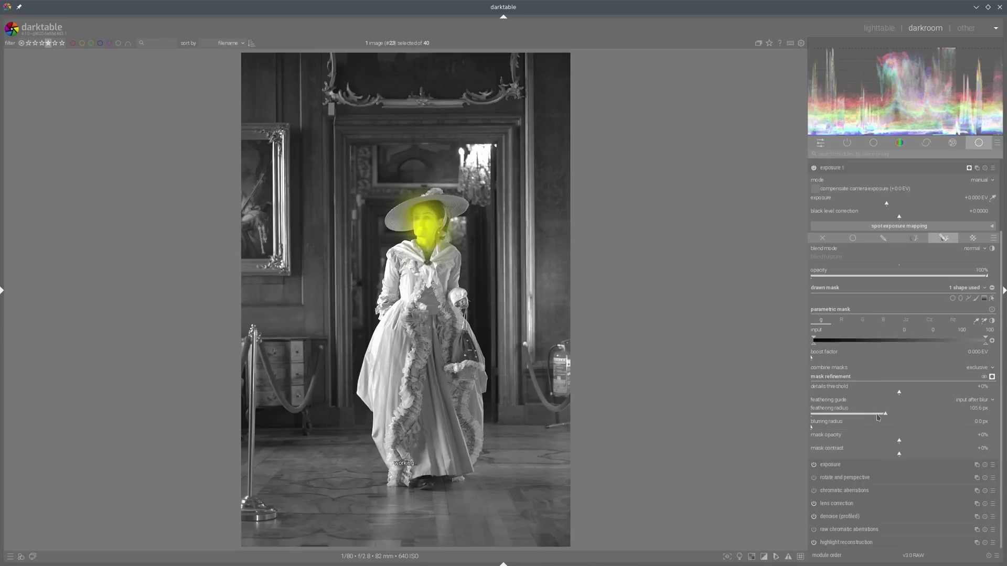
left_click(911, 454)
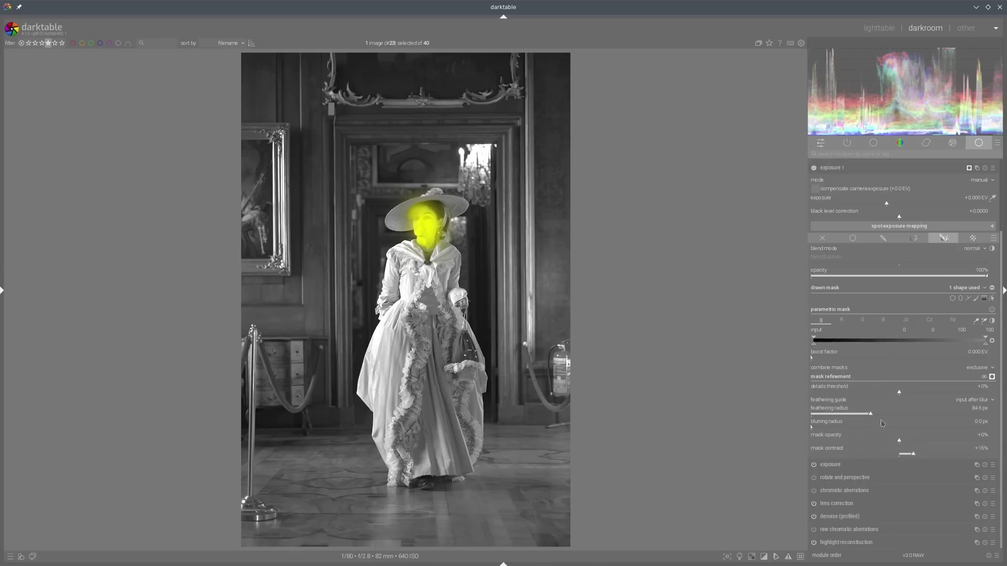
Refine the face mask to a feathering radius of about 109 px and +27% contrast, and brighten the face by about +1.2 EV.
left_click(893, 414)
left_click(887, 415)
left_click(923, 454)
left_click(991, 377)
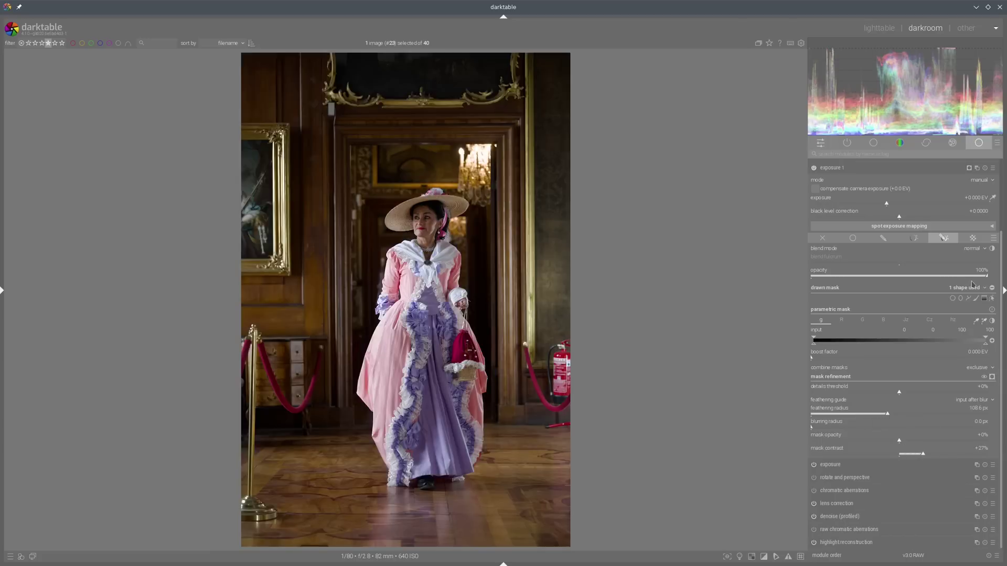
left_click_drag(898, 205, 916, 207)
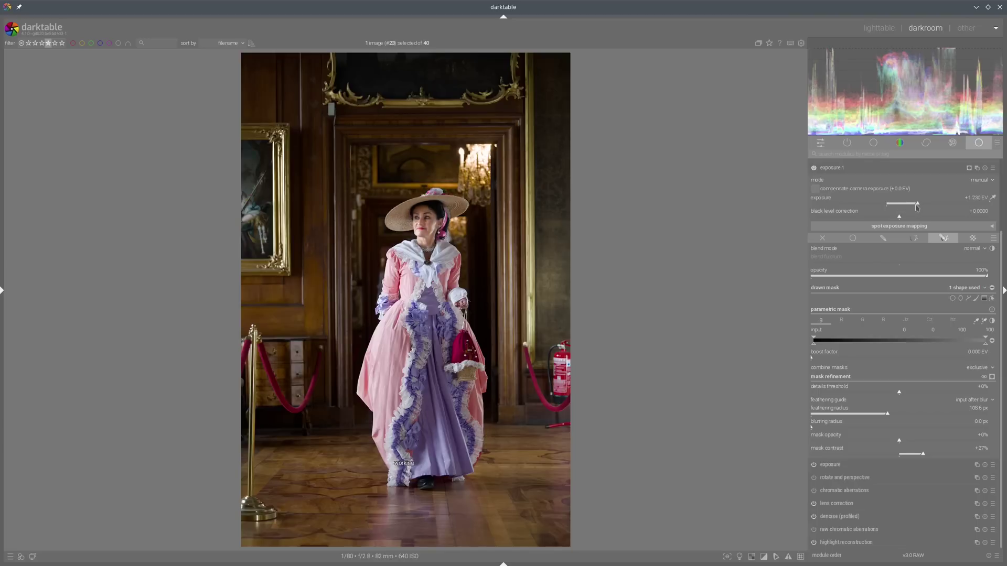
left_click(850, 169)
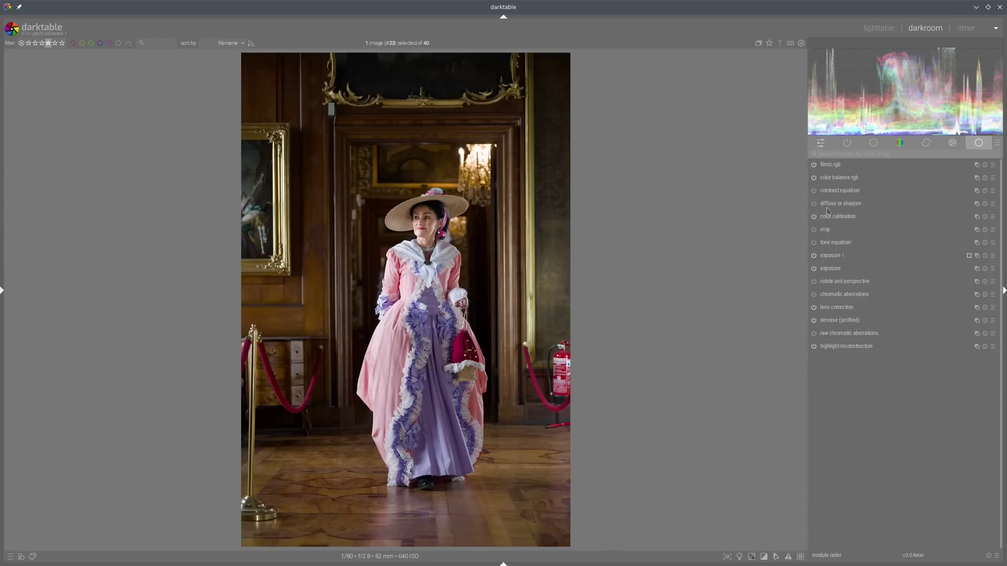
Apply a saved preset in diffuse or sharpen and turn on the color assessment view with its white frame.
left_click(993, 203)
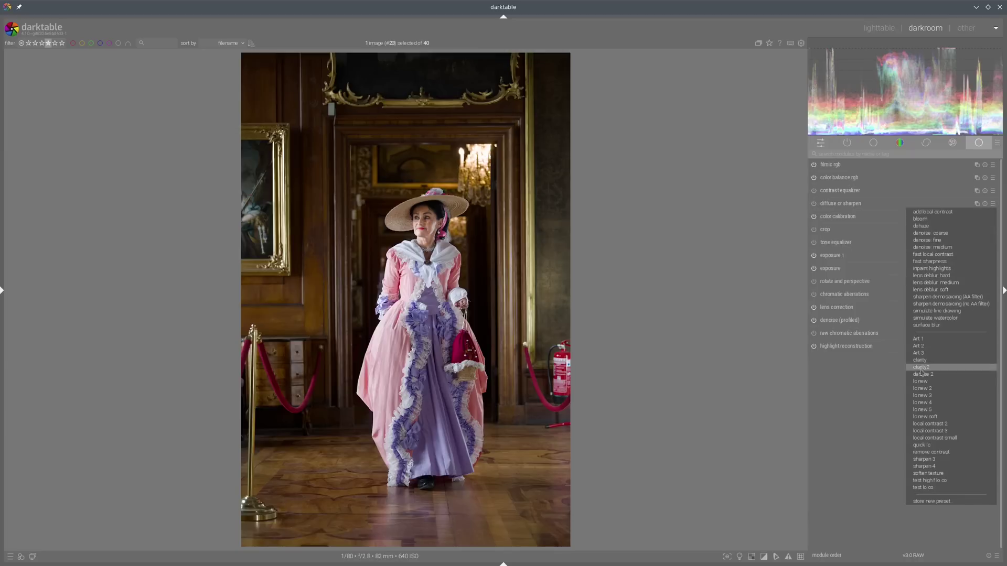
left_click(923, 374)
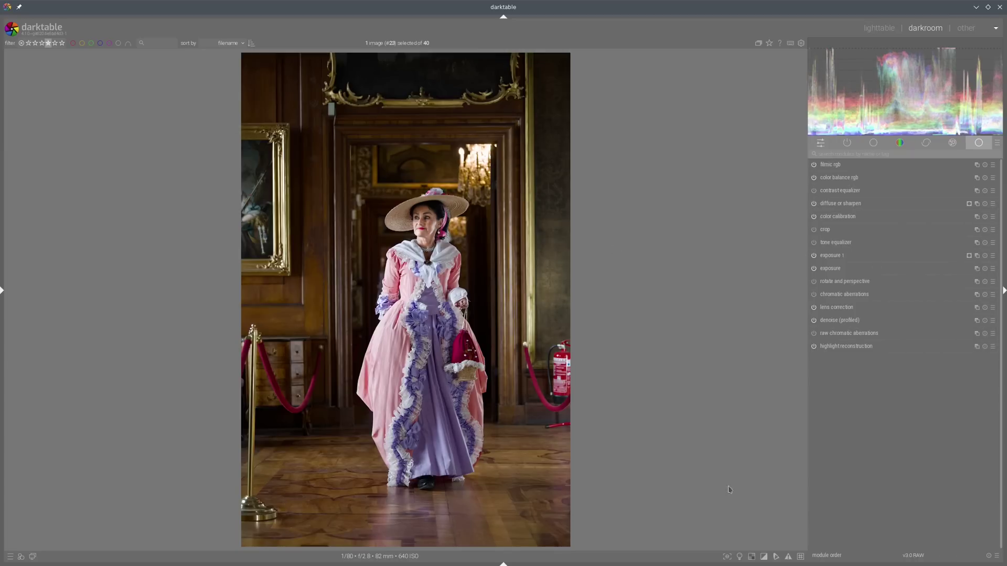
left_click(739, 556)
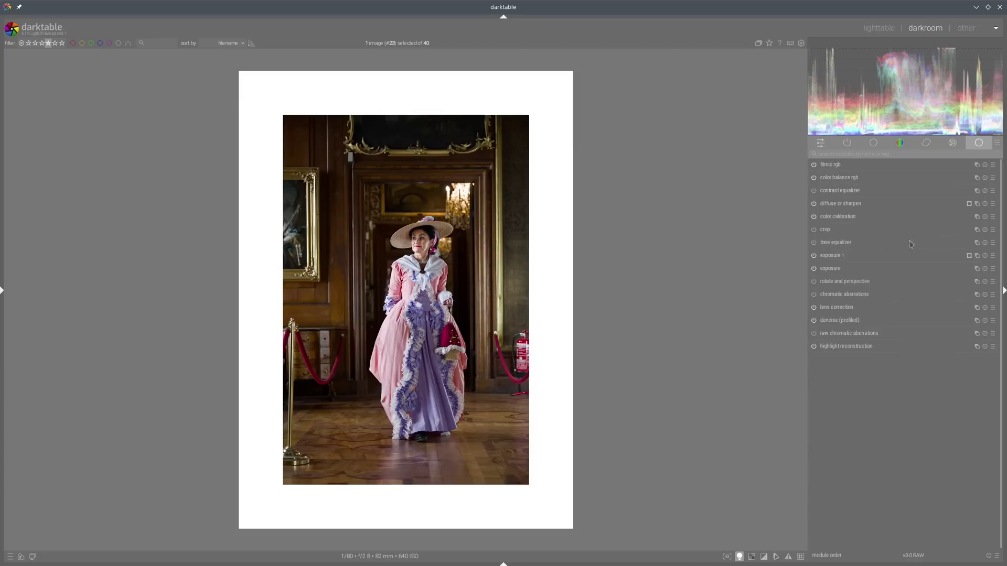
Apply the High preset of the tone equalizer and check its masking settings and advanced curve.
left_click(992, 244)
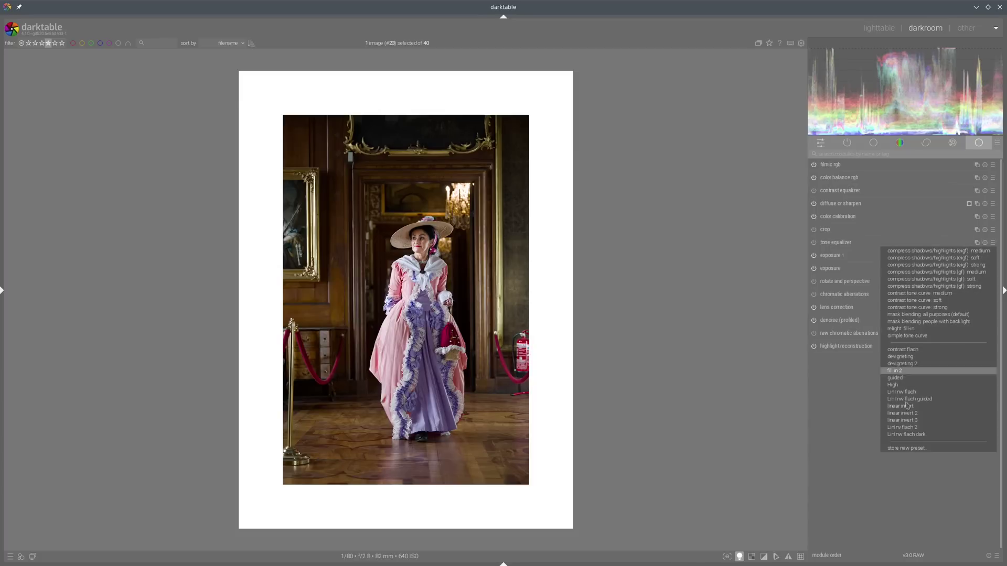
left_click(900, 386)
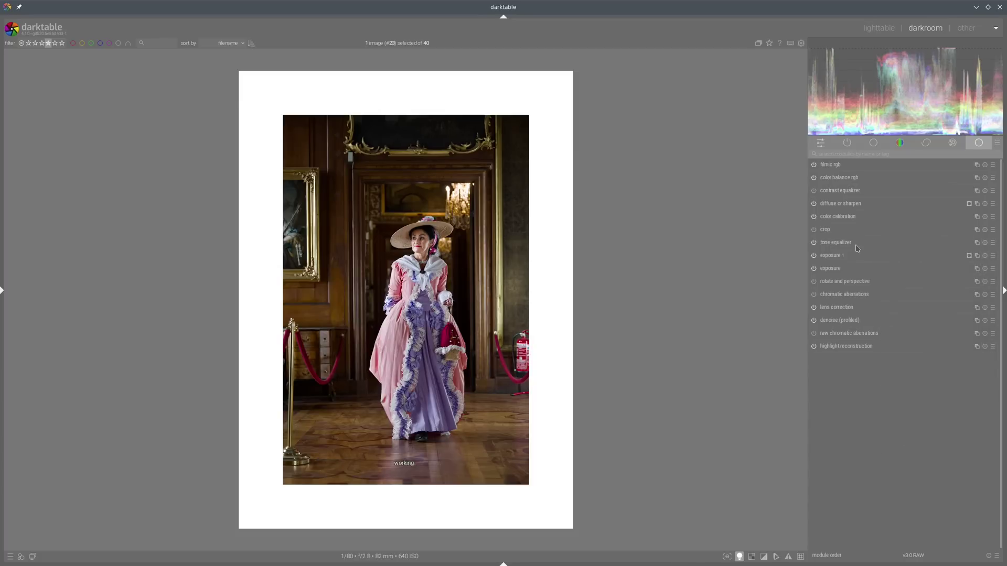
left_click(957, 257)
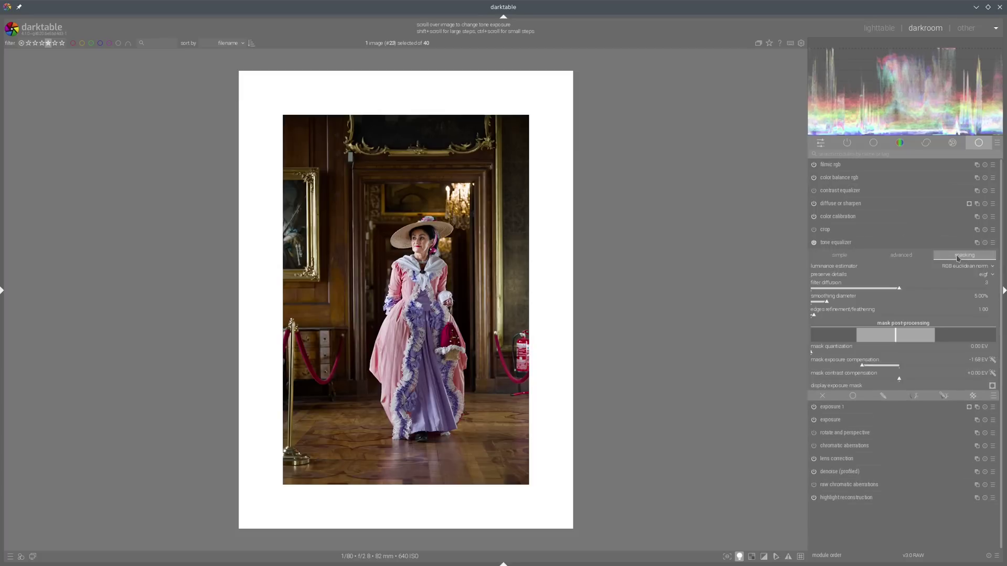
left_click(910, 256)
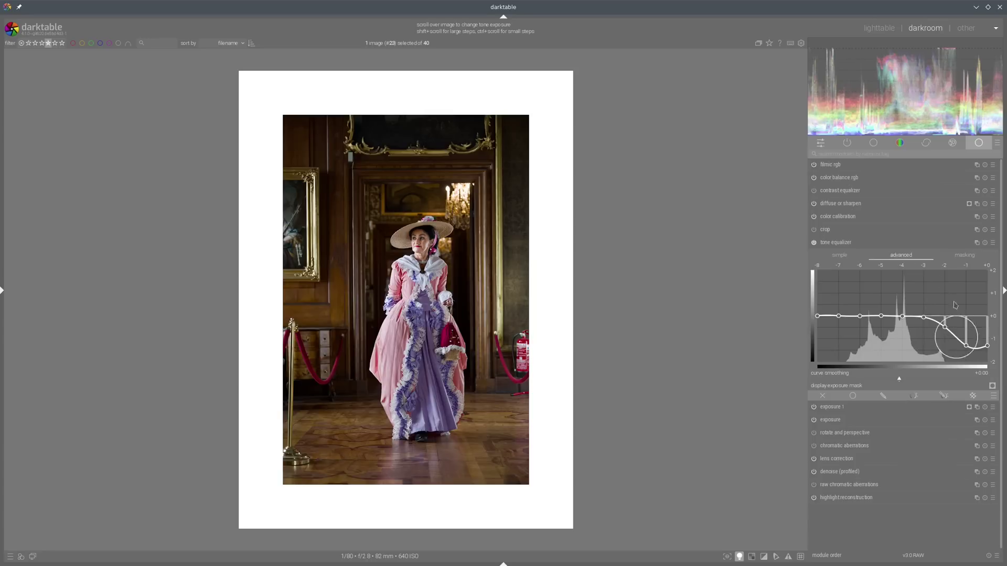
left_click(952, 257)
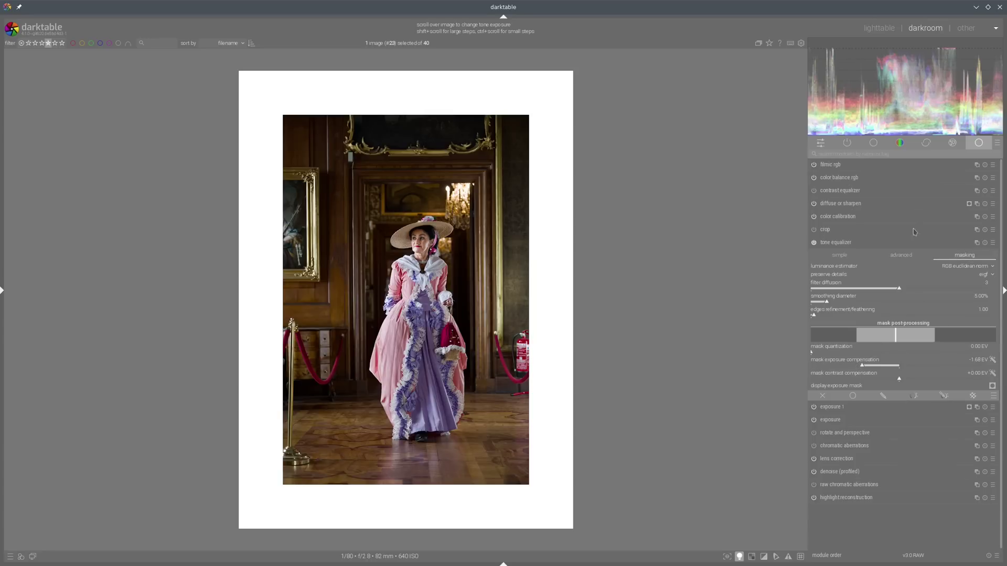
left_click(901, 255)
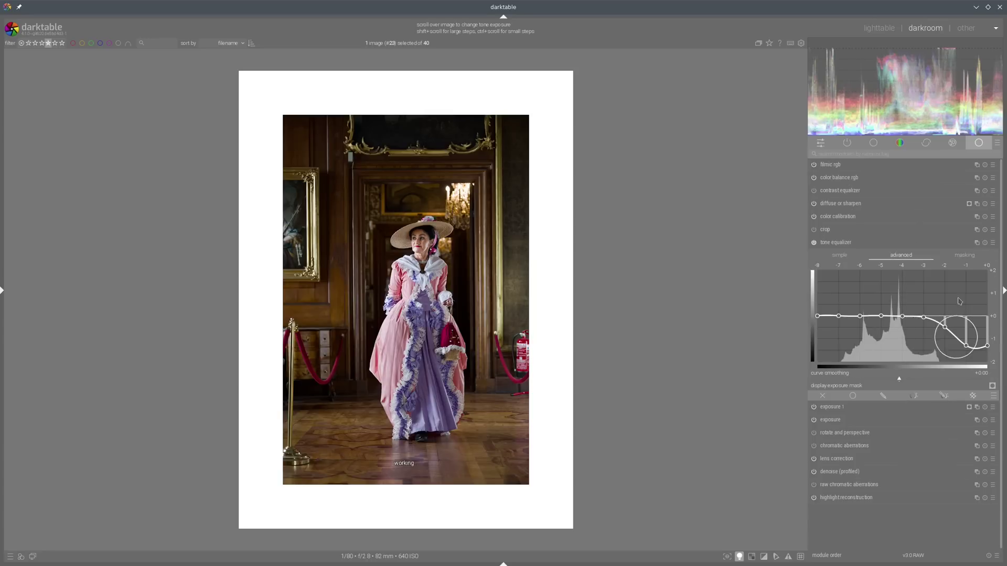
Pull the tone equalizer curve's highlights down to about -1.5 EV and lift the -5 and -4 EV nodes slightly.
left_click_drag(964, 312, 969, 309)
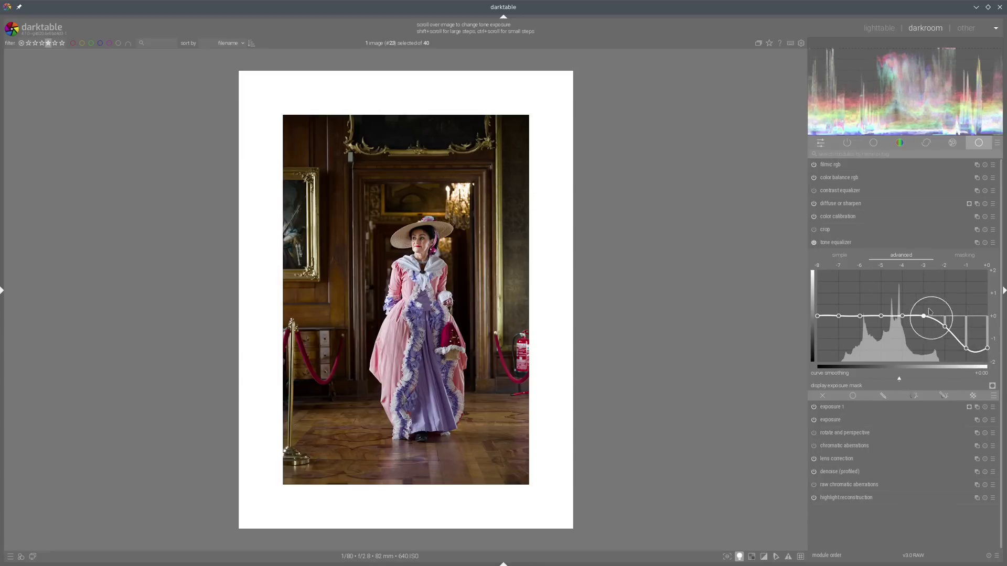
mouse_move(913, 313)
left_mouse_down()
mouse_move(898, 303)
mouse_move(949, 318)
left_mouse_up()
left_click_drag(872, 305, 898, 298)
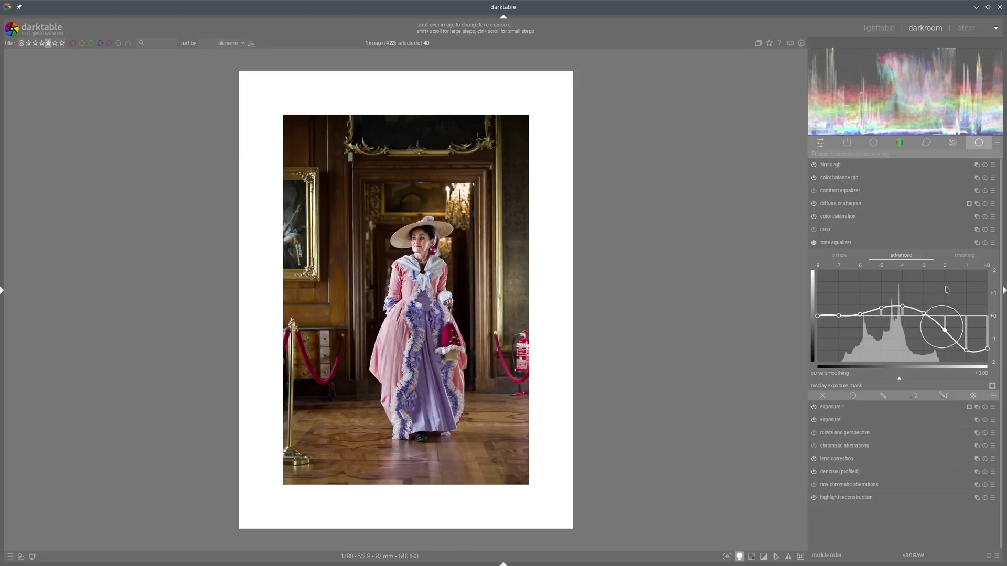
Set the tone equalizer's mask contrast compensation to about +0.33 EV and mask exposure compensation to about -1.92 EV.
left_click(965, 256)
left_click_drag(911, 380, 914, 380)
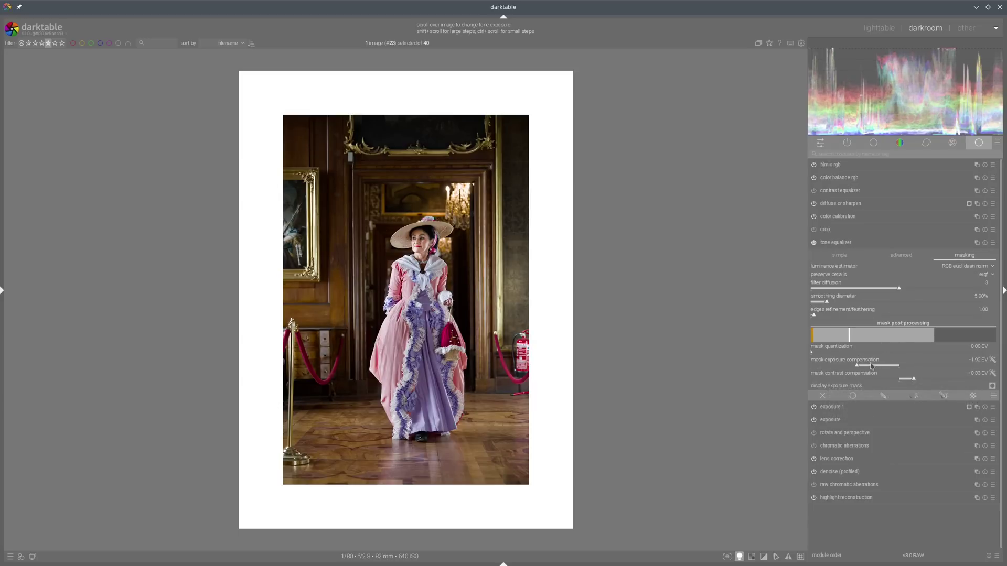
left_click(901, 256)
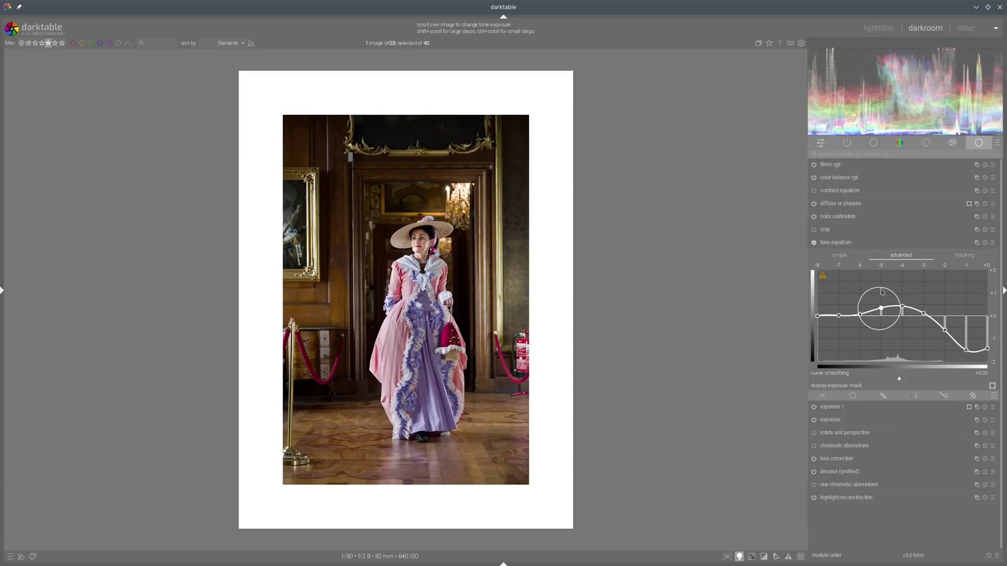
Reshape the tone equalizer curve, lifting the mid-tones around the -4 EV node to about +0.9 EV while keeping the highlights lowered.
scroll(869, 292, "up", 2)
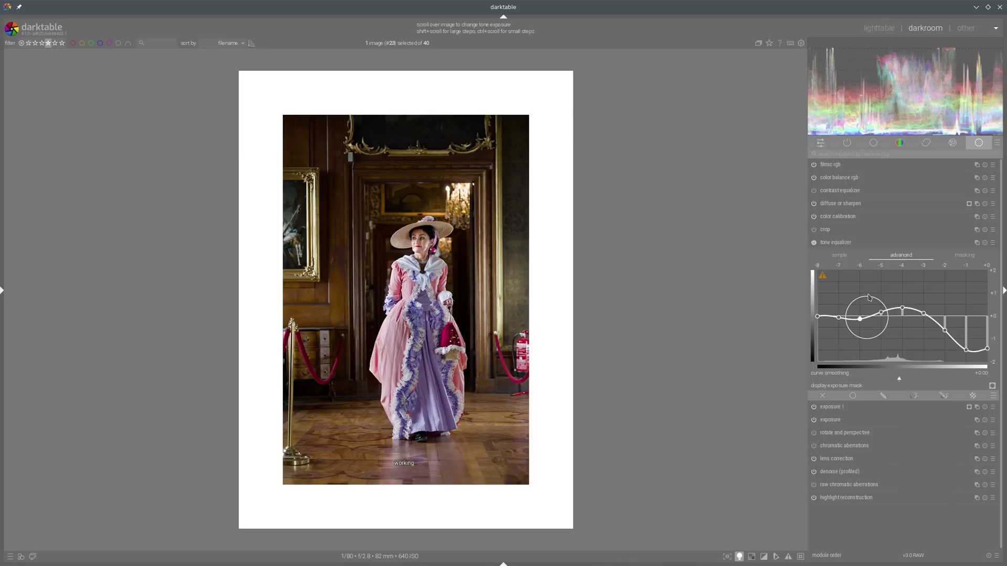
scroll(864, 292, "down", 2)
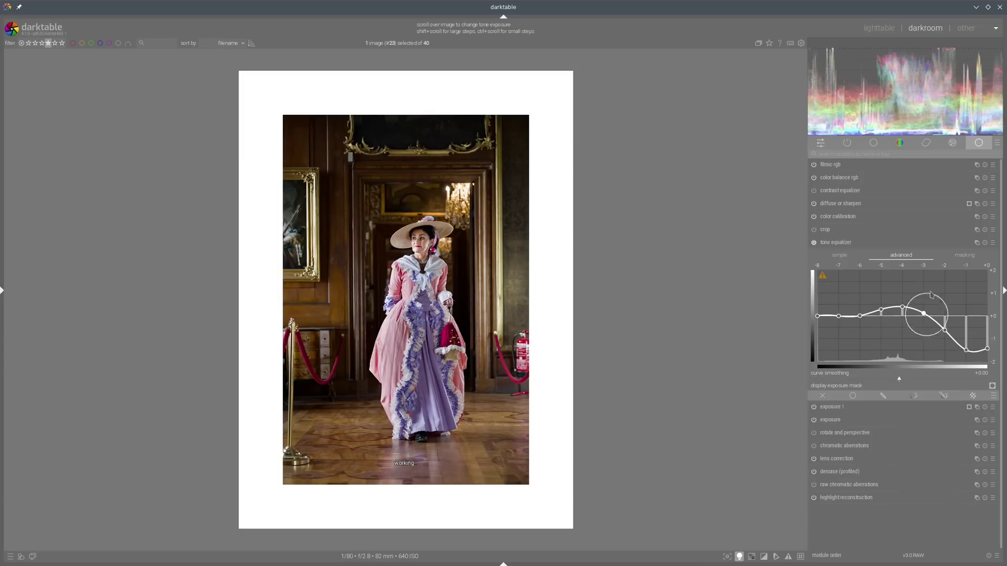
scroll(976, 315, "down", 2)
scroll(947, 309, "down", 2)
scroll(945, 310, "down", 1)
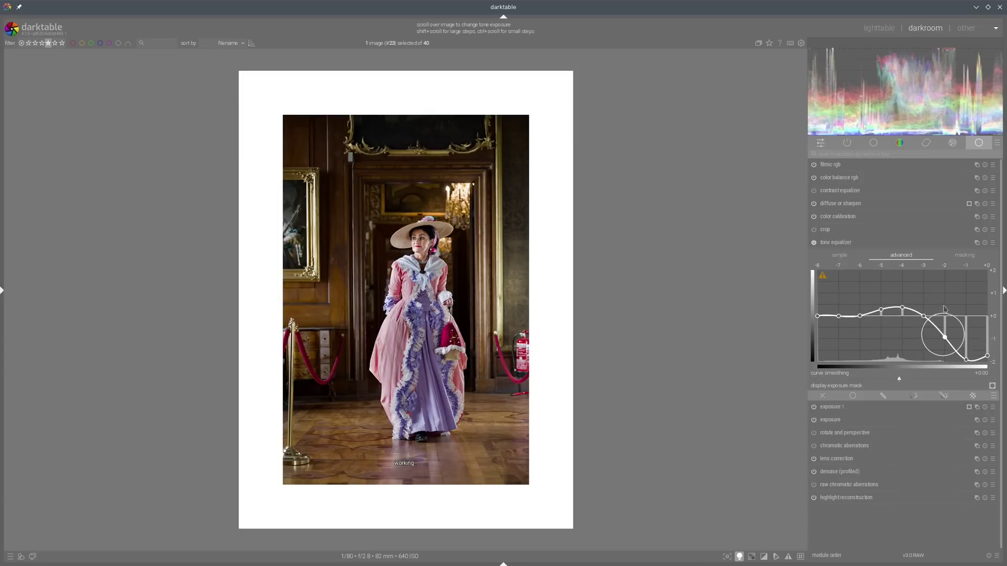
scroll(905, 299, "up", 3)
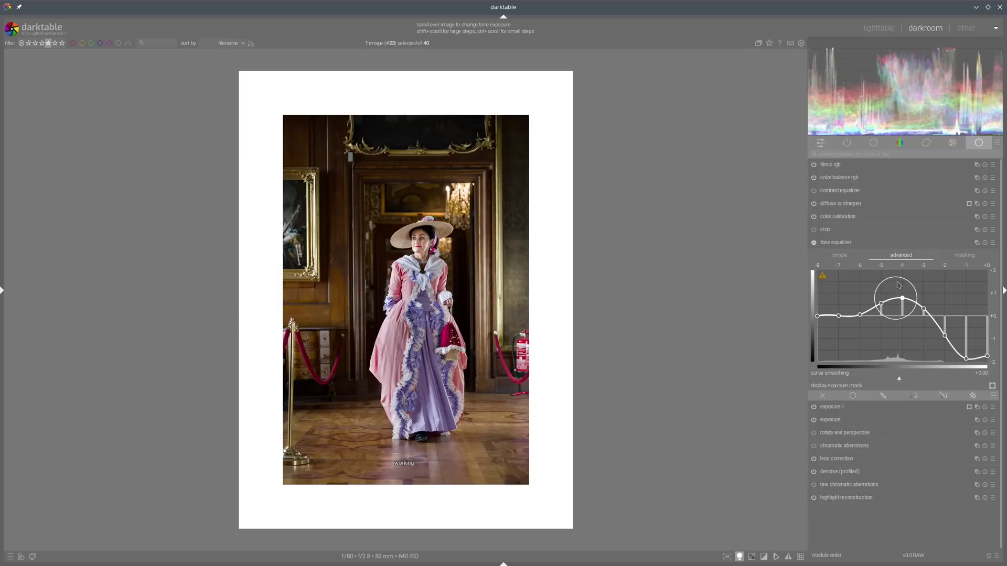
scroll(945, 307, "up", 1)
scroll(946, 306, "up", 2)
scroll(952, 308, "up", 1)
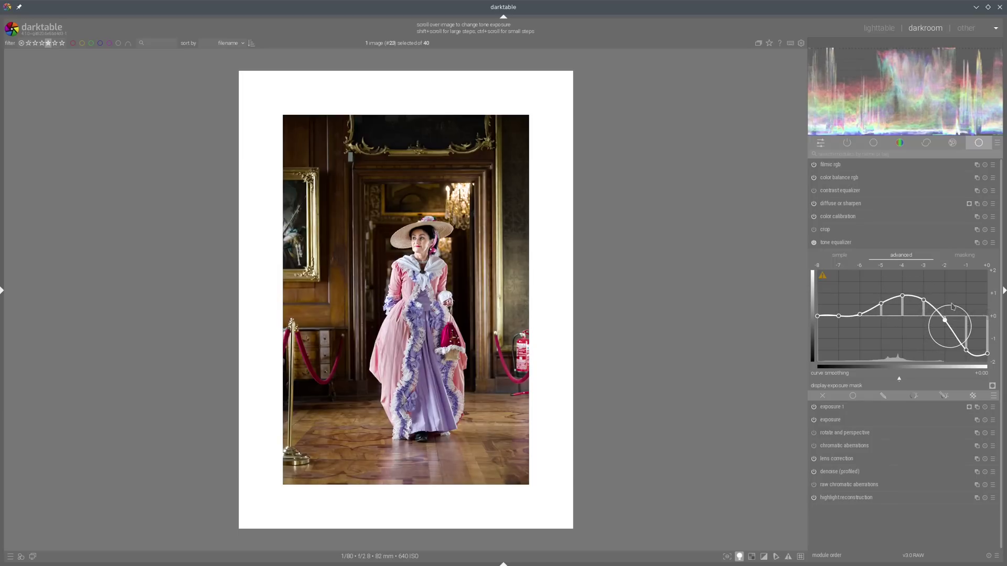
Switch the tone equalizer's preserve details method to guided filter and compare the photo with and without the module.
left_click(854, 242)
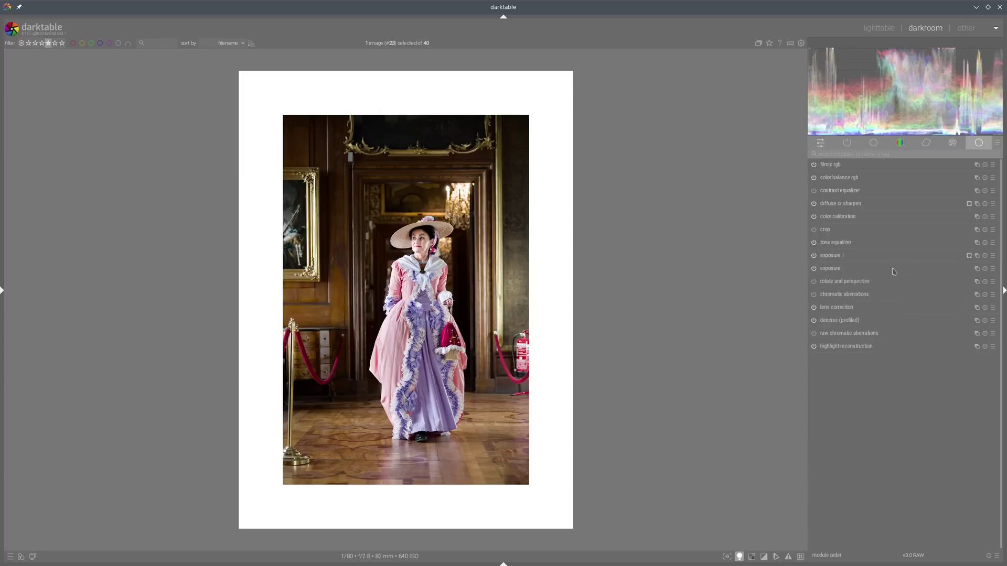
left_click(852, 244)
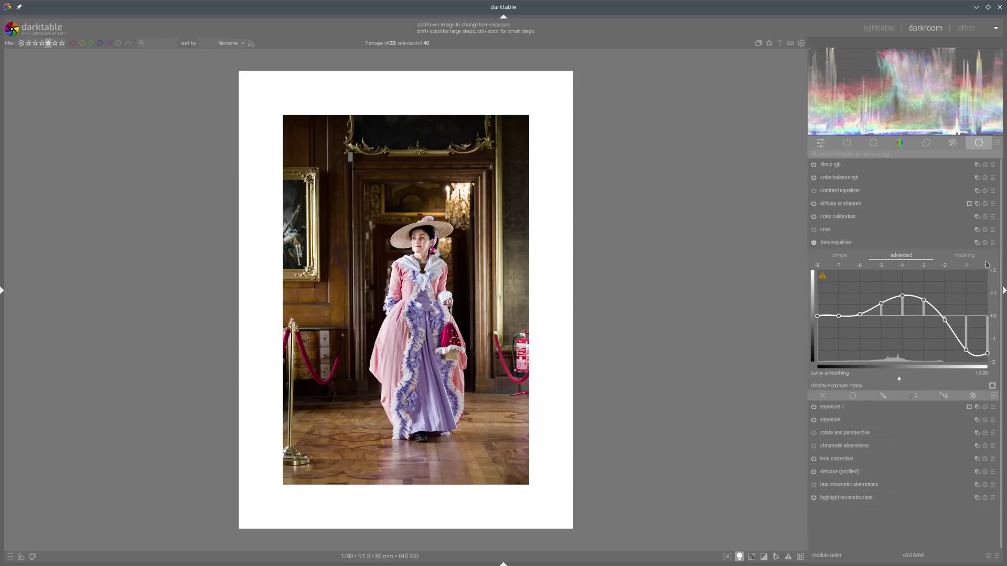
left_click(986, 258)
left_click(989, 275)
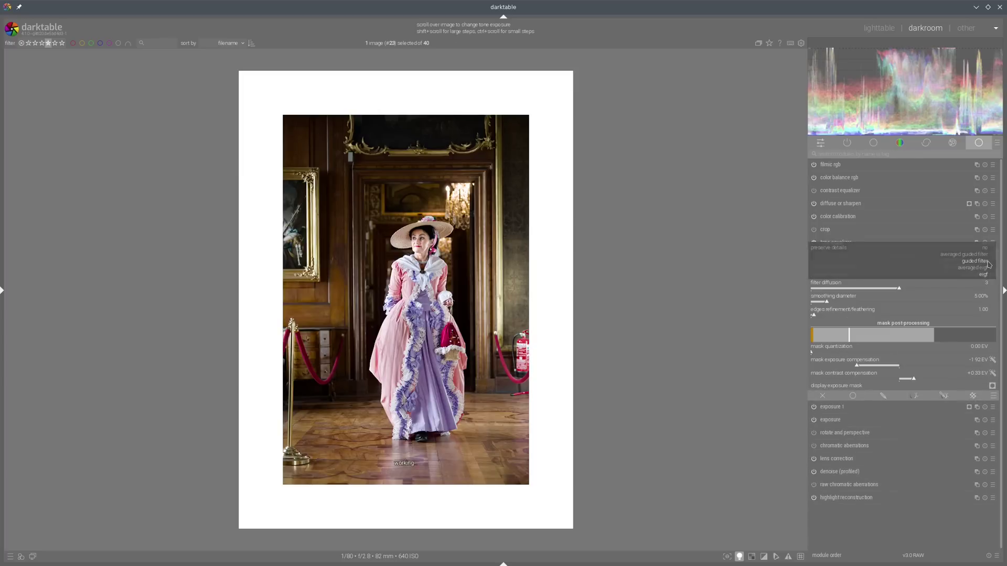
left_click(988, 261)
left_click(814, 243)
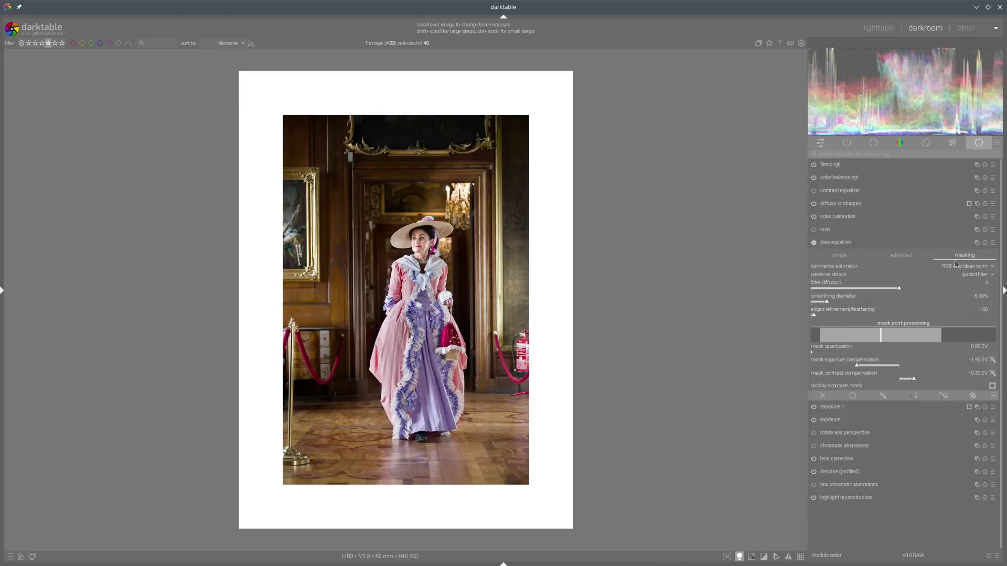
Reset the tone equalizer and lower only the brightest end of its curve to about -1 EV.
left_click(985, 242)
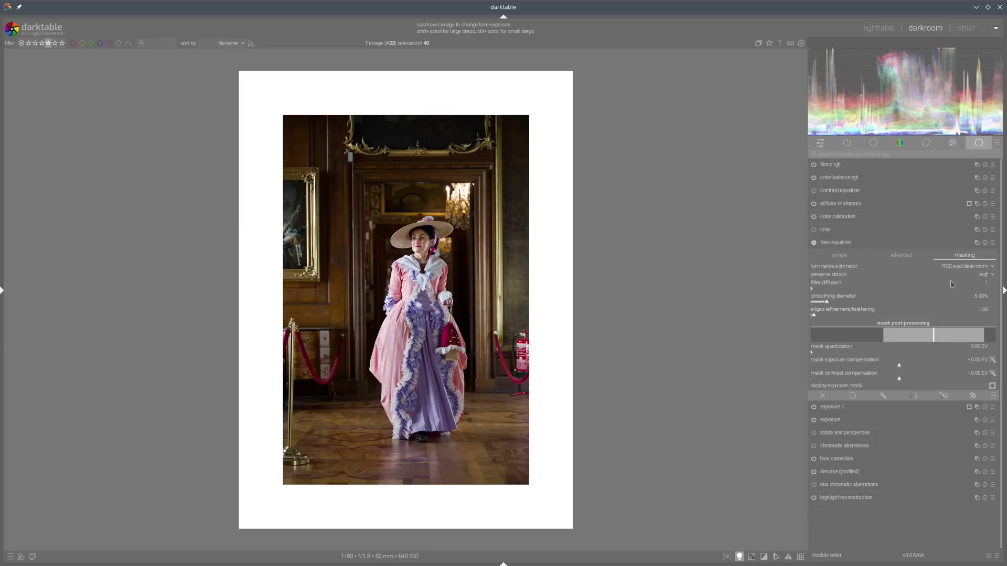
left_click(947, 256)
left_click(924, 257)
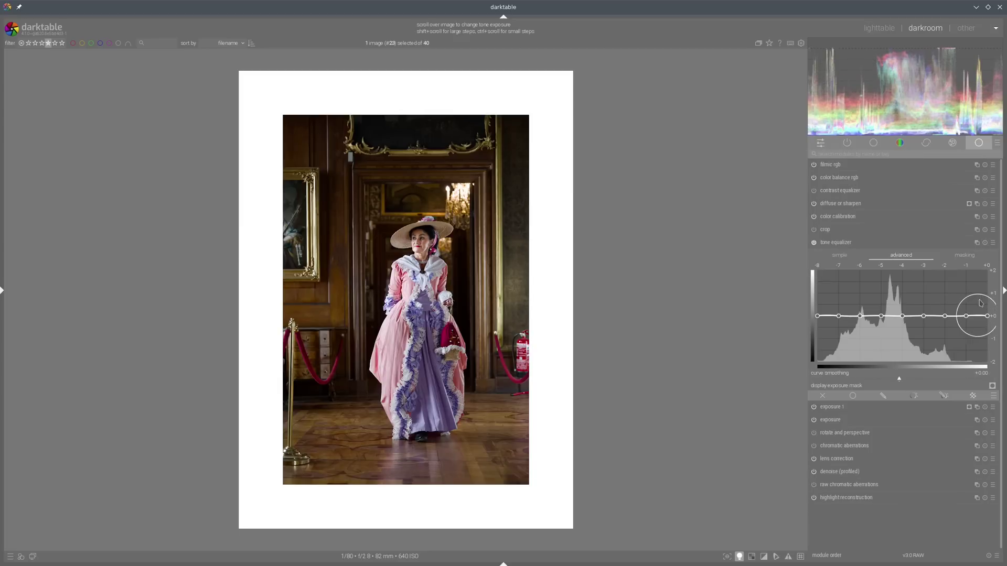
left_click_drag(982, 314, 984, 329)
scroll(984, 329, "down", 1)
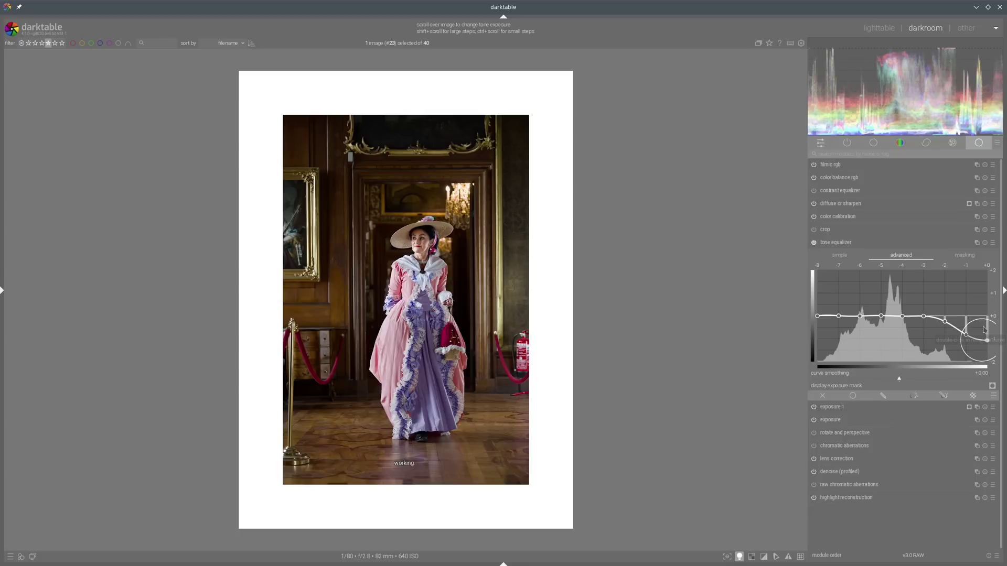
left_click(903, 241)
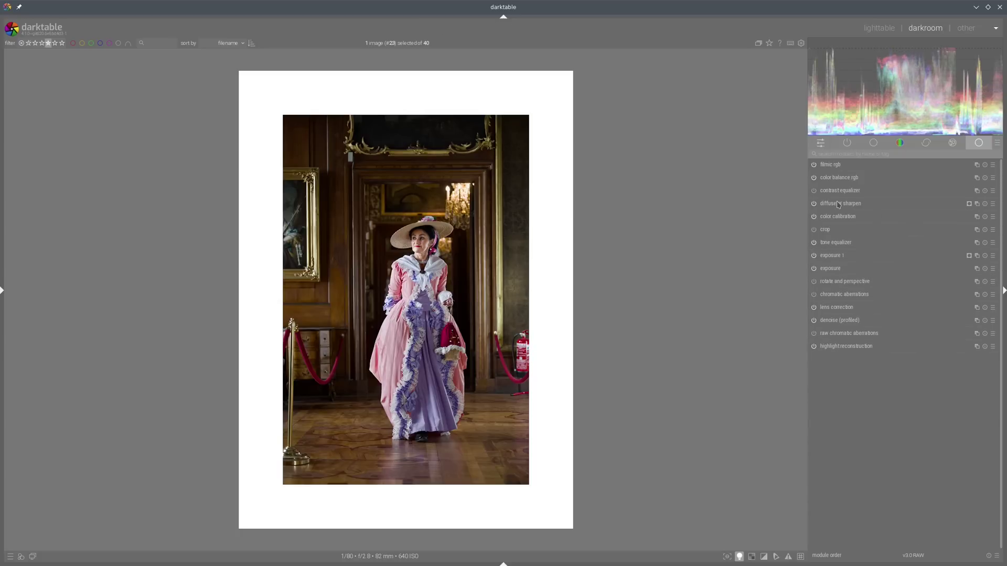
Leave the color assessment view and open the next photo, the dancers joining hands, for editing.
key("ctrl+b")
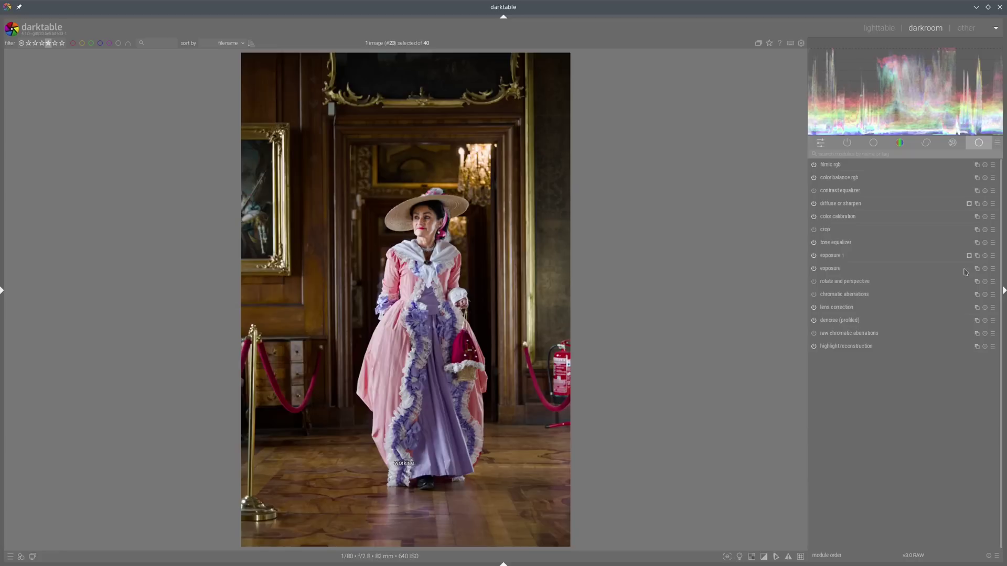
left_click(893, 31)
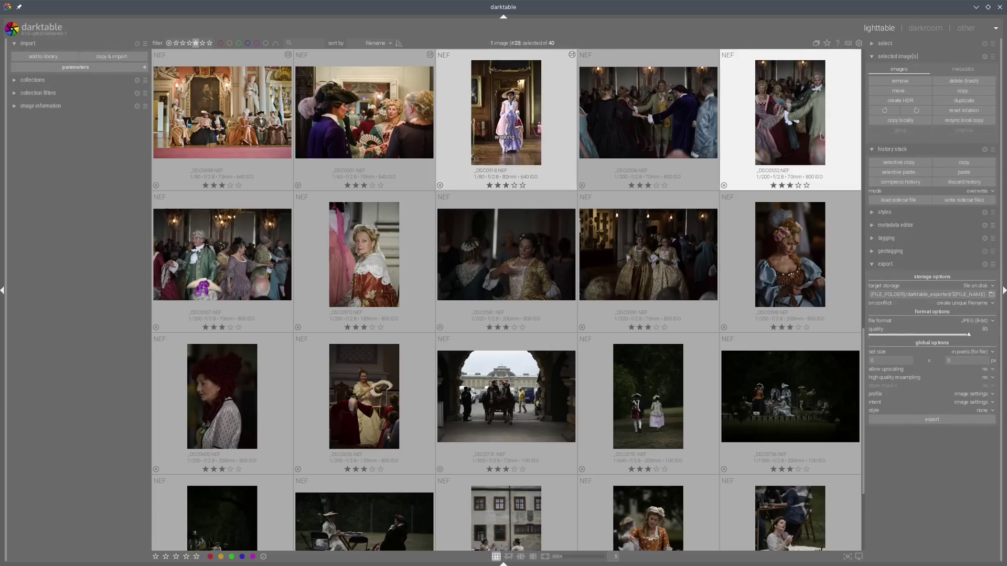
left_click(696, 118)
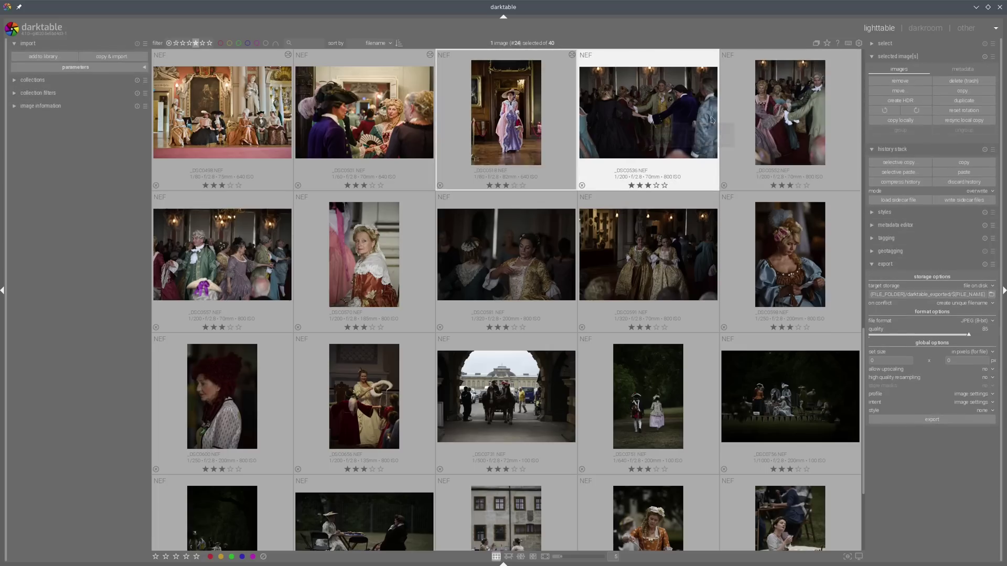
key("d")
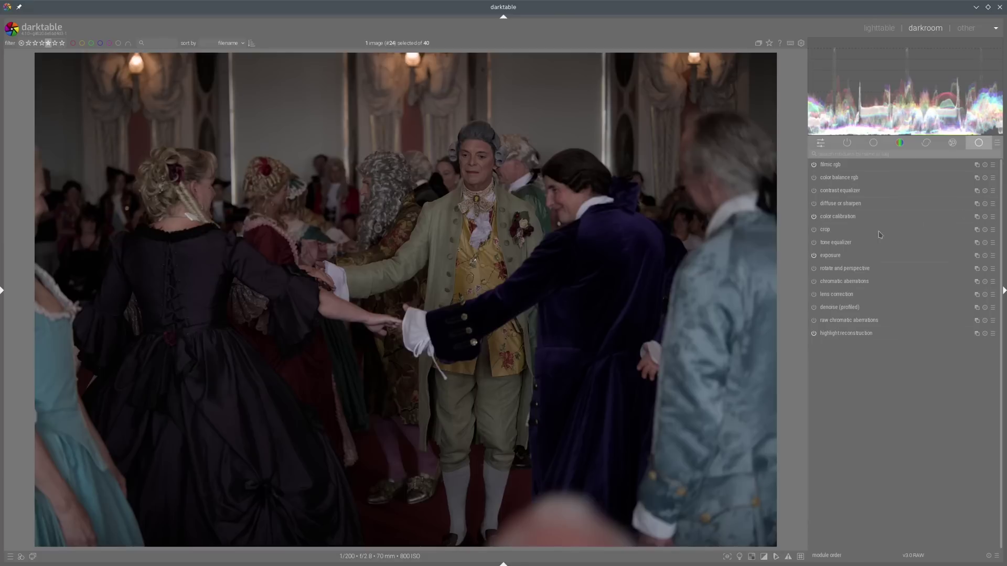
Raise the overall exposure of the dancers photo to about +2.4 EV.
left_click(836, 242)
left_click(855, 242)
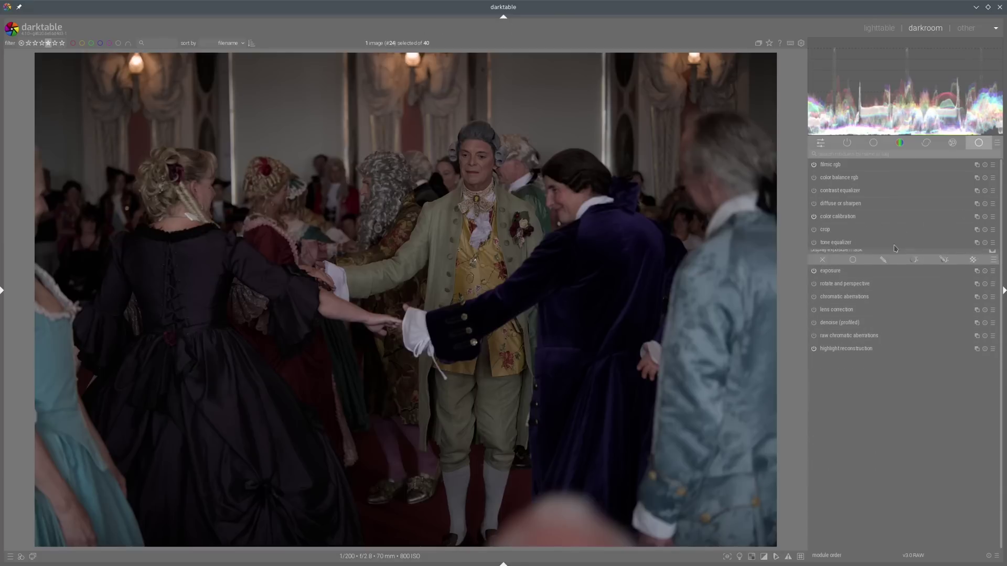
left_click(849, 257)
left_click(946, 292)
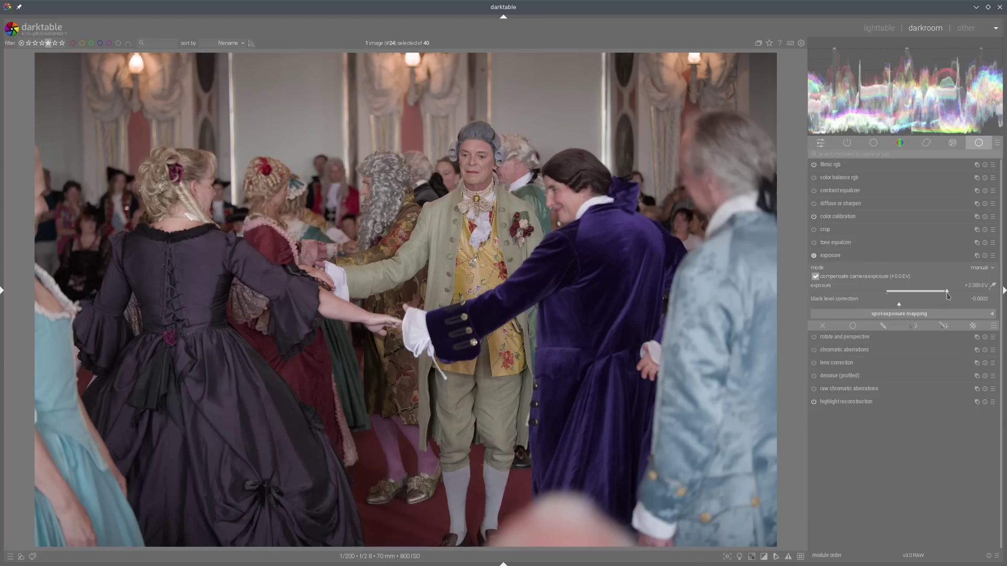
Raise the dancers photo's exposure to about +2.6 EV and set color balance rgb brilliance to about -25% for shadows and +16% for highlights.
left_click(953, 295)
left_click(849, 178)
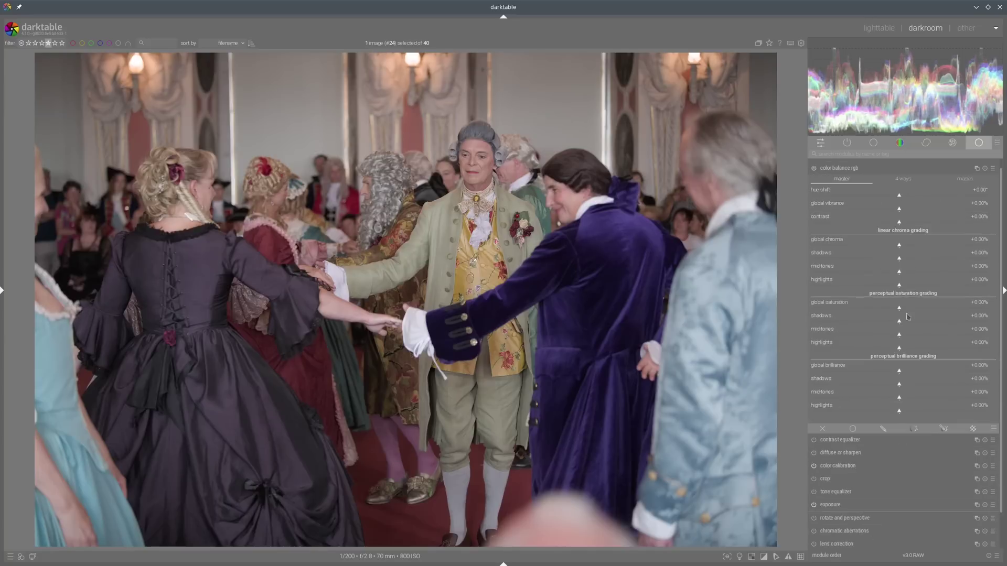
left_click(878, 383)
left_click(913, 409)
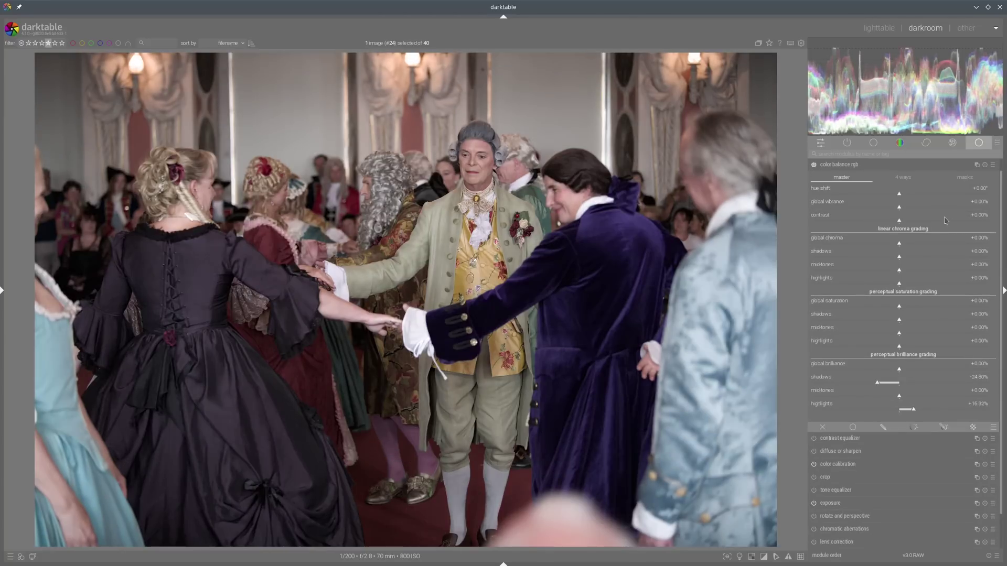
Set the perceptual saturation in color balance rgb to about +49% for shadows, +27% for mid-tones and -14% for highlights.
left_click(942, 320)
left_click(923, 333)
left_click(886, 346)
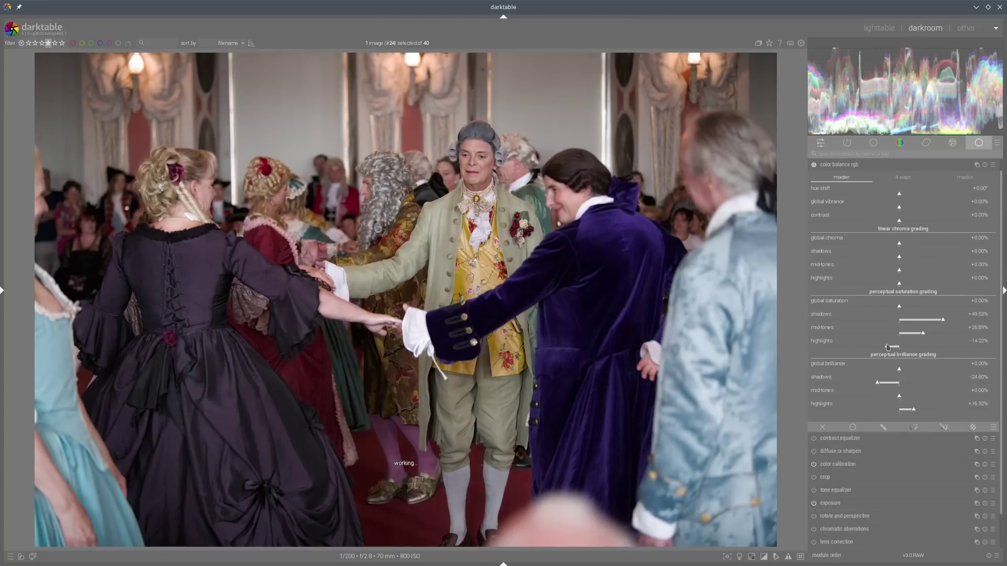
left_click(876, 167)
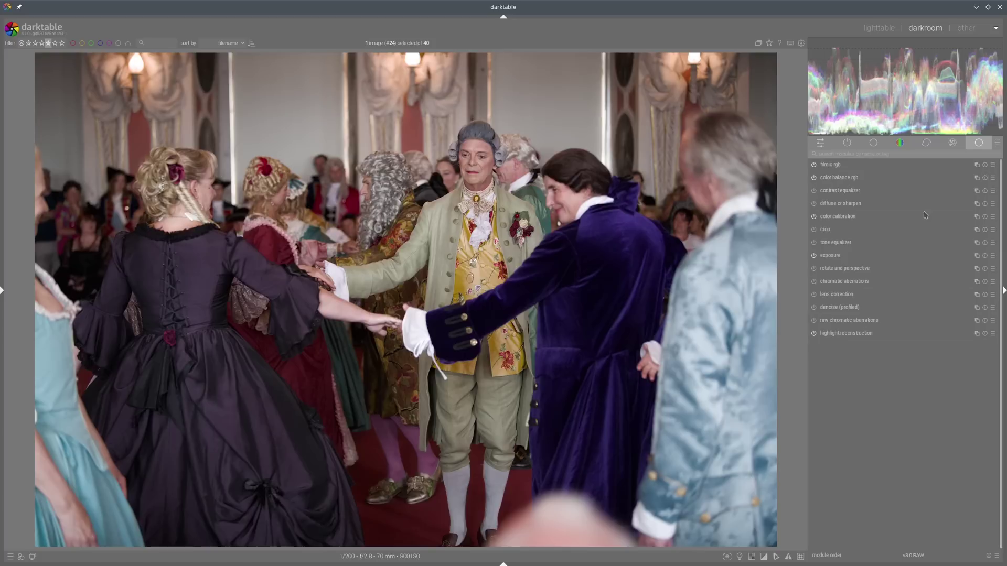
Apply the clarity2 preset of diffuse or sharpen, enable lens correction and denoise (profiled), and inspect the central man's face up close.
left_click(993, 204)
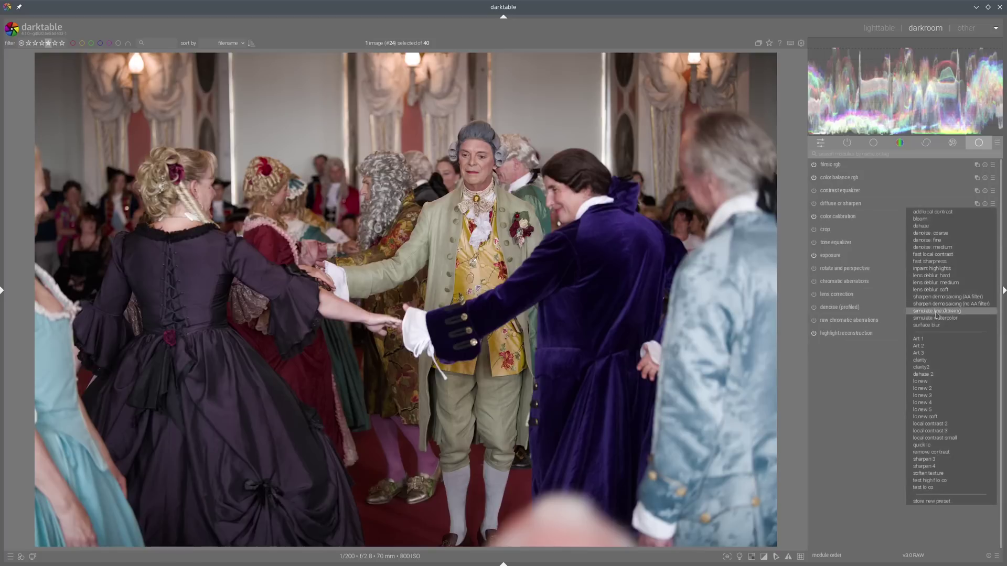
left_click(922, 367)
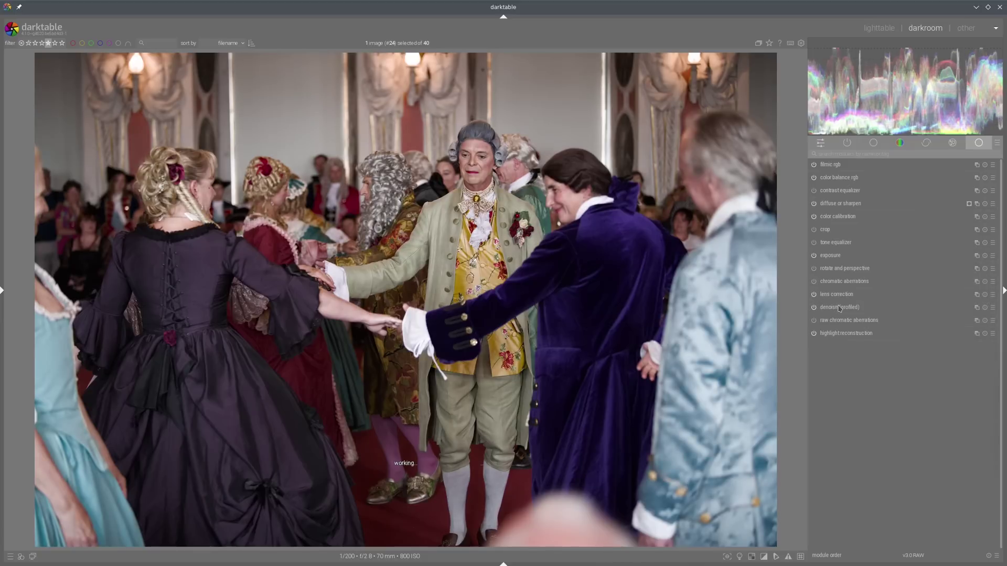
scroll(530, 193, "up", 4)
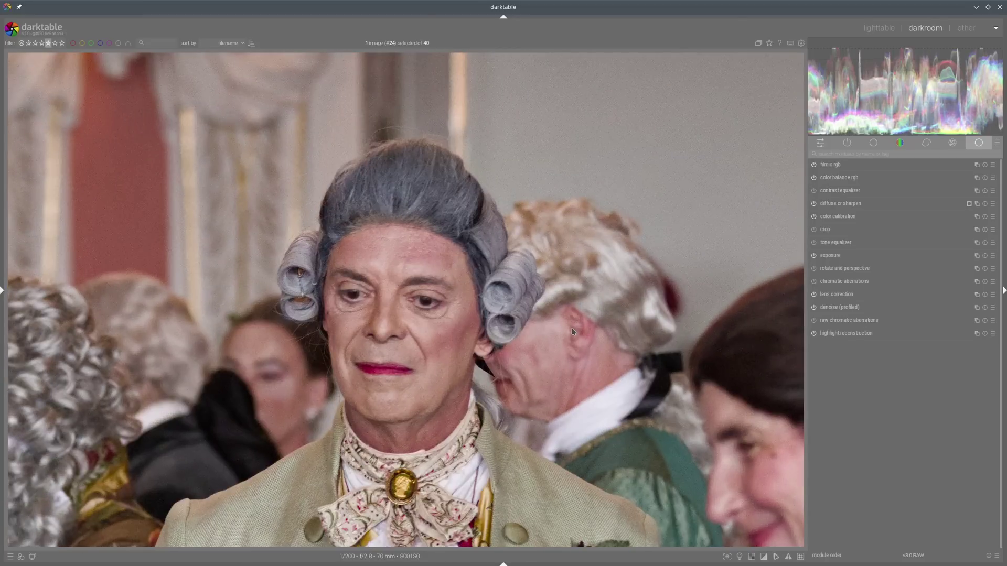
scroll(572, 330, "down", 2)
scroll(573, 334, "down", 2)
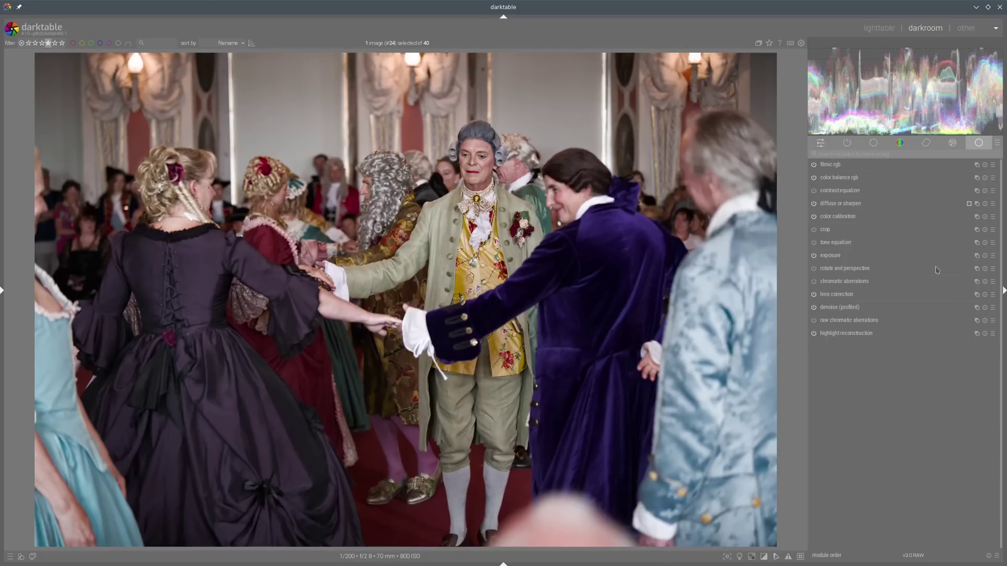
Detect the white balance from the whole image in color calibration and reduce the illuminant's chroma to about 24%.
left_click(836, 217)
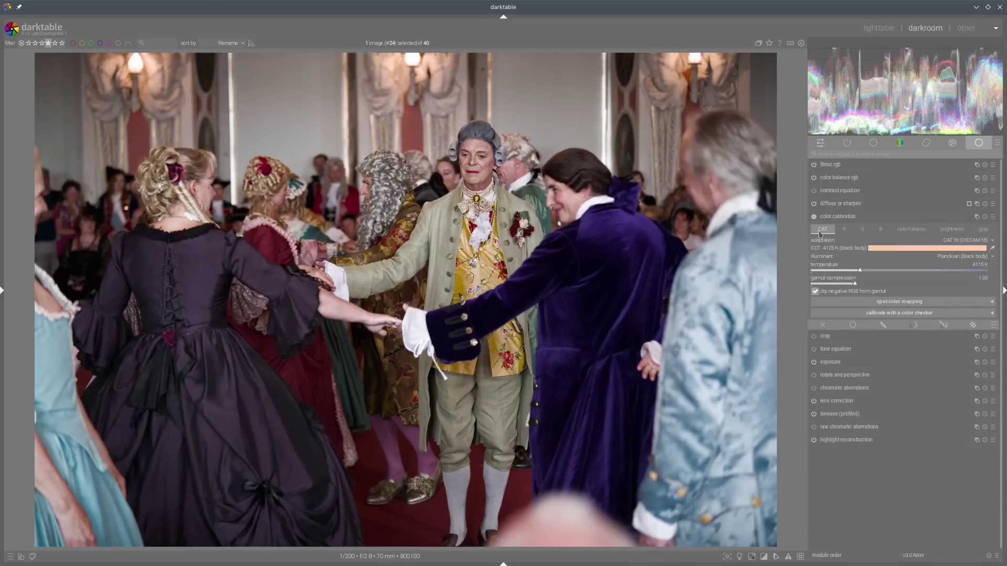
left_click(991, 249)
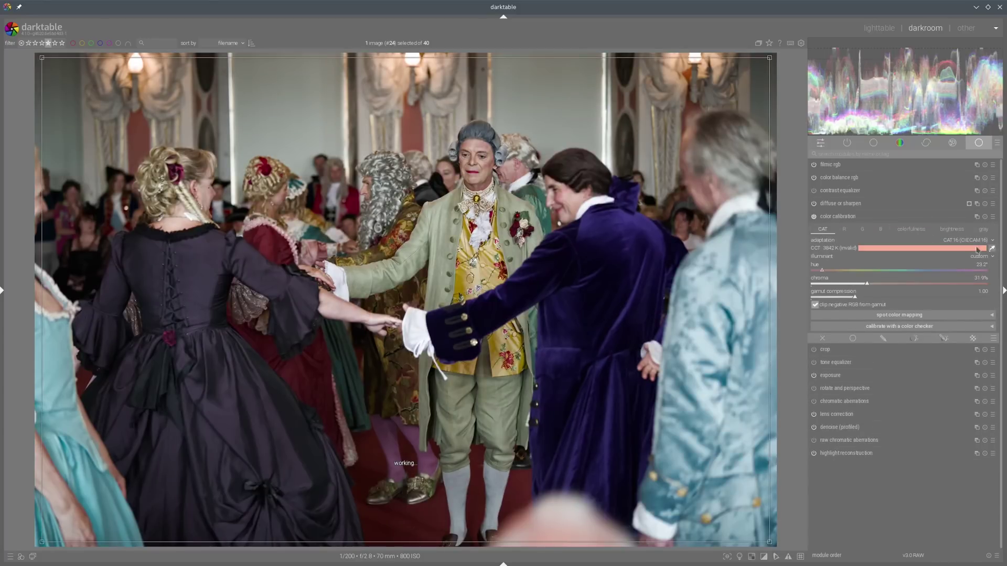
left_click(854, 284)
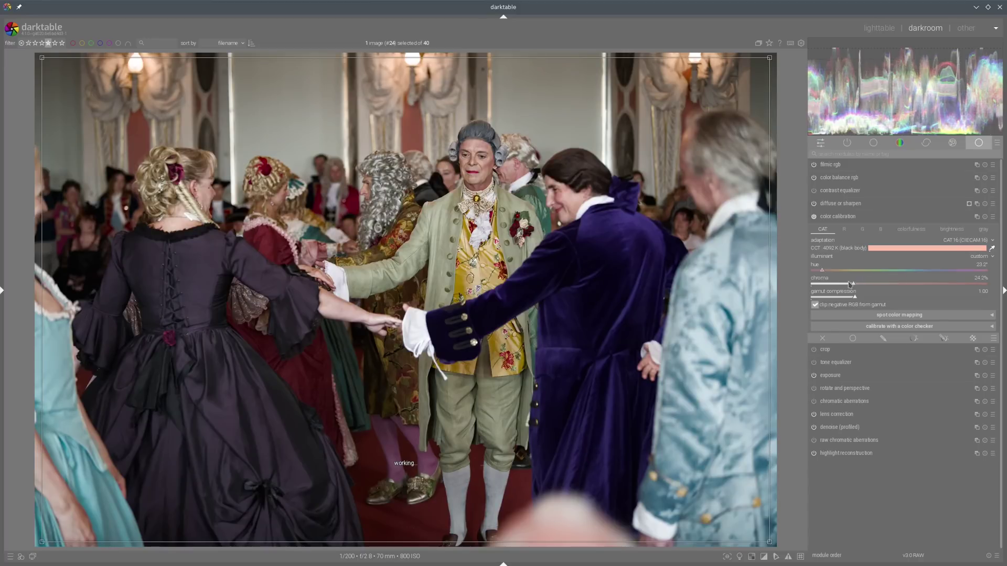
left_click(982, 217)
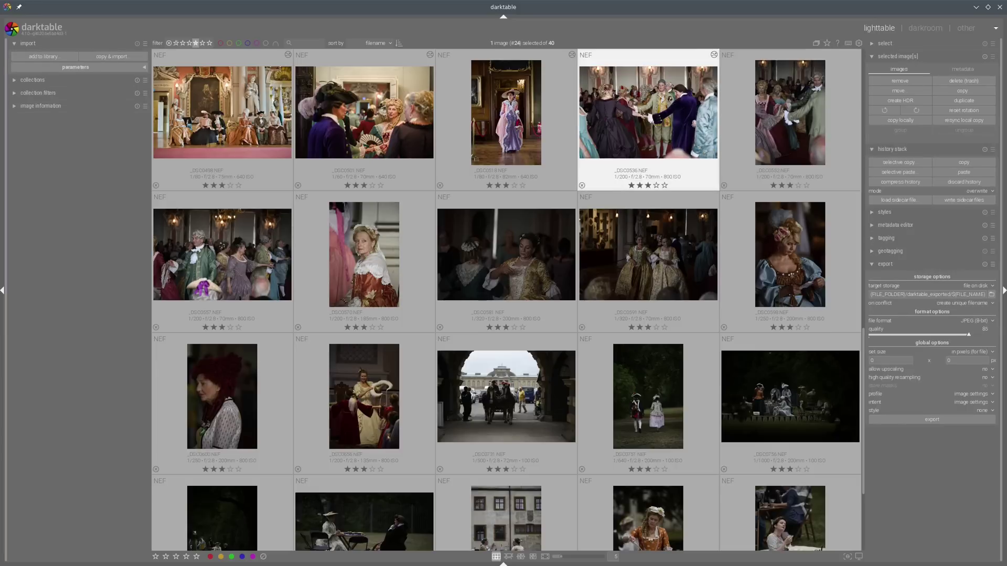
left_click(777, 111)
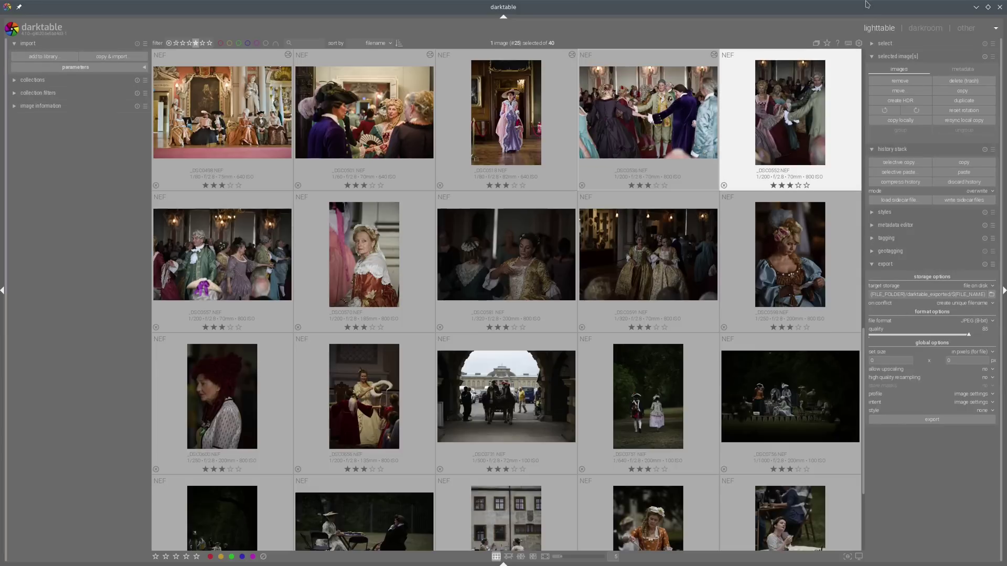
double_click(799, 52)
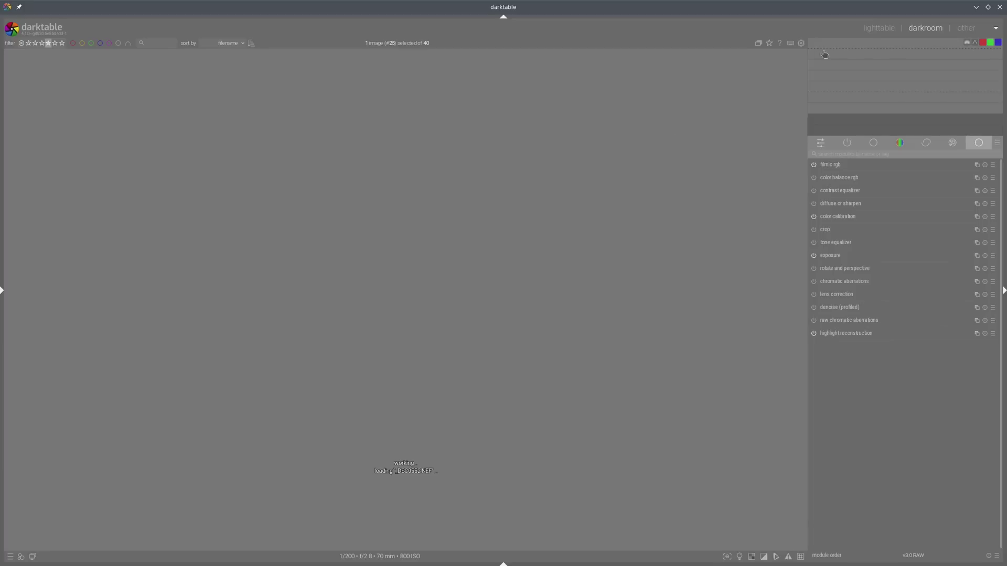
left_click(877, 32)
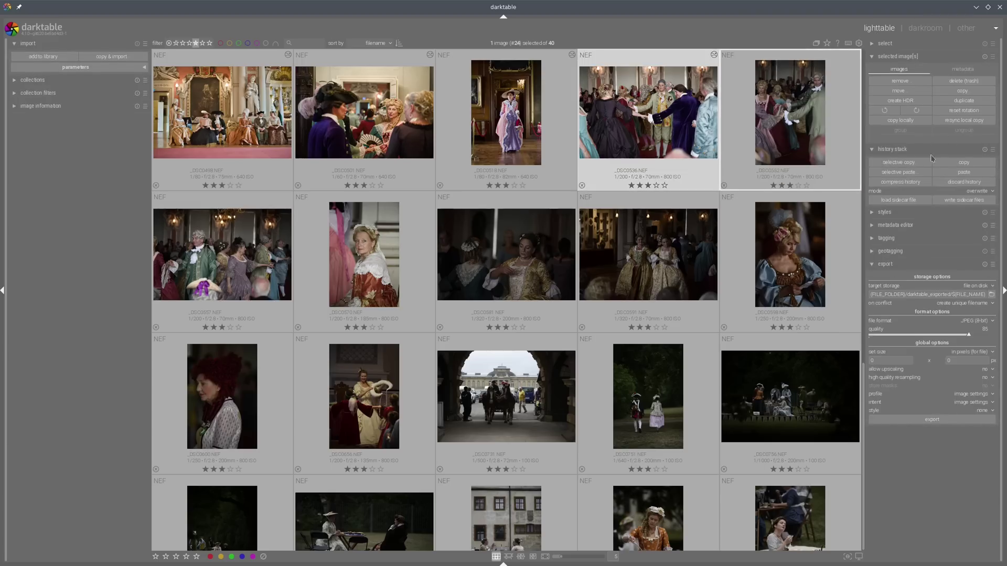
Copy the dancers photo's edits and paste all the listed history items onto the next two ballroom photos.
left_click(234, 249, "ctrl")
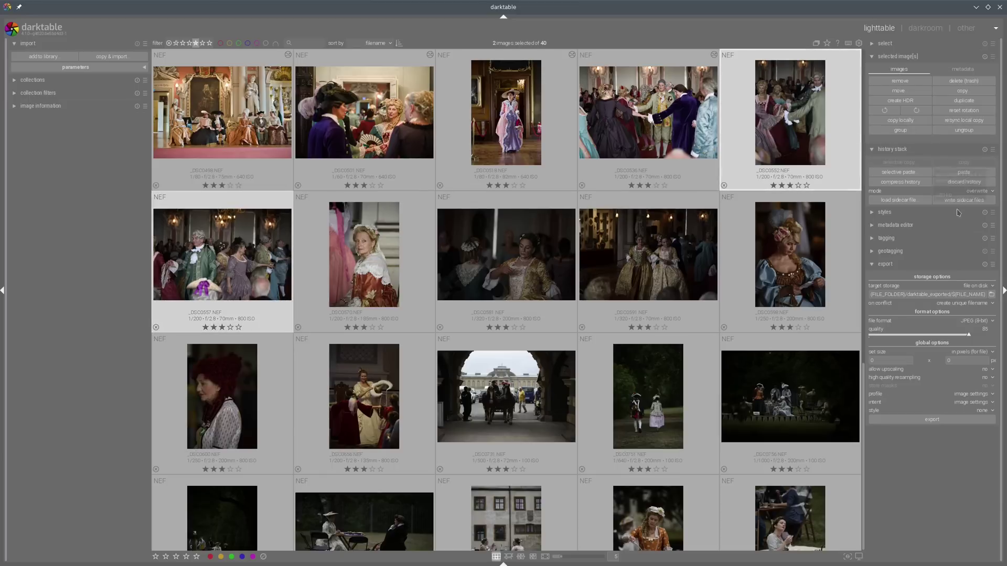
left_click(926, 172)
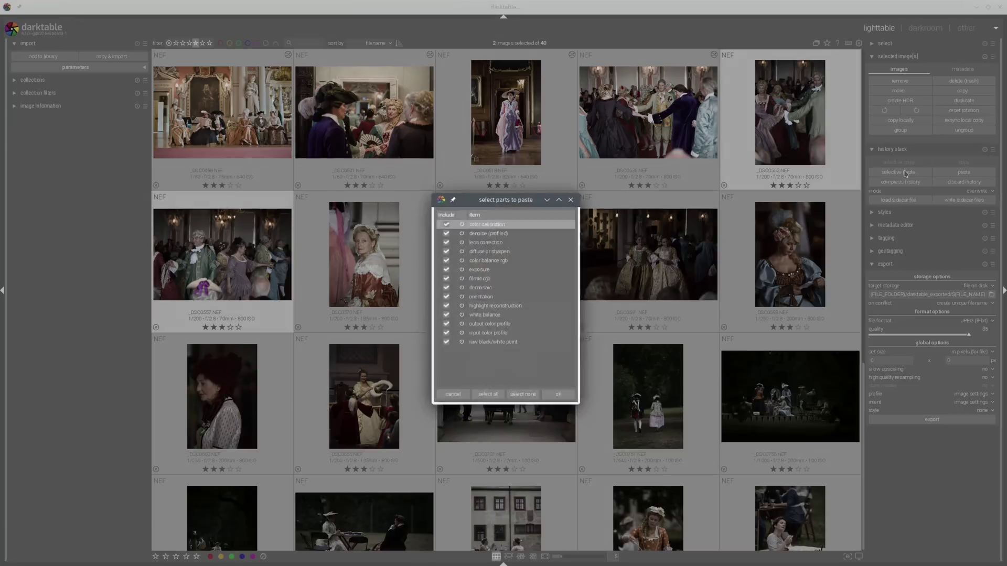
left_click(558, 395)
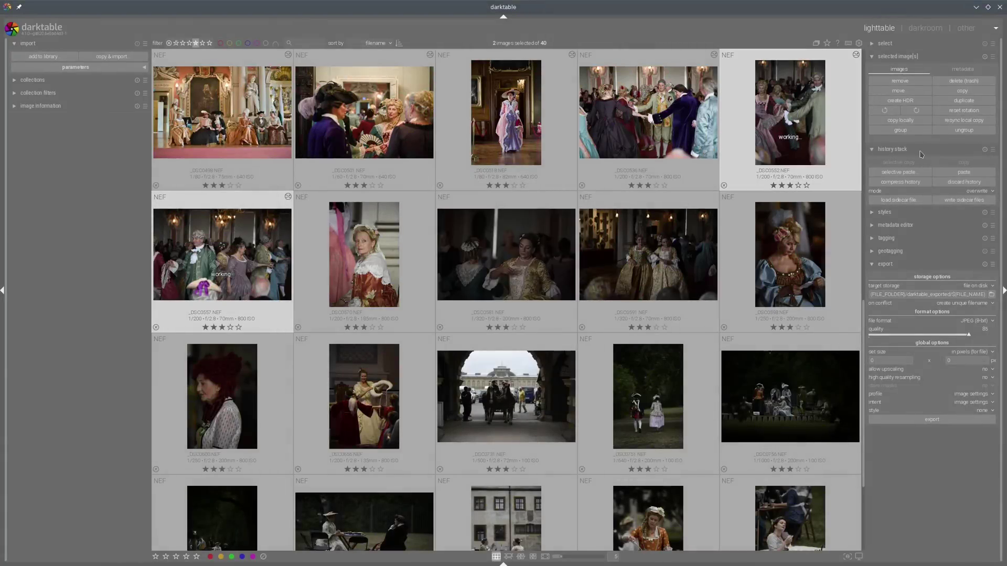
Open the upright photo of the dancing couple for editing and lower its exposure to about +2.1 EV.
double_click(790, 113)
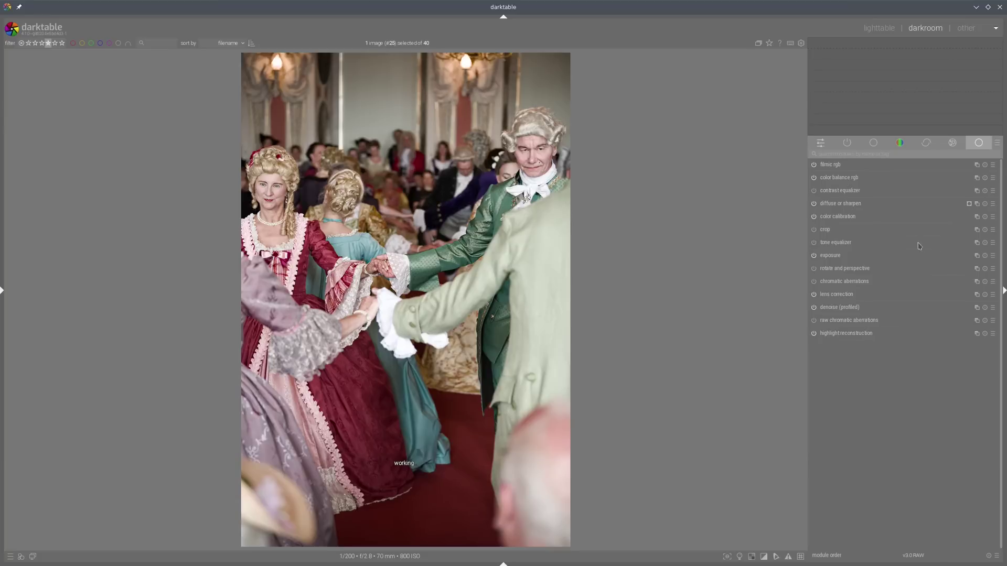
left_click(844, 256)
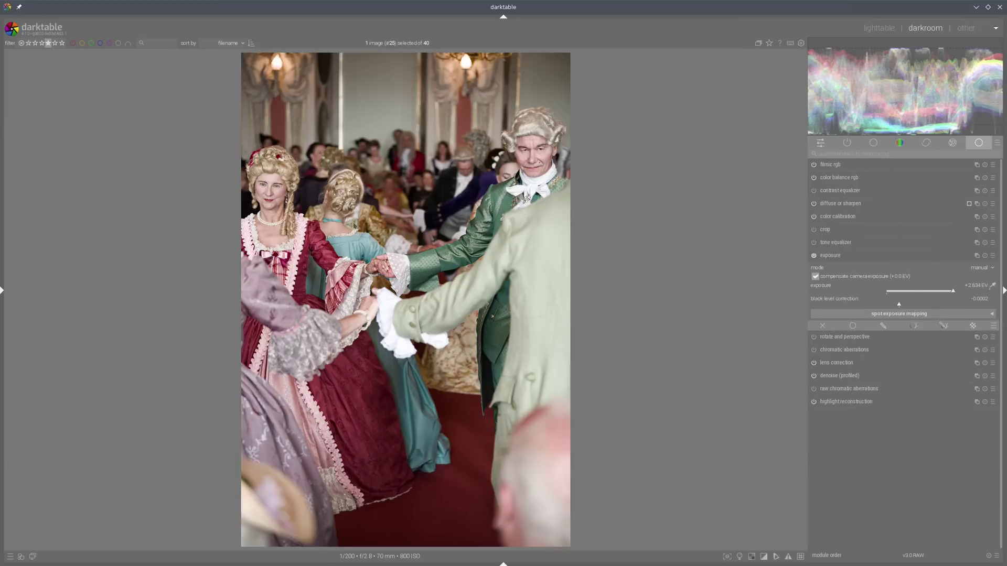
left_click(941, 296)
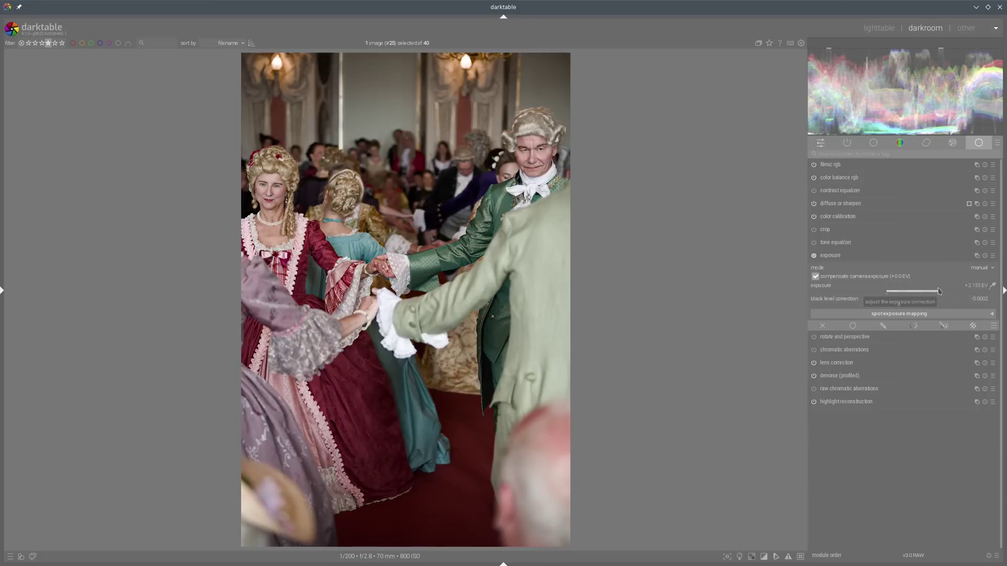
left_click(938, 255)
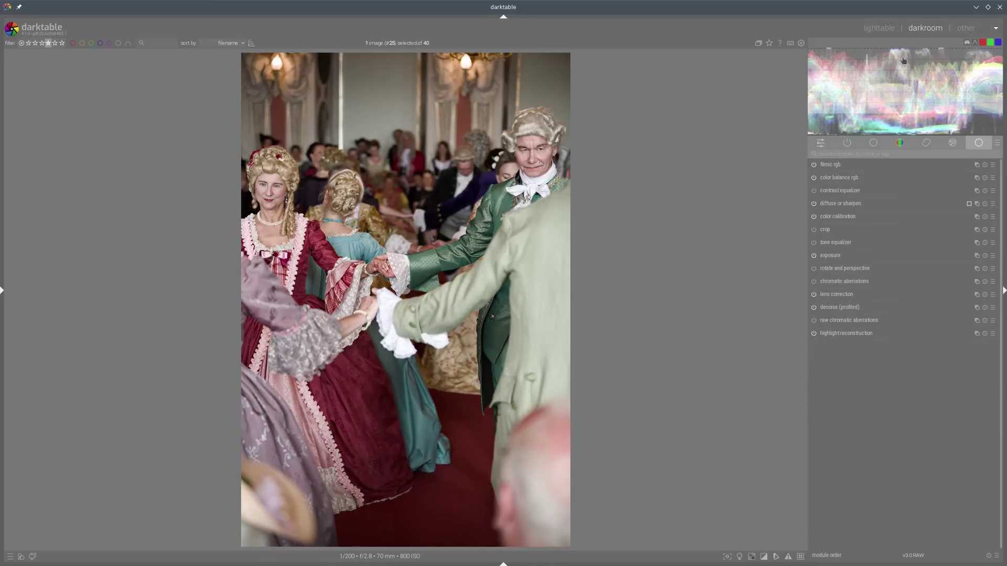
Open the next photo, the dancers under the chandelier, for editing and lower its exposure to about +2.0 EV.
left_click(892, 34)
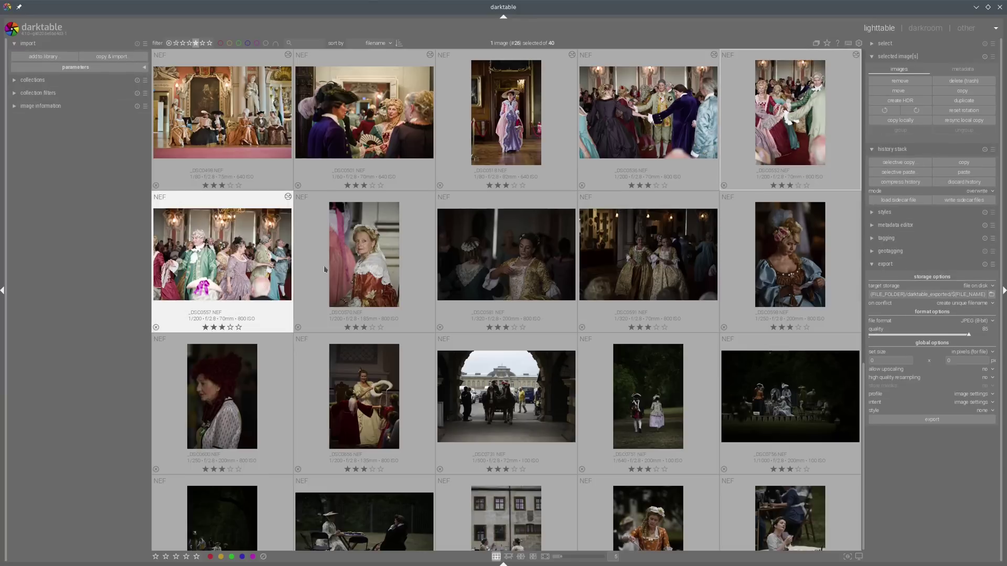
double_click(264, 282)
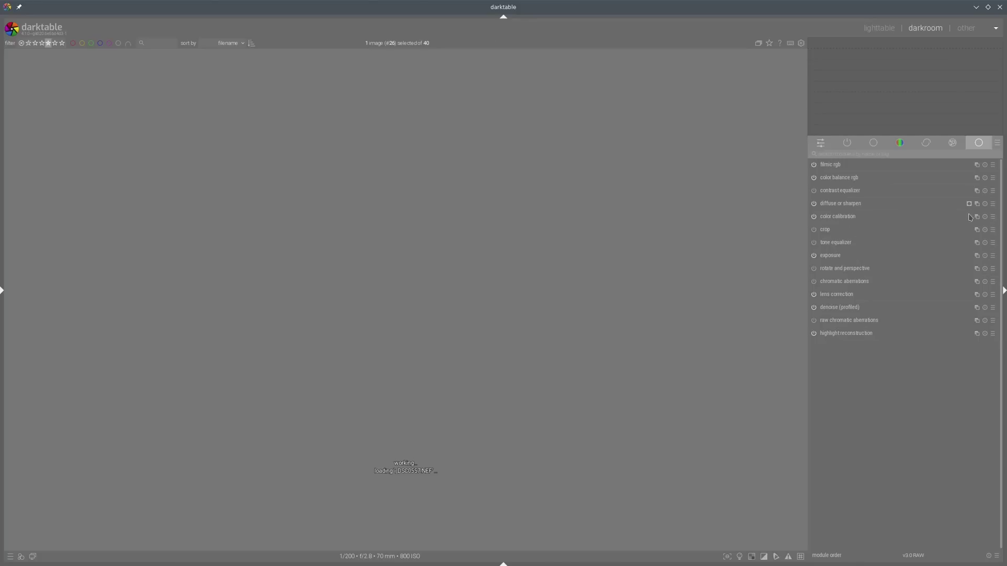
left_click(848, 257)
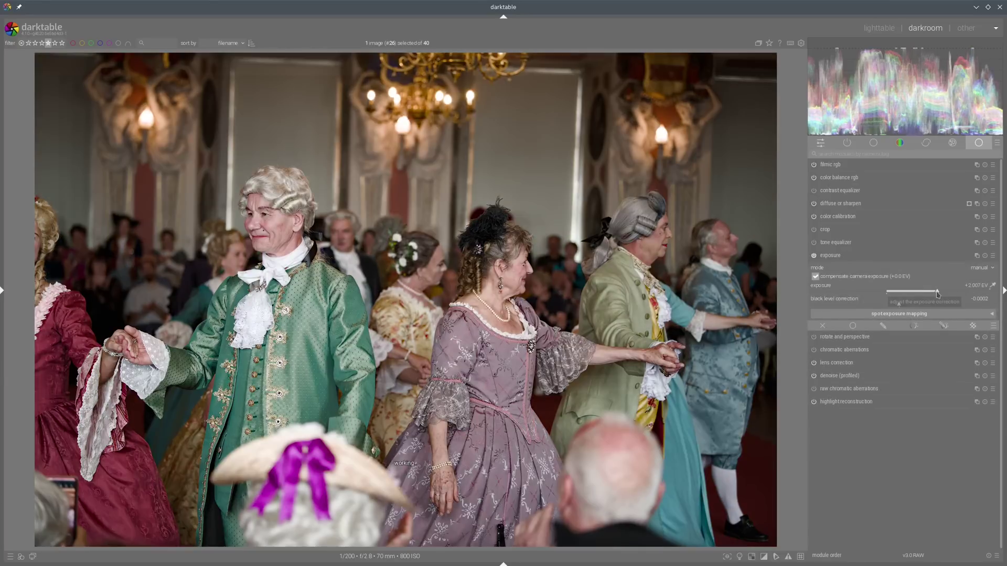
left_click(842, 255)
Open the portrait of the woman in the red dress and white lace shawl and raise its exposure to about +1.9 EV.
left_click(882, 24)
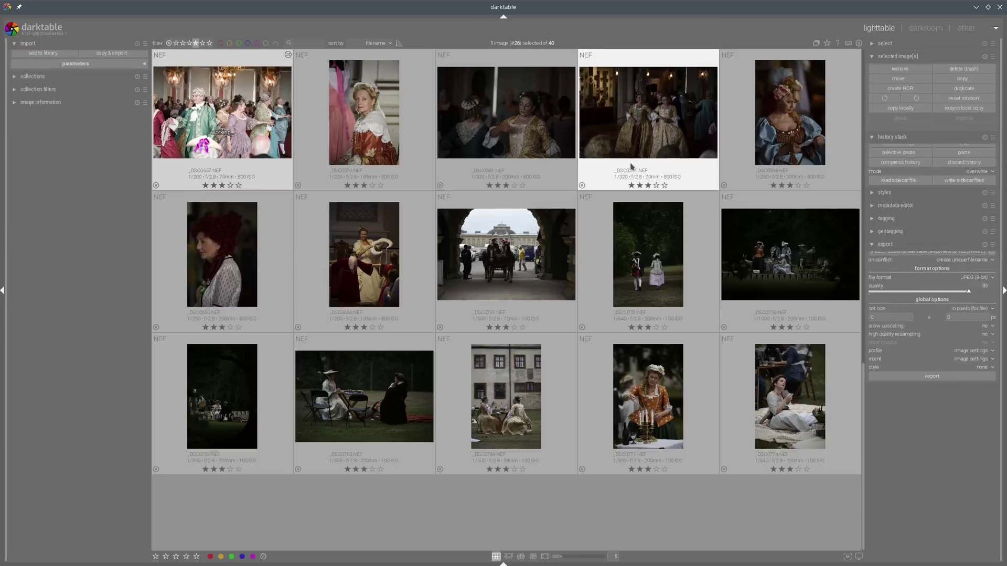
left_click(386, 139)
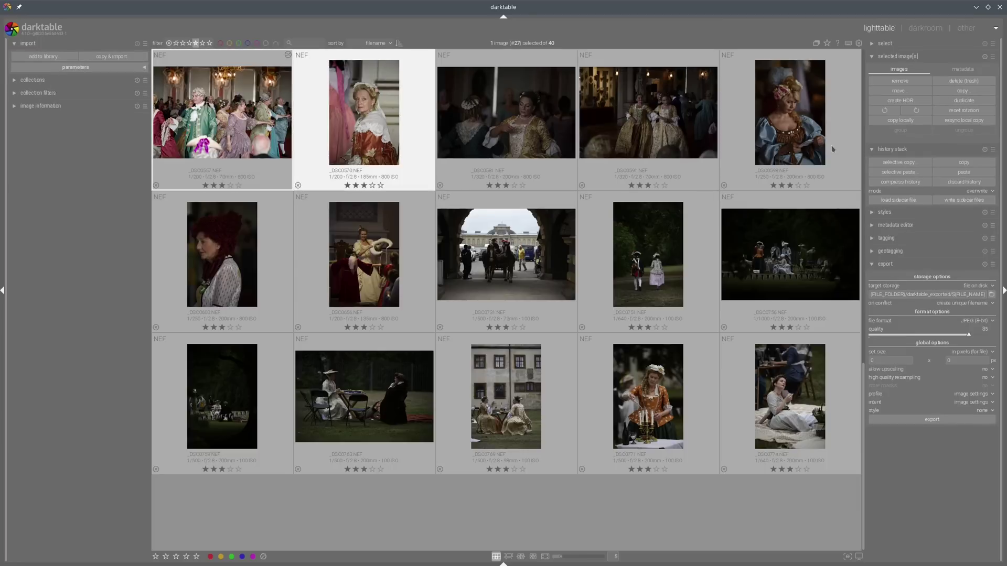
key("d")
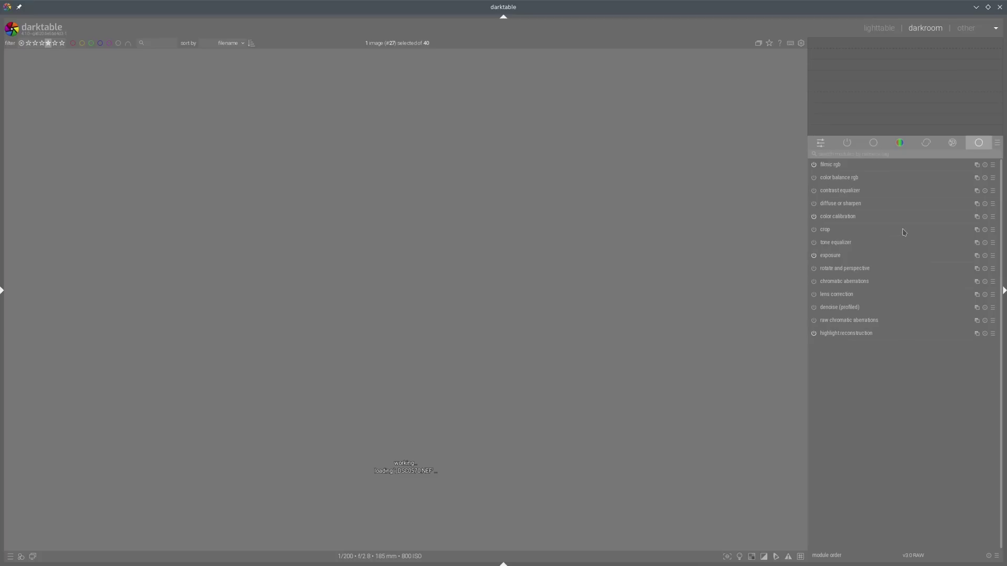
left_click(831, 256)
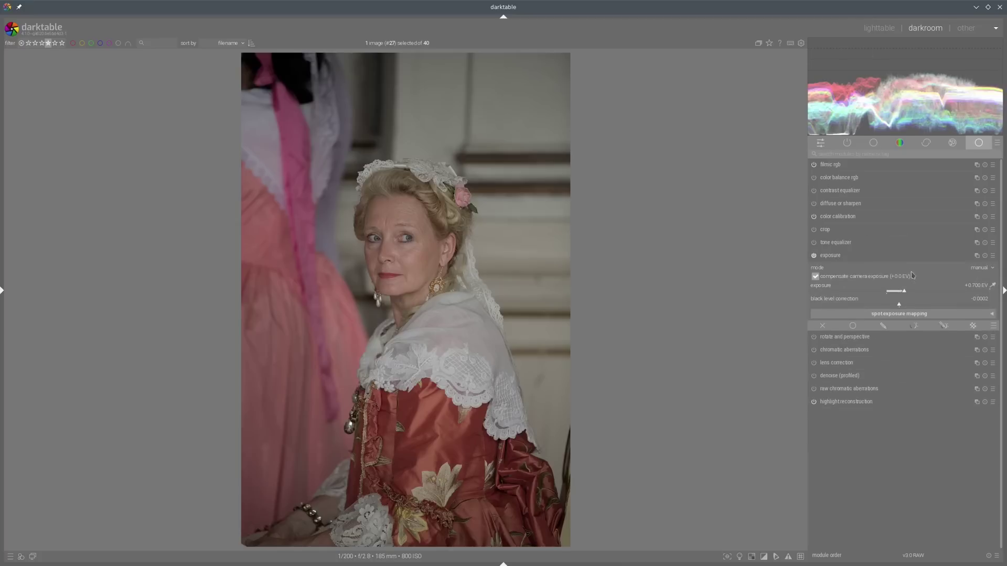
left_click(934, 292)
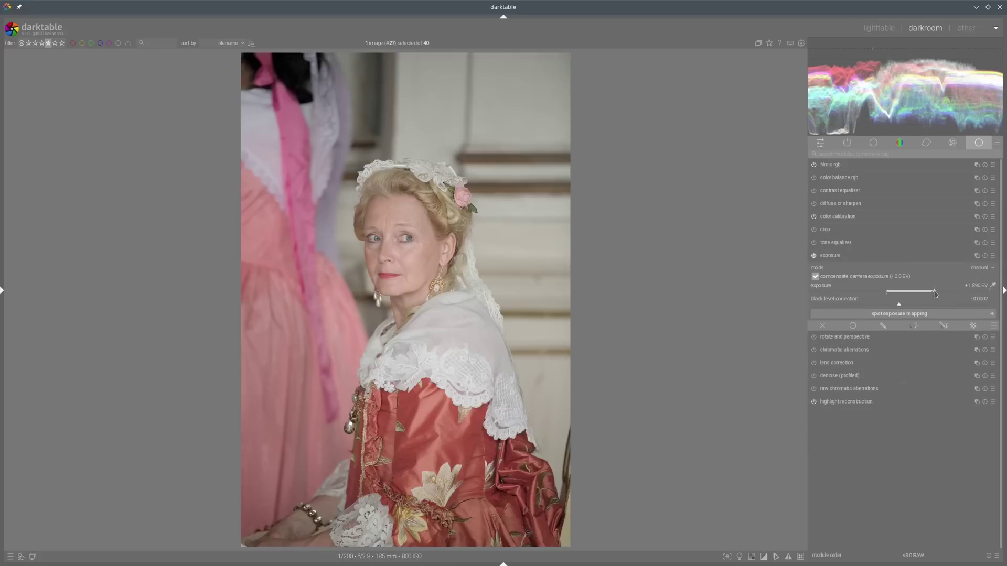
Set the portrait's color balance rgb brilliance to about -8% global, -27% shadows, -9% mid-tones and +27% highlights.
left_click(835, 180)
left_click(874, 384)
left_click(913, 409)
left_click(890, 397)
left_click(892, 370)
left_click(923, 409)
Set the portrait's perceptual saturation to about +63% for shadows, +27% for mid-tones and -13% for highlights.
left_click(954, 319)
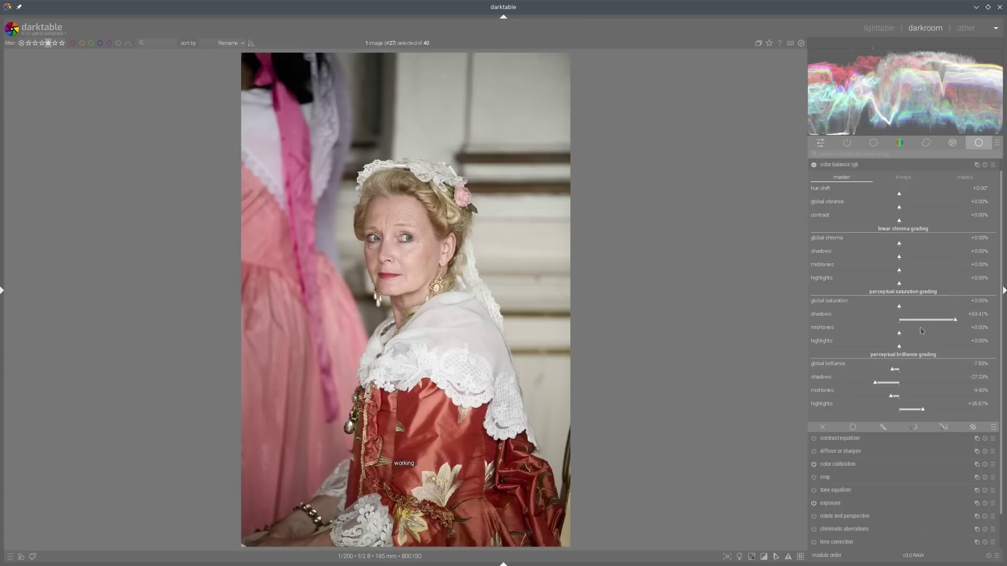
left_click(923, 334)
left_click(887, 346)
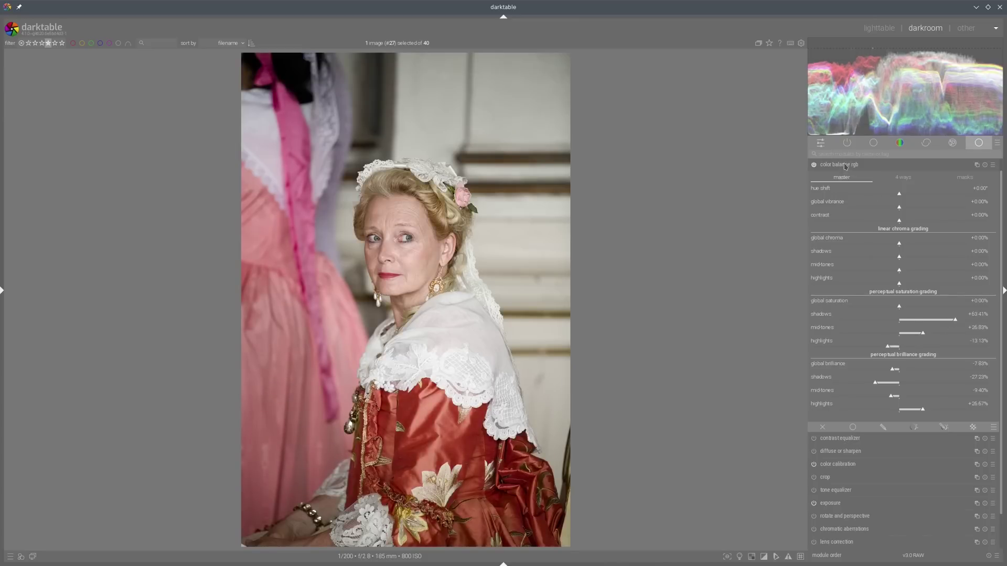
left_click(899, 165)
Apply the clarity2 preset of diffuse or sharpen to the portrait and turn on lens correction.
left_click(993, 205)
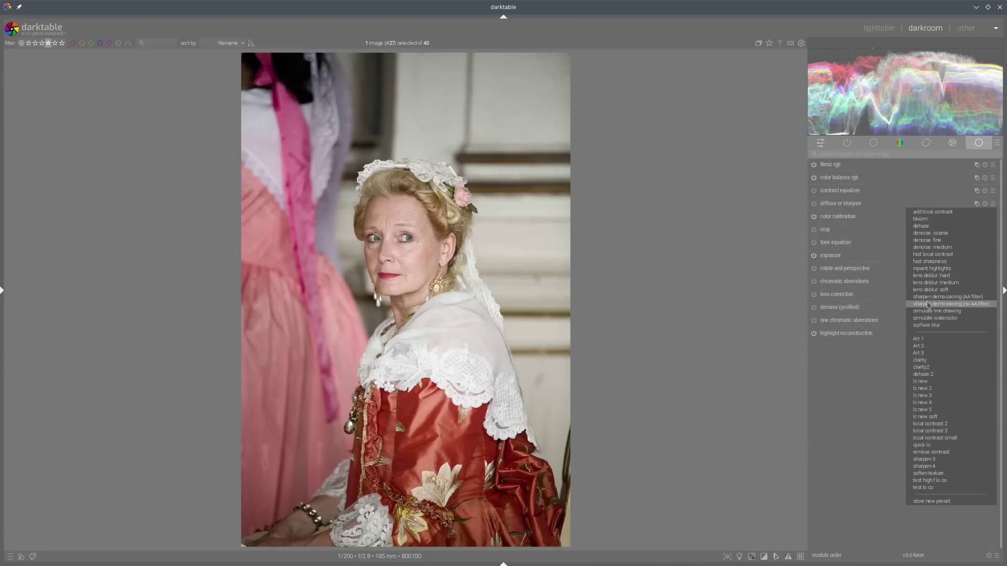
left_click(921, 367)
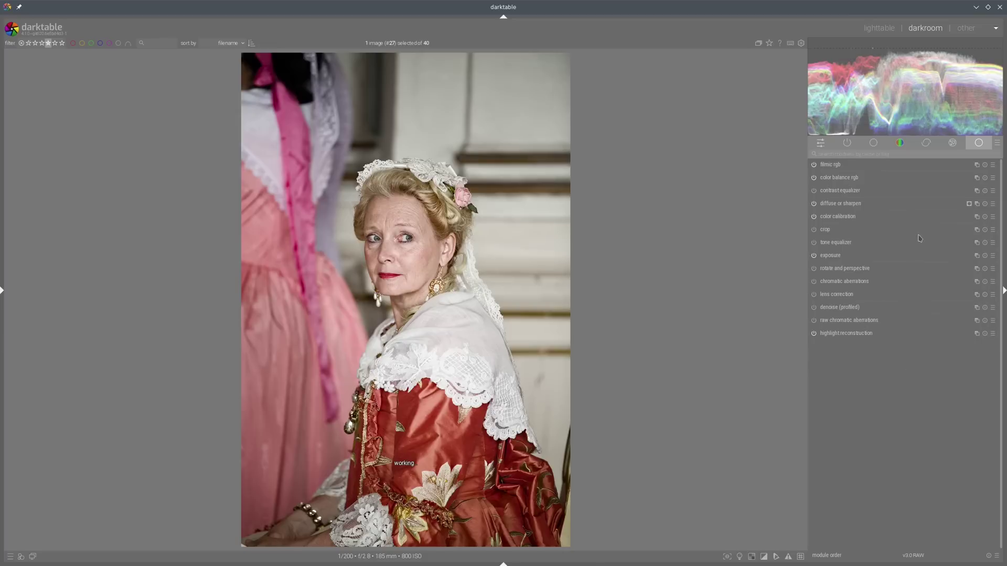
left_click(814, 294)
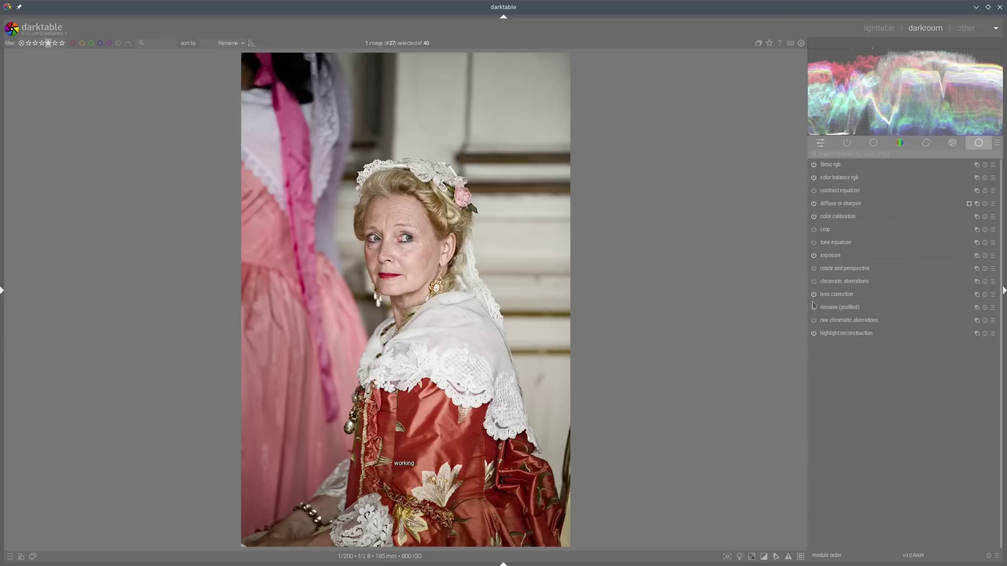
Turn on profiled denoise for the portrait and inspect the woman's face up close.
scroll(447, 234, "up", 5)
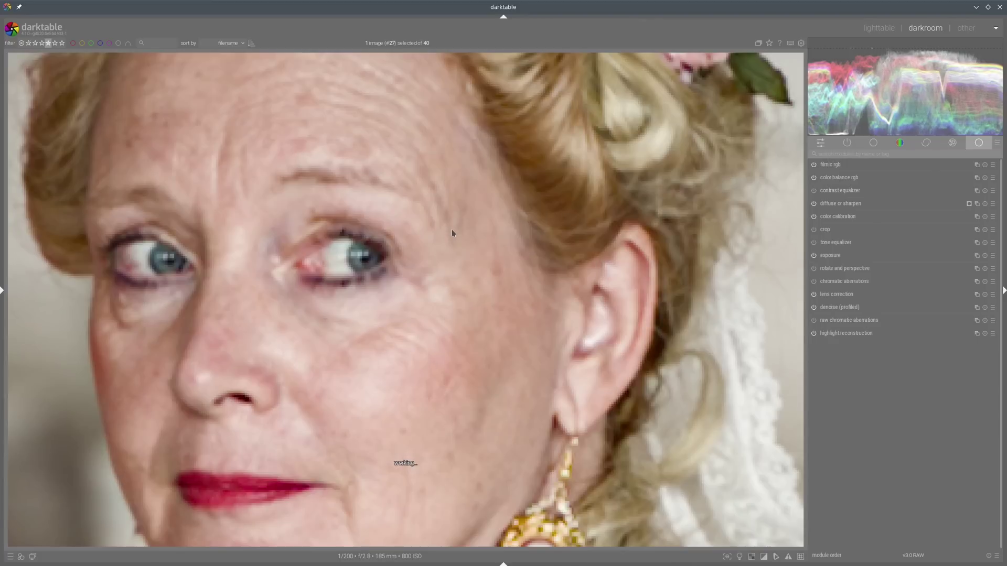
scroll(460, 259, "down", 5)
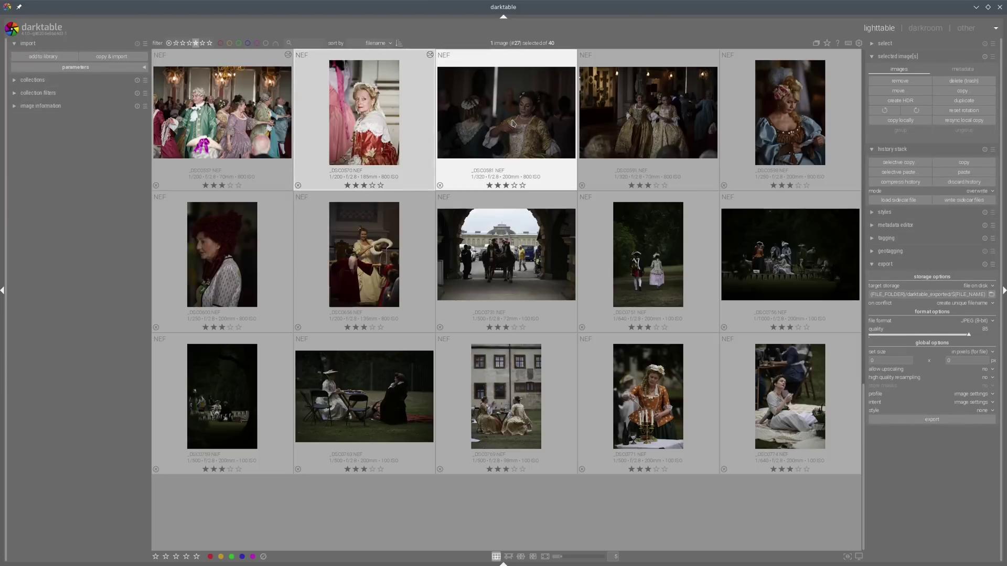
Copy the ballroom group photo's edits and selectively paste them onto the two dark ballroom photos _DSC0581.NEF and _DSC0591.NEF.
left_click(220, 111)
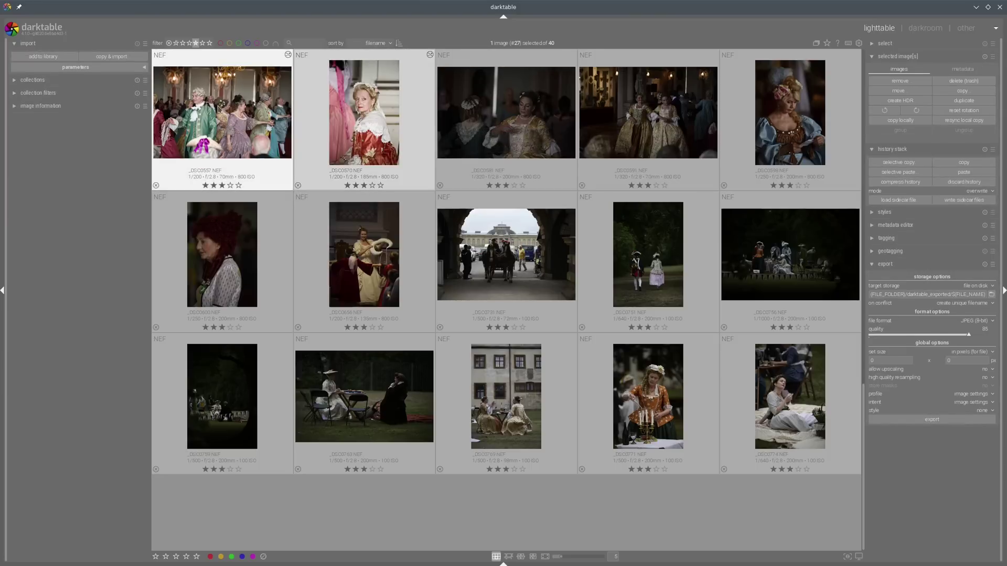
left_click(698, 117)
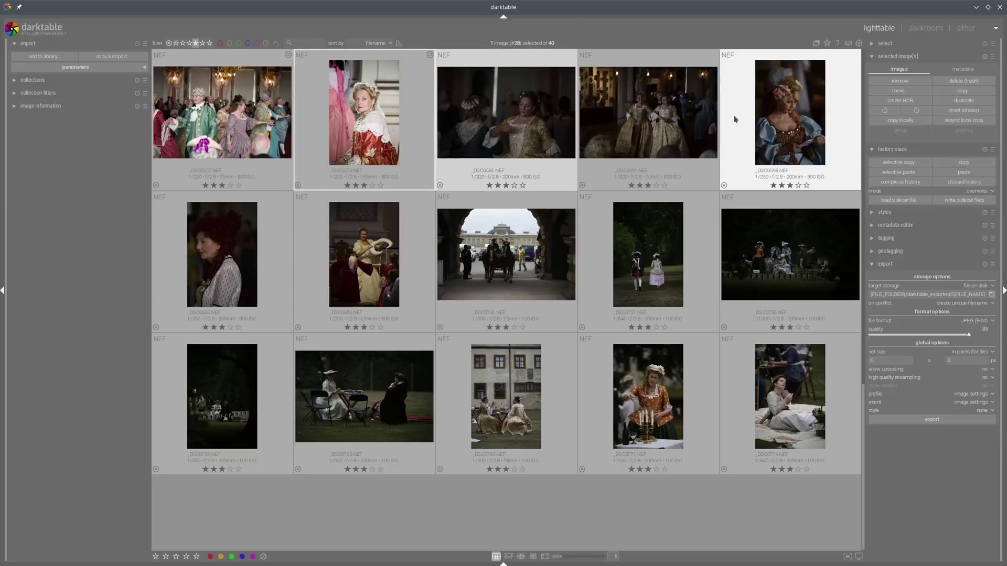
left_click(698, 117, "ctrl")
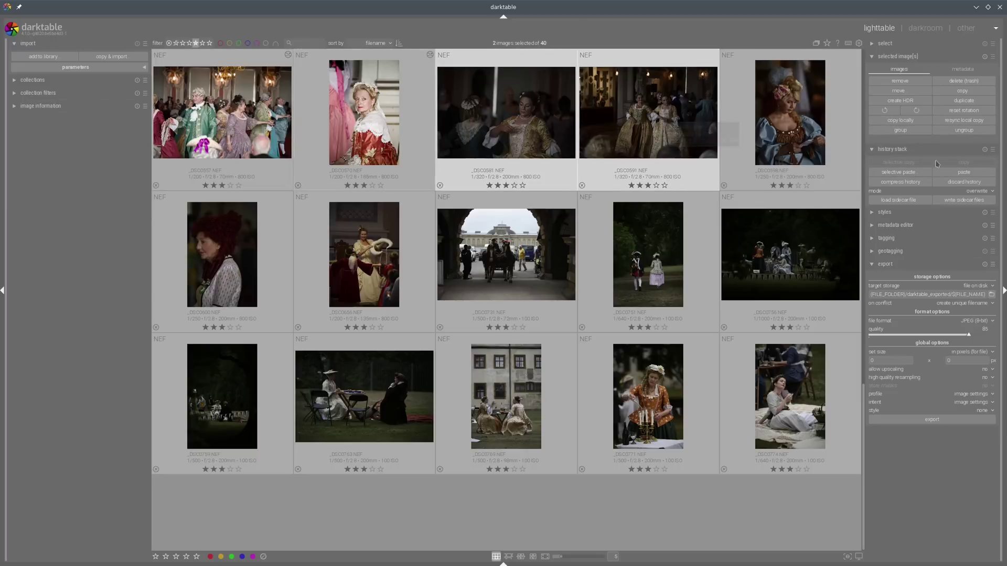
left_click(910, 174)
left_click(561, 397)
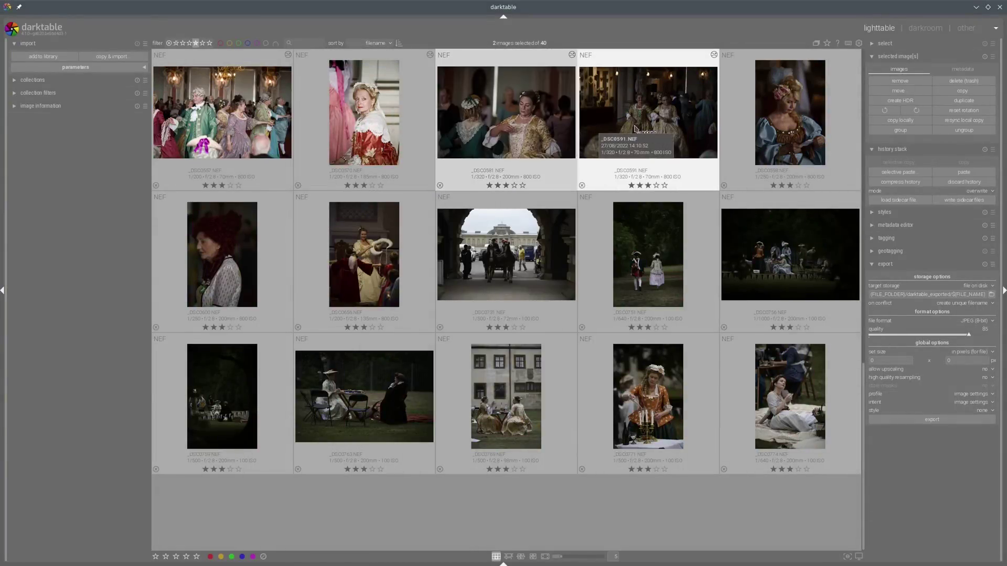
Open the photo of the dancer in the yellow floral gown, _DSC0581.NEF, and raise its exposure to about +2.8 EV.
double_click(517, 122)
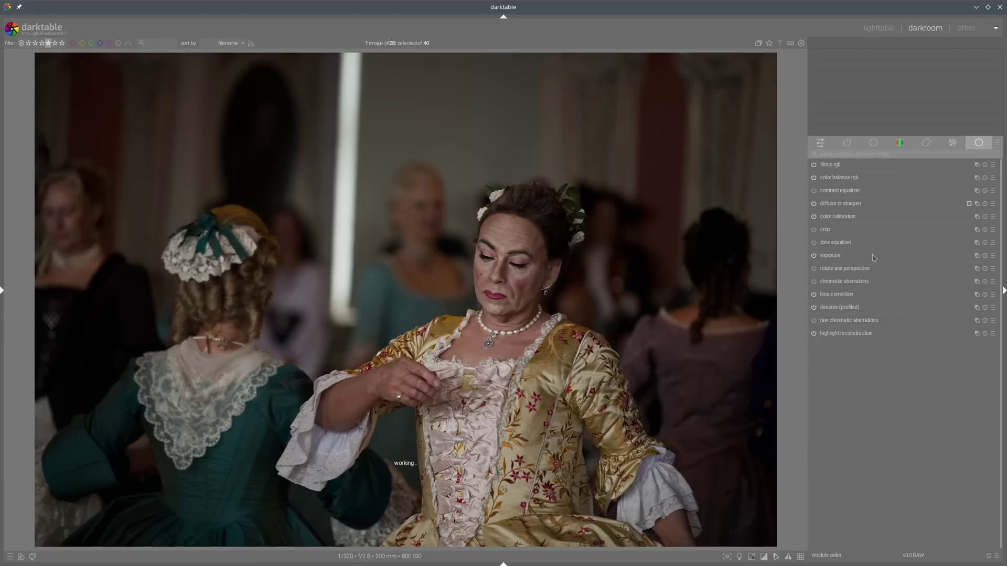
left_click(873, 256)
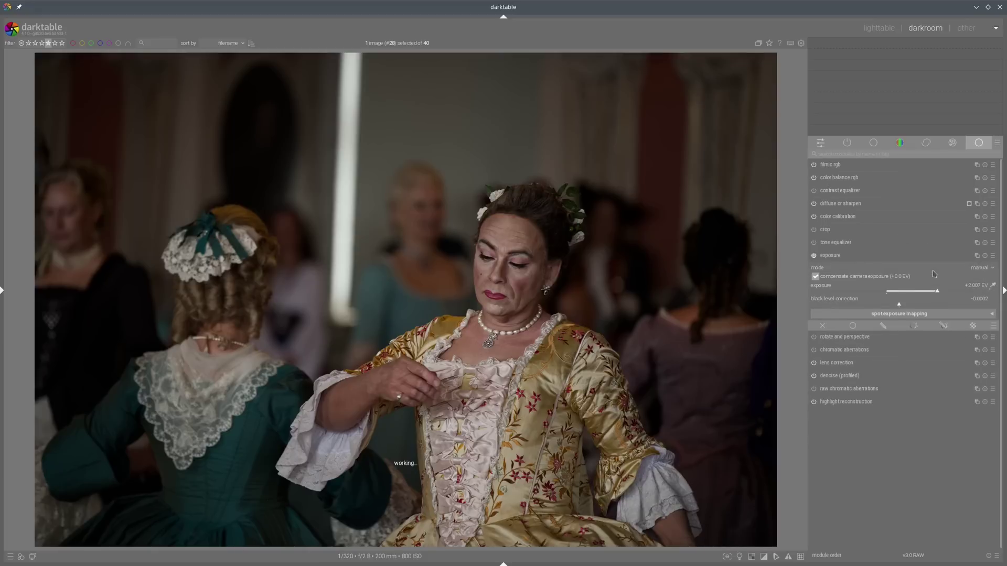
left_click_drag(944, 290, 953, 295)
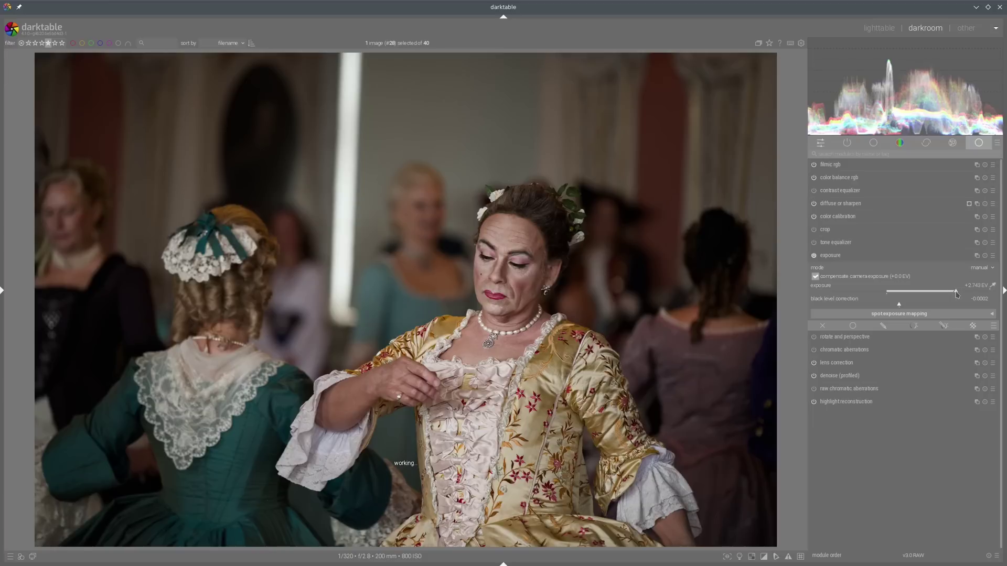
left_click(956, 293)
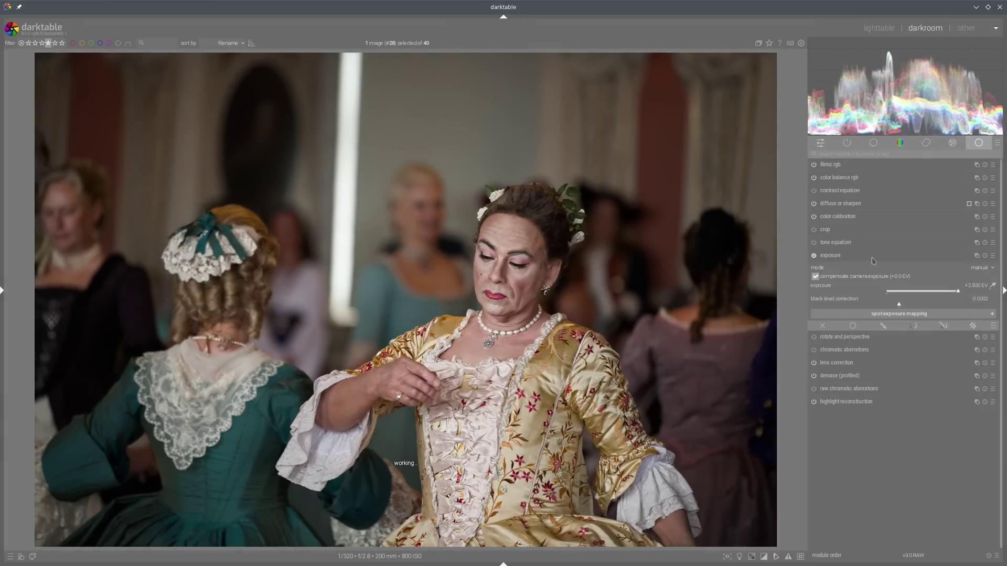
left_click(873, 257)
left_click(879, 28)
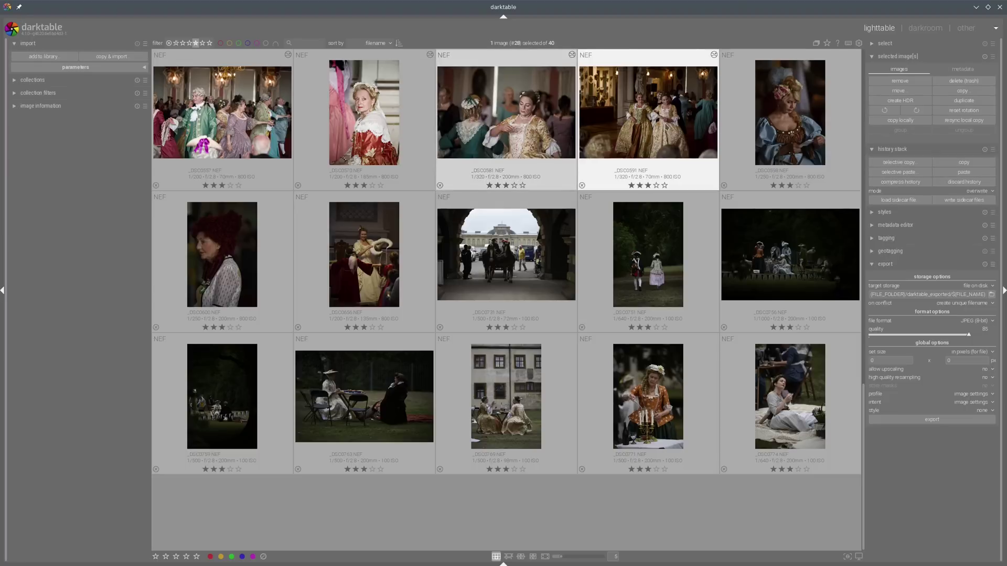
Open the photo of the couple in golden gowns, _DSC0591.NEF, and raise its exposure to about +2.7 EV.
double_click(682, 128)
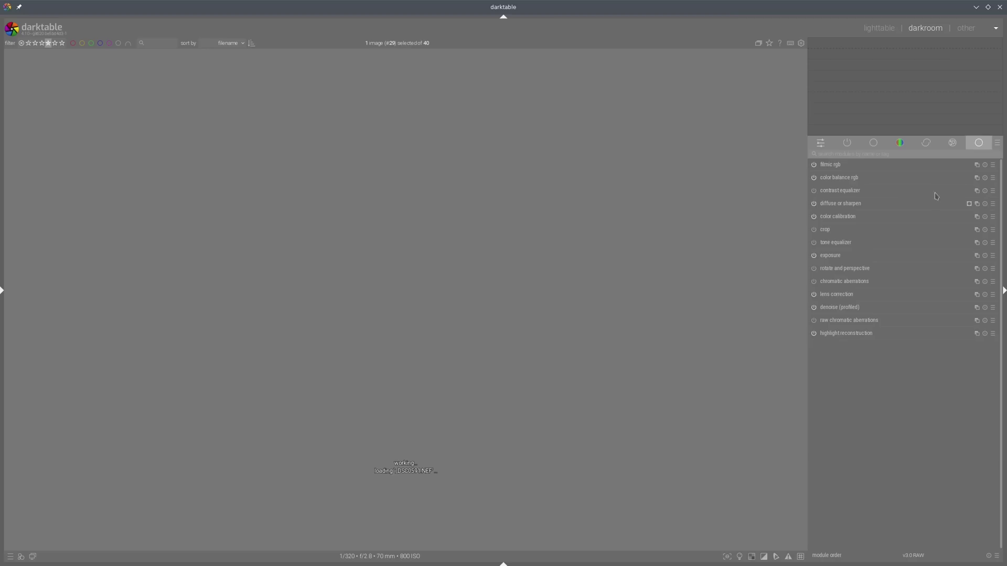
left_click(844, 257)
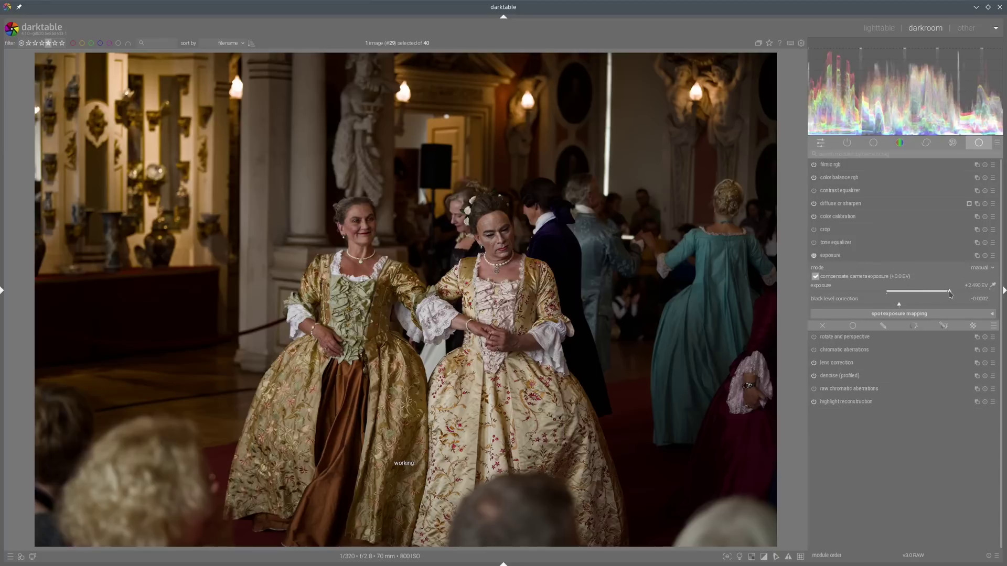
left_click_drag(949, 295, 954, 295)
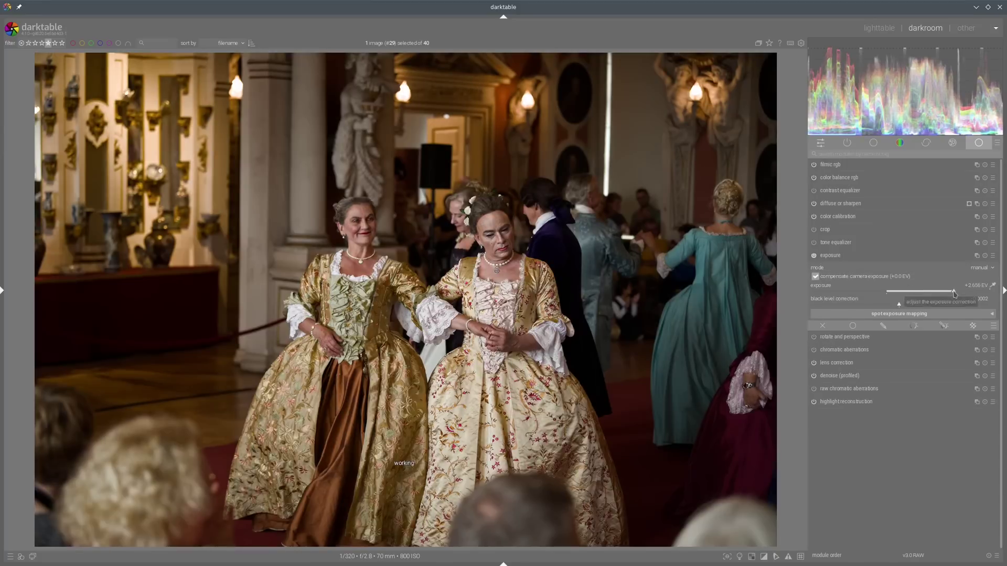
left_click(849, 257)
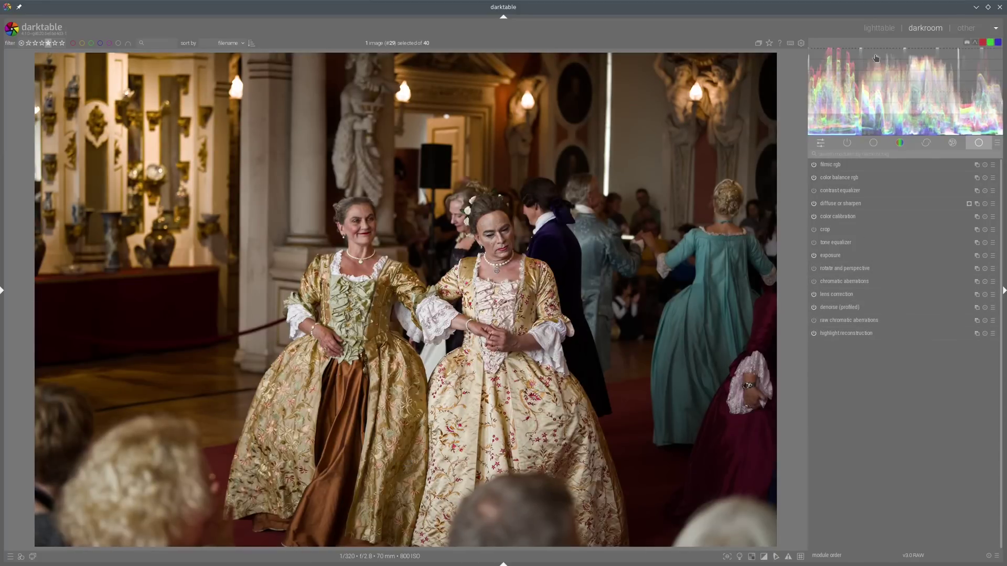
left_click(879, 29)
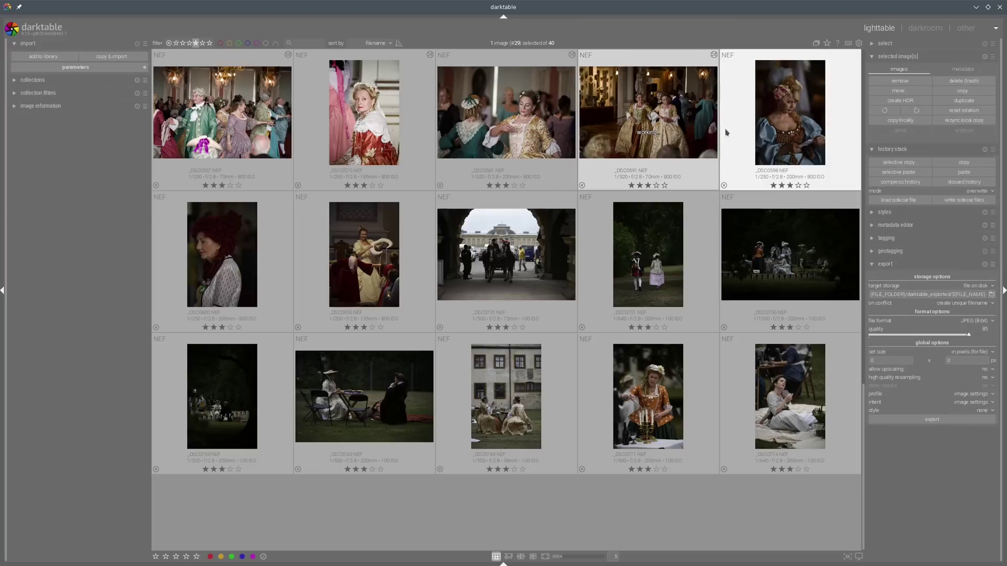
Paste the copied edits onto the portrait of the woman in blue, _DSC0598.NEF, and raise its exposure to about +2.9 EV.
left_click(806, 116)
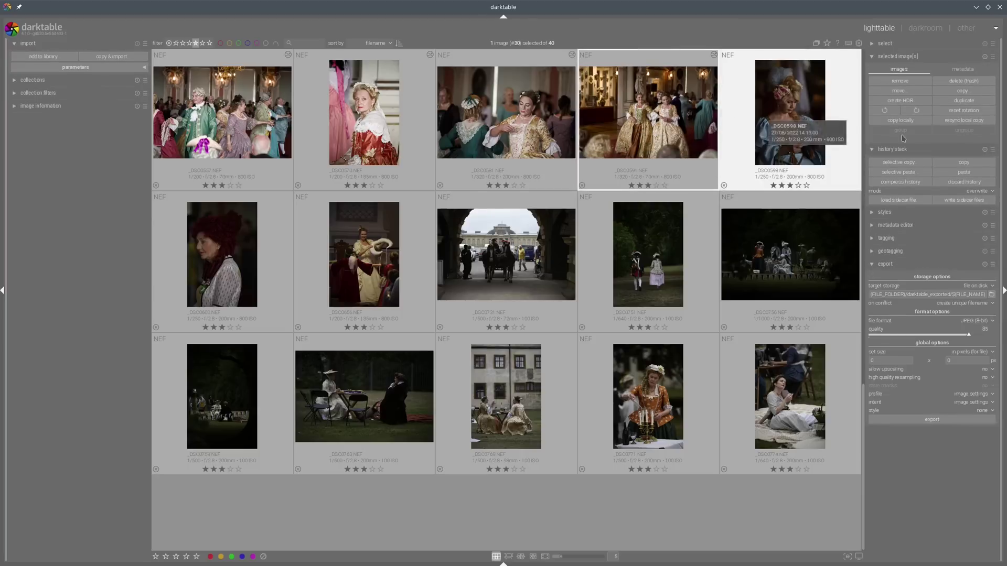
left_click(963, 172)
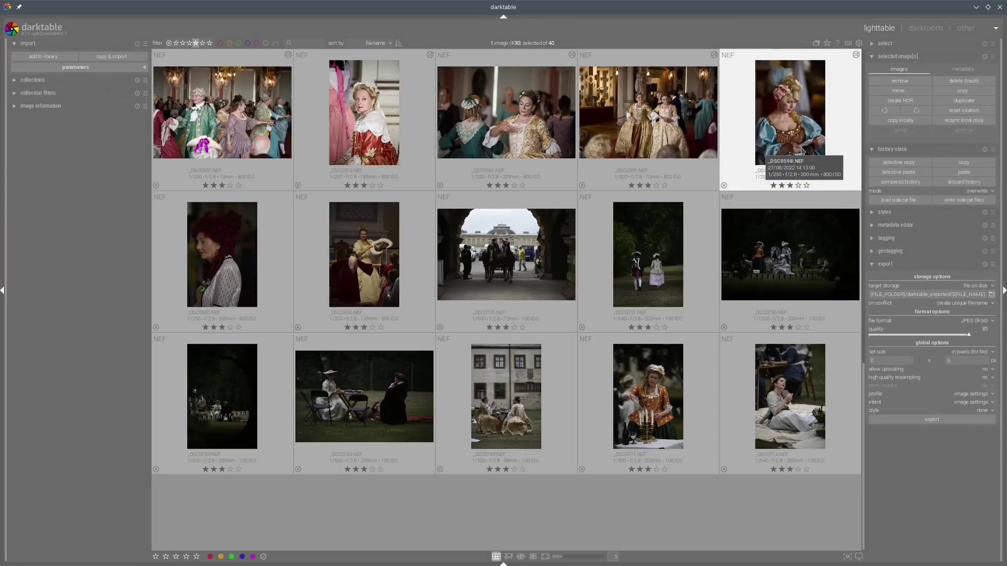
key("d")
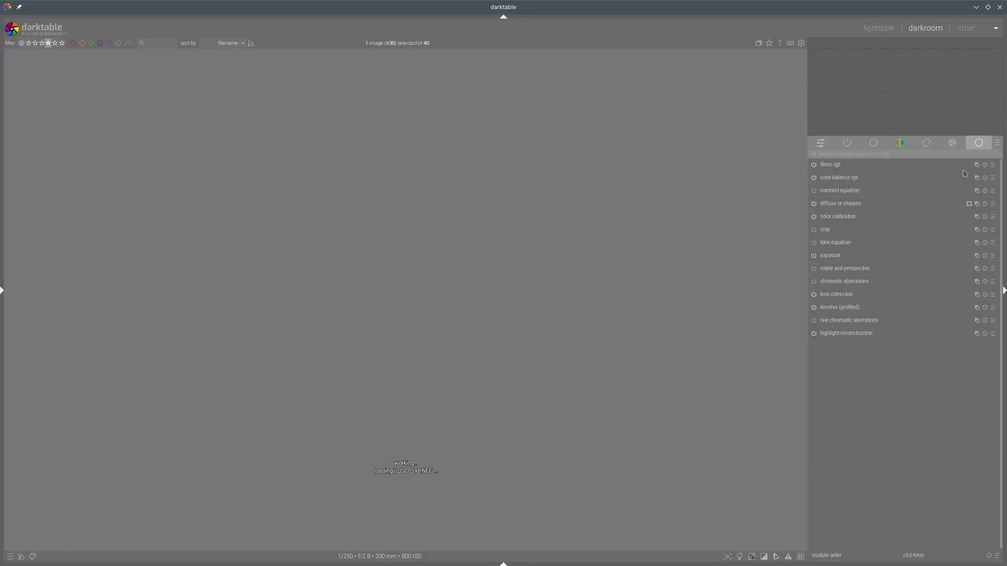
left_click(856, 255)
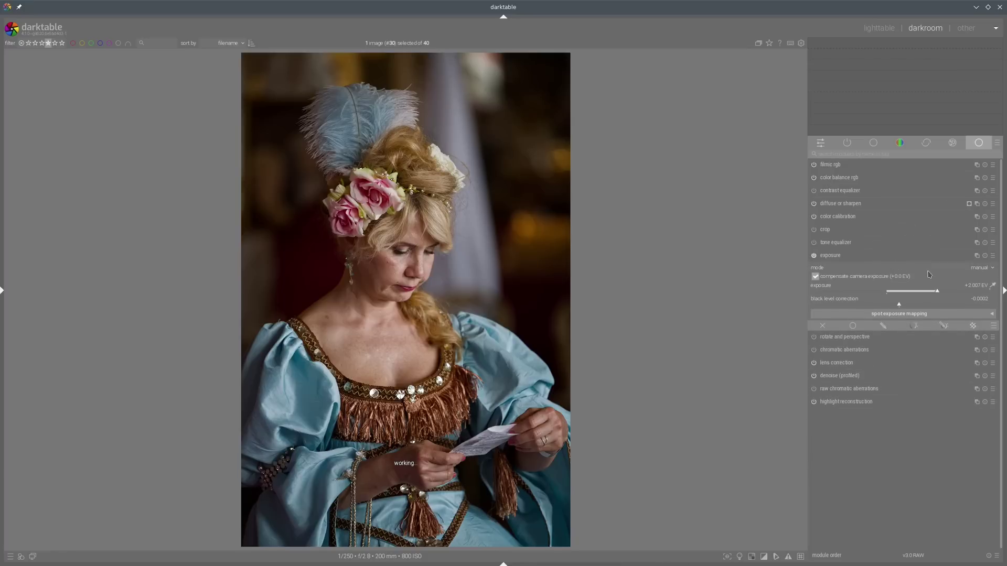
left_click_drag(937, 292, 958, 293)
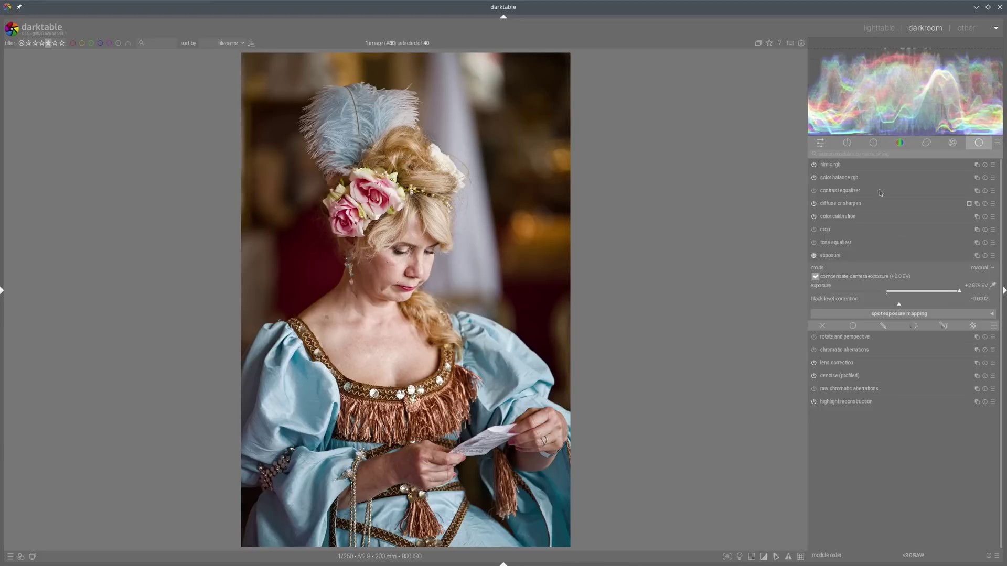
Set the blue-dress portrait's color balance rgb shadows brilliance to about -36% and check the photo in color assessment mode.
left_click(865, 178)
left_click(868, 383)
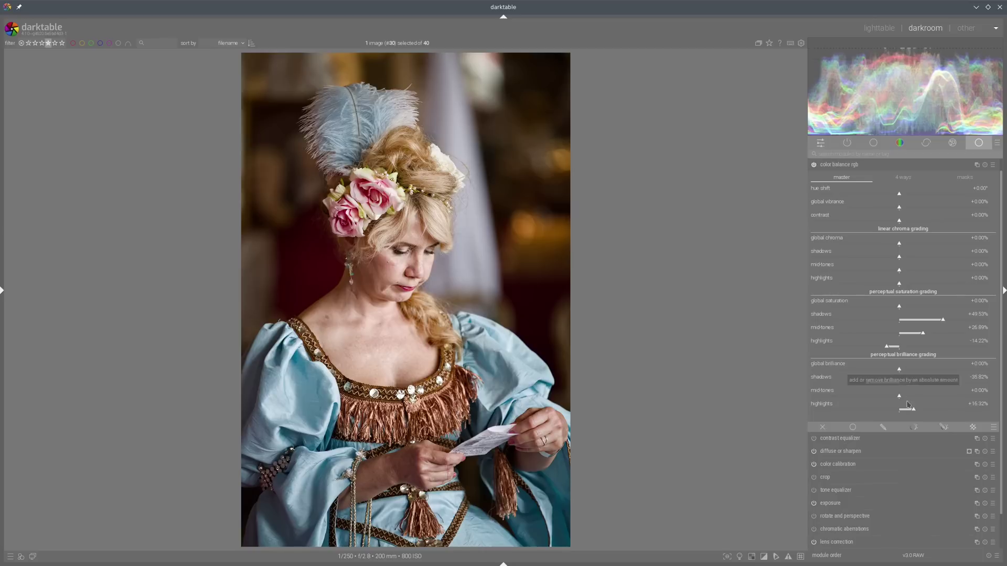
left_click(844, 165)
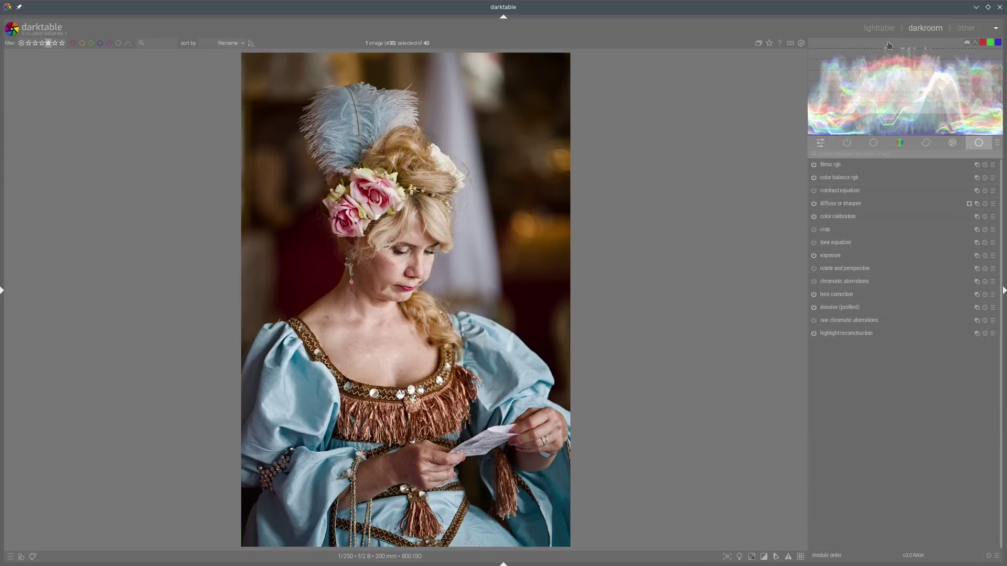
left_click(740, 556)
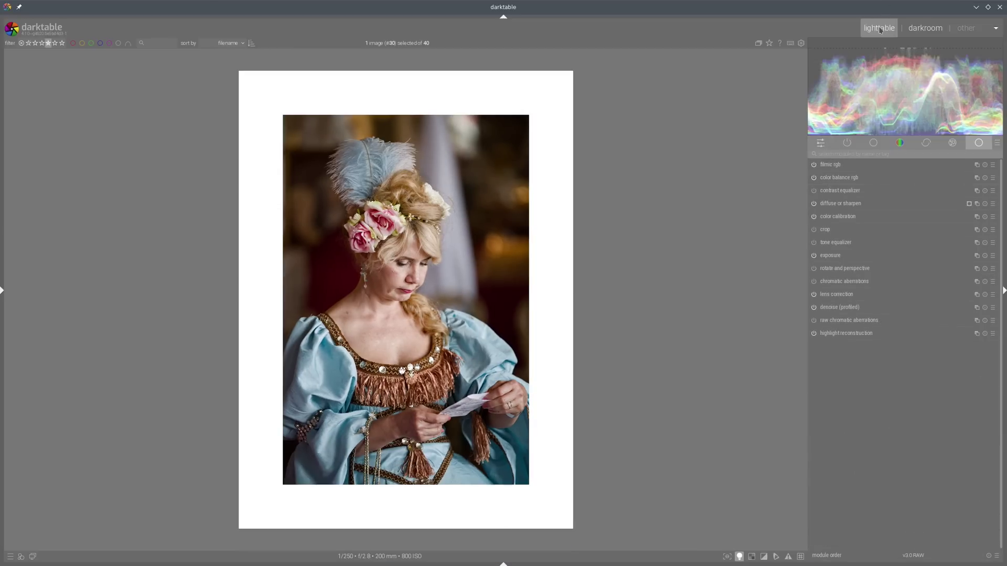
left_click(880, 29)
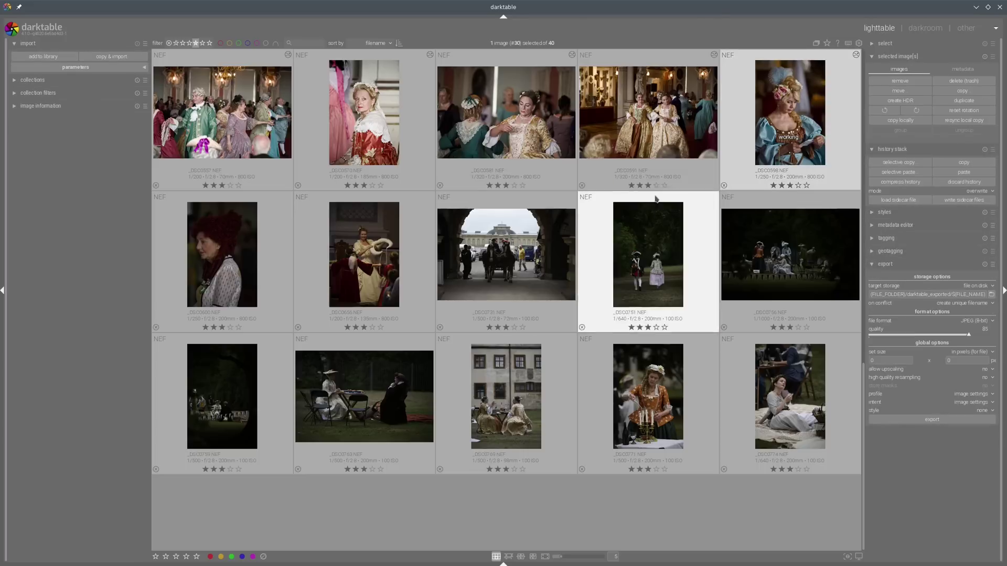
Open the portrait of the woman with the curly red wig and raise its exposure to about +2.5 EV.
left_click(223, 268)
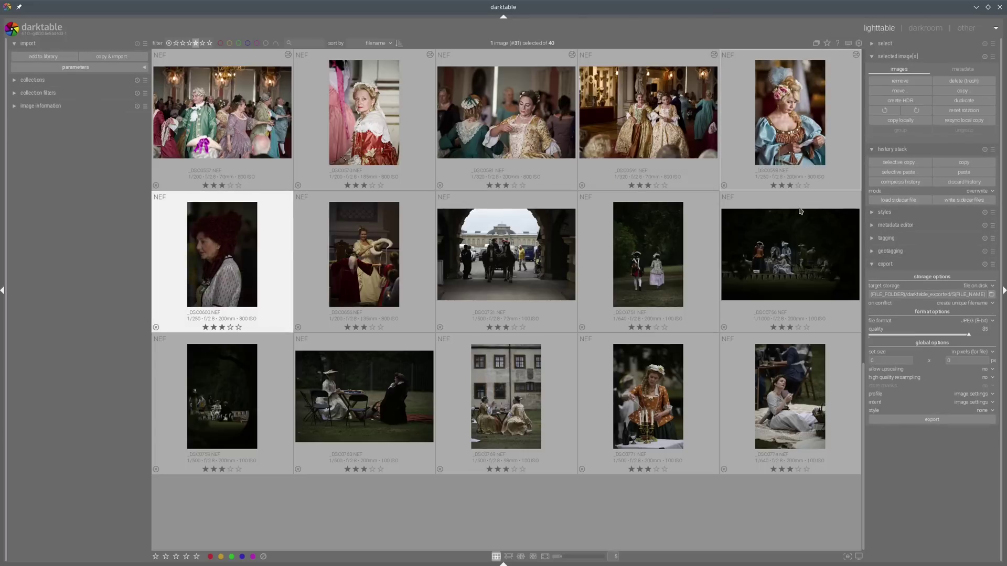
key("d")
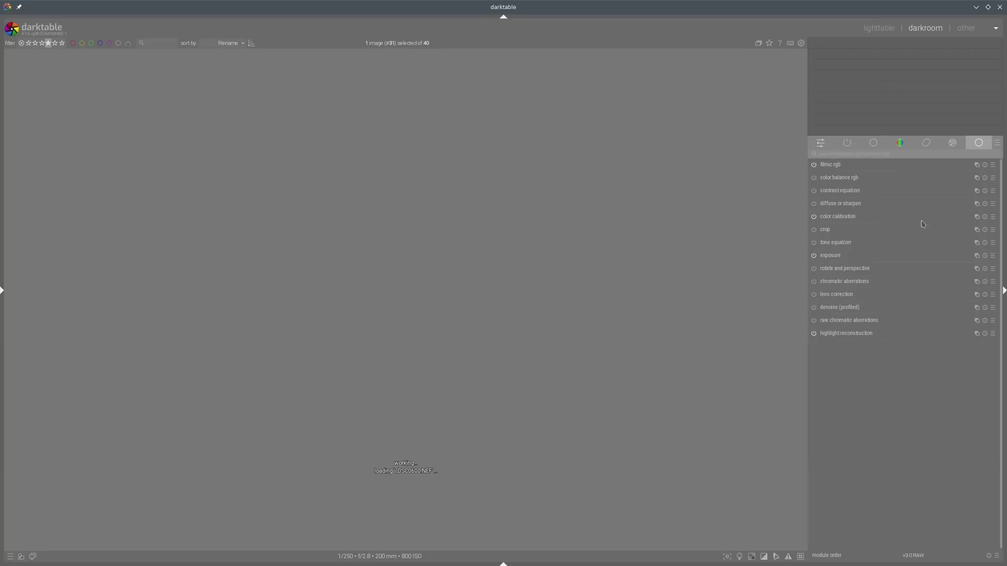
left_click(843, 256)
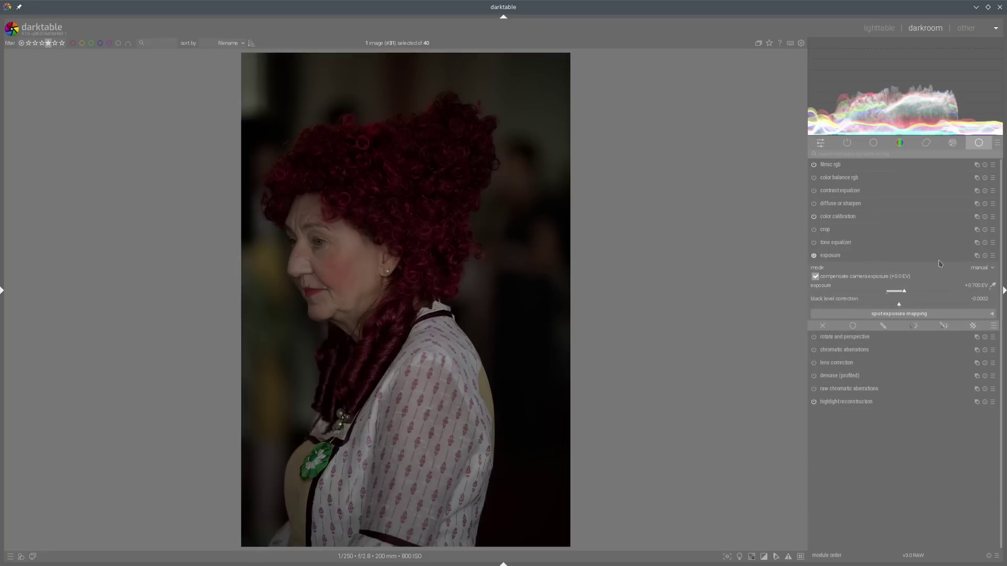
left_click(932, 292)
left_click(941, 294)
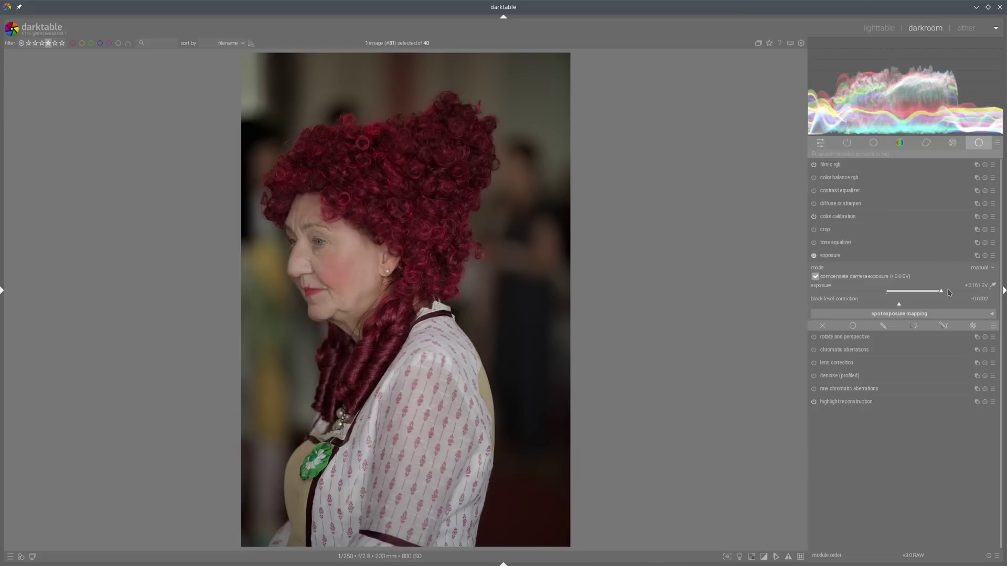
left_click(948, 292)
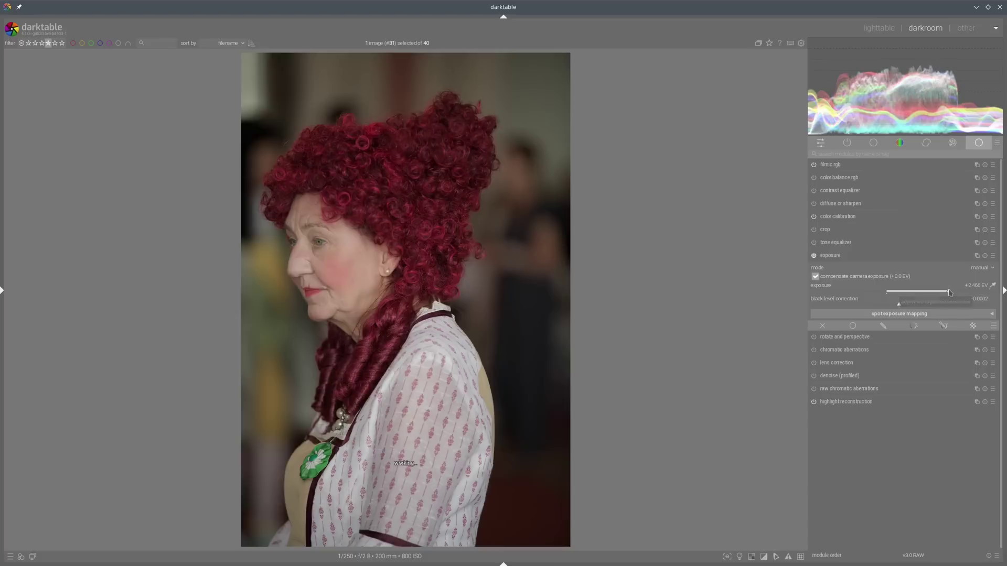
Set the red-wig portrait's perceptual brilliance to about -26% for shadows and +31% for highlights in color balance rgb.
left_click(850, 178)
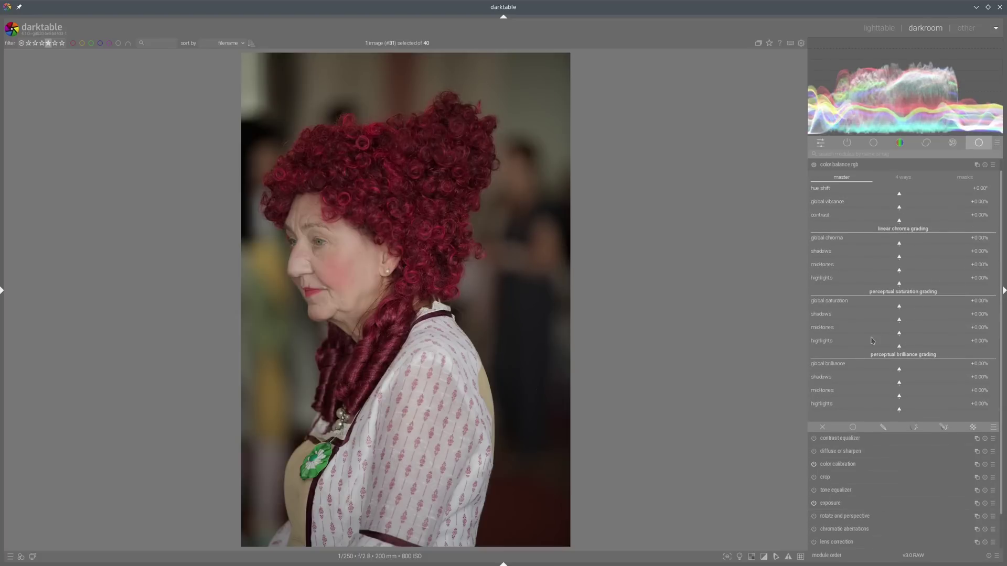
left_click(876, 386)
left_click(919, 409)
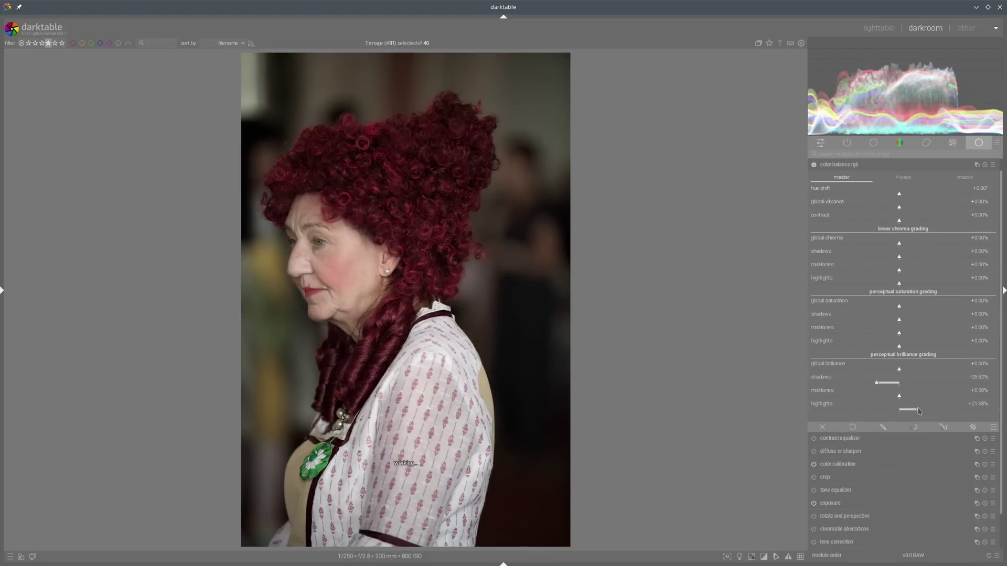
left_click(928, 410)
Set the red-wig portrait's perceptual saturation to about +52% for shadows, +28% for mid-tones and -13% for highlights.
left_click(945, 320)
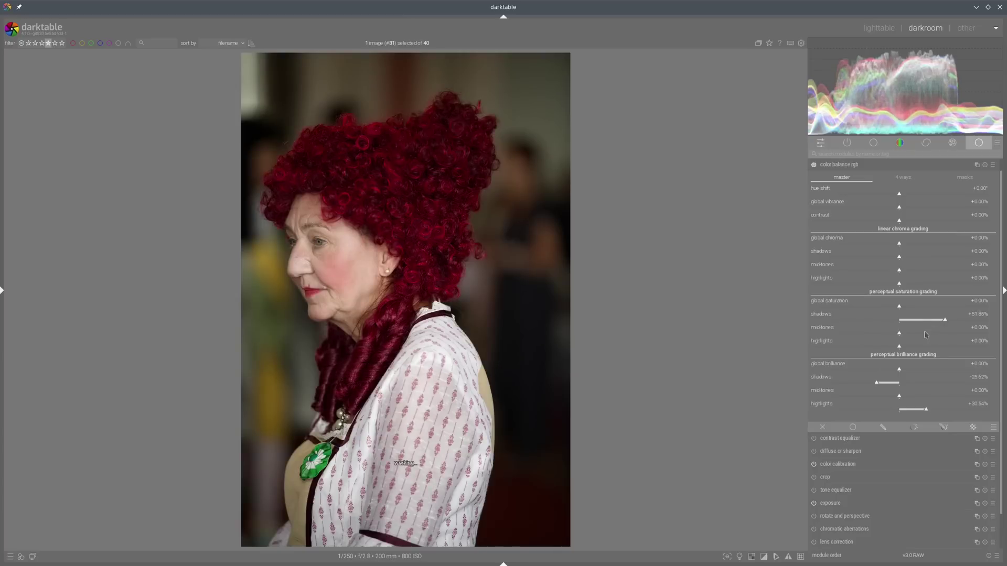
left_click(923, 333)
left_click(887, 346)
left_click(881, 165)
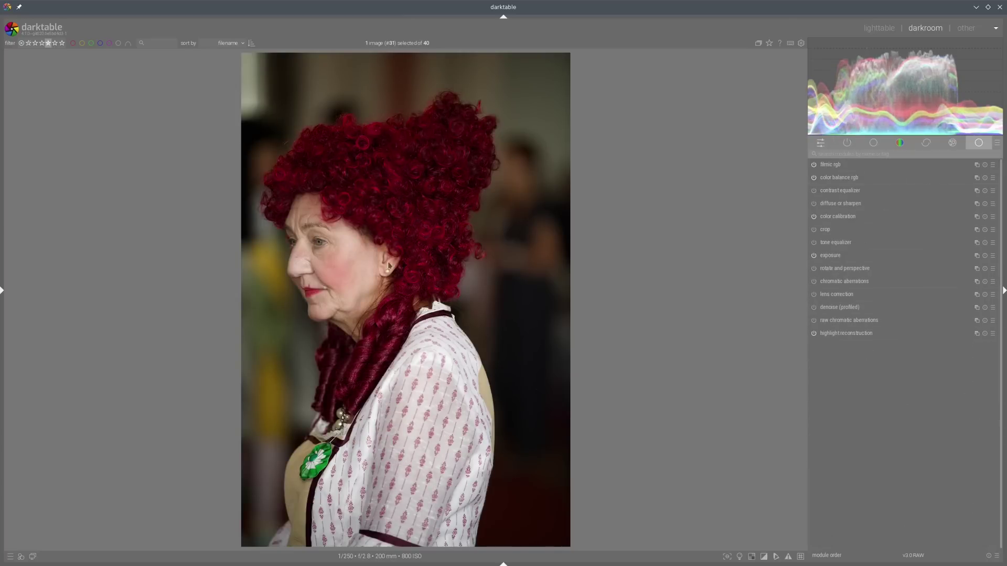
left_click(834, 178)
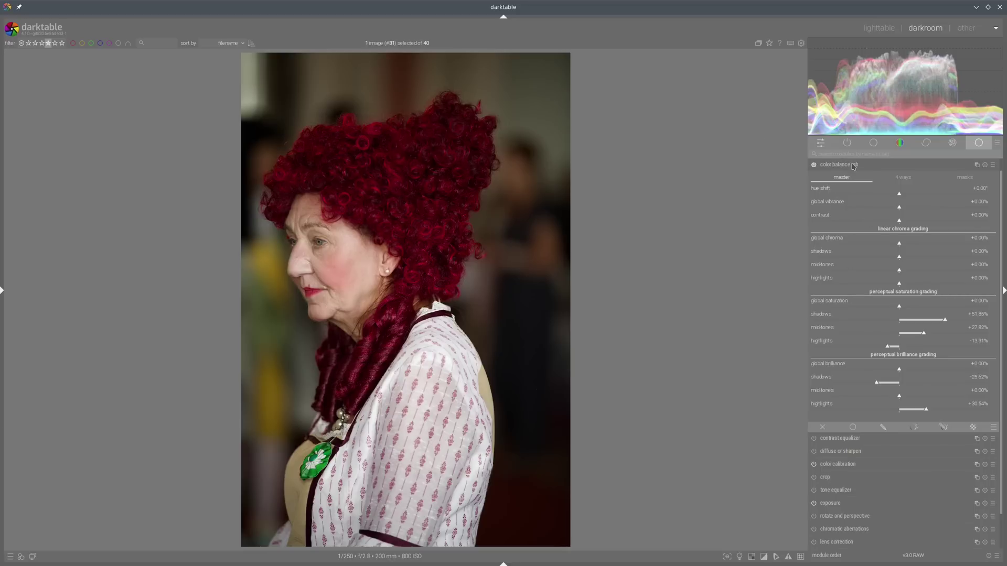
Apply the clarity2 preset of diffuse or sharpen to the red-wig portrait.
left_click(852, 165)
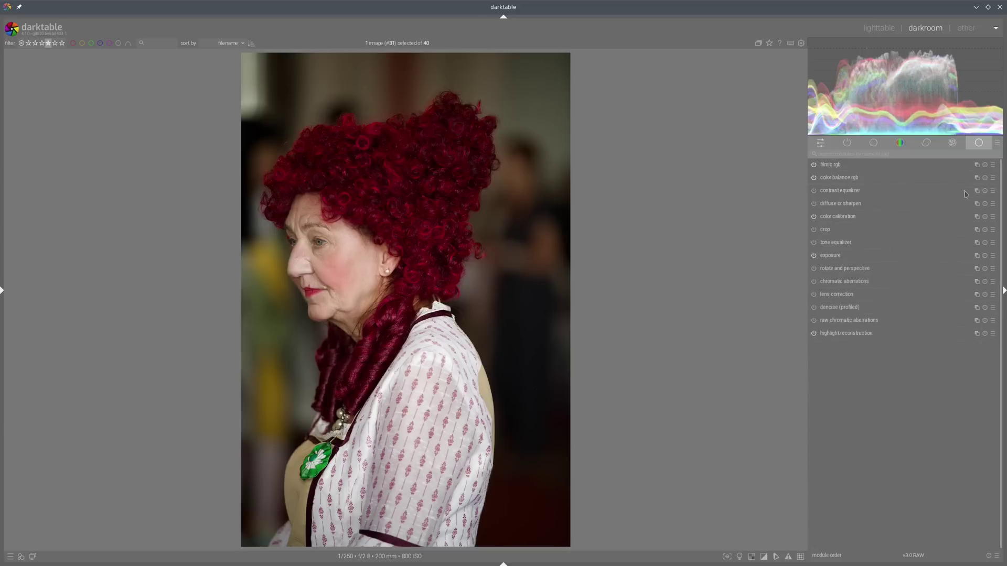
left_click(996, 204)
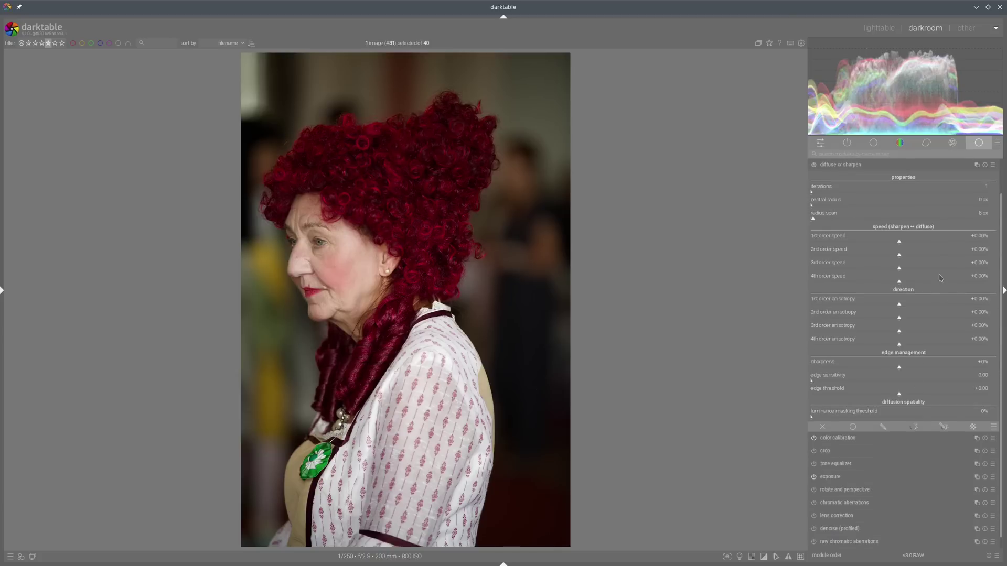
left_click(993, 164)
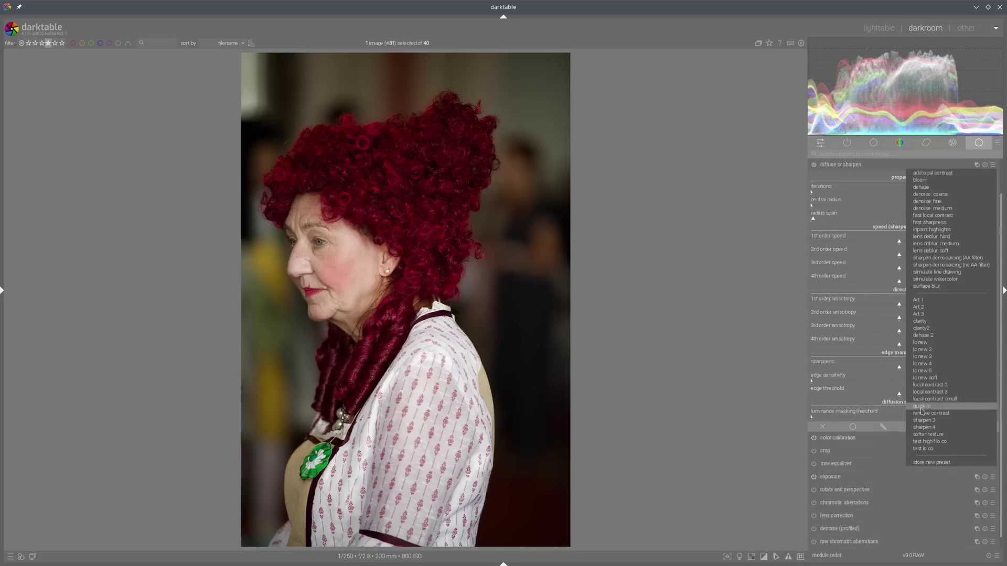
left_click(919, 327)
left_click(846, 166)
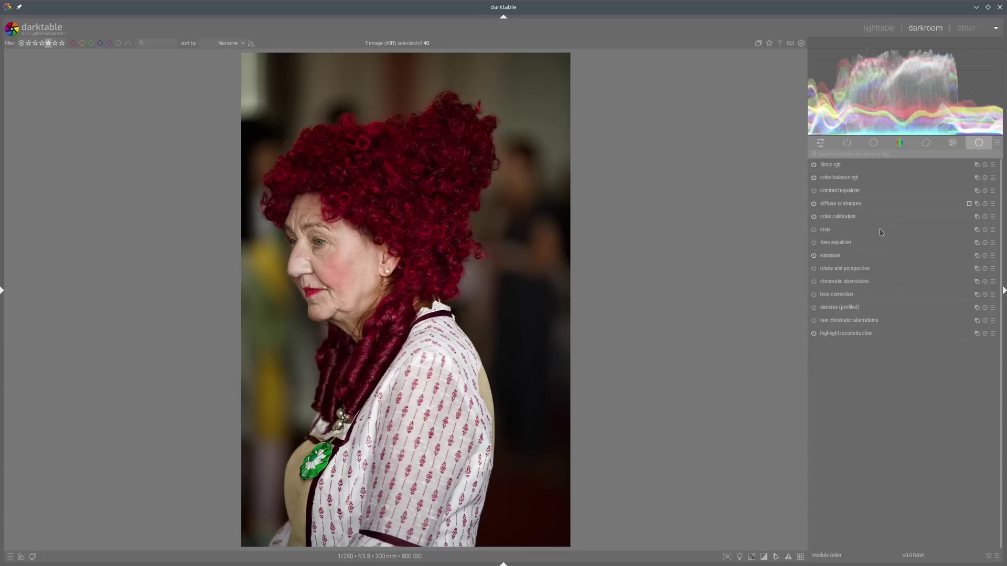
Inspect the red-wig woman's face up close and enable lens correction and profiled denoise for the portrait.
scroll(386, 268, "up", 5)
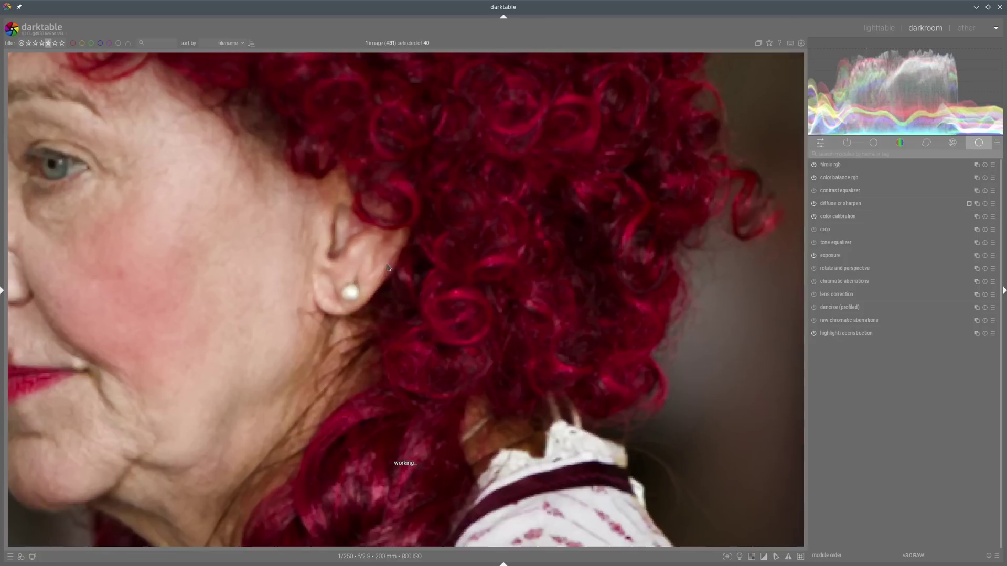
left_click_drag(312, 218, 807, 220)
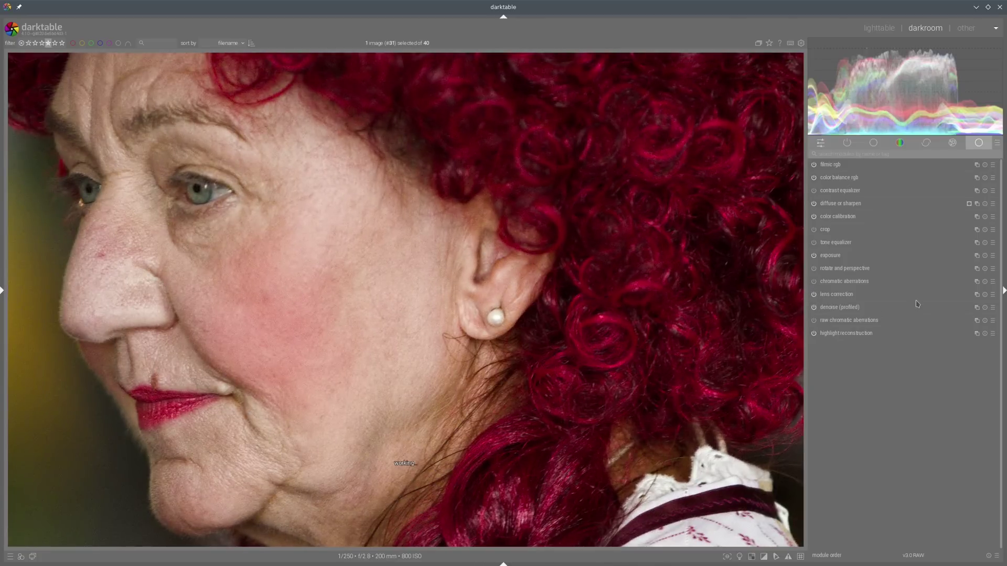
key("alt+3")
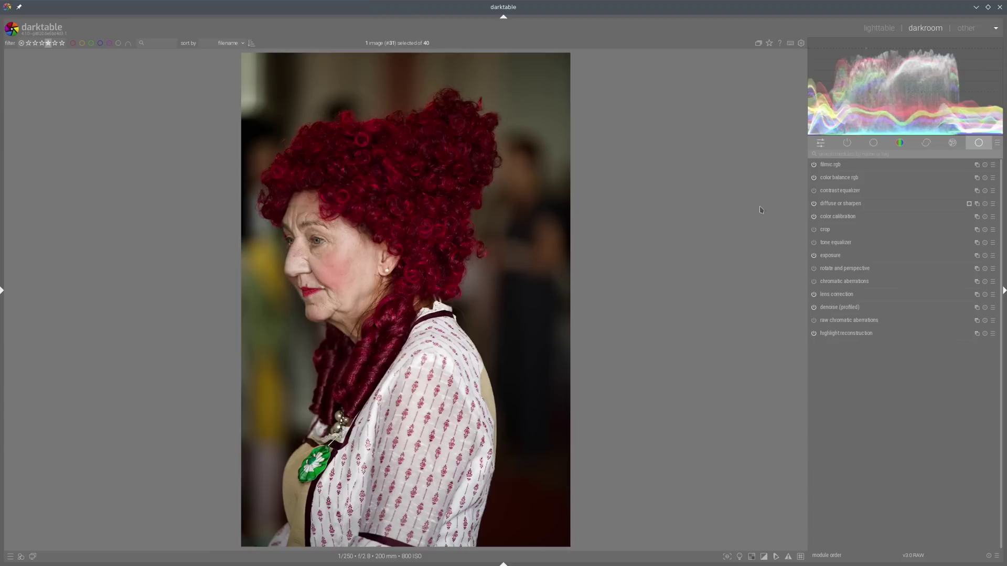
left_click(848, 215)
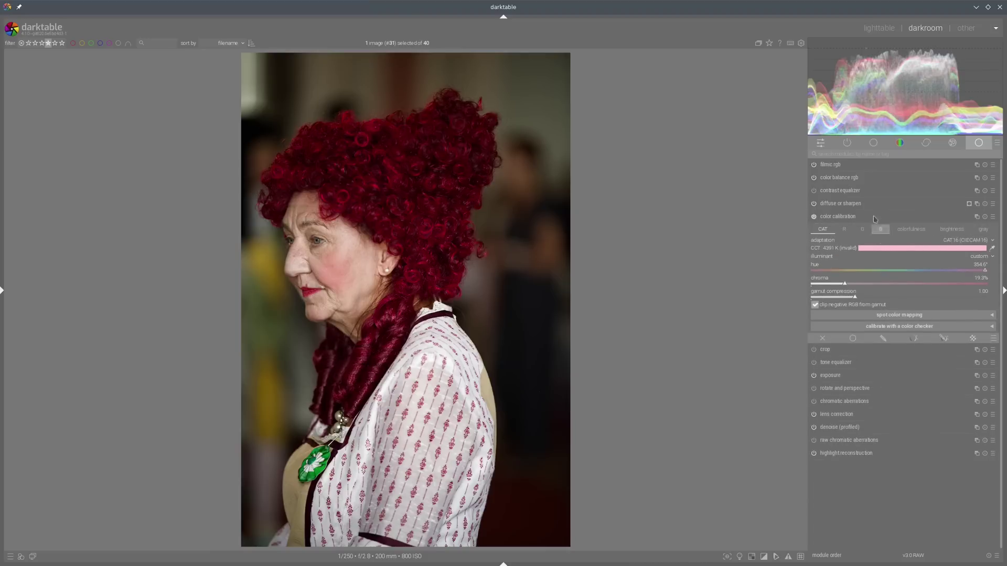
left_click(840, 218)
Open the photo of the woman in the cream dress holding a white crescent and raise its exposure to about +2.2 EV.
left_click(880, 29)
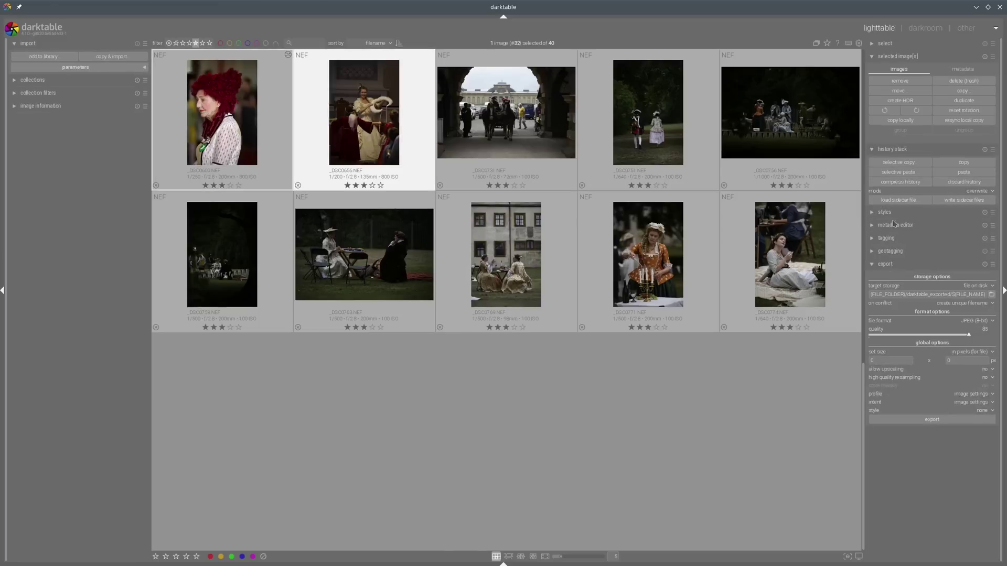
key("d")
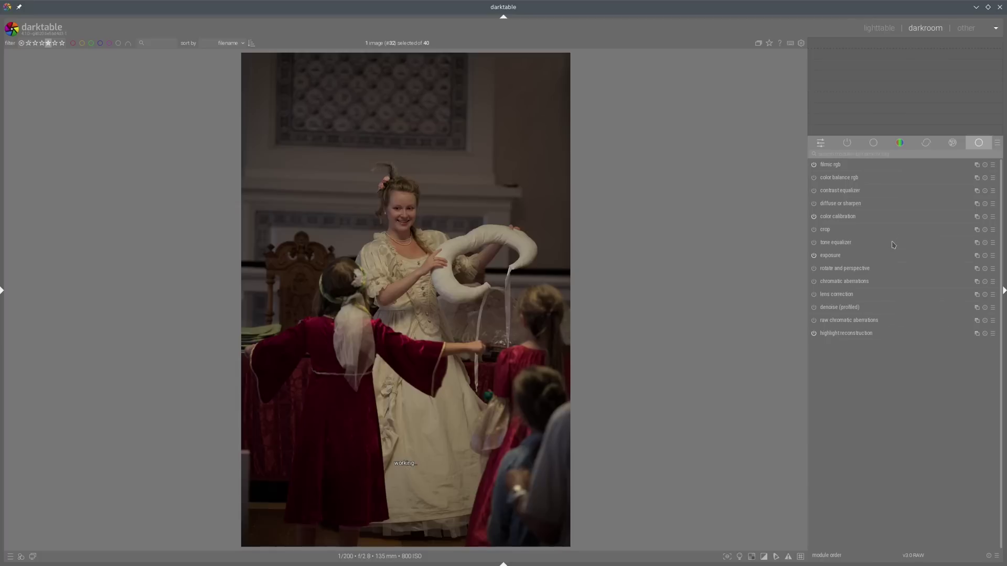
left_click(839, 255)
left_click(944, 291)
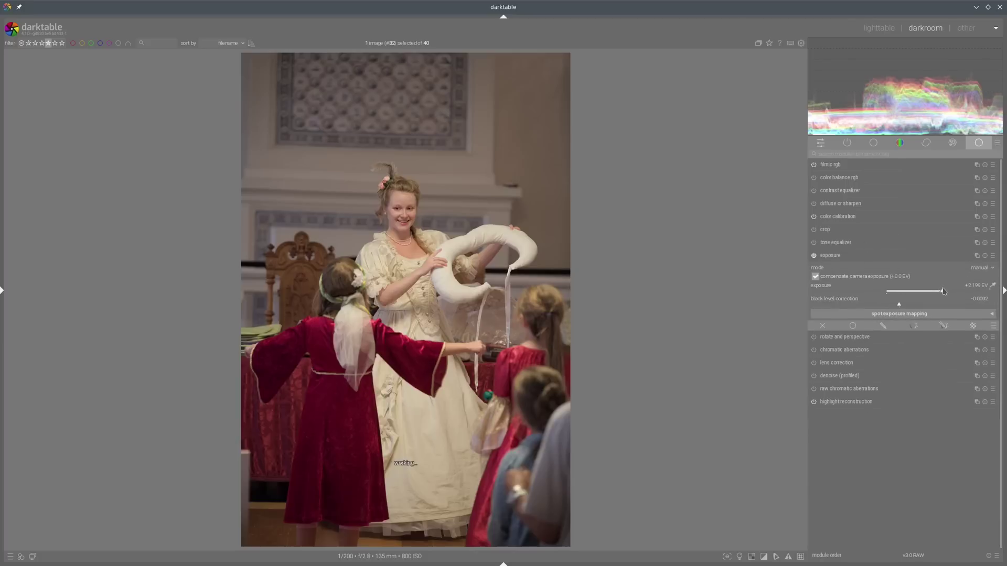
Set the cream-dress photo's perceptual brilliance to about +24% for highlights and -26% for shadows in color balance rgb.
left_click(881, 178)
left_click(919, 409)
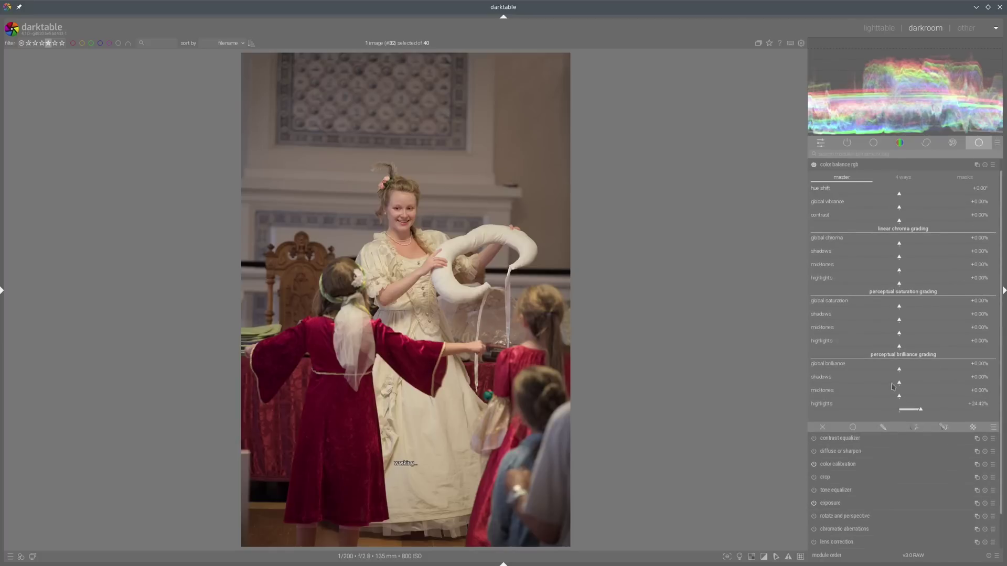
left_click(876, 382)
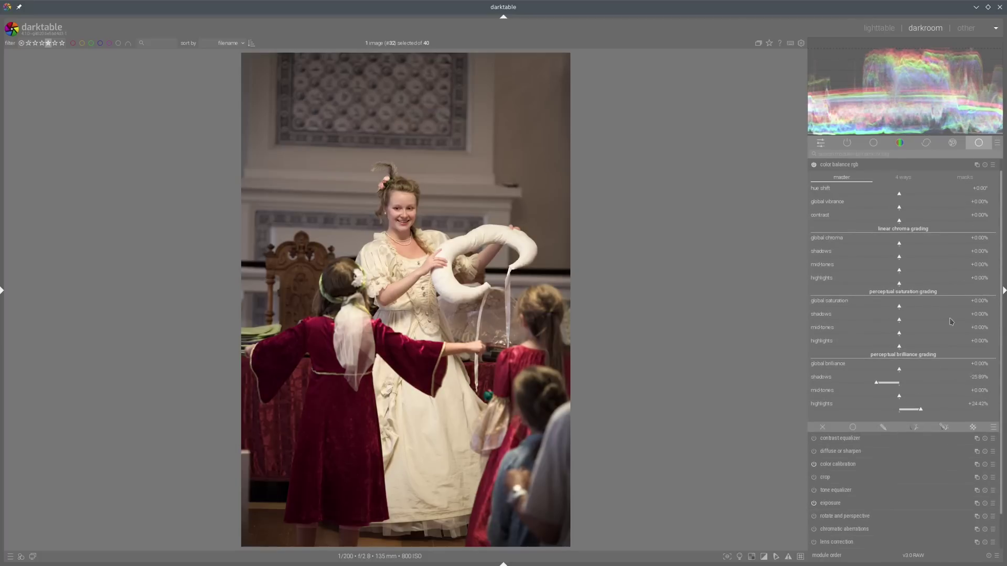
Raise the cream-dress photo's perceptual saturation in the shadows and mid-tones and lower it in the highlights.
left_click(949, 319)
left_click(923, 333)
left_click(883, 346)
left_click(861, 165)
Sample the cream-dress photo's white balance from the whole image in color calibration and reduce the chroma to about 87%.
left_click(828, 216)
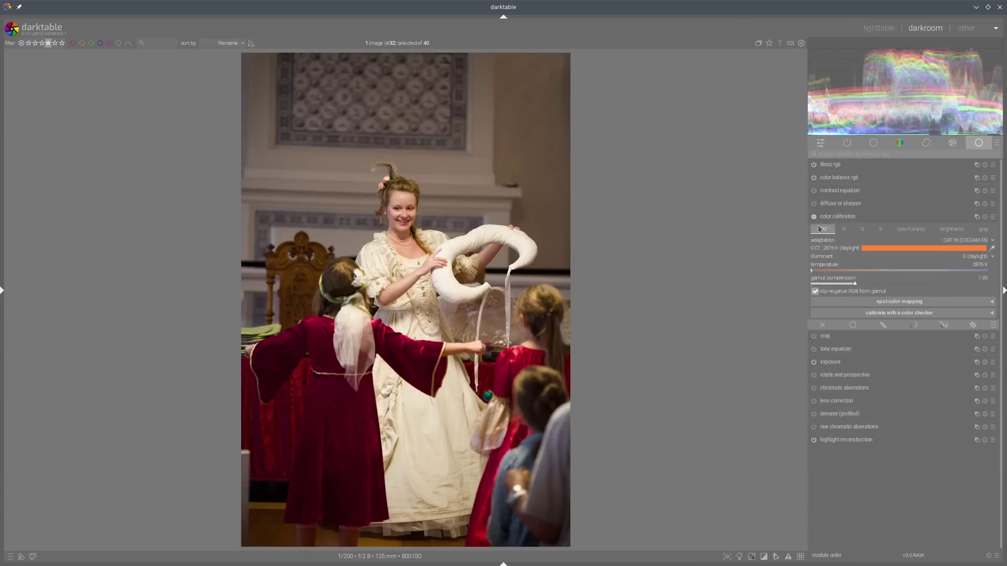
left_click(992, 250)
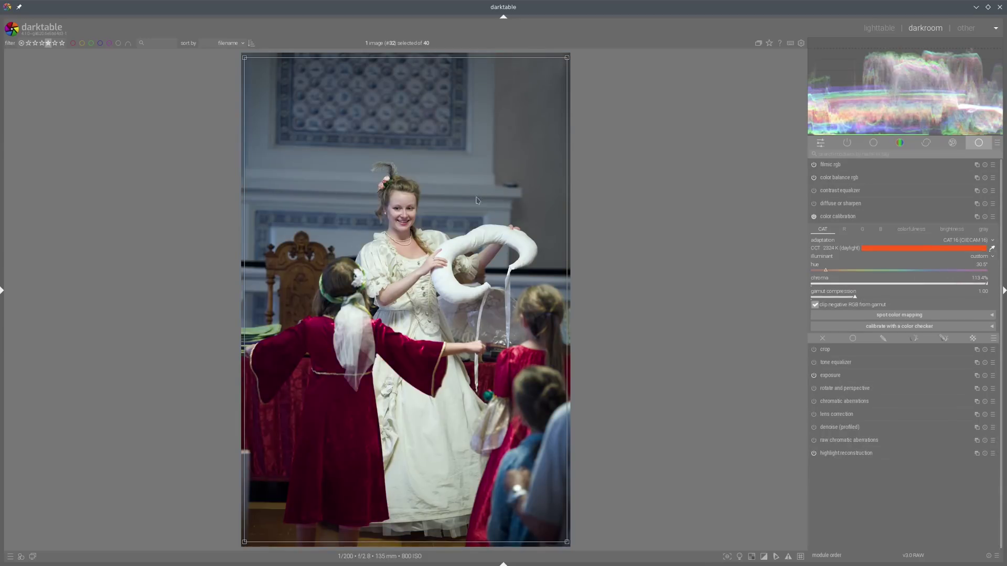
left_click_drag(956, 287, 948, 285)
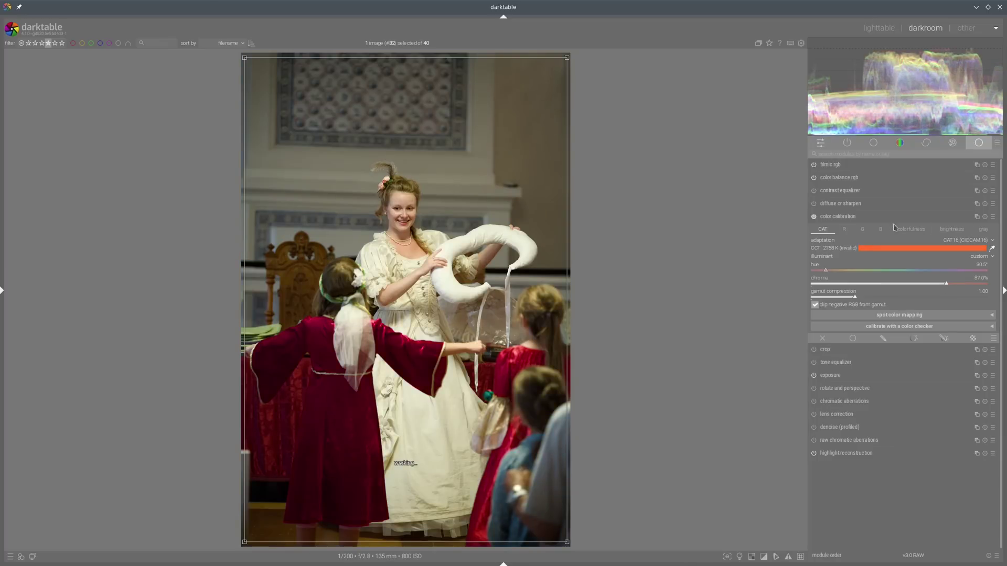
left_click(958, 215)
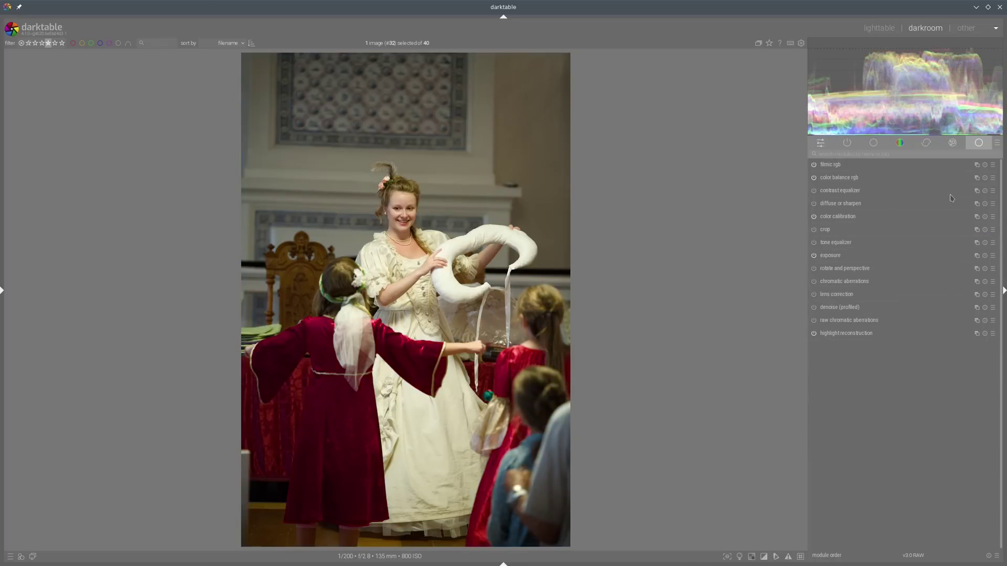
Apply the clarity2 preset of diffuse or sharpen to the cream-dress photo and enable lens correction and profiled denoise.
left_click(992, 203)
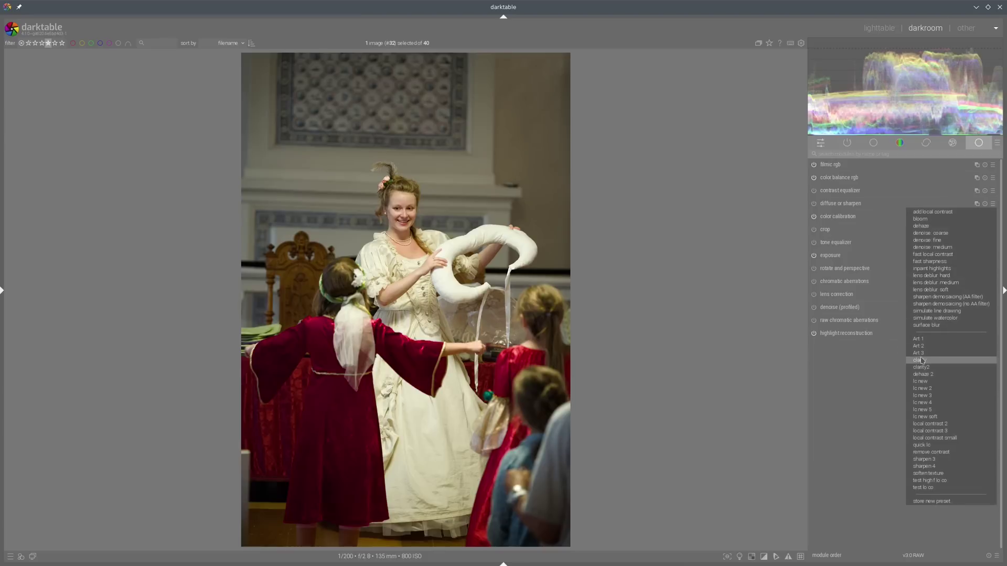
left_click(922, 368)
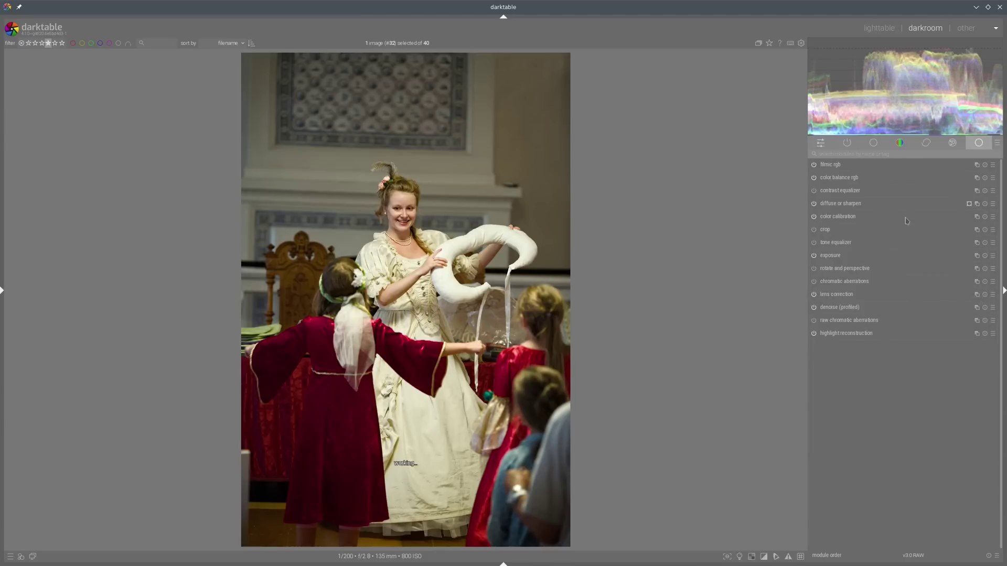
scroll(420, 229, "up", 4)
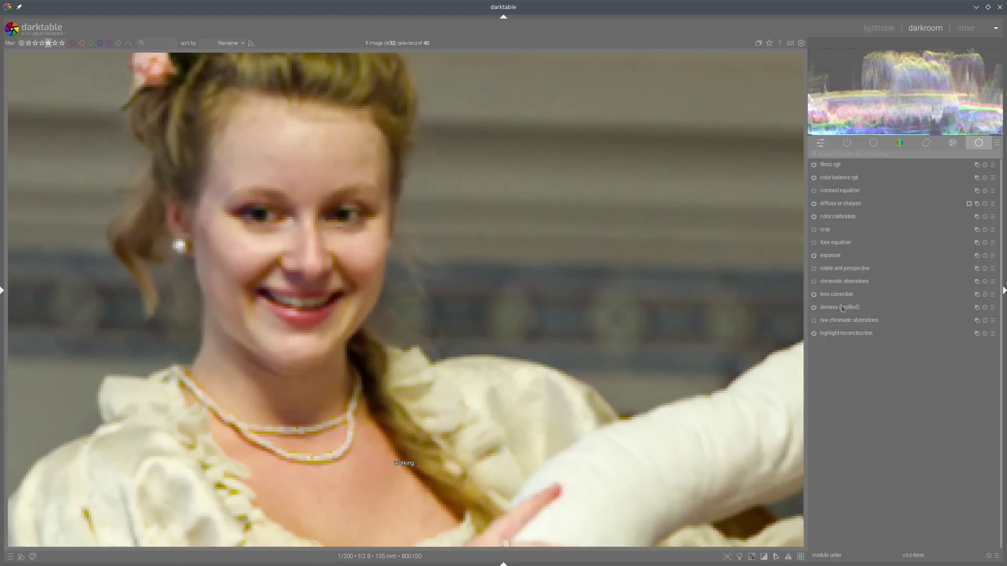
Set profiled denoise's preserve shadows to about 0.67 and raise its Y0 curve toward smooth on the cream-dress photo.
left_click(842, 308)
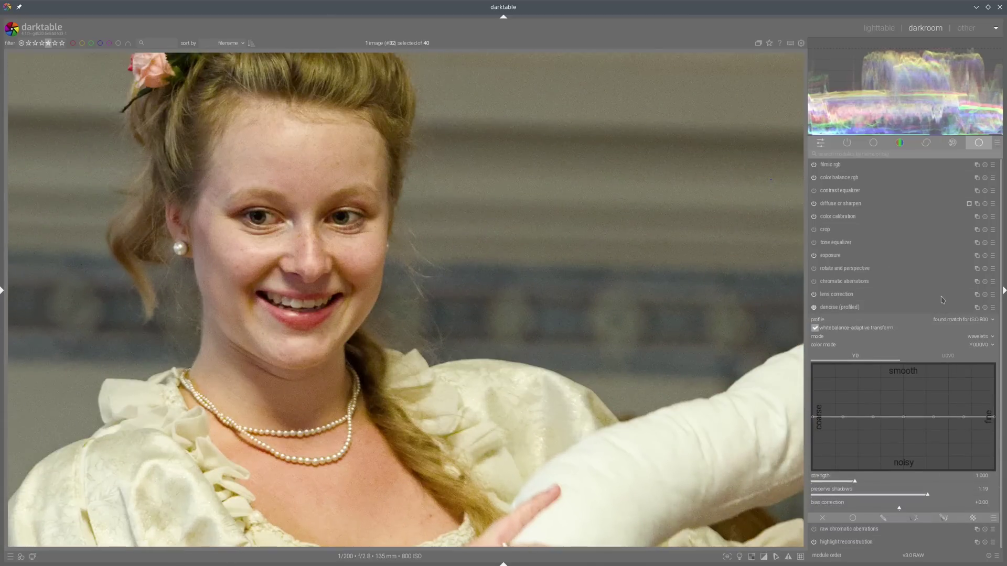
left_click(838, 309)
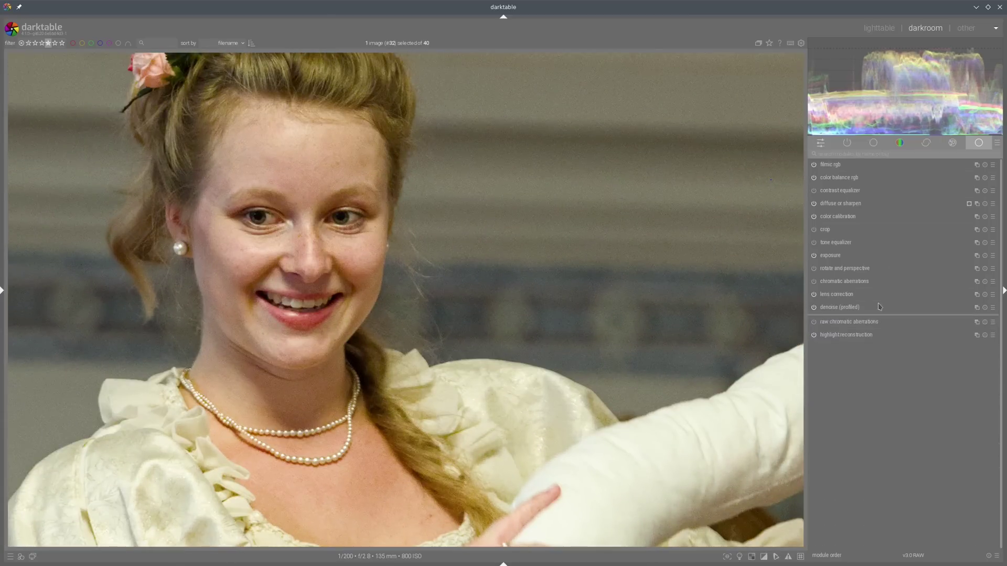
left_click(838, 309)
left_click(876, 495)
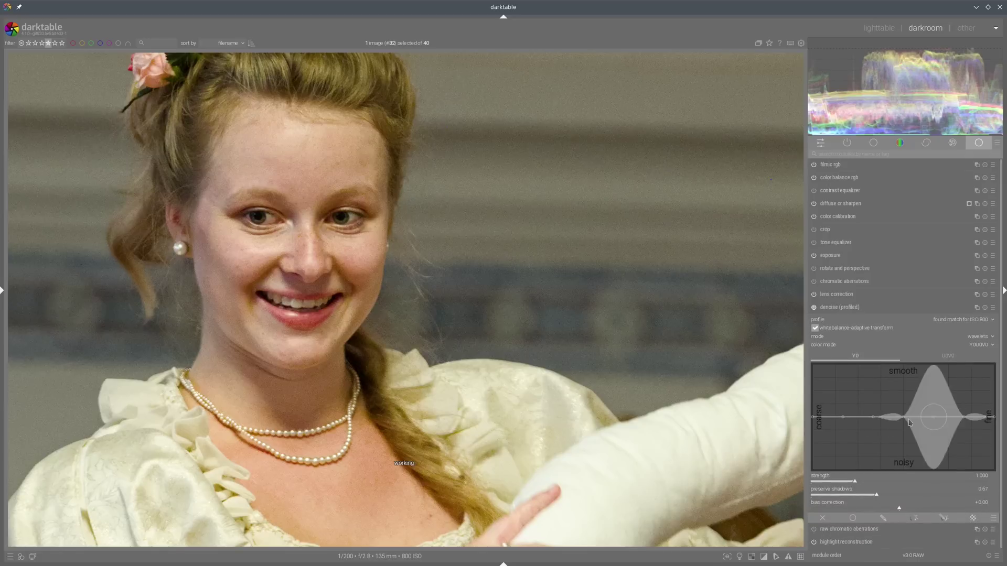
scroll(884, 411, "up", 3)
mouse_move(884, 411)
left_mouse_down()
mouse_move(861, 377)
mouse_move(855, 395)
mouse_move(846, 379)
mouse_move(914, 385)
left_mouse_up()
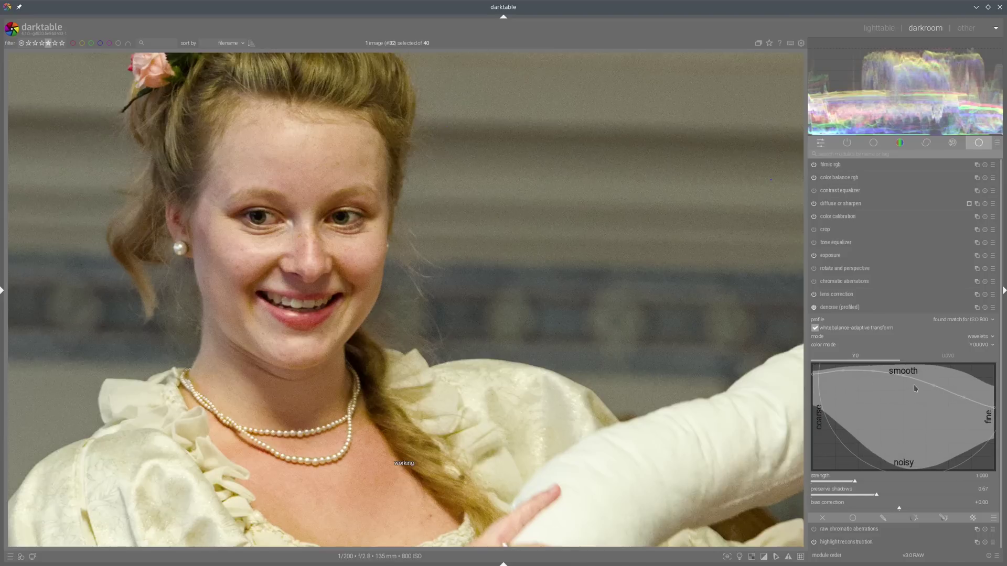
left_click(862, 309)
middle_click(584, 358)
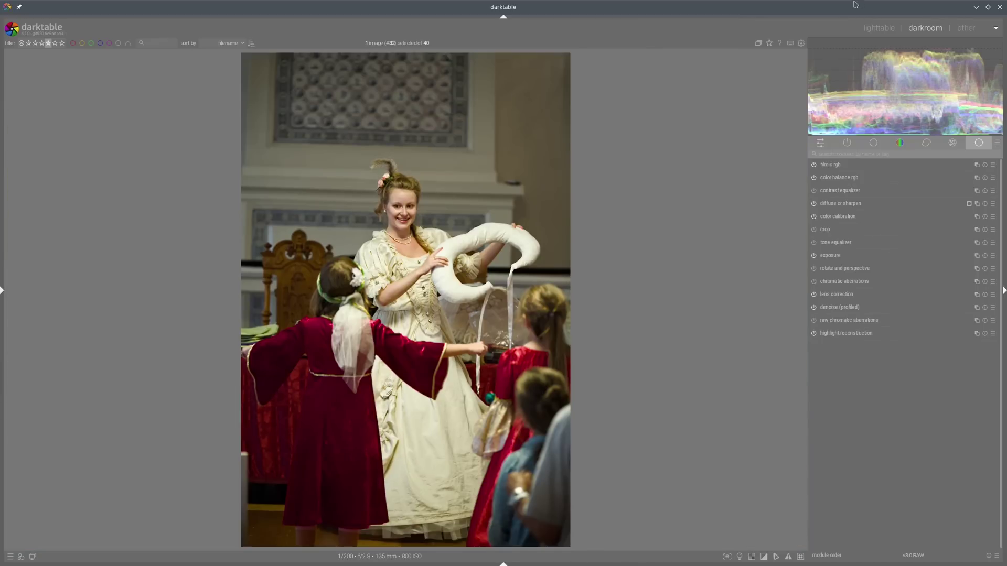
Open the photo of the horse carriage under the archway and raise its exposure to about +2.06 EV.
left_click(878, 28)
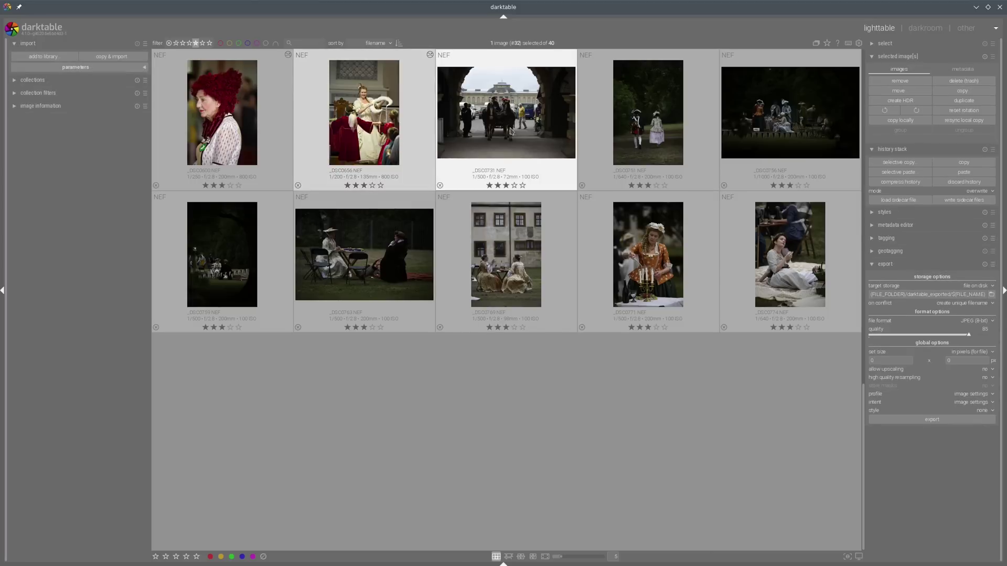
left_click(511, 132)
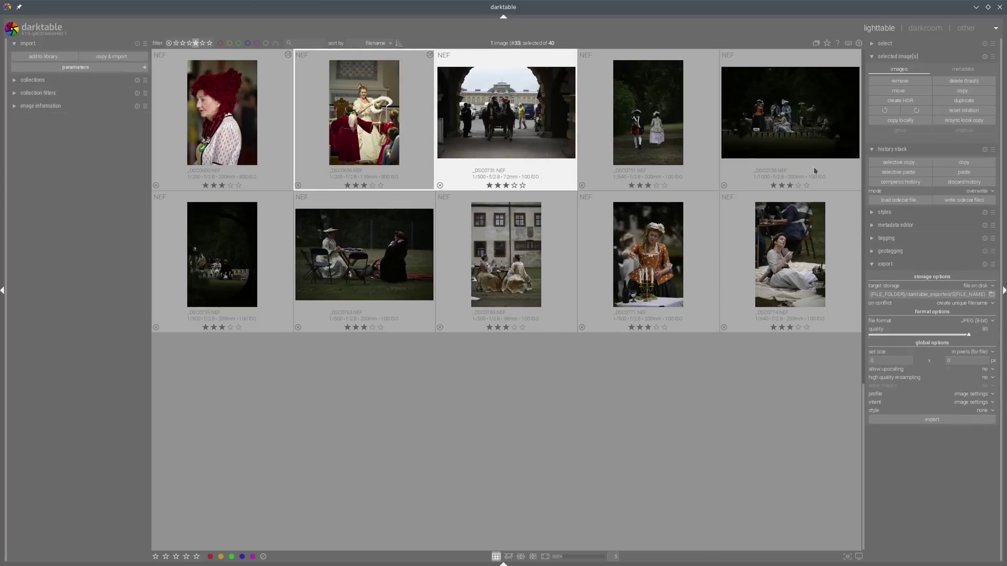
key("d")
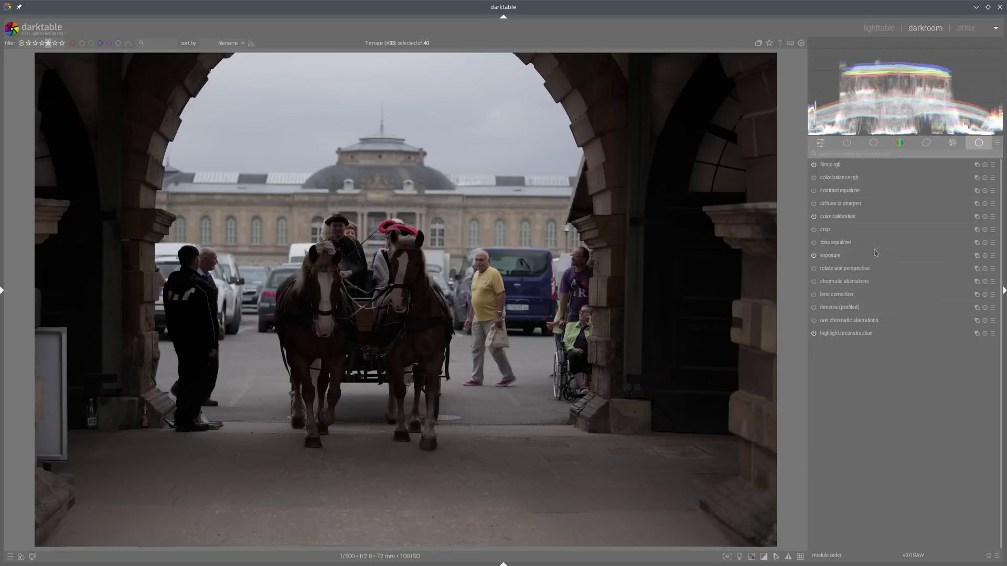
left_click(837, 257)
left_click(933, 291)
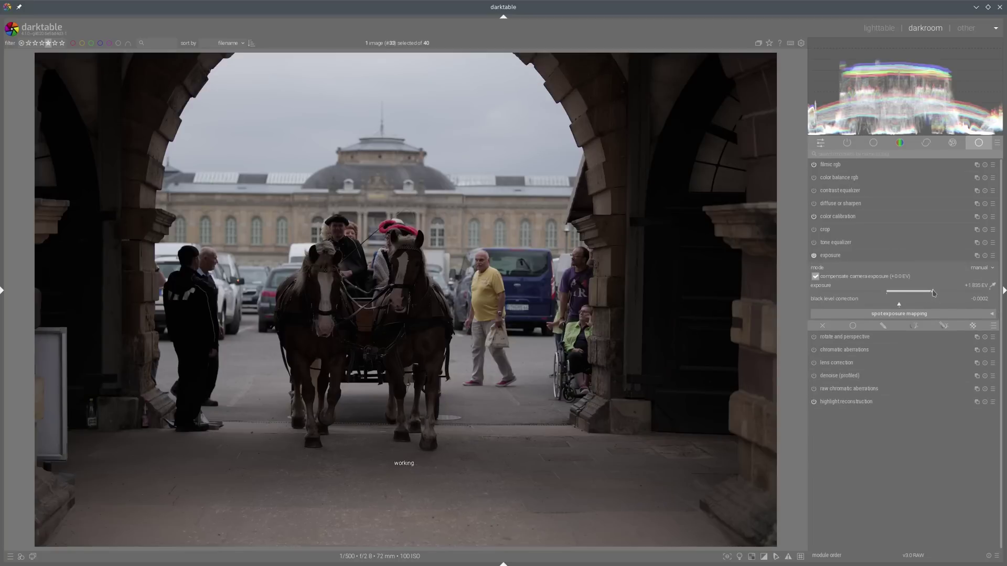
left_click(939, 292)
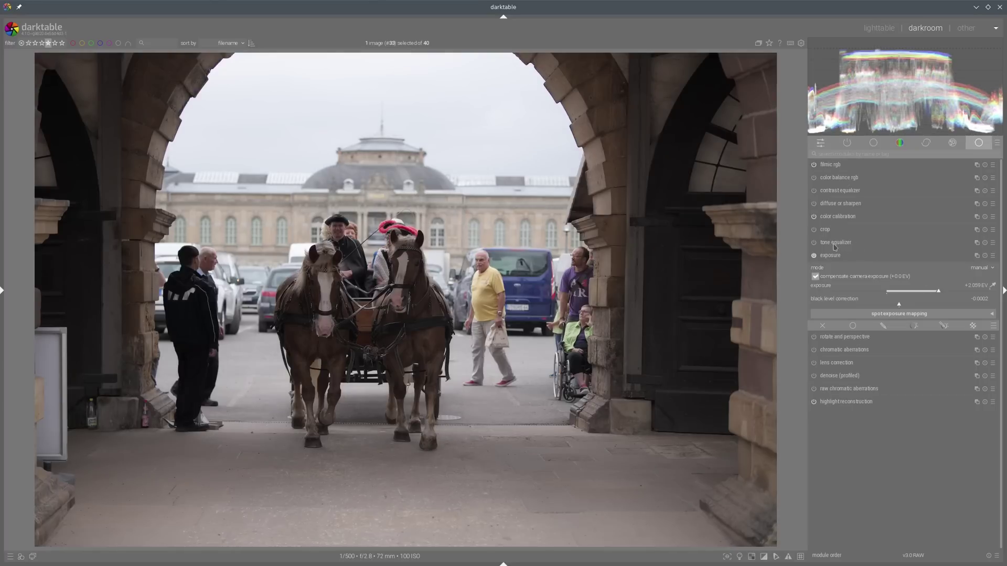
Apply the tone equalizer's linear invert preset to the carriage photo and check its masking settings.
left_click(833, 244)
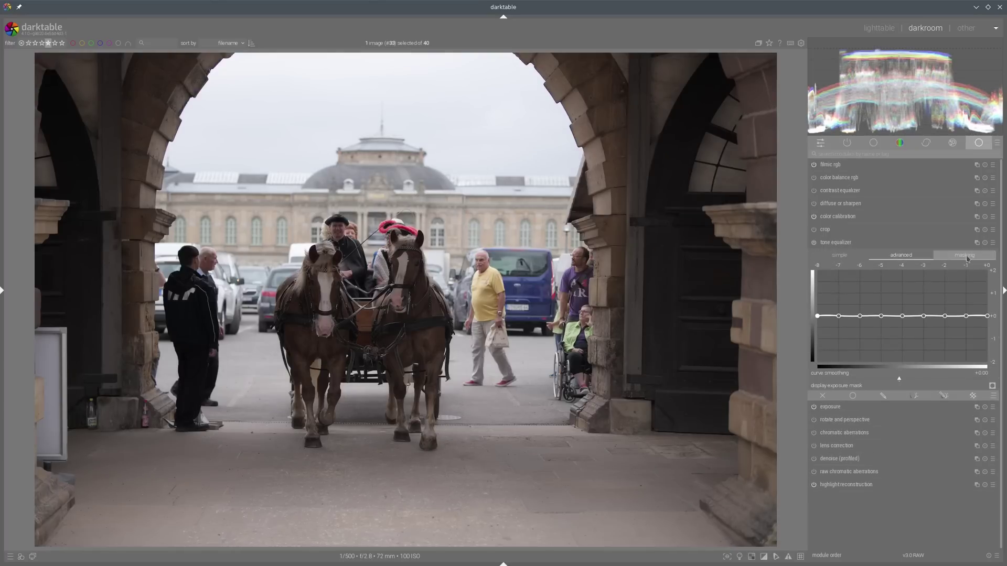
left_click(992, 243)
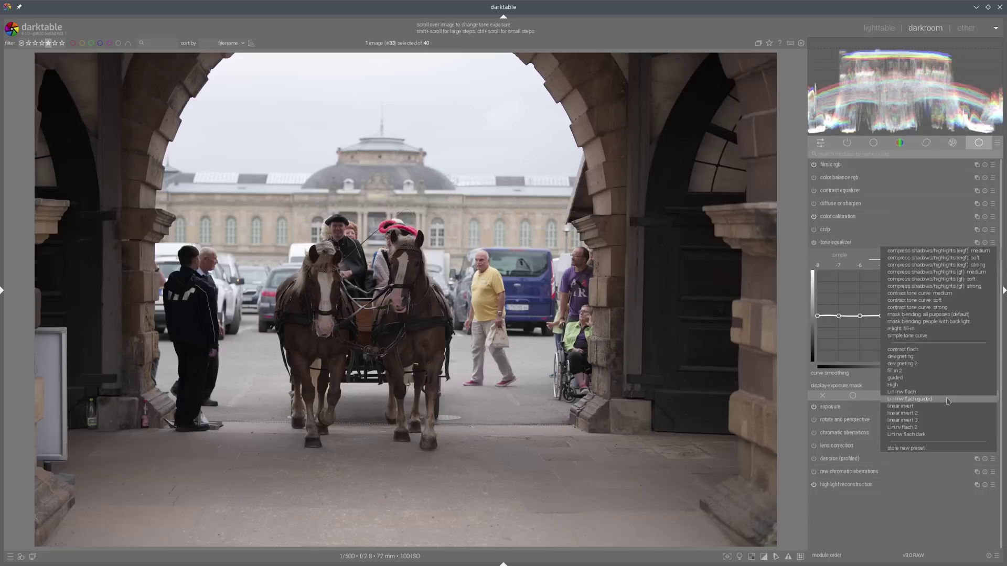
left_click(903, 408)
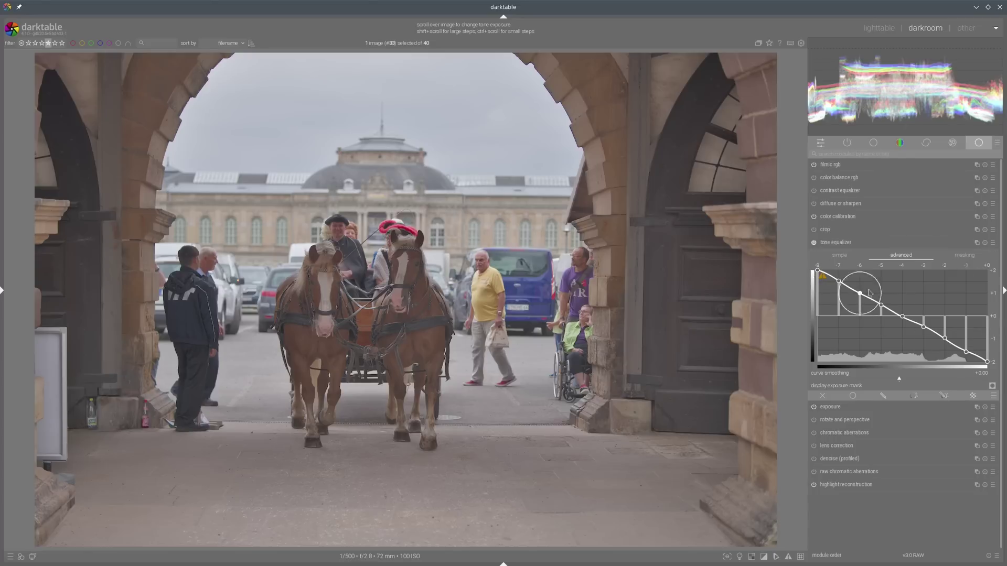
left_click(965, 256)
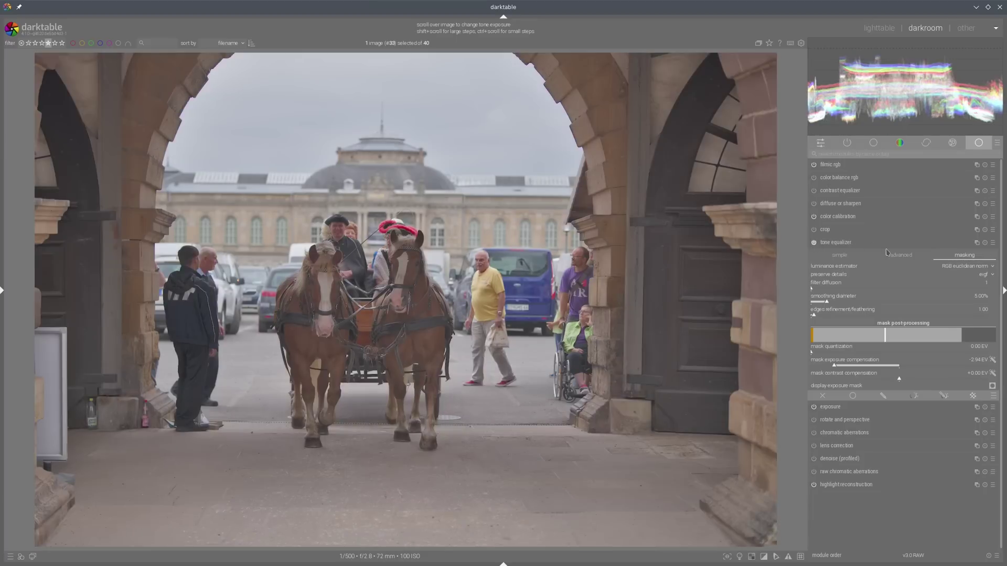
left_click(886, 253)
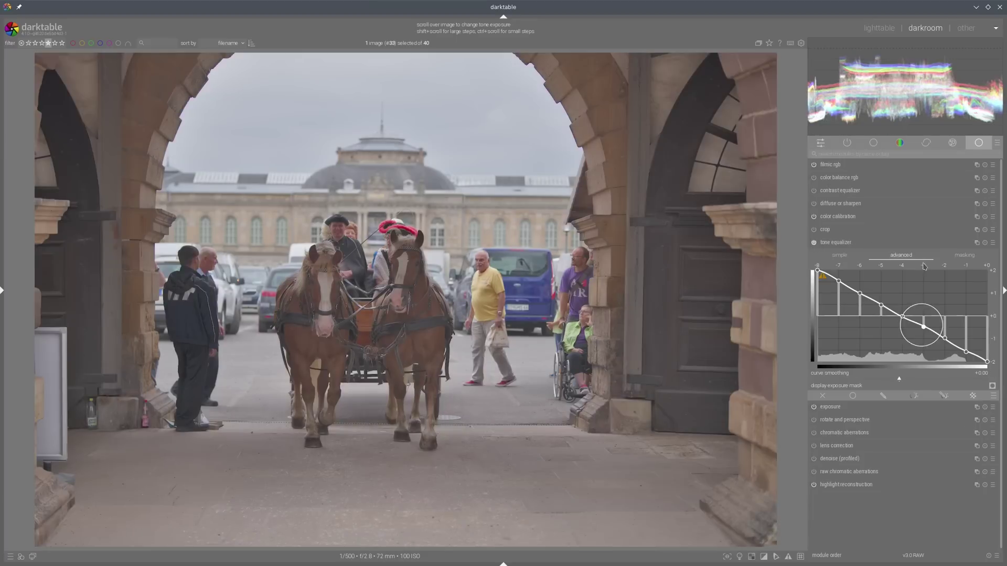
Set the tone equalizer's mask exposure compensation to about -1.86 EV on the carriage photo and compare the module off and on.
left_click(960, 255)
left_click(858, 366)
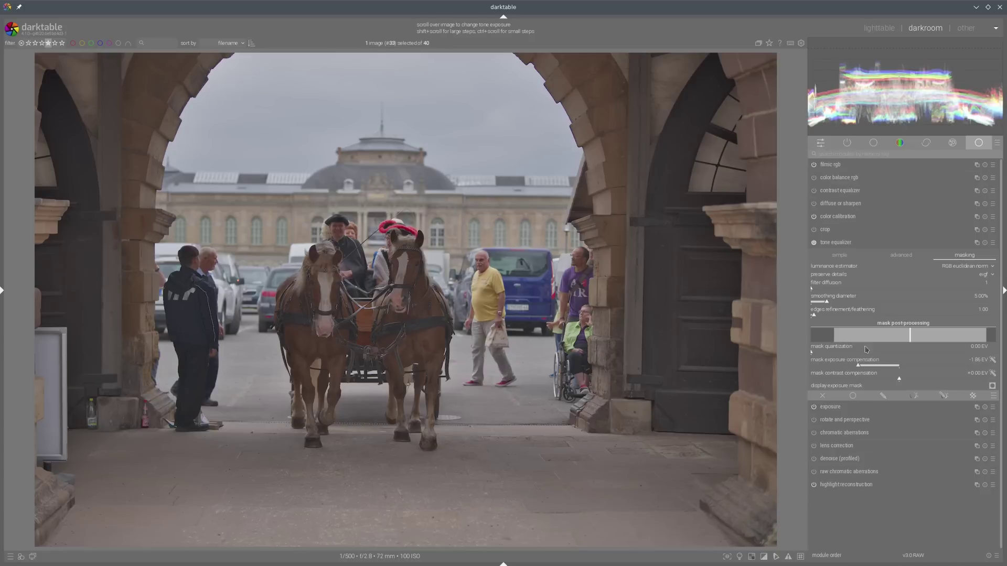
left_click(894, 256)
left_click(813, 243)
left_click(813, 243)
left_click(838, 243)
Raise the carriage photo's exposure to about +2.9 EV and set the tone equalizer's mask exposure compensation to about -2.37 EV.
left_click(844, 256)
left_click(957, 292)
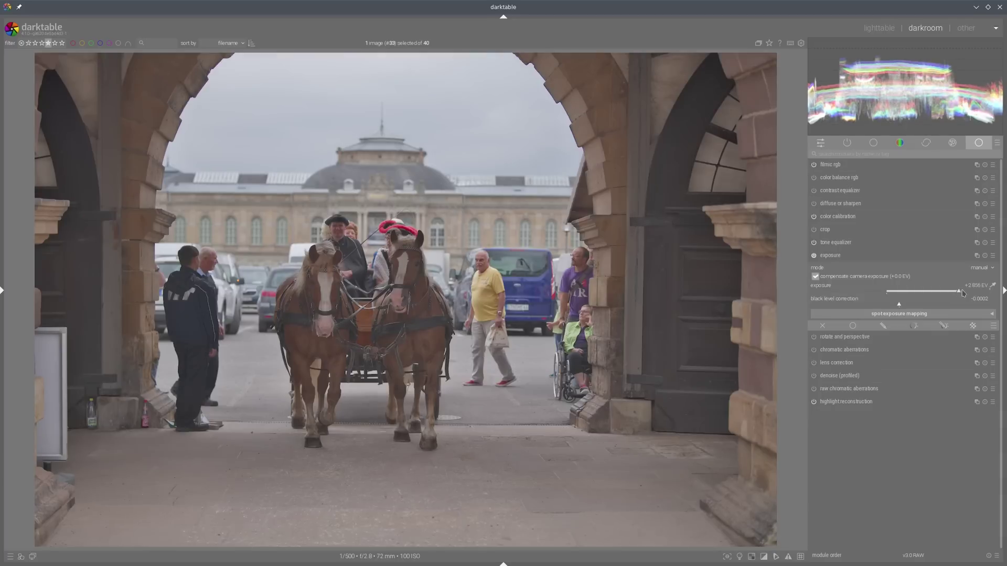
left_click(862, 242)
left_click(964, 255)
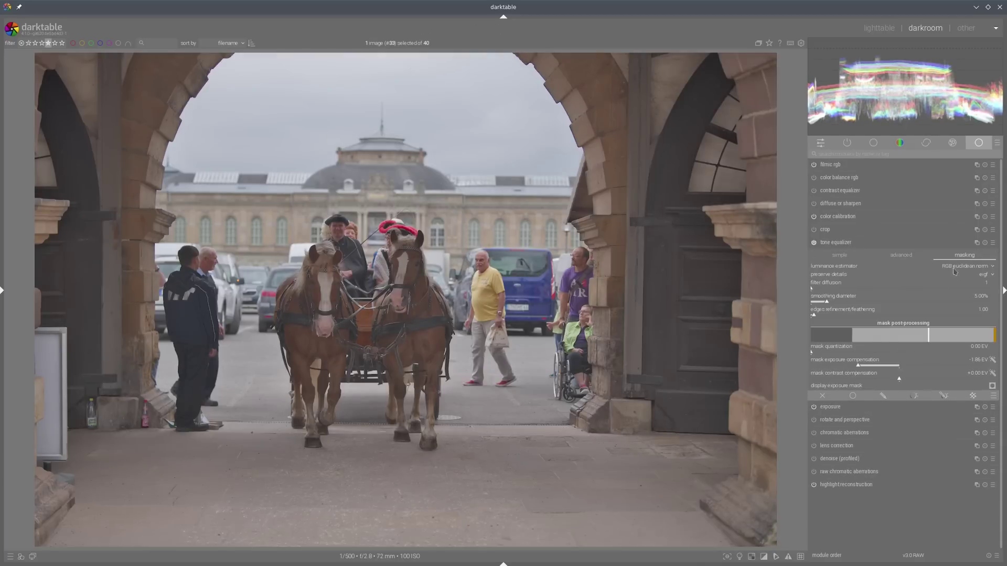
left_click(848, 366)
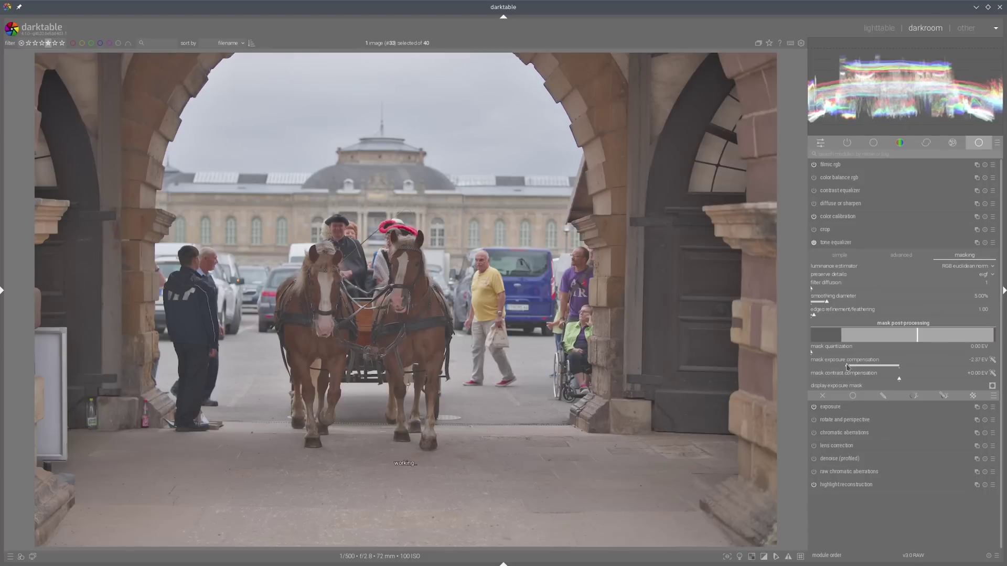
left_click(890, 242)
In color balance rgb, set perceptual brilliance to about +29% for highlights and -13% for shadows on the carriage photo.
left_click(860, 177)
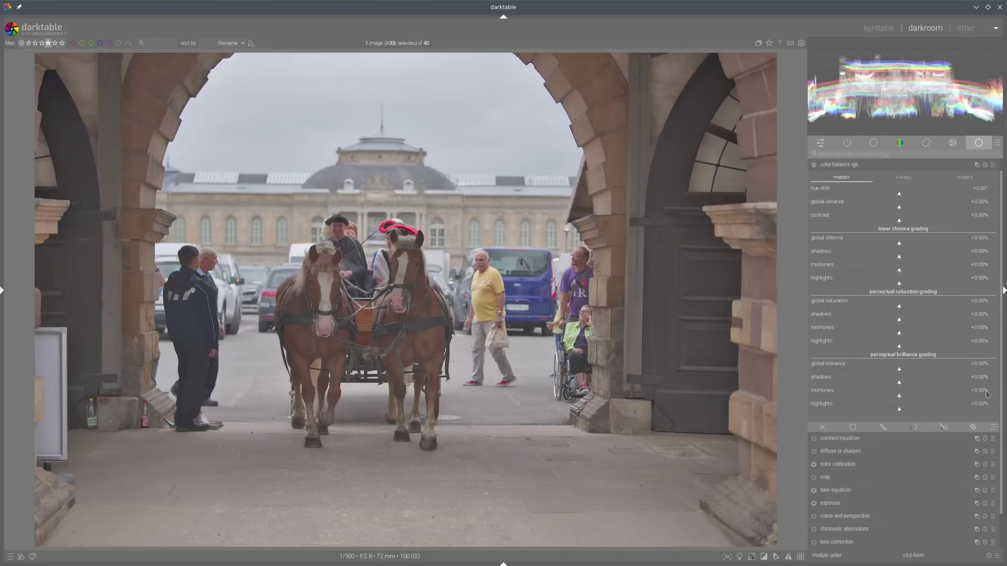
left_click(926, 410)
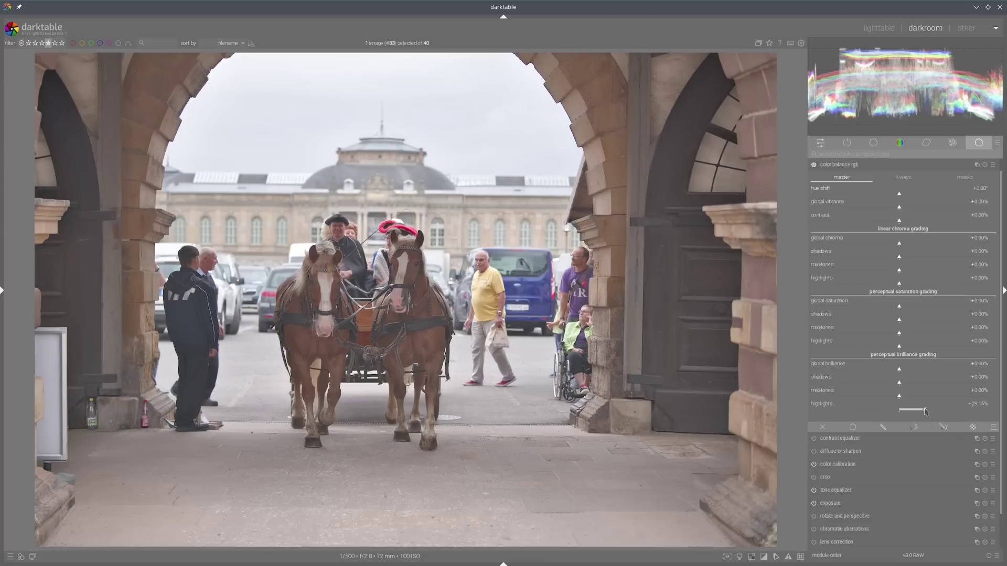
left_click(889, 386)
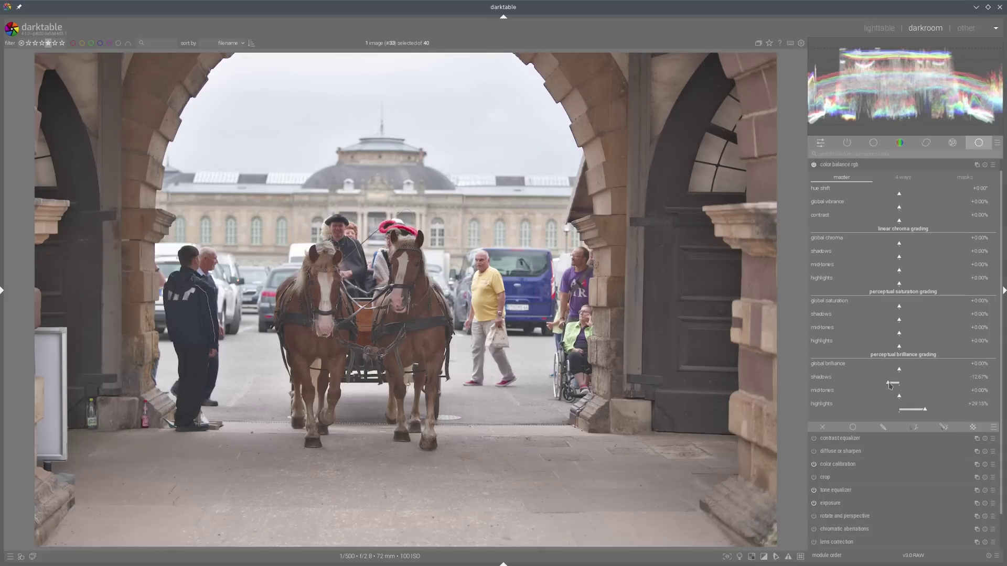
Set color balance rgb's perceptual saturation to about +48% for shadows, +22% for mid-tones and -18% for highlights.
left_click(941, 321)
left_click(918, 333)
left_click(883, 347)
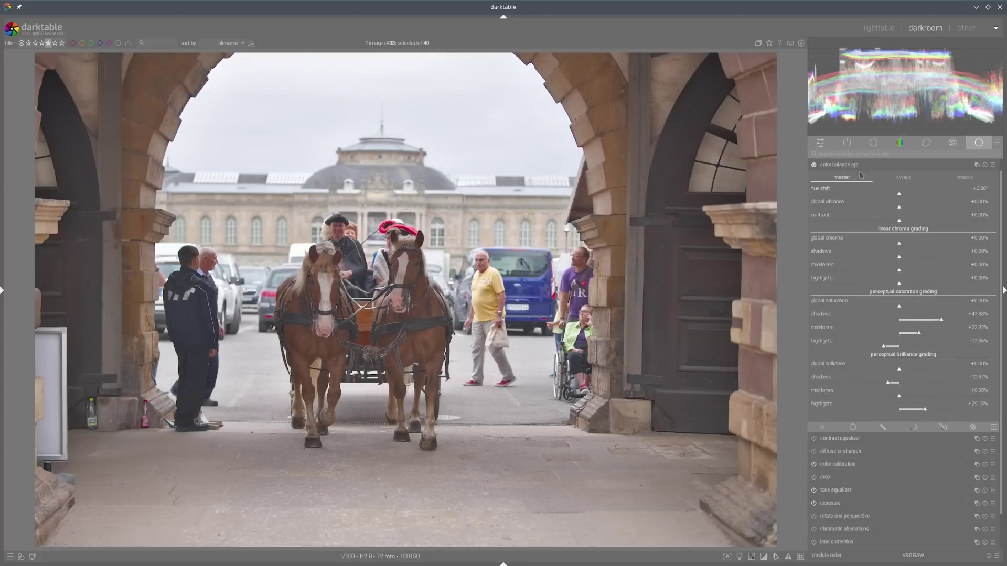
left_click(862, 167)
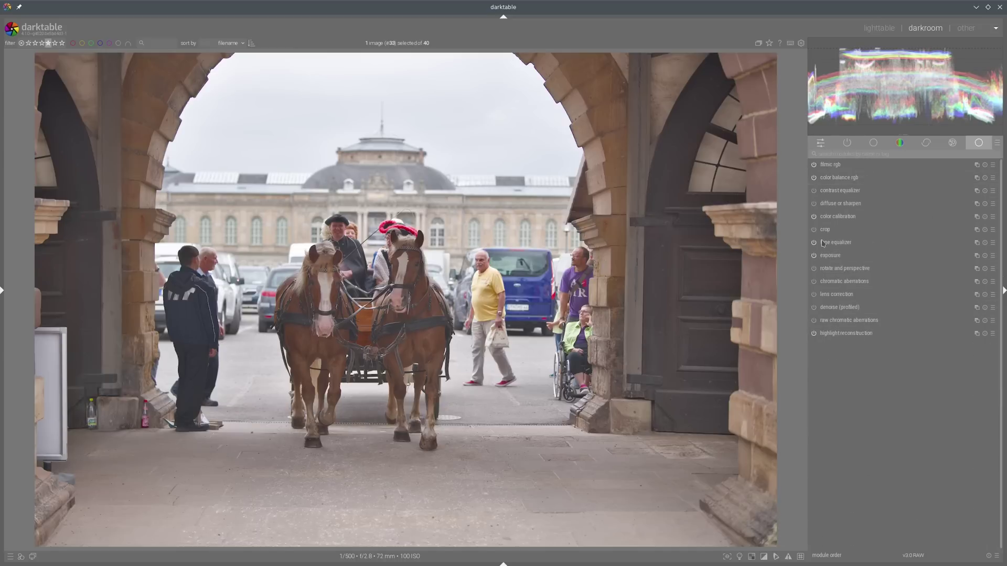
Add a second tone equalizer instance and lower the brightest tones around -1 EV by about 0.7 EV.
left_click(977, 245)
left_click(964, 255)
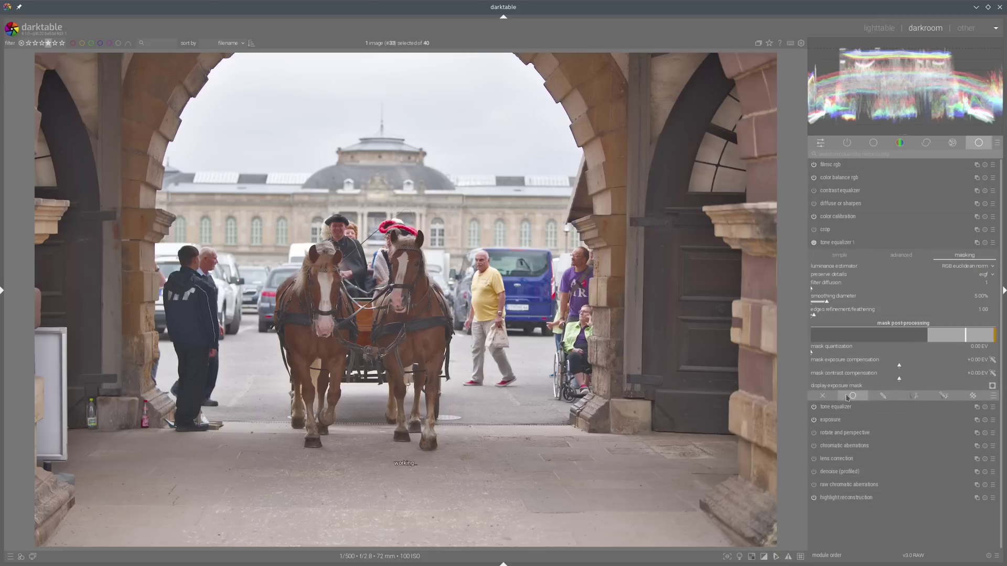
left_click(901, 254)
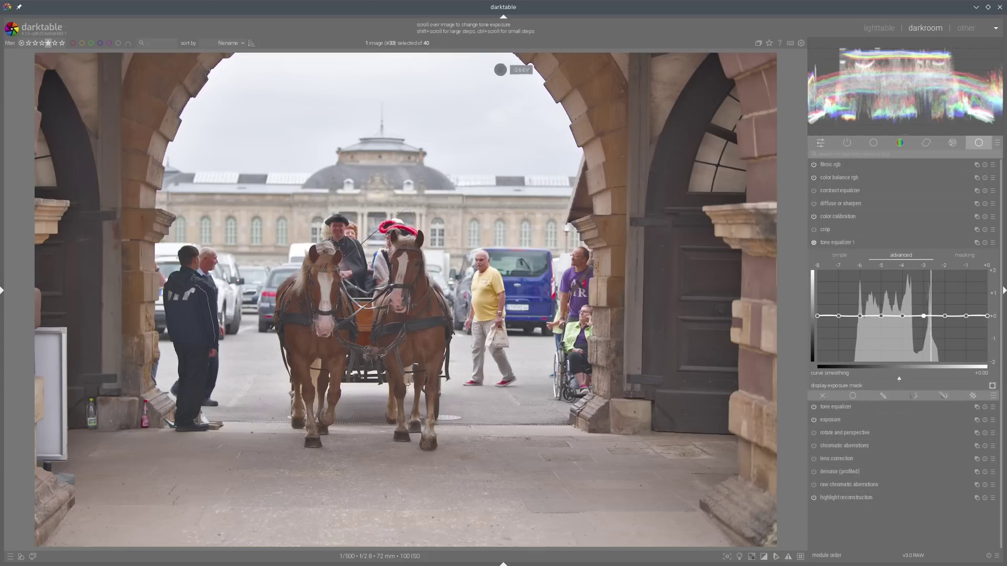
scroll(968, 304, "down", 5)
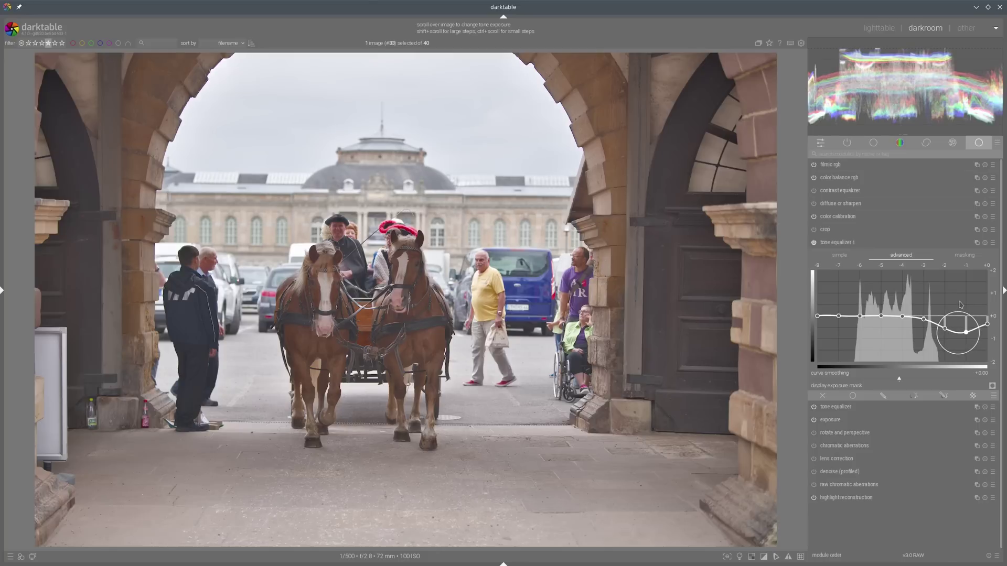
left_click(838, 242)
Detect the carriage photo's white balance from the image in color calibration, then set chroma to about 28% and hue to about 28°.
left_click(843, 217)
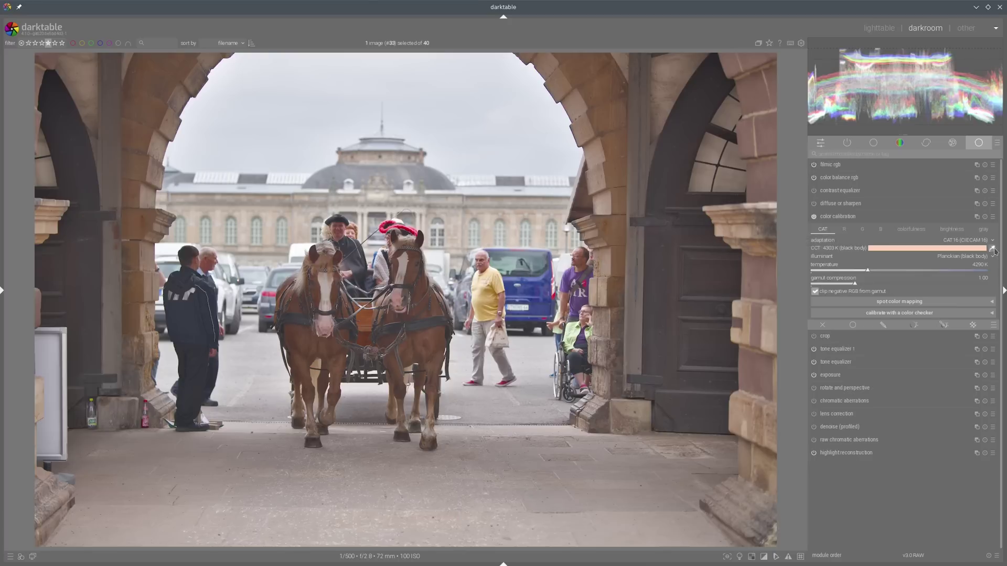
left_click(993, 249)
left_click(860, 284)
left_click(825, 271)
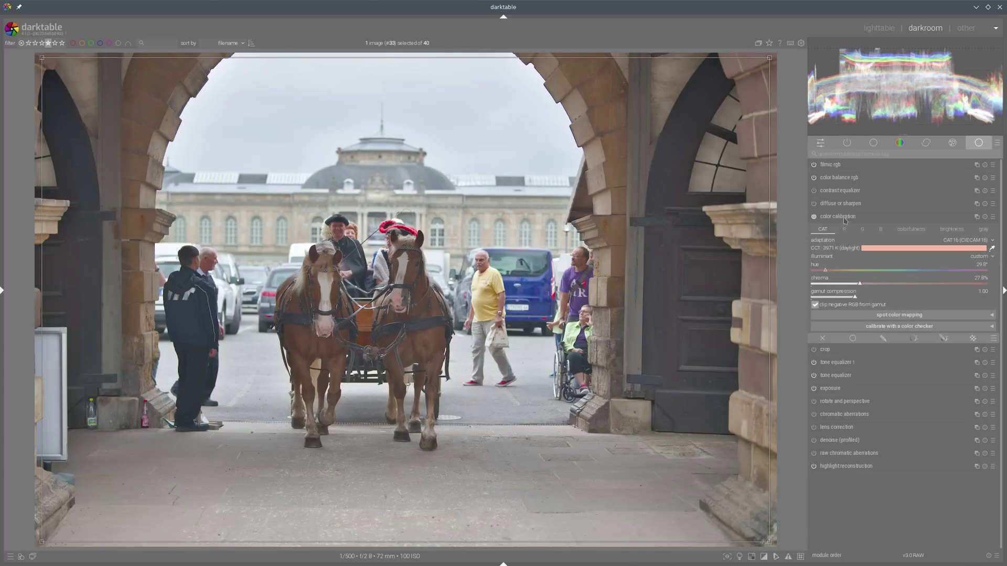
left_click(933, 218)
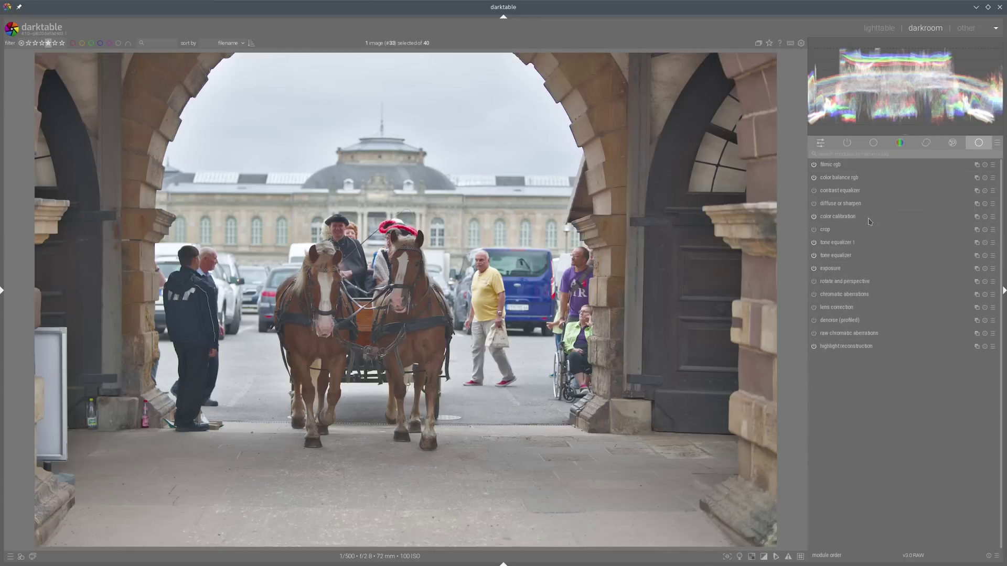
Add a second color calibration instance and, with normalized brightness channels, set input R to about +0.42 and input B to about -0.30.
right_click(980, 218)
left_click(944, 230)
left_click(814, 281)
left_click(937, 246)
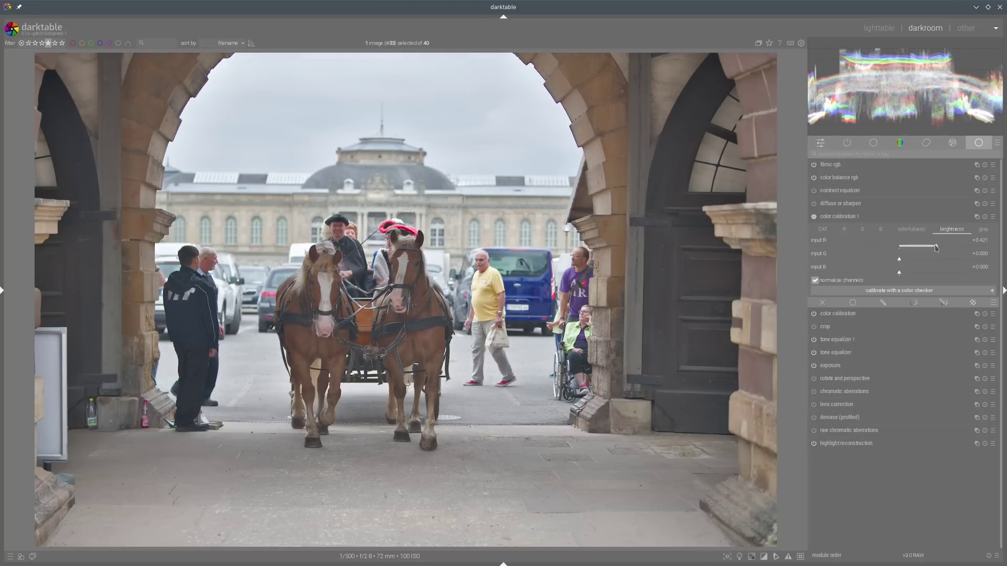
left_click(872, 272)
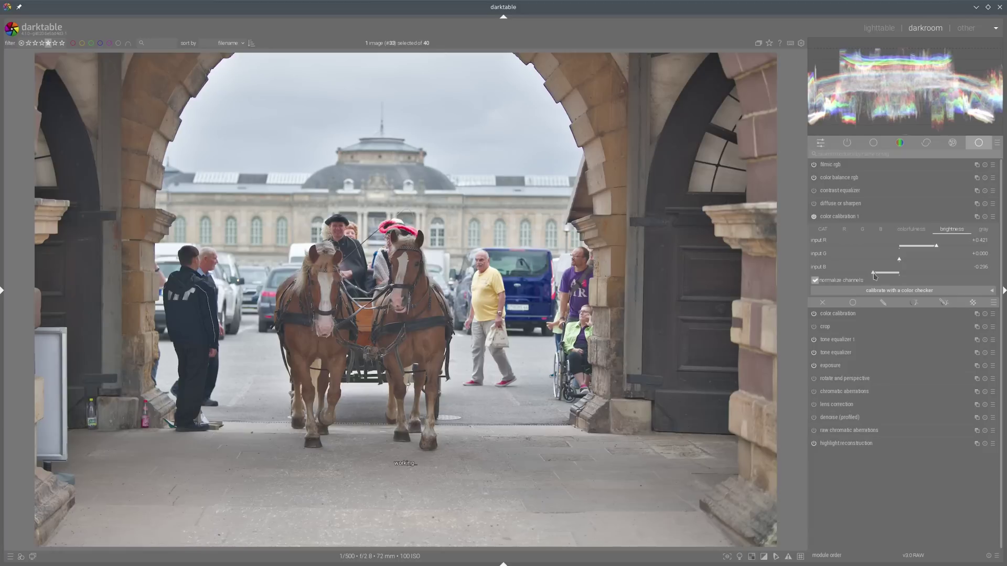
In the second color calibration instance, fine-tune the R output's red and blue inputs and set the B output's input R to about -0.05.
left_click(844, 230)
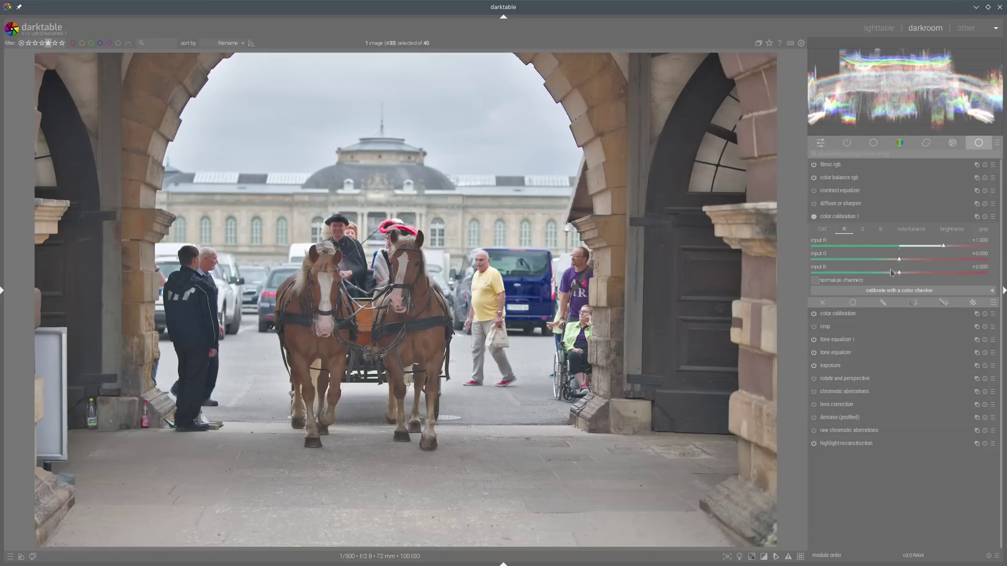
left_click(896, 273)
left_click(948, 246)
left_click(880, 233)
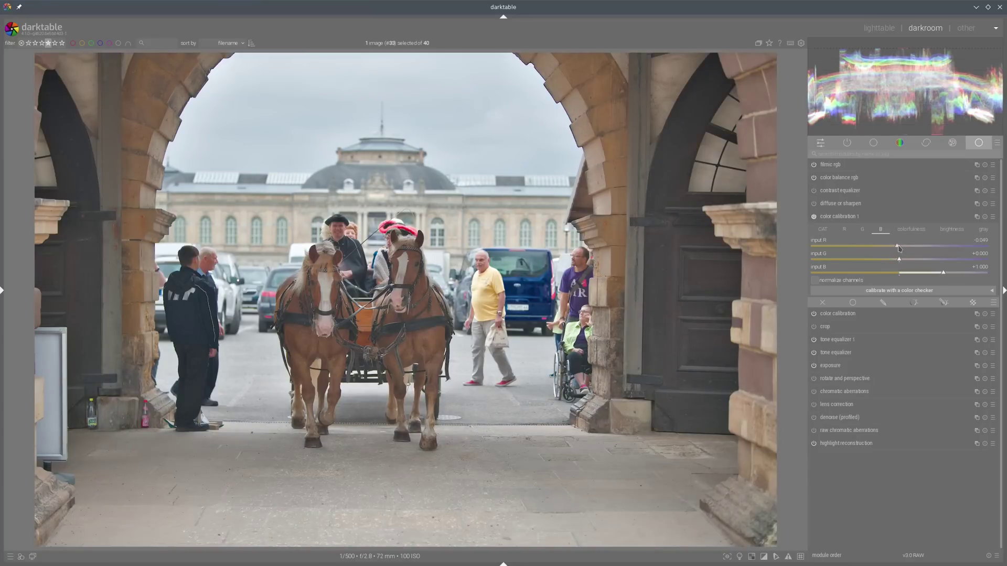
left_click(871, 219)
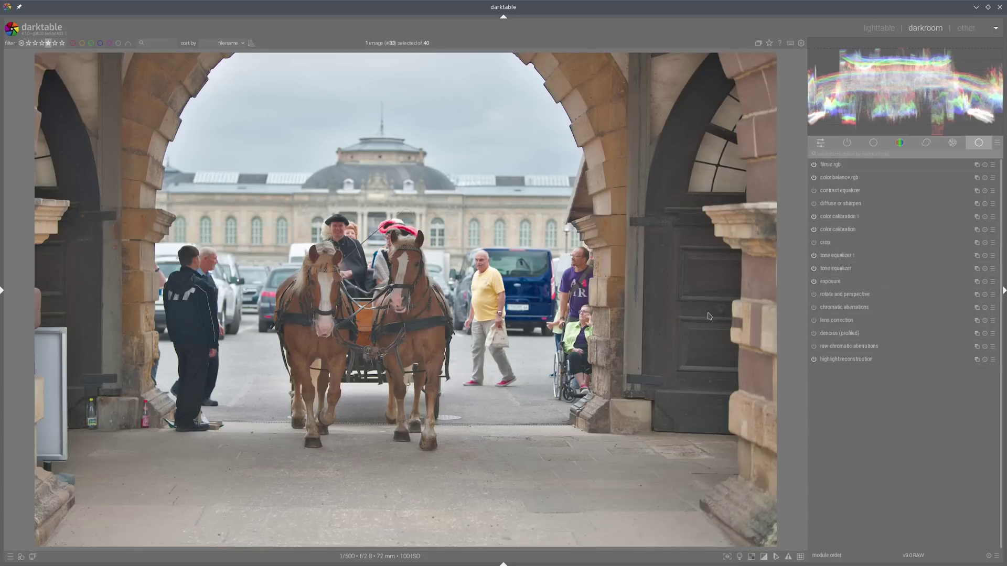
Under color assessment conditions, apply the Art 3 preset of diffuse or sharpen to the carriage photo and enable lens correction.
left_click(739, 556)
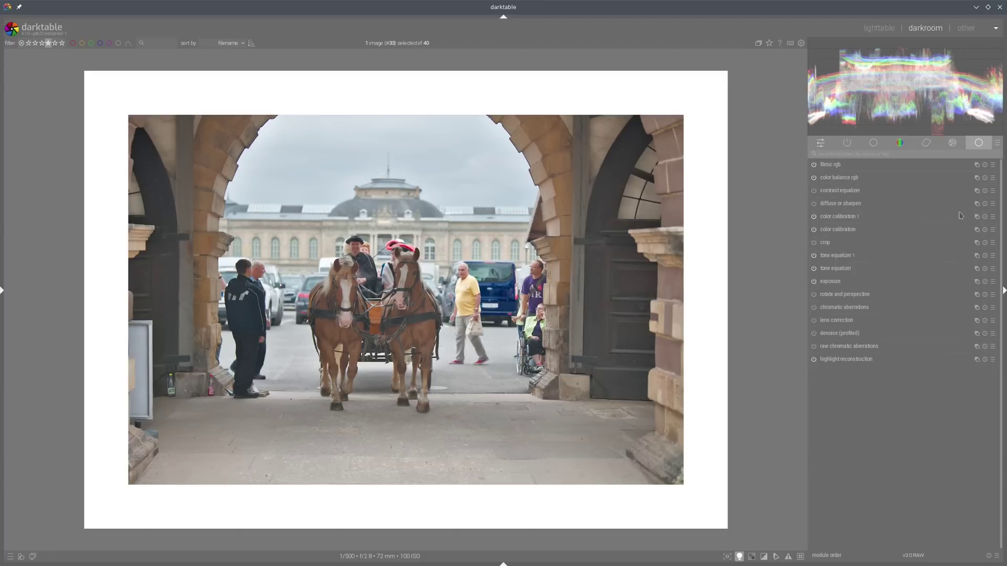
left_click(992, 205)
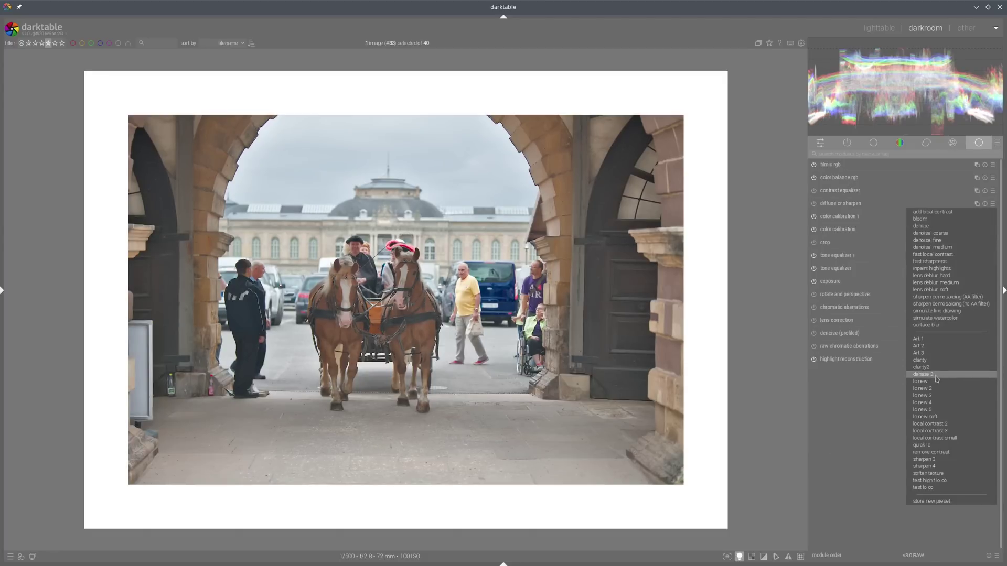
left_click(961, 354)
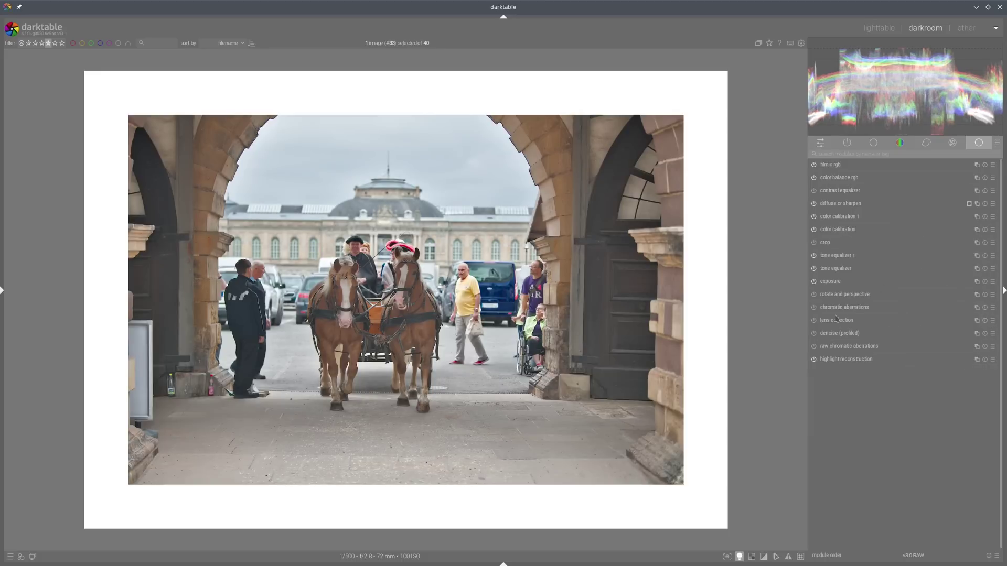
left_click(814, 321)
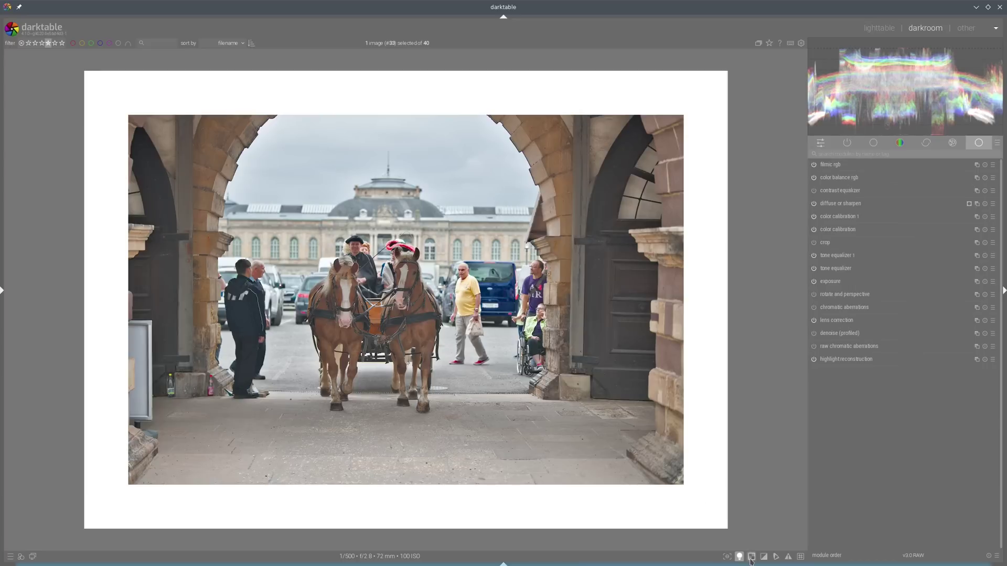
scroll(412, 281, "up", 1)
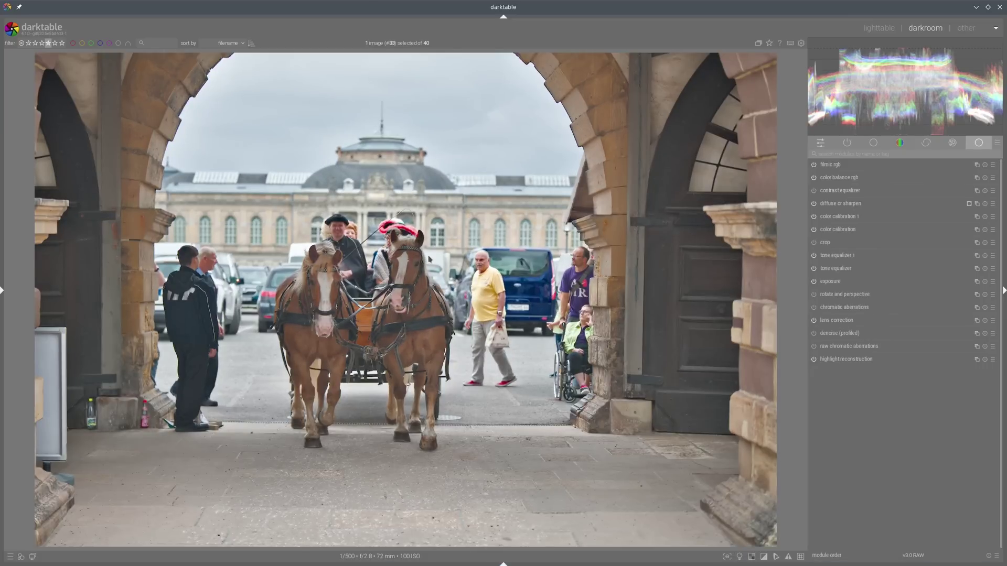
Open the photo of the soldier and lady walking away and raise its exposure to about +2.35 EV.
left_click(879, 28)
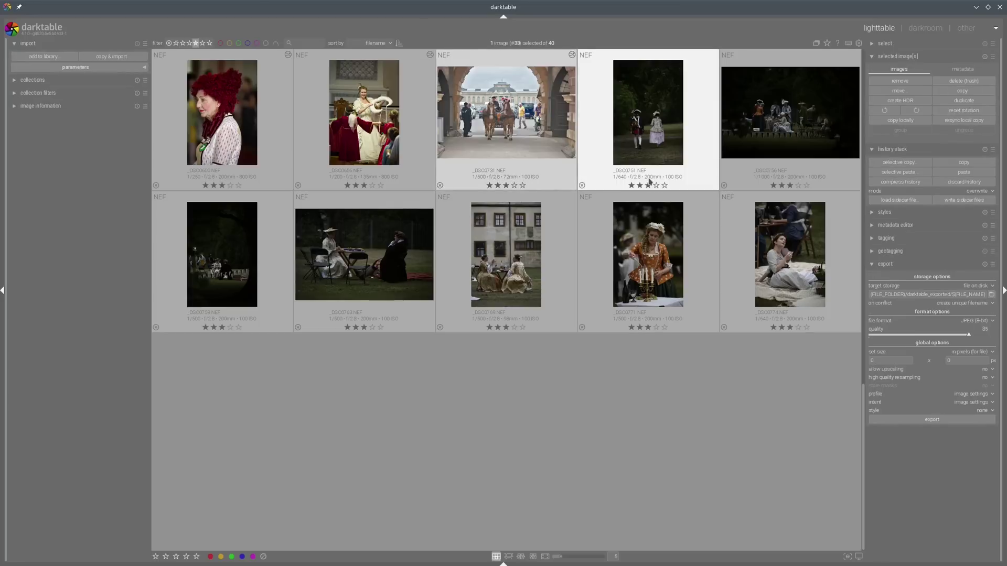
left_click(650, 121)
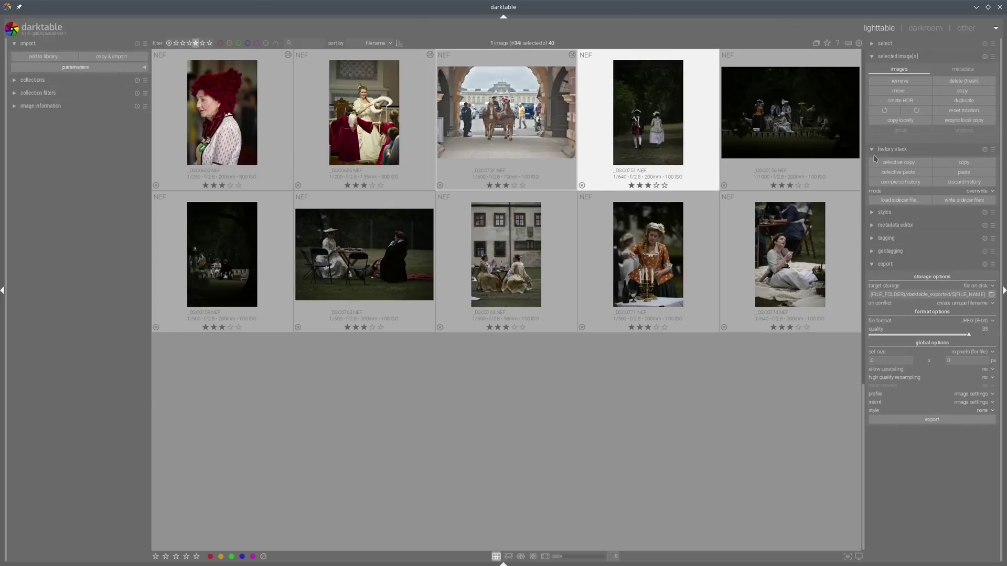
key("d")
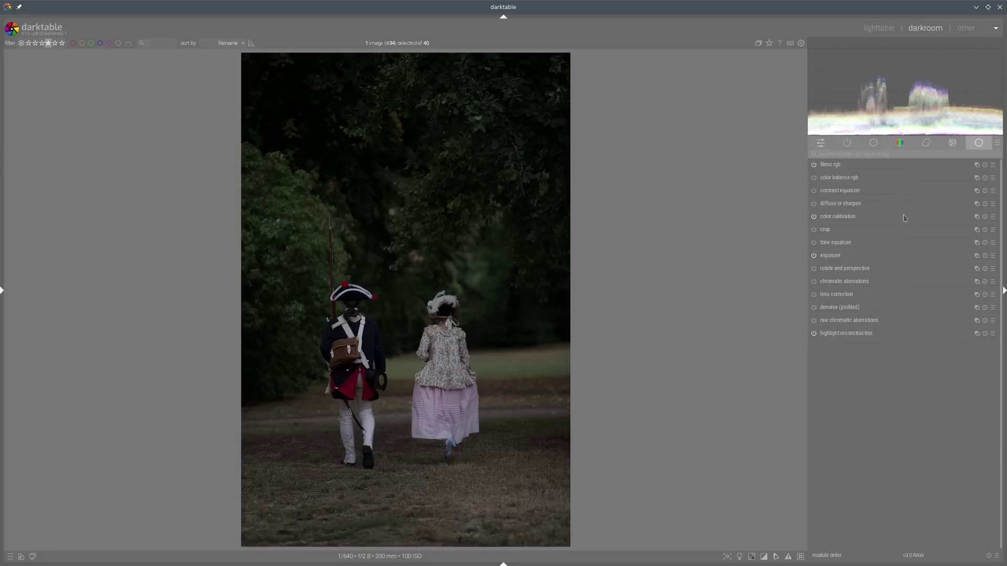
left_click(838, 257)
left_click(932, 292)
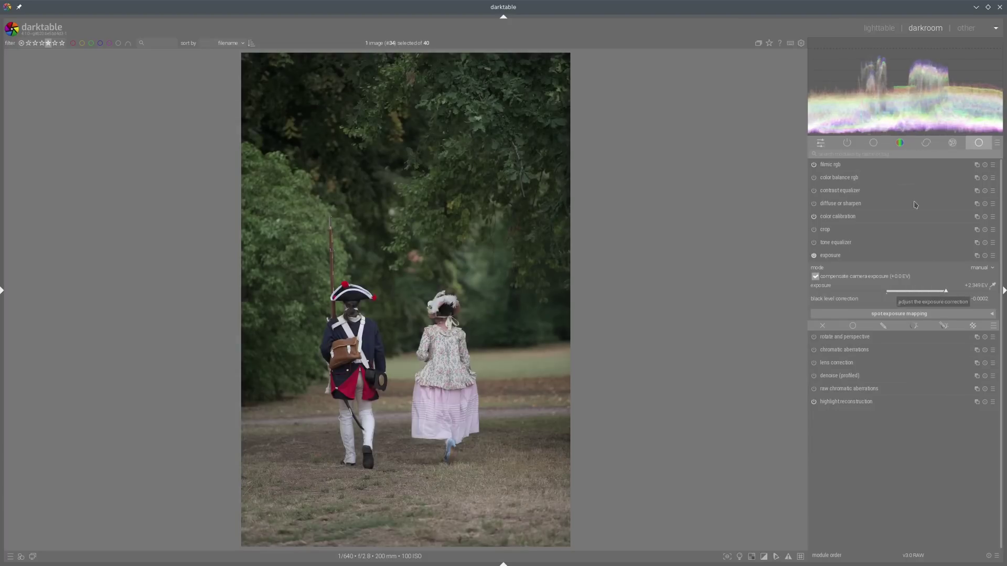
In color balance rgb, set brilliance to about +15% highlights and -16% shadows, and saturation to +47% shadows and +21% mid-tones.
left_click(865, 179)
left_click(912, 409)
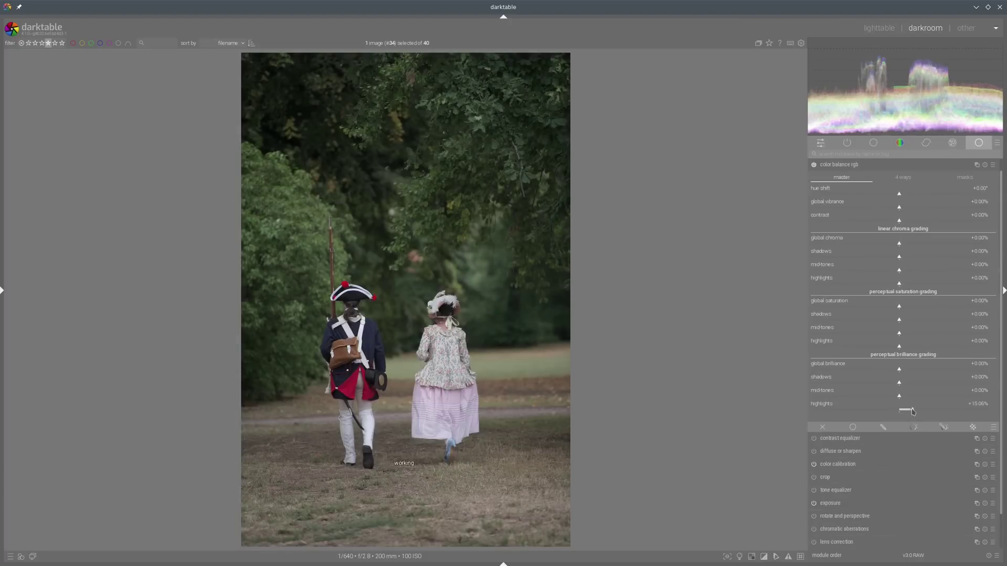
left_click(885, 382)
left_click(940, 319)
left_click(918, 331)
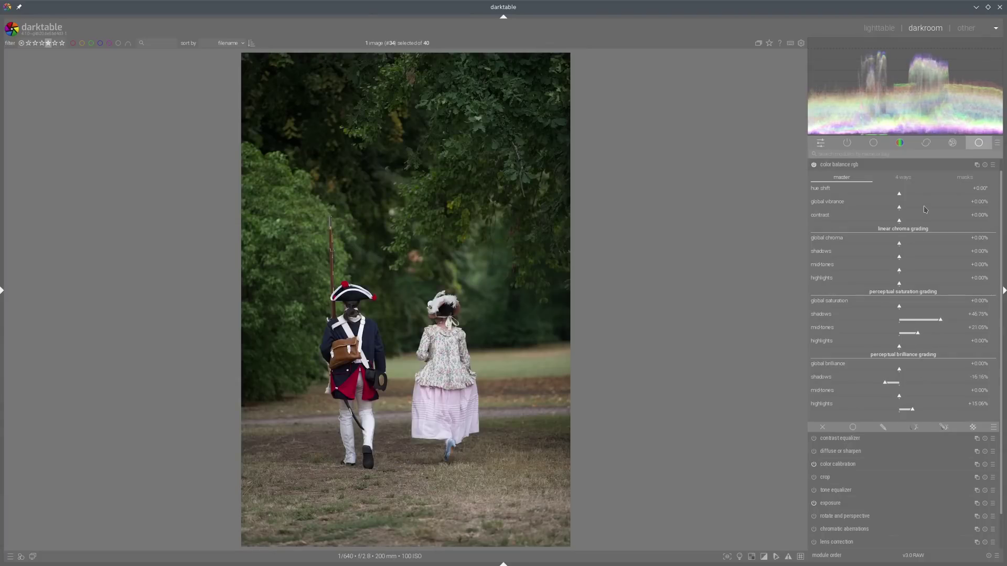
left_click(825, 168)
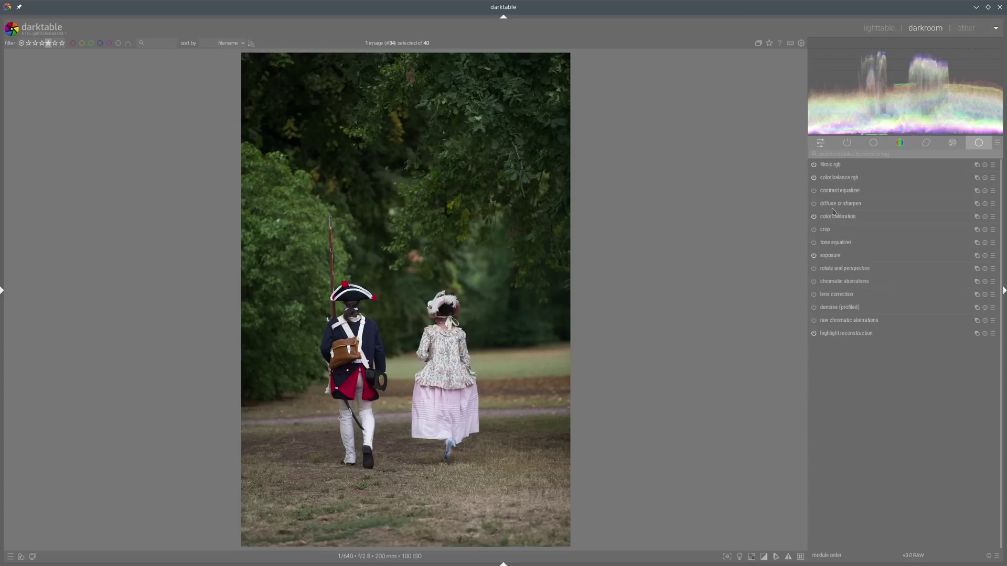
Enable contrast equalizer on the soldier and lady photo and give it a combined drawn and parametric mask.
left_click(830, 218)
left_click(838, 216)
scroll(469, 173, "up", 5)
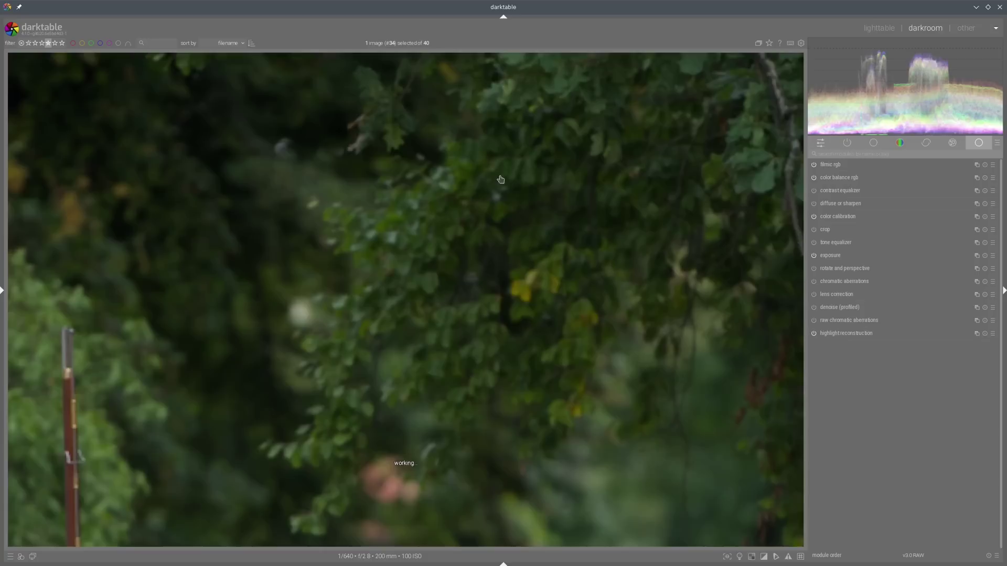
scroll(530, 298, "down", 5)
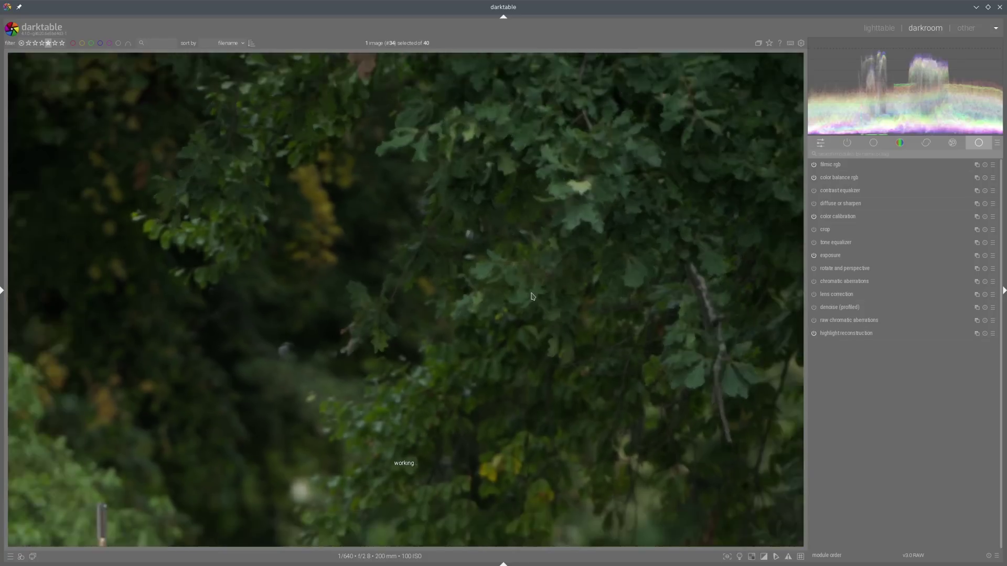
left_click(813, 191)
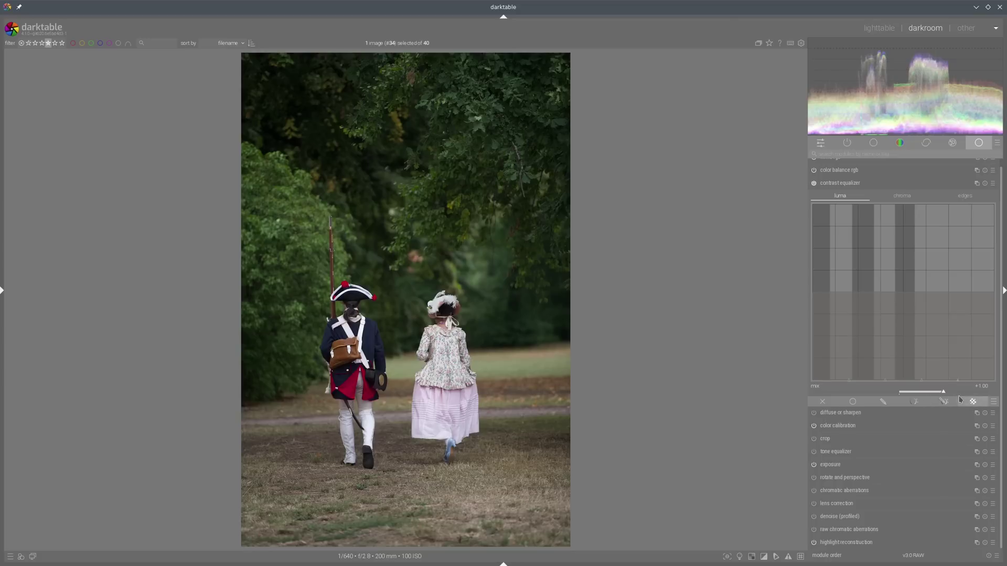
left_click(944, 402)
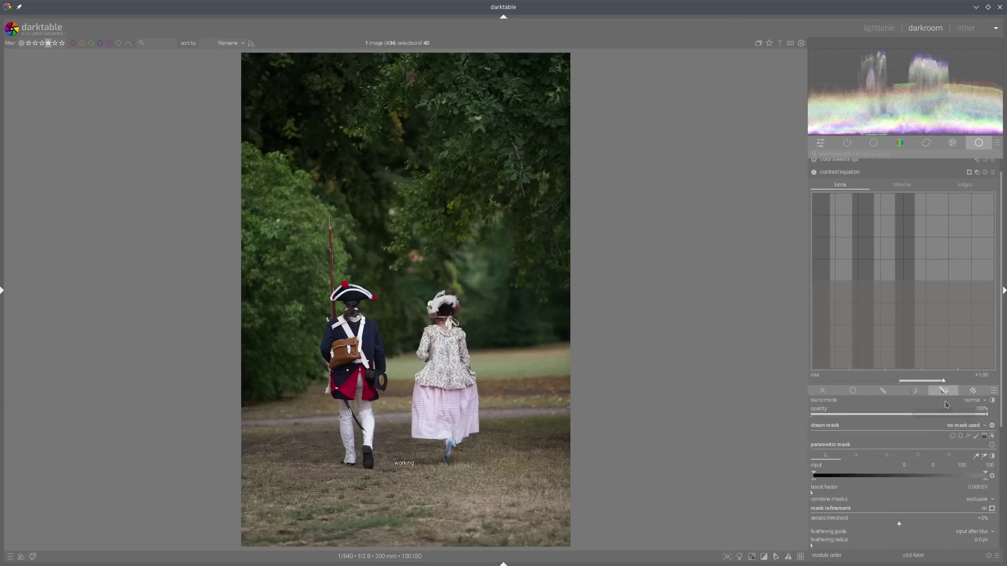
scroll(950, 390, "down", 2)
scroll(992, 389, "up", 1)
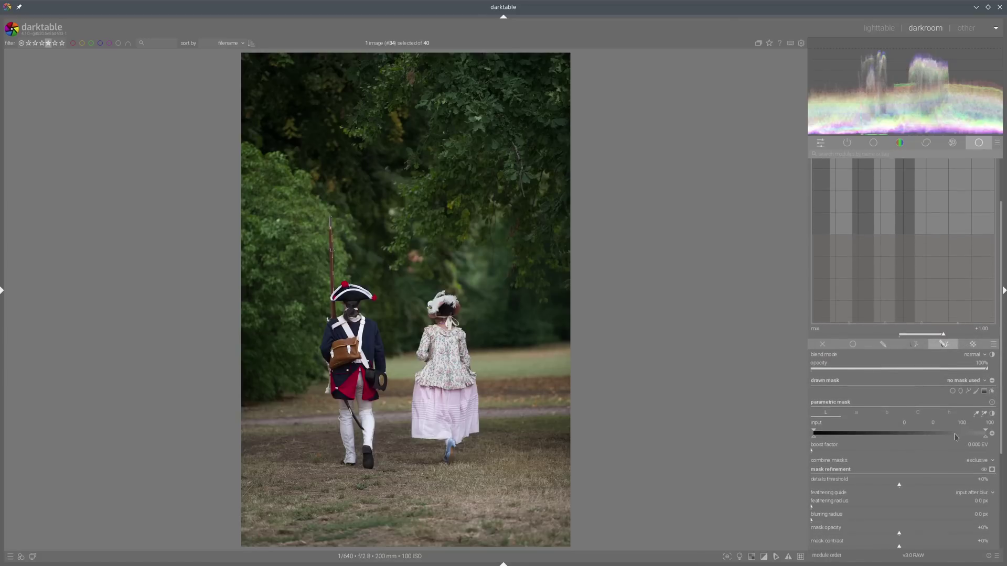
scroll(999, 389, "down", 1)
scroll(970, 420, "up", 2)
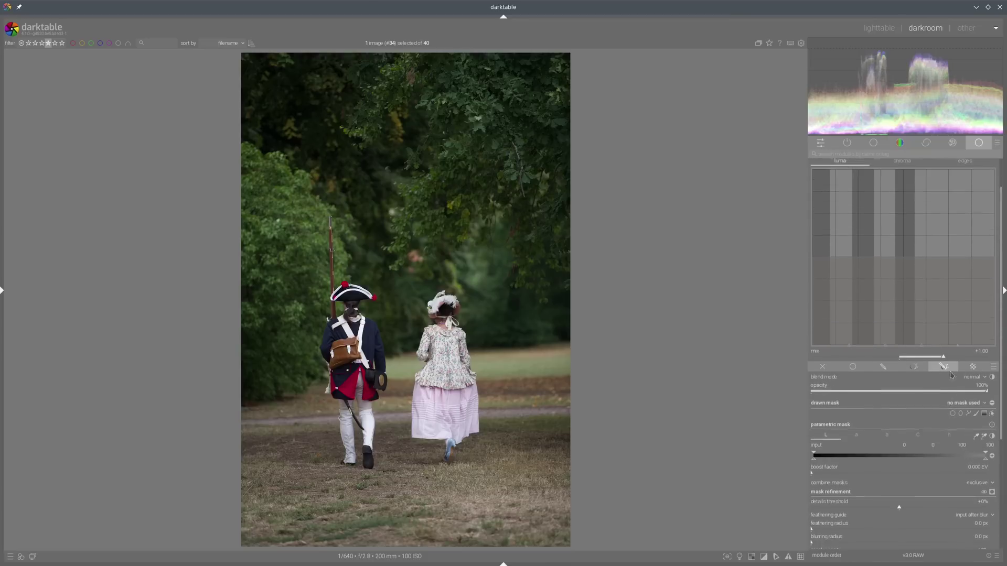
Set the parametric mask's hue range by sampling an area of the upper tree foliage, and display the mask.
left_click(948, 453)
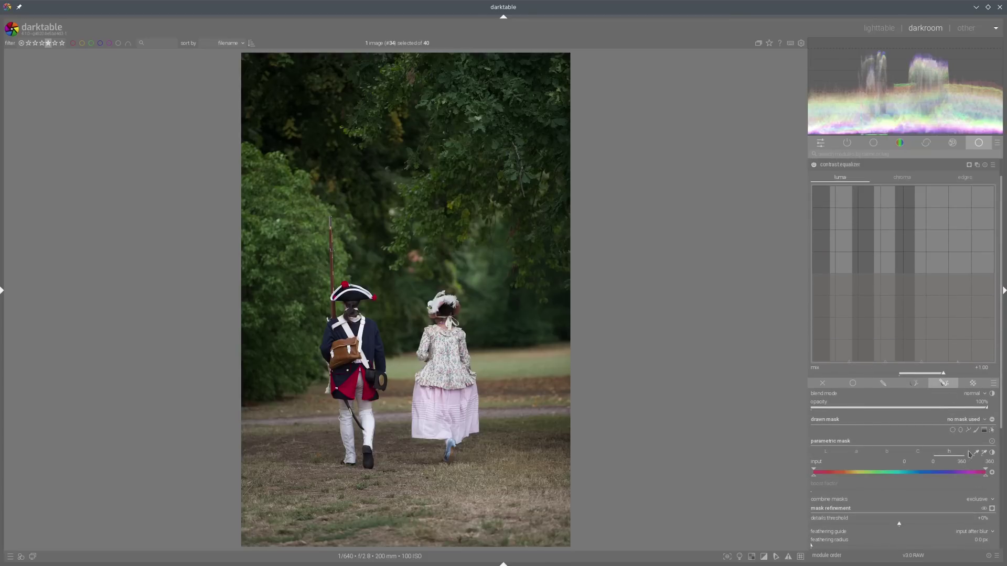
left_click(984, 452)
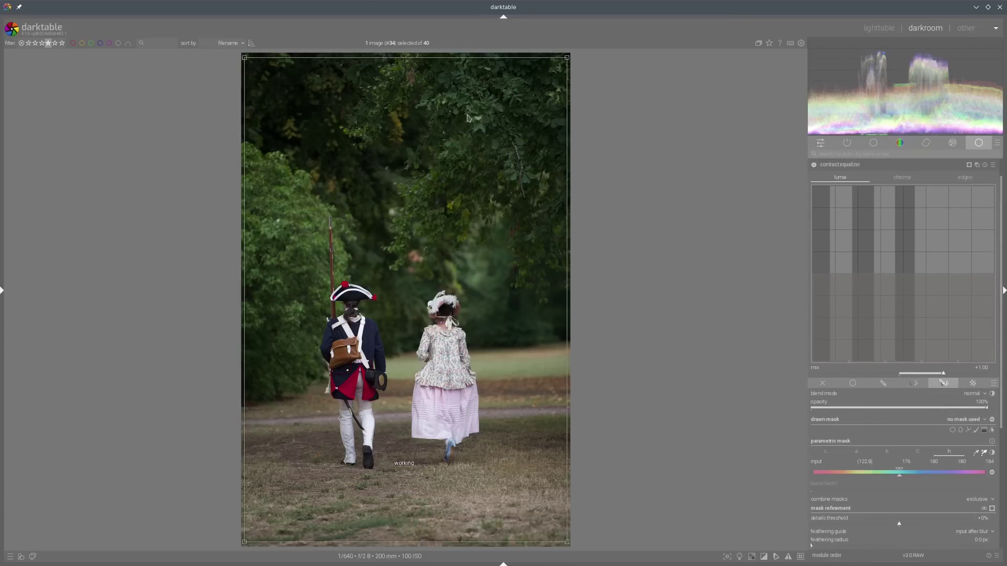
left_click_drag(483, 109, 541, 132)
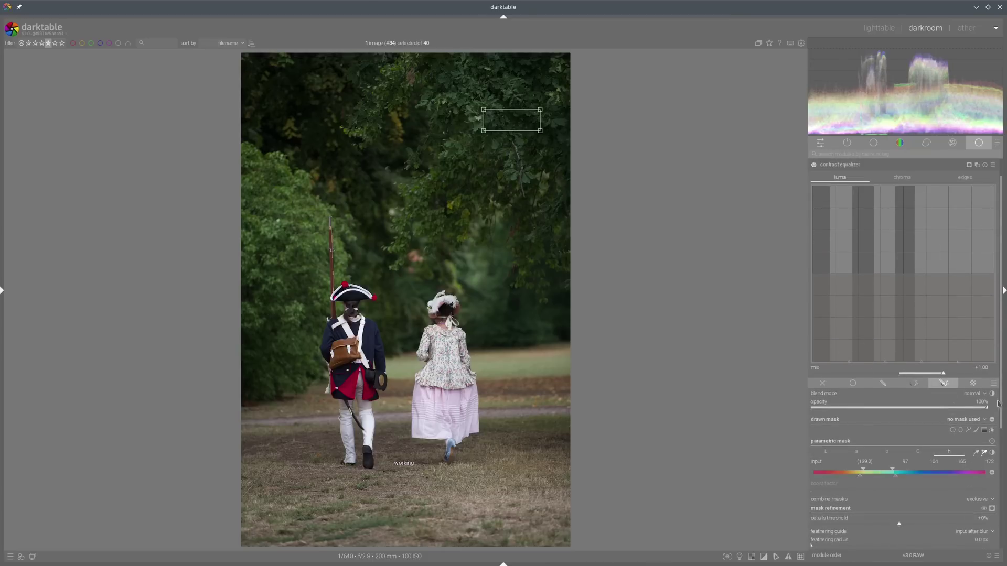
left_click_drag(1001, 325, 996, 407)
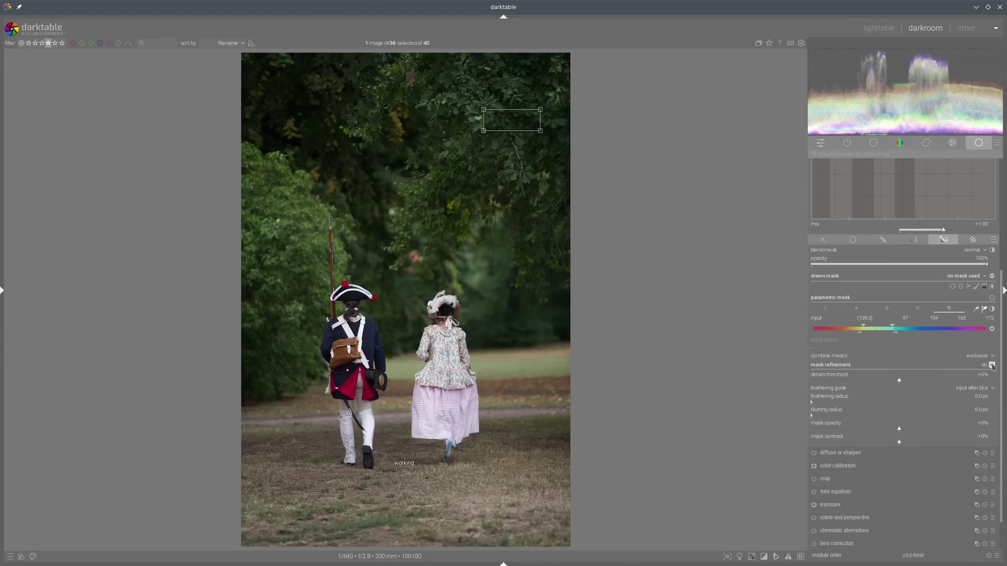
left_click(992, 365)
Raise the mask's feathering radius to about 98.6 px and leave the contrast equalizer's opacity at 100%.
left_click_drag(850, 396, 859, 400)
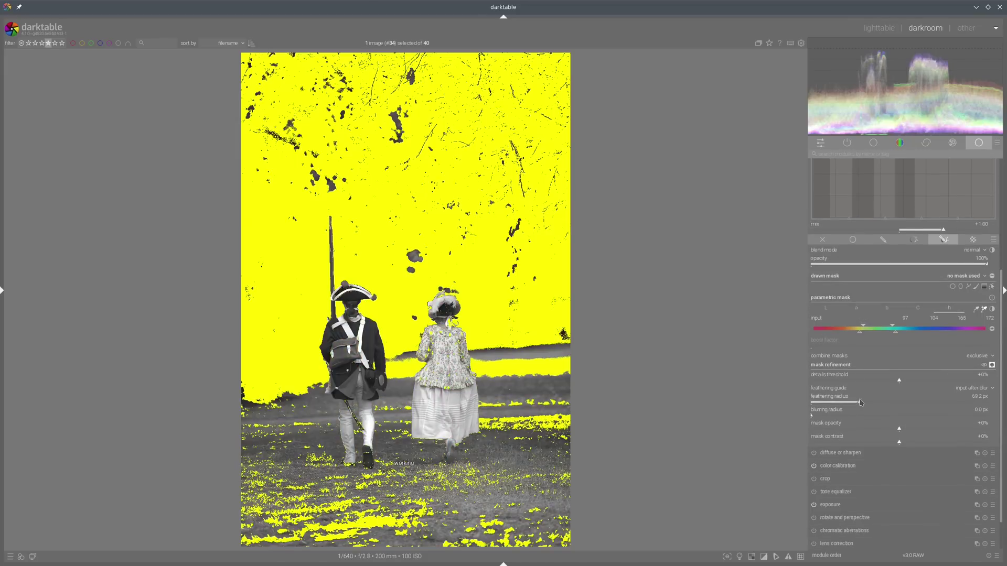
scroll(846, 388, "up", 5)
left_click(881, 407)
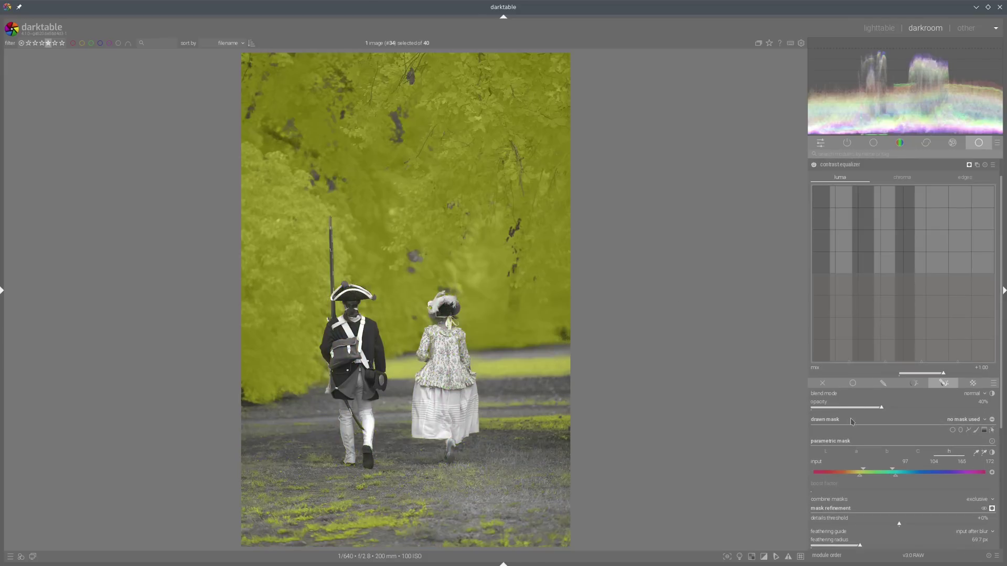
scroll(948, 409, "down", 5)
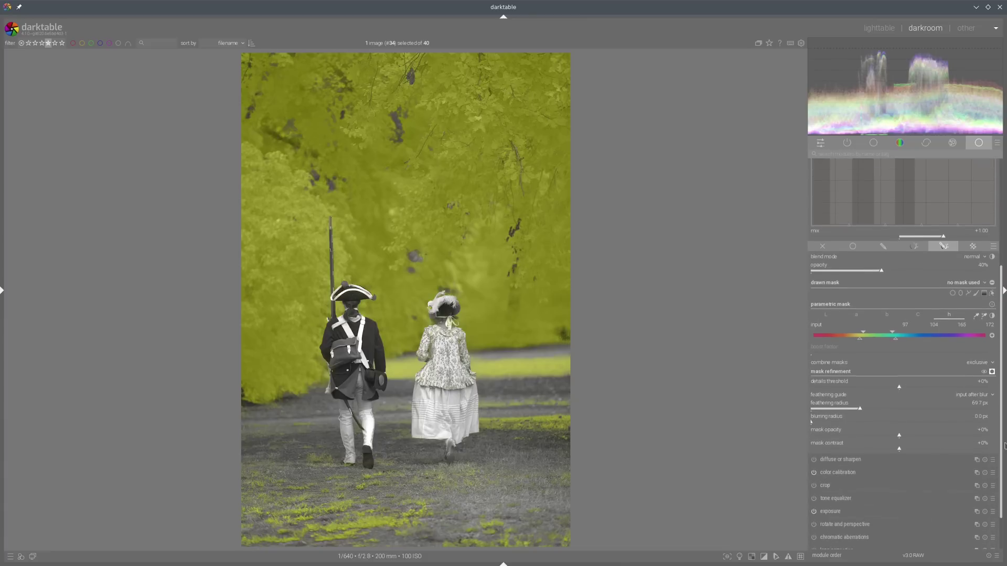
mouse_move(858, 410)
left_mouse_down()
mouse_move(840, 411)
mouse_move(878, 409)
left_mouse_up()
scroll(890, 396, "up", 5)
left_click_drag(883, 409, 996, 411)
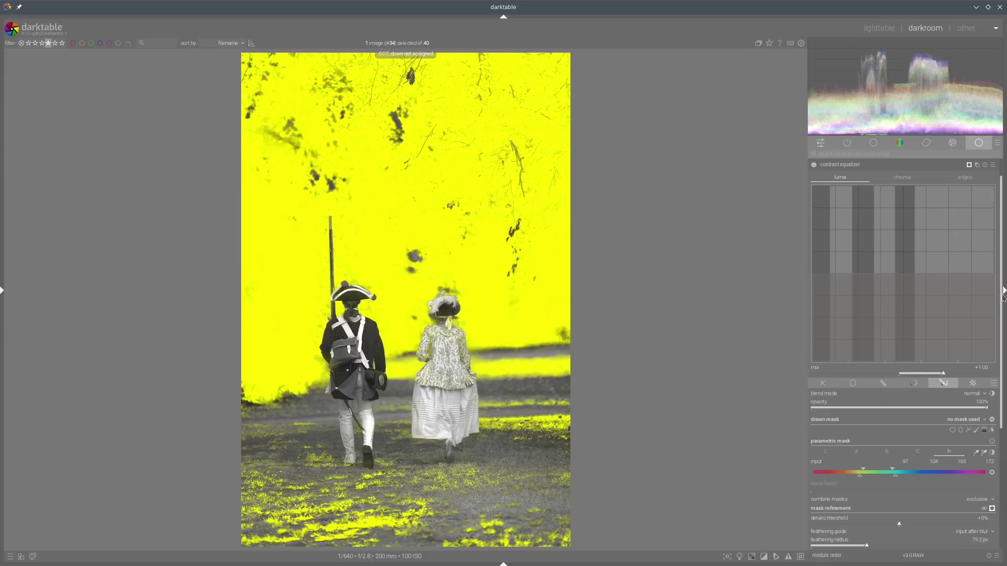
scroll(897, 365, "down", 6)
left_click_drag(873, 391, 881, 391)
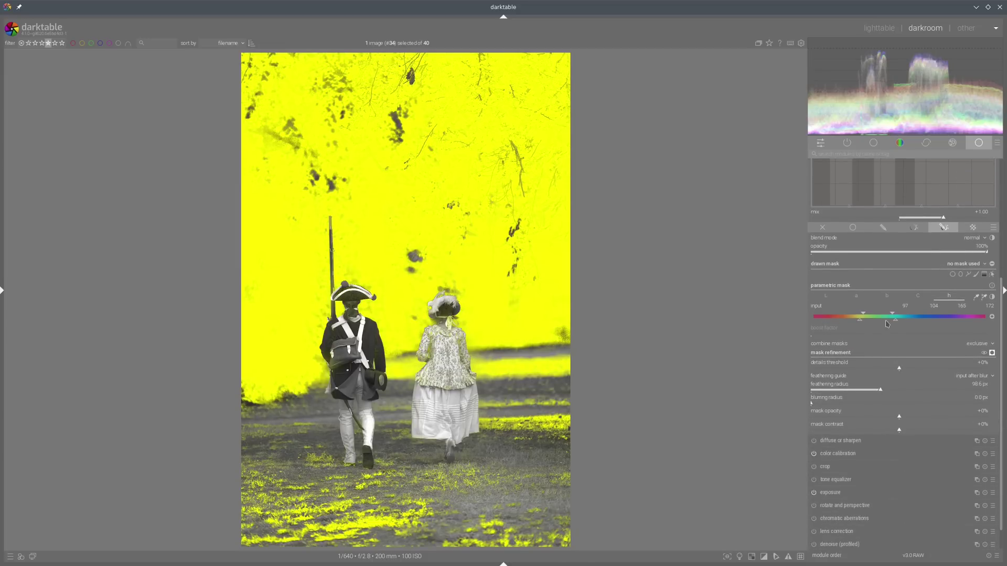
Widen the mask's hue range at both ends, with the upper limit at about 183, and hide the mask display.
left_click_drag(894, 322, 900, 321)
scroll(860, 335, "up", 5)
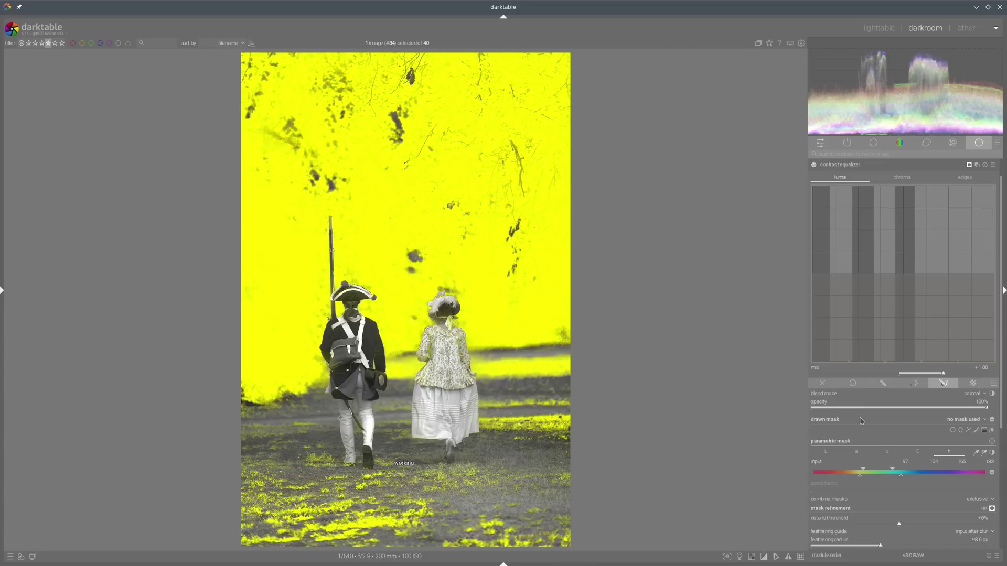
left_click_drag(860, 476, 854, 478)
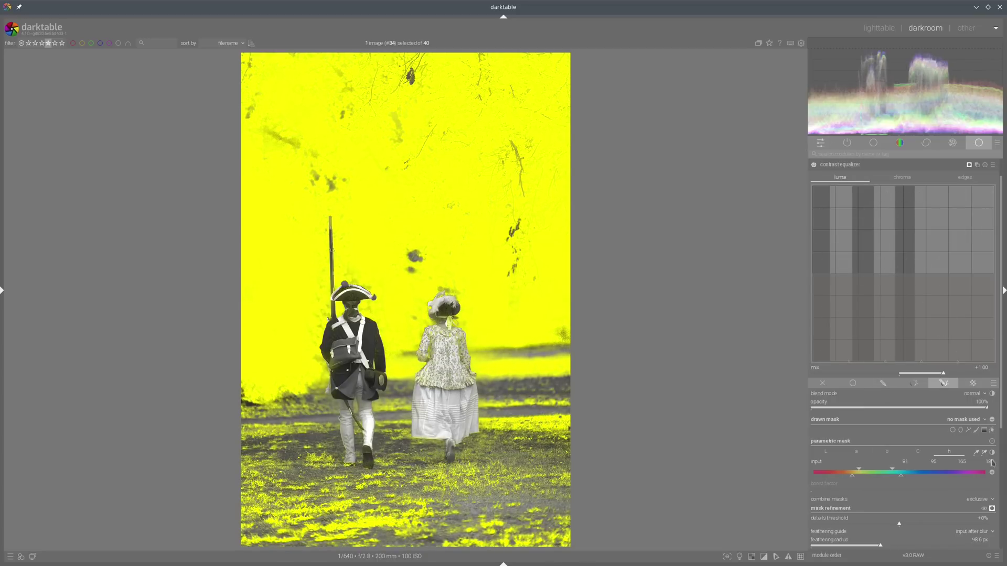
left_click(994, 510)
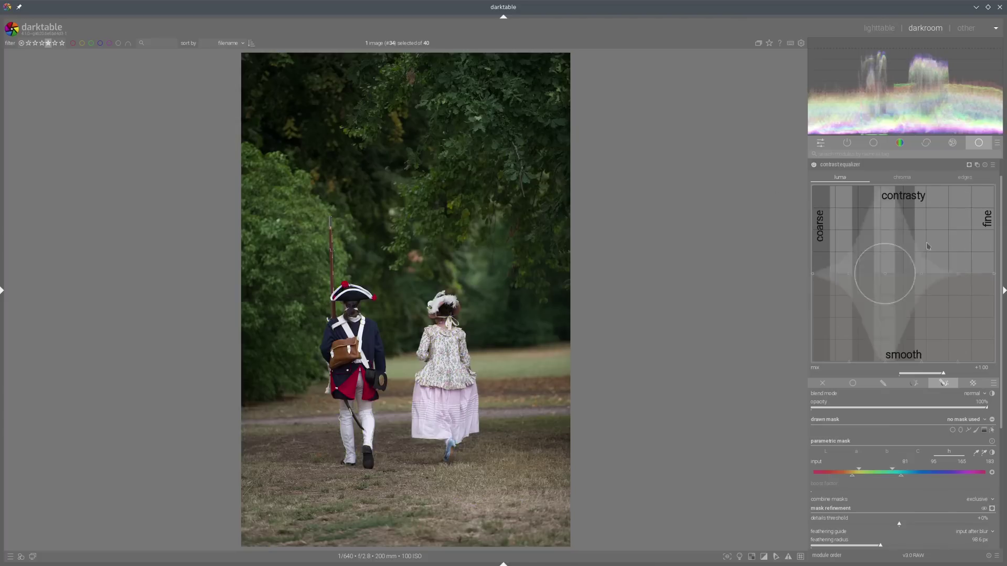
Slightly lower the whole luma curve of contrast equalizer with a large curve radius to smooth the masked foliage.
scroll(900, 251, "down", 4)
scroll(901, 252, "down", 5)
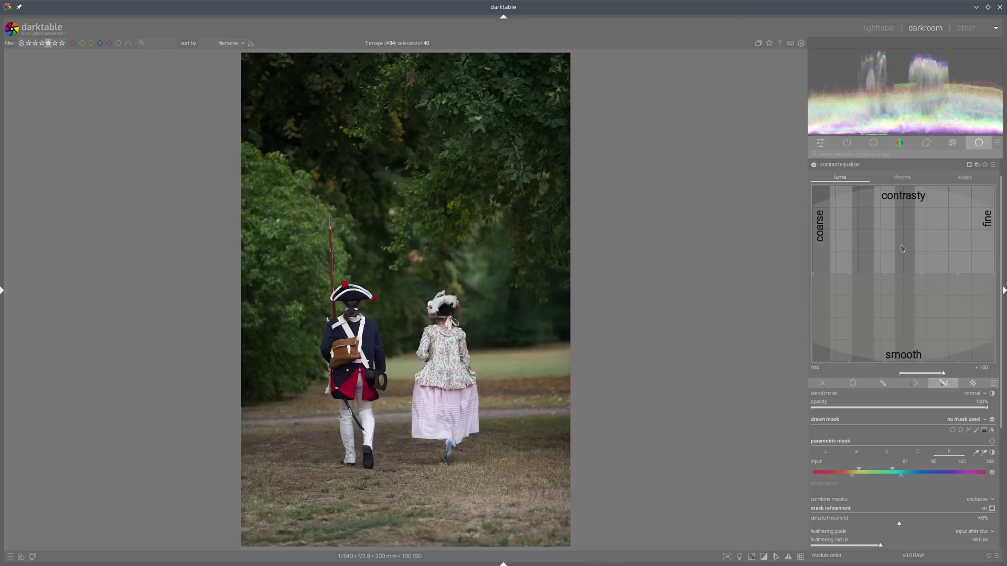
left_click_drag(903, 245, 901, 253)
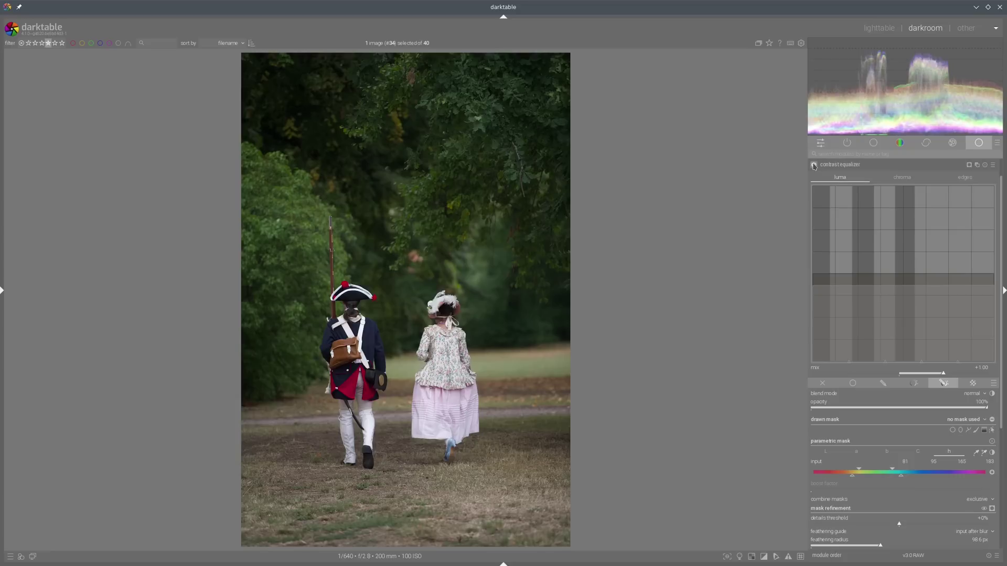
left_click(891, 165)
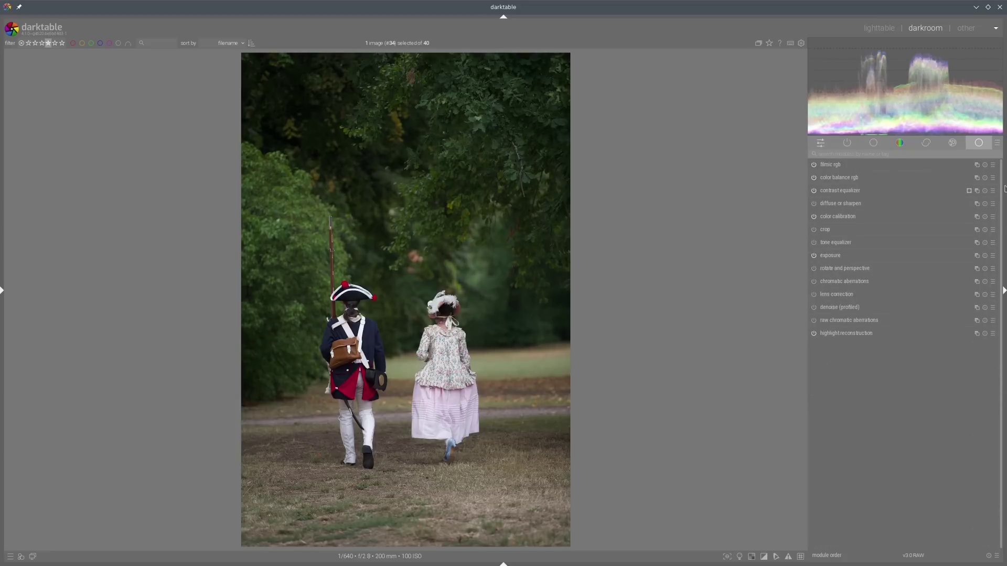
Enable lens correction, check the lady's hat and dress up close, and apply the clarity2 preset of diffuse or sharpen.
left_click(814, 295)
scroll(469, 333, "up", 5)
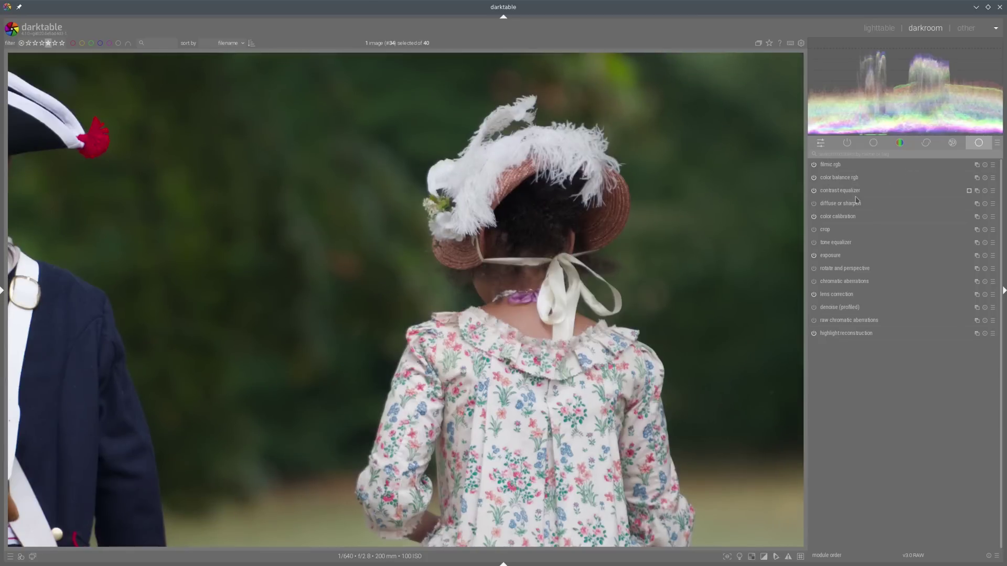
left_click(847, 180)
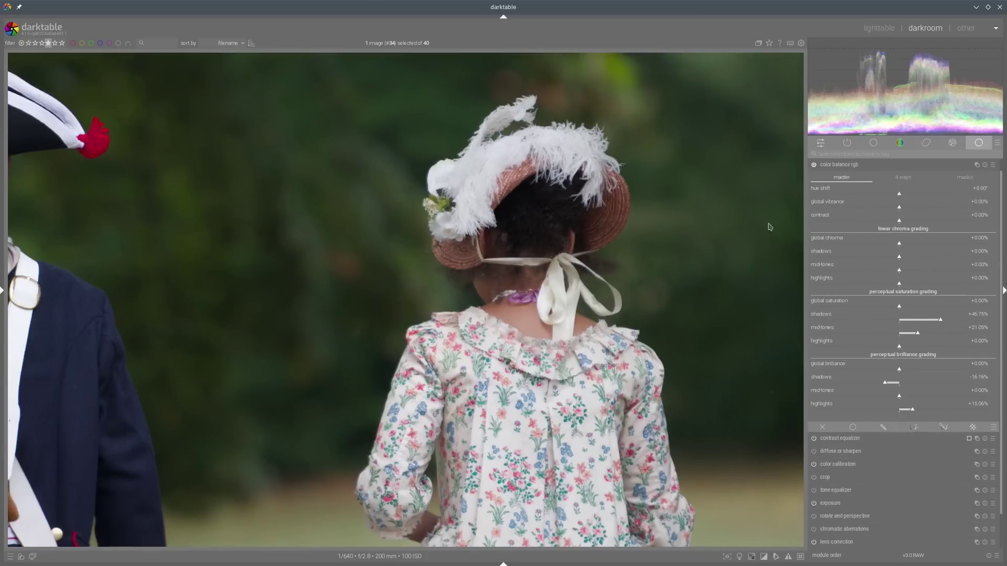
scroll(582, 319, "down", 5)
left_click(841, 166)
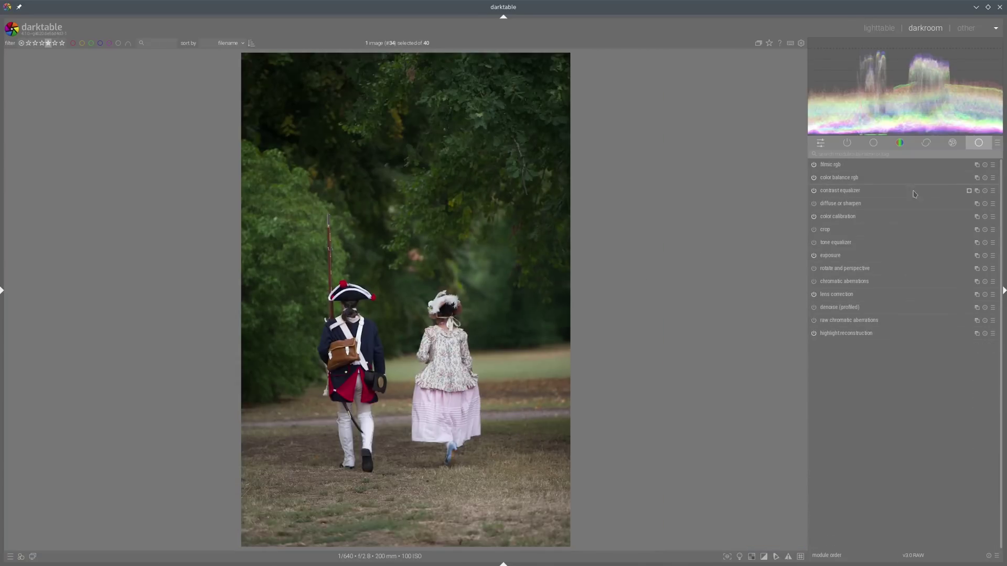
left_click(994, 204)
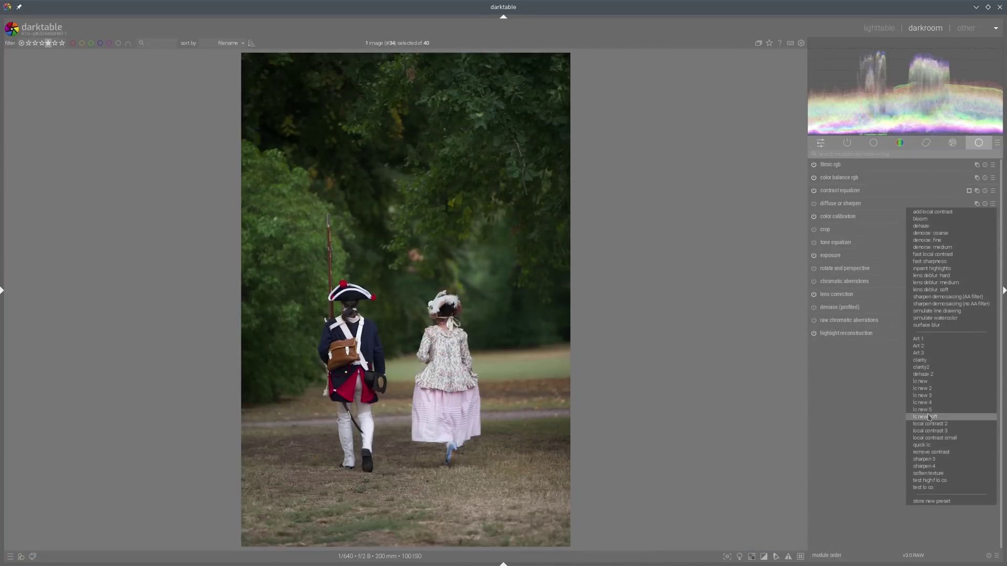
left_click(933, 370)
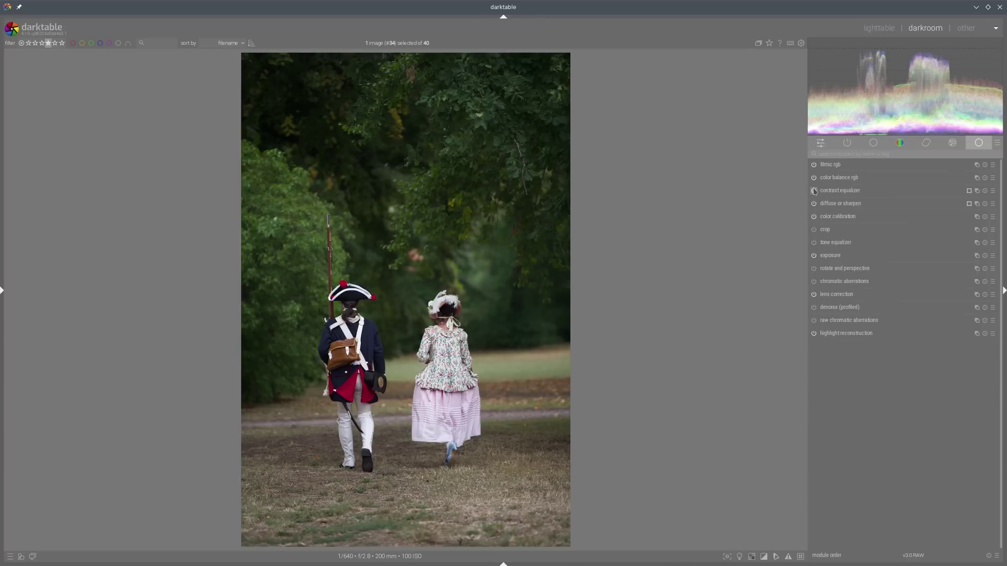
In the lighttable, select the dark photos _DSC0756 through _DSC0763 and selectively paste all parts of the copied edit onto them.
left_click(878, 28)
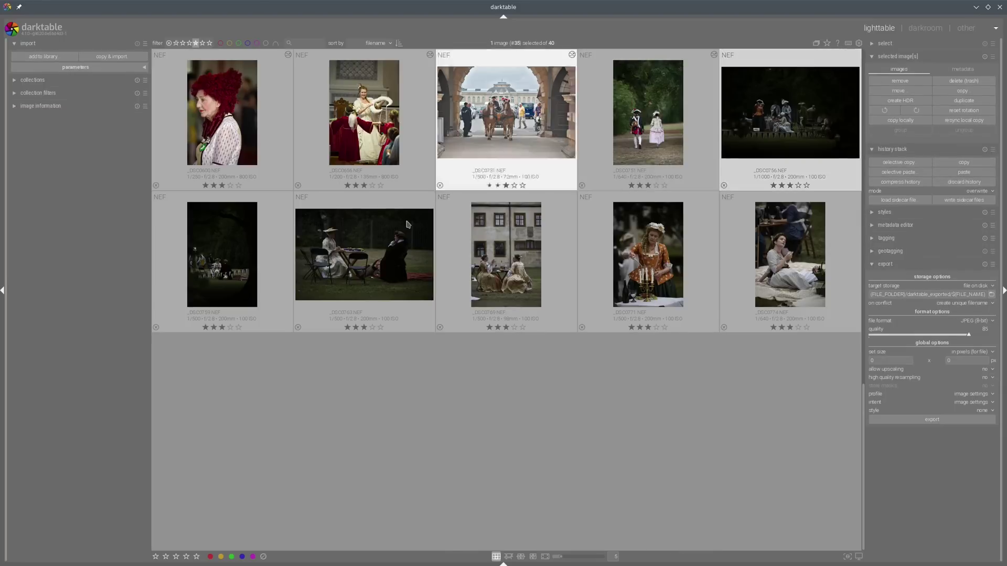
left_click(352, 274, "shift")
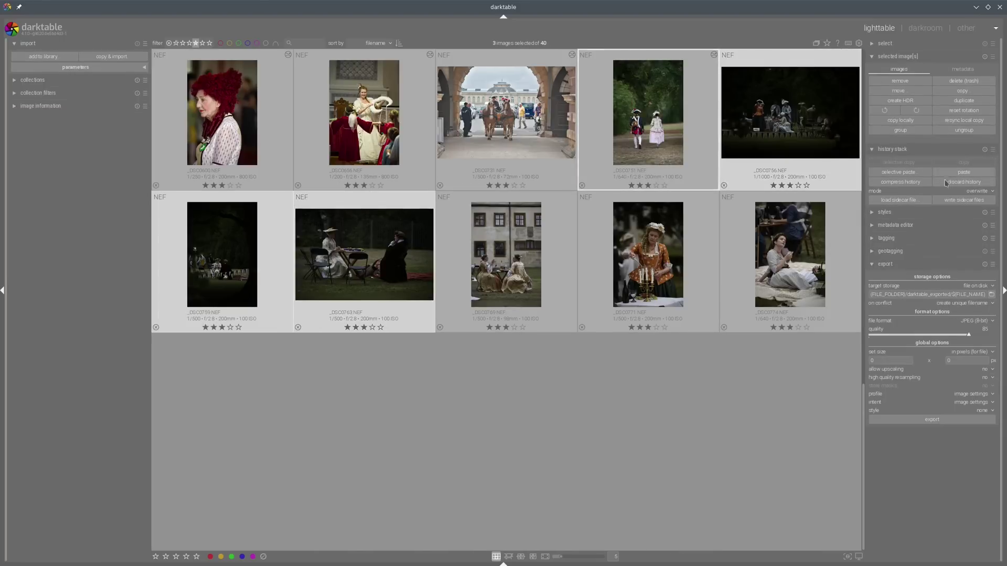
left_click(891, 174)
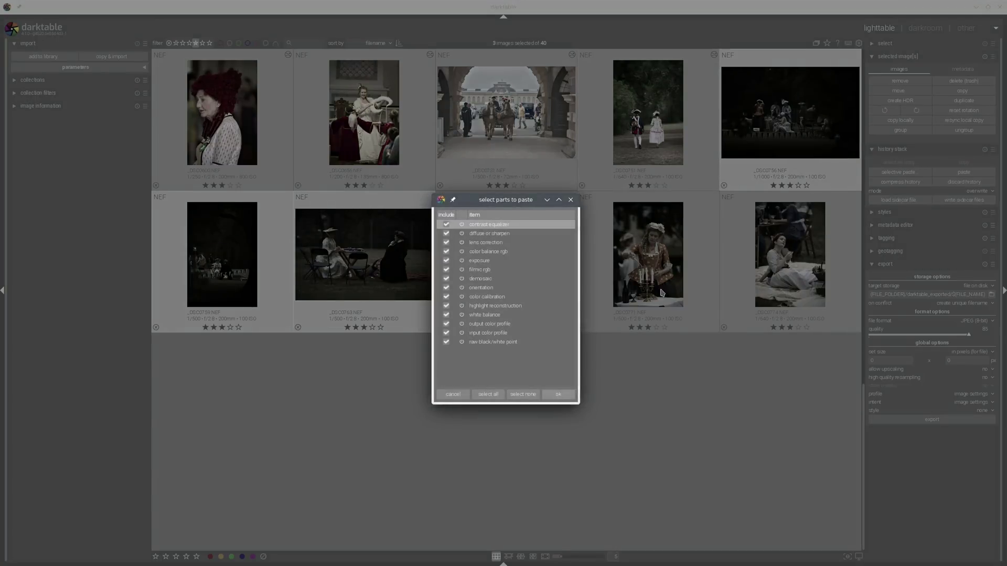
key("Return")
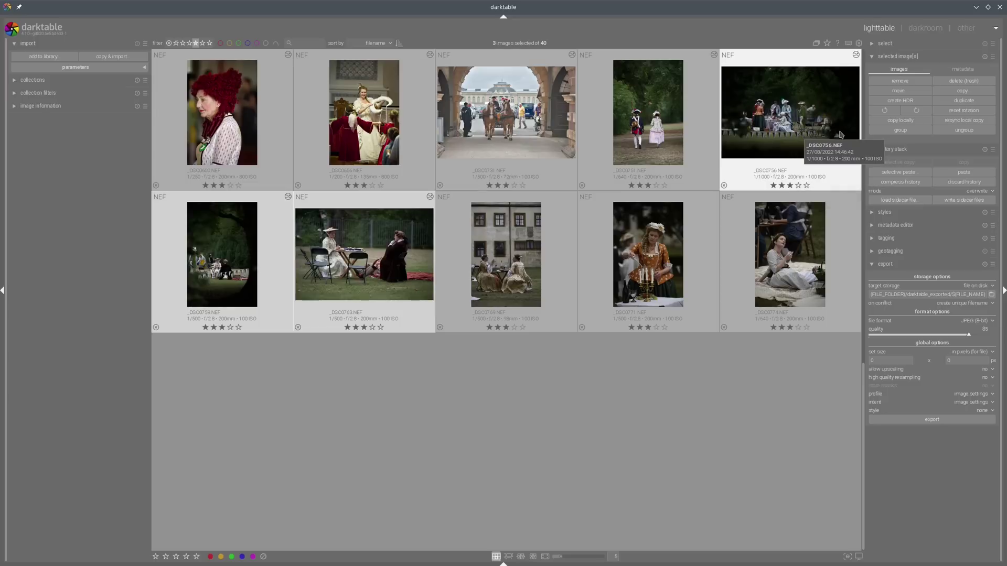
Check the pasted edit in the darkroom on the picnic group photo and the dark tree-framed photo, and return to the lighttable.
left_click(776, 130)
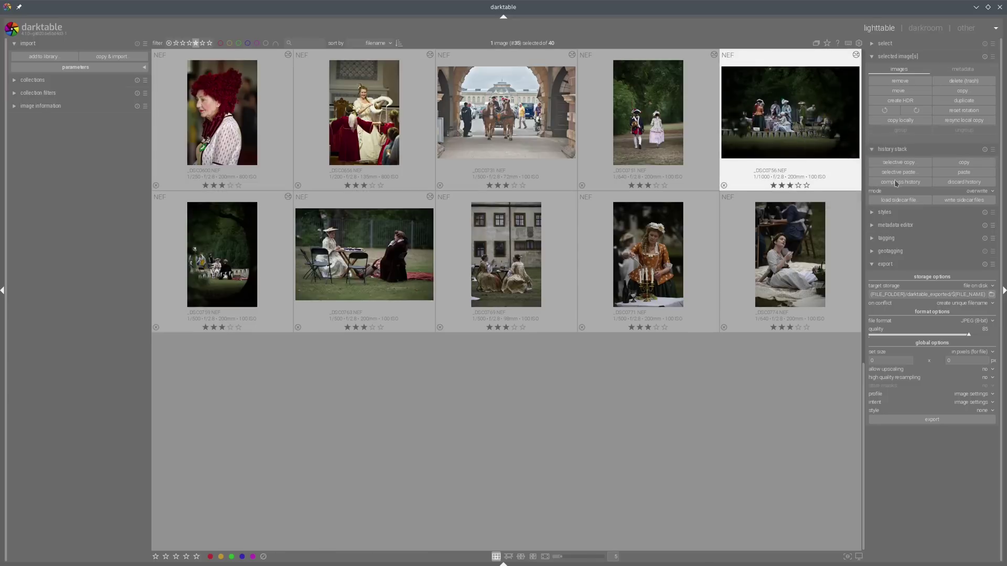
key("d")
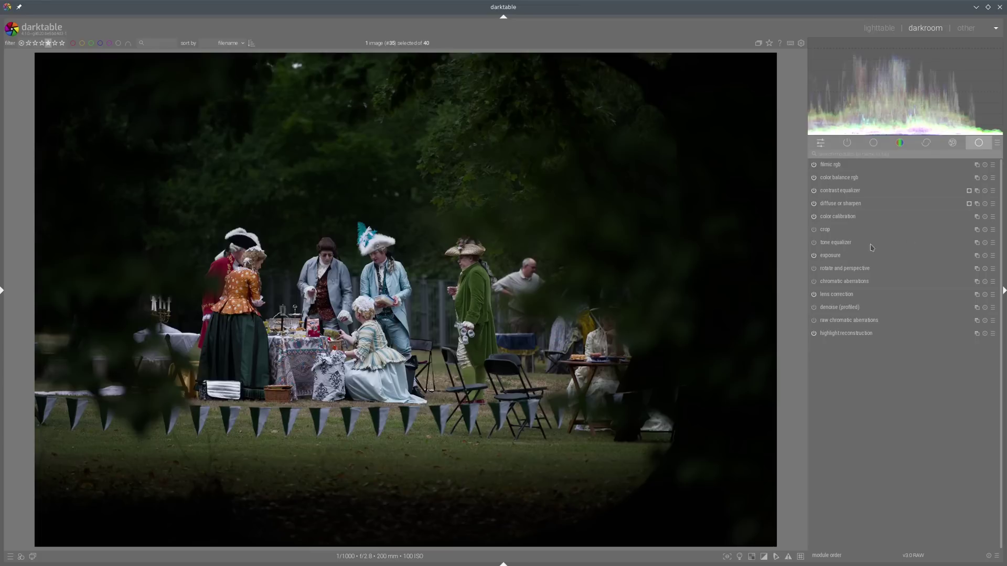
left_click(878, 27)
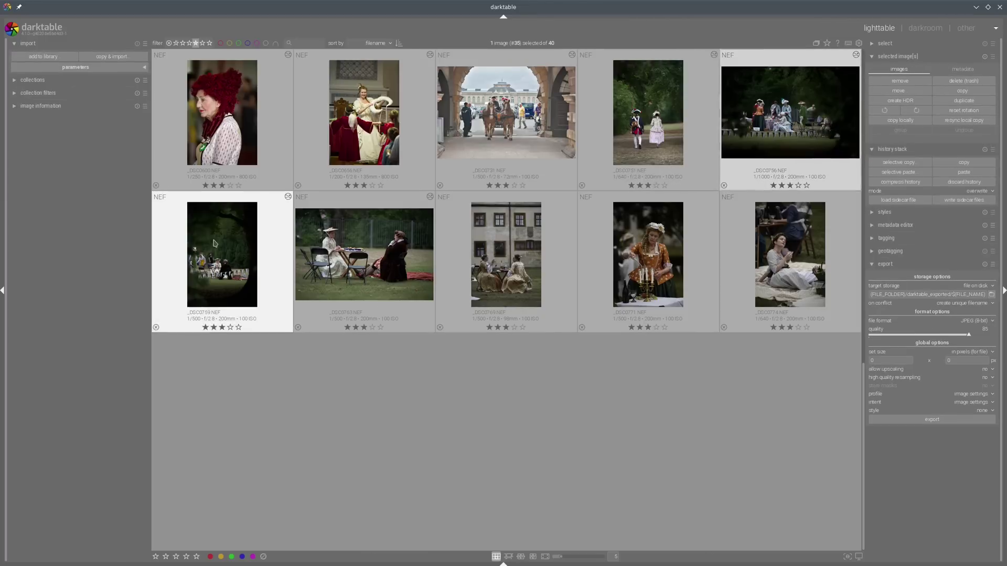
key("d")
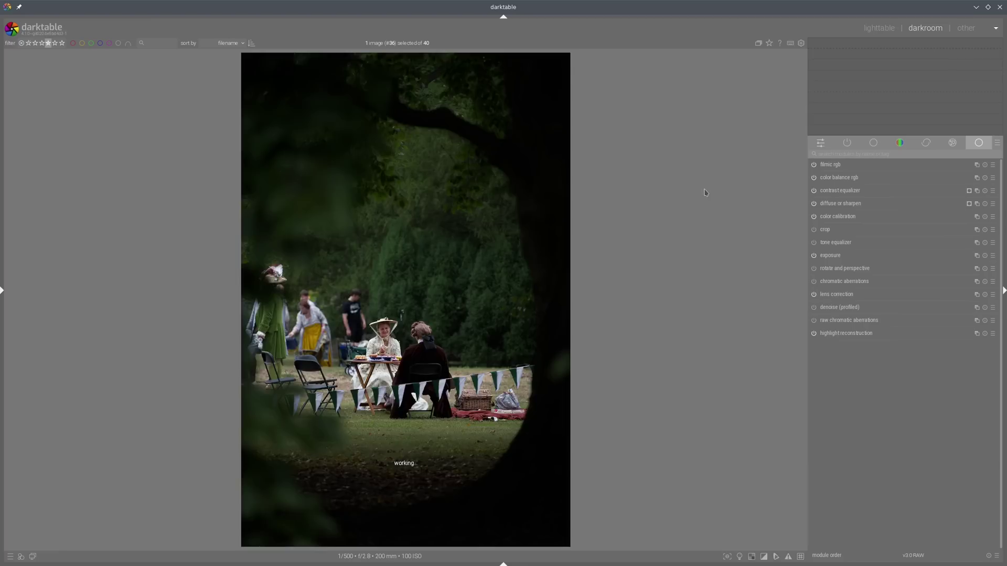
left_click(874, 31)
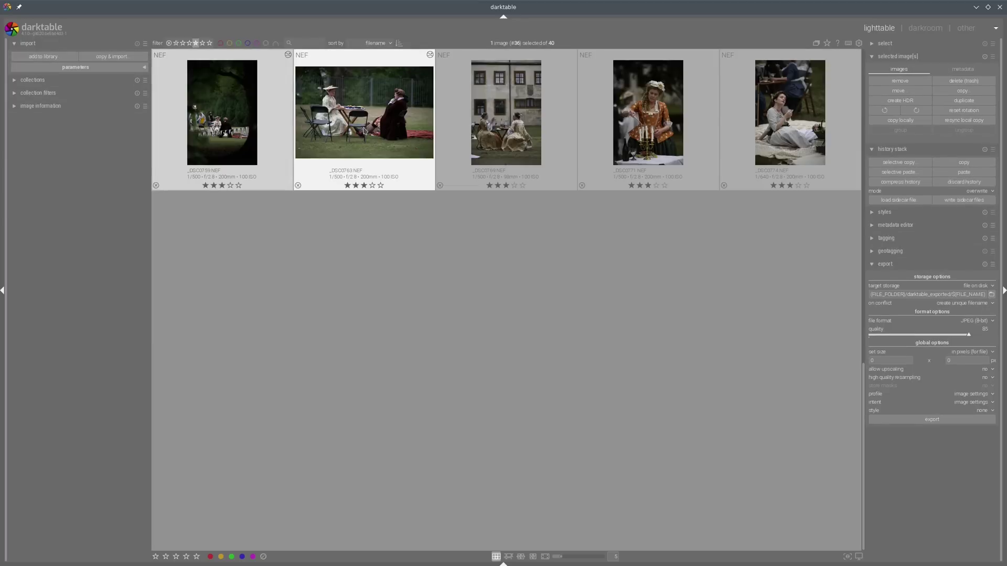
Check the pasted edit in the darkroom on the photo of the couple at the picnic table, and return to the lighttable.
key("d")
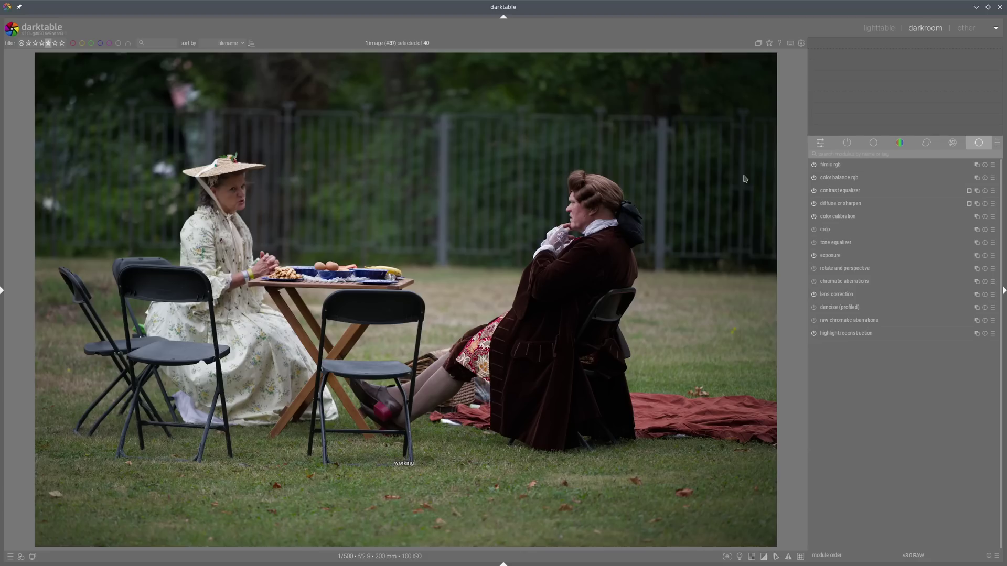
key("l")
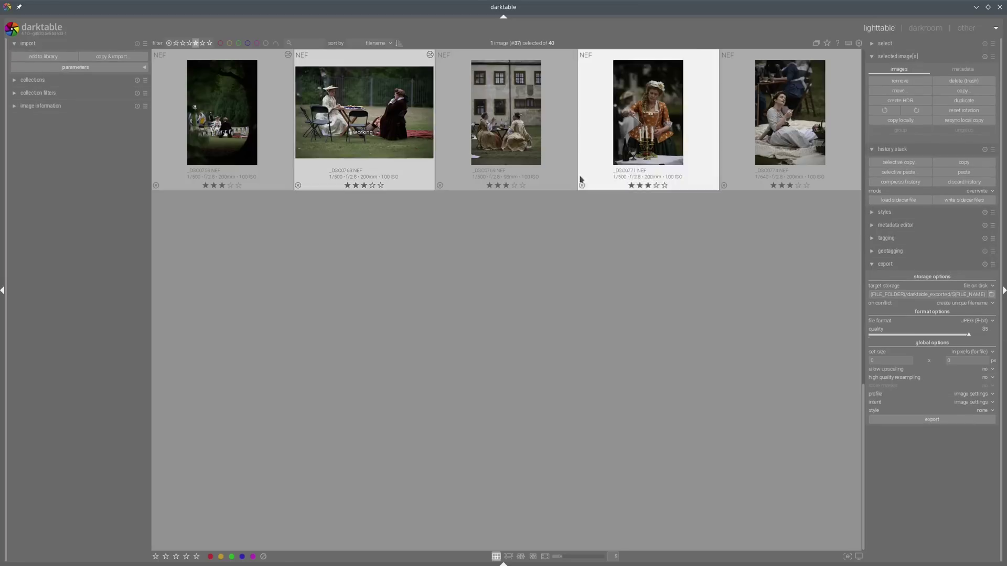
Open _DSC0769, the two ladies in front of the building, in the darkroom and raise its exposure to about +2.2 EV.
left_click(532, 163)
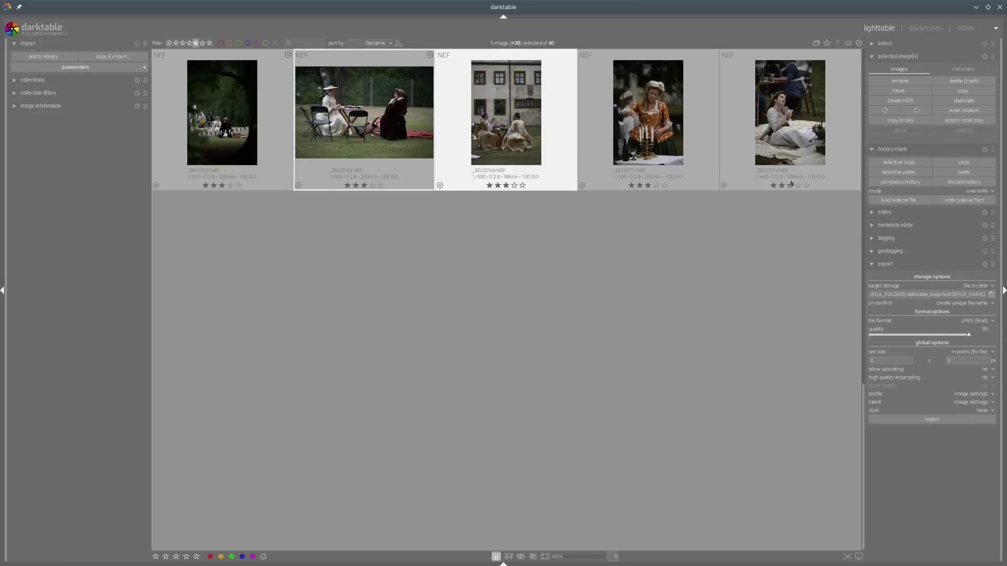
key("d")
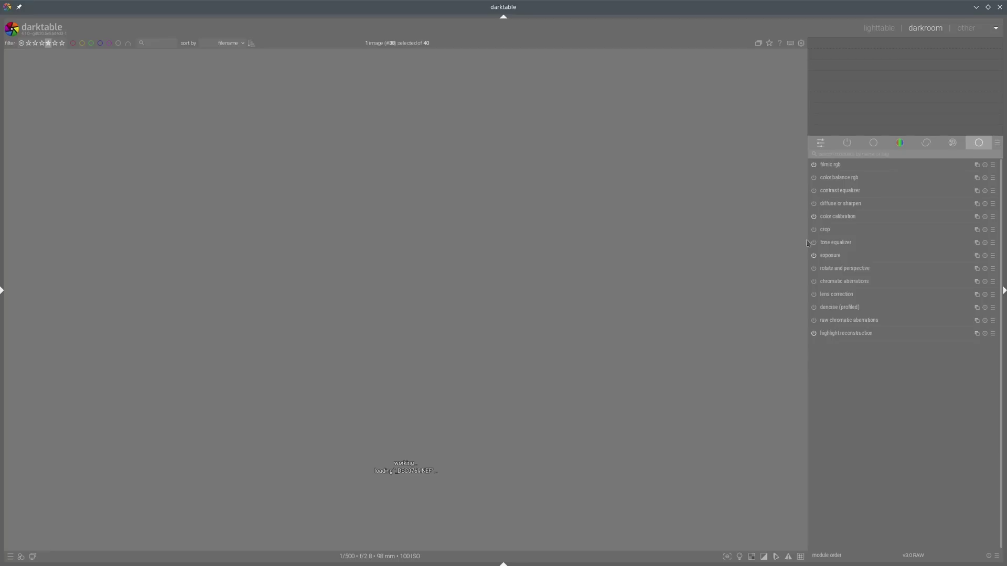
left_click(840, 256)
left_click(938, 292)
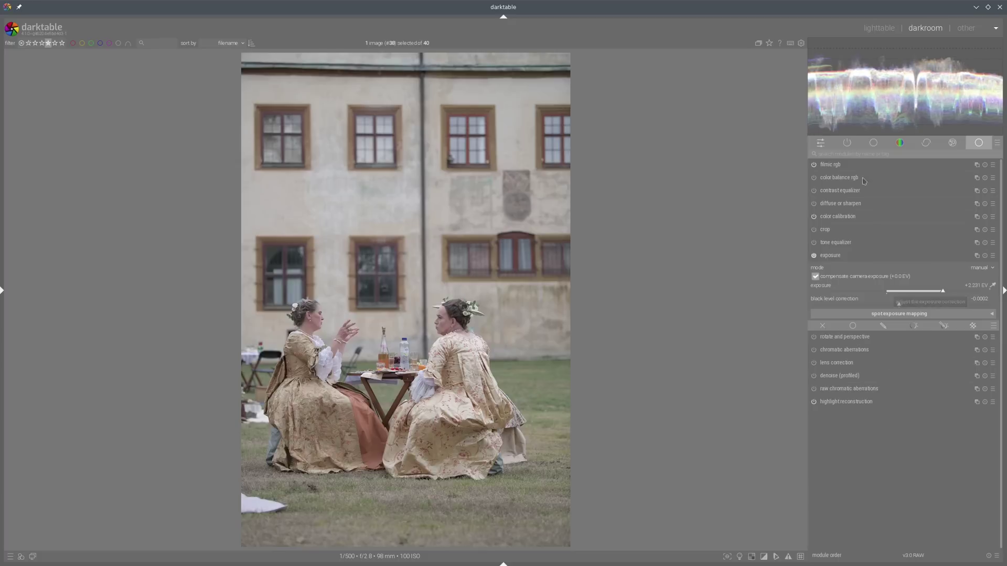
In color balance rgb, set brilliance to about -30% shadows and +18% highlights, and saturation to about +52% shadows, +21% mid-tones and -21% highlights.
left_click(837, 177)
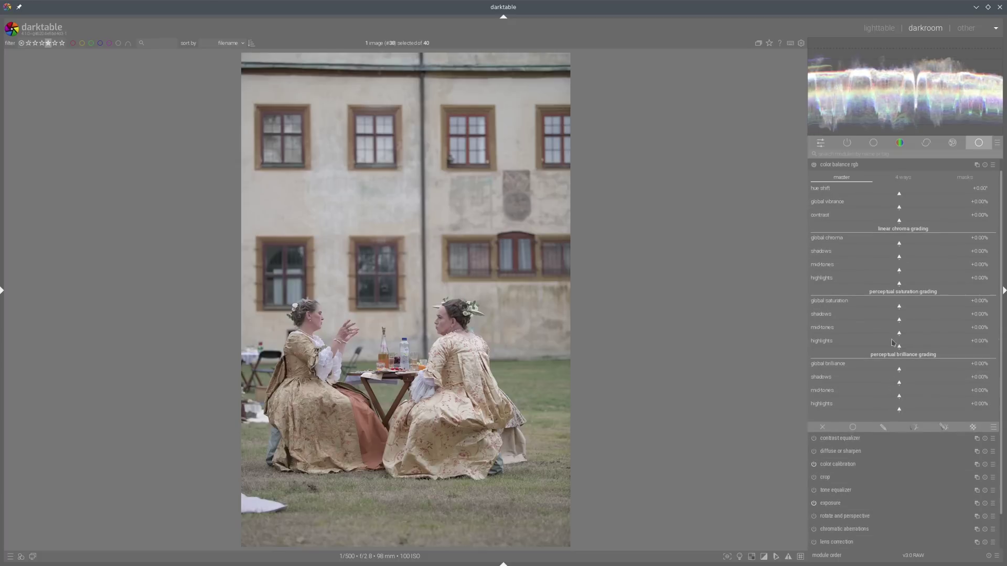
left_click(875, 386)
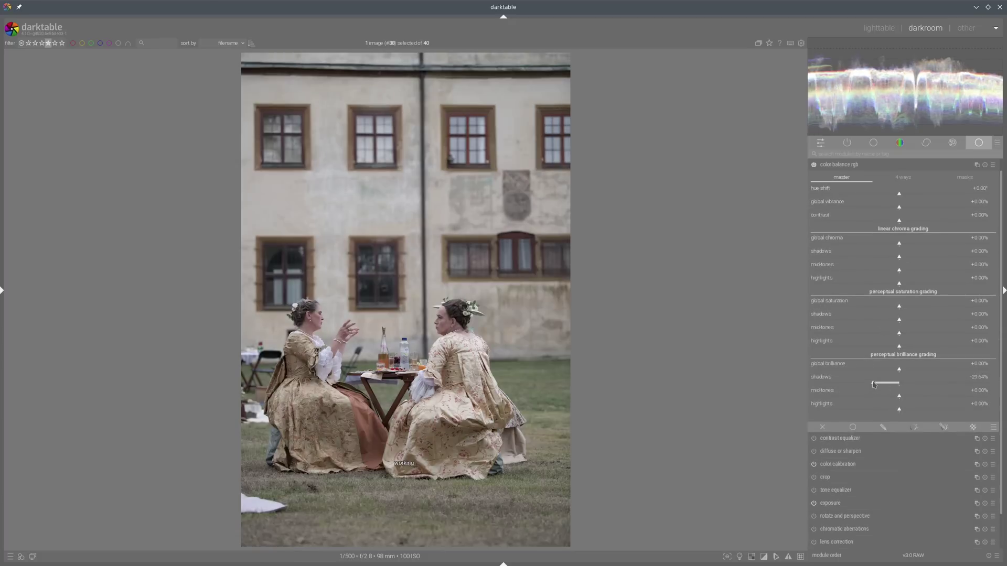
left_click(915, 410)
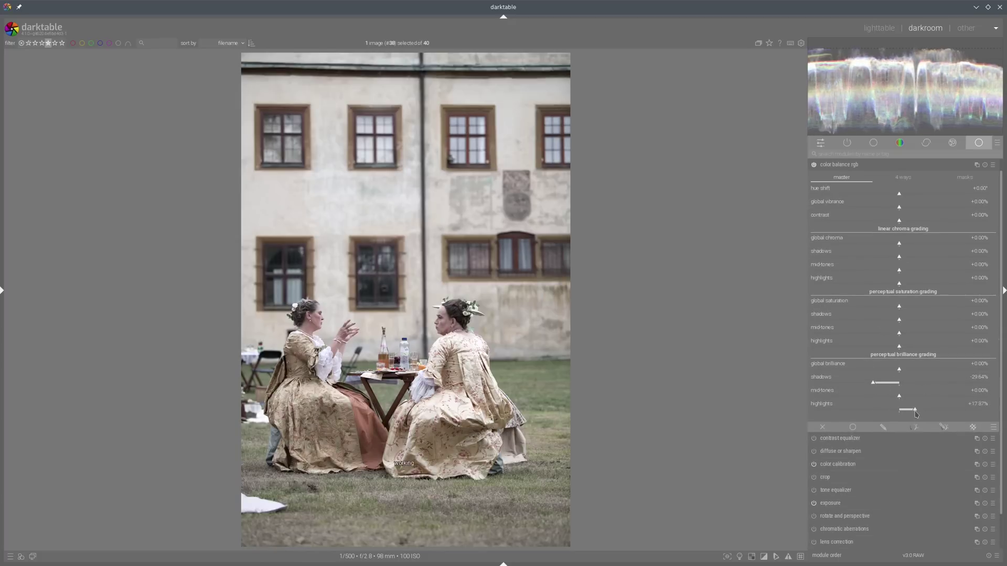
left_click(945, 320)
left_click(918, 333)
left_click(880, 346)
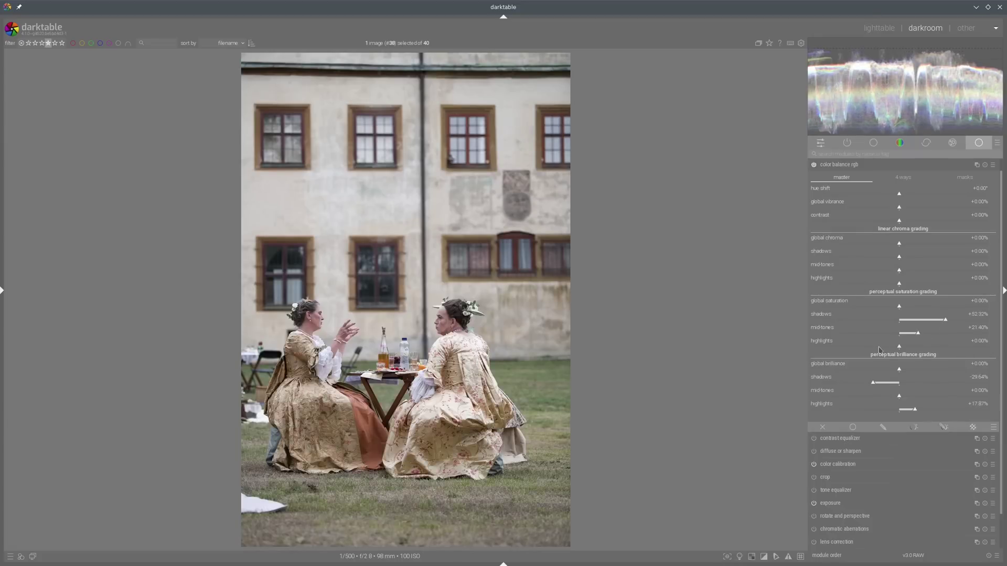
Set global vibrance to about +20%, raise global chroma, and further increase the saturation of shadows, mid-tones and highlights.
left_click(935, 207)
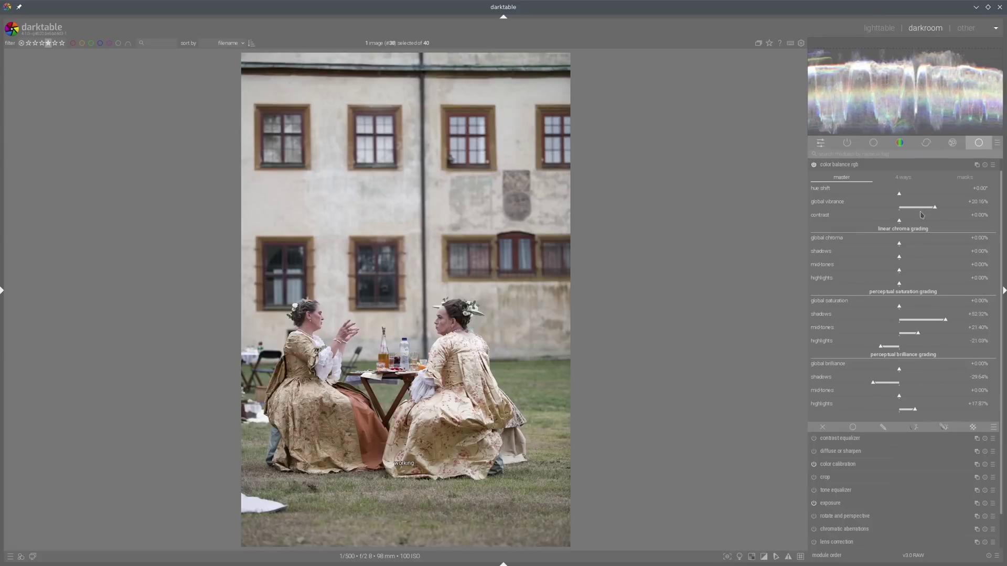
left_click(930, 244)
left_click(956, 320)
left_click(935, 333)
left_click(893, 347)
left_click(859, 166)
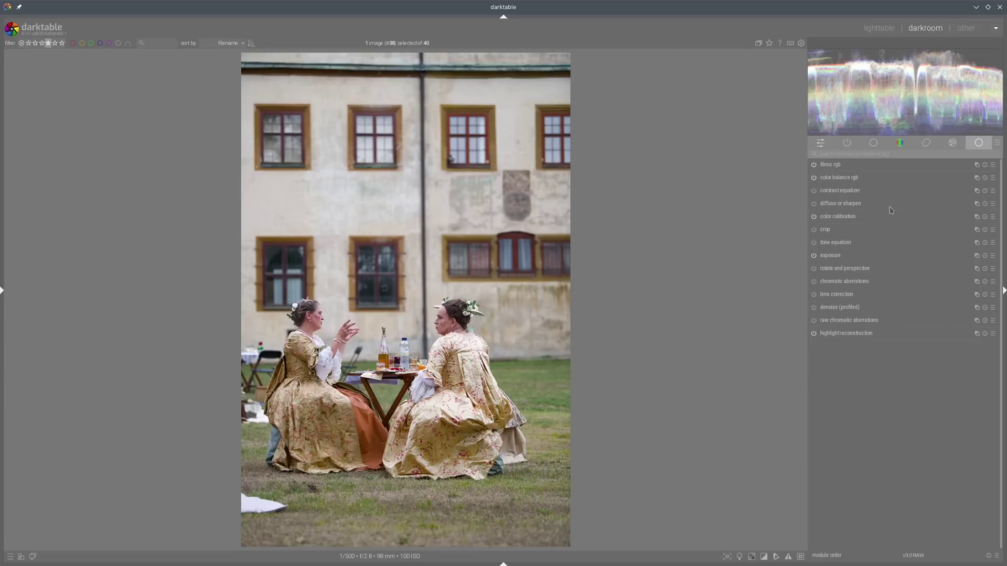
Apply the clarity2 preset of diffuse or sharpen, enable lens correction, and return to the lighttable after viewing the photo in color assessment mode.
left_click(993, 204)
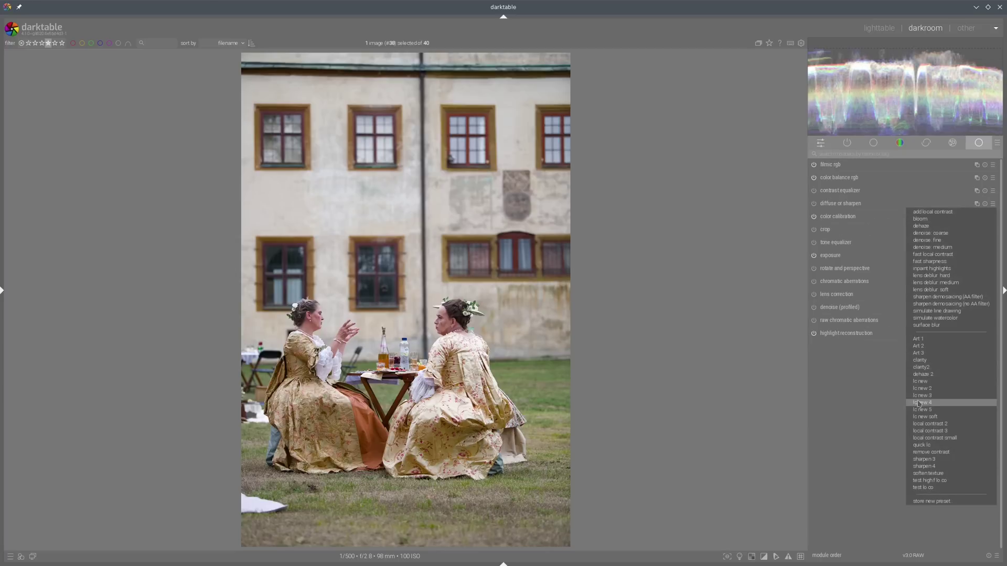
left_click(930, 370)
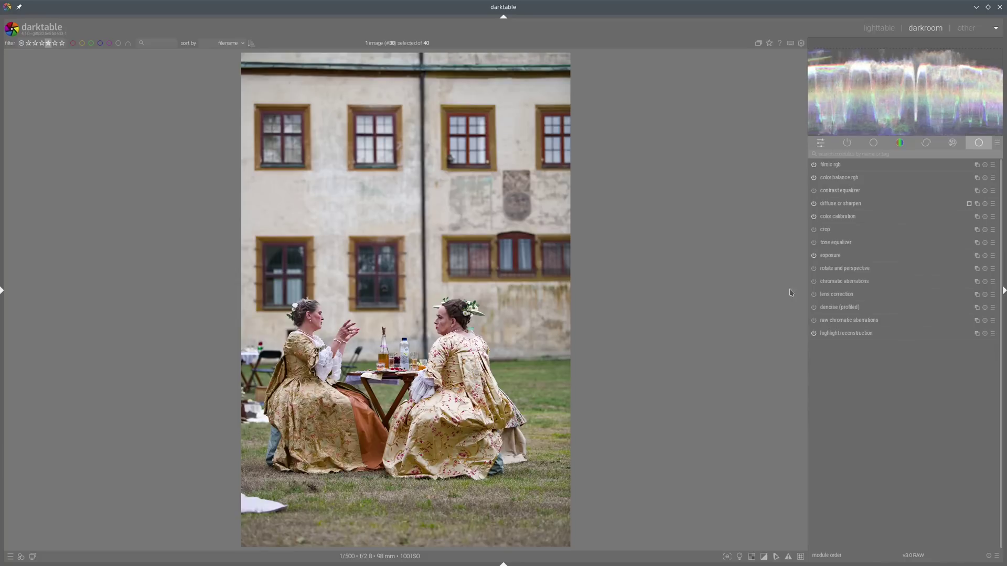
left_click(813, 296)
left_click(739, 556)
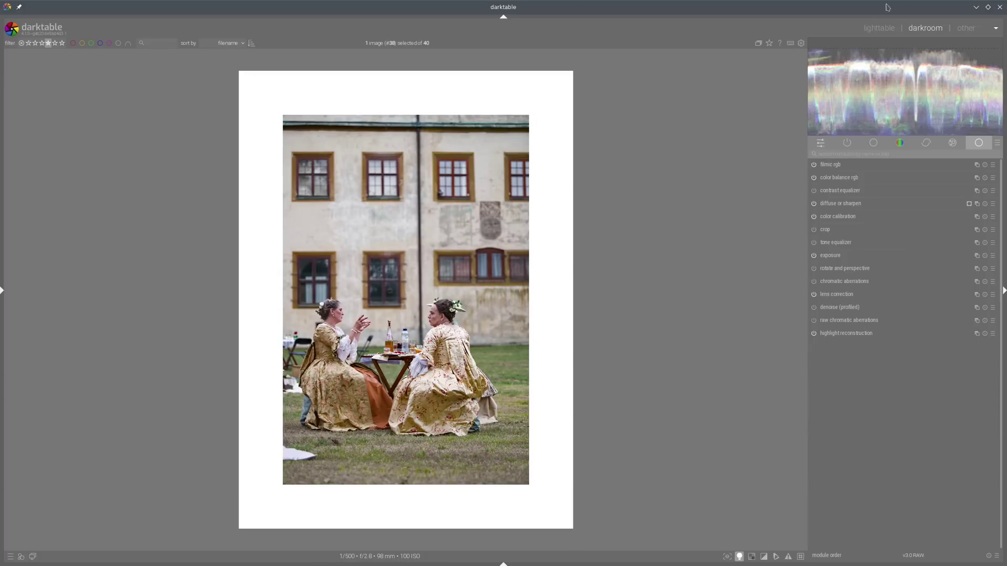
left_click(879, 28)
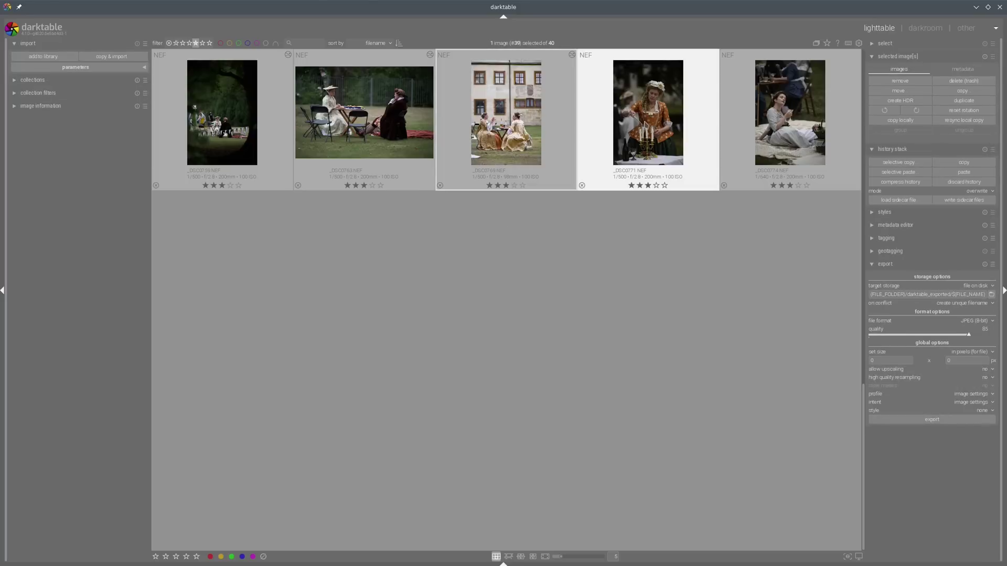
Open _DSC0771, the lady with the candelabra, in the darkroom and raise its exposure to about +2.3 EV.
key("d")
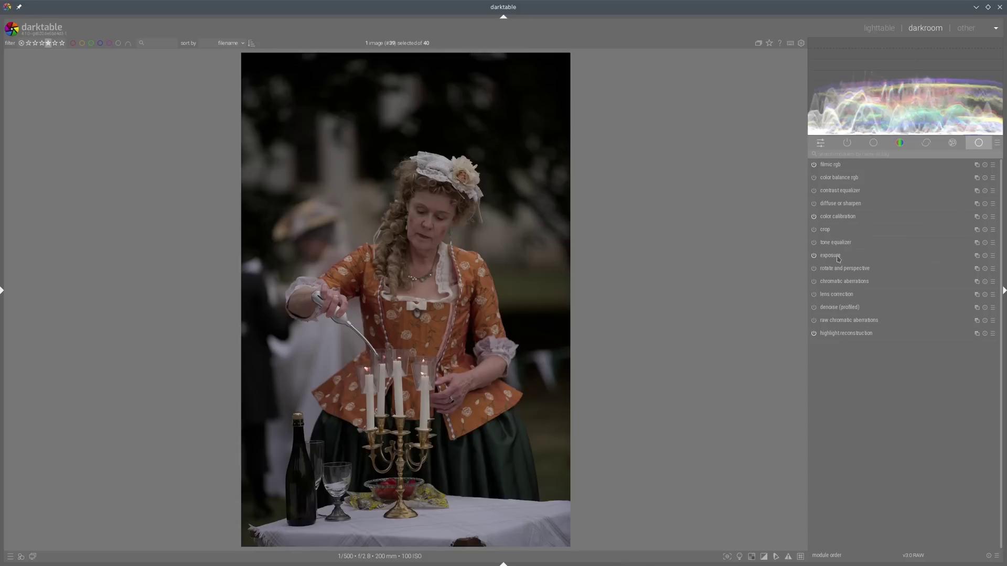
left_click(840, 257)
left_click_drag(931, 290, 945, 290)
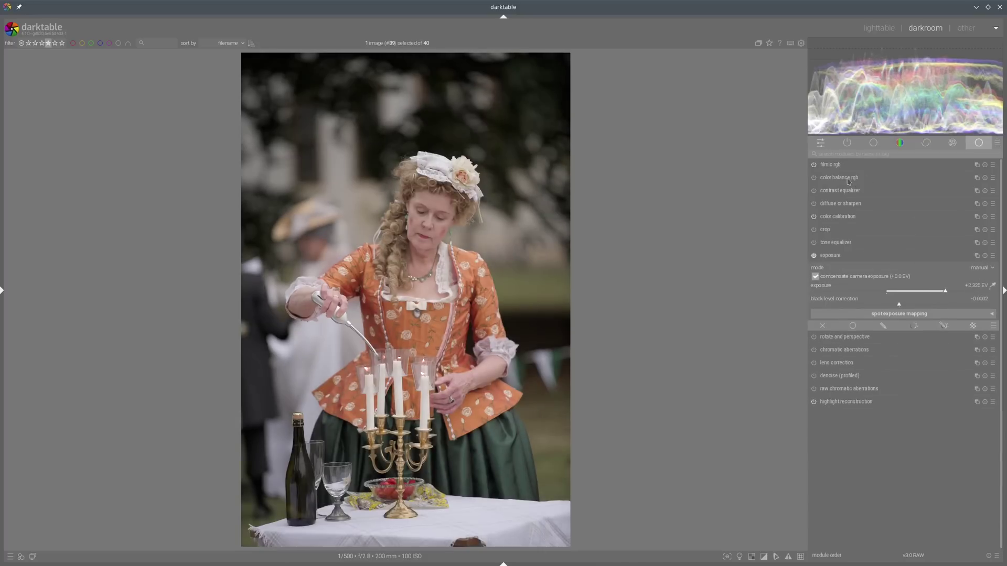
In color balance rgb, set brilliance to about -14% shadows and +19% highlights, saturation to about +60% shadows and +34% mid-tones, and raise global vibrance.
left_click(847, 181)
left_click(886, 383)
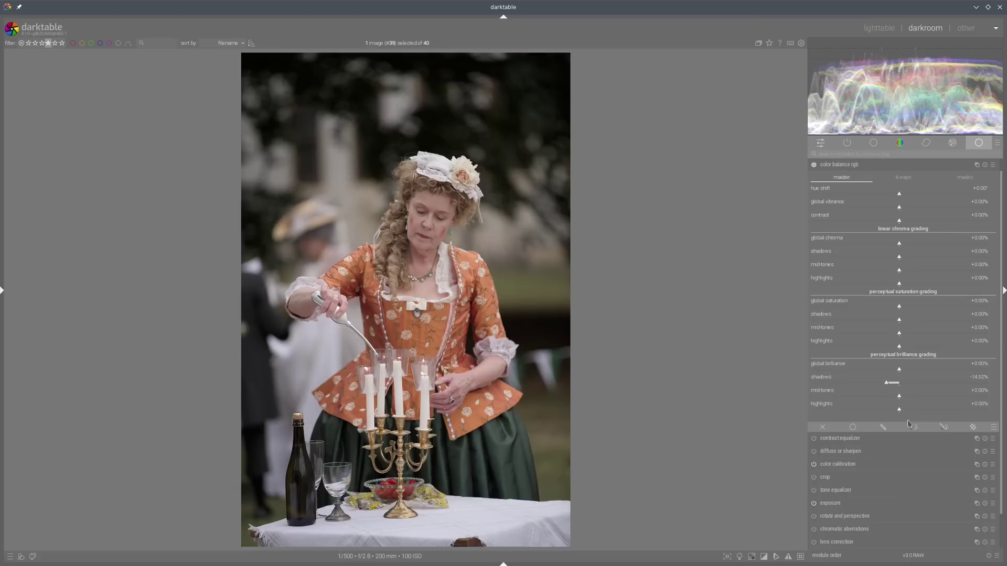
left_click(916, 413)
left_click(952, 319)
left_click(928, 333)
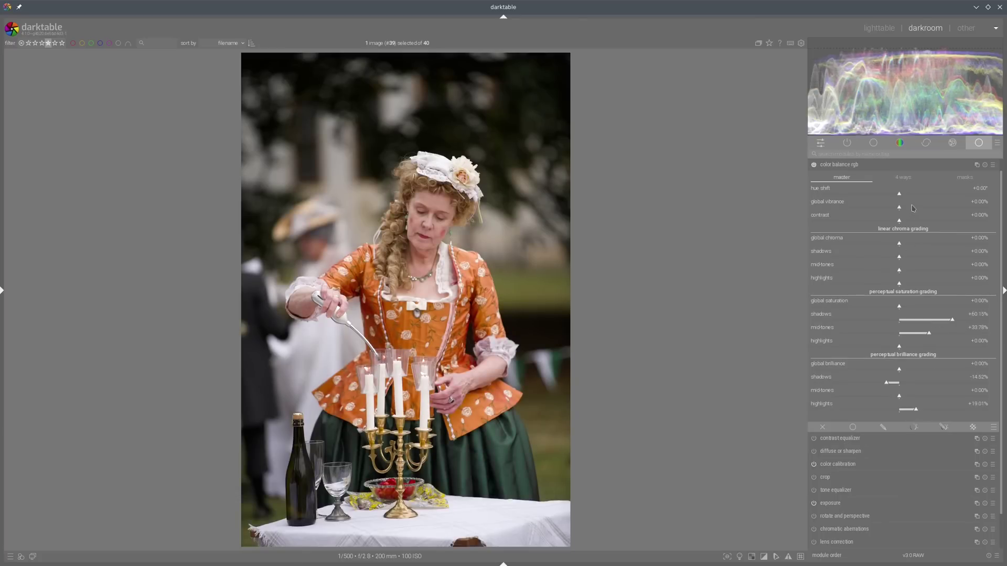
left_click(931, 208)
left_click(849, 165)
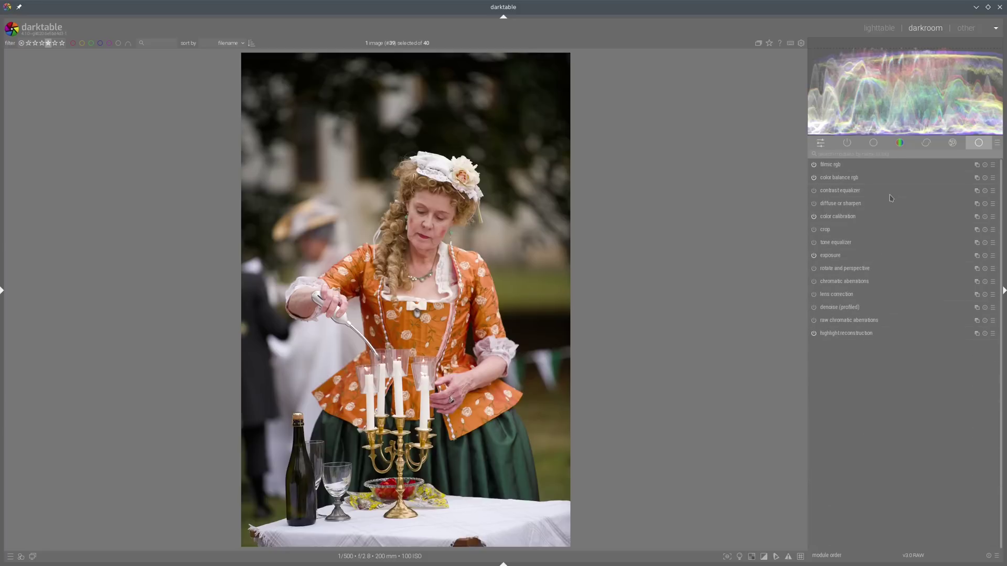
In color calibration, pick the illuminant from the whole image and reduce its chroma to about 21.4%.
left_click(850, 218)
left_click(992, 249)
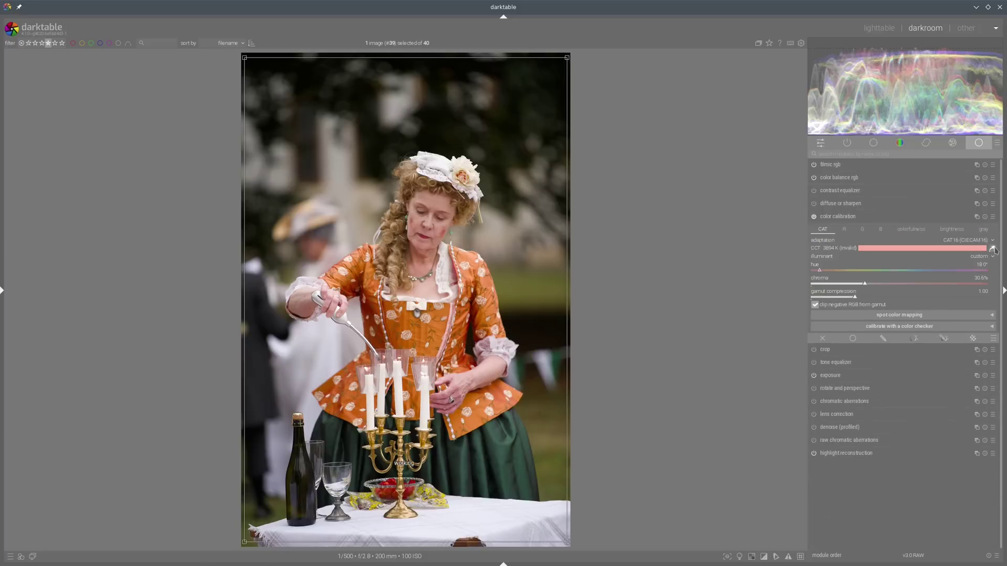
left_click(848, 285)
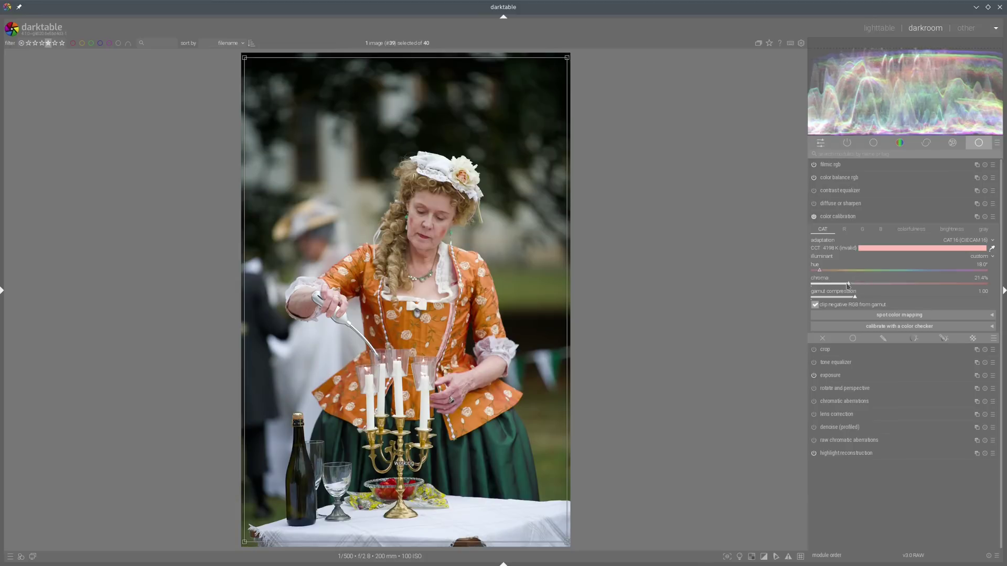
left_click(861, 218)
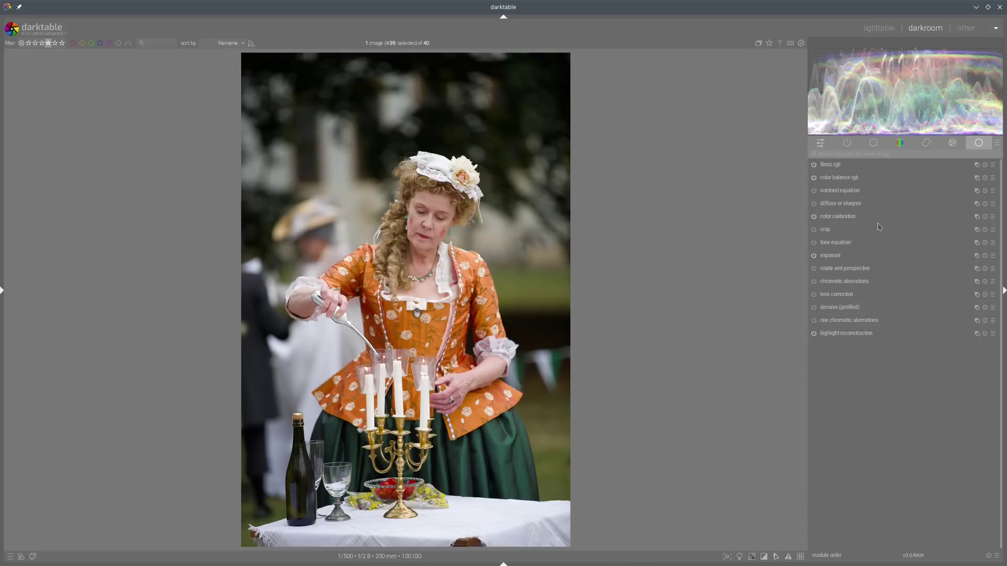
Add a second color calibration instance and, with normalized brightness channels, set input R to about +0.312 and input B to about -0.201.
left_click(975, 217)
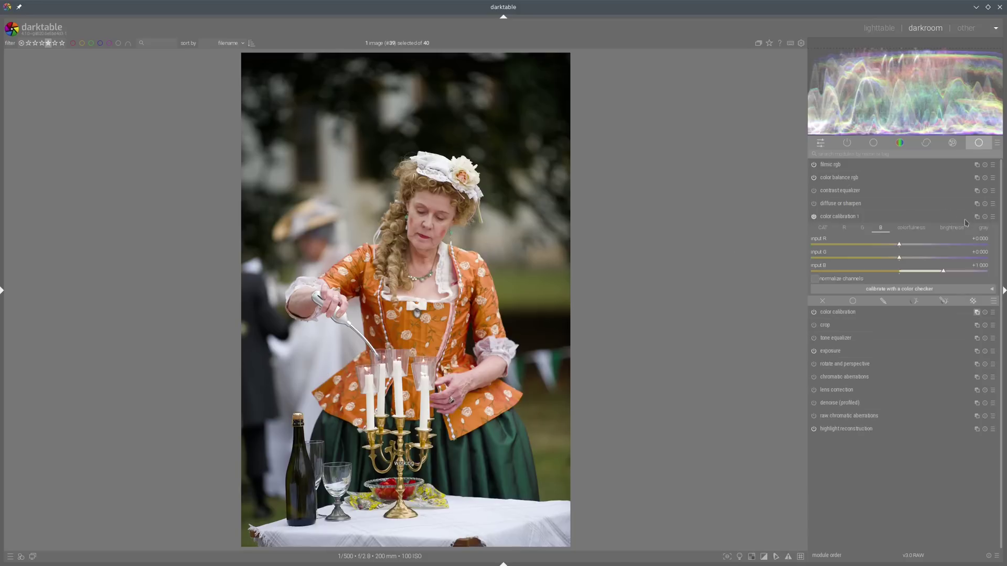
left_click(955, 229)
left_click(839, 280)
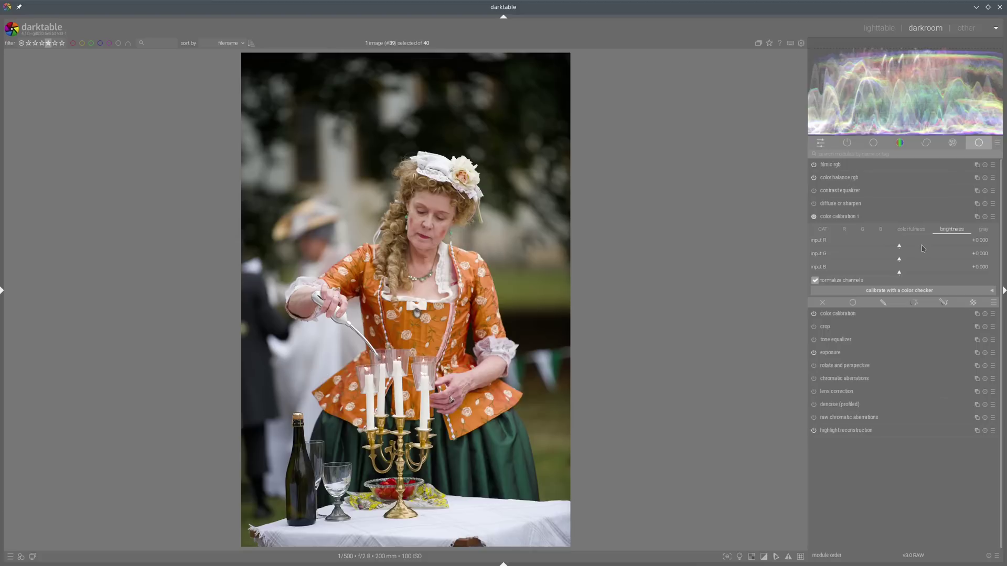
left_click(922, 247)
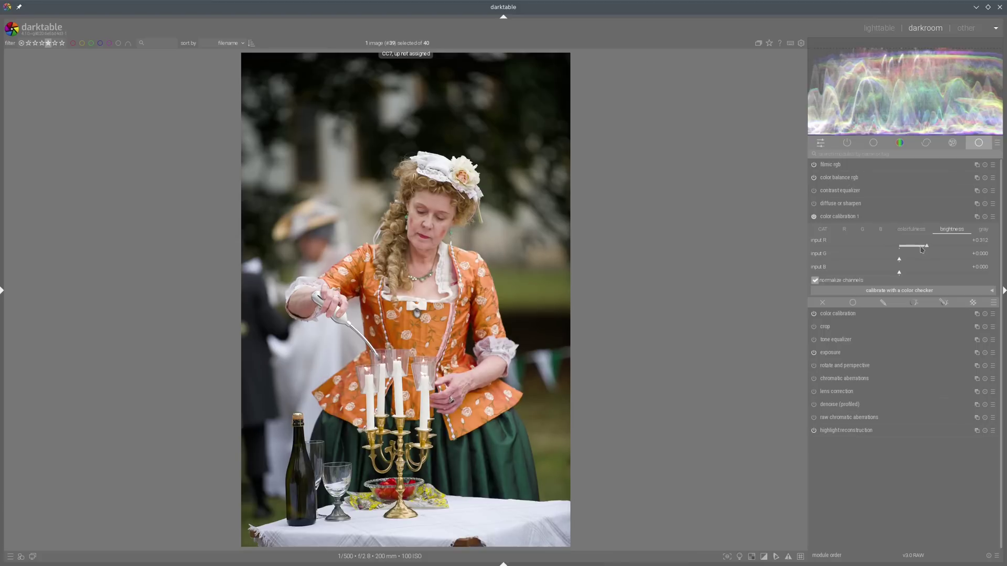
left_click(881, 274)
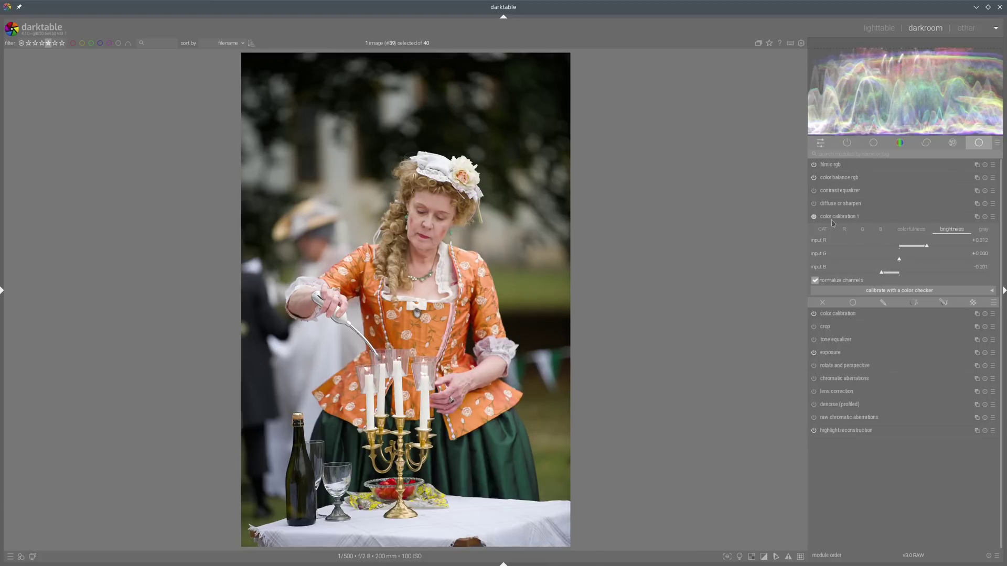
Compare the second color calibration instance on and off, and slightly weaken its input B and input R brightness adjustments.
left_click(813, 217)
left_click(814, 217)
left_click(814, 217)
left_click(813, 217)
left_click(885, 273)
left_click(917, 248)
left_click(814, 217)
left_click(866, 217)
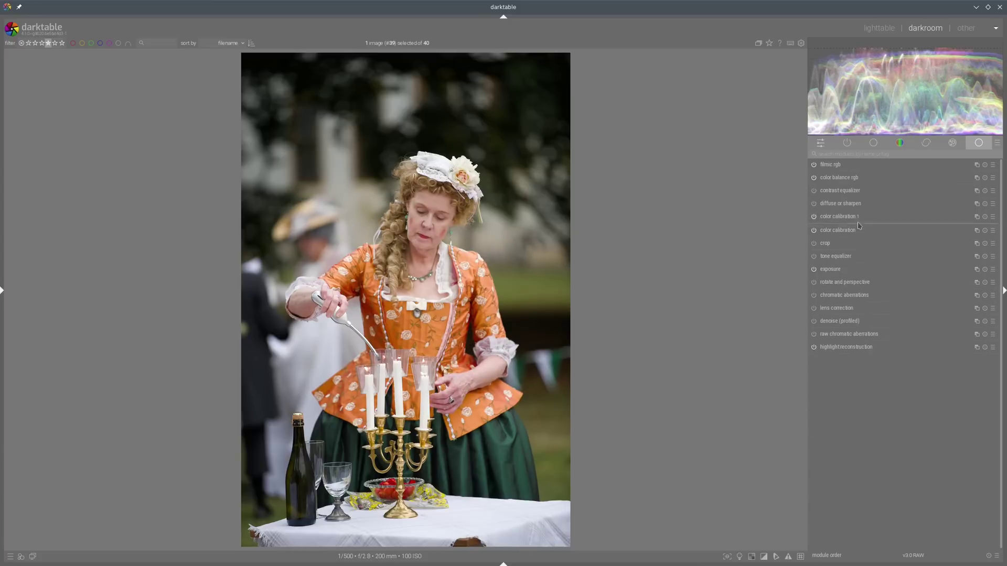
Apply the clarity2 preset of diffuse or sharpen, view the candelabra photo in color assessment mode, and return to the lighttable.
left_click(992, 204)
left_click(922, 368)
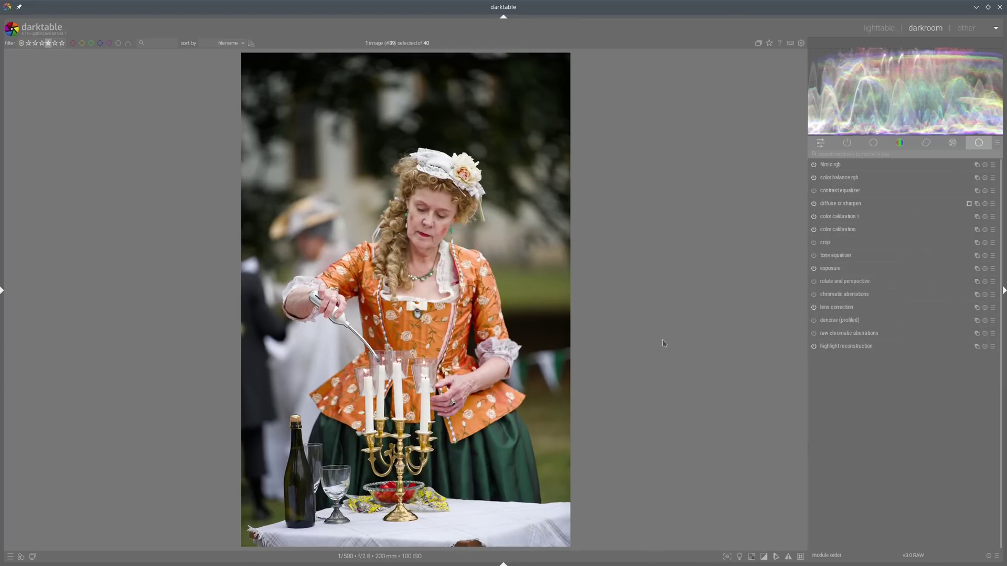
left_click(739, 557)
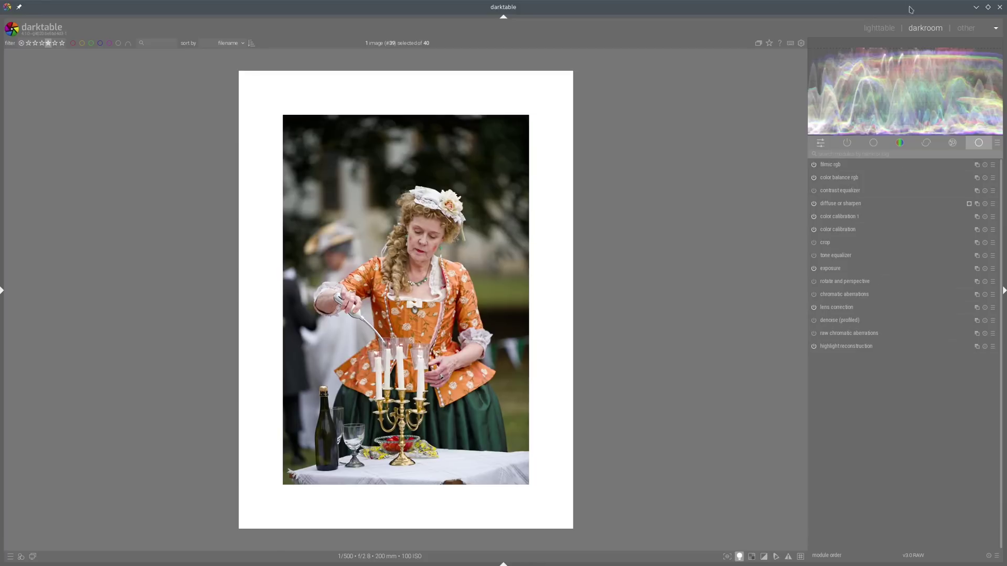
left_click(879, 28)
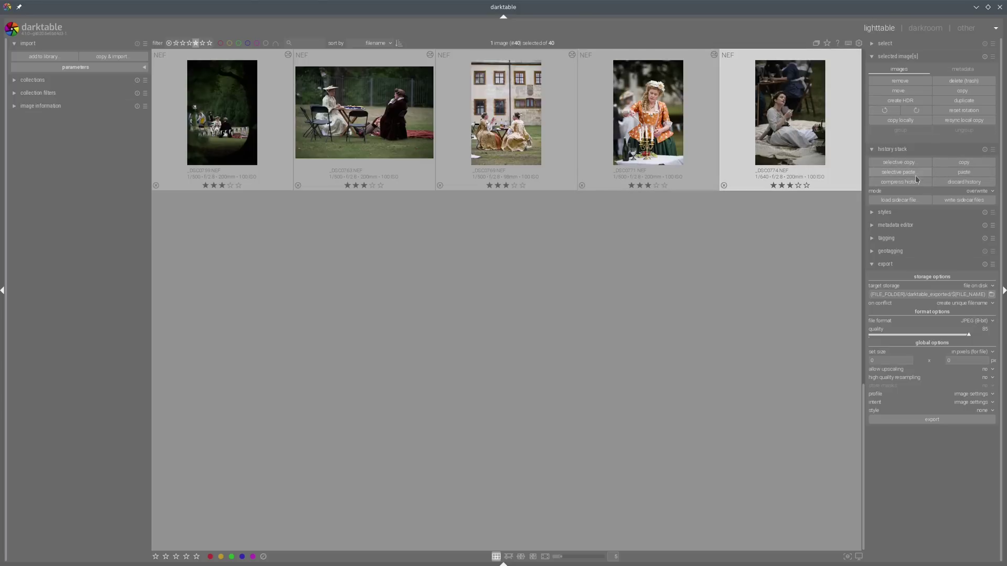
Selectively paste all copied edit modules onto the photo of the woman reclining on the picnic blanket and open it for editing.
left_click(915, 174)
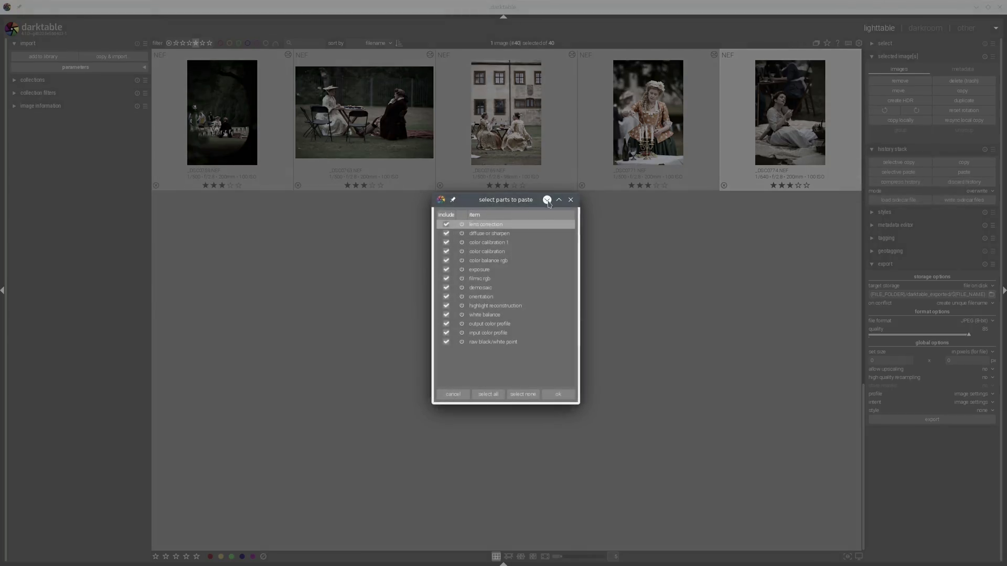
left_click(551, 396)
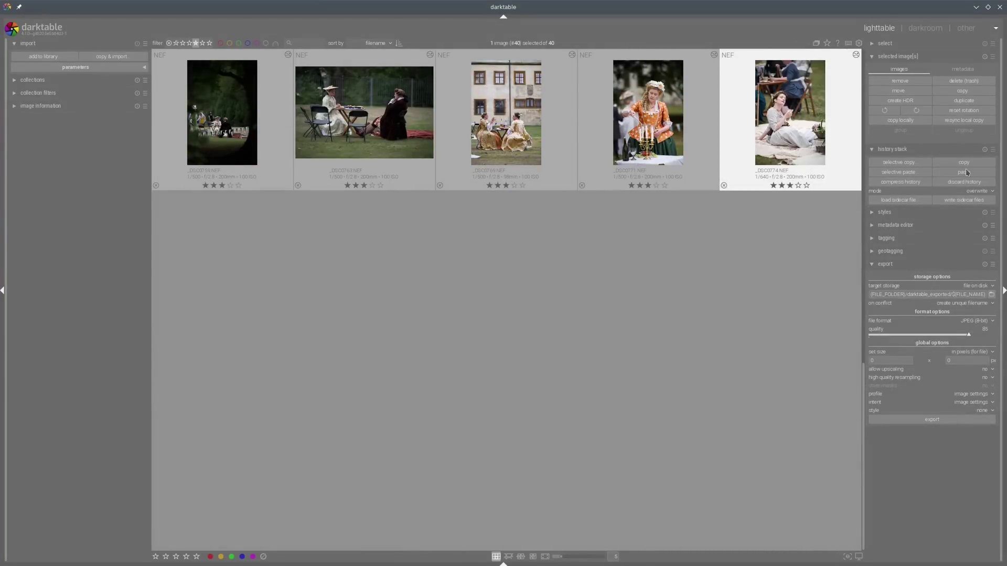
key("d")
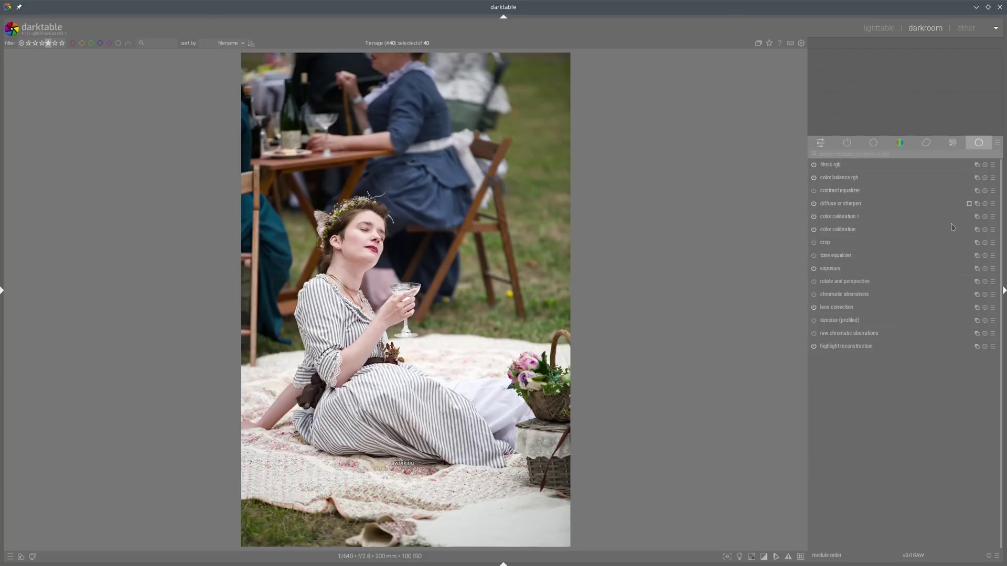
Set the picnic photo's exposure to about +1.644 EV and its color balance rgb highlights brilliance to about +33.78%.
left_click(863, 268)
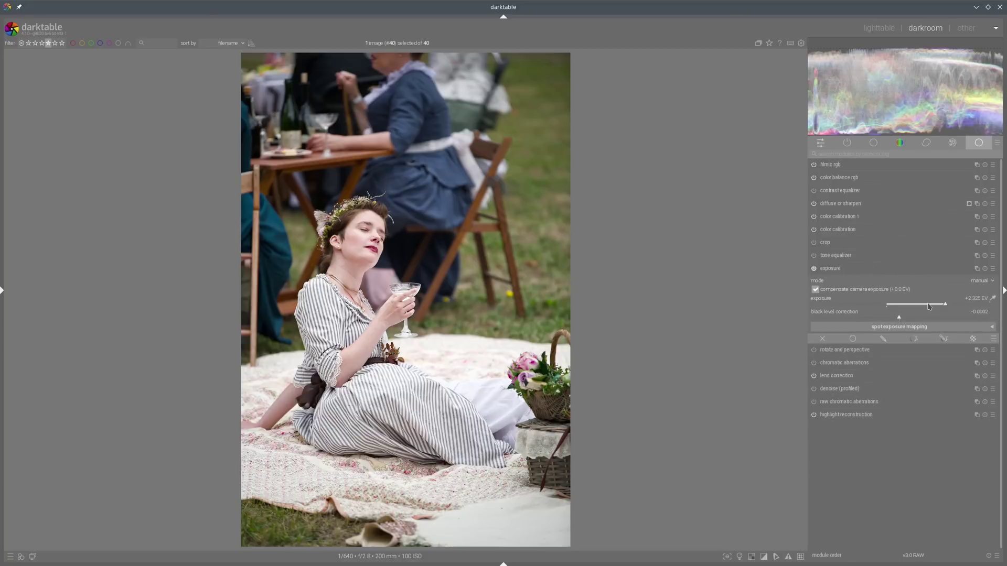
left_click(928, 306)
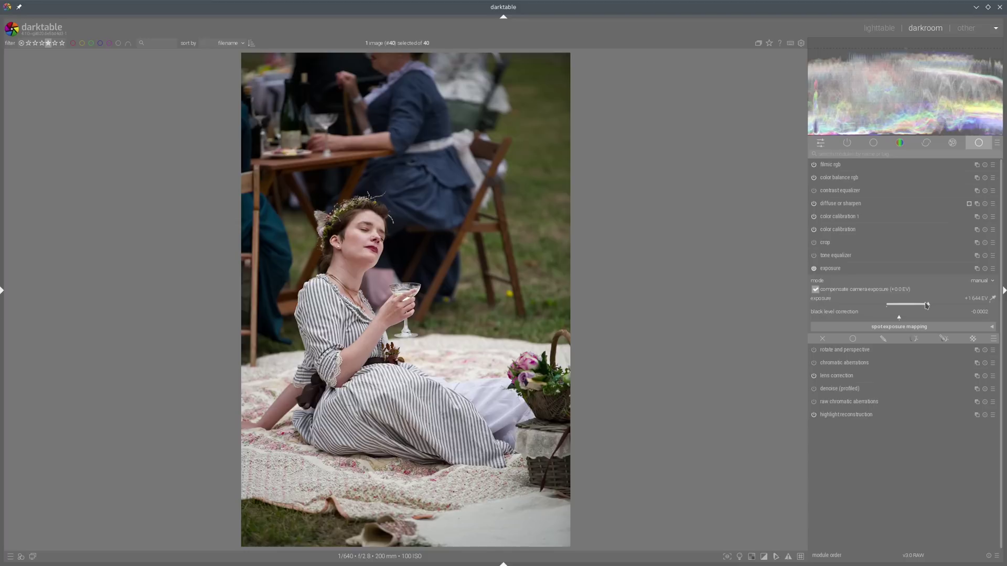
left_click(925, 305)
left_click(857, 179)
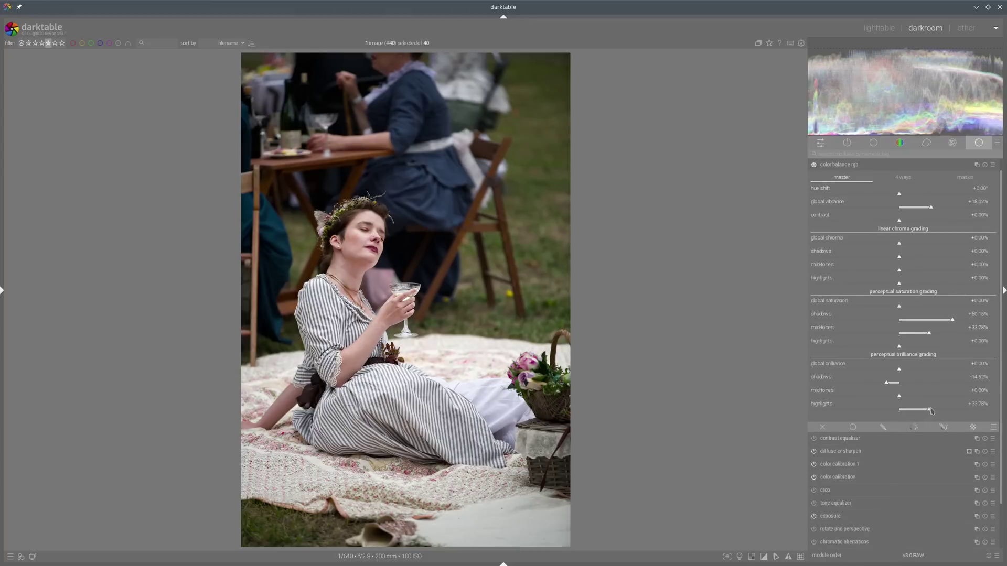
left_click(839, 165)
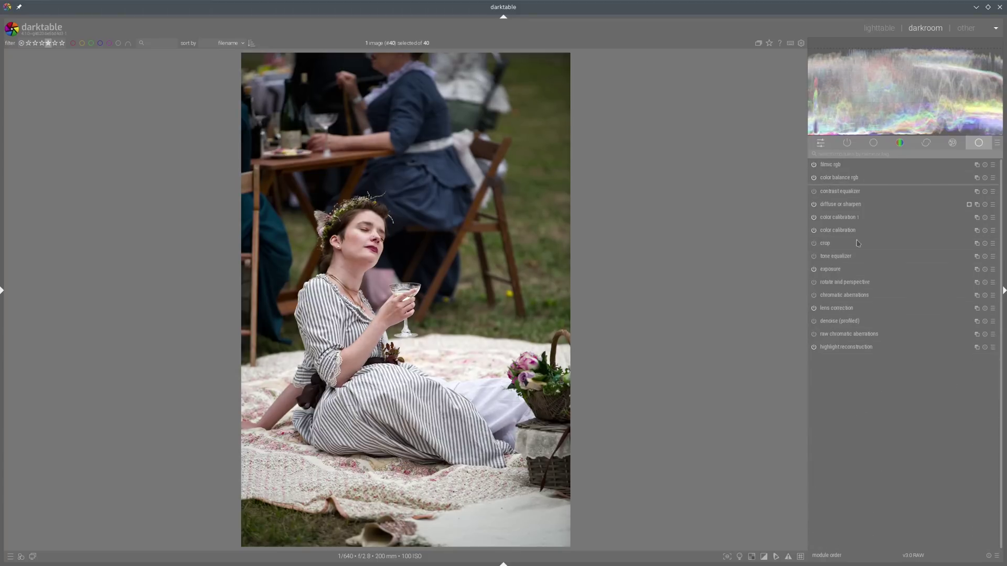
View the picnic photo in color assessment mode, and look over the edited series in the lighttable.
left_click(739, 556)
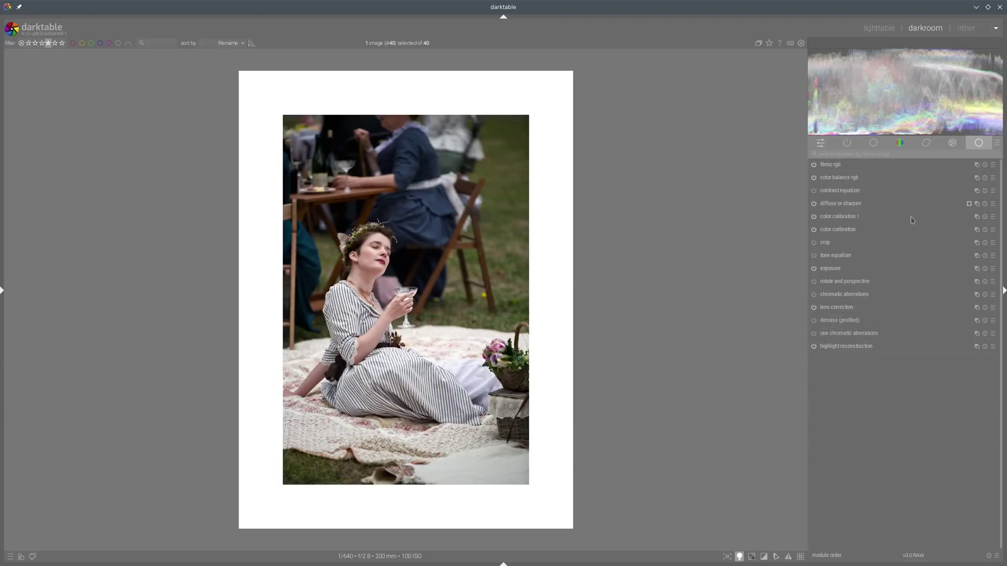
left_click(879, 28)
scroll(589, 279, "up", 5)
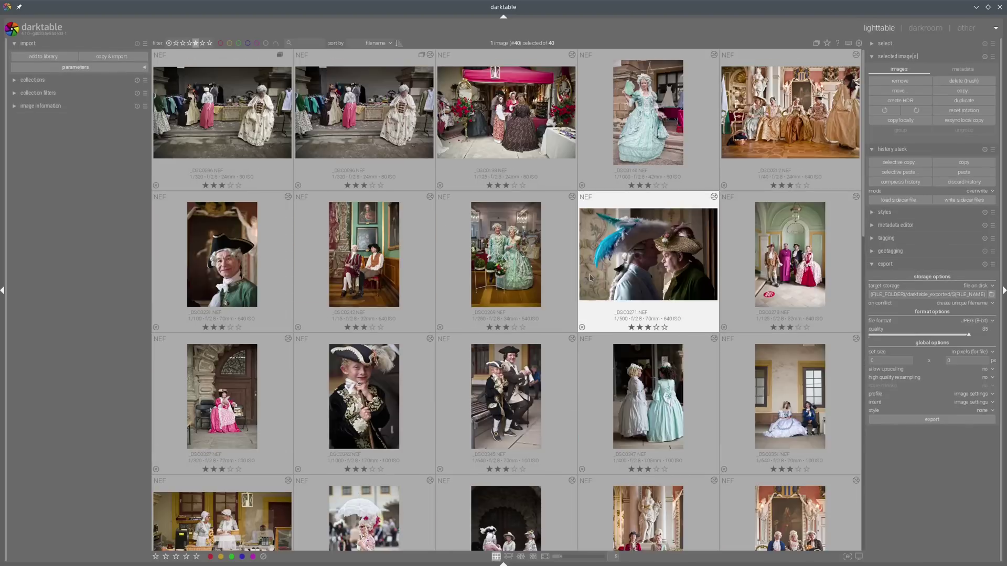
scroll(590, 277, "down", 3)
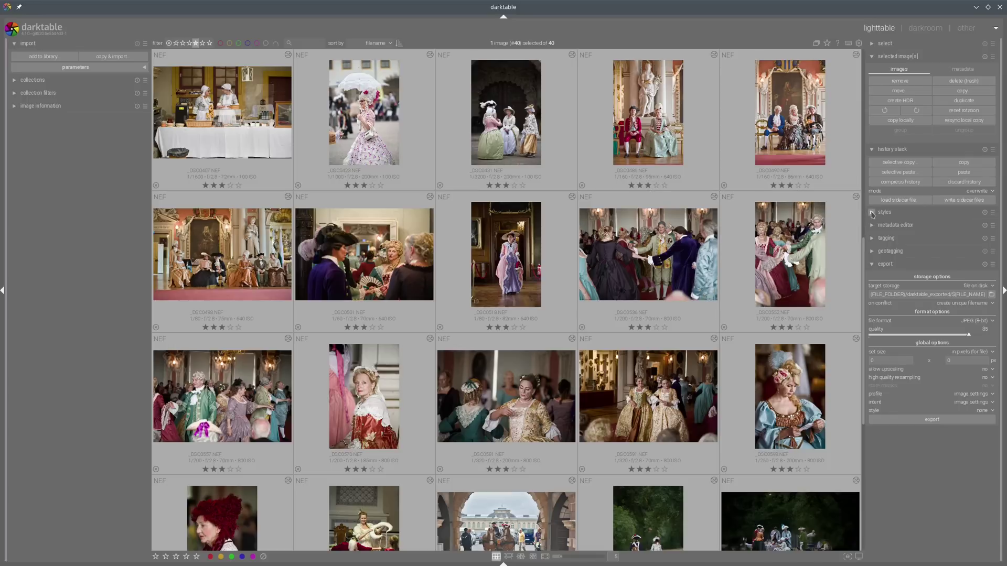
scroll(630, 399, "down", 2)
Reopen the picnic photo, inspect the create new style options from its history stack, and return to the lighttable without saving.
double_click(794, 405)
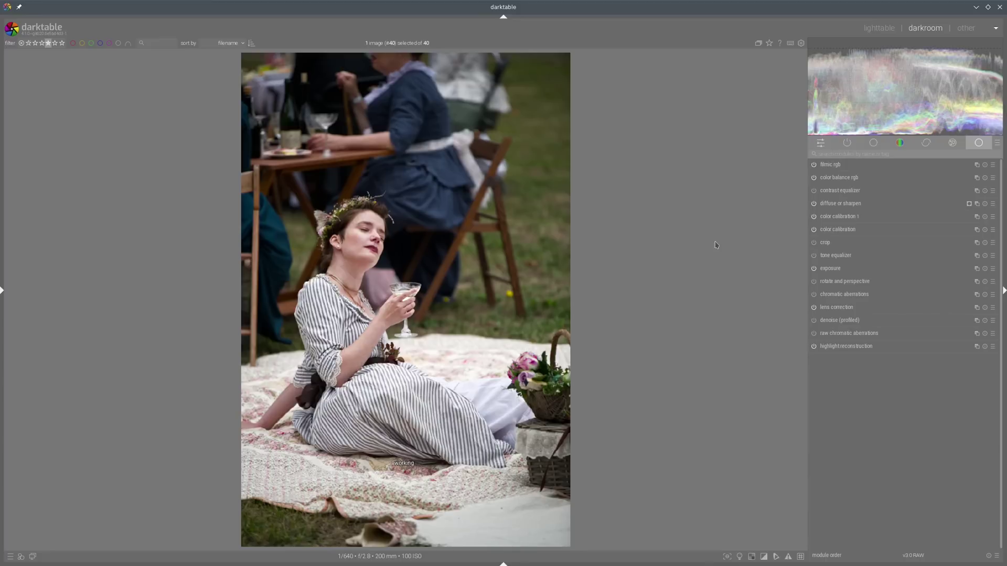
key("ctrl+shift+l")
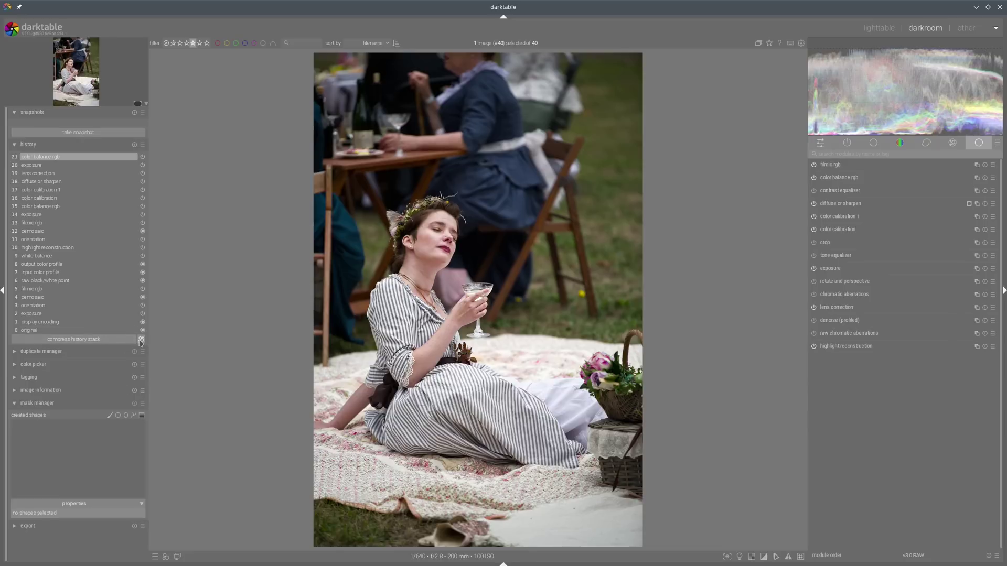
left_click(141, 340)
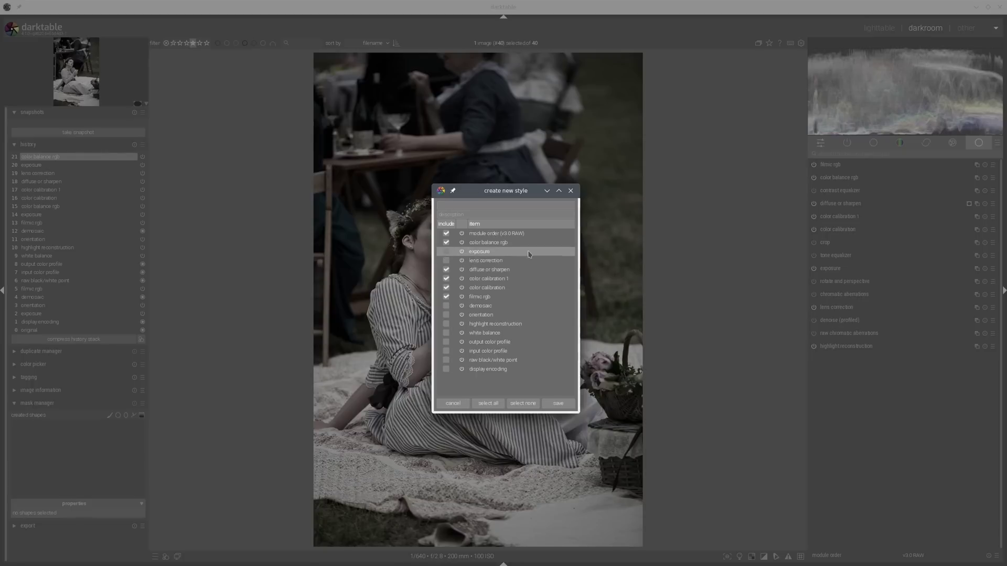
left_click(570, 190)
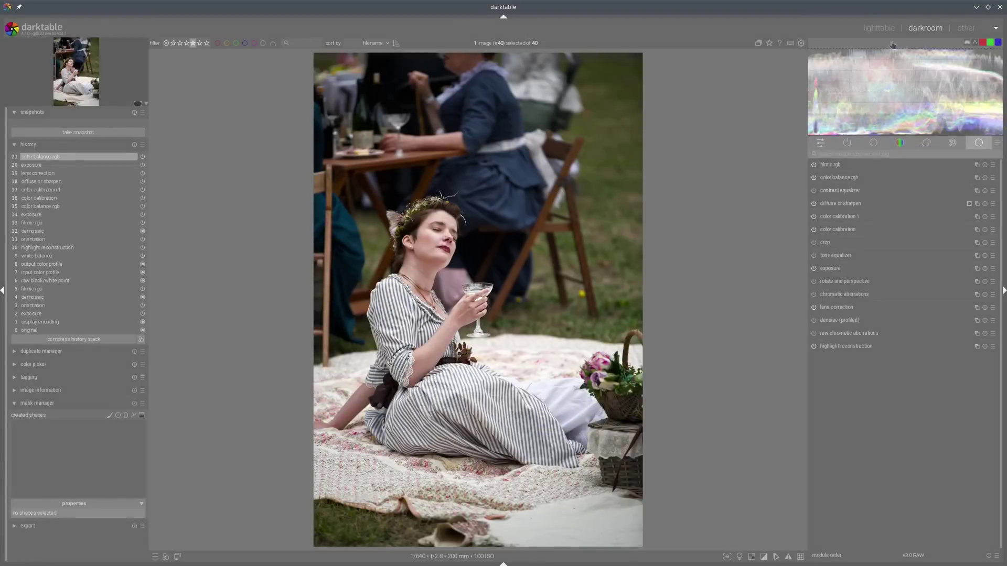
left_click(890, 35)
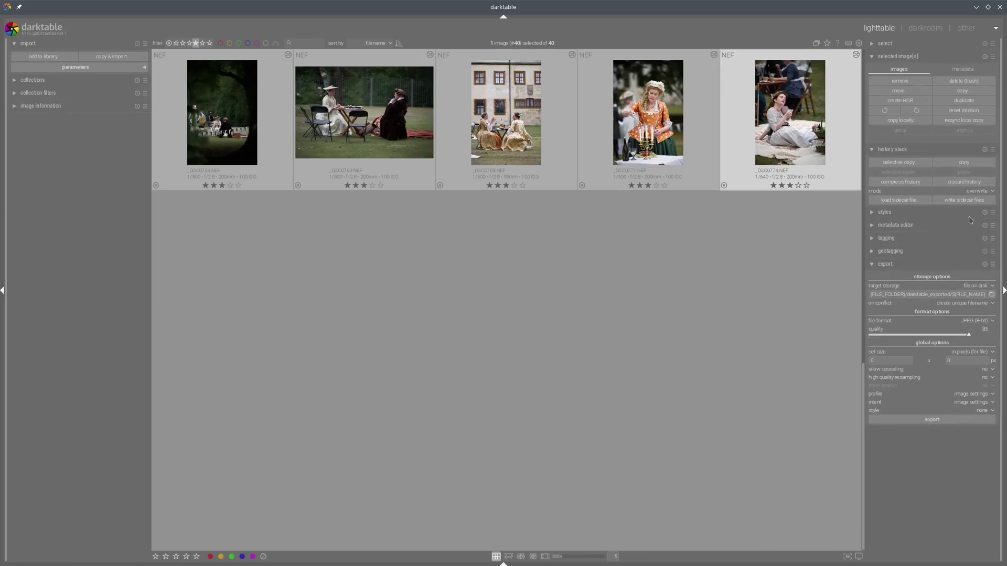
Look through the saved styles and check which modules the SP4 style contains.
left_click(878, 212)
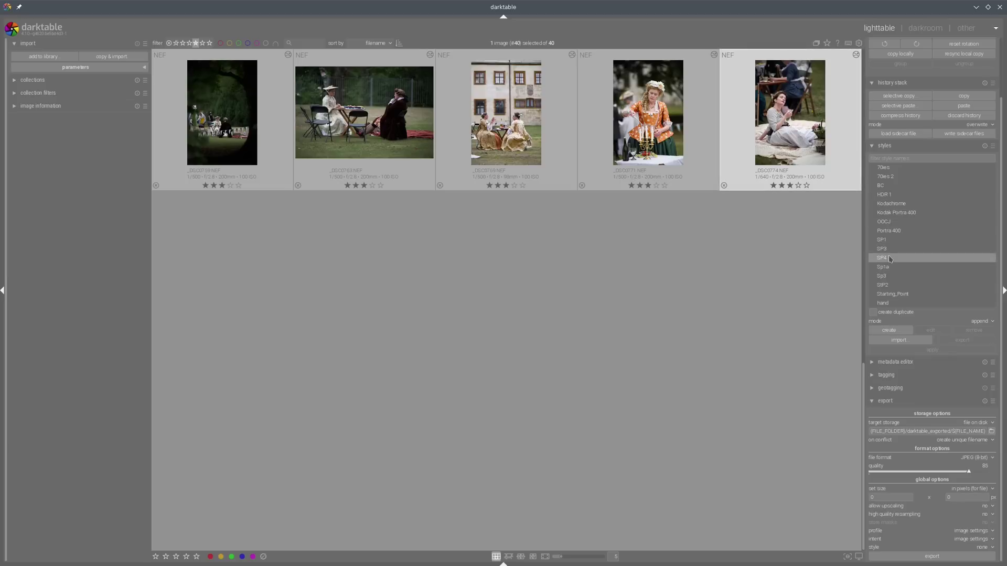
mouse_move(897, 259)
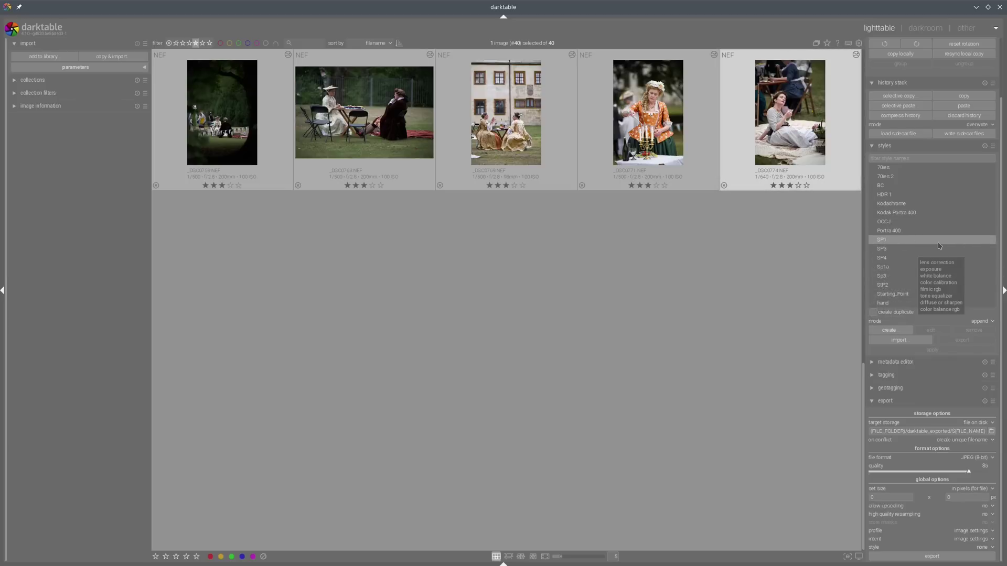
left_click(885, 145)
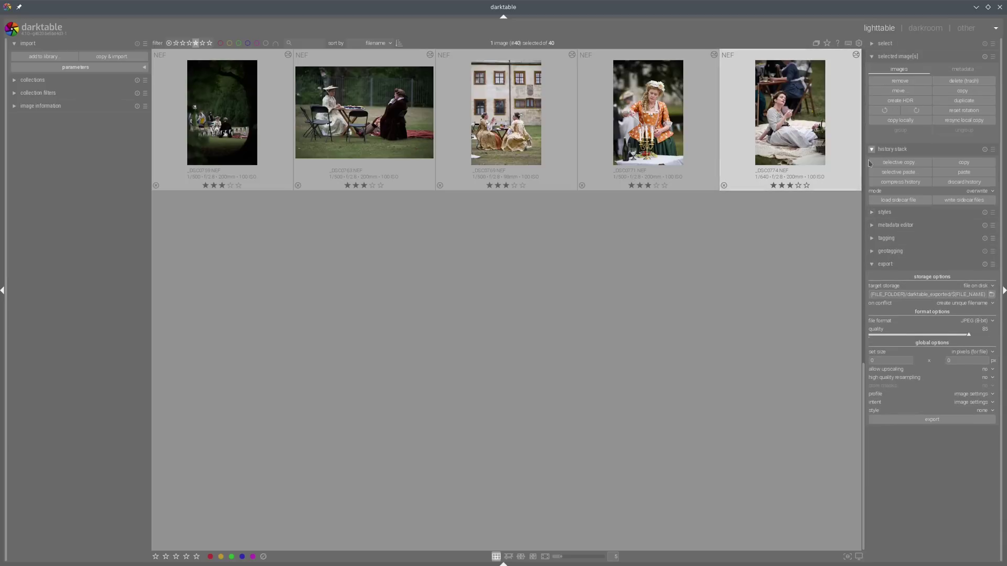
Review the thumbnails of the whole collection from the first shots to the final picnic photo.
scroll(598, 179, "up", 2)
scroll(598, 180, "up", 1)
key("ctrl+c")
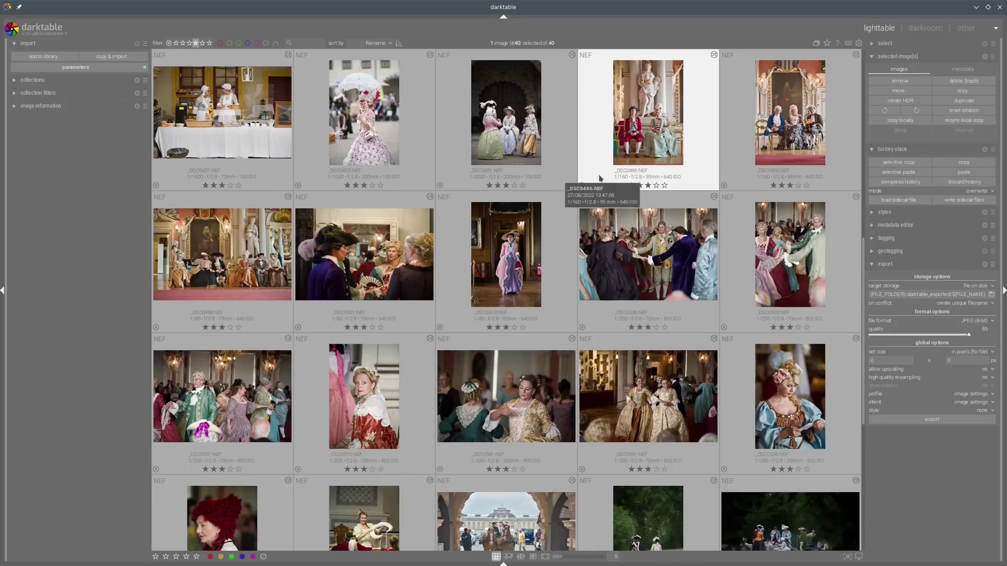
scroll(600, 178, "down", 1)
scroll(599, 179, "up", 5)
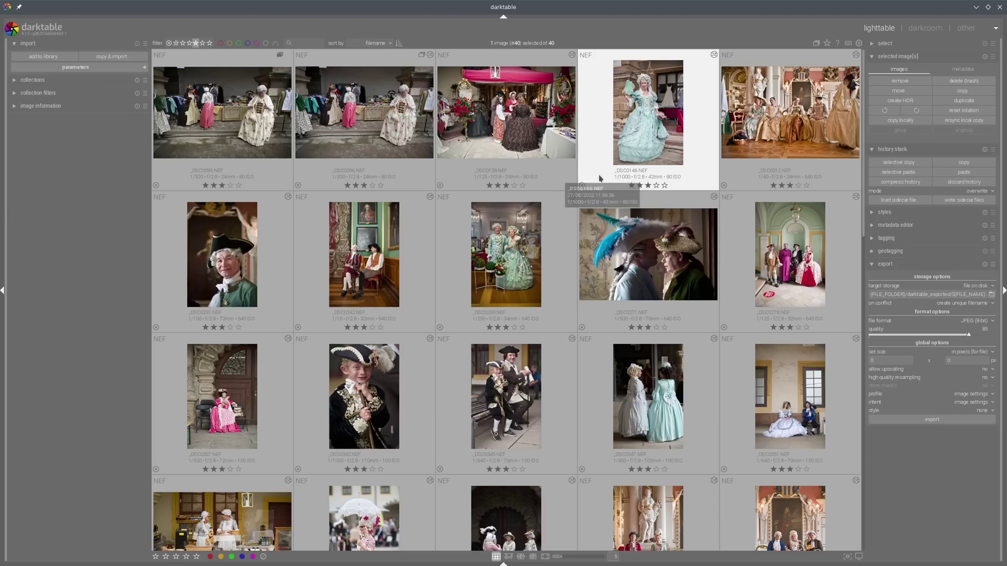
scroll(599, 178, "down", 5)
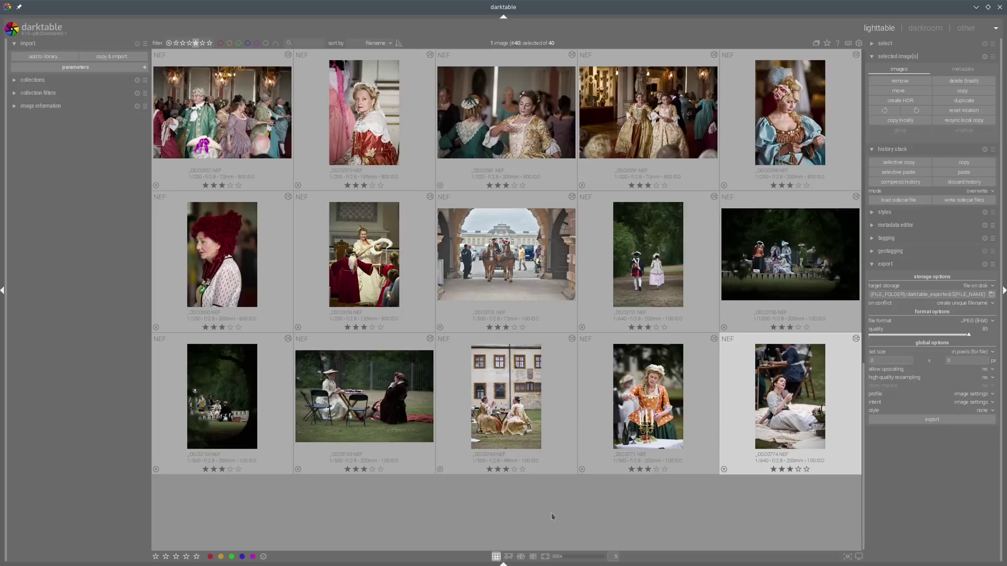
scroll(551, 517, "up", 2)
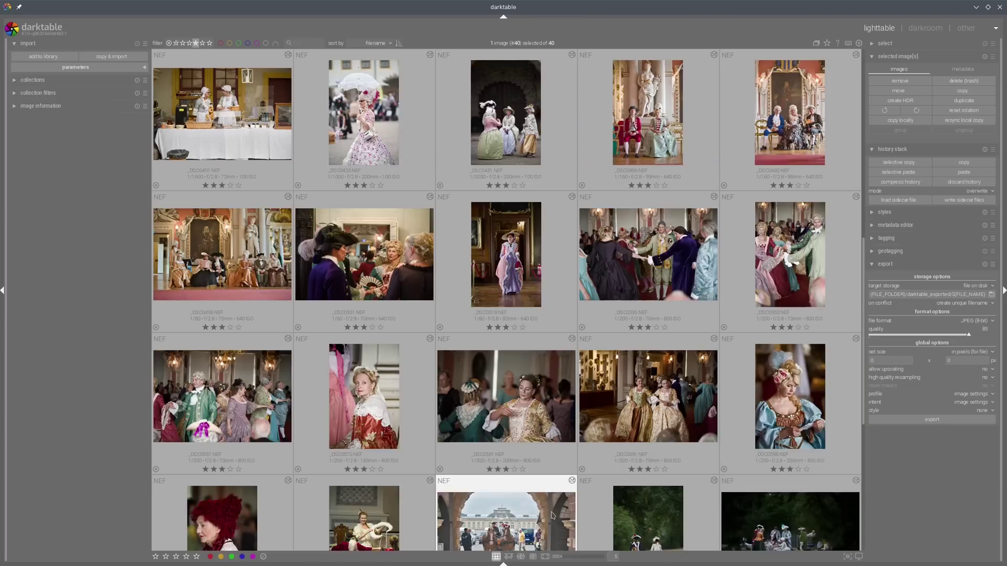